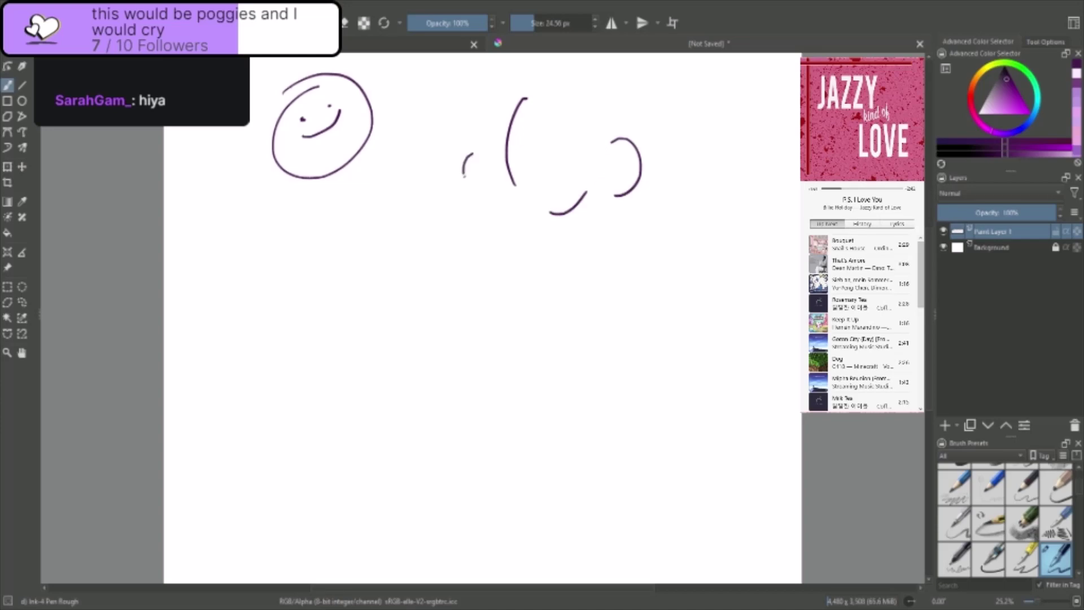
- Sketch the singer's eyes, a handheld microphone with its handle, both shoulders and the details at the ears
mouse_move(567, 133)
mouse_down()
mouse_move(568, 149)
mouse_move(537, 156)
mouse_up()
mouse_move(523, 214)
mouse_down()
mouse_move(546, 179)
mouse_move(527, 206)
mouse_move(544, 253)
mouse_move(544, 225)
mouse_move(526, 269)
mouse_move(522, 230)
mouse_move(562, 343)
mouse_up()
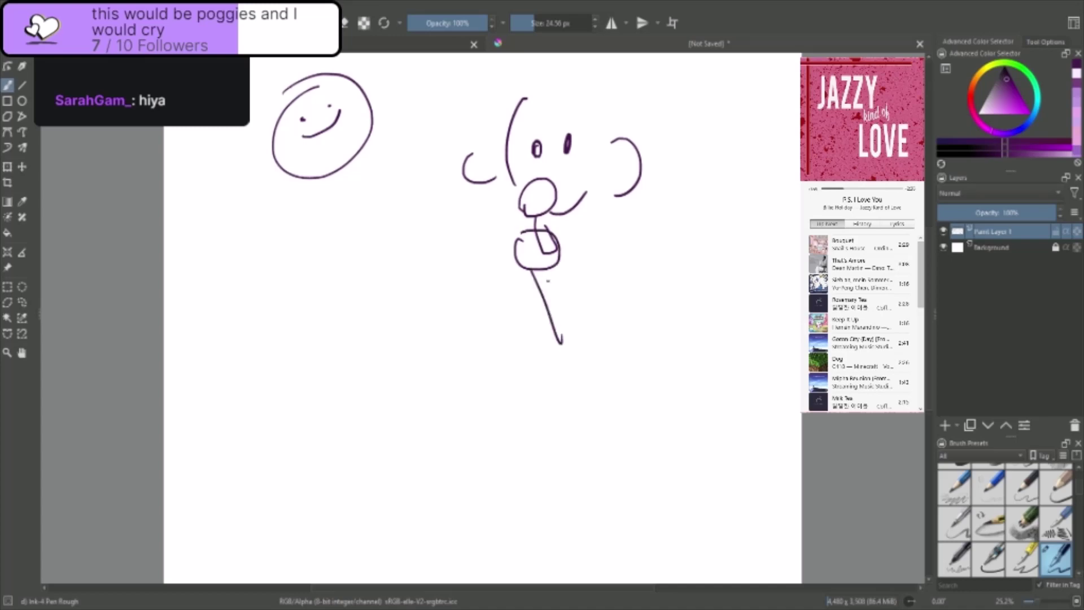
drag(546, 270, 573, 347)
drag(507, 249, 512, 346)
mouse_move(586, 219)
mouse_down()
mouse_move(619, 289)
mouse_move(612, 367)
mouse_up()
drag(609, 160, 611, 178)
drag(504, 149, 499, 168)
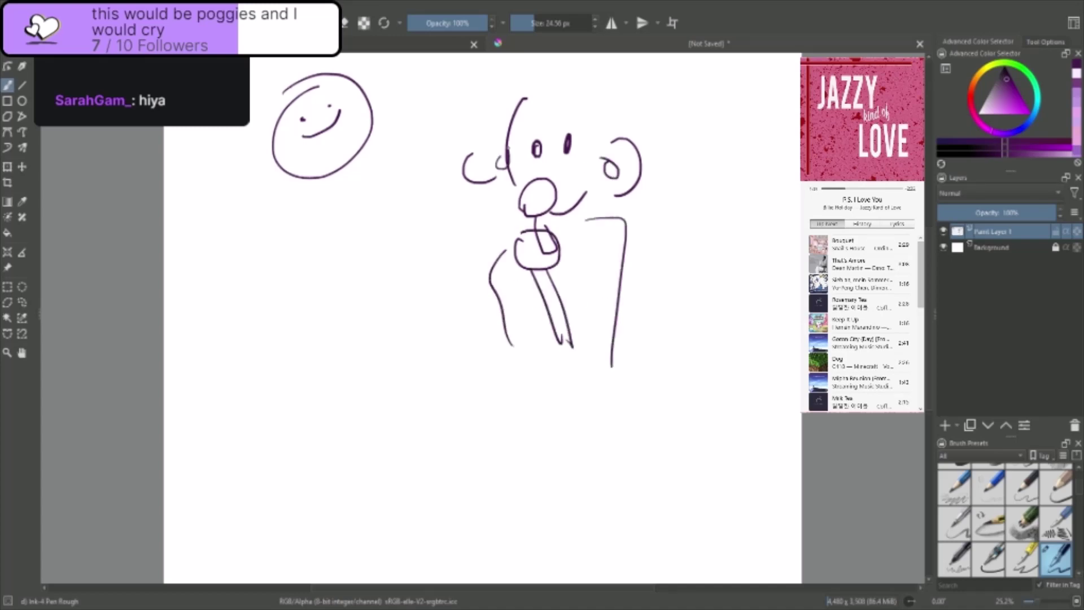
- Sketch curly hair around the singer's head and add the facial details, an open mouth and a dangling earring
mouse_move(562, 93)
mouse_down()
mouse_move(601, 136)
mouse_move(593, 107)
mouse_move(608, 102)
mouse_up()
drag(527, 92, 504, 148)
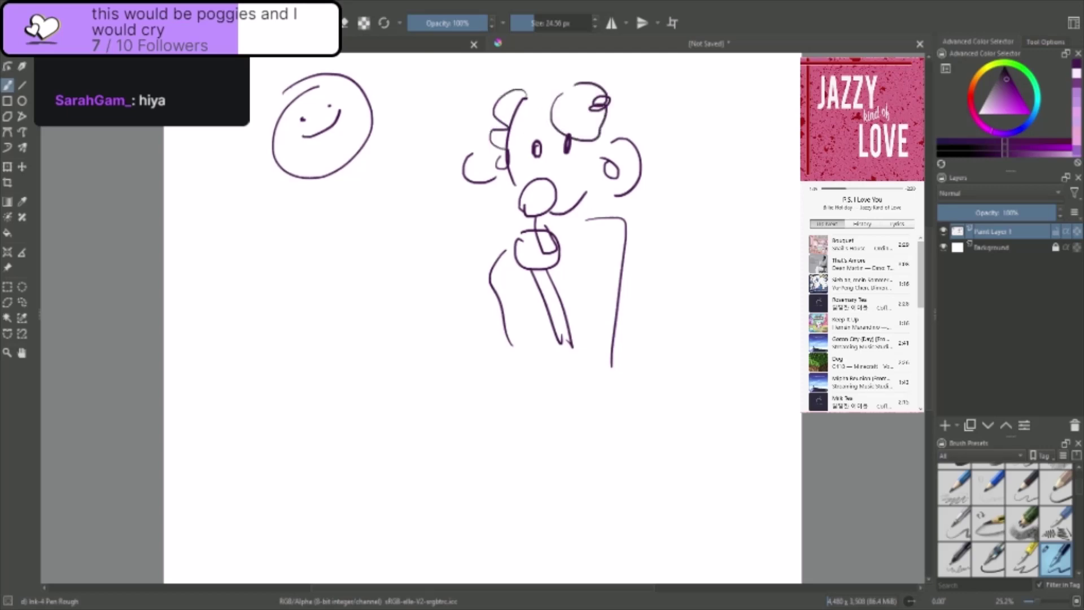
drag(591, 197, 626, 182)
drag(620, 142, 637, 150)
mouse_move(533, 136)
mouse_down()
mouse_move(538, 156)
mouse_move(582, 116)
mouse_move(534, 117)
mouse_up()
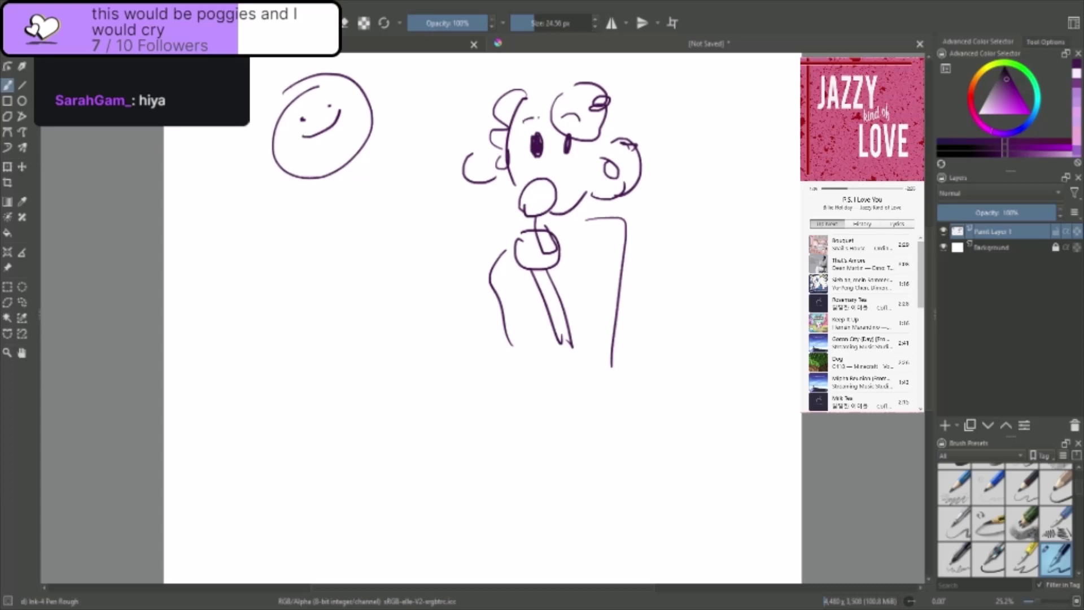
mouse_move(569, 177)
mouse_down()
mouse_move(576, 191)
mouse_move(560, 198)
mouse_up()
drag(489, 192, 497, 152)
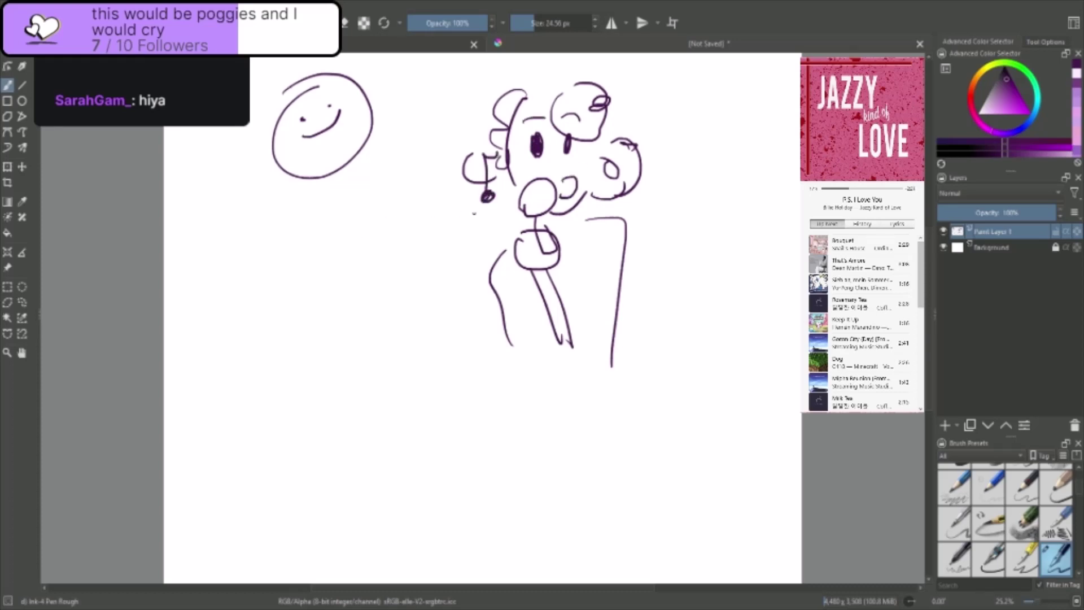
- Draw a rough rectangular frame around the singer and handwrite the underlined word "warming" below the smiley face
mouse_move(420, 132)
mouse_down()
mouse_move(633, 198)
mouse_move(397, 107)
mouse_up()
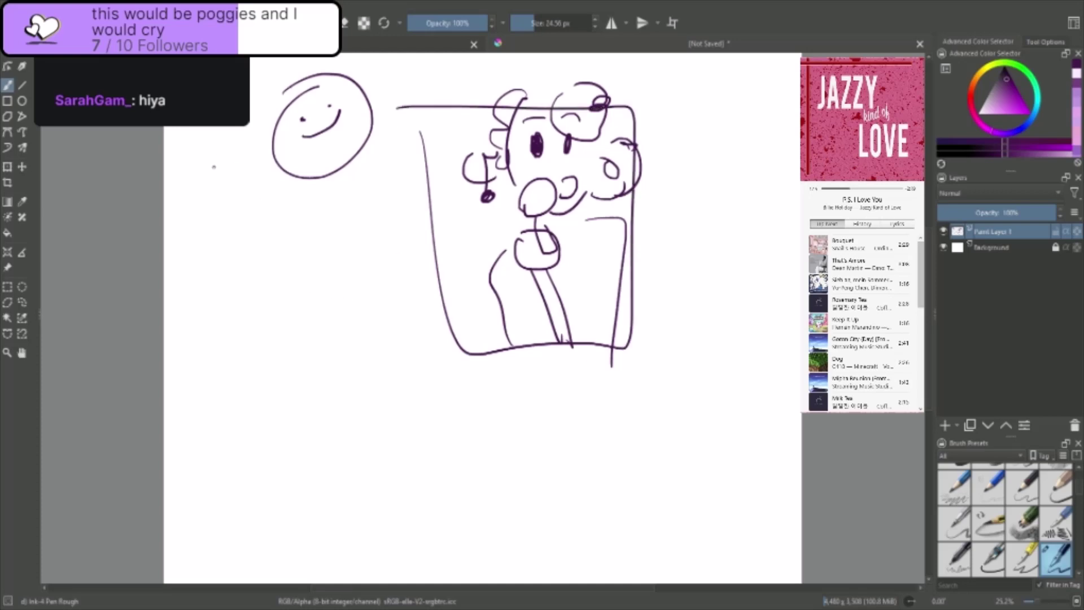
mouse_move(239, 211)
mouse_down()
mouse_move(281, 206)
mouse_move(298, 213)
mouse_move(313, 195)
mouse_move(330, 215)
mouse_move(352, 201)
mouse_move(349, 176)
mouse_up()
mouse_move(353, 197)
mouse_down()
mouse_move(366, 214)
mouse_move(405, 192)
mouse_move(380, 237)
mouse_up()
mouse_move(243, 266)
mouse_down()
mouse_move(437, 202)
mouse_move(232, 262)
mouse_up()
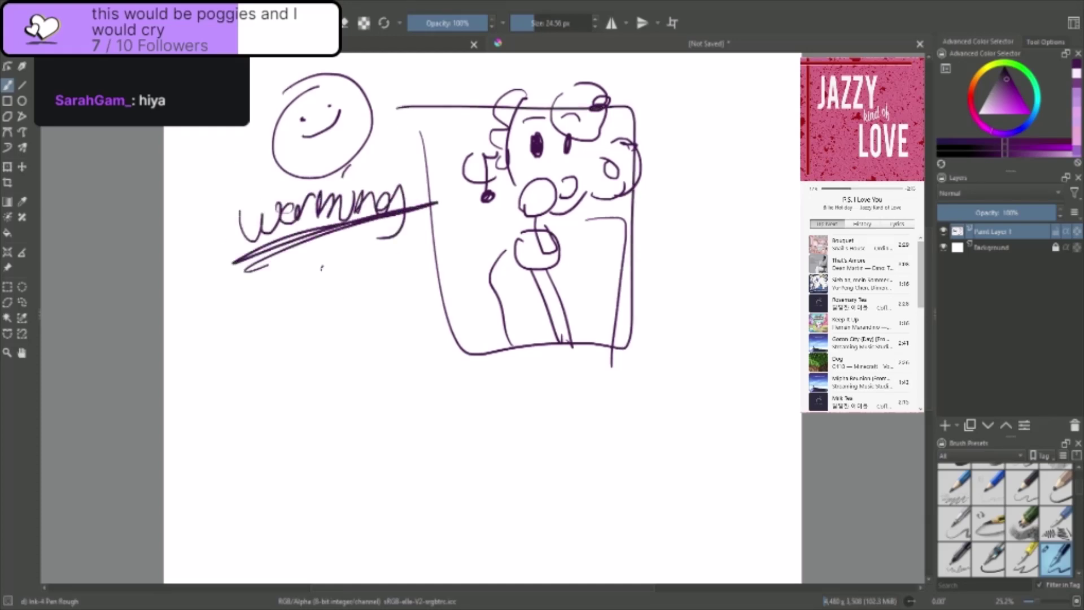
mouse_move(322, 268)
mouse_down()
mouse_move(347, 267)
mouse_move(353, 312)
mouse_move(355, 288)
mouse_up()
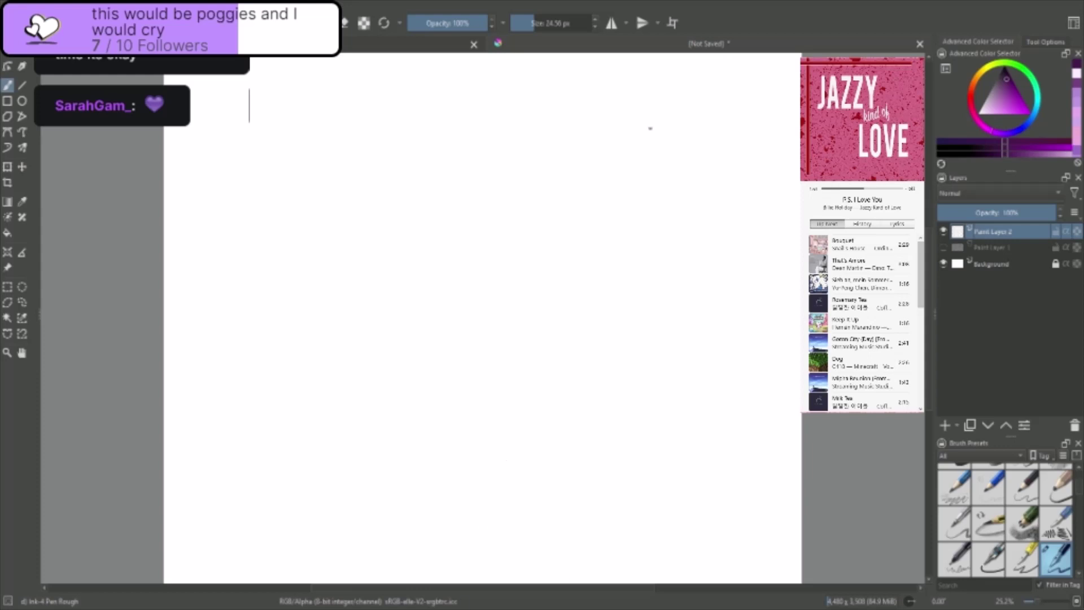
- Sketch a flower with a round centre, uneven petals and a long curved stem on the empty Paint Layer 2
mouse_move(323, 159)
mouse_down()
mouse_move(349, 138)
mouse_move(305, 227)
mouse_up()
mouse_move(366, 131)
mouse_down()
mouse_move(403, 162)
mouse_move(381, 311)
mouse_up()
drag(358, 172, 409, 316)
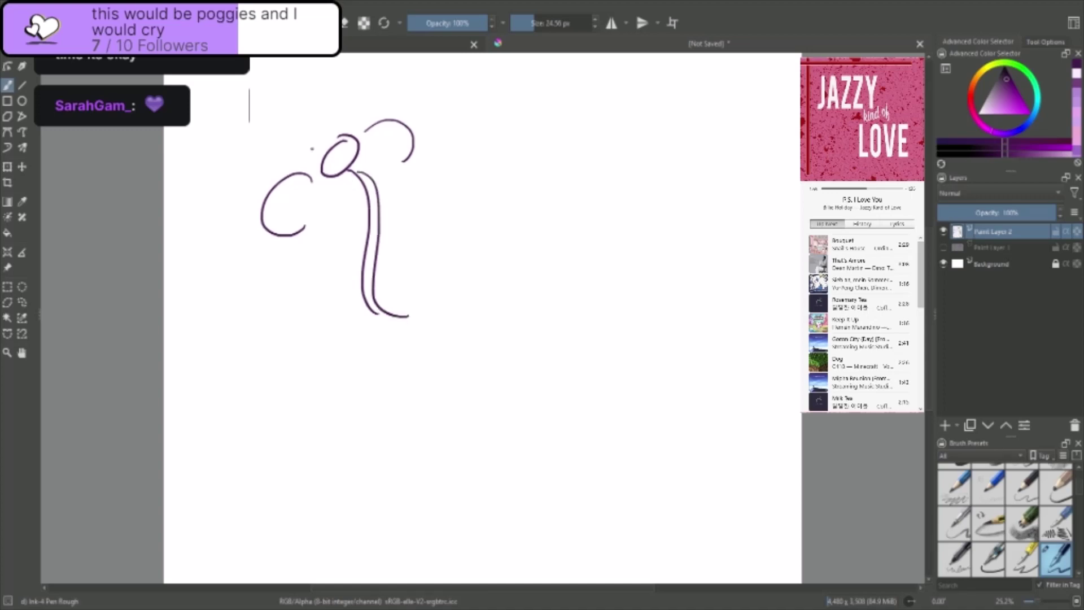
drag(314, 153, 330, 139)
mouse_move(331, 127)
mouse_down()
mouse_move(345, 137)
mouse_move(322, 176)
mouse_move(344, 191)
mouse_up()
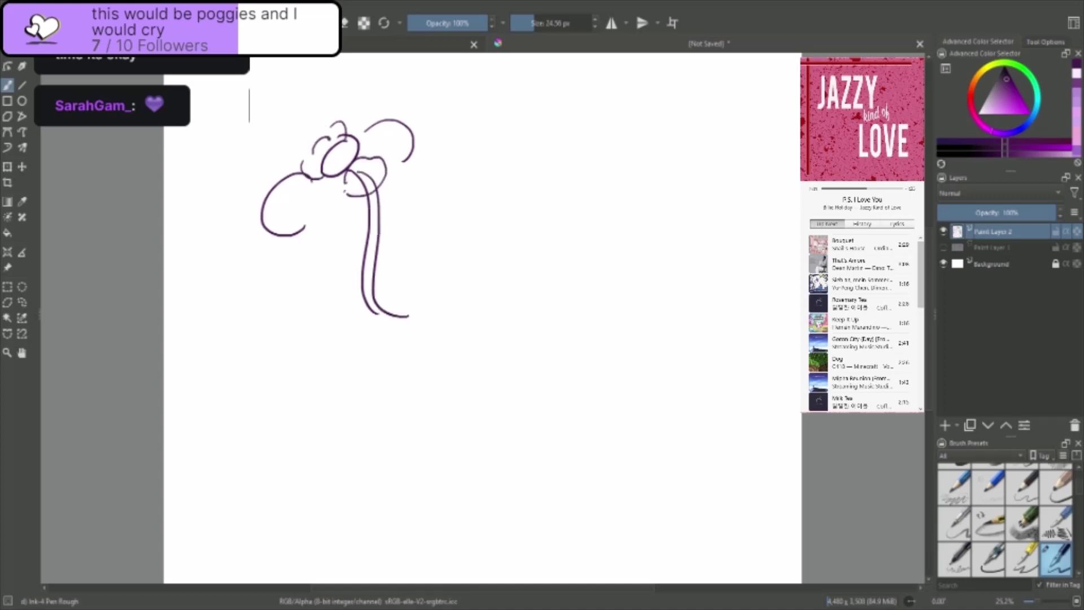
- Beside the flower, sketch a girl's tilted face with jaw, ears, closed eyes and eyebrows
mouse_move(473, 102)
mouse_down()
mouse_move(455, 201)
mouse_move(544, 216)
mouse_up()
drag(478, 231, 513, 255)
mouse_move(451, 190)
mouse_down()
mouse_move(487, 247)
mouse_move(517, 240)
mouse_move(562, 157)
mouse_move(562, 122)
mouse_up()
drag(569, 153, 578, 198)
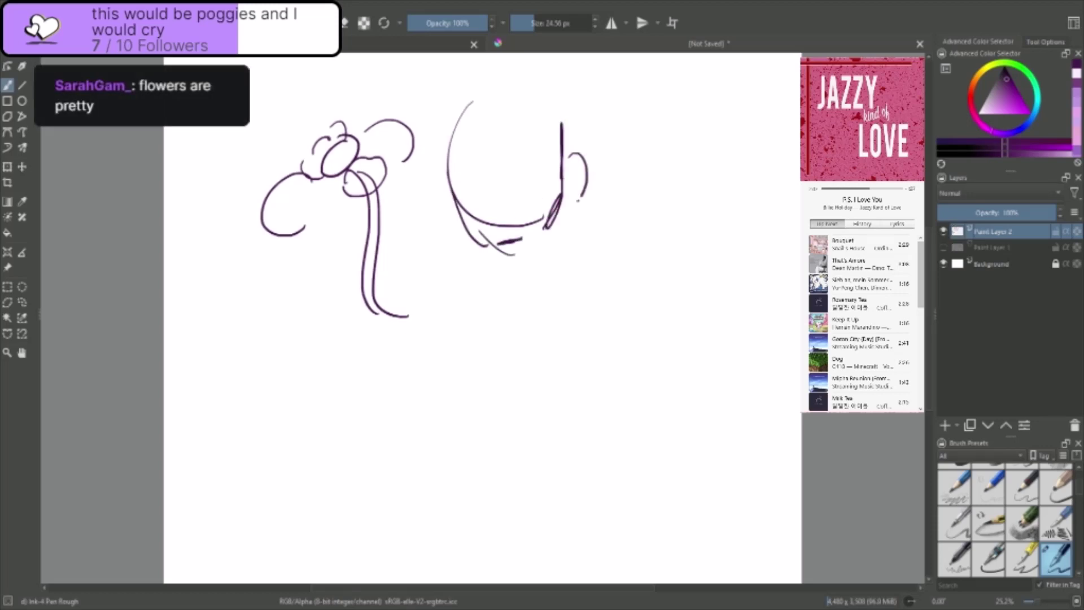
mouse_move(453, 192)
mouse_down()
mouse_move(465, 223)
mouse_move(484, 180)
mouse_move(543, 172)
mouse_move(523, 169)
mouse_move(537, 142)
mouse_up()
drag(472, 171, 487, 164)
- Sketch a small flower in front of the girl's mouth, with its stem held in a fist below her chin
mouse_move(503, 327)
mouse_down()
mouse_move(486, 305)
mouse_move(521, 325)
mouse_move(489, 239)
mouse_move(508, 229)
mouse_move(490, 242)
mouse_up()
mouse_move(487, 238)
mouse_down()
mouse_move(502, 203)
mouse_move(503, 222)
mouse_up()
mouse_move(512, 217)
mouse_down()
mouse_move(526, 241)
mouse_move(474, 248)
mouse_up()
drag(481, 253, 498, 257)
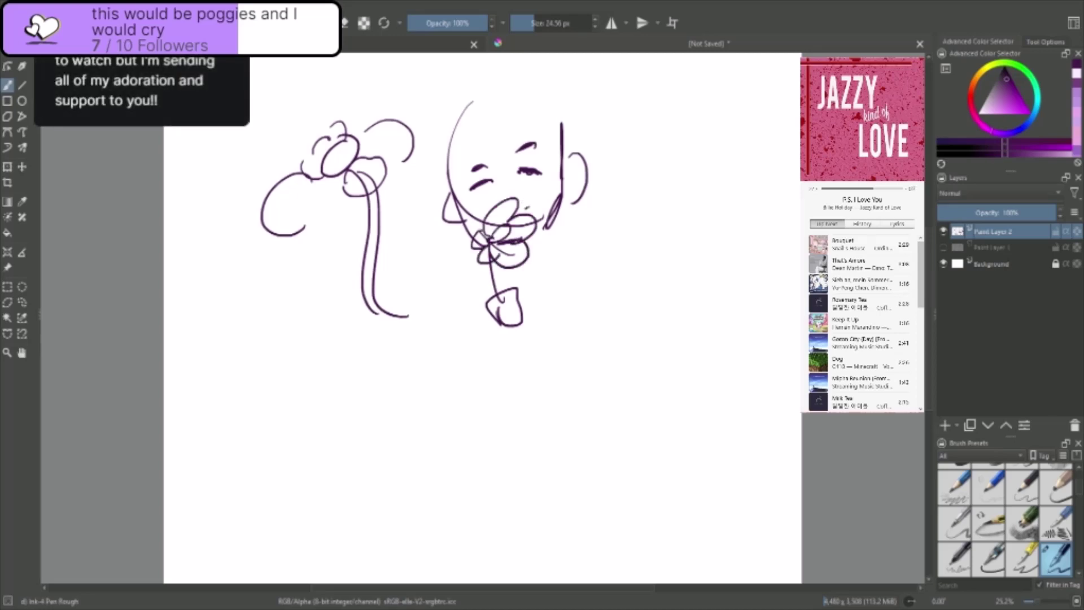
- Add a smile mark beside the flower and sketch the girl's neck, both shoulders and a faint chest line
drag(536, 200, 526, 211)
drag(538, 239, 540, 252)
drag(550, 248, 589, 307)
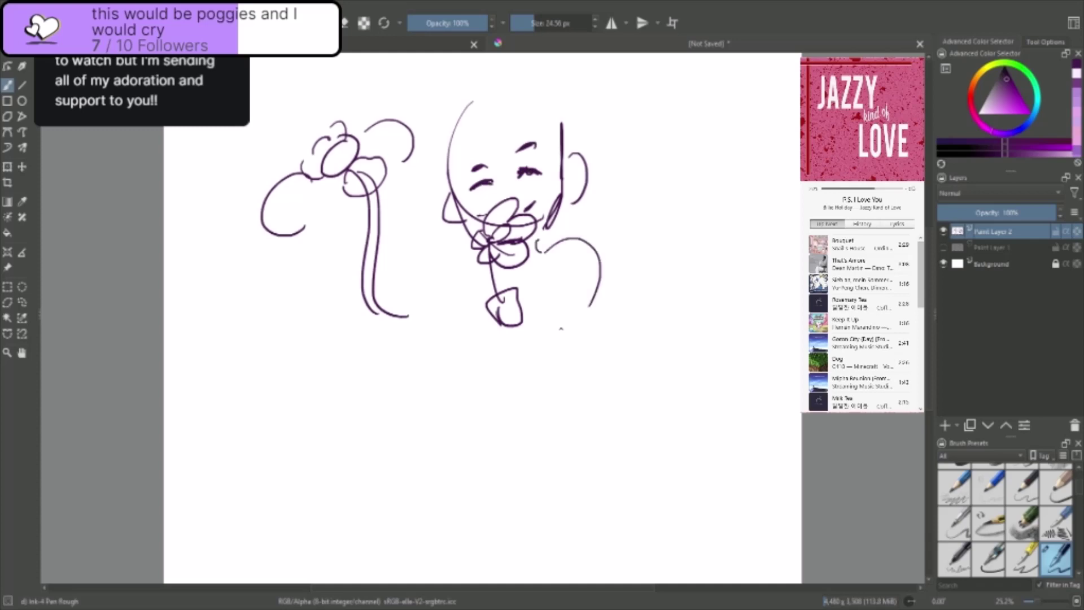
drag(464, 268, 446, 308)
drag(467, 341, 481, 359)
drag(480, 321, 502, 411)
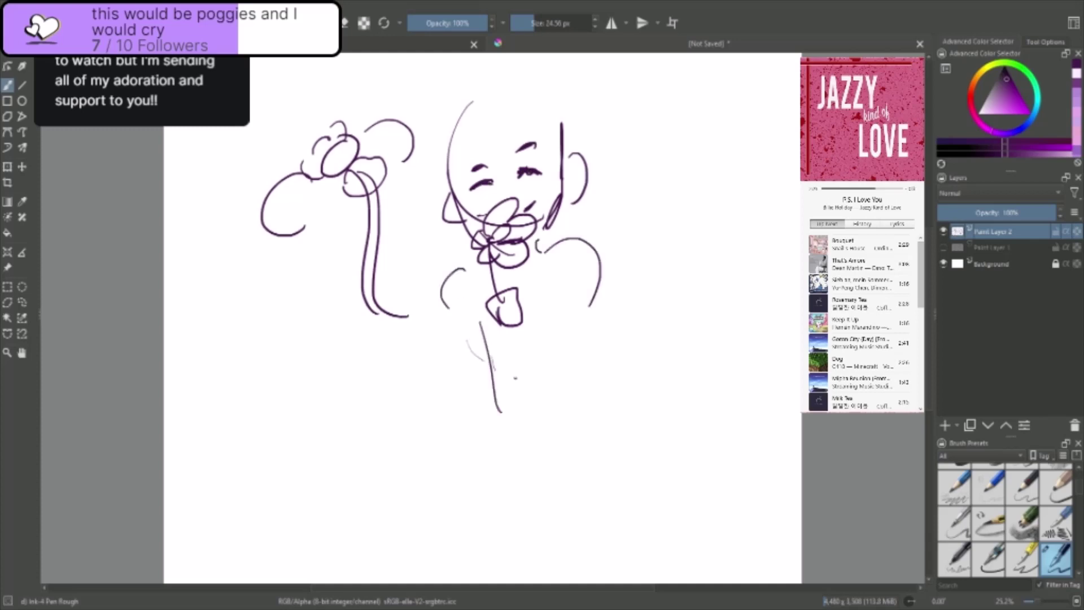
drag(523, 319, 515, 404)
key(ctrl+z)
key(ctrl+z)
drag(448, 304, 508, 422)
key(ctrl+z)
drag(480, 313, 502, 434)
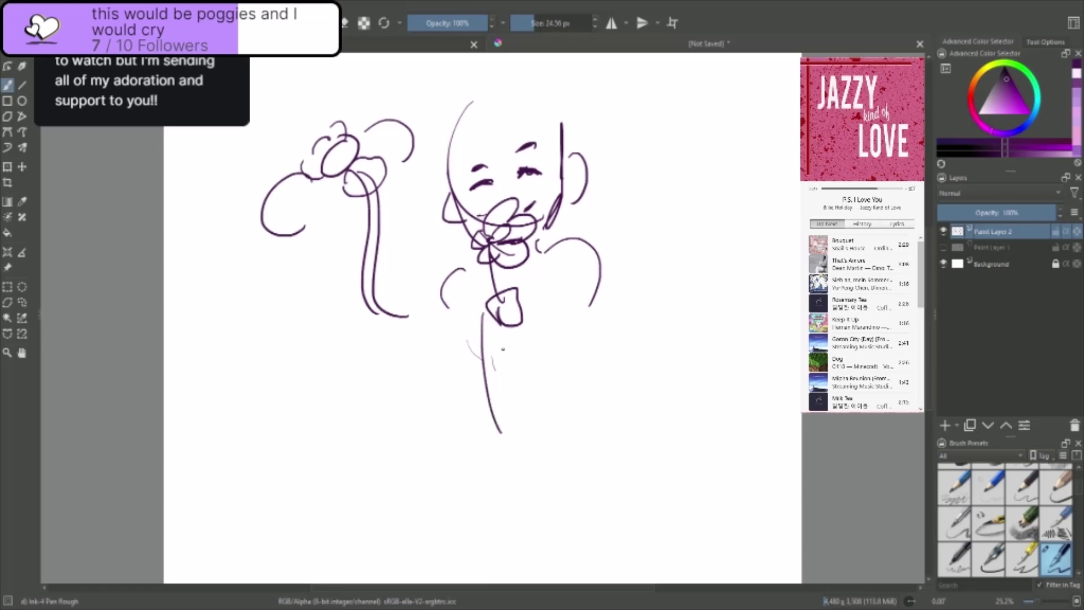
key(ctrl+z)
drag(482, 327, 495, 383)
key(ctrl+z)
- Sketch the girl's forearm as two lines running down from the hand that holds the flower
drag(511, 327, 498, 414)
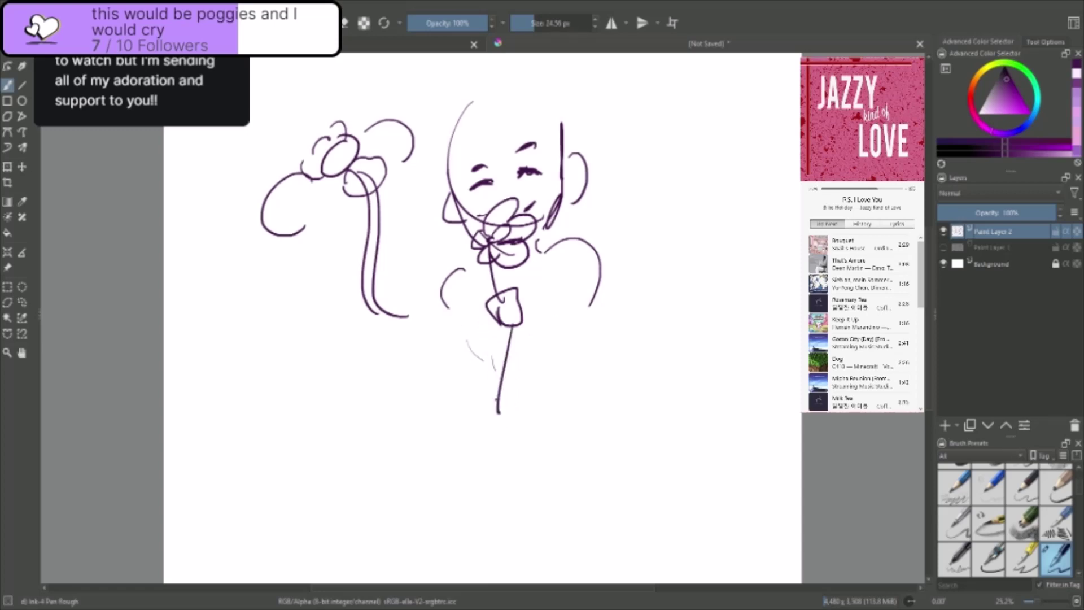
drag(490, 309, 510, 431)
key(ctrl+z)
mouse_move(491, 321)
mouse_down()
mouse_move(471, 398)
mouse_move(493, 430)
mouse_up()
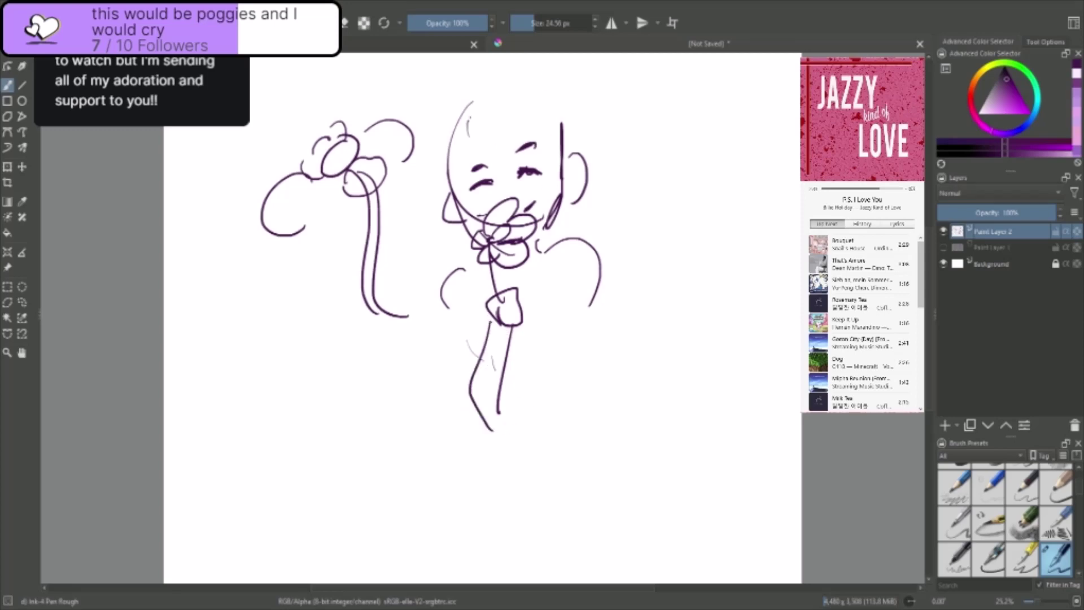
- Sketch the top of the girl's head and long wavy hair flowing over her shoulders, with pointed ends behind her
drag(466, 109, 560, 97)
mouse_move(579, 108)
mouse_down()
mouse_move(637, 164)
mouse_move(645, 216)
mouse_up()
mouse_move(454, 184)
mouse_down()
mouse_move(450, 266)
mouse_move(504, 309)
mouse_up()
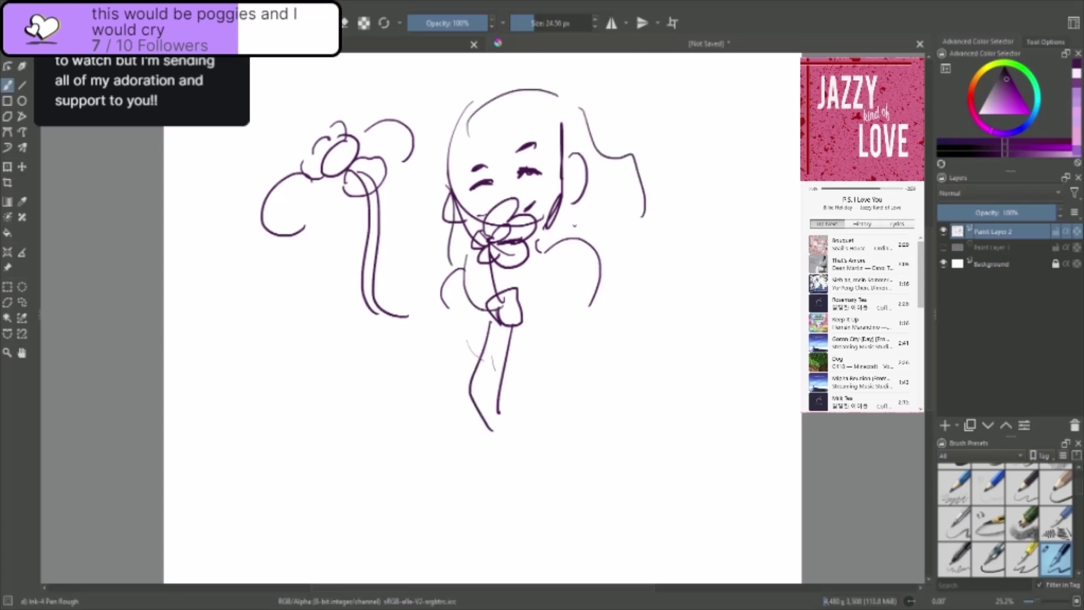
mouse_move(559, 215)
mouse_down()
mouse_move(585, 266)
mouse_move(604, 238)
mouse_move(649, 293)
mouse_up()
drag(655, 259, 615, 310)
drag(612, 228, 612, 308)
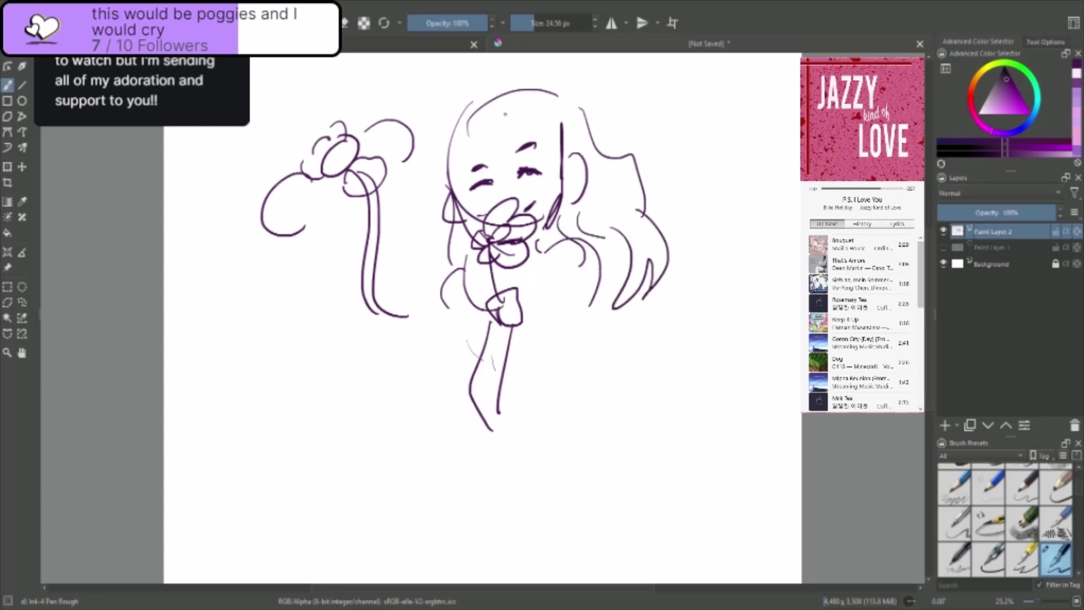
- Sketch the girl's swept bangs across the forehead and the hair strands framing her face
drag(533, 113, 559, 175)
drag(548, 169, 587, 161)
mouse_move(476, 123)
mouse_down()
mouse_move(517, 160)
mouse_move(477, 123)
mouse_up()
mouse_move(484, 130)
mouse_down()
mouse_move(536, 122)
mouse_move(451, 171)
mouse_move(472, 244)
mouse_up()
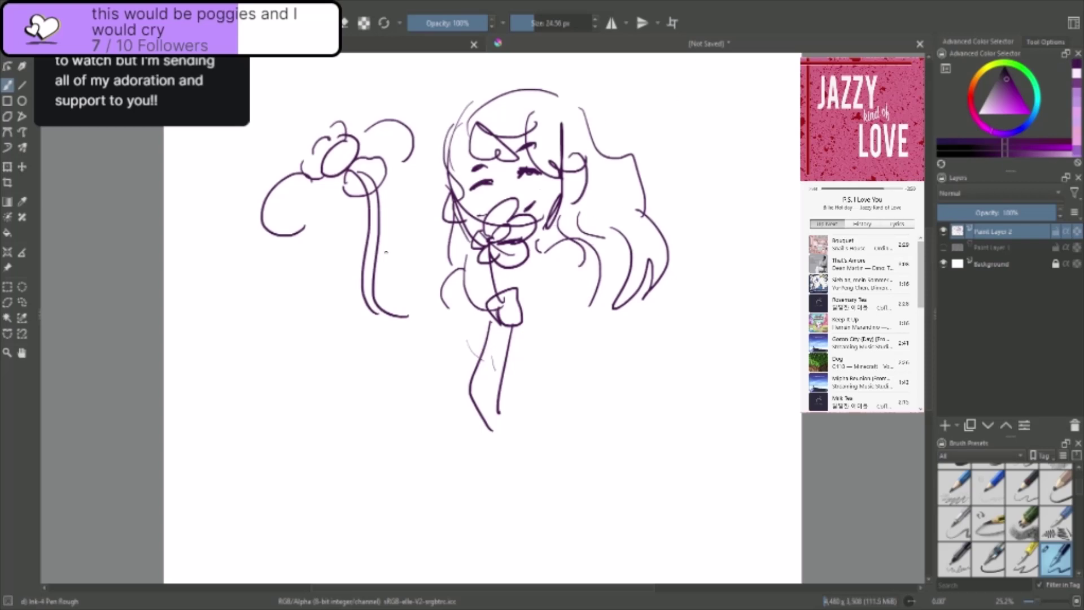
- Crop the canvas to the girl sketch, leaving out the separate flower, at about 2,240 by 2,270 px
click(7, 166)
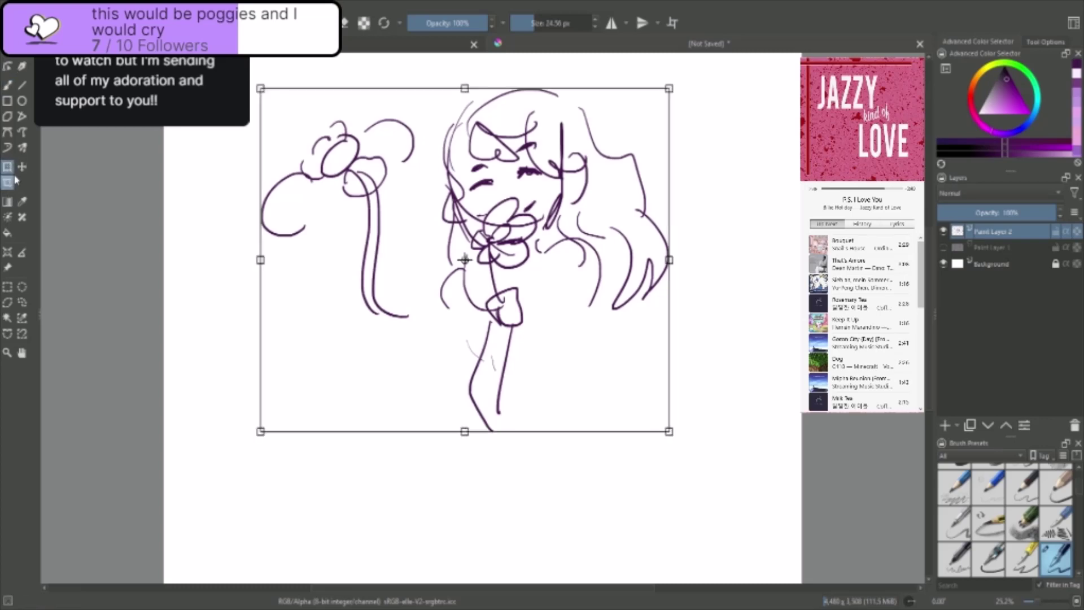
click(7, 182)
drag(414, 78, 733, 422)
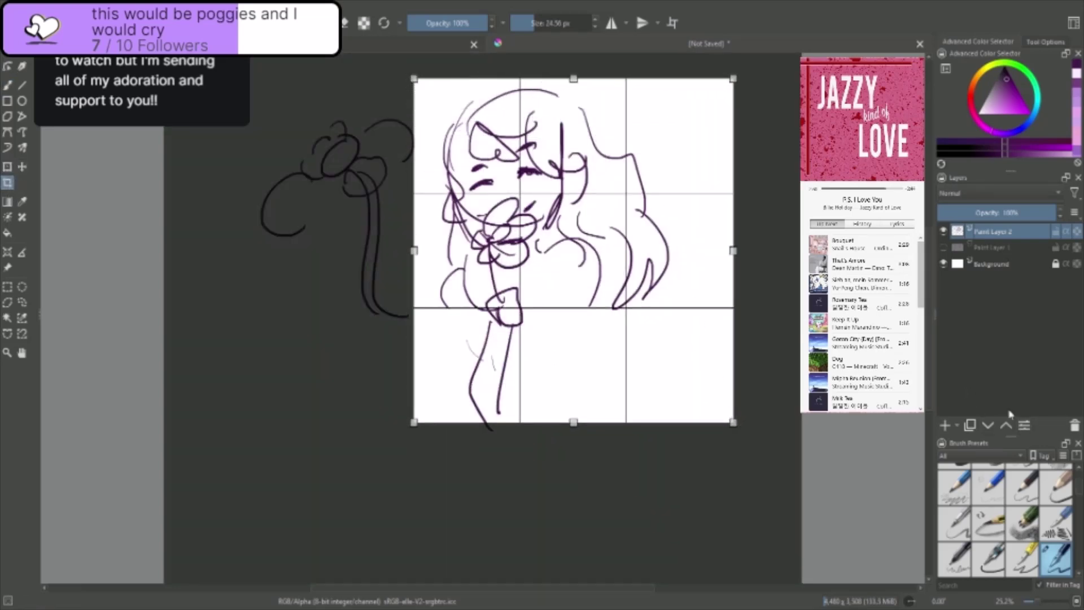
key(Return)
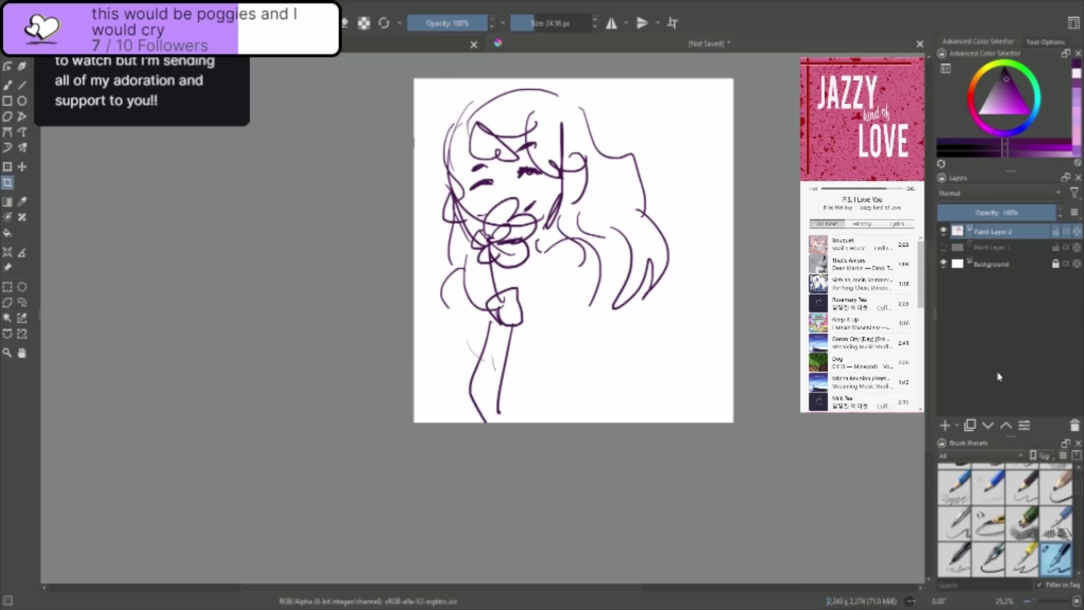
- Add a new paint layer for line art above the sketch and lower the opacity of the sketch layer, Paint Layer 2
click(945, 425)
click(985, 247)
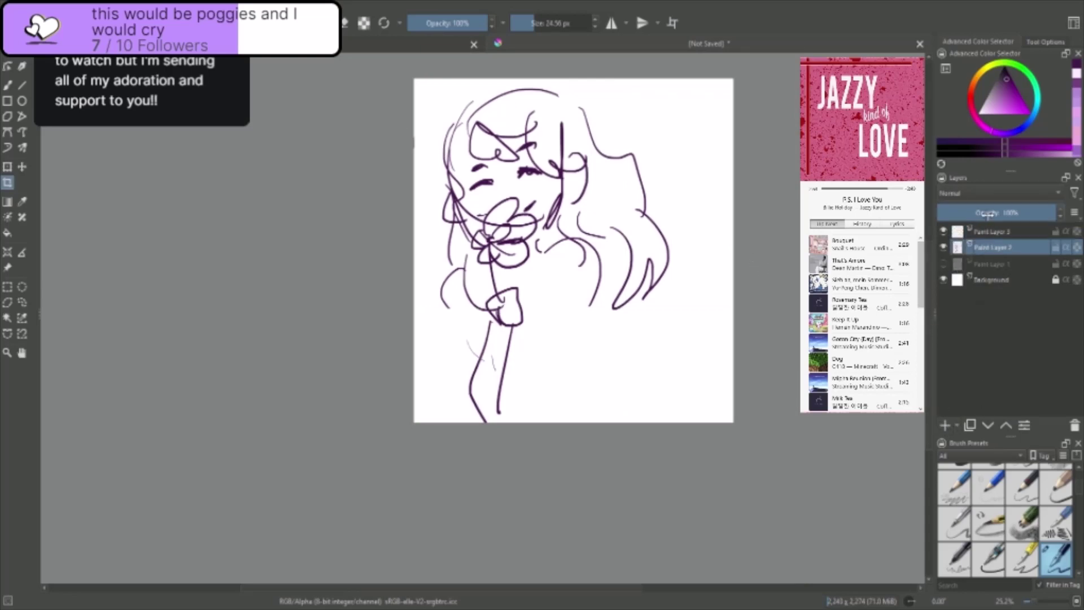
click(985, 213)
click(1000, 231)
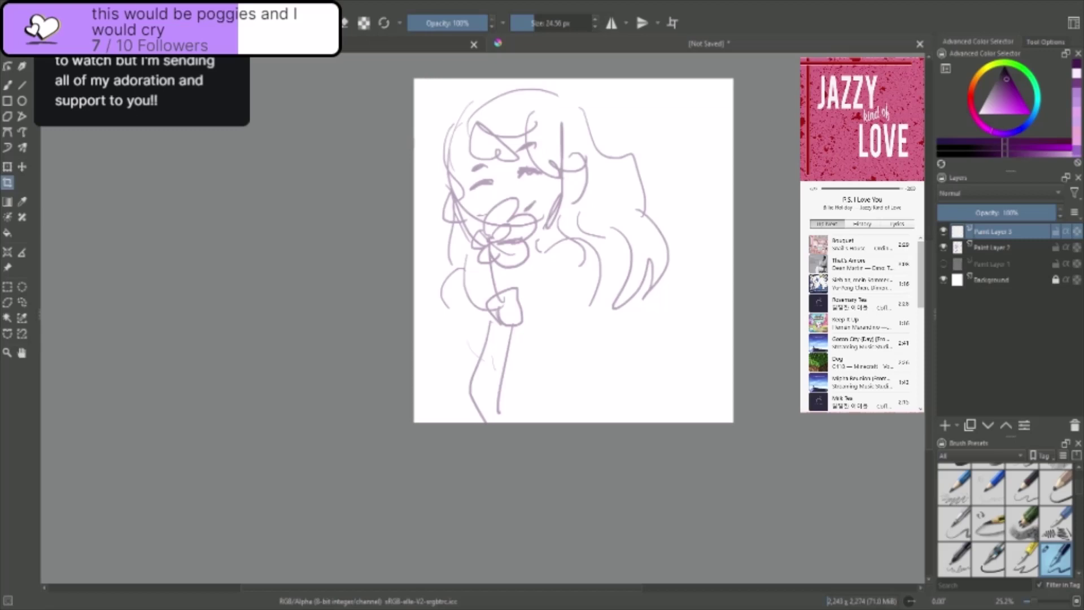
- Choose a very dark purple and switch to the freehand brush with the Pencil-3 Large 4B preset
mouse_move(1004, 89)
mouse_down()
mouse_move(1000, 71)
mouse_move(1012, 70)
mouse_up()
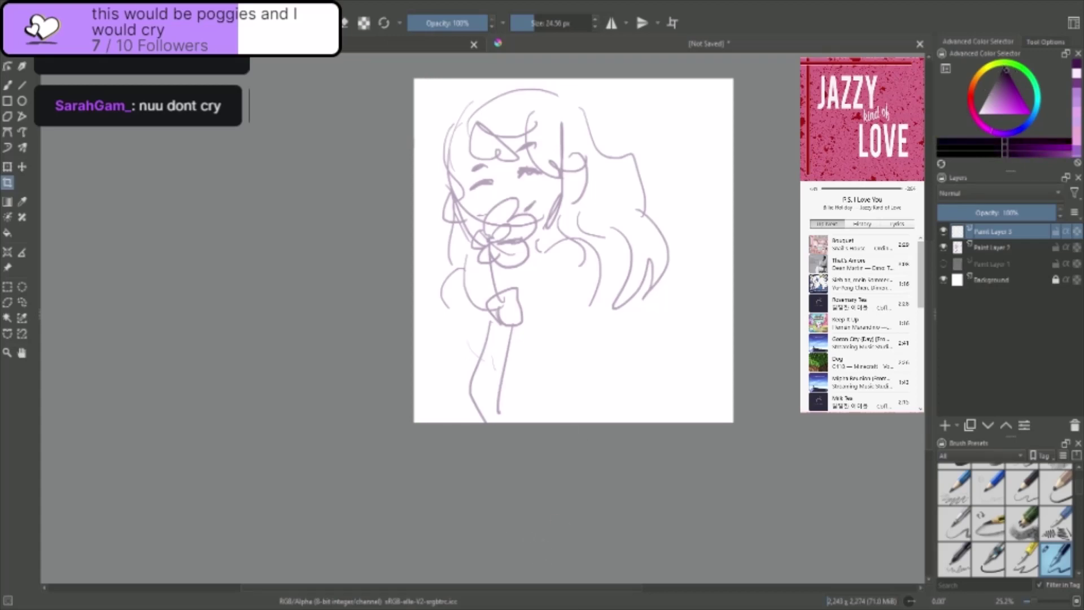
click(856, 265)
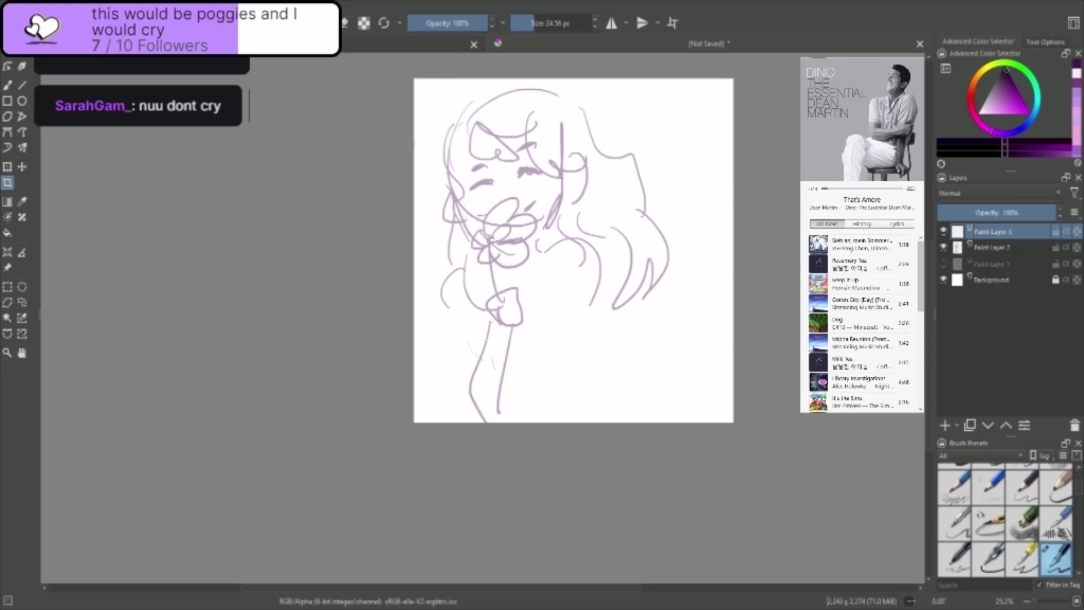
click(7, 84)
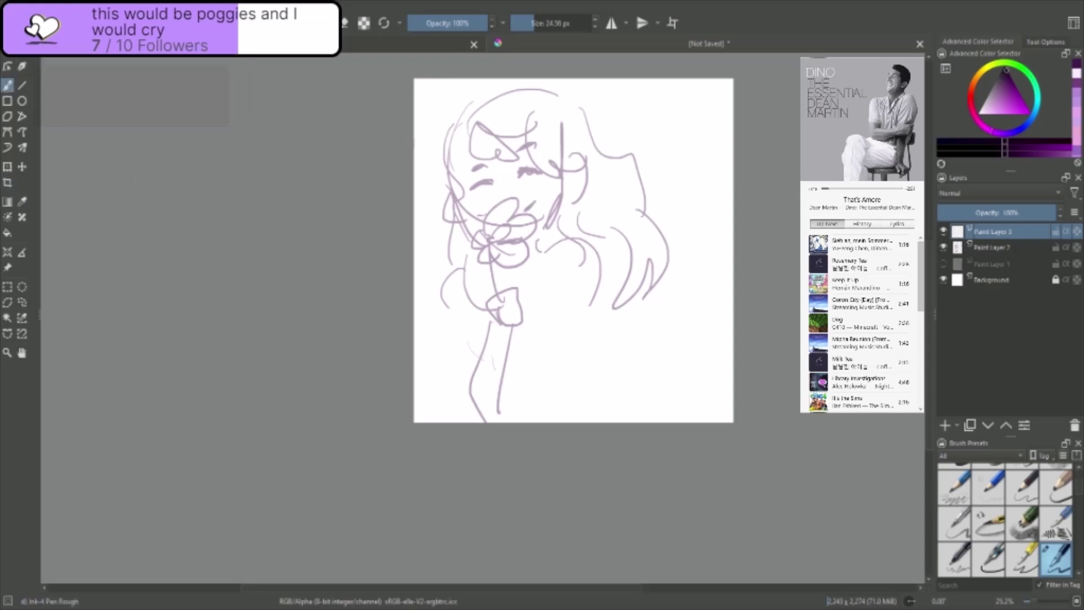
right_click(793, 375)
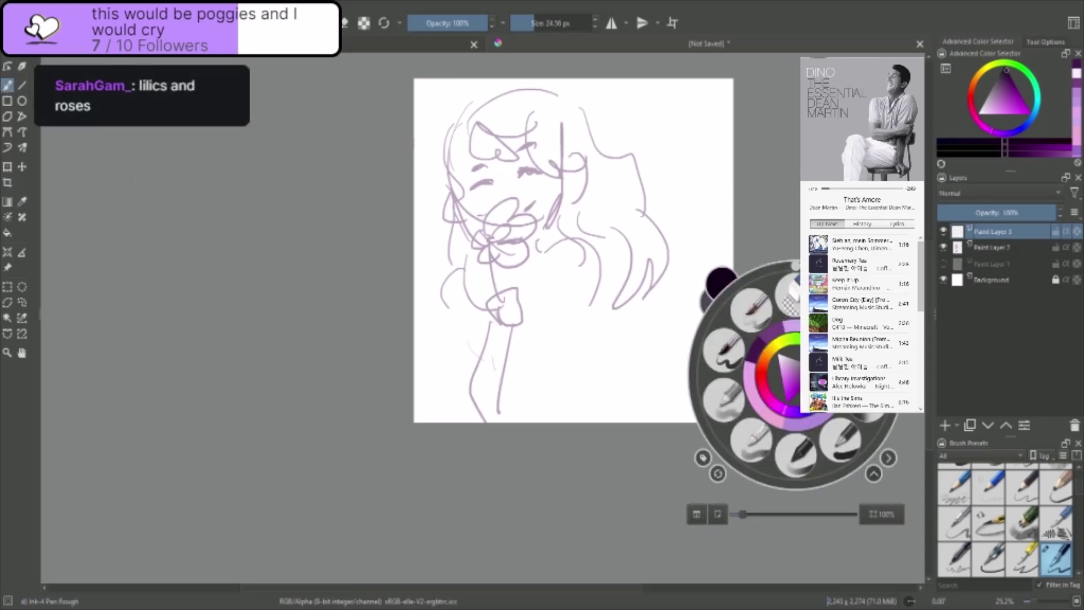
scroll(1061, 519, up, 5)
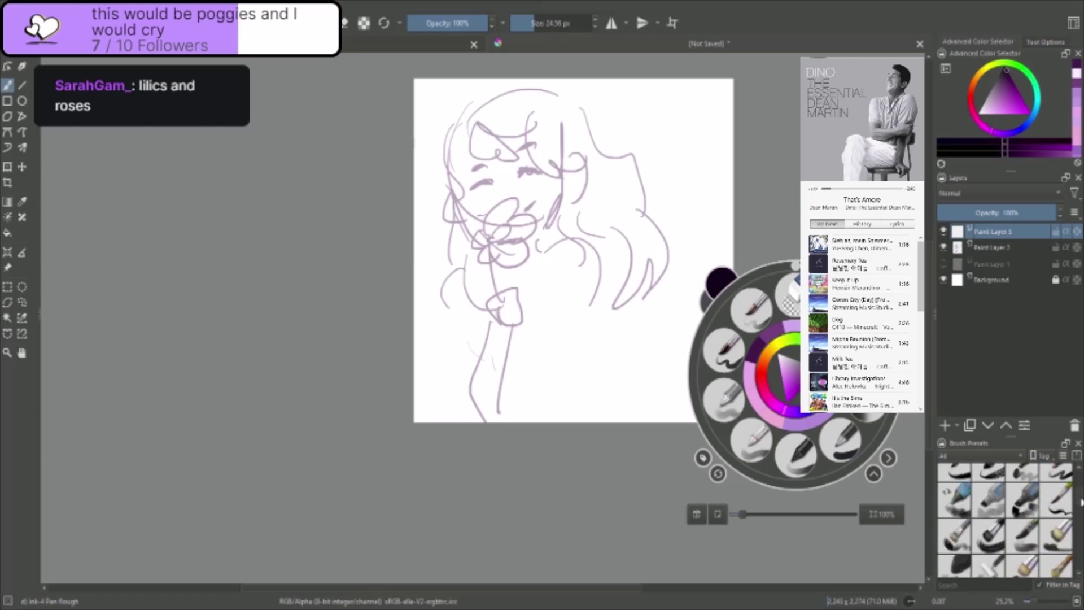
scroll(1081, 491, down, 4)
scroll(1081, 491, up, 1)
click(1056, 559)
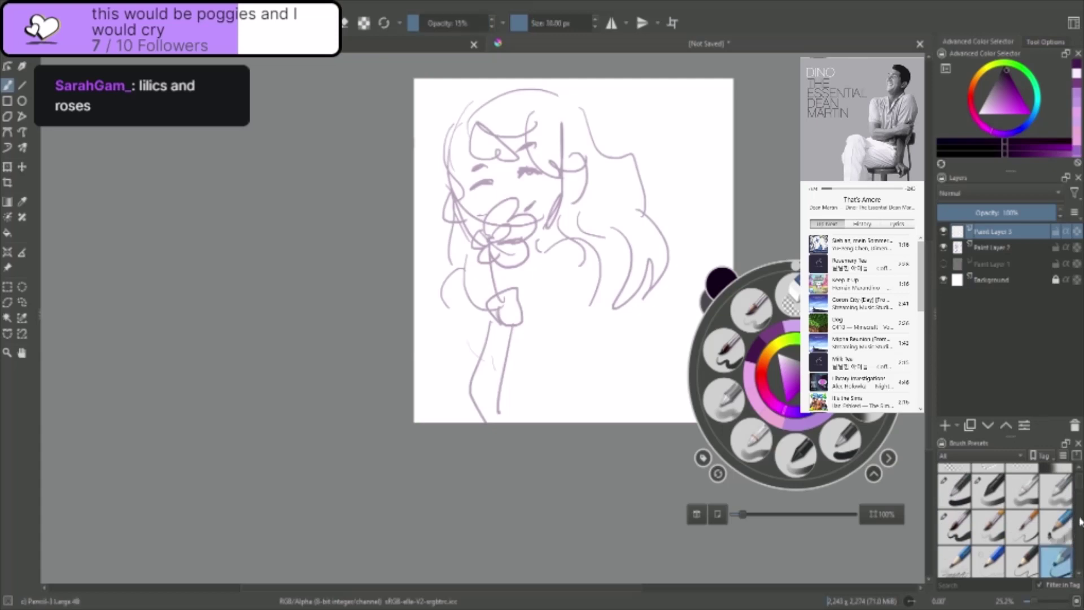
click(457, 156)
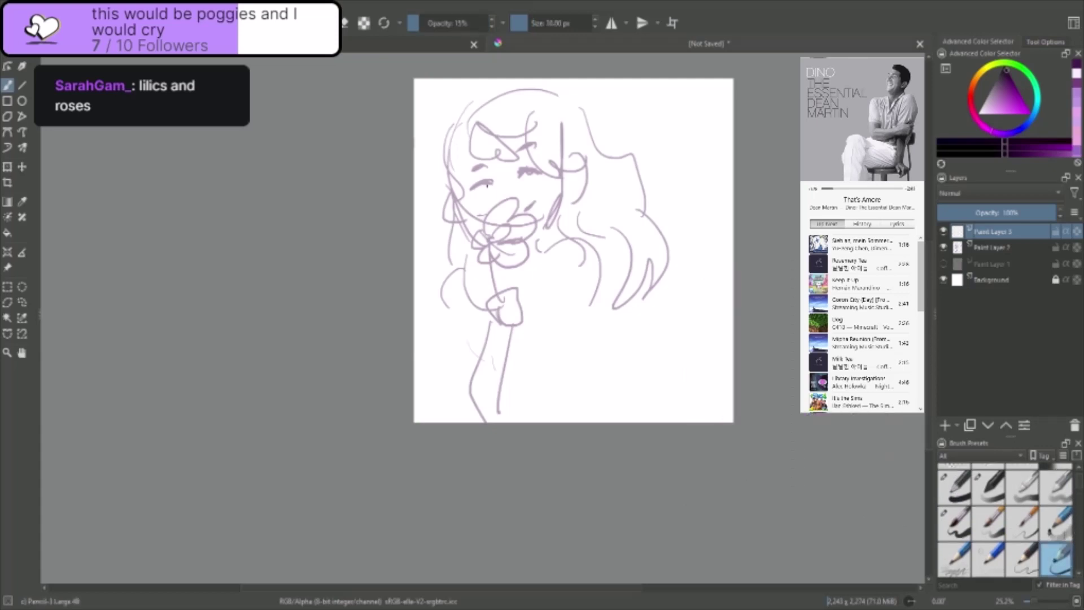
- With near-black and a 31.17 px brush size, draw the girl's face outline from the temple down to the chin
drag(1001, 84, 995, 67)
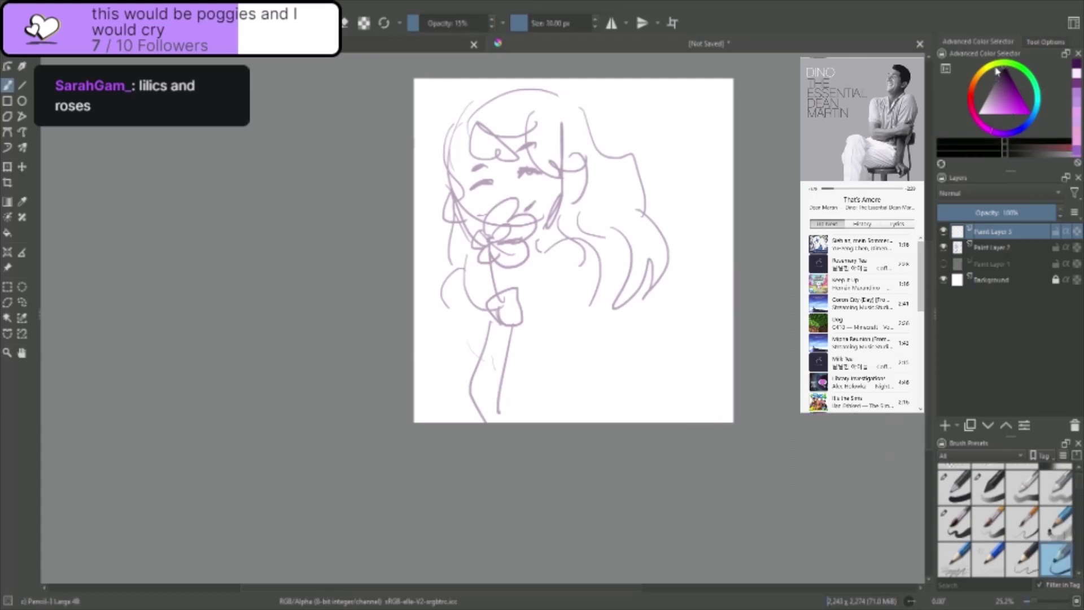
click(550, 23)
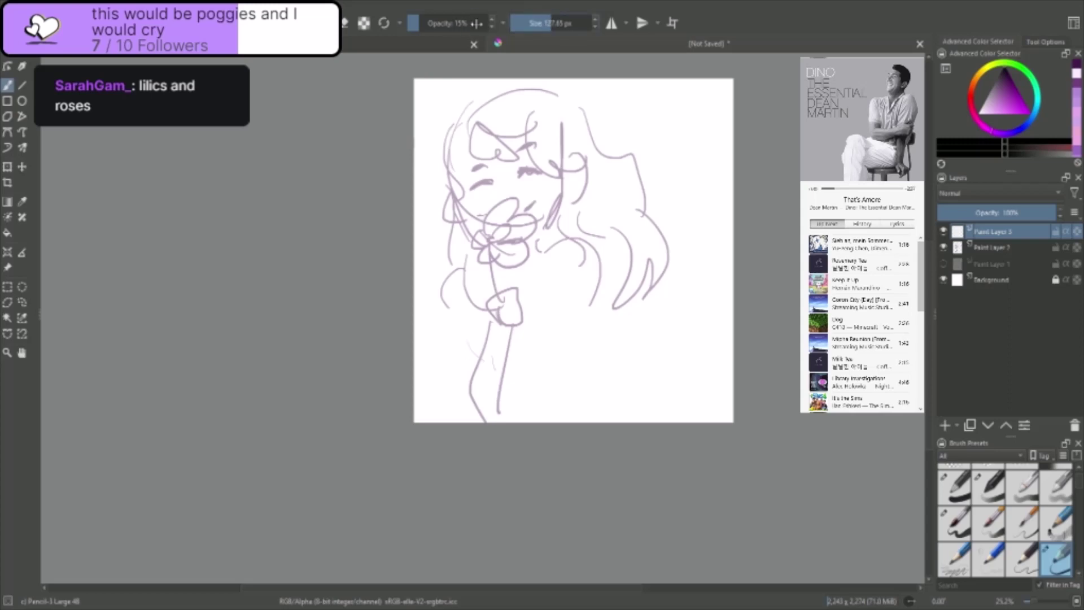
drag(451, 146, 473, 233)
key(ctrl+z)
drag(551, 24, 536, 23)
mouse_move(451, 144)
mouse_down()
mouse_move(455, 209)
mouse_move(490, 248)
mouse_up()
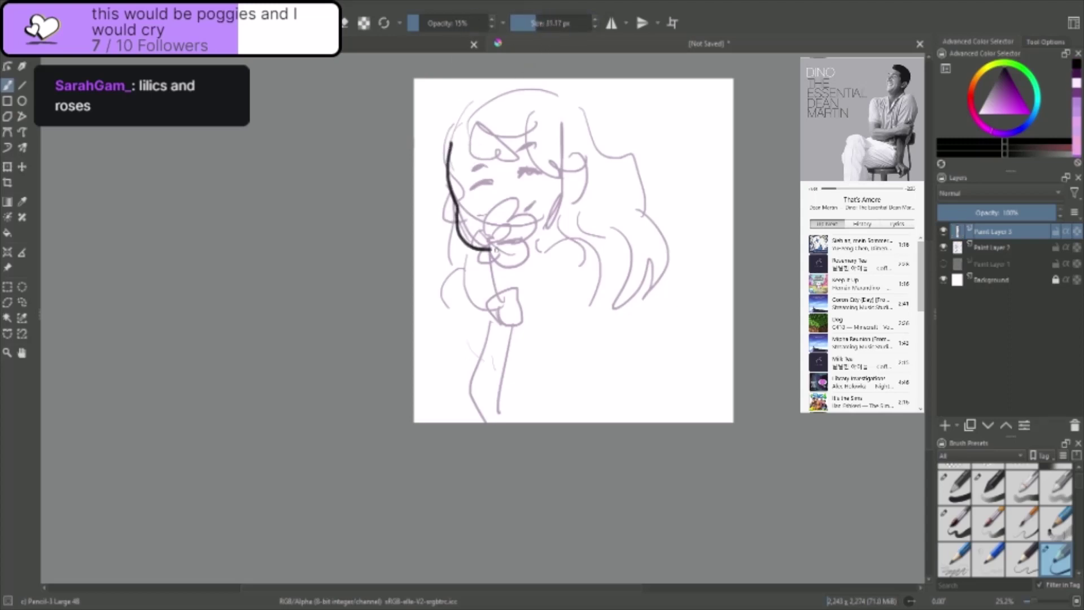
mouse_move(555, 149)
mouse_down()
mouse_move(564, 220)
mouse_move(546, 238)
mouse_move(563, 203)
mouse_move(540, 234)
mouse_up()
key(ctrl+z)
key(ctrl+z)
drag(562, 148, 546, 238)
drag(574, 177, 590, 214)
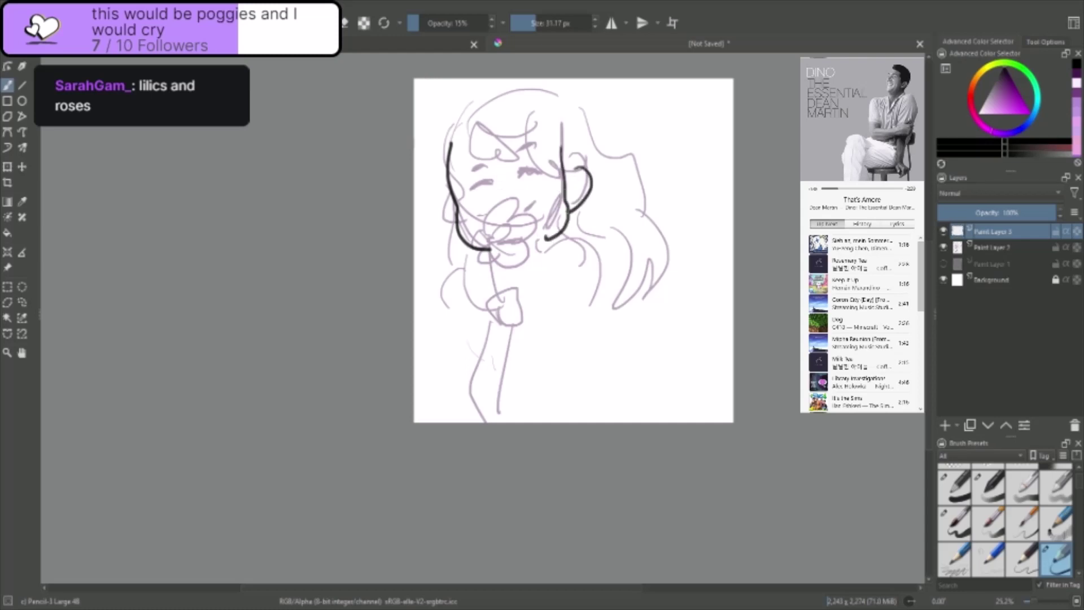
key(ctrl+z)
drag(572, 167, 572, 210)
key(ctrl+z)
key(ctrl+z)
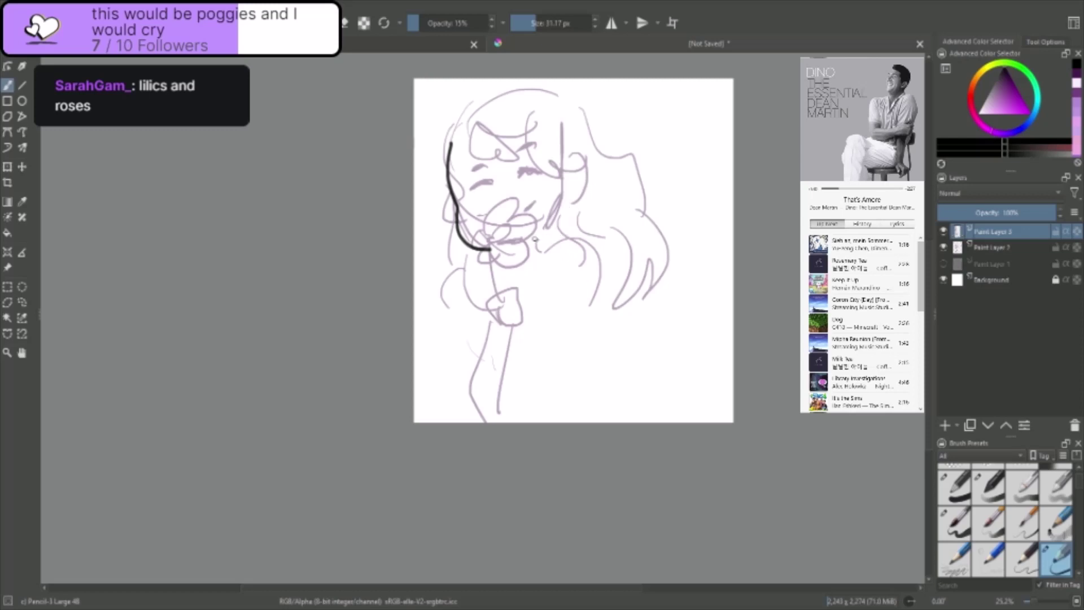
mouse_move(530, 239)
mouse_down()
mouse_move(564, 185)
mouse_move(564, 217)
mouse_move(537, 240)
mouse_move(563, 173)
mouse_up()
key(ctrl+z)
key(ctrl+z)
drag(573, 179, 540, 238)
key(ctrl+z)
- Draw the girl's far jaw and ear, then the flower at her mouth with the hand and forearm holding it
drag(561, 197, 531, 241)
drag(574, 179, 564, 212)
mouse_move(494, 234)
mouse_down()
mouse_move(510, 237)
mouse_move(459, 252)
mouse_move(492, 258)
mouse_move(524, 240)
mouse_move(505, 218)
mouse_move(494, 293)
mouse_move(516, 282)
mouse_move(511, 323)
mouse_move(498, 310)
mouse_move(471, 389)
mouse_move(481, 421)
mouse_up()
drag(516, 334, 498, 405)
- Draw the bangs and wavy hair around the head, then the girl's closed eyes and eyebrows
mouse_move(471, 130)
mouse_down()
mouse_move(473, 148)
mouse_move(523, 133)
mouse_move(568, 180)
mouse_up()
mouse_move(451, 130)
mouse_down()
mouse_move(439, 162)
mouse_move(455, 191)
mouse_up()
key(ctrl+z)
mouse_move(451, 127)
mouse_down()
mouse_move(440, 177)
mouse_move(453, 270)
mouse_up()
mouse_move(468, 120)
mouse_down()
mouse_move(515, 96)
mouse_move(586, 128)
mouse_move(629, 225)
mouse_up()
drag(562, 223, 610, 276)
drag(633, 232, 624, 275)
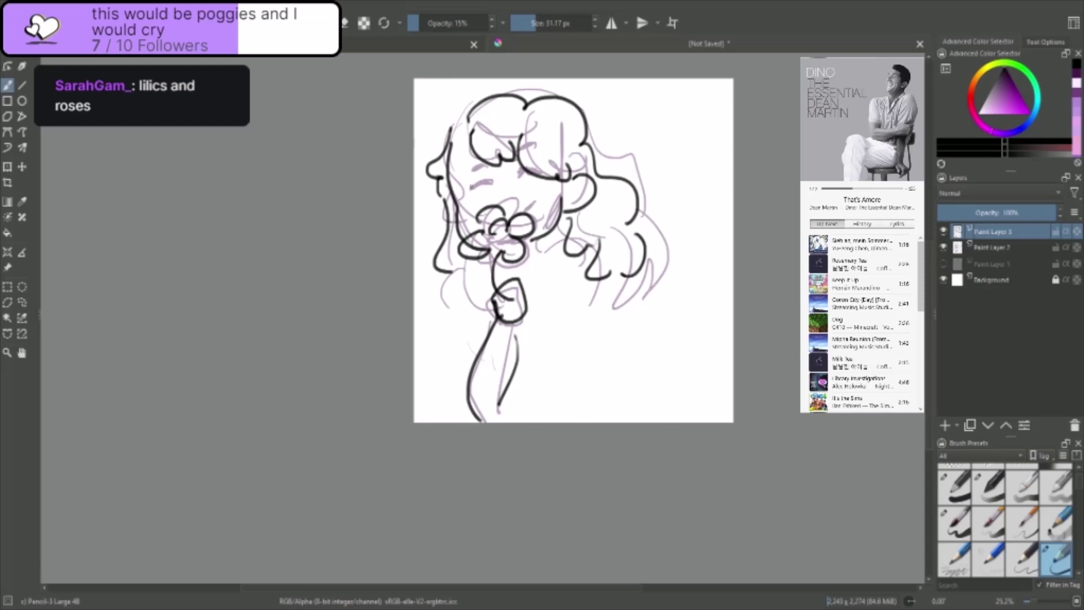
drag(470, 188, 539, 178)
drag(466, 171, 489, 162)
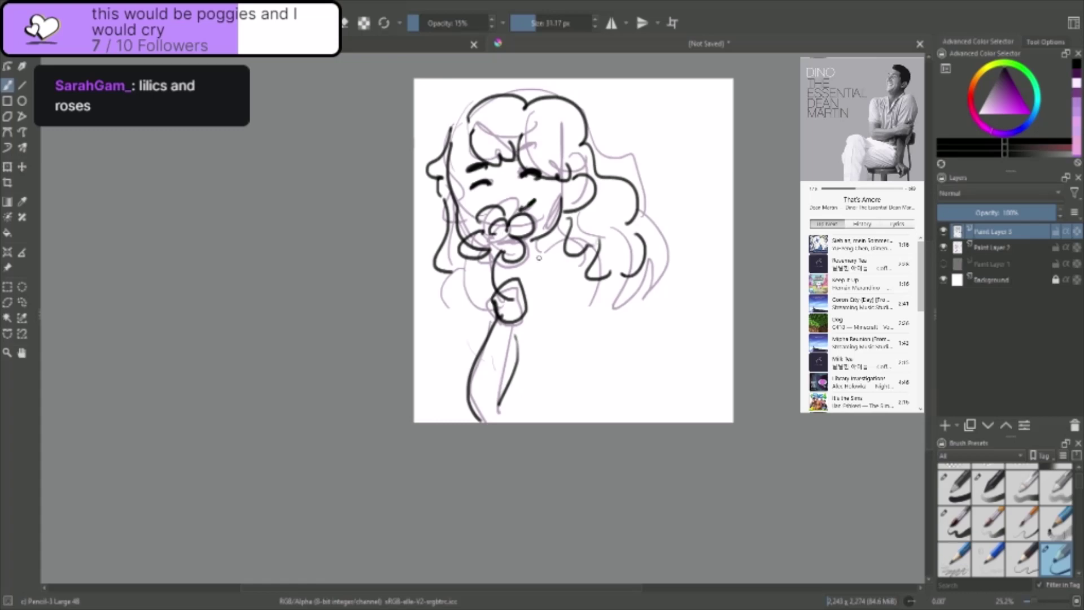
- Draw the collar line below the chin and a rounded shoulder beside the hand
mouse_move(532, 235)
mouse_down()
mouse_move(537, 251)
mouse_move(574, 258)
mouse_up()
drag(486, 265, 443, 296)
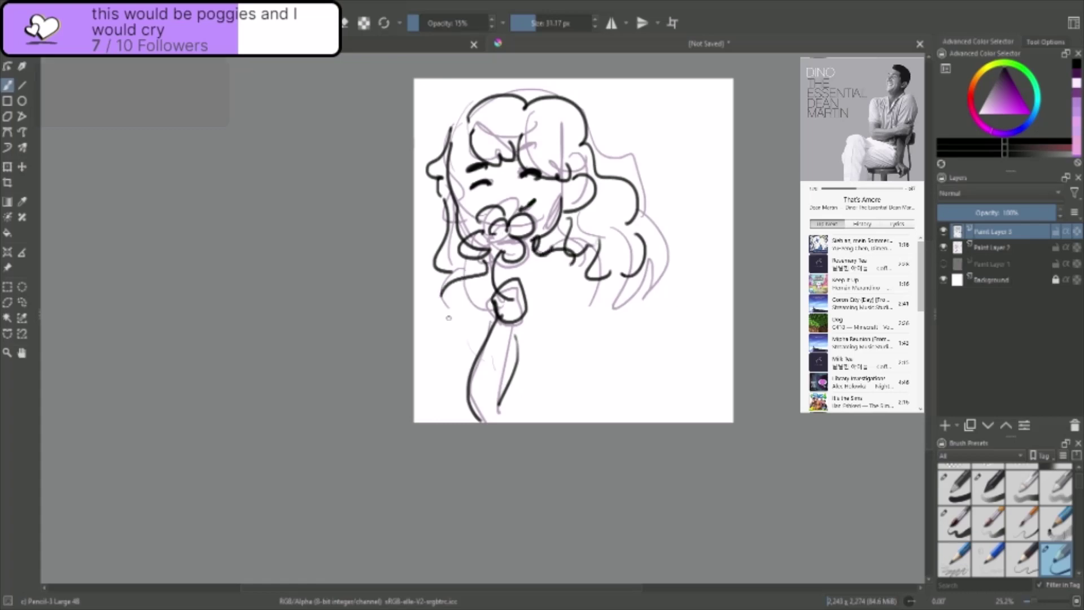
key(ctrl+z)
drag(490, 270, 476, 308)
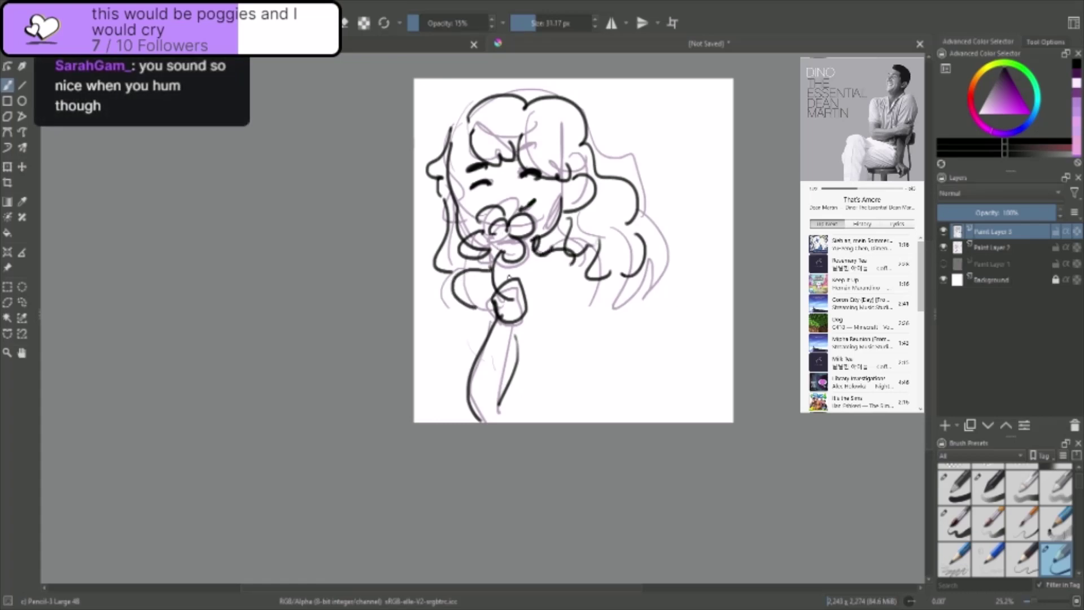
key(ctrl+z)
drag(477, 268, 460, 326)
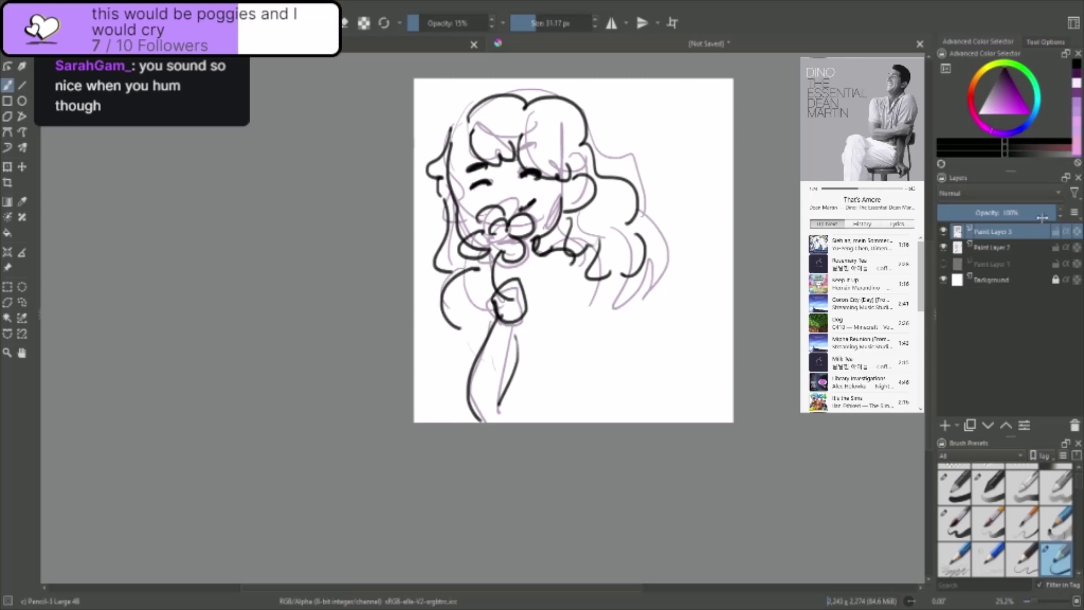
- Lower the opacity of the sketch layer, Paint Layer 2, further and add hair strokes beside the temple on Paint Layer 3
click(1008, 245)
click(964, 213)
click(992, 235)
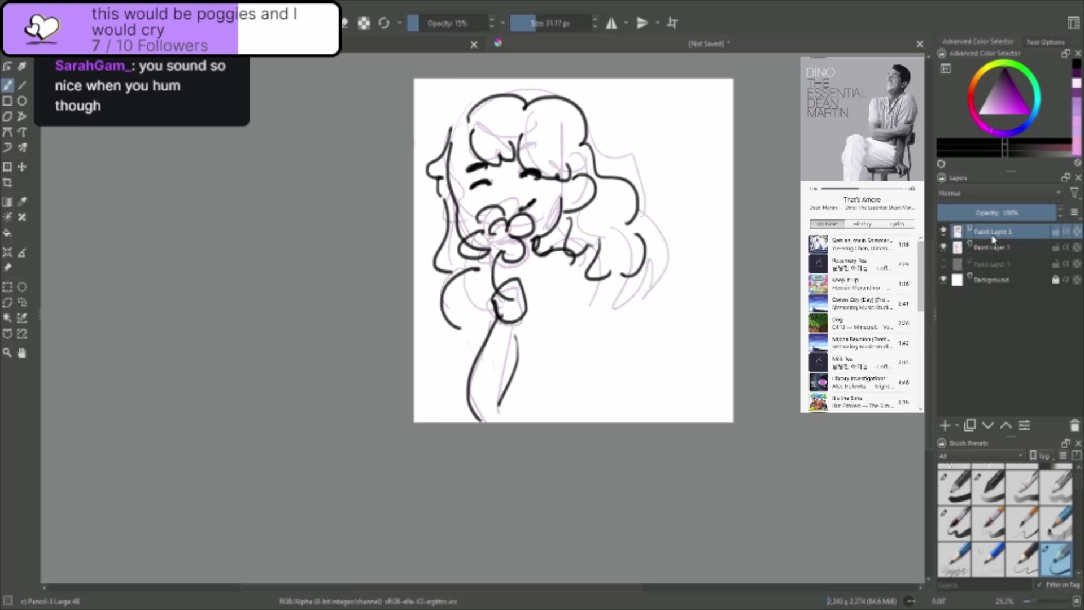
drag(458, 126, 436, 167)
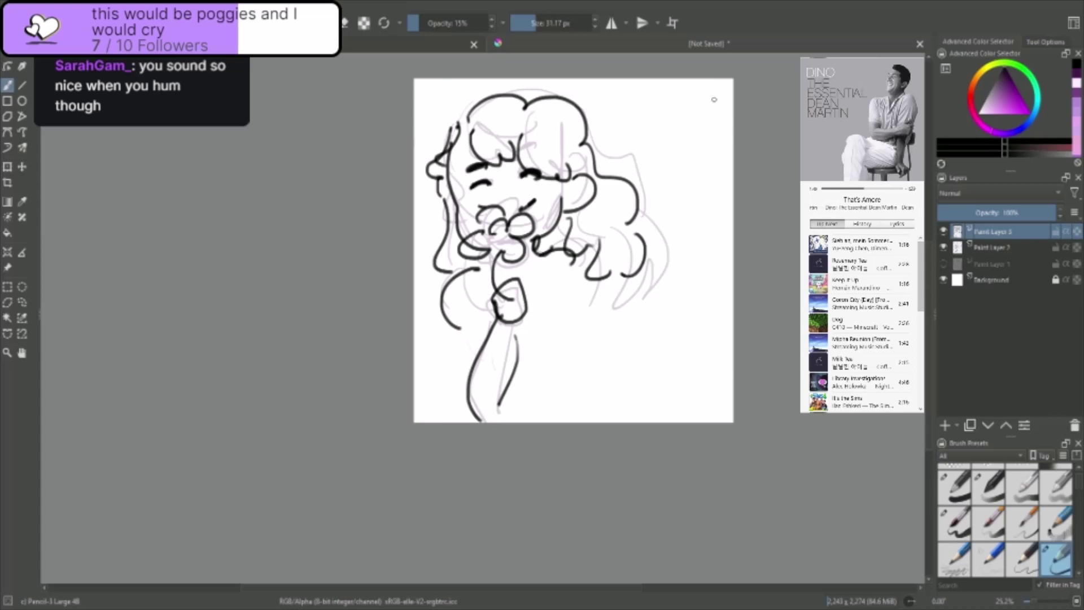
- Doodle a round moon with a small face in the empty area beside the girl's head
drag(600, 204, 696, 223)
key(ctrl+z)
mouse_move(677, 90)
mouse_down()
mouse_move(701, 123)
mouse_move(648, 121)
mouse_move(646, 111)
mouse_move(689, 115)
mouse_up()
key(ctrl+z)
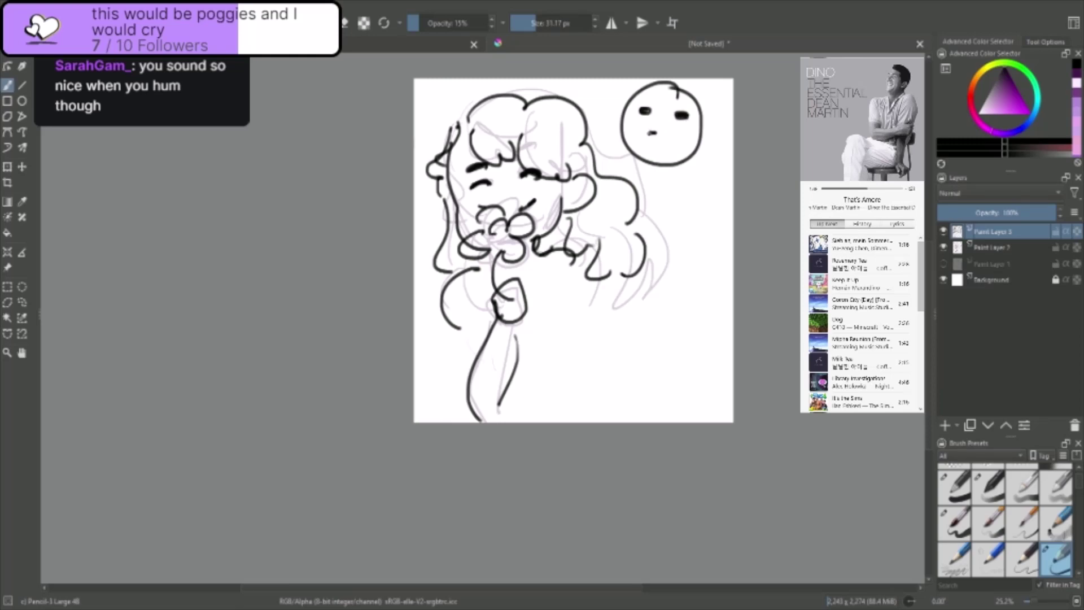
mouse_move(649, 133)
mouse_down()
mouse_move(684, 123)
mouse_move(644, 130)
mouse_up()
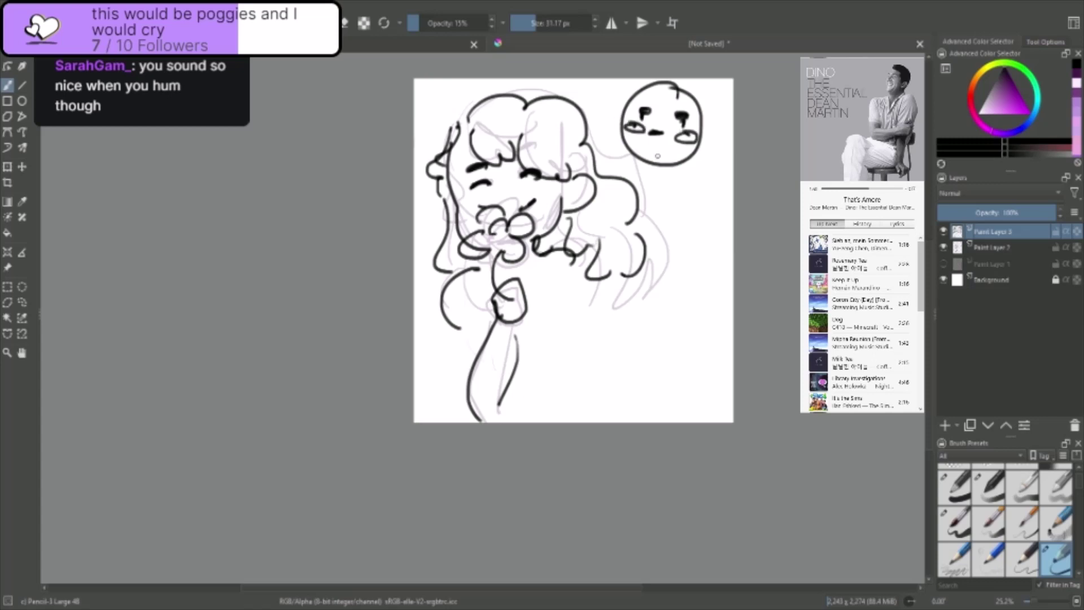
- Undo the moon's facial features and redraw them as two oval eyes and a small smile
key(ctrl+z)
key(ctrl+z)
key(ctrl+z)
key(ctrl+z)
key(ctrl+z)
key(ctrl+z)
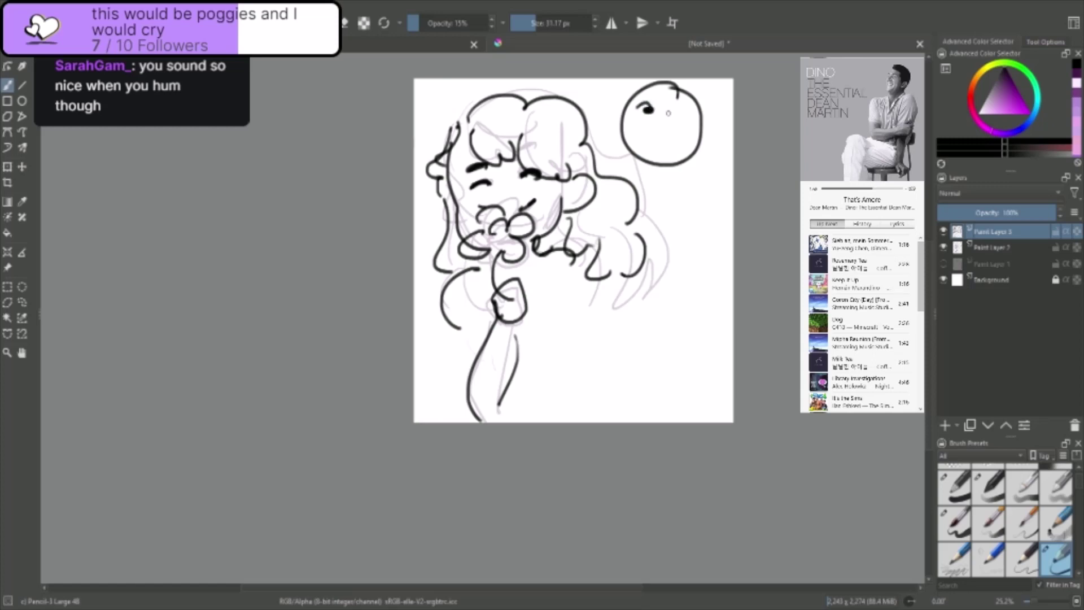
key(ctrl+z)
key(ctrl+z)
drag(655, 116, 657, 112)
mouse_move(643, 127)
mouse_down()
mouse_move(680, 132)
mouse_move(640, 125)
mouse_move(679, 130)
mouse_move(665, 130)
mouse_up()
key(ctrl+z)
key(ctrl+z)
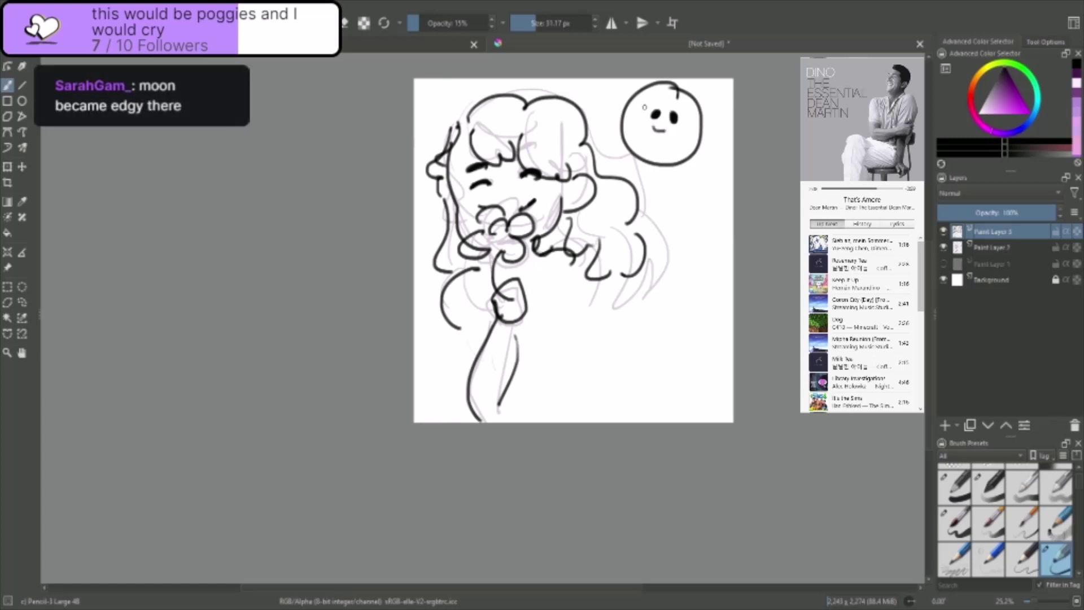
- Draw an arrow pointing up at the moon and handwrite the label "tah moon!" beneath it
mouse_move(694, 198)
mouse_down()
mouse_move(691, 167)
mouse_move(699, 180)
mouse_up()
drag(655, 207, 660, 240)
mouse_move(647, 222)
mouse_down()
mouse_move(680, 221)
mouse_move(694, 238)
mouse_move(677, 270)
mouse_up()
drag(685, 255, 718, 271)
mouse_move(720, 271)
mouse_down()
mouse_move(719, 288)
mouse_move(732, 291)
mouse_up()
drag(683, 307, 684, 309)
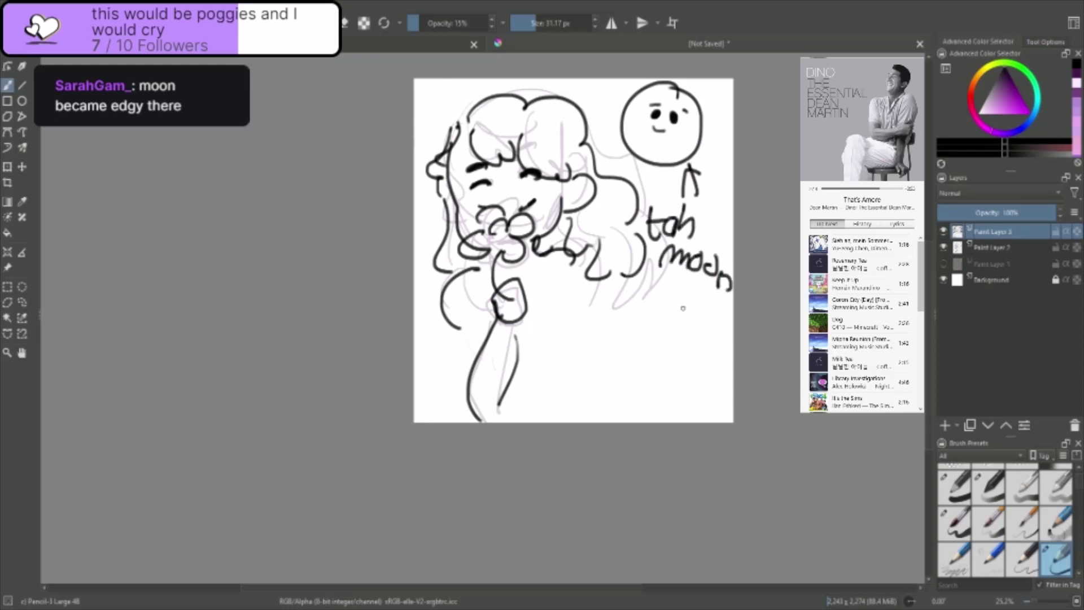
drag(689, 260, 685, 297)
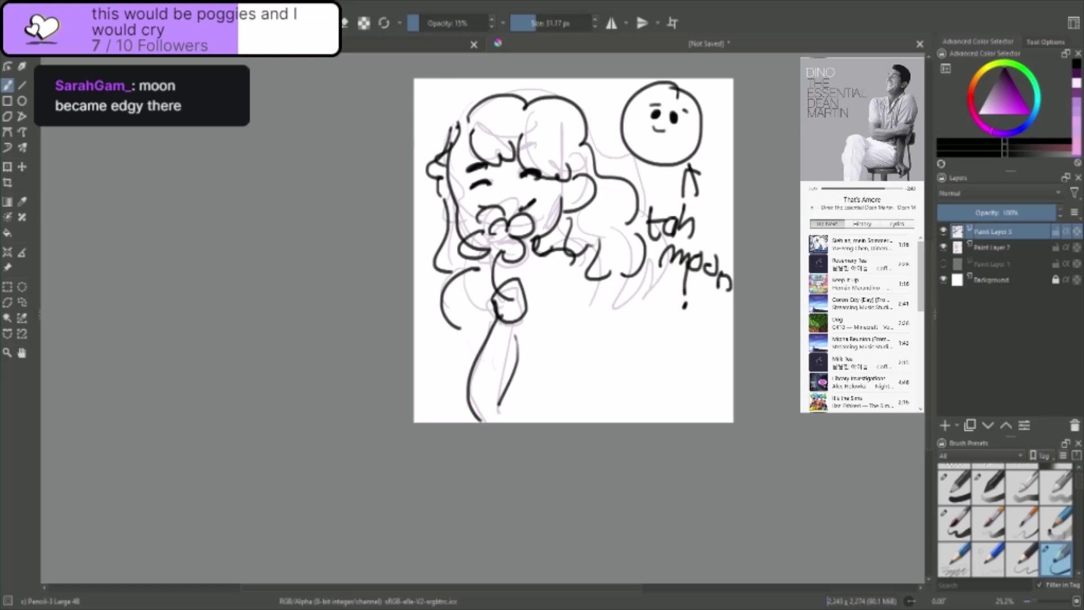
- Add a new paint layer on top and hide Paint Layer 3 and Paint Layer 2
mouse_move(846, 190)
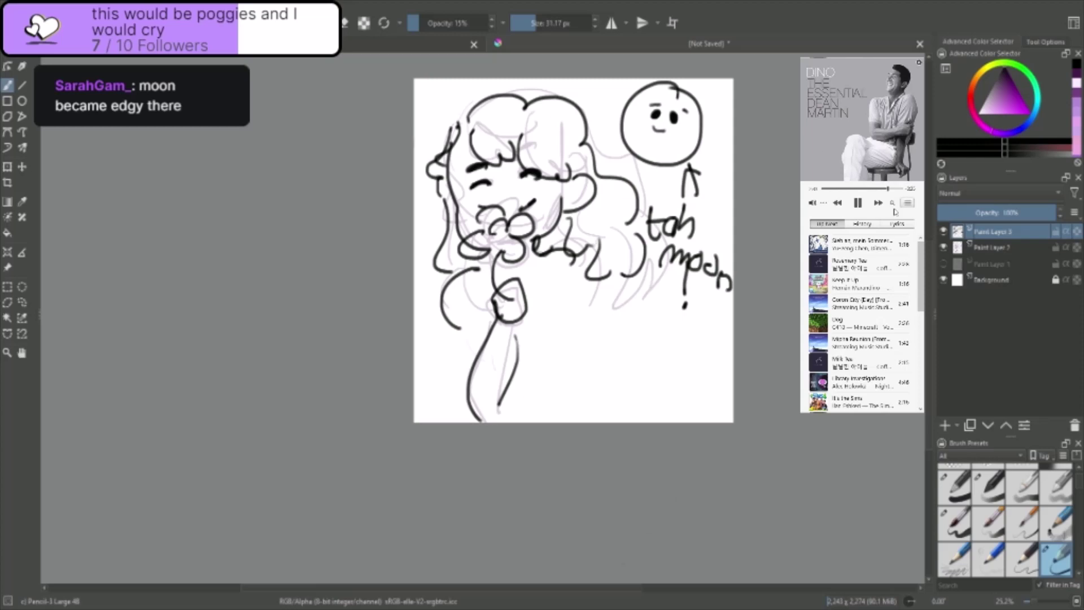
key(Insert)
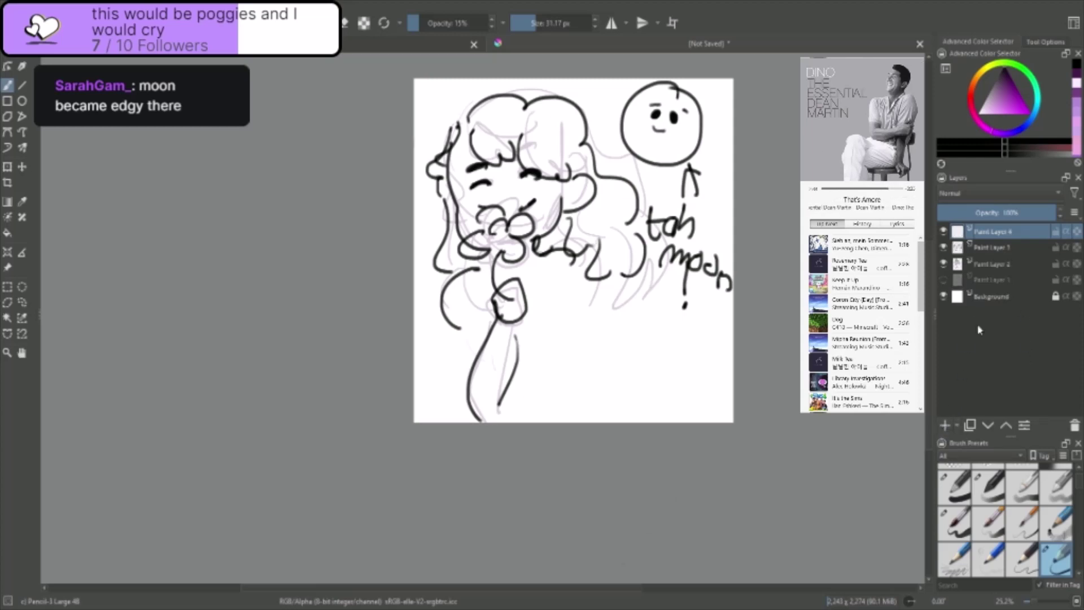
click(943, 247)
click(943, 264)
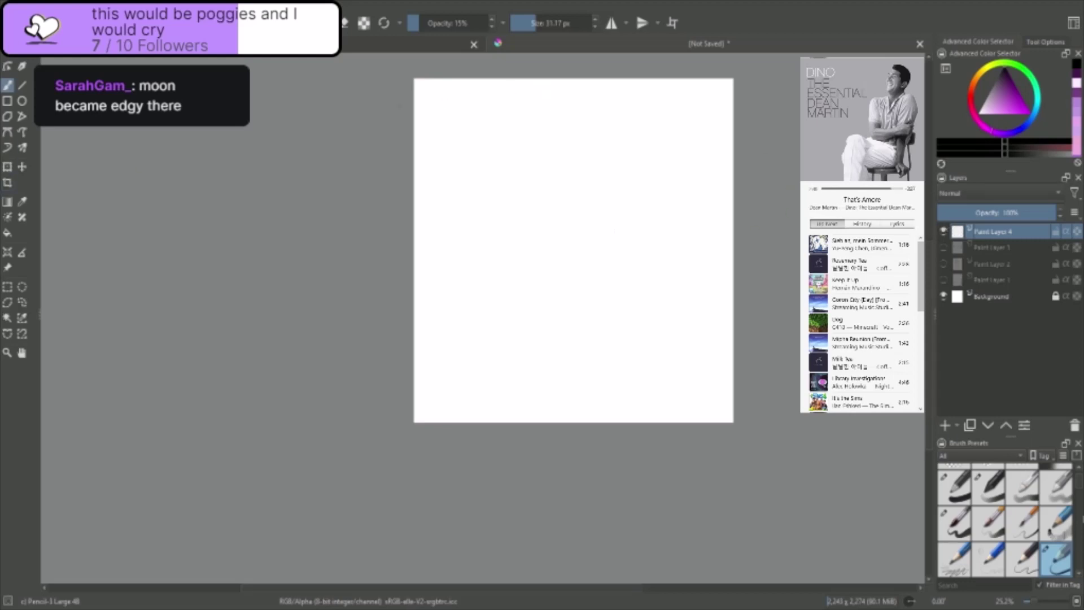
scroll(1083, 489, down, 5)
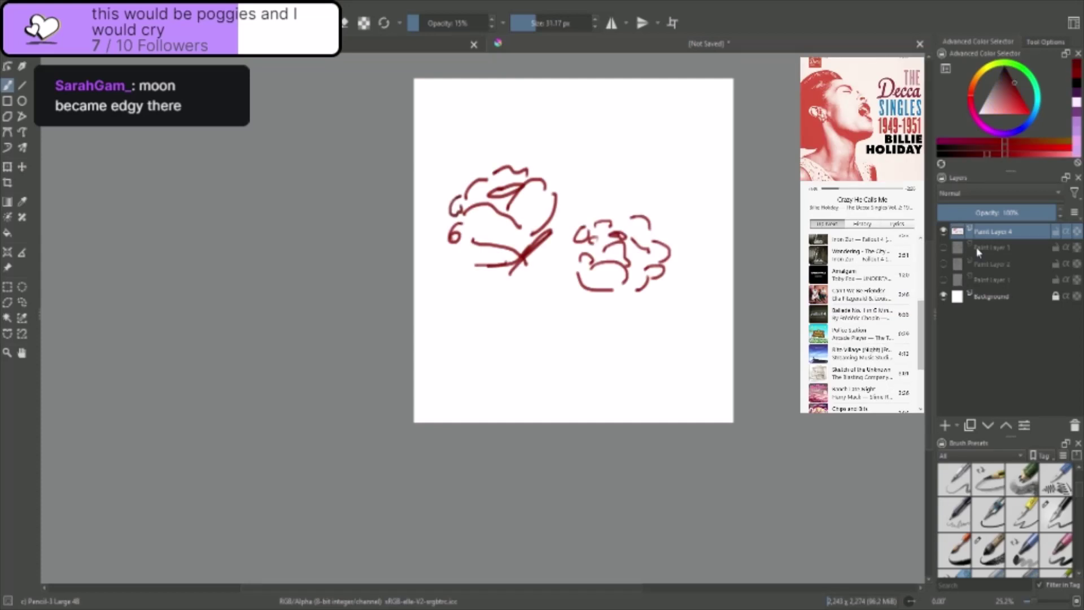
mouse_move(1079, 489)
mouse_down()
mouse_move(1079, 536)
mouse_move(1079, 489)
mouse_up()
scroll(1072, 487, down, 3)
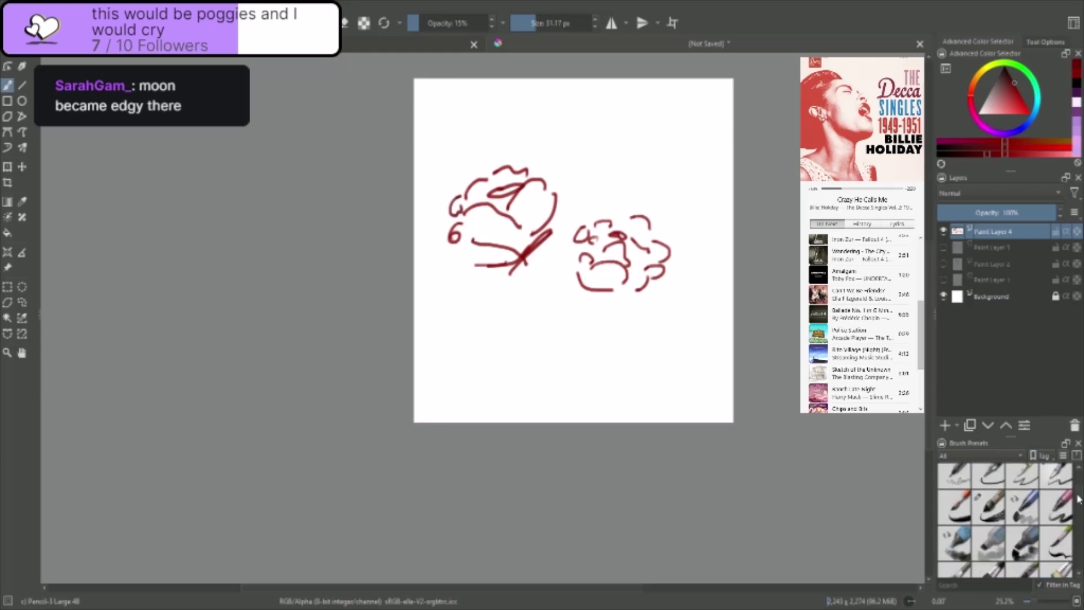
click(989, 497)
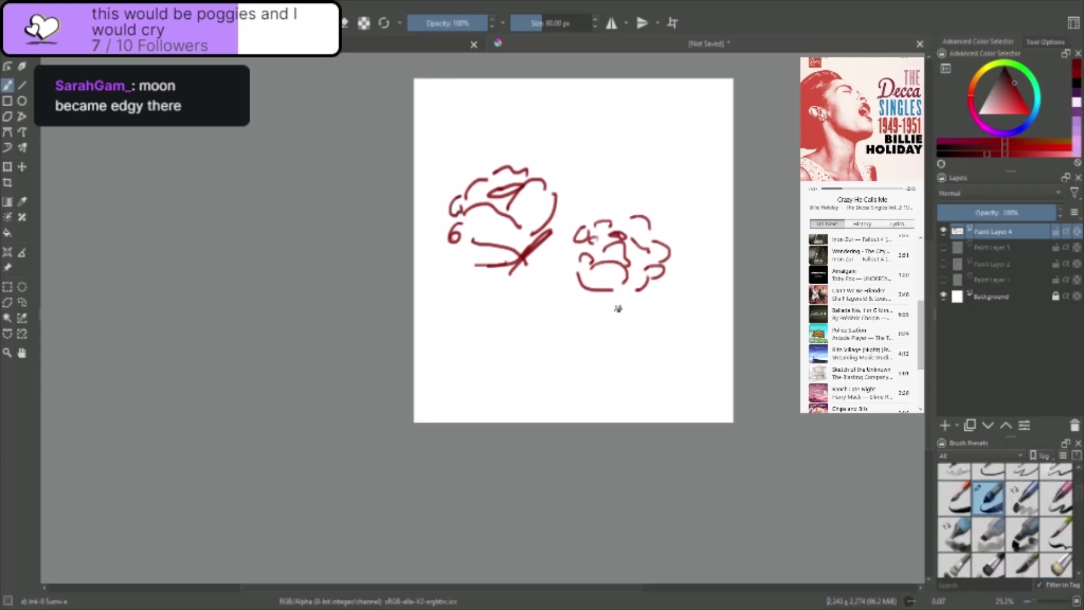
drag(597, 270, 603, 277)
key(ctrl+z)
- Browse the brush presets and choose the Chalk Grainy brush
scroll(1061, 476, up, 3)
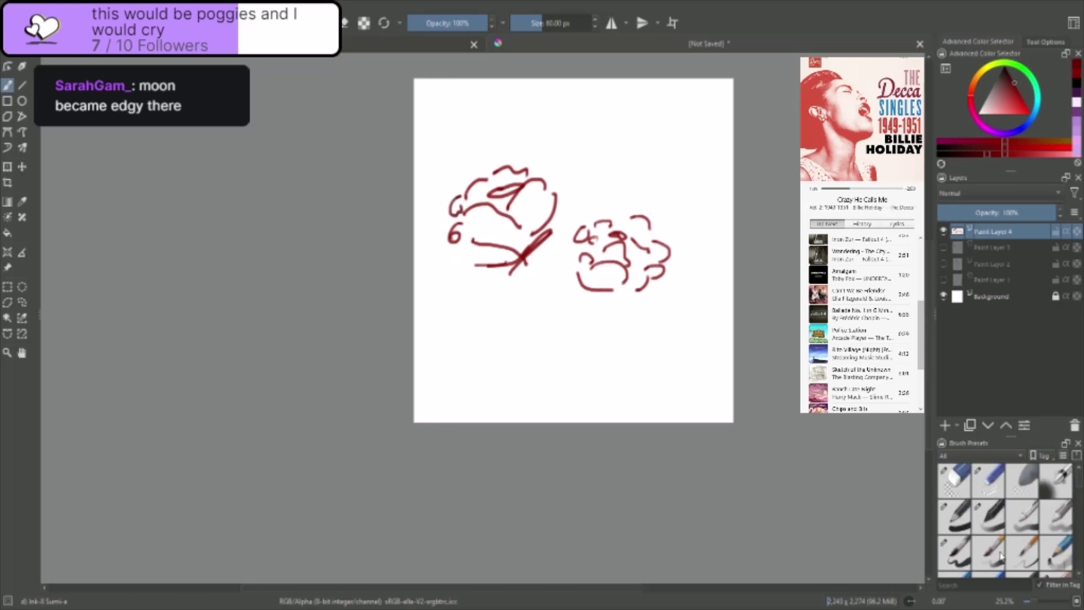
scroll(1071, 496, down, 3)
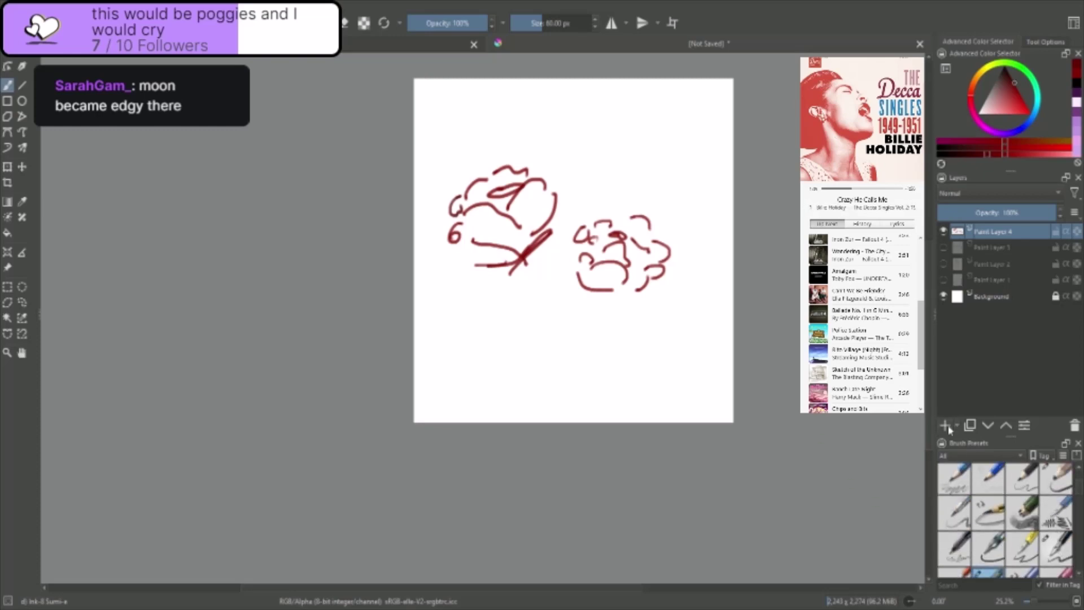
mouse_move(1075, 503)
mouse_down()
mouse_move(1078, 559)
mouse_move(1080, 502)
mouse_up()
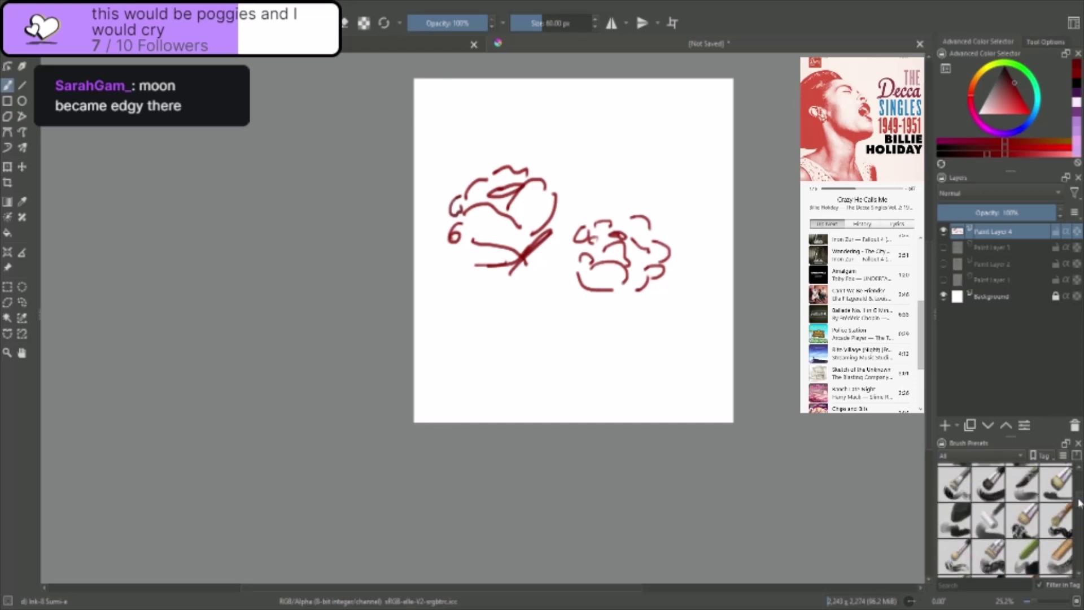
click(1061, 551)
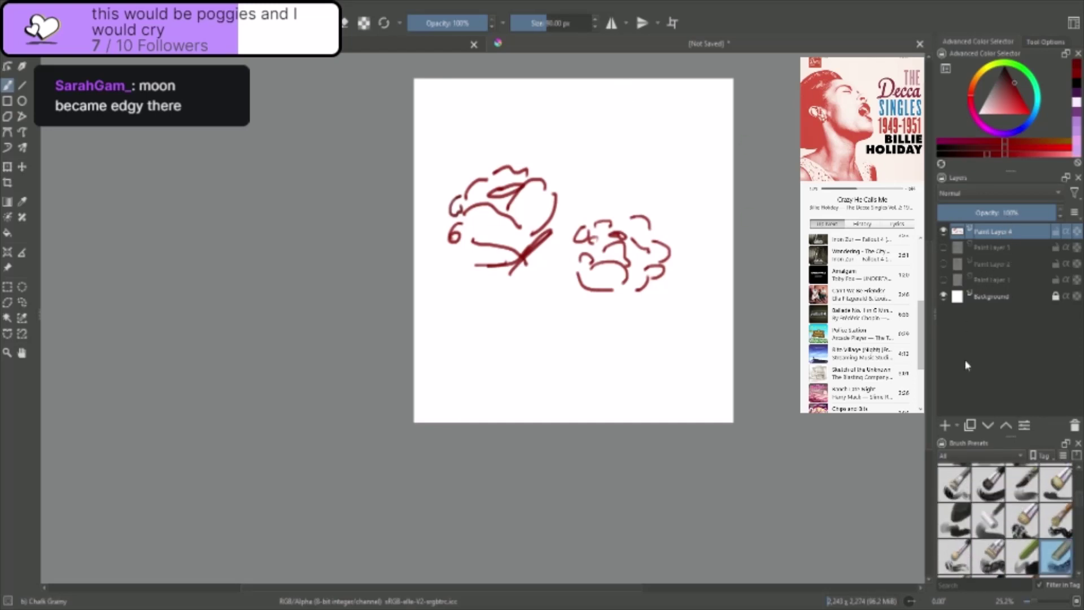
- Add a paint layer beneath the rose outlines of Paint Layer 4 and set its opacity to 45%
click(944, 425)
drag(983, 251, 987, 259)
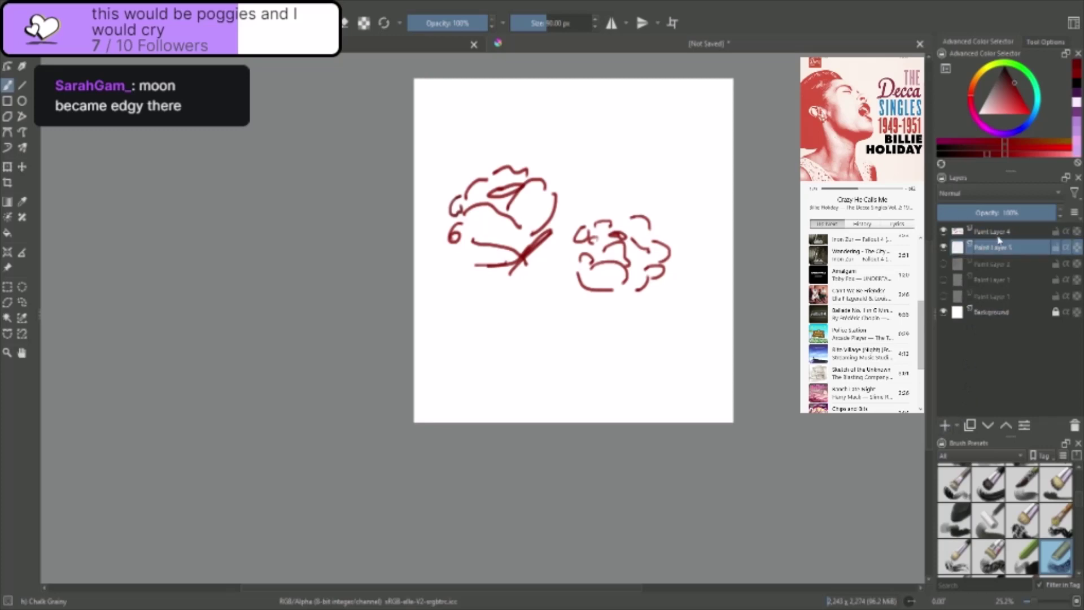
click(992, 212)
- Block in both roses with dark red and brush a brighter red over the larger rose's petals
mouse_move(532, 206)
mouse_down()
mouse_move(503, 267)
mouse_move(521, 249)
mouse_move(491, 243)
mouse_move(496, 223)
mouse_move(483, 215)
mouse_move(496, 225)
mouse_move(486, 246)
mouse_move(465, 235)
mouse_move(459, 212)
mouse_move(471, 190)
mouse_move(537, 203)
mouse_up()
mouse_move(627, 253)
mouse_down()
mouse_move(591, 249)
mouse_move(583, 268)
mouse_move(603, 289)
mouse_move(632, 282)
mouse_move(652, 269)
mouse_move(648, 246)
mouse_move(587, 239)
mouse_move(590, 231)
mouse_move(625, 228)
mouse_move(647, 249)
mouse_up()
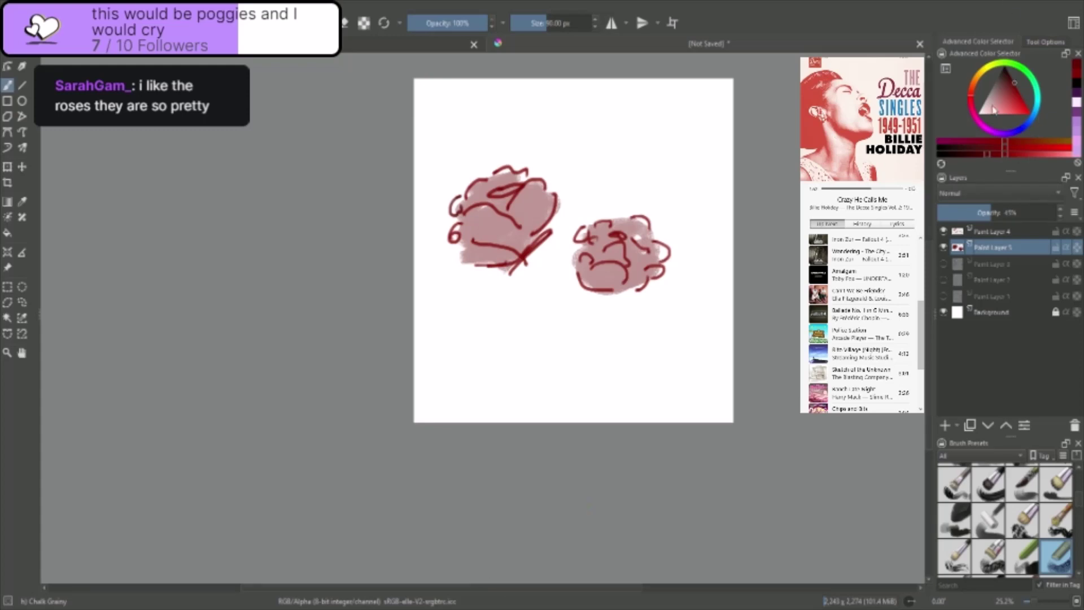
click(978, 154)
click(1018, 155)
mouse_move(467, 221)
mouse_down()
mouse_move(491, 210)
mouse_move(474, 219)
mouse_move(502, 221)
mouse_move(528, 198)
mouse_up()
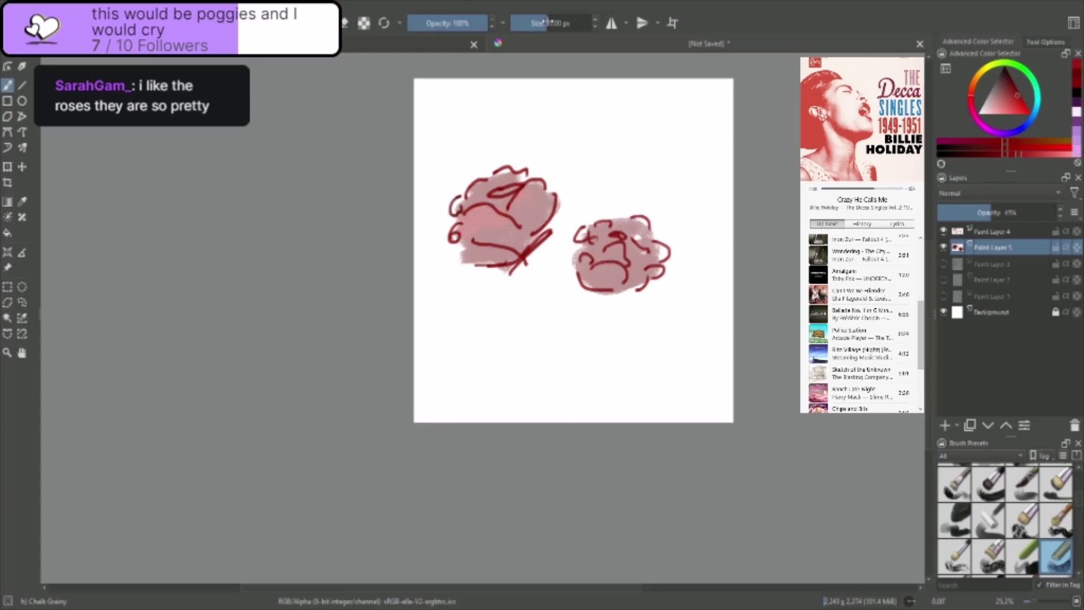
- Reduce the brush size to about 43 px and raise the opacity of the rose fill layer, Paint Layer 5
mouse_move(545, 23)
mouse_down()
mouse_move(559, 23)
mouse_move(539, 24)
mouse_up()
click(1009, 234)
click(1005, 248)
click(1009, 232)
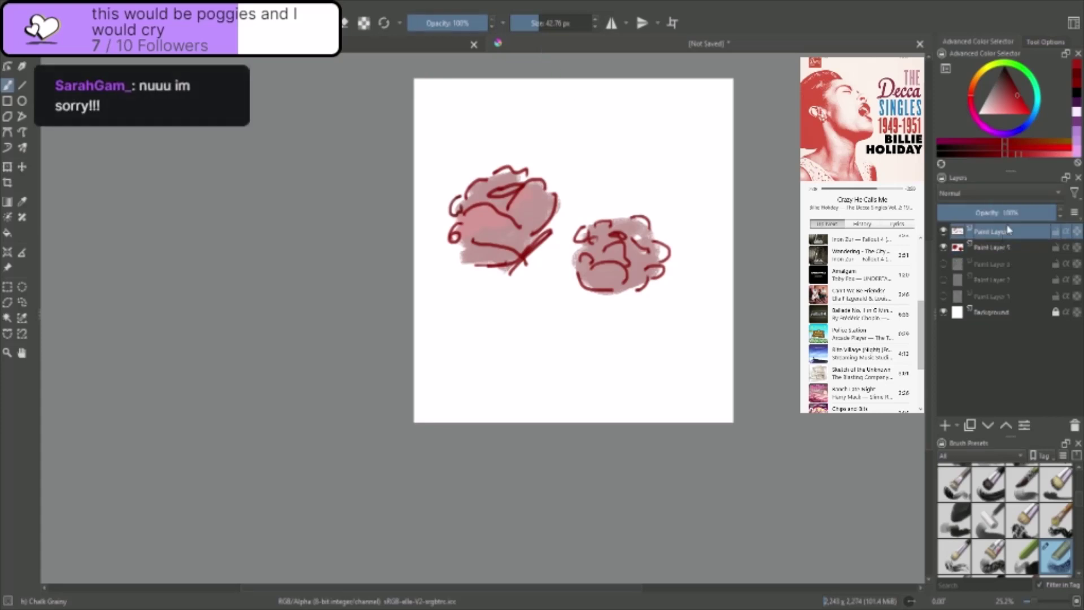
click(1006, 248)
drag(1009, 215, 1025, 220)
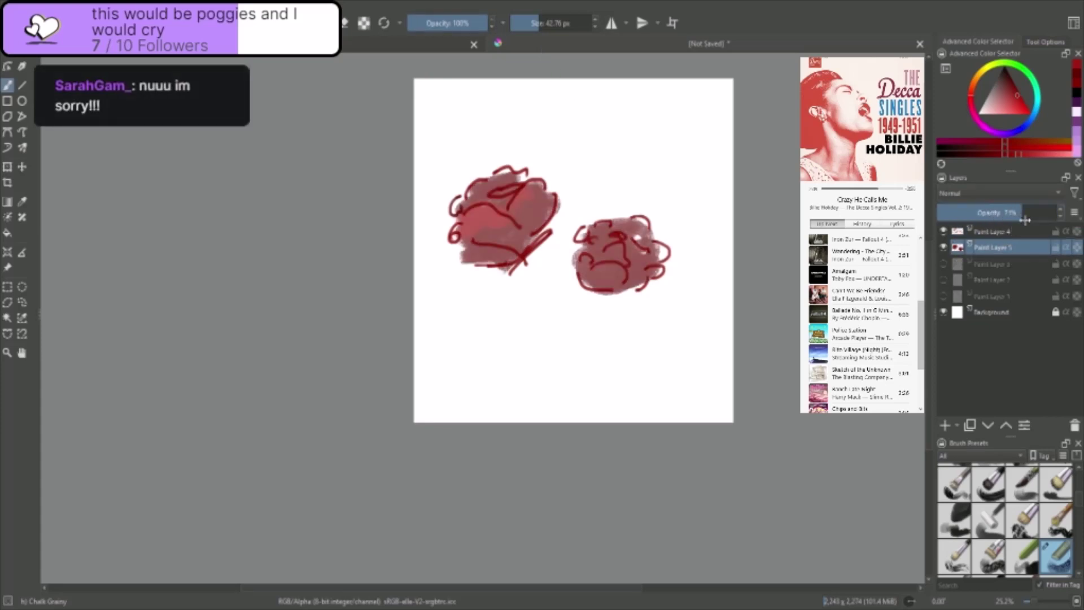
- Lower the opacity of the rose outline layer, Paint Layer 4
click(1008, 232)
click(1004, 214)
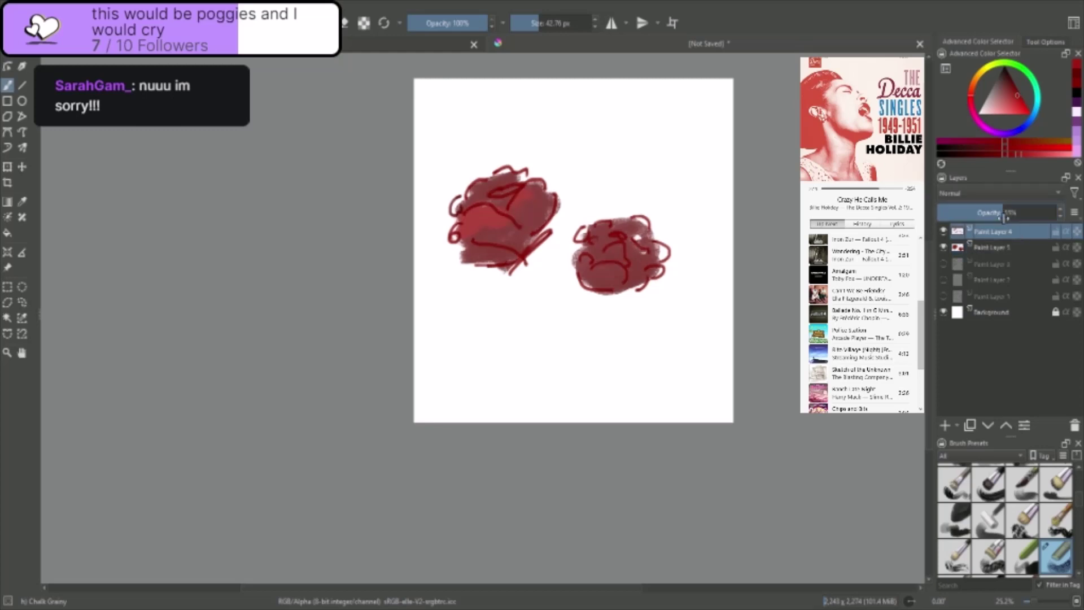
drag(1010, 213, 1020, 214)
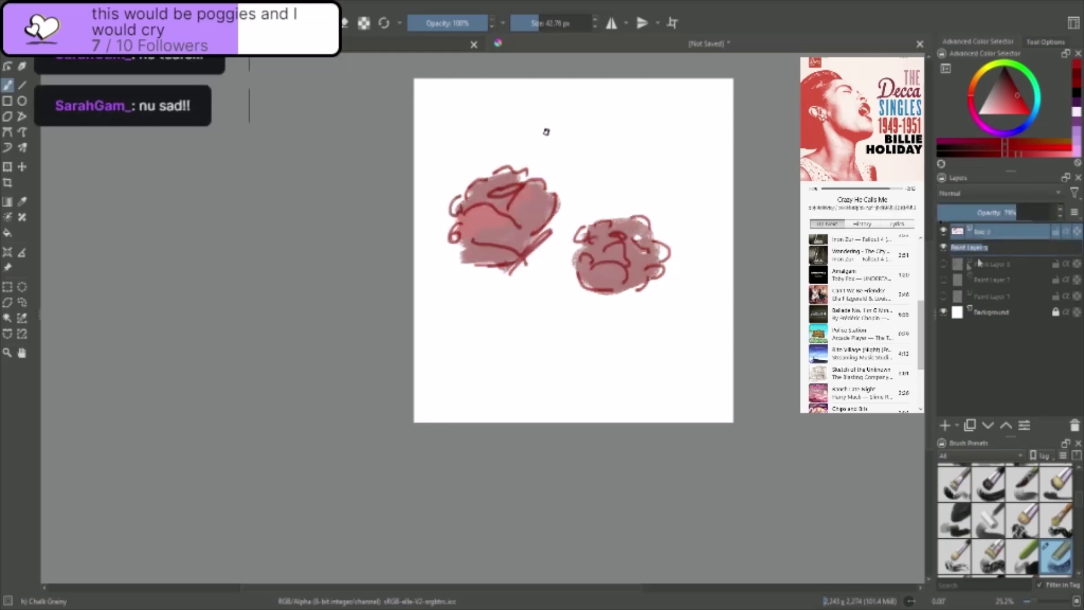
- Rename the rose fill layer as "color" and raise its opacity to 100%
text(color)
key(Return)
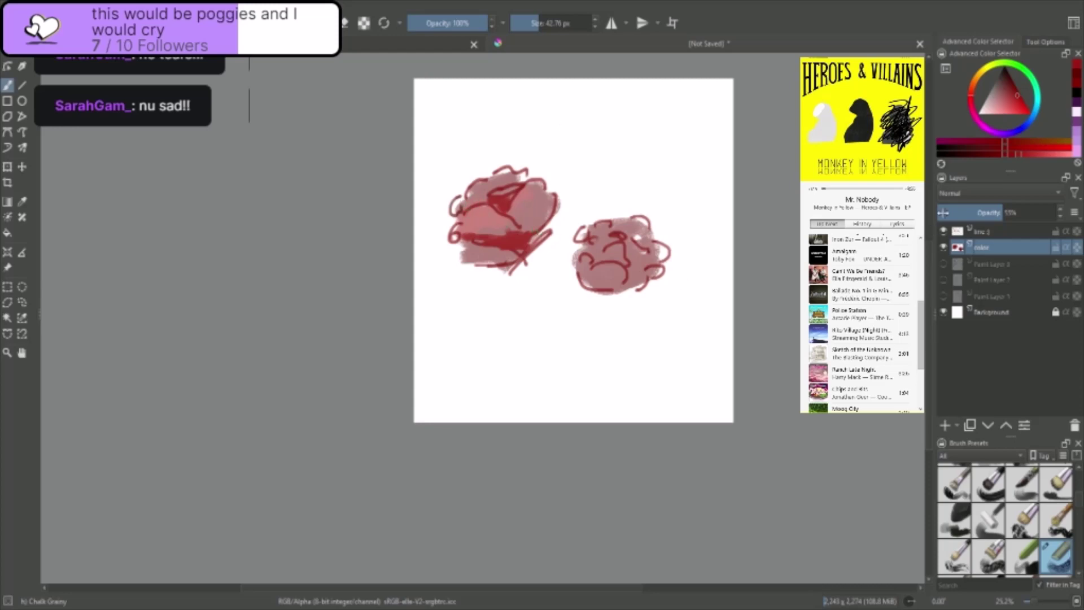
mouse_move(997, 212)
mouse_down()
mouse_move(1056, 212)
mouse_move(1037, 211)
mouse_up()
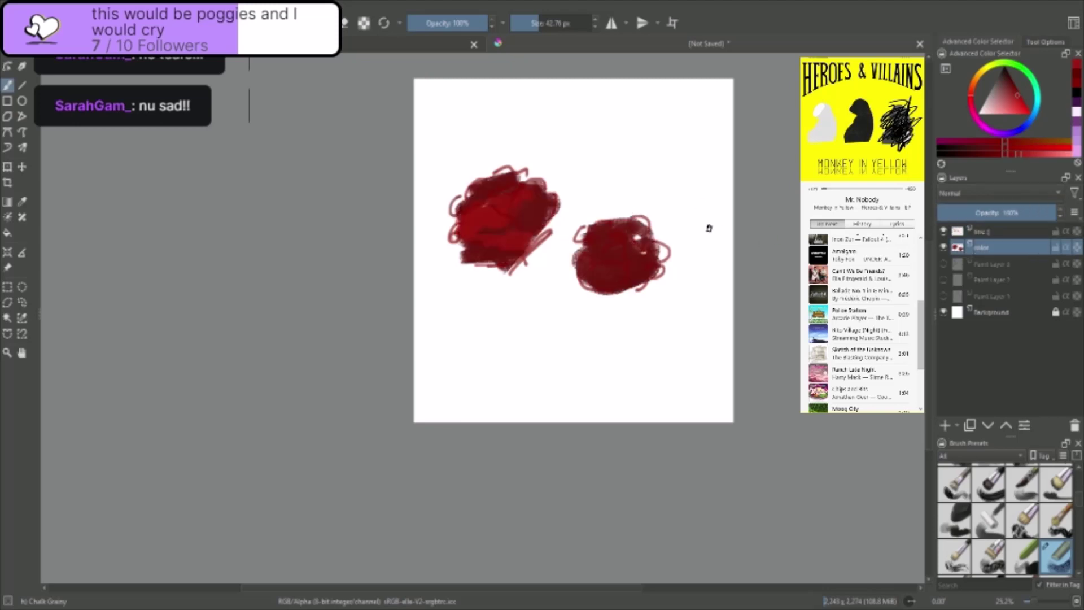
key(slash)
key(slash)
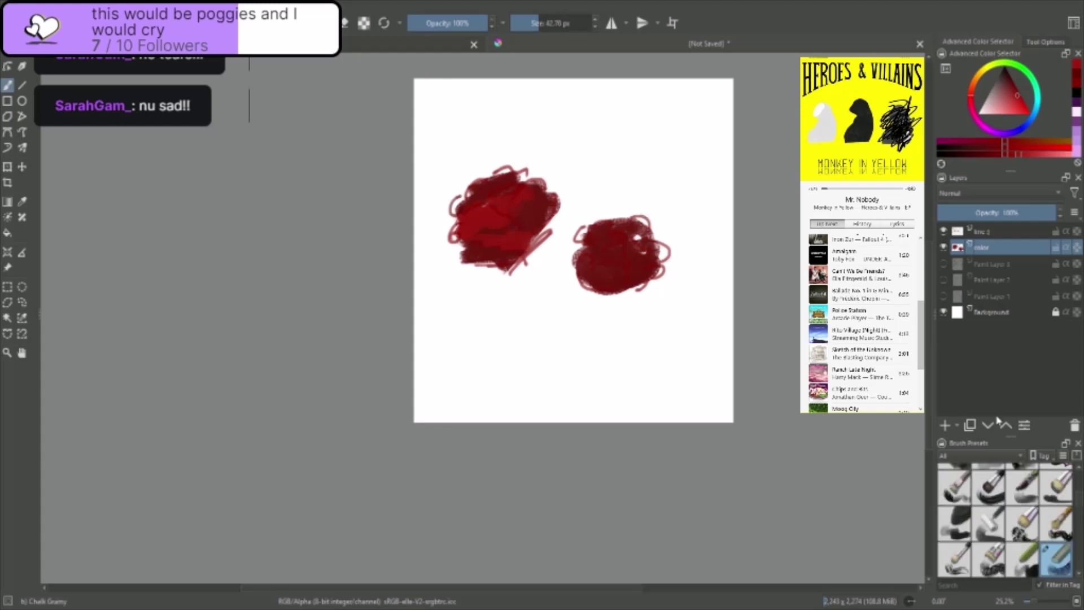
- Erase the red fill of both roses on the "color" layer with an enlarged Eraser Circle brush
right_click(637, 347)
click(637, 263)
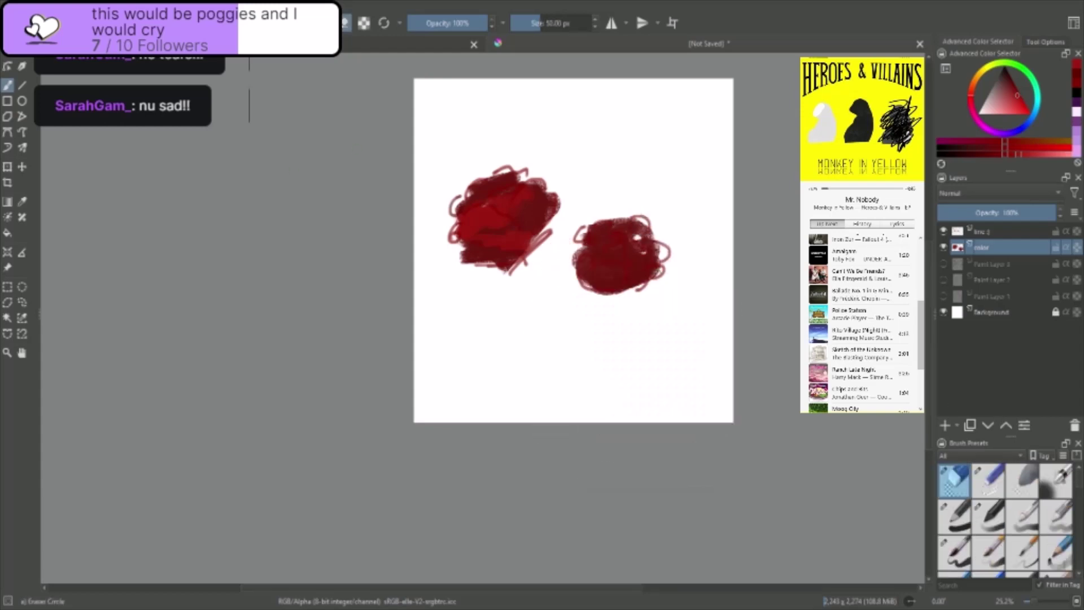
mouse_move(651, 274)
mouse_down()
mouse_move(681, 265)
mouse_move(679, 278)
mouse_move(597, 247)
mouse_move(677, 213)
mouse_move(641, 249)
mouse_move(560, 286)
mouse_move(600, 212)
mouse_up()
key(bracketright)
key(bracketright)
key(bracketright)
key(bracketright)
key(bracketright)
key(bracketright)
mouse_move(531, 249)
mouse_down()
mouse_move(482, 282)
mouse_move(513, 275)
mouse_move(507, 257)
mouse_move(559, 219)
mouse_move(531, 224)
mouse_move(527, 205)
mouse_move(520, 227)
mouse_move(530, 222)
mouse_move(519, 176)
mouse_move(491, 187)
mouse_up()
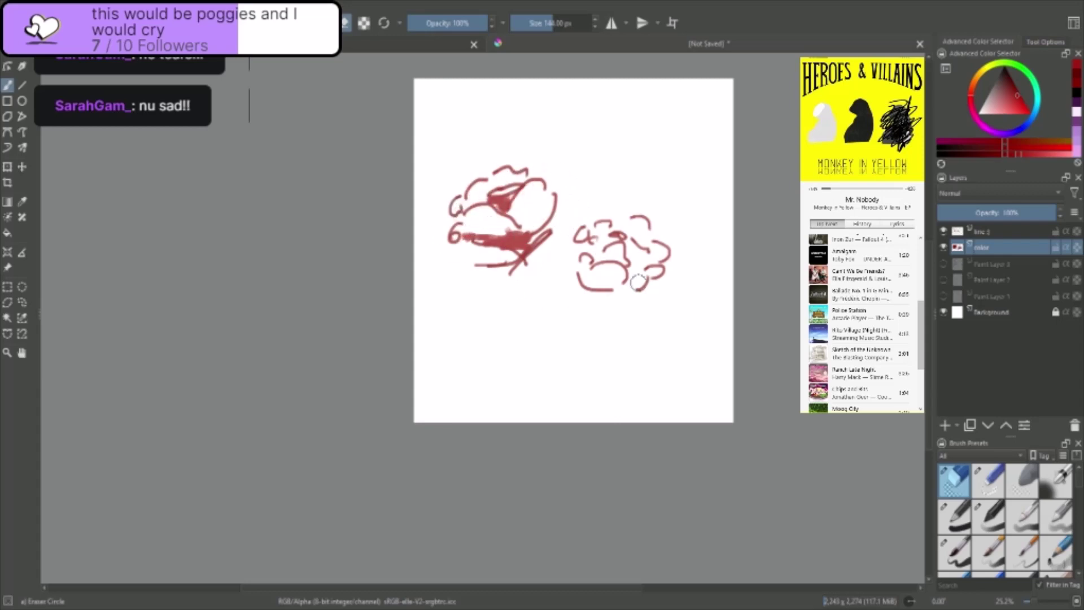
- Erase most of the larger rose's inner strokes on the line layer, then reselect the "color" layer and the Chalk Grainy brush
click(978, 236)
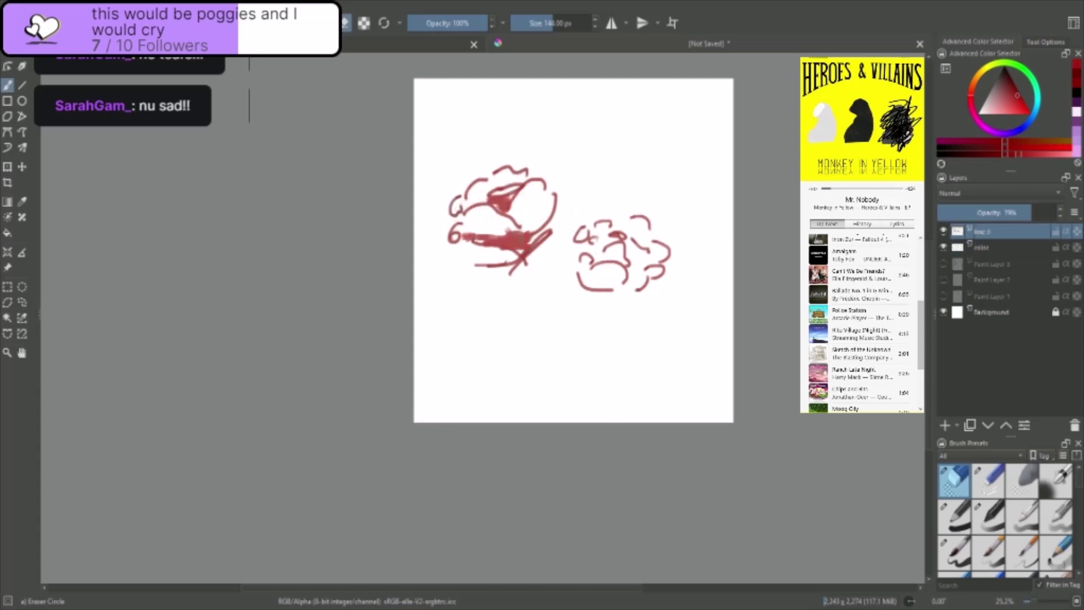
mouse_move(523, 242)
mouse_down()
mouse_move(506, 225)
mouse_move(510, 200)
mouse_move(484, 200)
mouse_move(515, 218)
mouse_up()
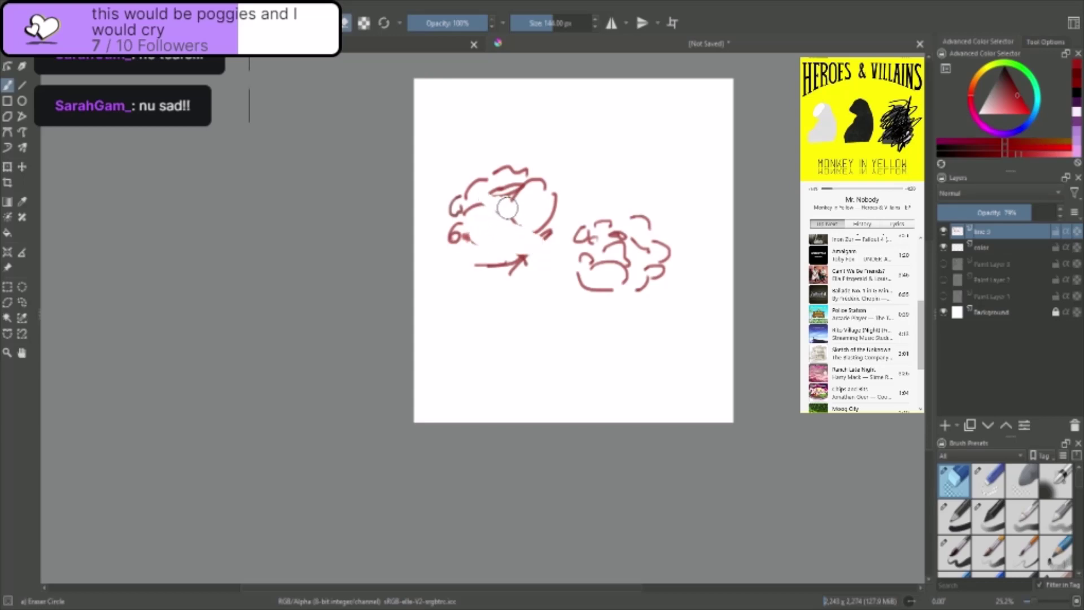
click(980, 248)
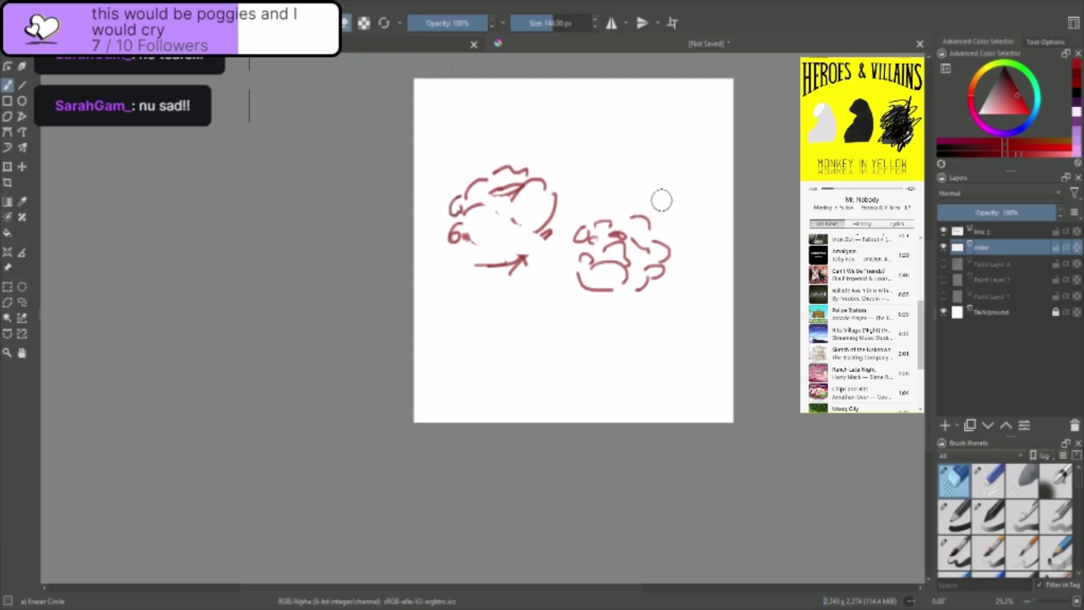
key(slash)
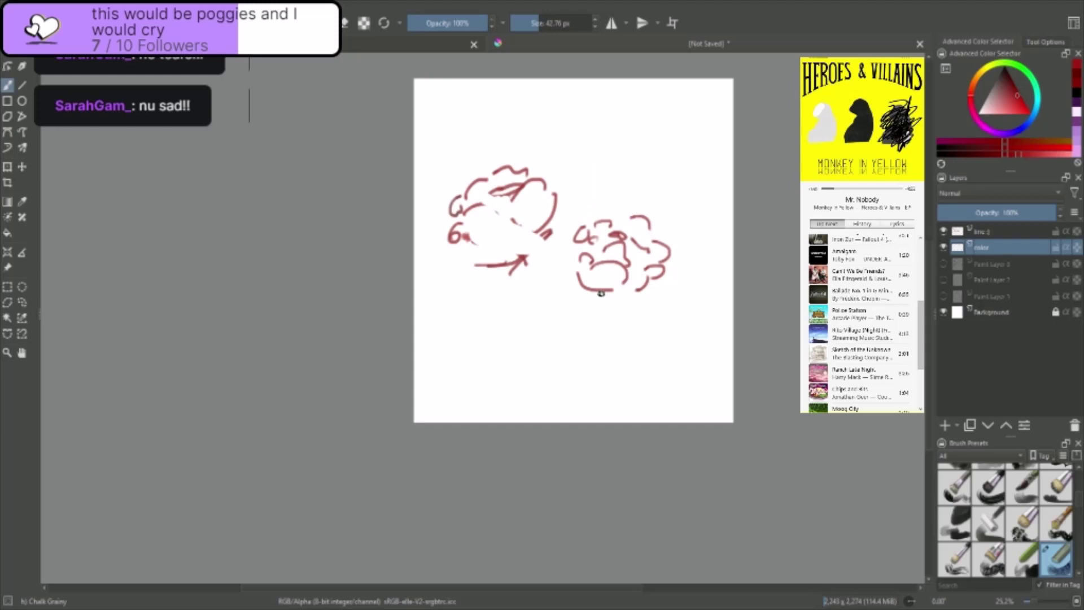
- Try to redraw the larger rose's inner petal line on the line layer with the Basic-6 Details brush in the sampled outline red
click(999, 232)
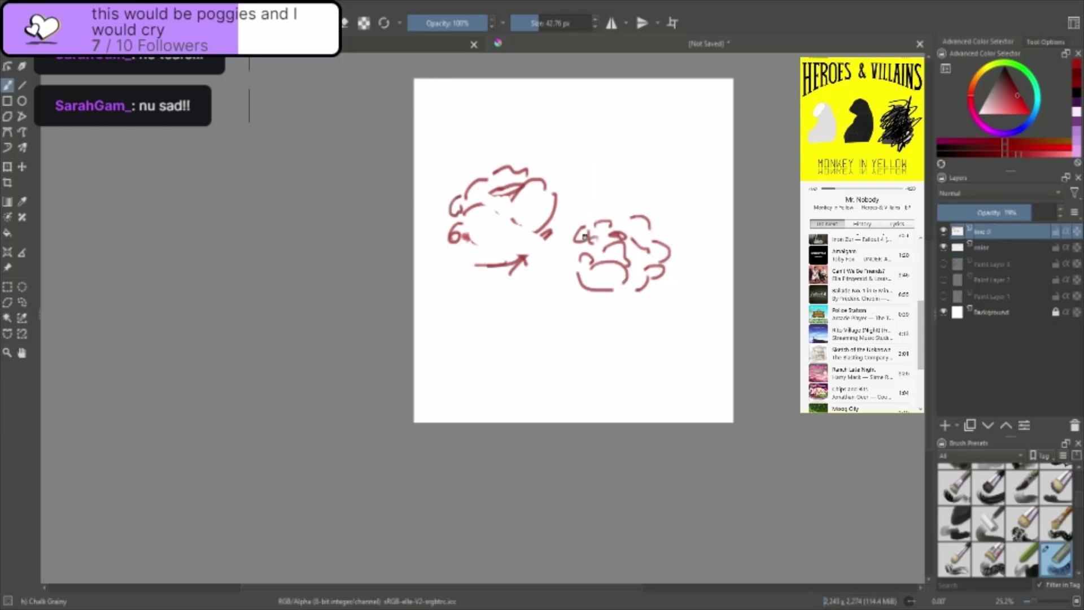
click(988, 249)
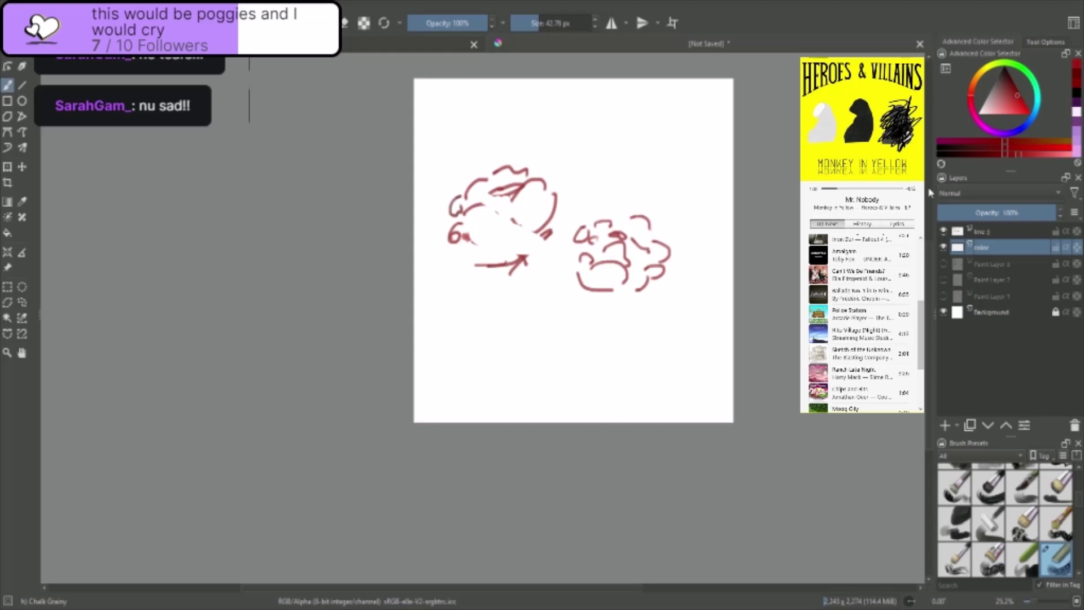
key(Page_Up)
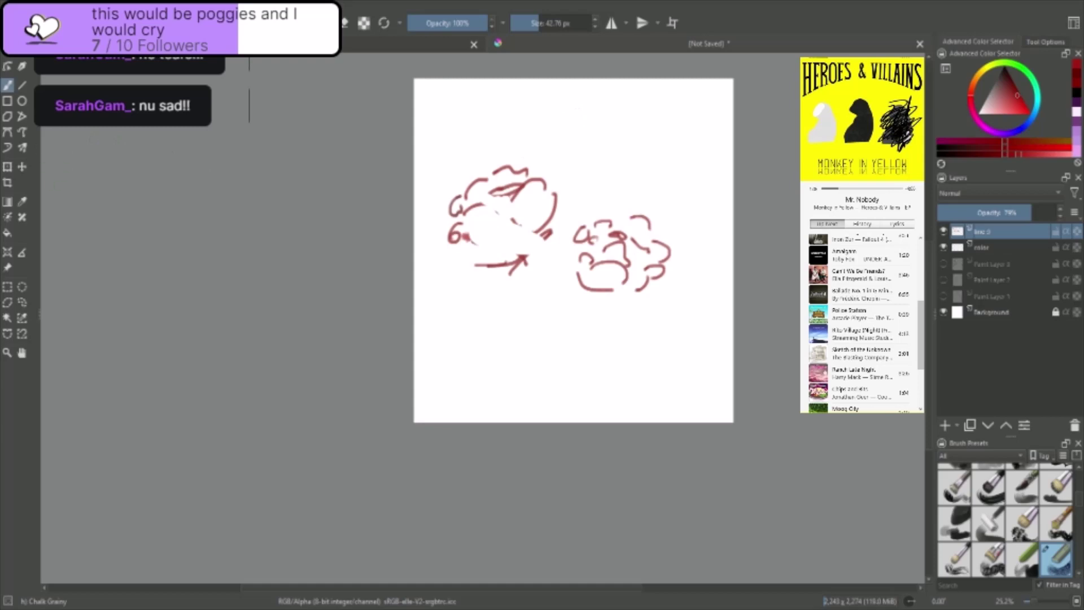
ctrl+click(476, 208)
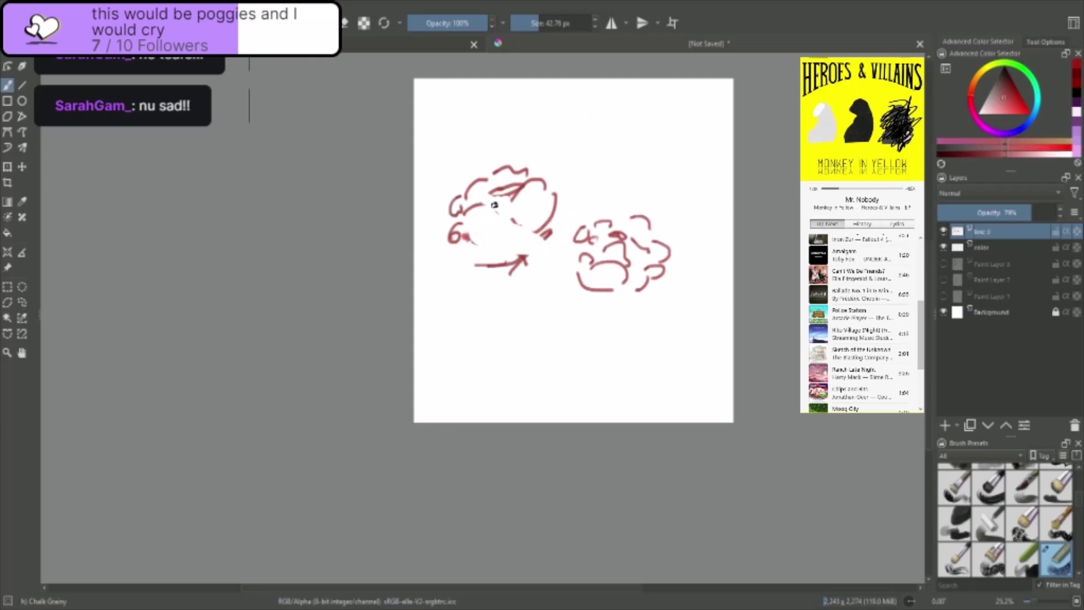
scroll(1079, 502, up, 5)
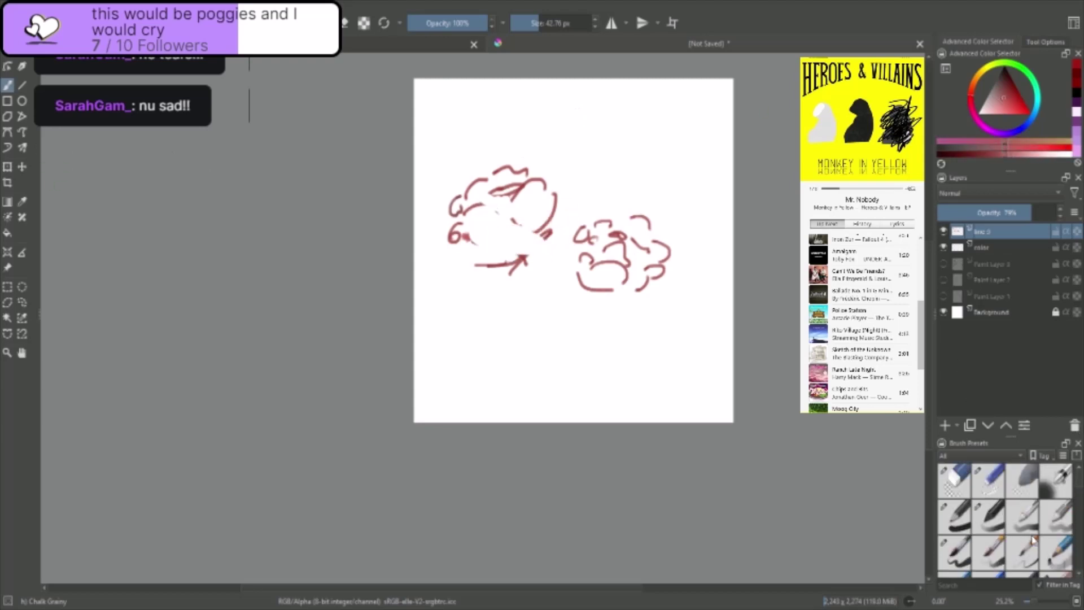
click(1024, 559)
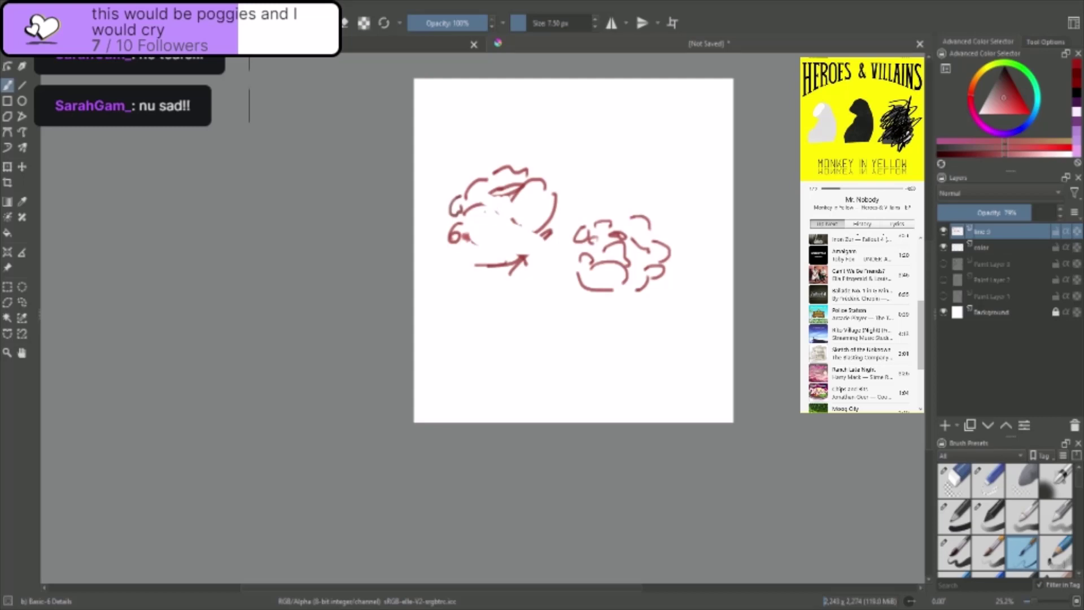
drag(486, 210, 518, 224)
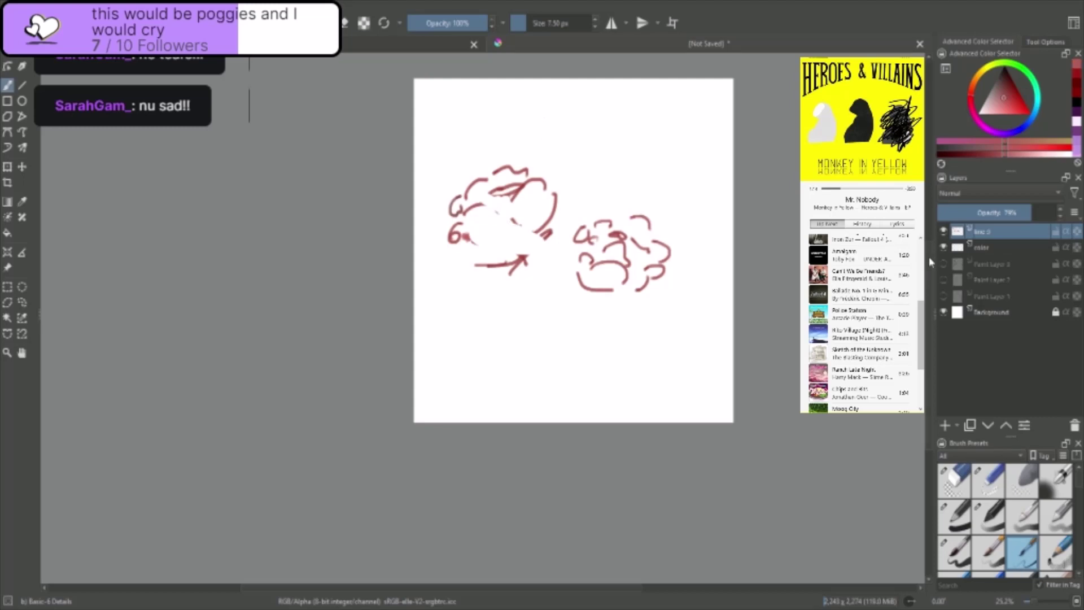
- Add a new paint layer above the rose layers and hide the line and "color" layers
click(946, 424)
click(946, 264)
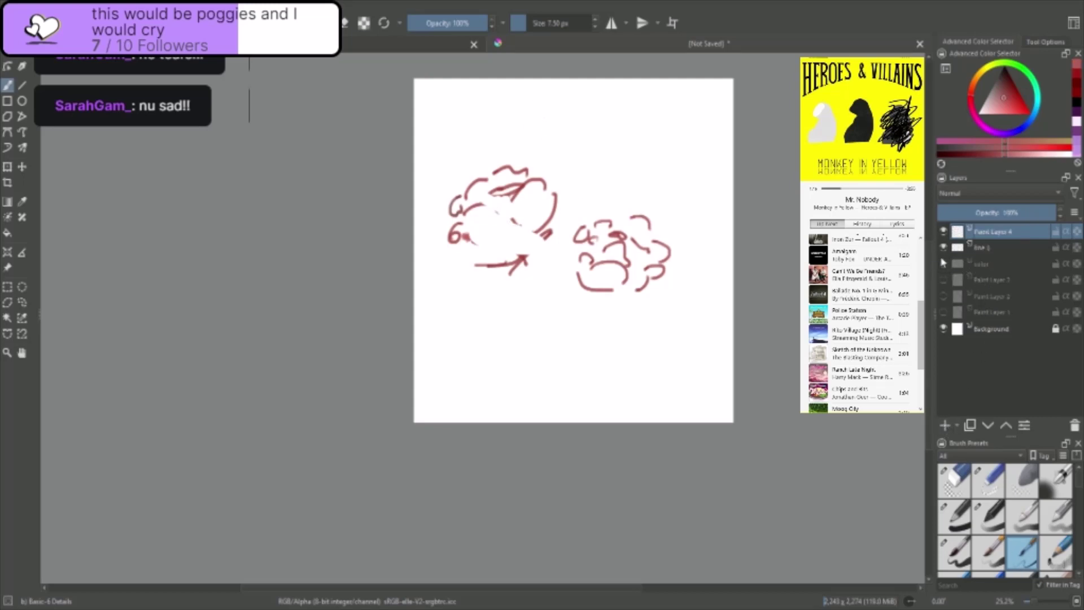
click(946, 249)
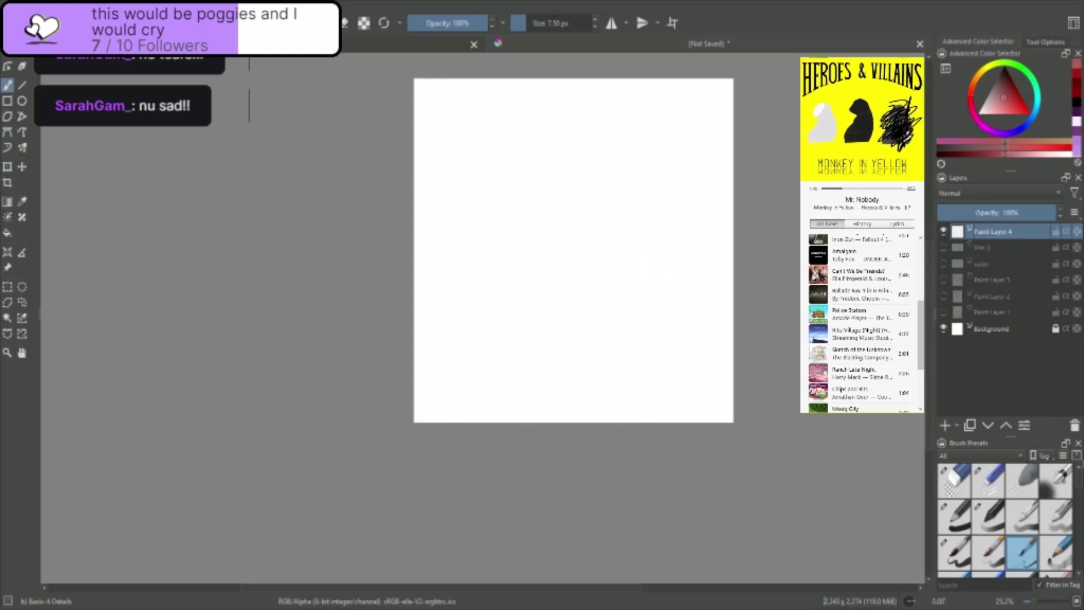
- Choose the Chalk Grainy brush and set the paint colour to a dark grey
scroll(1005, 519, down, 3)
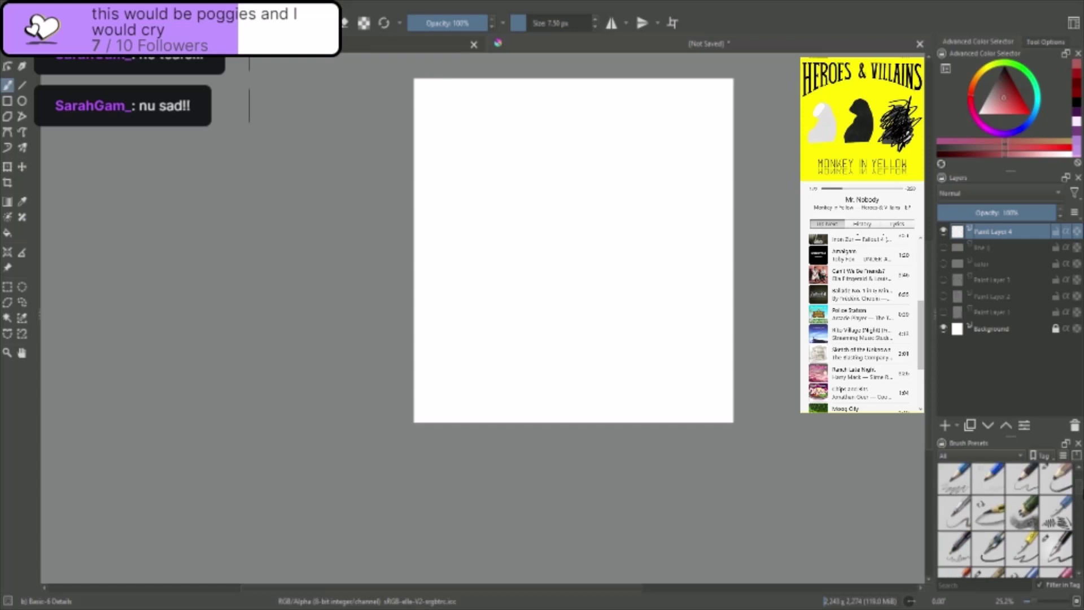
scroll(1005, 520, down, 8)
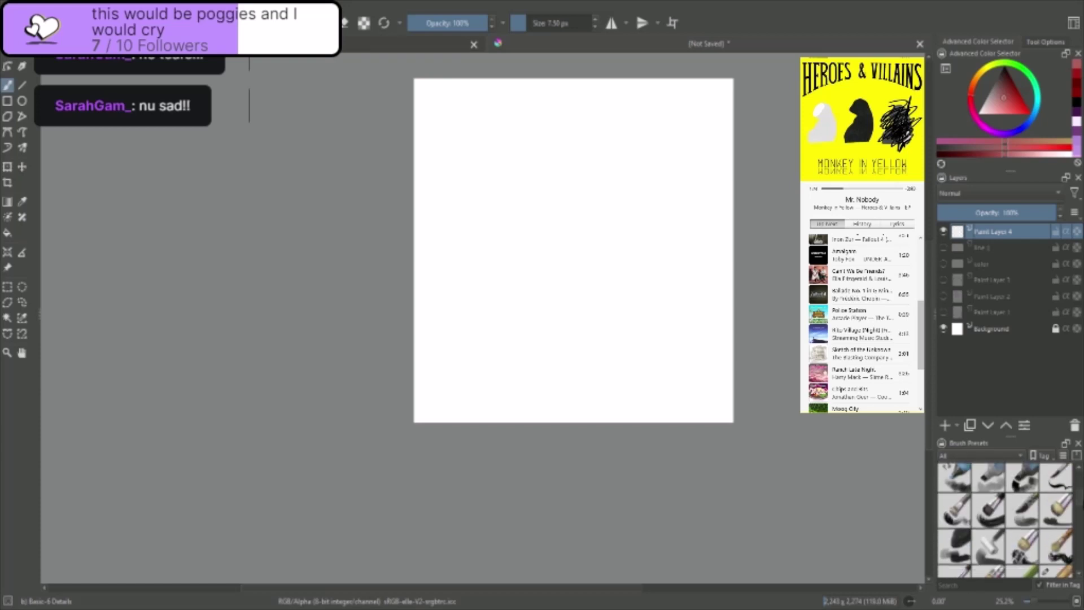
click(1057, 490)
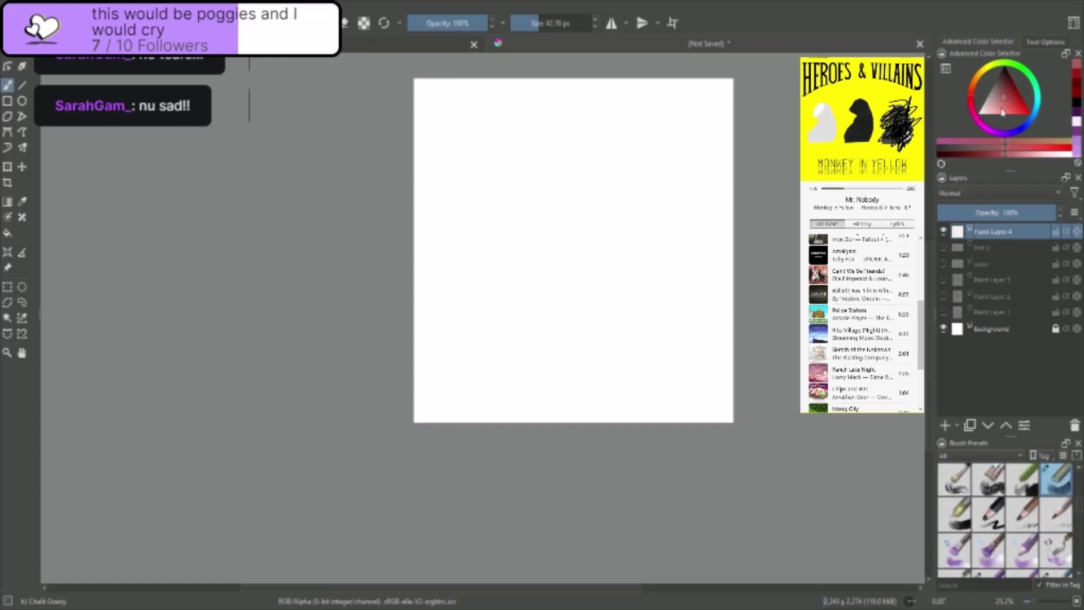
drag(996, 100, 995, 85)
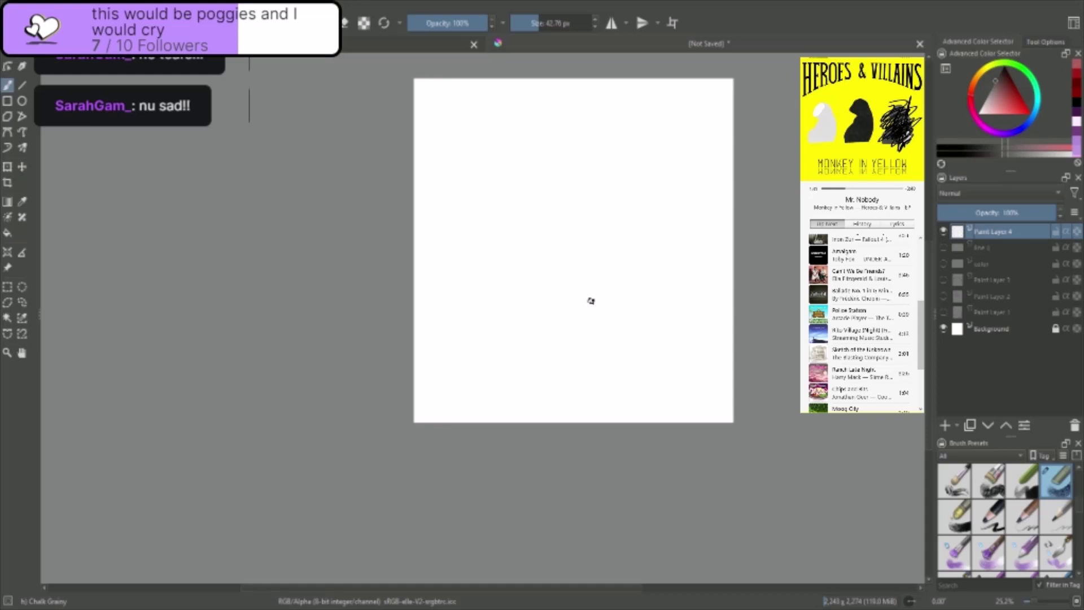
key(slash)
key(slash)
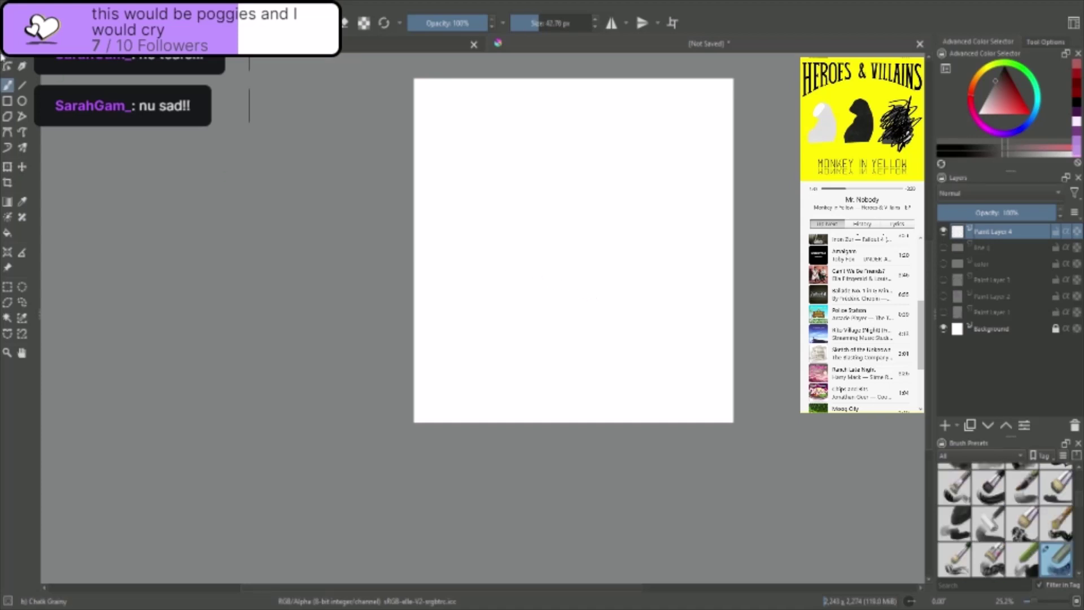
- Cover the whole canvas with wide horizontal dark grey strokes on the new layer, using a much larger Chalk Grainy brush
key(bracketright)
key(bracketright)
key(bracketright)
key(bracketright)
key(bracketright)
key(bracketright)
key(bracketright)
mouse_move(431, 96)
mouse_down()
mouse_move(462, 443)
mouse_move(439, 230)
mouse_move(453, 84)
mouse_move(425, 349)
mouse_move(432, 446)
mouse_up()
key(ctrl+z)
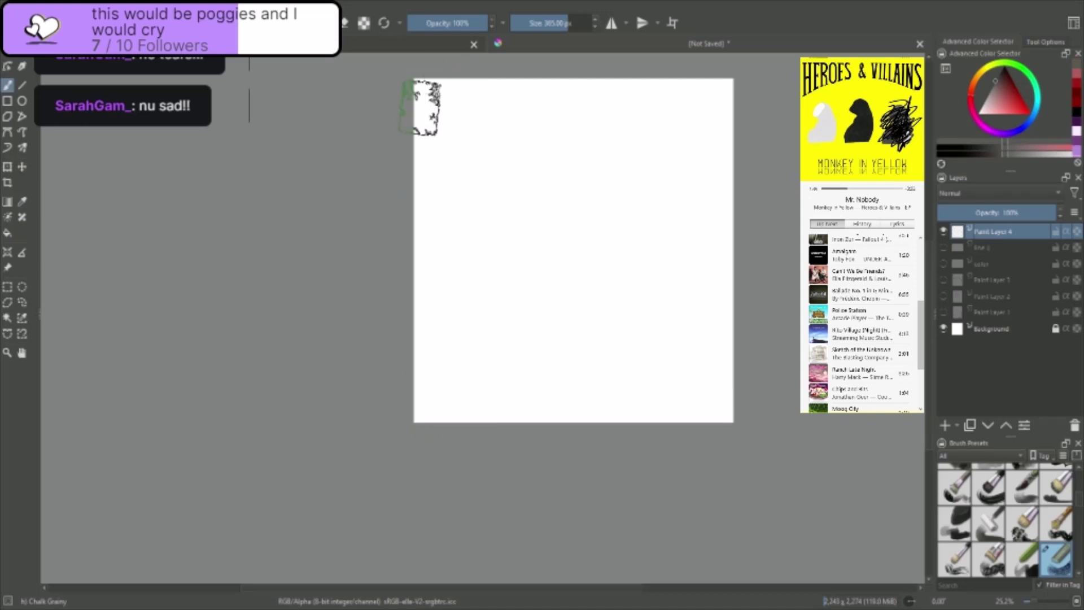
mouse_move(428, 107)
mouse_down()
mouse_move(571, 90)
mouse_move(795, 104)
mouse_move(597, 107)
mouse_move(421, 129)
mouse_move(410, 144)
mouse_move(753, 150)
mouse_move(409, 199)
mouse_move(501, 179)
mouse_move(769, 187)
mouse_move(531, 228)
mouse_move(762, 237)
mouse_up()
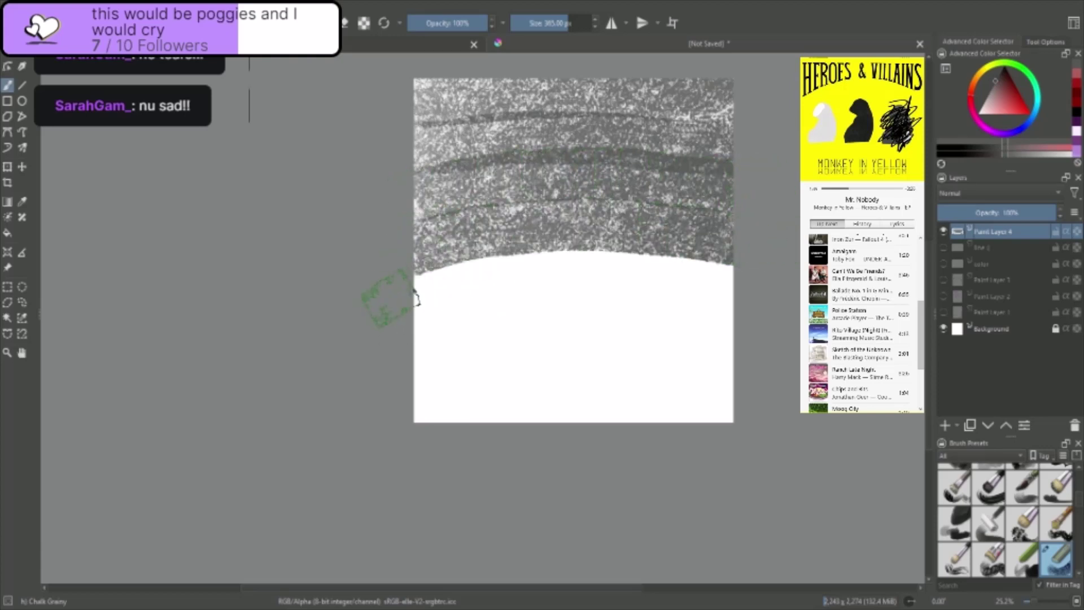
mouse_move(385, 298)
mouse_down()
mouse_move(481, 285)
mouse_move(786, 288)
mouse_move(585, 327)
mouse_move(761, 326)
mouse_up()
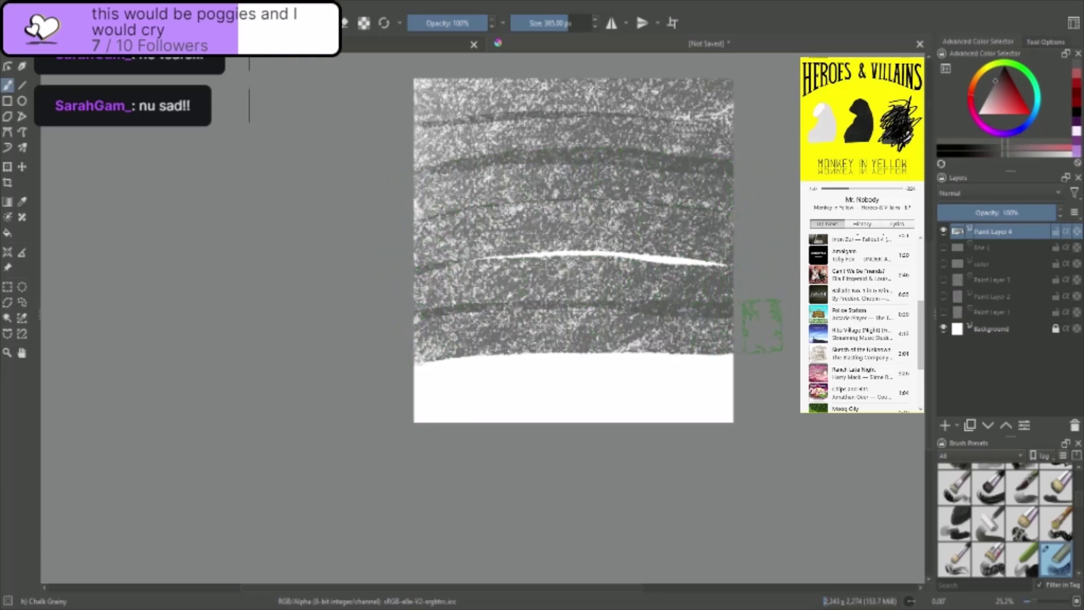
mouse_move(443, 383)
mouse_down()
mouse_move(503, 363)
mouse_move(718, 384)
mouse_up()
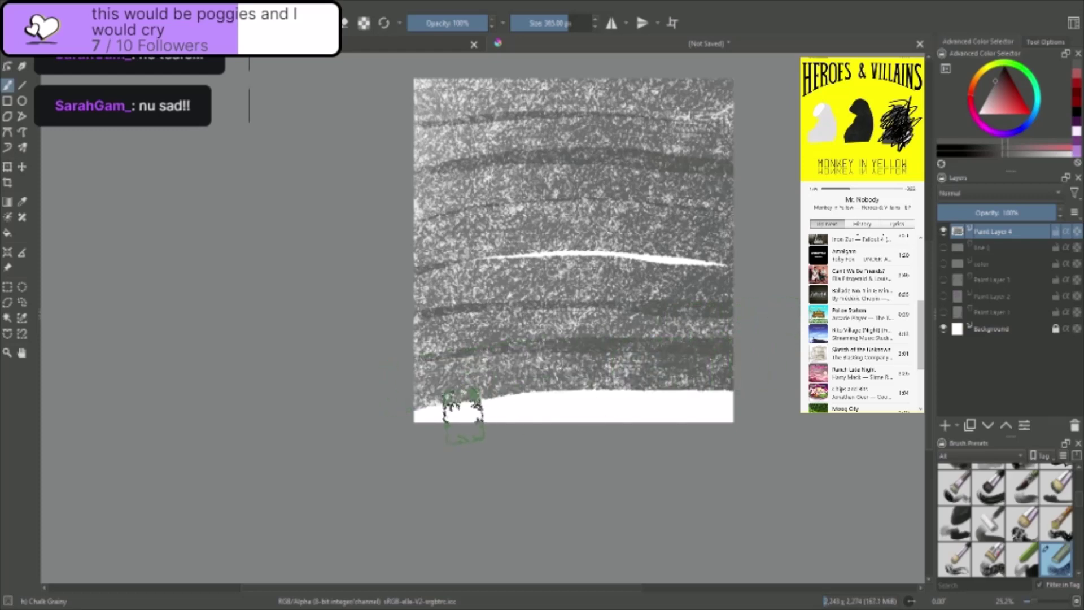
mouse_move(463, 415)
mouse_down()
mouse_move(683, 437)
mouse_move(774, 418)
mouse_up()
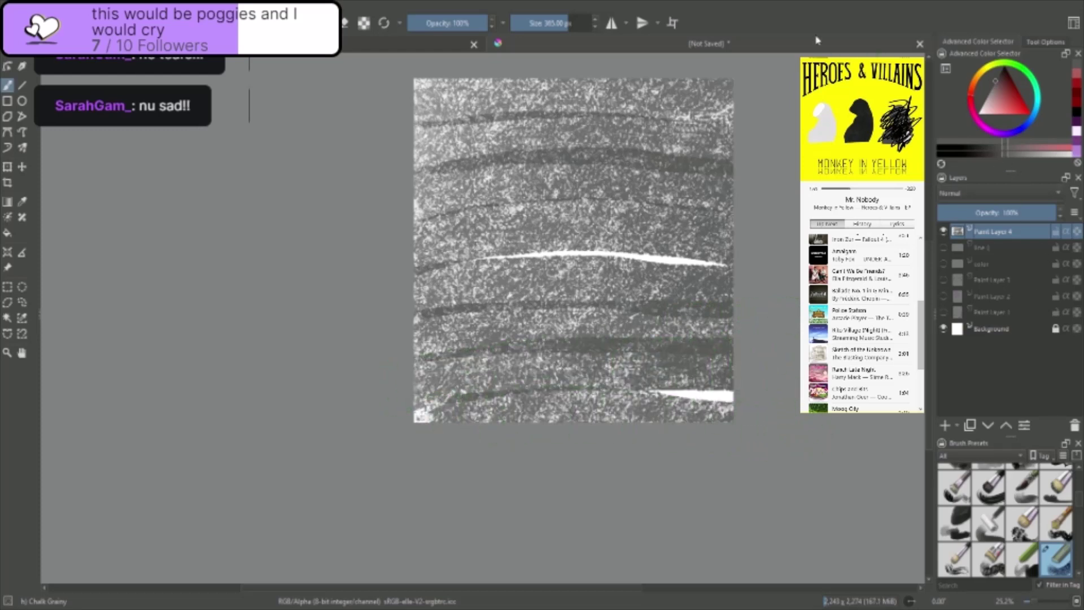
- Lower the grey chalk layer's opacity to about 82% and add a new paint layer above it
click(1010, 213)
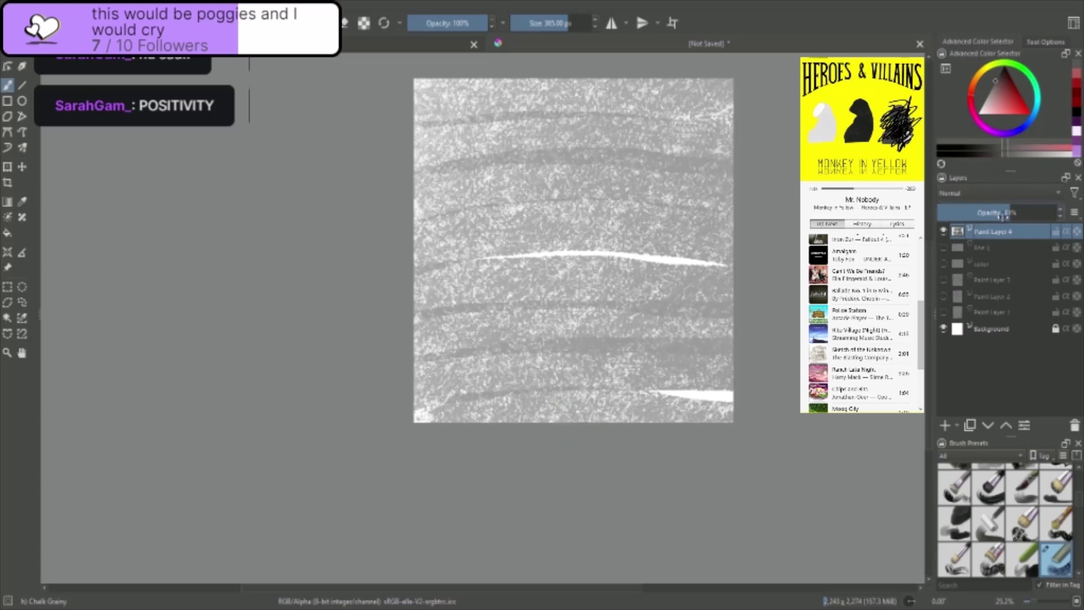
mouse_move(1002, 217)
mouse_down()
mouse_move(987, 215)
mouse_move(1035, 213)
mouse_up()
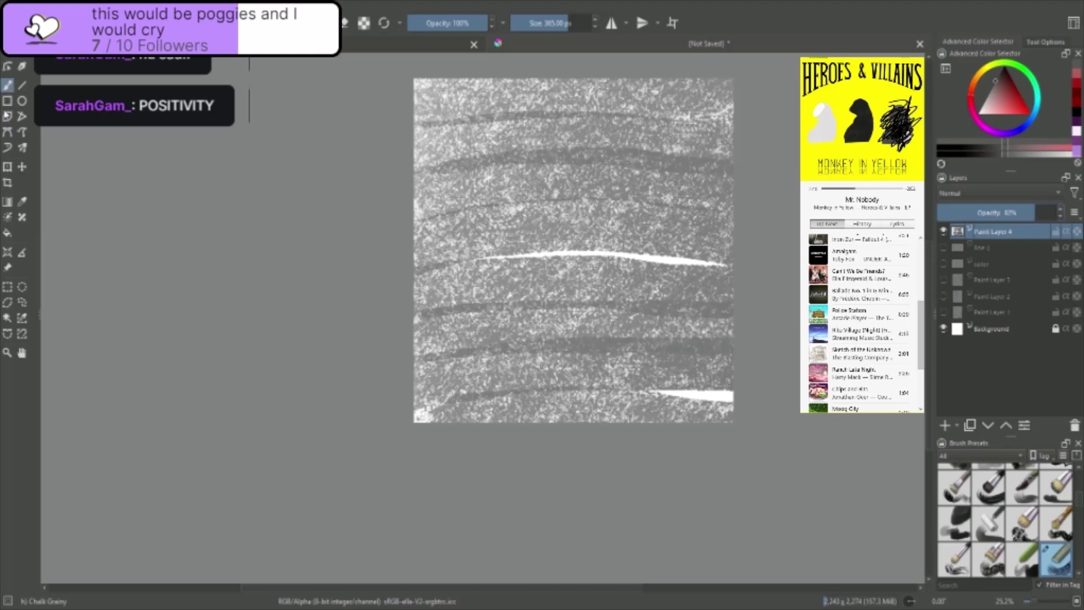
click(944, 425)
- Select the Marker Chisel Smooth brush for painting on the new layer
drag(1079, 497, 1082, 467)
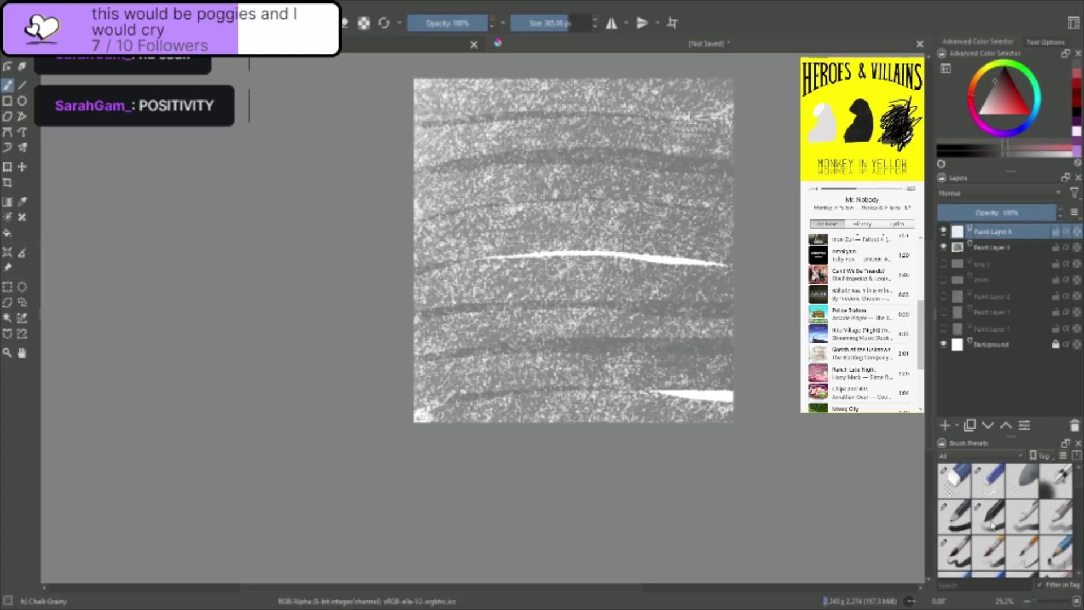
scroll(1081, 499, down, 5)
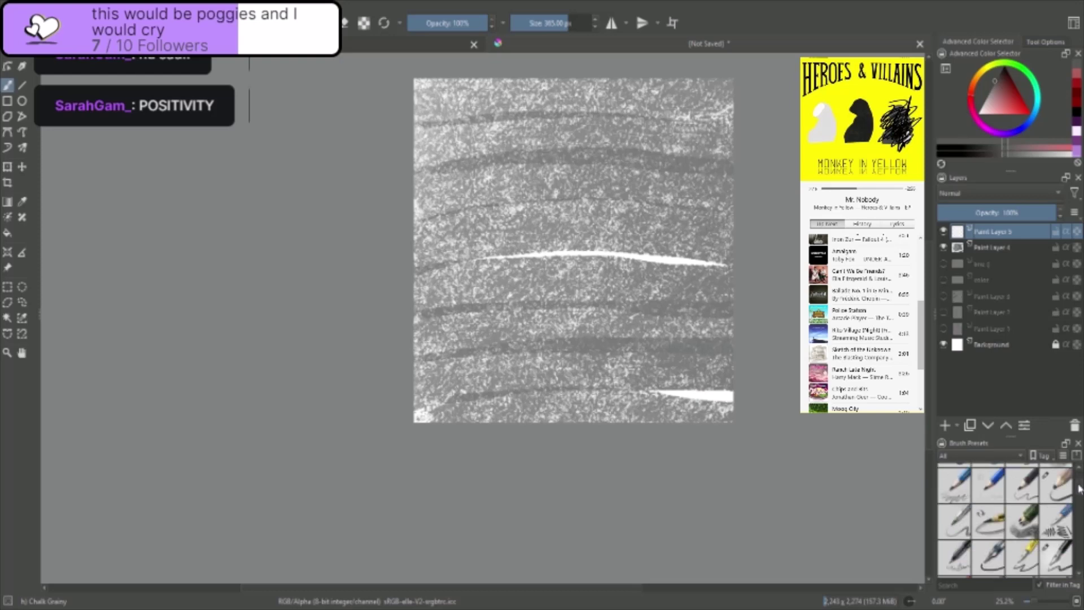
scroll(1079, 508, up, 2)
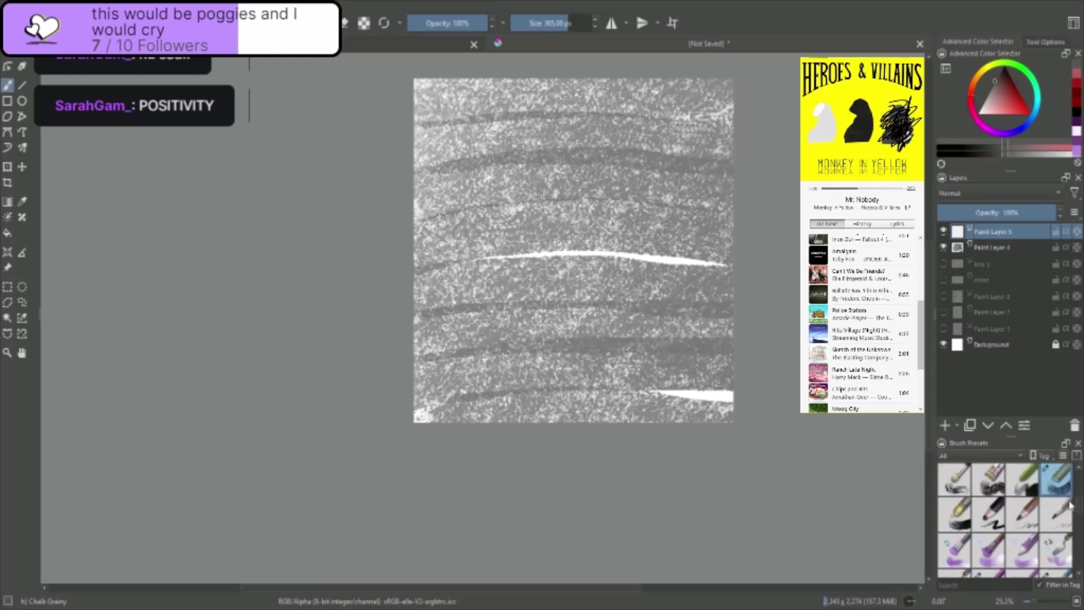
click(1034, 495)
scroll(1079, 493, down, 5)
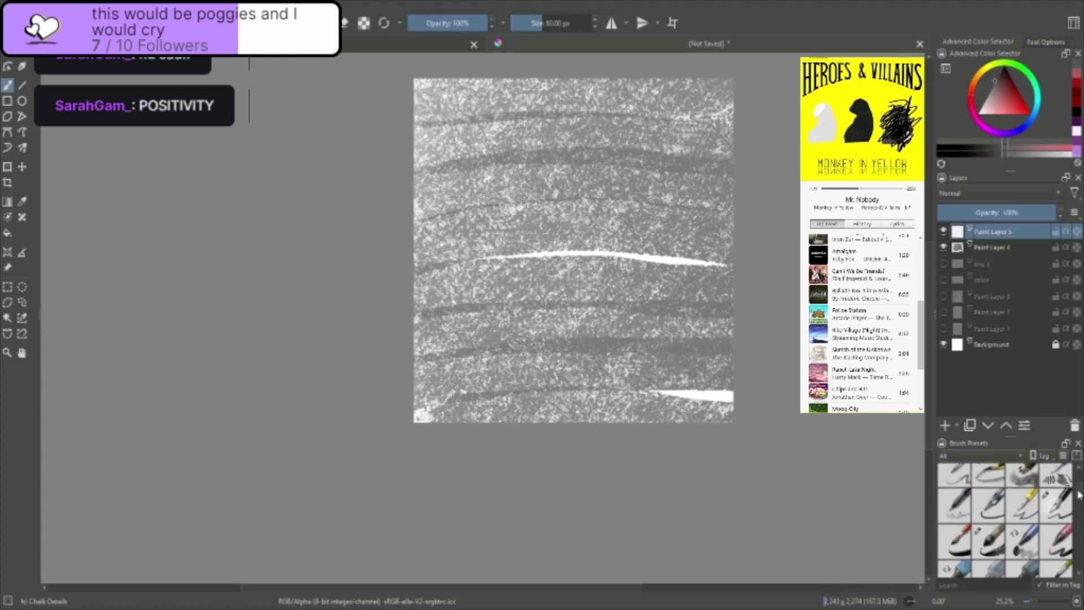
scroll(1079, 494, down, 3)
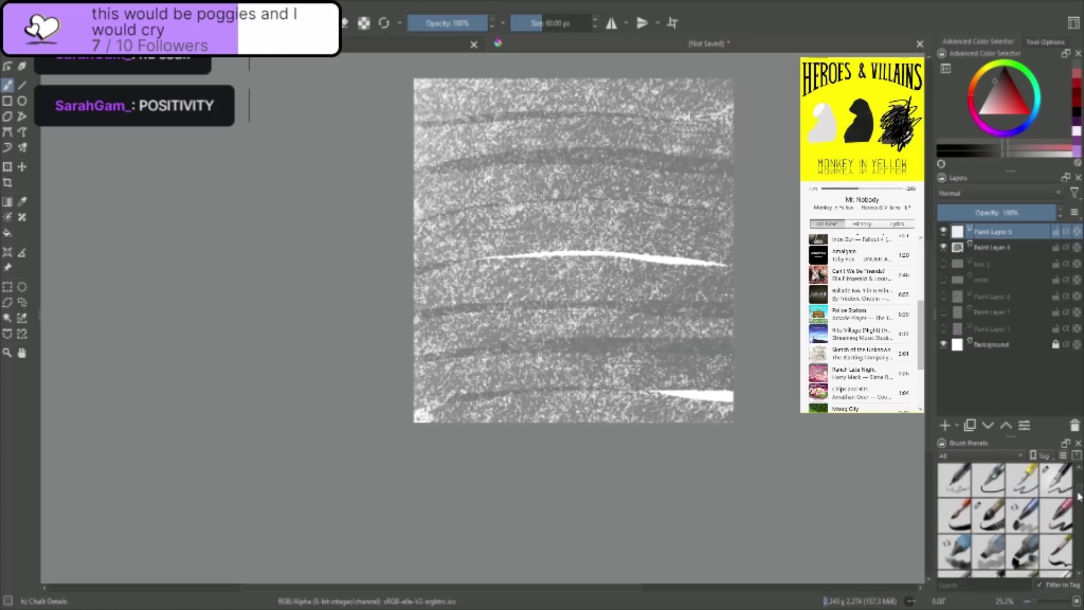
click(1035, 520)
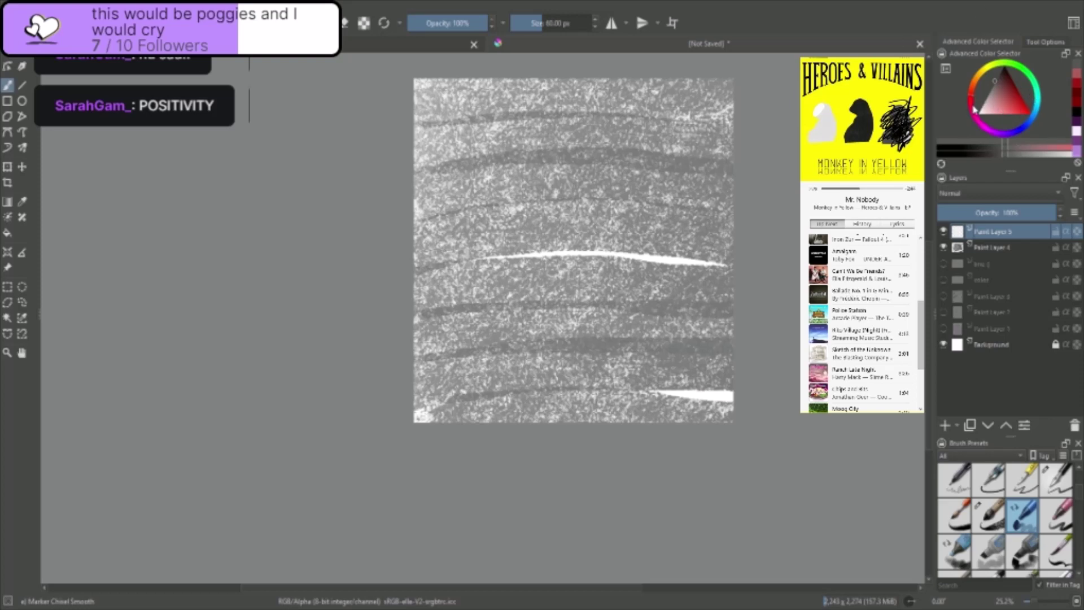
- Set the paint colour to a dark pinkish red
click(1036, 86)
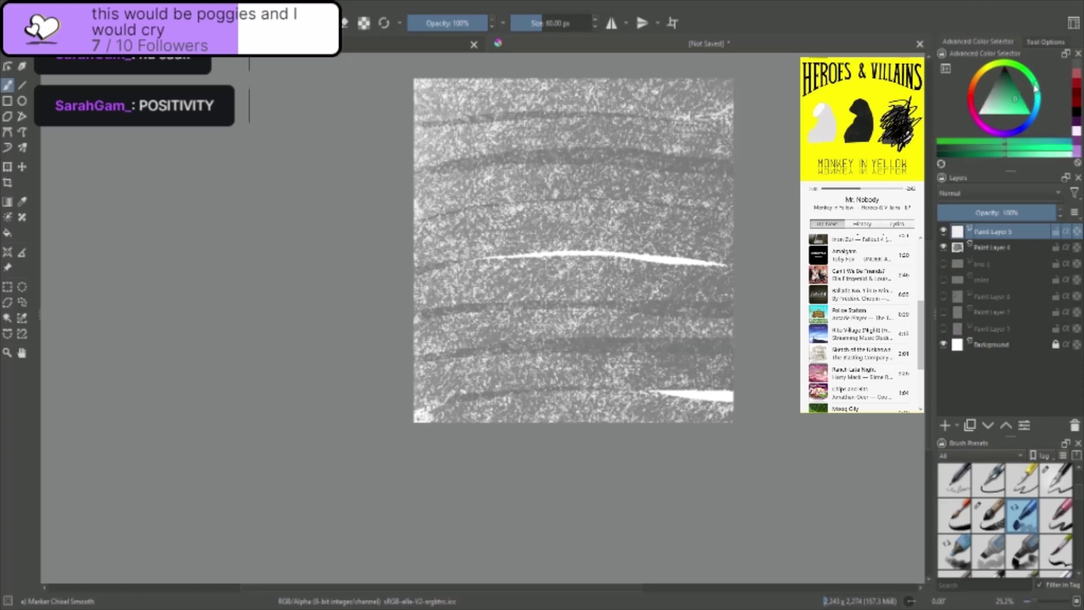
click(1010, 92)
click(975, 103)
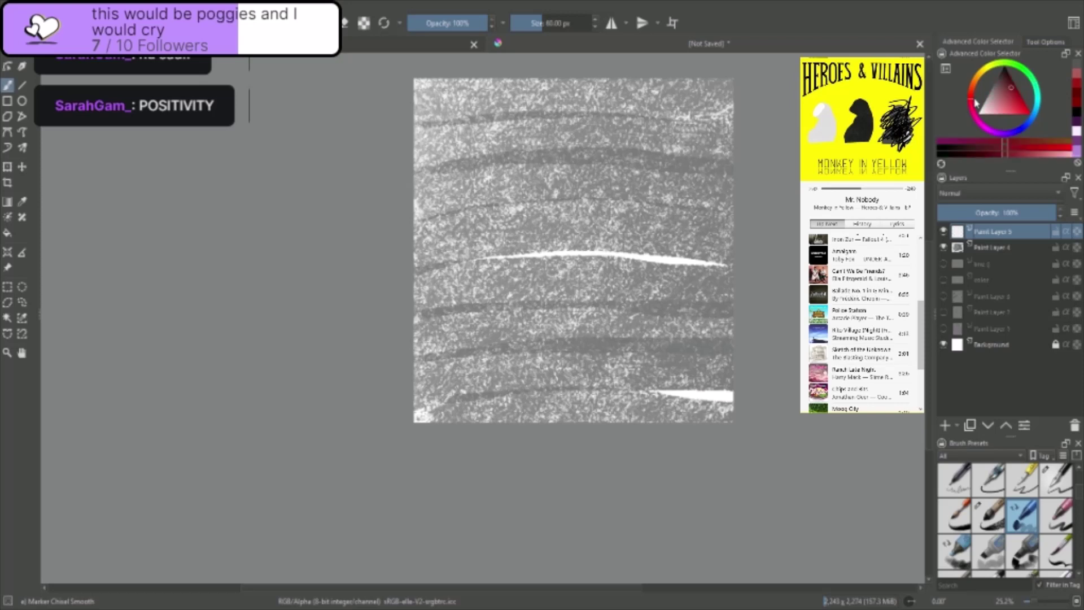
- Change the paint colour to a soft, muted pink
click(997, 113)
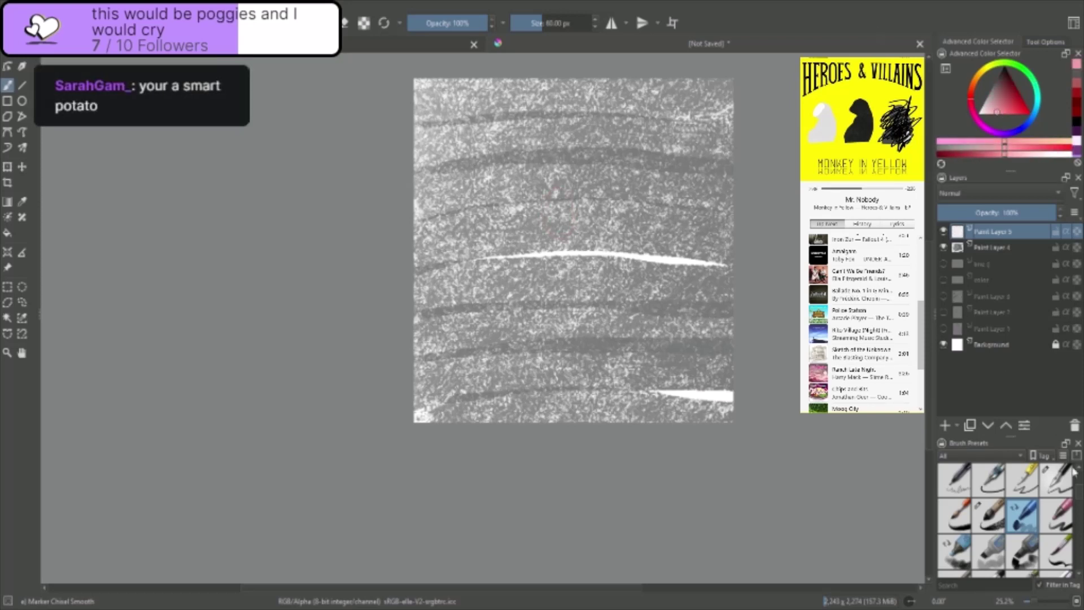
- Try a short stroke with the Basic-3 Flow brush near the canvas centre and undo it
scroll(1079, 491, up, 10)
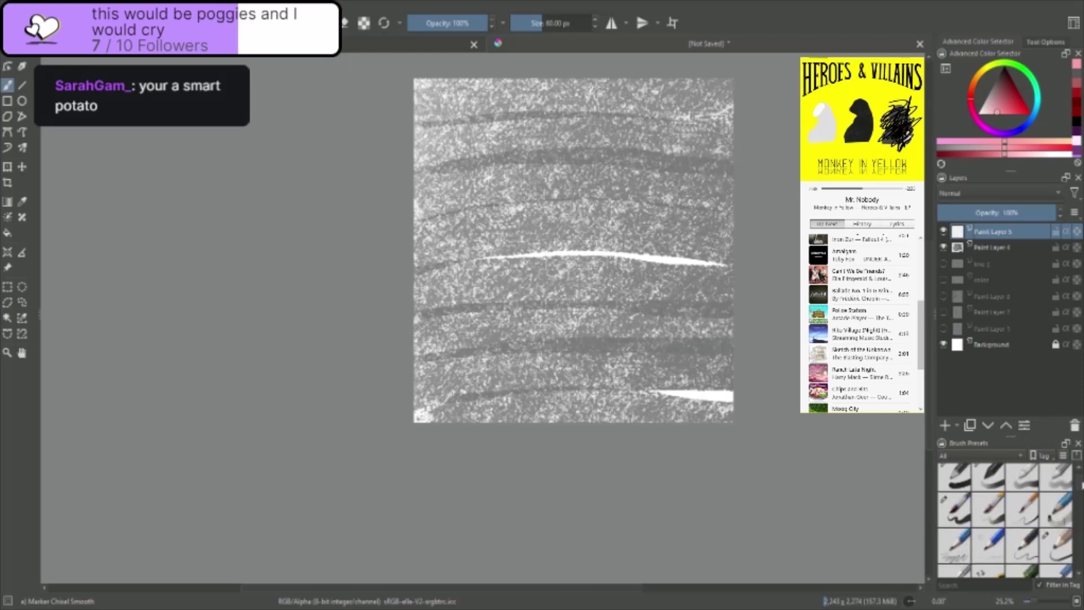
scroll(1039, 508, down, 1)
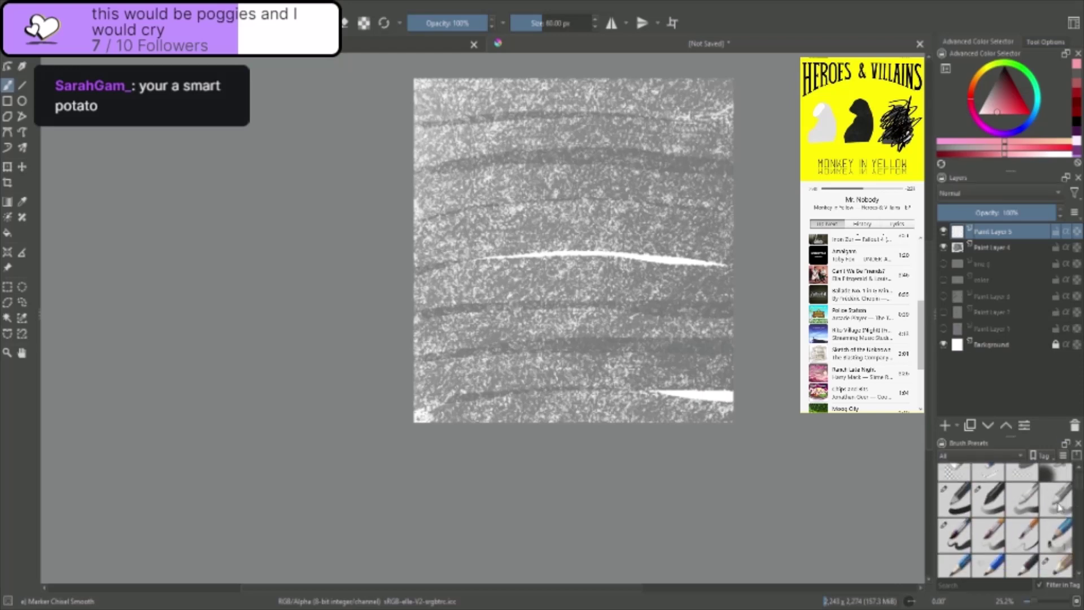
click(1023, 500)
mouse_move(566, 235)
mouse_down()
mouse_move(565, 203)
mouse_move(571, 240)
mouse_move(580, 219)
mouse_up()
key(ctrl+z)
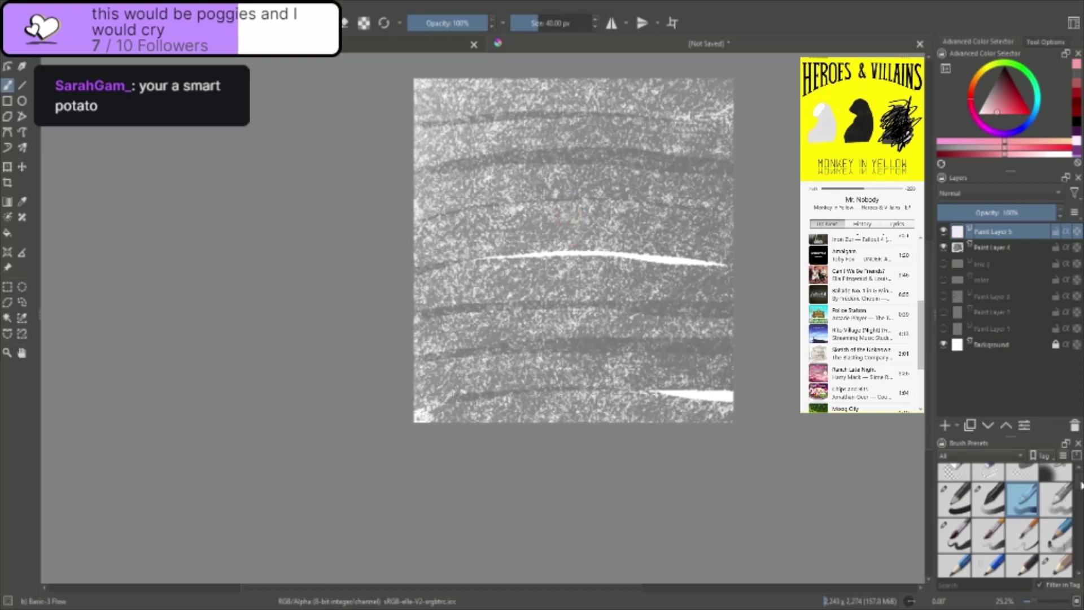
- Browse the brush presets, select the Wet Paint Plus (mypaint) brush and undo the test stroke
scroll(1080, 497, down, 3)
scroll(1081, 497, down, 3)
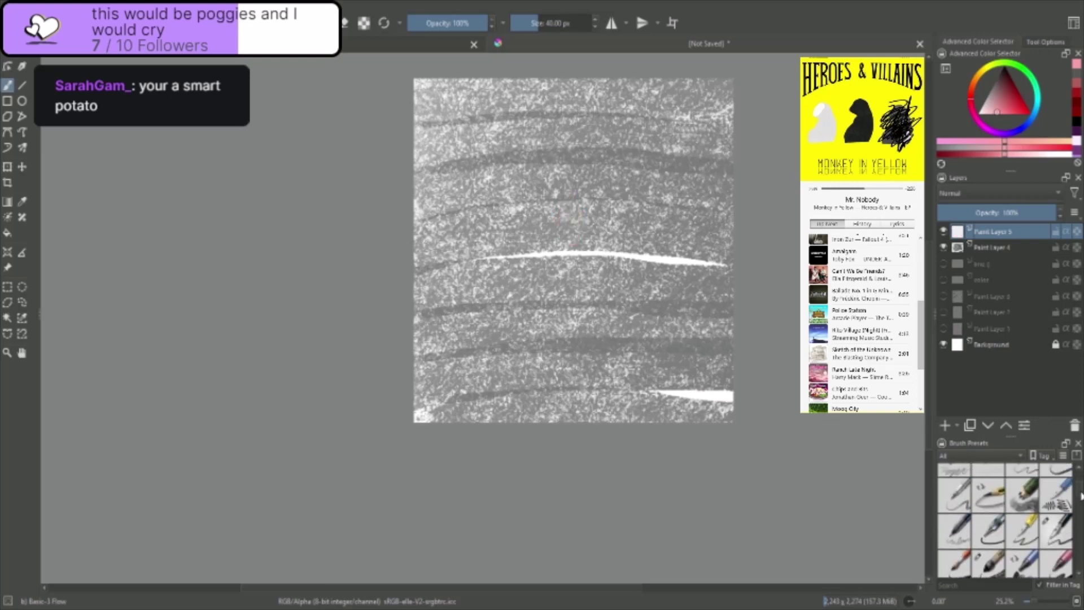
scroll(1081, 502, down, 5)
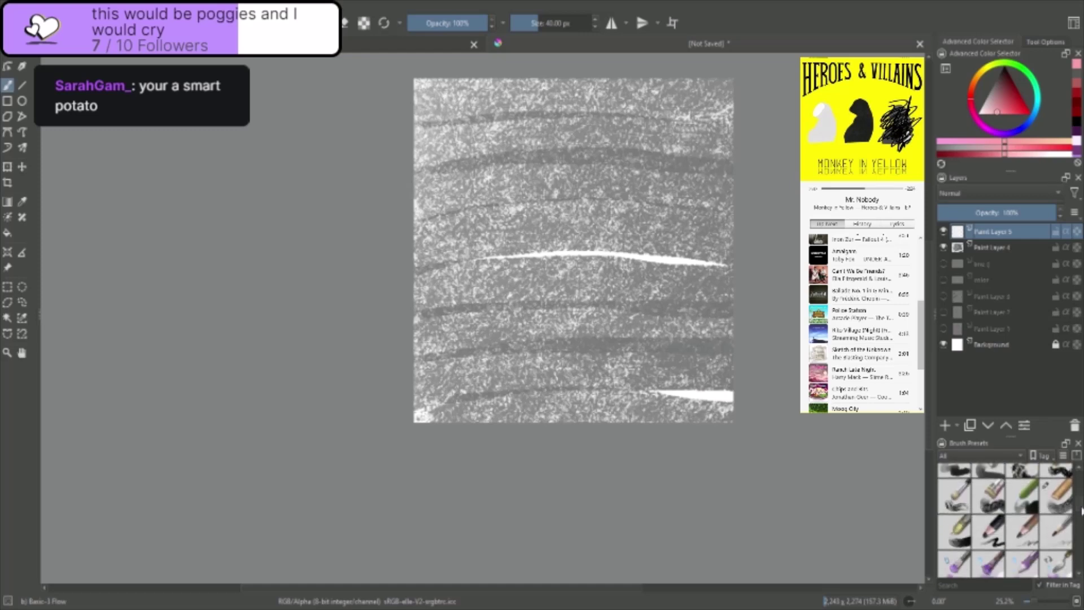
scroll(1006, 520, down, 5)
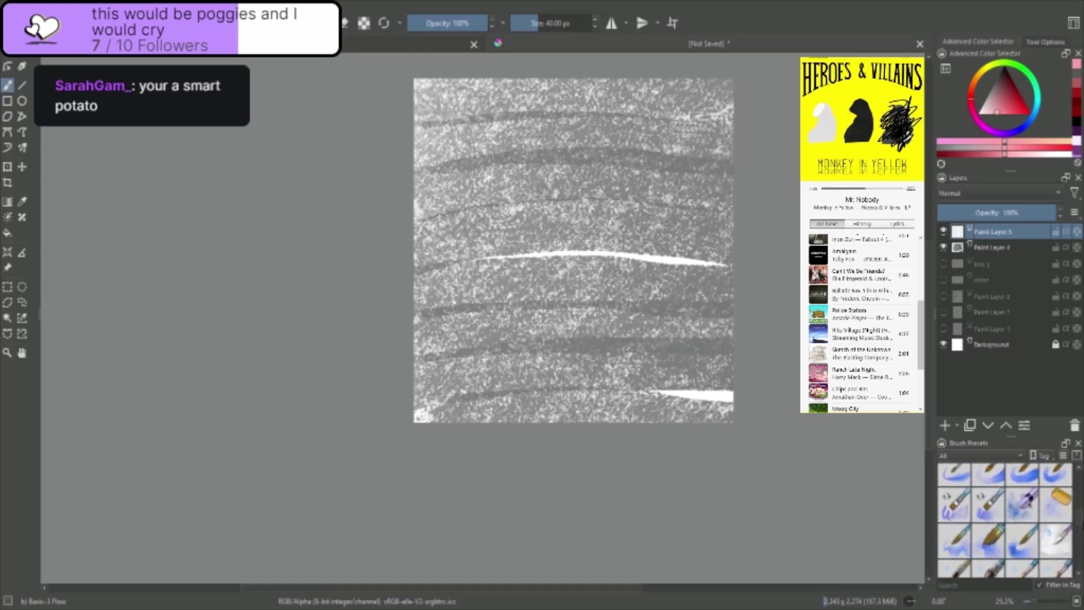
scroll(1082, 526, up, 5)
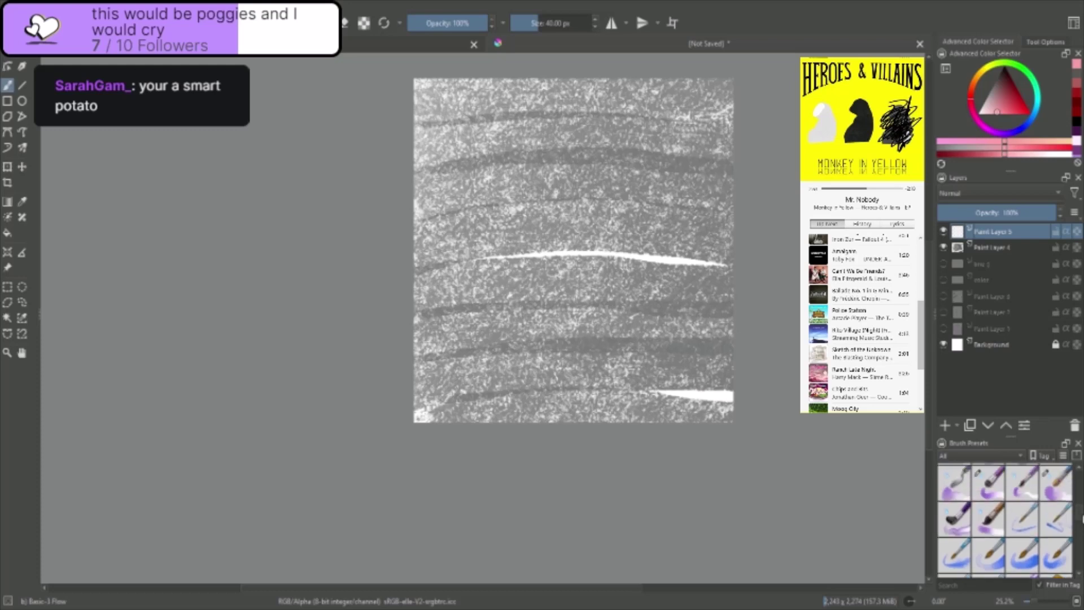
click(1055, 486)
key(ctrl+z)
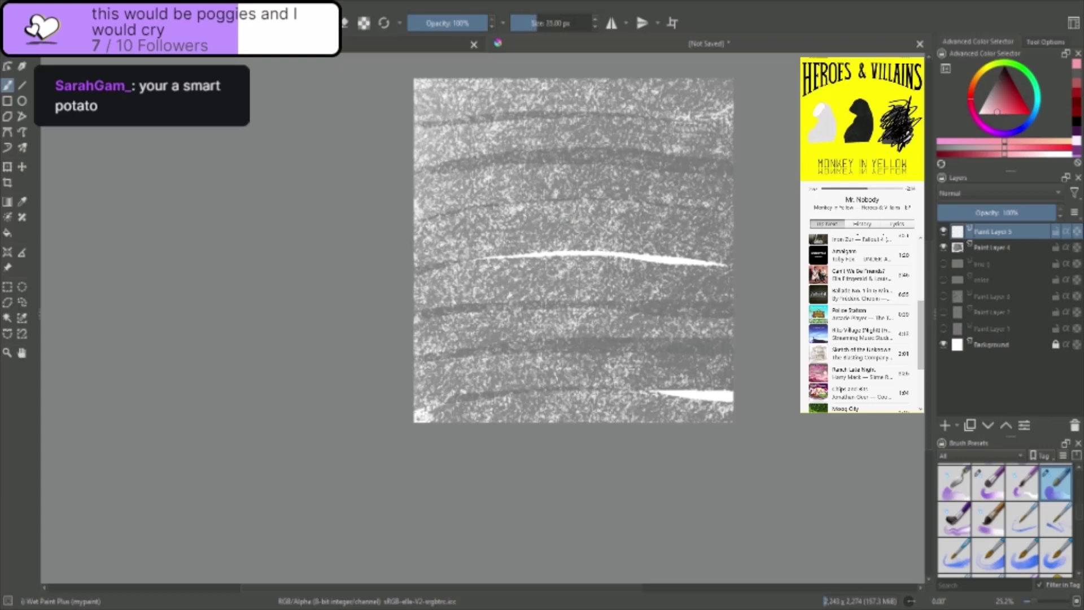
- Enlarge the brush and block in a pink oval head, narrow neck and rounded shoulders on the new layer, undoing stray strokes
mouse_move(565, 218)
shift+mouse_down()
mouse_move(544, 224)
mouse_move(546, 209)
mouse_move(553, 230)
mouse_move(586, 208)
mouse_move(576, 164)
mouse_move(573, 191)
mouse_move(564, 172)
mouse_move(577, 171)
mouse_move(563, 190)
mouse_move(572, 223)
mouse_move(573, 192)
mouse_move(565, 181)
mouse_move(560, 191)
mouse_move(558, 177)
mouse_move(556, 185)
mouse_move(568, 192)
mouse_move(557, 216)
mouse_move(569, 260)
mouse_move(558, 266)
mouse_move(571, 258)
mouse_move(551, 292)
mouse_move(571, 242)
mouse_move(576, 314)
mouse_move(575, 283)
mouse_move(621, 274)
mouse_move(552, 329)
mouse_move(557, 292)
mouse_move(525, 302)
mouse_move(538, 329)
mouse_move(615, 288)
mouse_move(608, 308)
mouse_move(540, 316)
mouse_move(570, 317)
mouse_move(556, 309)
mouse_move(590, 290)
mouse_move(580, 288)
mouse_move(614, 310)
mouse_move(555, 331)
mouse_move(525, 328)
mouse_move(629, 316)
mouse_move(580, 360)
shift+mouse_up()
key(ctrl+z)
key(ctrl+z)
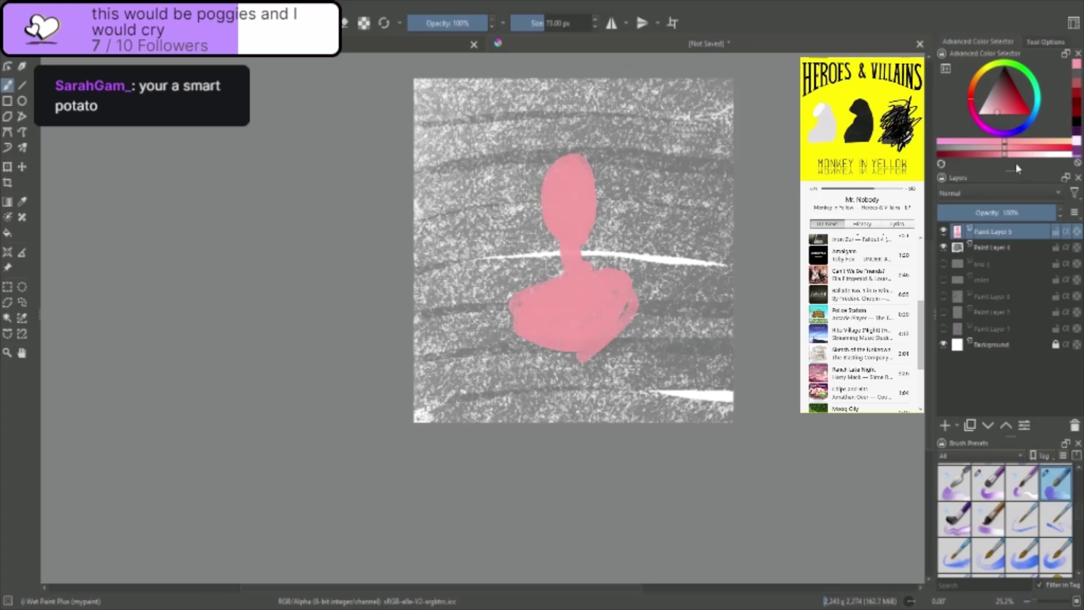
- Paint a loose mass of darker pinkish-red petal shapes over the figure's chest and out past one shoulder
click(982, 153)
mouse_move(621, 296)
mouse_down()
mouse_move(655, 304)
mouse_move(609, 285)
mouse_move(624, 309)
mouse_move(674, 317)
mouse_move(638, 326)
mouse_up()
drag(652, 284, 660, 293)
drag(593, 278, 587, 294)
mouse_move(594, 319)
mouse_down()
mouse_move(644, 347)
mouse_move(681, 315)
mouse_move(684, 323)
mouse_move(689, 299)
mouse_up()
mouse_move(627, 277)
mouse_down()
mouse_move(610, 269)
mouse_move(618, 278)
mouse_move(607, 294)
mouse_move(570, 314)
mouse_move(665, 366)
mouse_up()
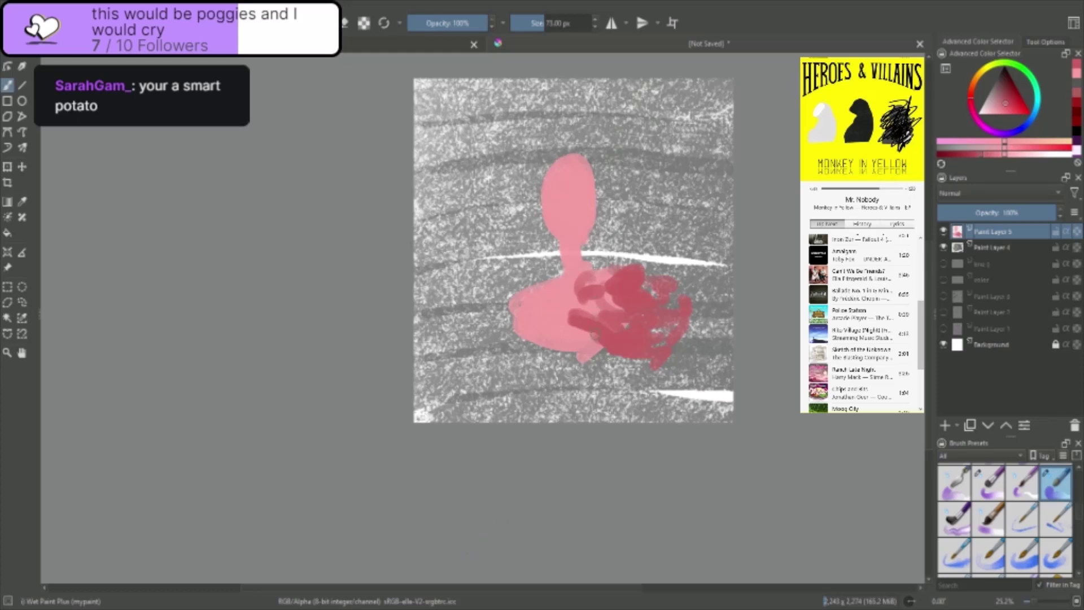
mouse_move(601, 350)
mouse_down()
mouse_move(618, 361)
mouse_move(593, 367)
mouse_up()
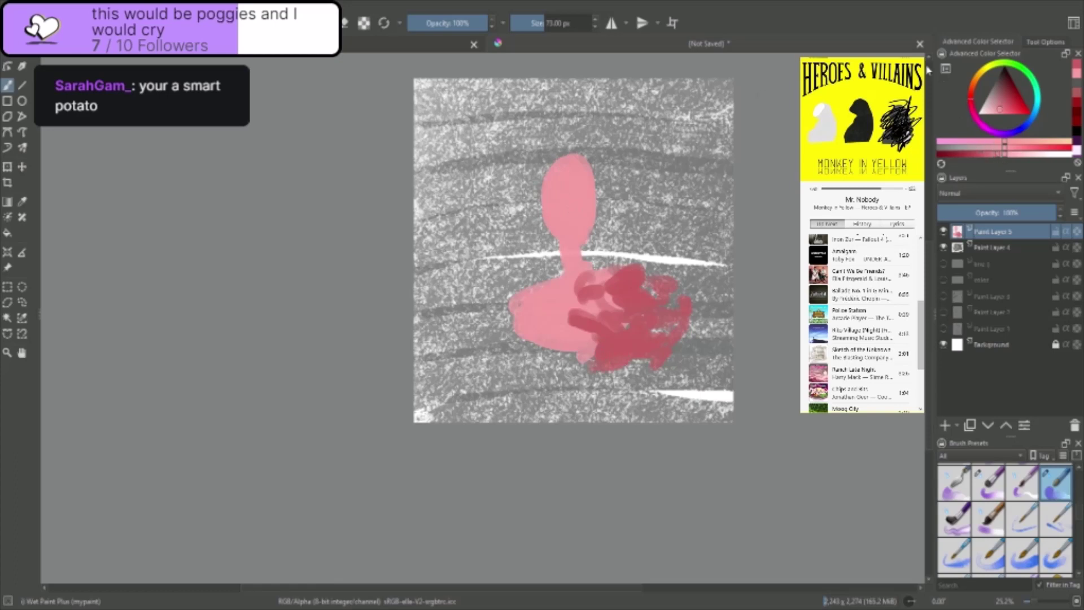
- Reduce the Wet Paint Plus brush to 28 px and paint the ears, jawline, neck sides and shoulder tops in a slightly darker pink
scroll(586, 214, up, 4)
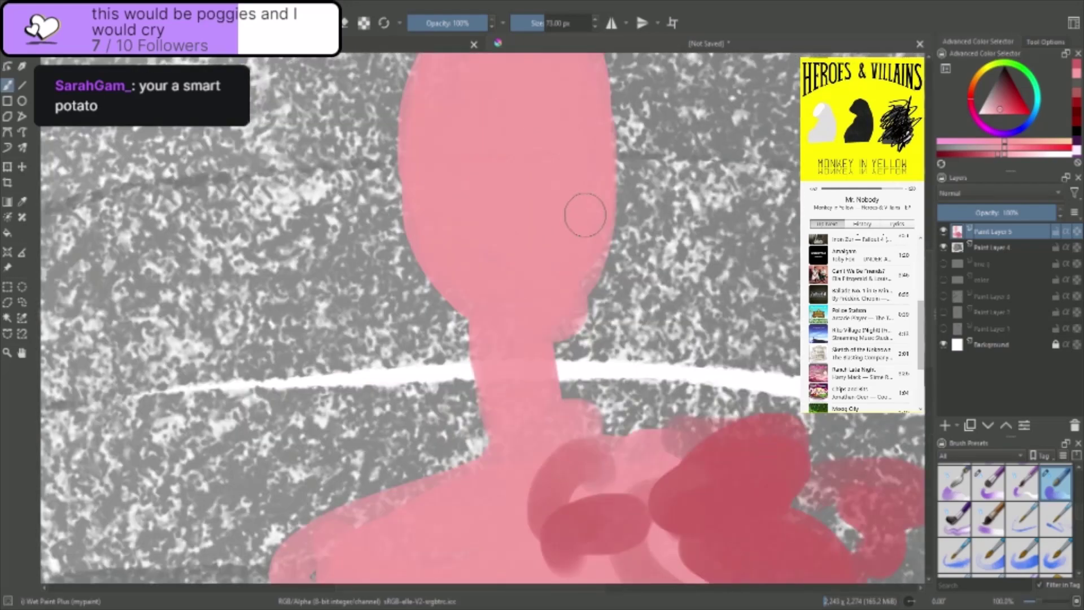
scroll(585, 215, down, 3)
scroll(581, 150, up, 2)
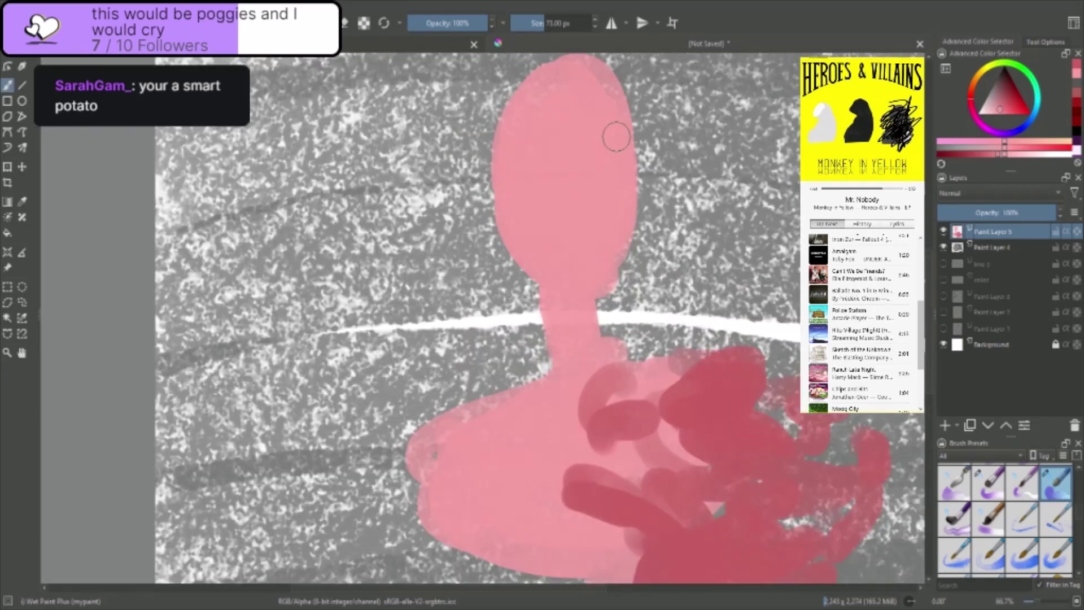
key(slash)
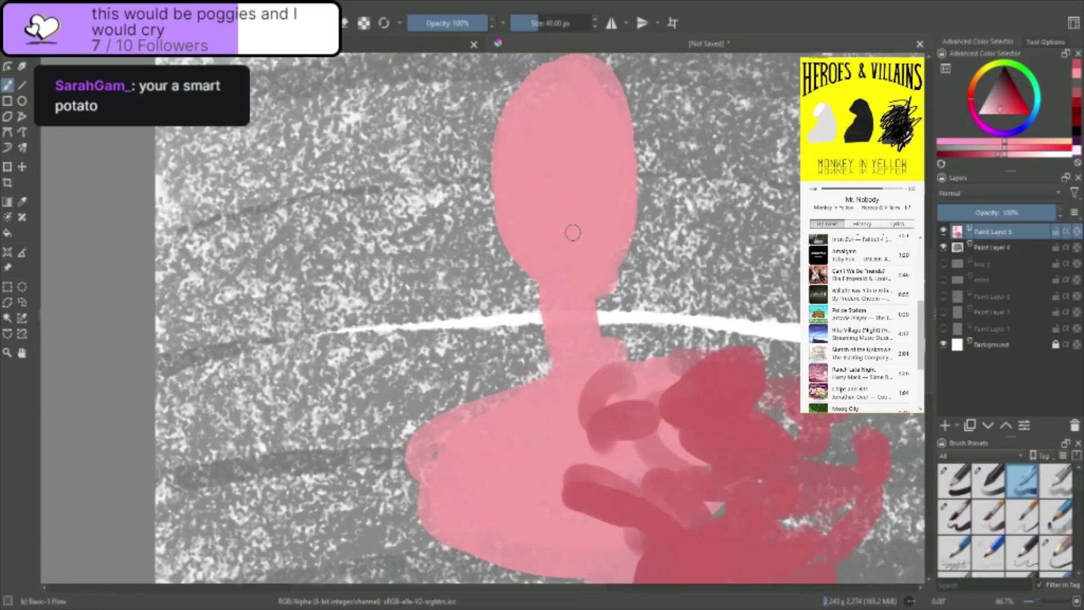
key(slash)
key(slash)
key(slash)
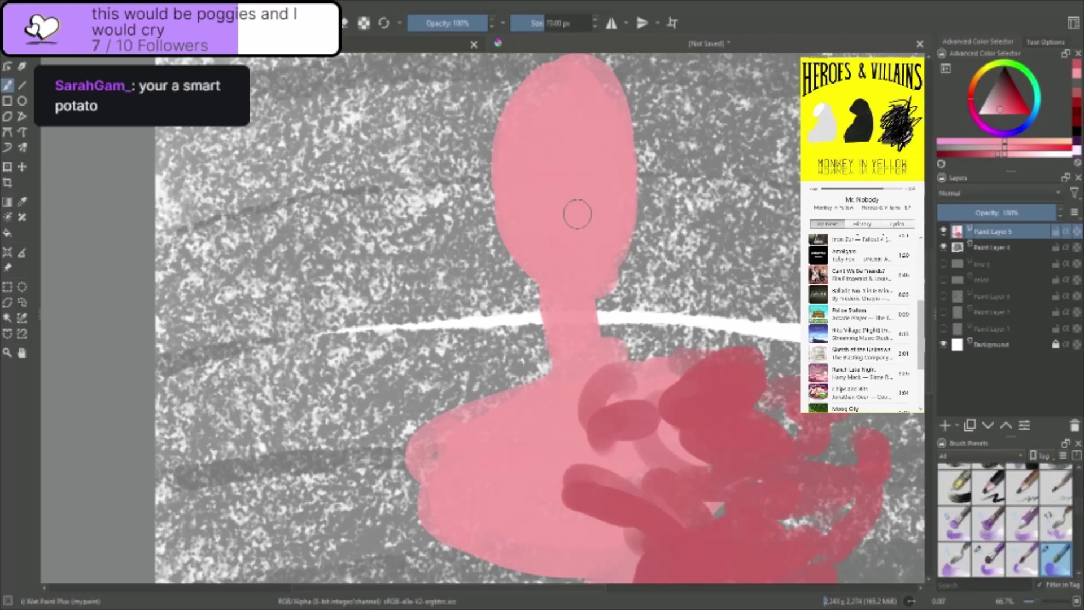
key(bracketleft)
key(bracketleft)
key(bracketleft)
key(bracketleft)
key(bracketleft)
key(bracketleft)
key(bracketleft)
key(bracketleft)
key(bracketleft)
key(bracketleft)
key(bracketleft)
key(bracketleft)
key(bracketleft)
drag(539, 275, 564, 285)
mouse_move(530, 273)
mouse_down()
mouse_move(491, 198)
mouse_move(561, 281)
mouse_move(592, 277)
mouse_move(639, 159)
mouse_move(659, 194)
mouse_move(650, 182)
mouse_up()
mouse_move(476, 185)
mouse_down()
mouse_move(479, 210)
mouse_move(477, 193)
mouse_move(500, 170)
mouse_move(550, 291)
mouse_move(576, 295)
mouse_move(532, 285)
mouse_move(561, 383)
mouse_up()
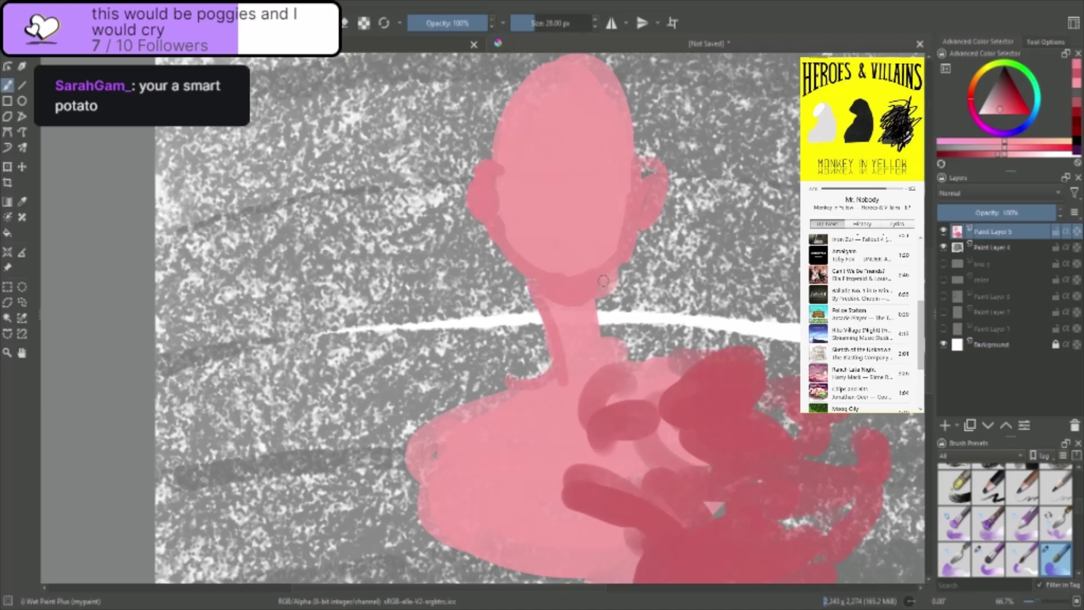
mouse_move(603, 280)
mouse_down()
mouse_move(603, 361)
mouse_move(672, 355)
mouse_up()
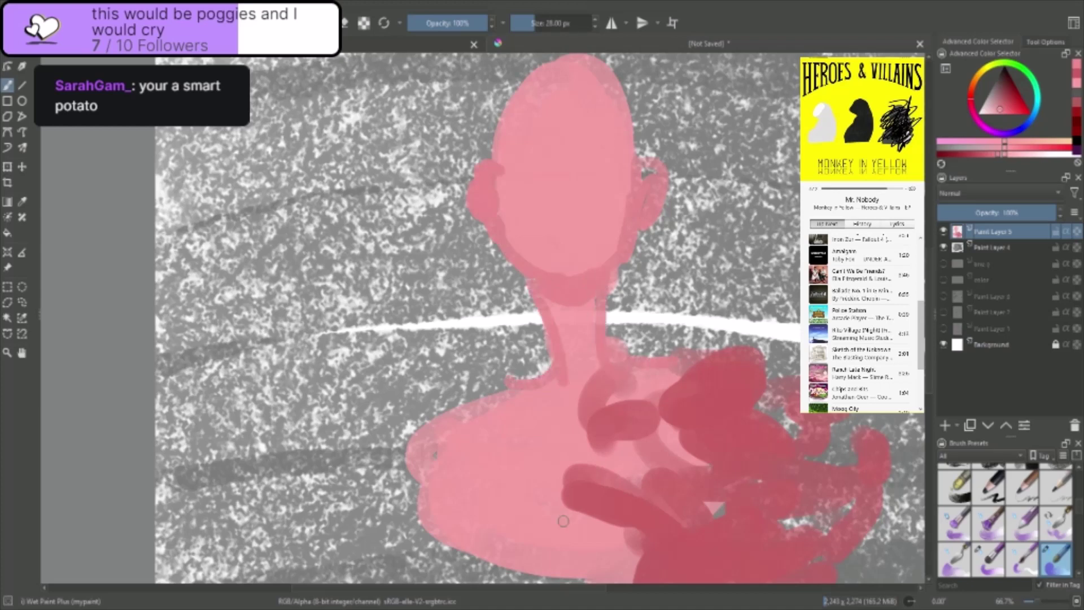
- In the music player's queue, play A Shine Upon Inkwater Marsh and switch to Angry People (Bonus Track)
mouse_move(920, 341)
drag(922, 347, 921, 369)
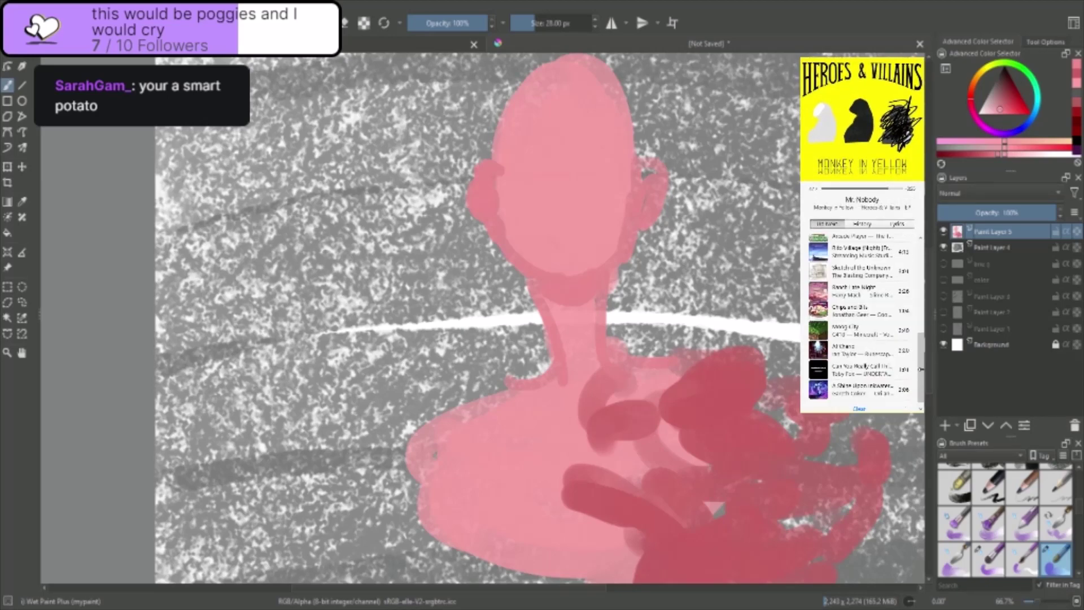
click(880, 391)
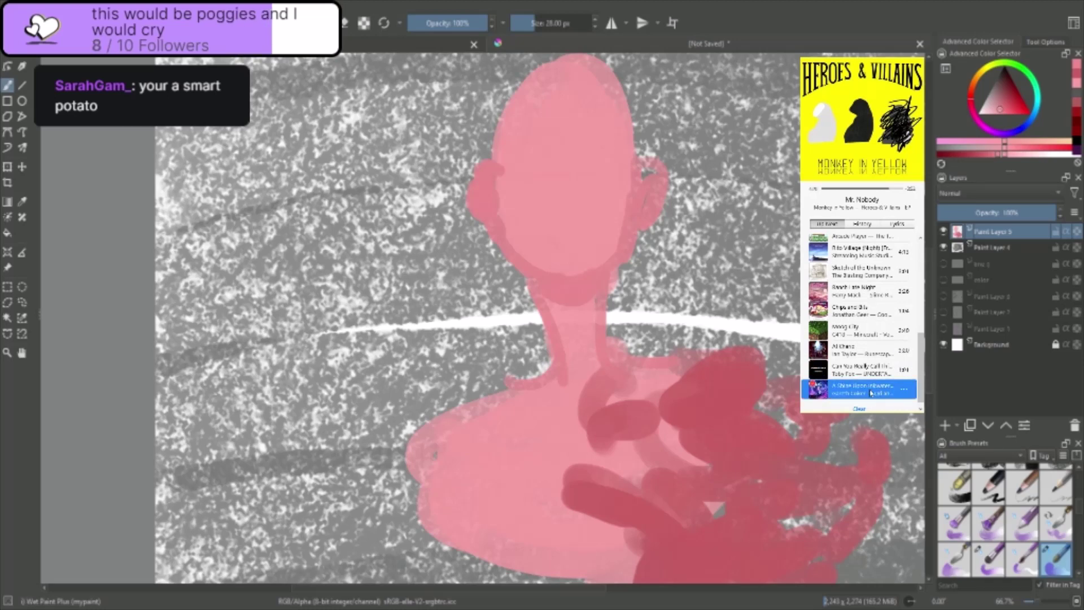
double_click(862, 390)
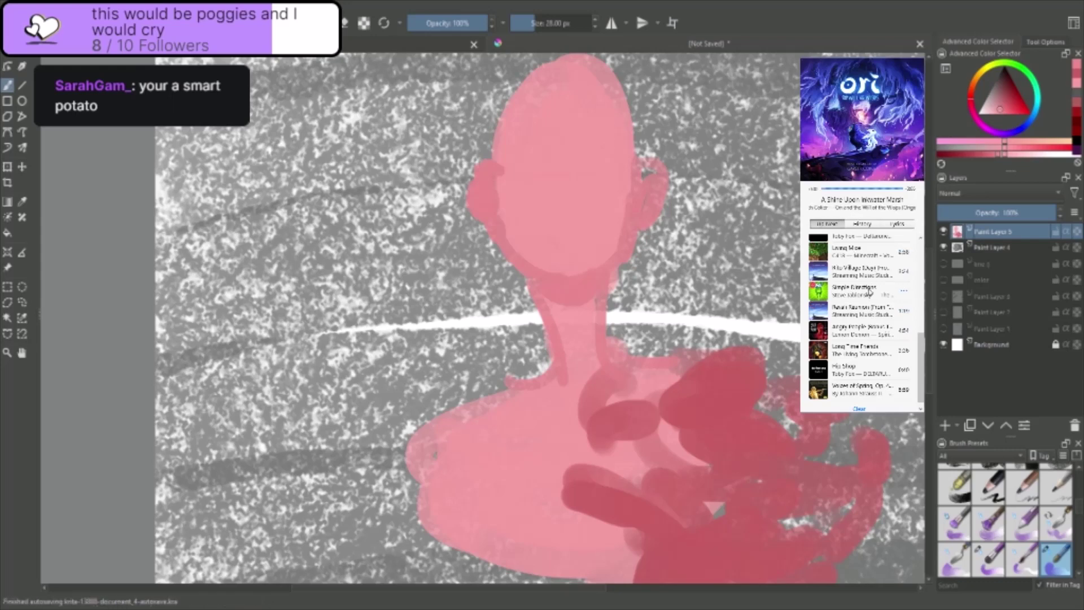
double_click(898, 332)
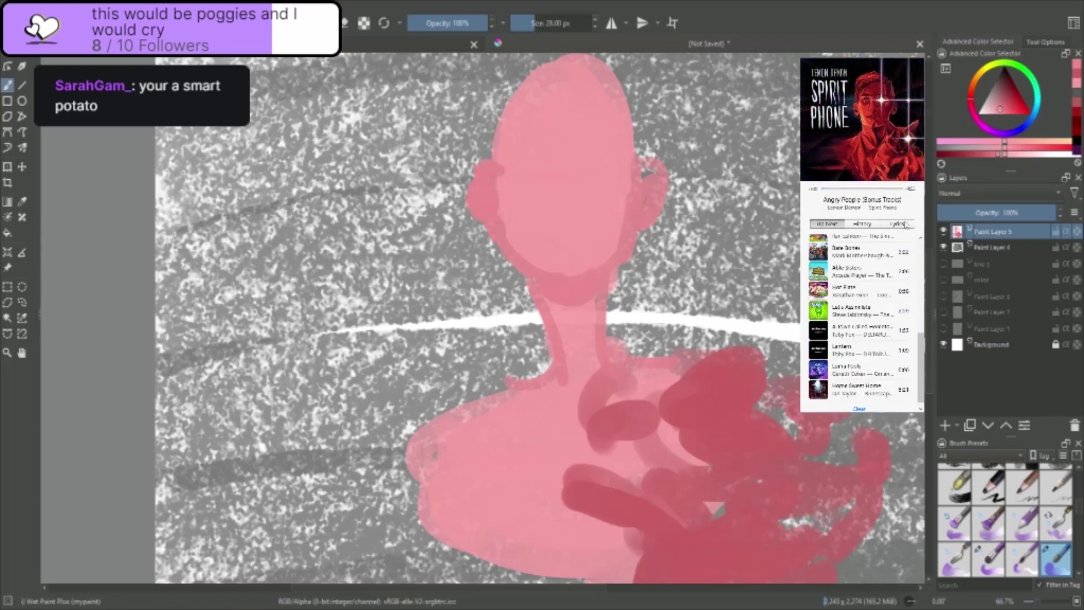
- Paint darker pink strokes across the face to place the two eyes
mouse_move(885, 151)
right_click(582, 180)
right_click(582, 172)
mouse_move(582, 172)
mouse_down()
mouse_move(615, 168)
mouse_move(553, 184)
mouse_move(509, 174)
mouse_up()
click(548, 186)
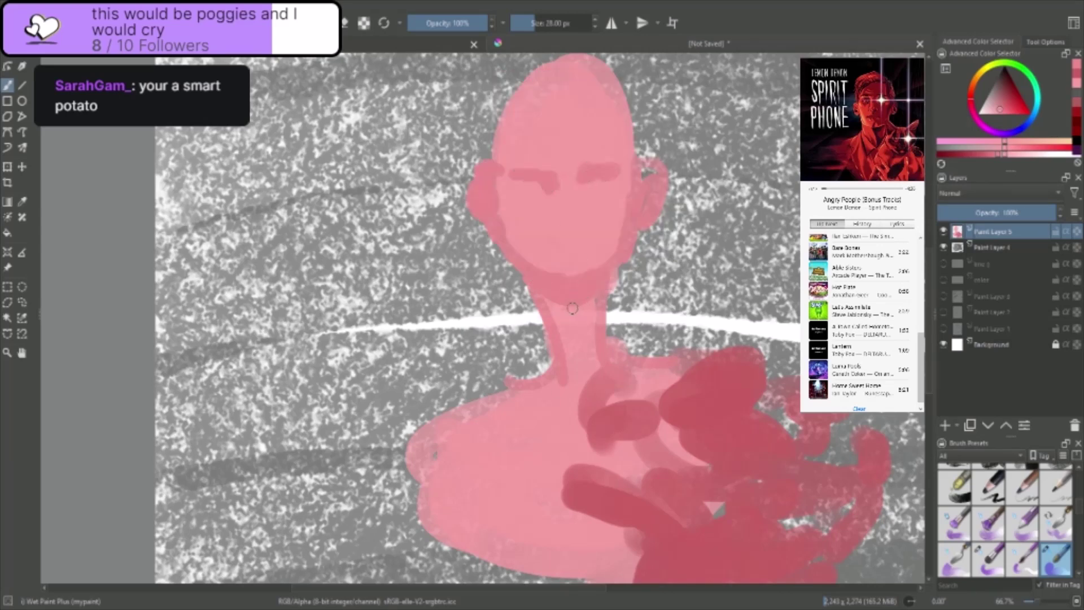
- Add a curved hair strand on the forehead, contour the shoulder and chest, and paint short strokes under both eyes
mouse_move(621, 154)
mouse_down()
mouse_move(565, 103)
mouse_move(543, 100)
mouse_move(574, 82)
mouse_move(612, 134)
mouse_move(670, 178)
mouse_up()
mouse_move(536, 389)
mouse_down()
mouse_move(437, 401)
mouse_move(491, 511)
mouse_move(546, 533)
mouse_up()
mouse_move(546, 182)
mouse_down()
mouse_move(522, 180)
mouse_move(529, 193)
mouse_up()
drag(605, 192, 598, 199)
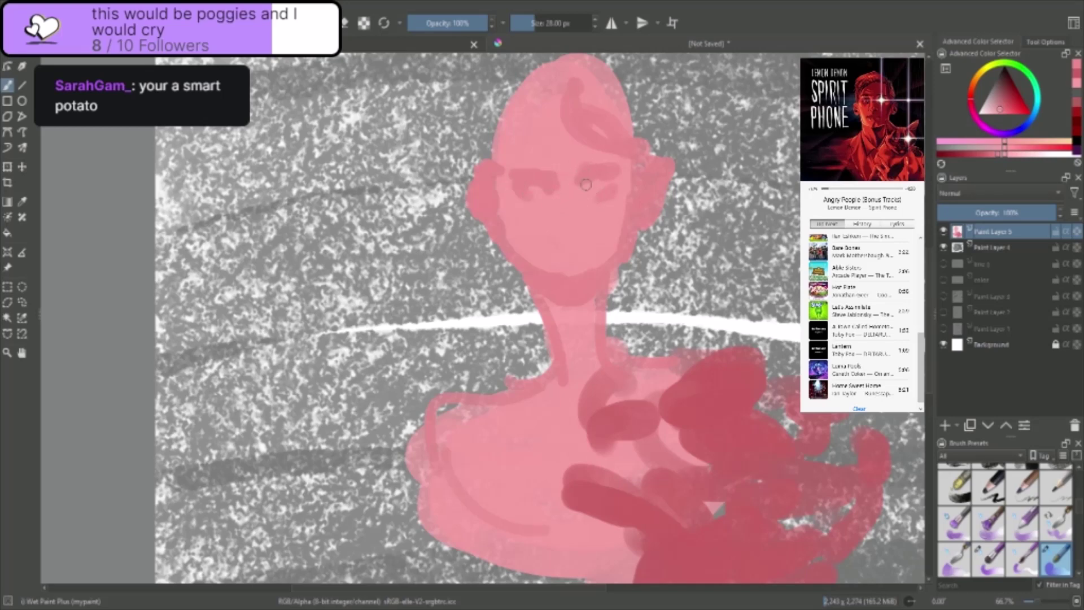
- Paint a small mouth and an eyebrow, and shade the jaw and the neck beneath the chin
mouse_move(566, 232)
mouse_down()
mouse_move(555, 227)
mouse_move(574, 229)
mouse_up()
drag(517, 154, 538, 150)
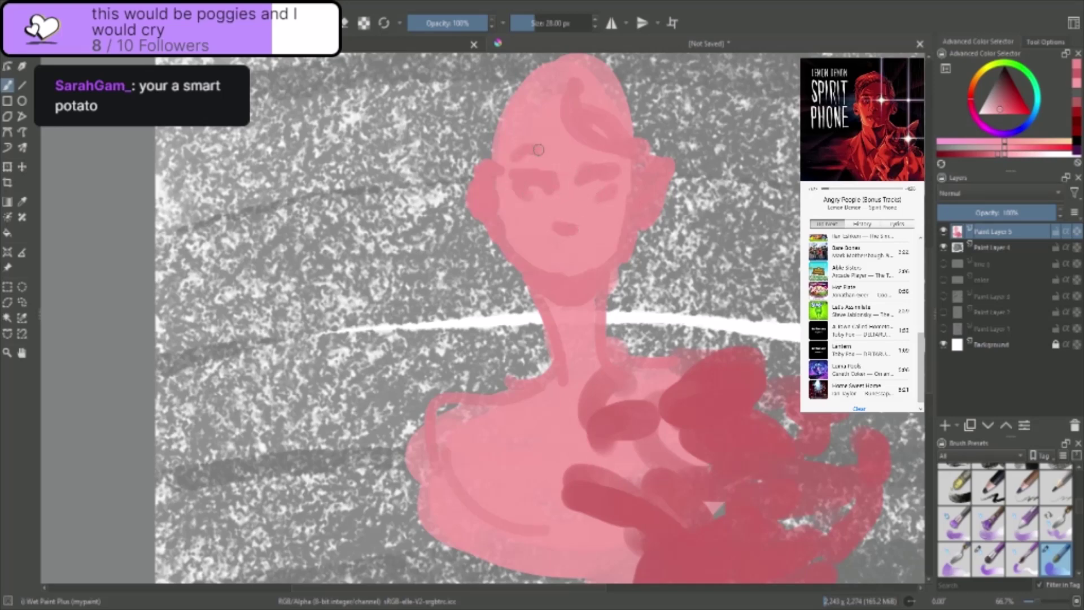
mouse_move(498, 215)
mouse_down()
mouse_move(494, 189)
mouse_move(518, 248)
mouse_up()
mouse_move(582, 292)
mouse_down()
mouse_move(613, 342)
mouse_move(651, 358)
mouse_up()
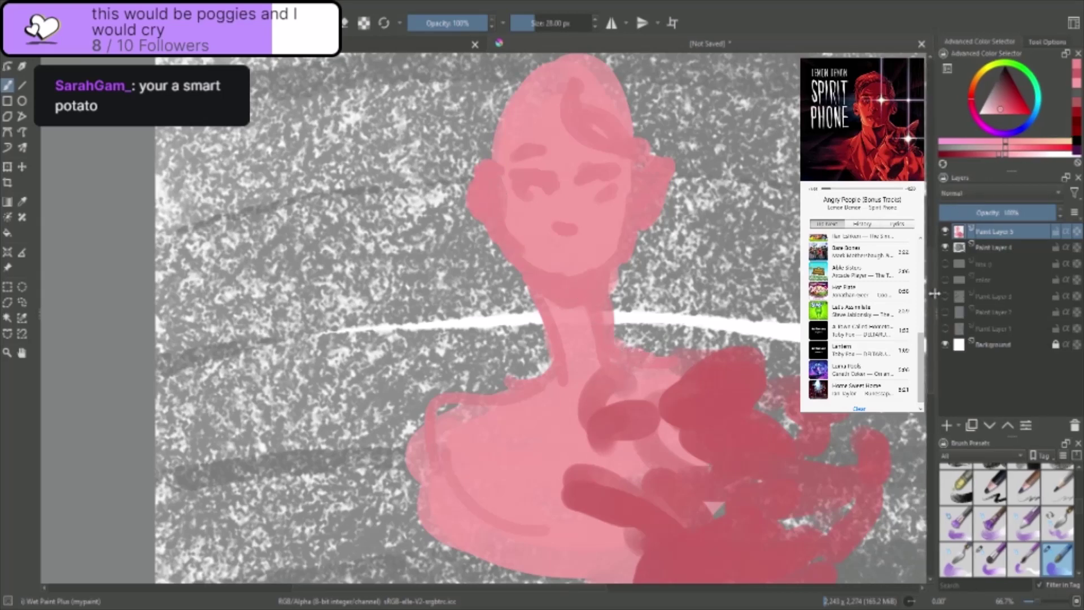
- Choose a deeper red and paint bold petal strokes and arcs across the red flower mass
scroll(931, 299, down, 3)
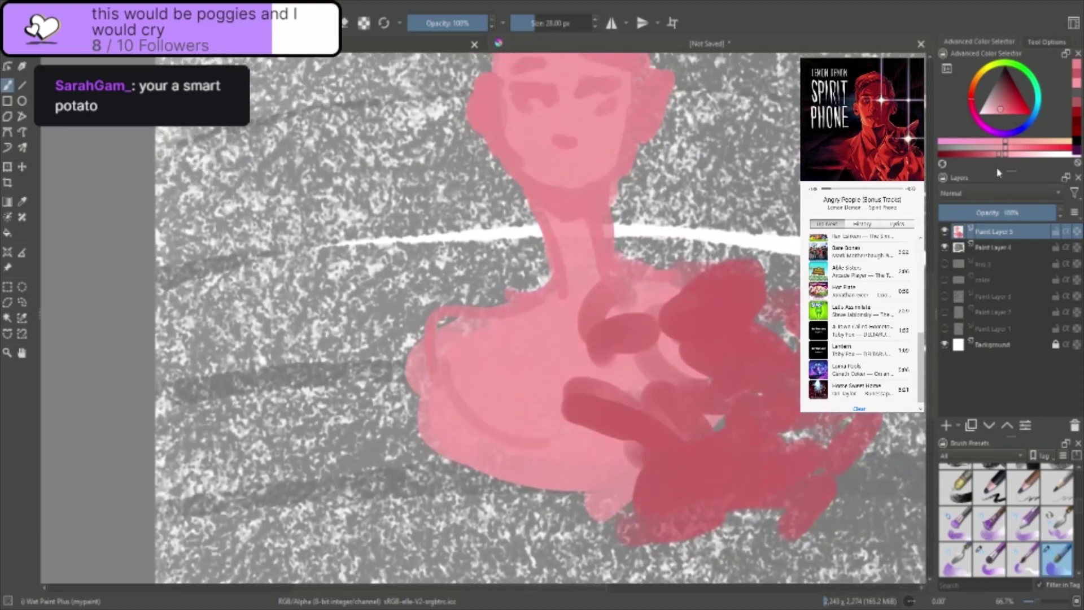
click(964, 154)
drag(686, 509, 787, 481)
drag(661, 415, 675, 433)
drag(637, 392, 666, 433)
mouse_move(720, 353)
mouse_down()
mouse_move(759, 357)
mouse_move(734, 367)
mouse_up()
mouse_move(758, 302)
mouse_down()
mouse_move(740, 325)
mouse_move(732, 279)
mouse_up()
mouse_move(677, 299)
mouse_down()
mouse_move(649, 316)
mouse_move(685, 327)
mouse_move(664, 359)
mouse_up()
mouse_move(694, 405)
mouse_down()
mouse_move(781, 397)
mouse_move(792, 421)
mouse_up()
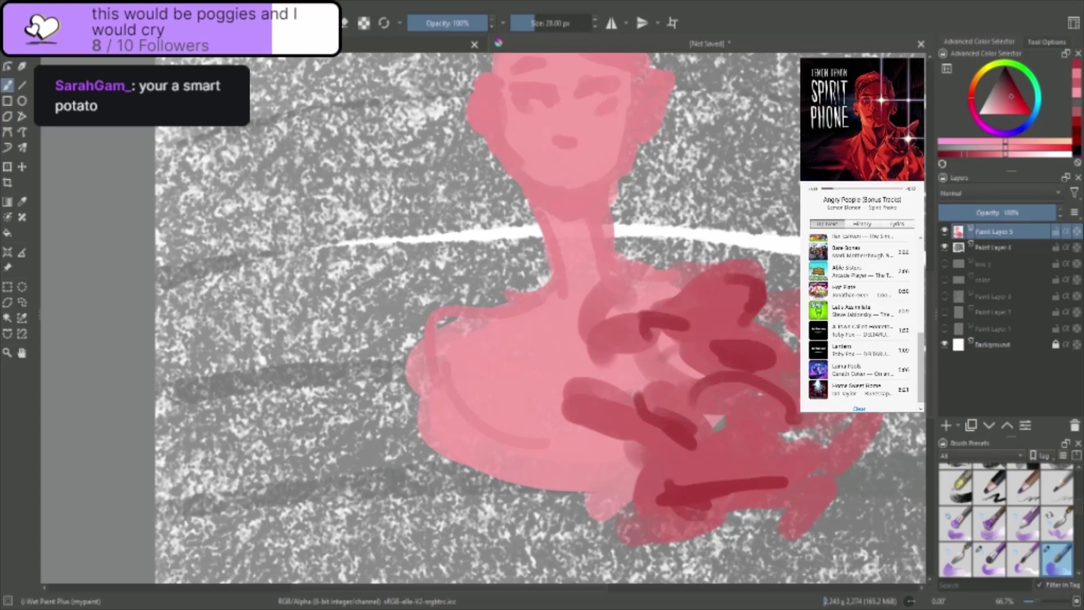
- Add curling dark red petal outlines around the flower mass's outer edge and along its chest side
mouse_move(799, 378)
mouse_down()
mouse_move(779, 339)
mouse_move(799, 299)
mouse_up()
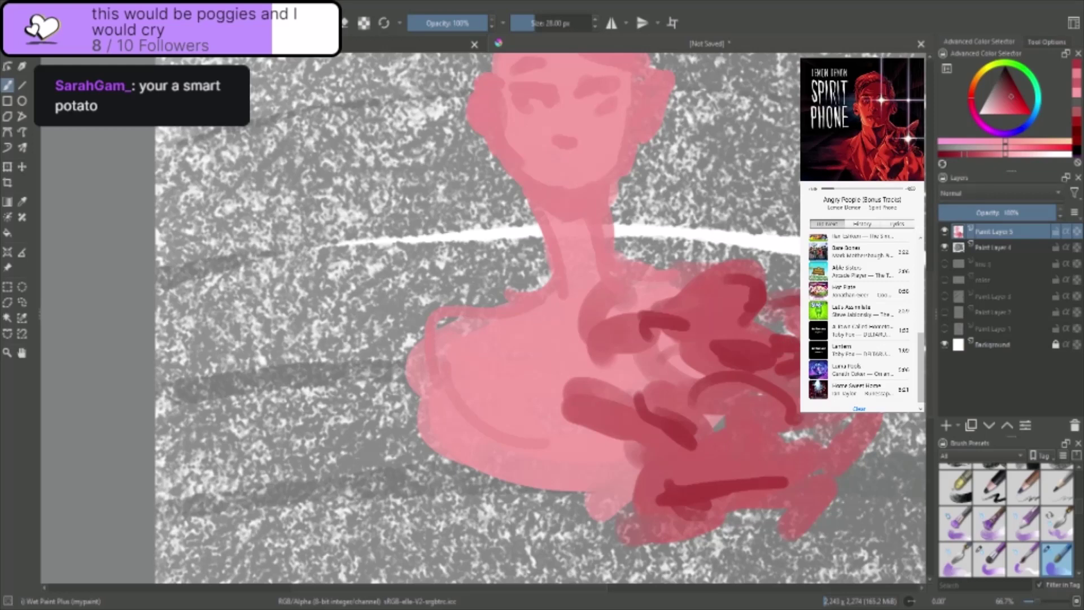
mouse_move(793, 421)
mouse_down()
mouse_move(849, 455)
mouse_move(796, 475)
mouse_up()
drag(669, 388, 643, 403)
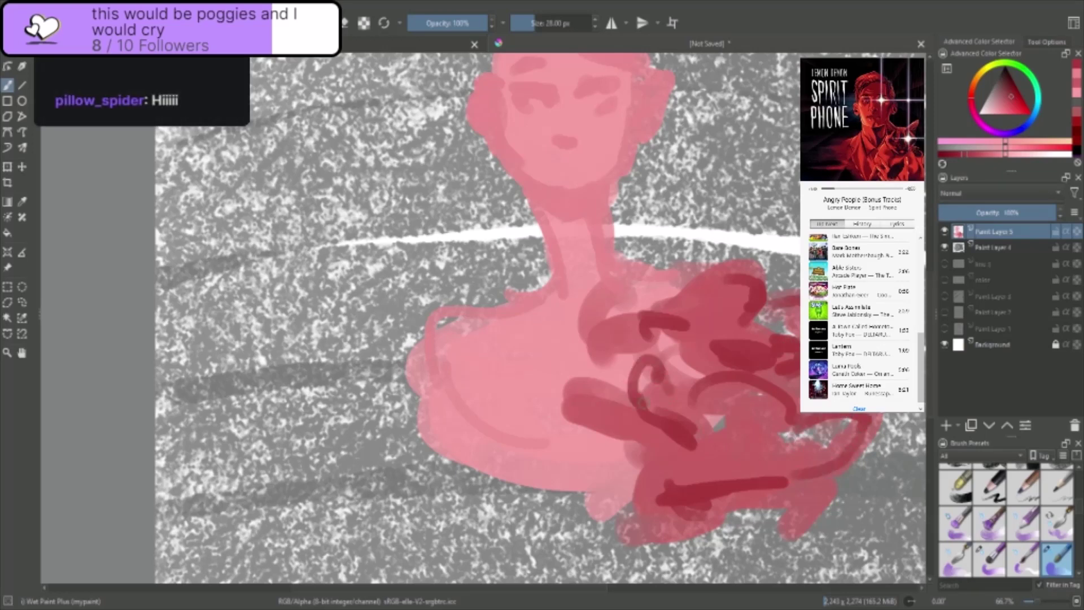
mouse_move(632, 309)
mouse_down()
mouse_move(609, 320)
mouse_move(629, 377)
mouse_up()
mouse_move(602, 377)
mouse_down()
mouse_move(587, 381)
mouse_move(599, 432)
mouse_up()
mouse_move(621, 477)
mouse_down()
mouse_move(687, 446)
mouse_move(677, 480)
mouse_up()
drag(660, 301, 721, 293)
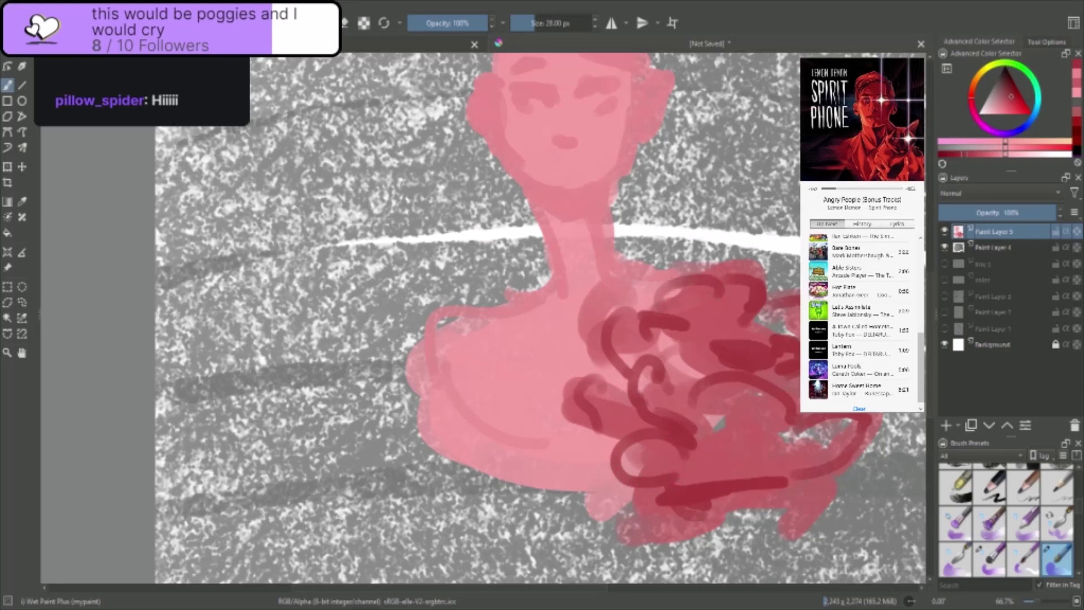
- Choose a muted darker pink and paint a short shadow stroke on the neck beneath the chin
drag(971, 157, 979, 158)
click(971, 155)
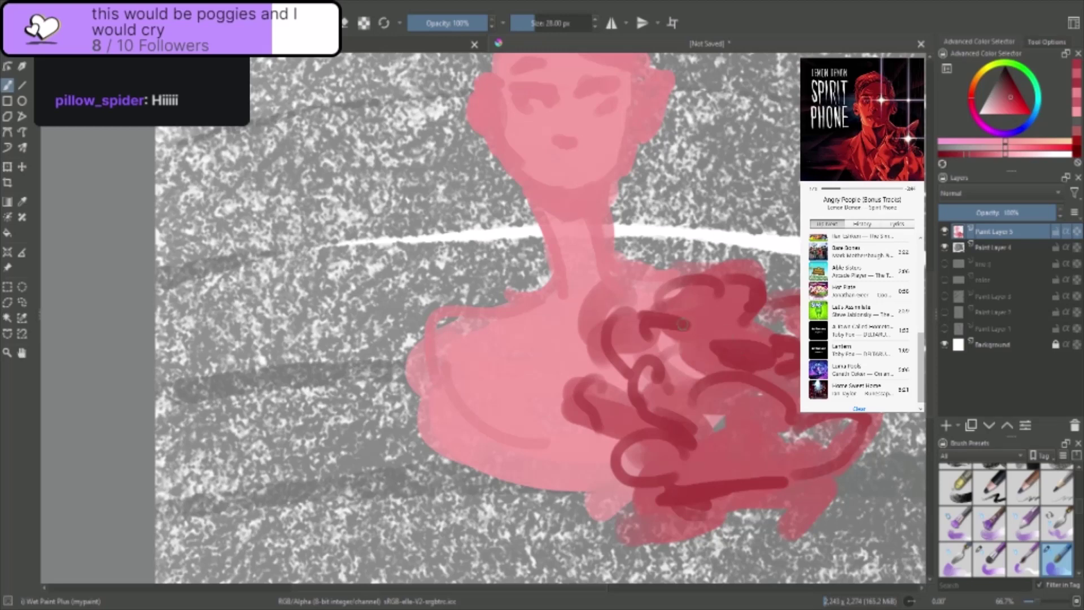
drag(682, 324, 684, 332)
scroll(930, 295, up, 3)
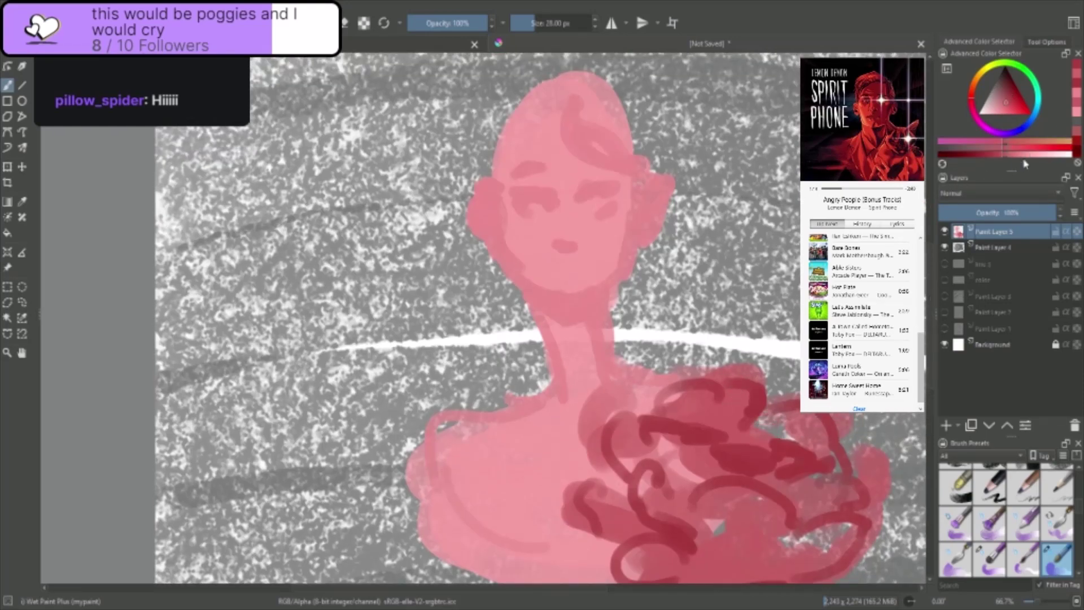
click(974, 152)
click(568, 303)
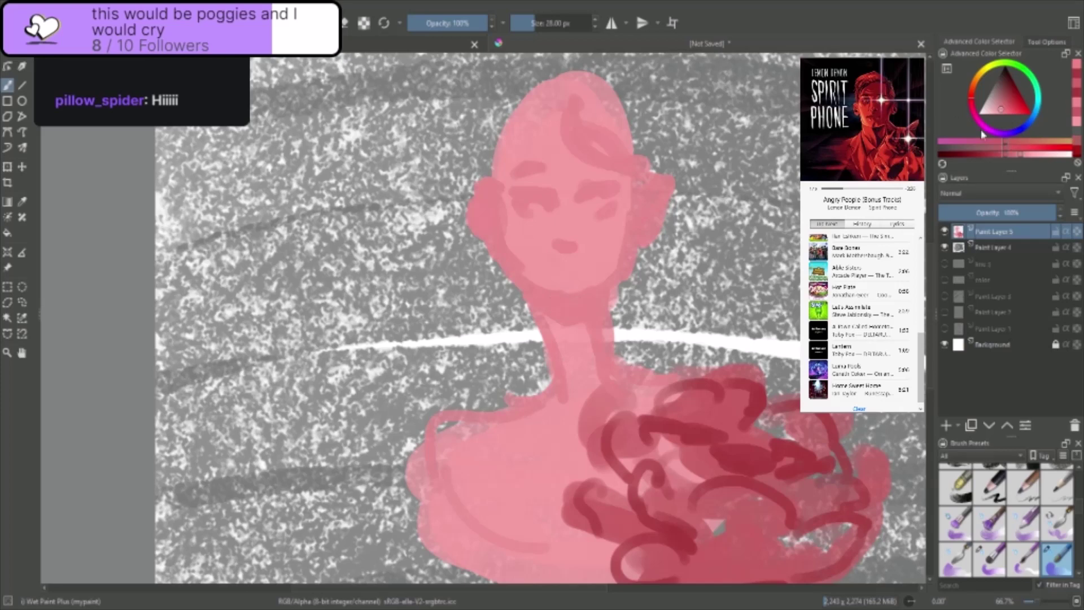
drag(586, 294, 581, 303)
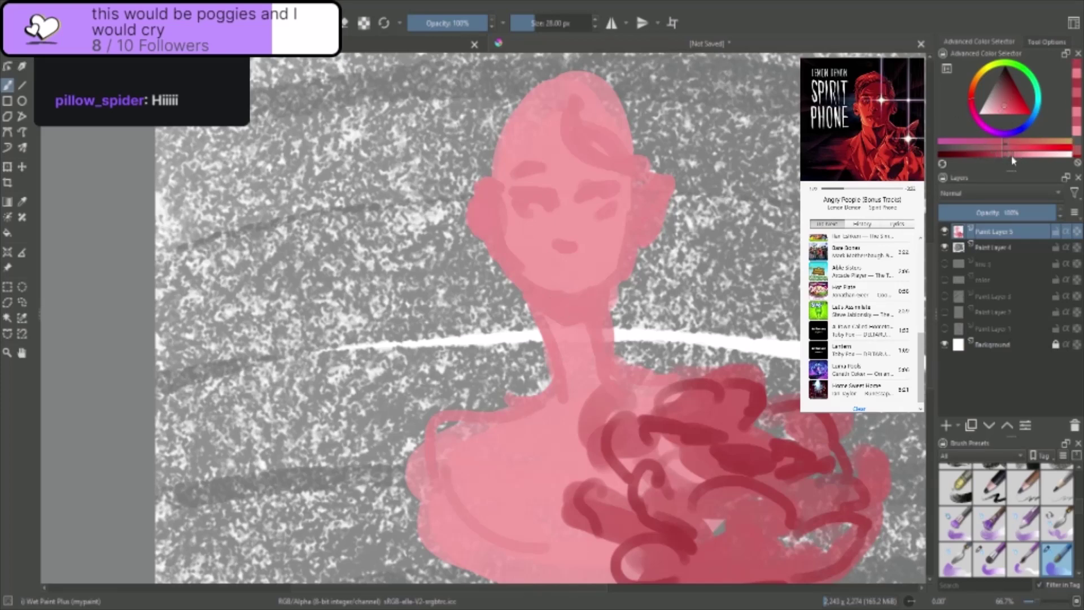
mouse_move(570, 293)
mouse_down()
mouse_move(589, 308)
mouse_move(556, 314)
mouse_up()
key(ctrl+z)
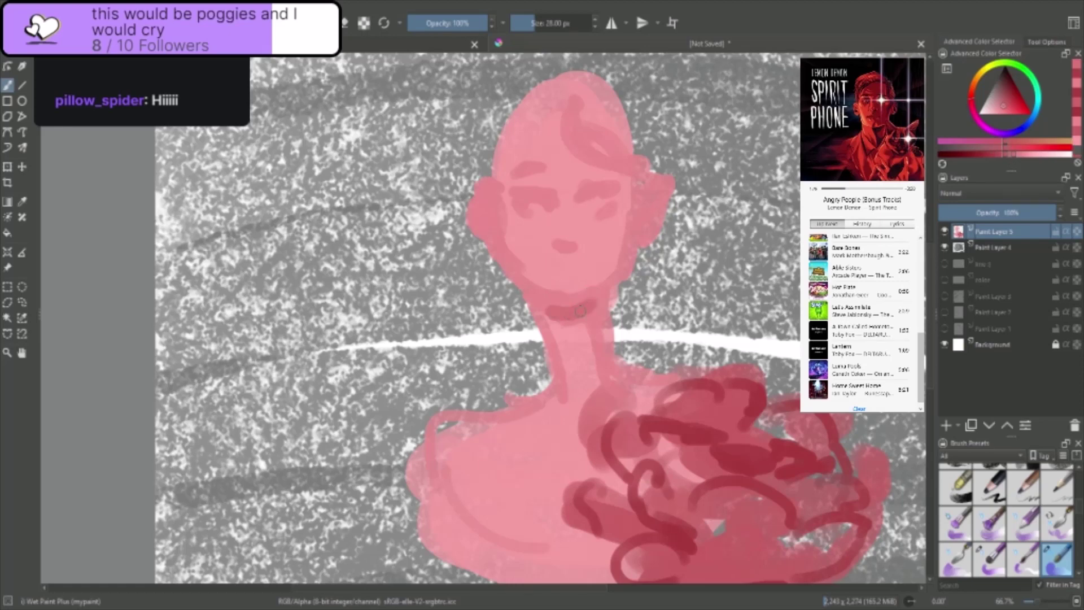
- Darken both eyes with short strokes and shade the jaw along one side of the face
mouse_move(585, 206)
mouse_down()
mouse_move(590, 195)
mouse_move(612, 193)
mouse_move(614, 203)
mouse_up()
drag(518, 199, 554, 201)
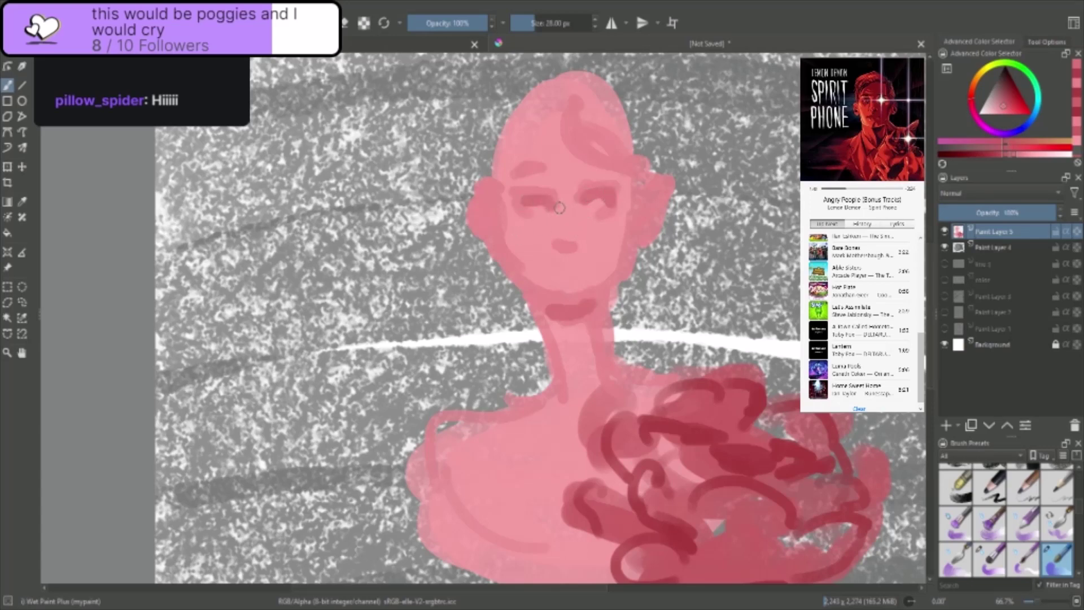
drag(488, 223, 534, 283)
- Paint a hair strand across the forehead and loose curling locks down both sides of the face
mouse_move(569, 100)
mouse_down()
mouse_move(629, 156)
mouse_move(654, 161)
mouse_up()
mouse_move(470, 261)
mouse_down()
mouse_move(449, 367)
mouse_move(480, 361)
mouse_up()
drag(675, 238, 669, 311)
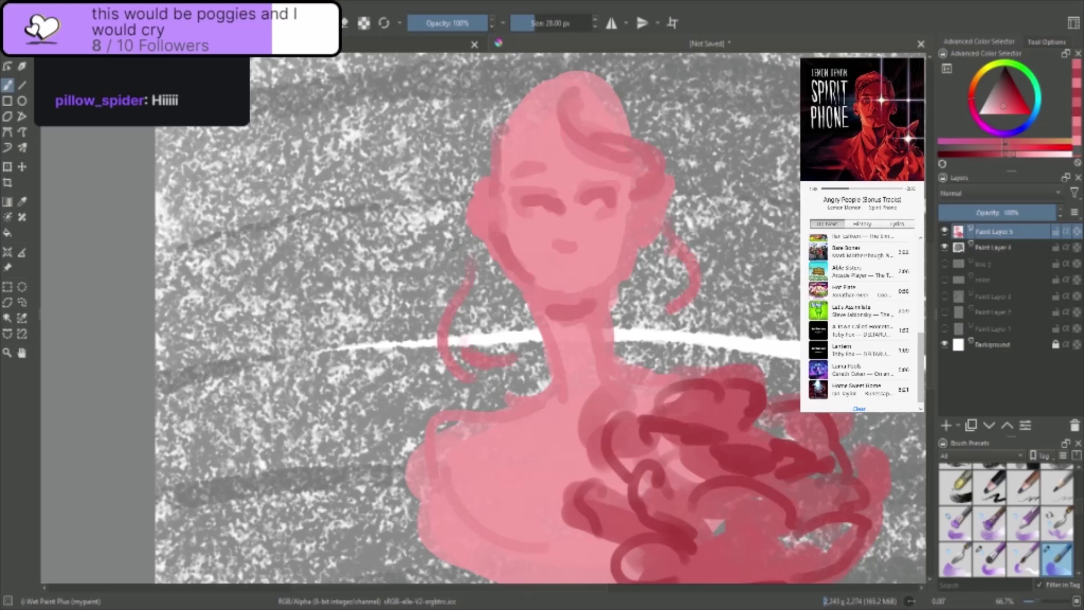
drag(439, 273, 470, 303)
mouse_move(674, 179)
mouse_down()
mouse_move(718, 225)
mouse_move(713, 270)
mouse_up()
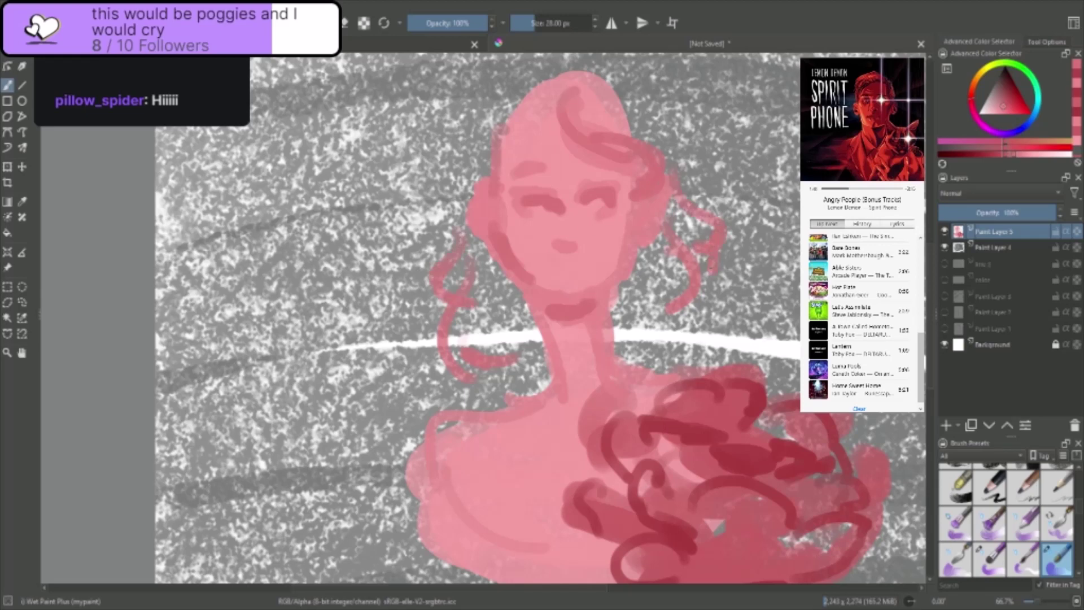
drag(678, 214, 711, 228)
drag(638, 275, 608, 322)
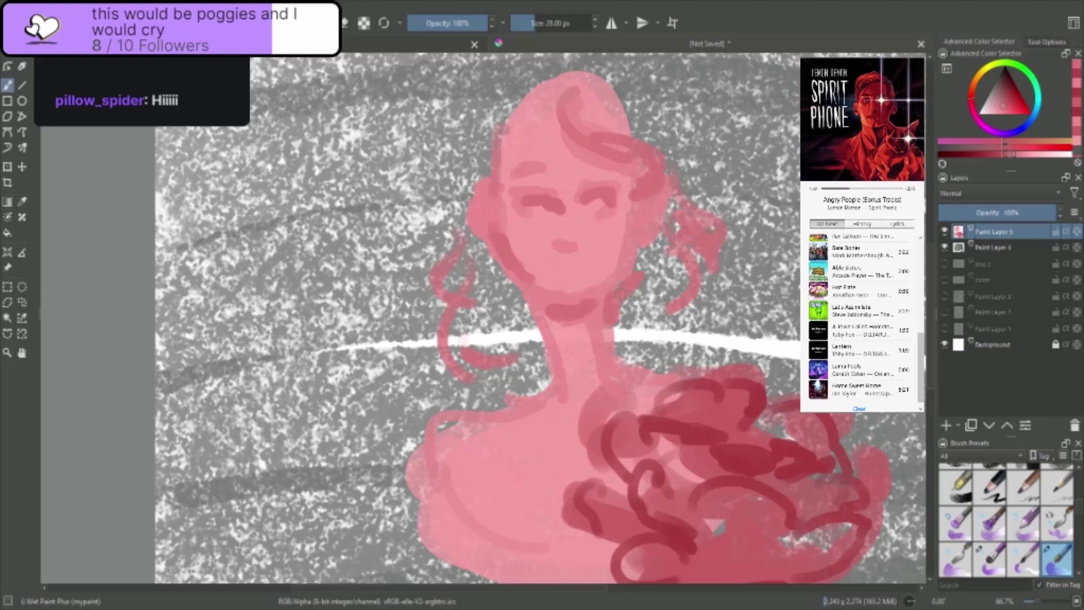
- Sweep hair arcs over the crown and thicken the curls at the temple and beside the neck
drag(517, 313, 530, 337)
mouse_move(508, 128)
mouse_down()
mouse_move(502, 148)
mouse_move(460, 159)
mouse_up()
mouse_move(495, 161)
mouse_down()
mouse_move(522, 110)
mouse_move(559, 92)
mouse_move(594, 127)
mouse_move(683, 110)
mouse_move(669, 184)
mouse_move(712, 204)
mouse_up()
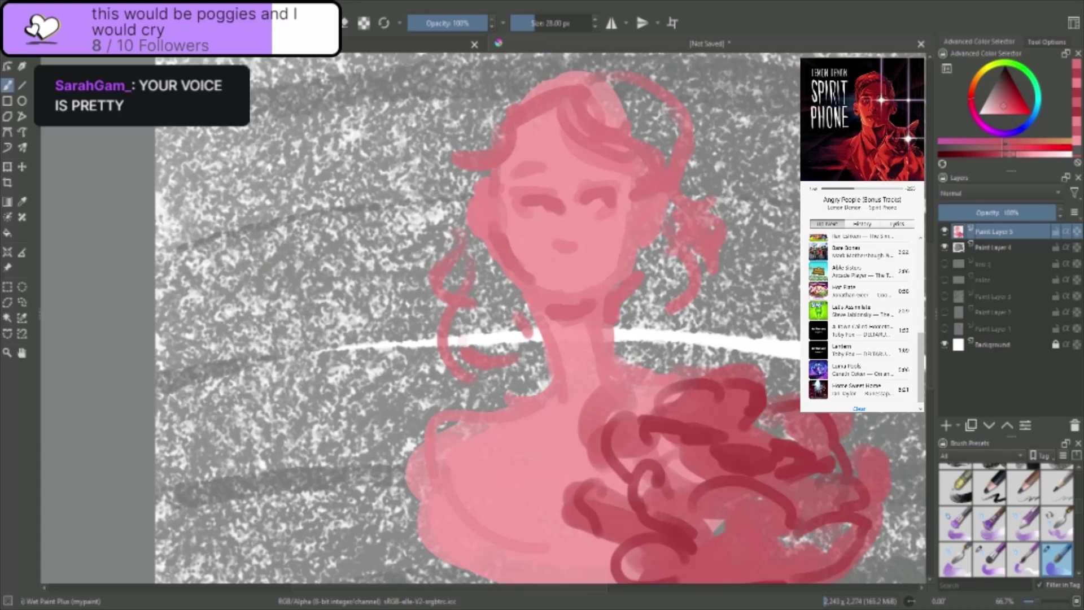
mouse_move(492, 99)
mouse_down()
mouse_move(472, 142)
mouse_move(475, 189)
mouse_move(485, 195)
mouse_up()
mouse_move(491, 267)
mouse_down()
mouse_move(523, 323)
mouse_move(508, 350)
mouse_move(480, 327)
mouse_move(477, 288)
mouse_move(446, 277)
mouse_up()
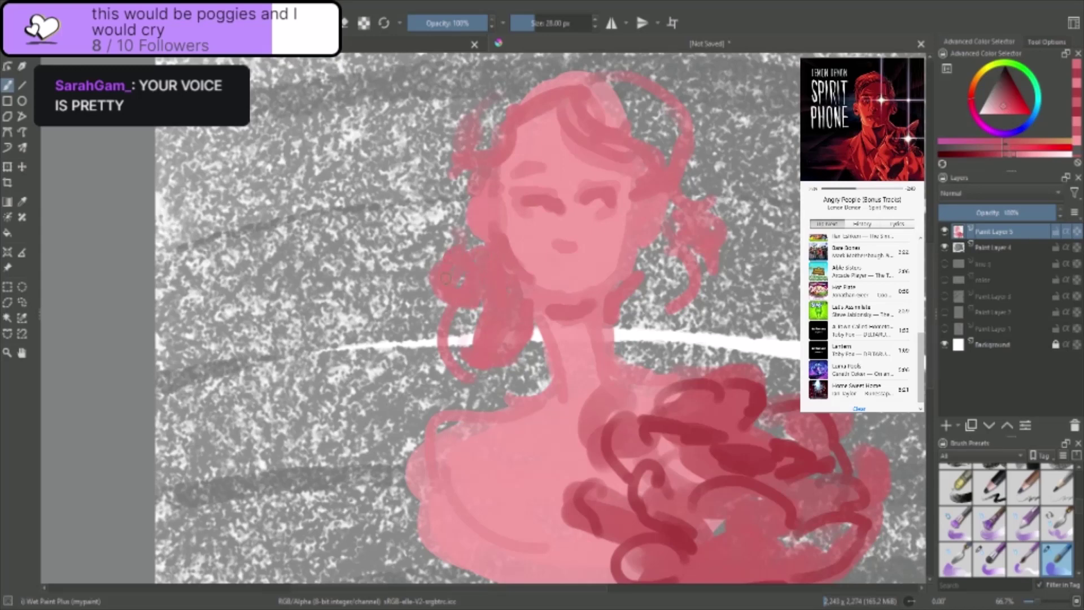
- Fill in the hair beside the jaw and across the crown, and extend it down along the neck
drag(633, 279, 657, 203)
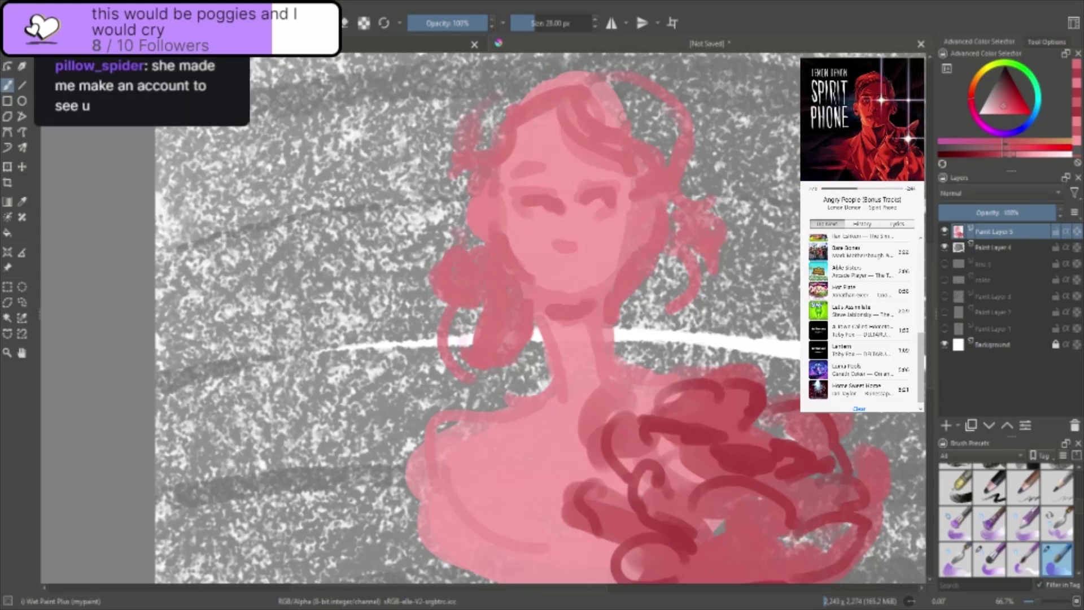
mouse_move(629, 128)
mouse_down()
mouse_move(599, 90)
mouse_move(525, 85)
mouse_move(484, 120)
mouse_up()
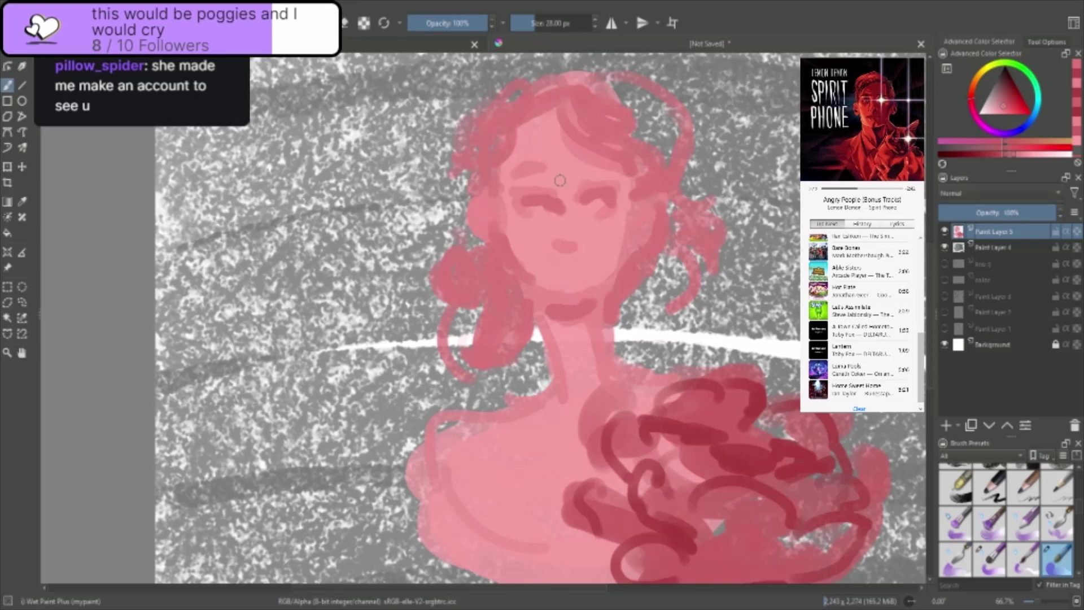
drag(528, 309, 539, 323)
mouse_move(545, 384)
mouse_down()
mouse_move(531, 396)
mouse_move(534, 335)
mouse_up()
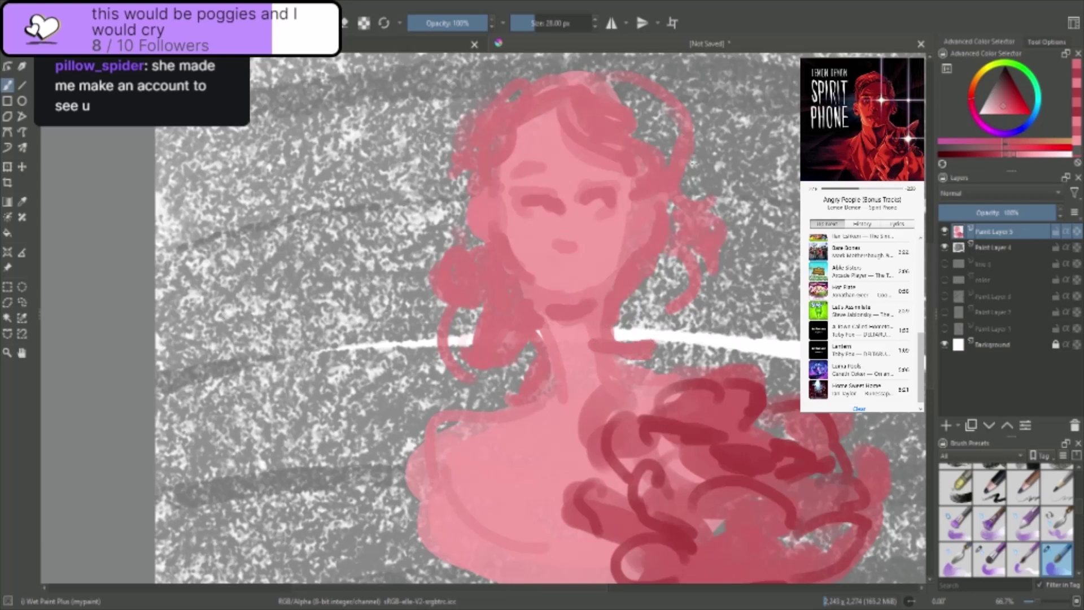
- Choose a deeper red and paint shadows along the jaw and under the chin, plus a stroke on the flower mass
click(994, 153)
drag(611, 306, 609, 300)
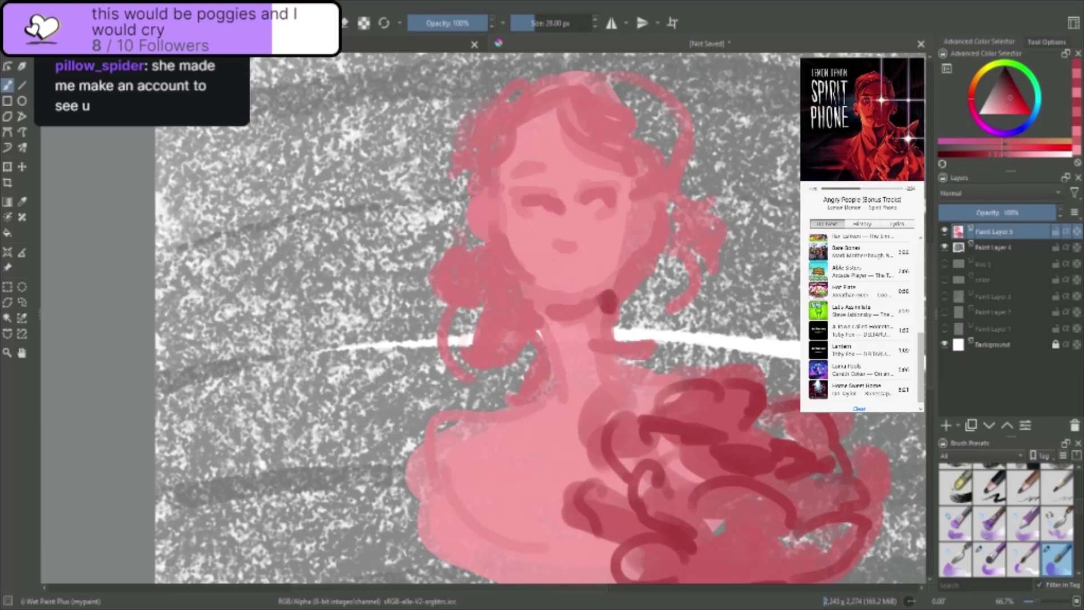
key(ctrl+z)
click(1003, 158)
mouse_move(514, 283)
mouse_down()
mouse_move(531, 306)
mouse_move(597, 296)
mouse_move(614, 280)
mouse_up()
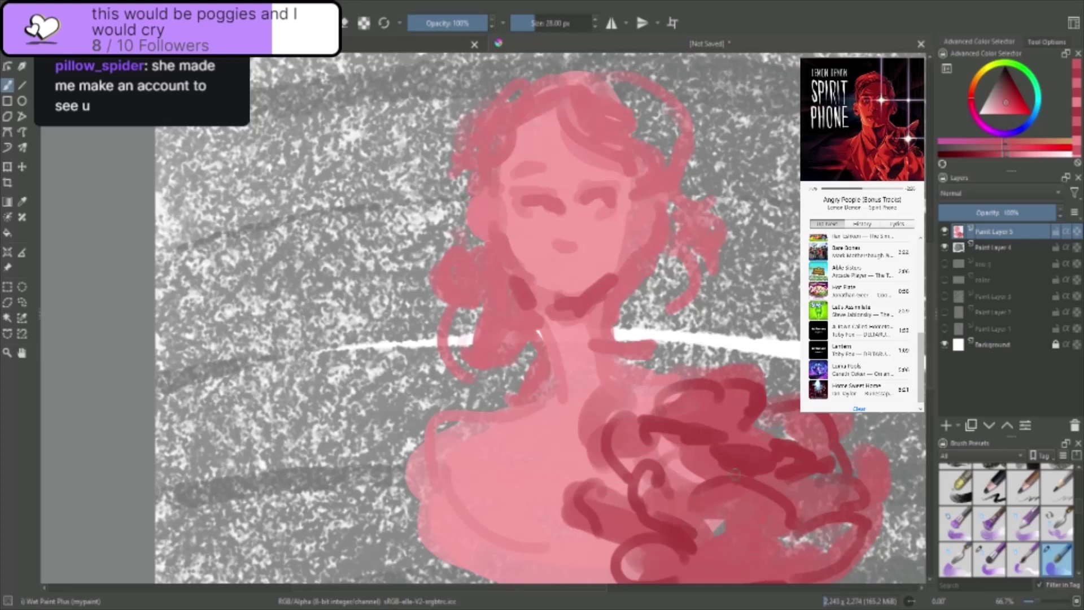
mouse_move(675, 452)
mouse_down()
mouse_move(661, 449)
mouse_move(667, 456)
mouse_move(671, 427)
mouse_up()
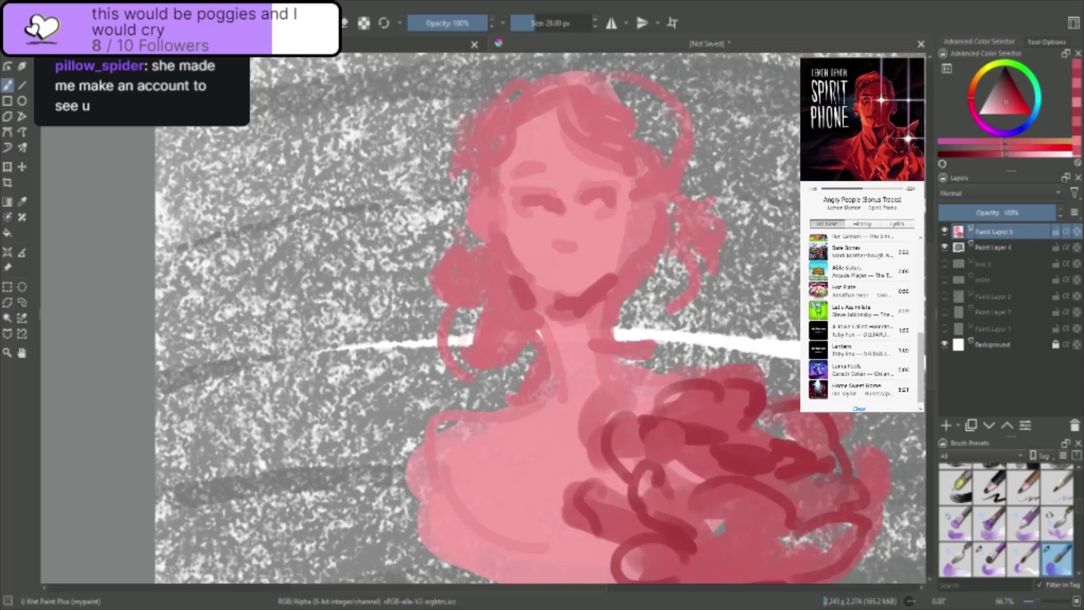
- Switch to the Basic-3 Flow brush and add a new top paint layer, with a dark red as the colour
key(slash)
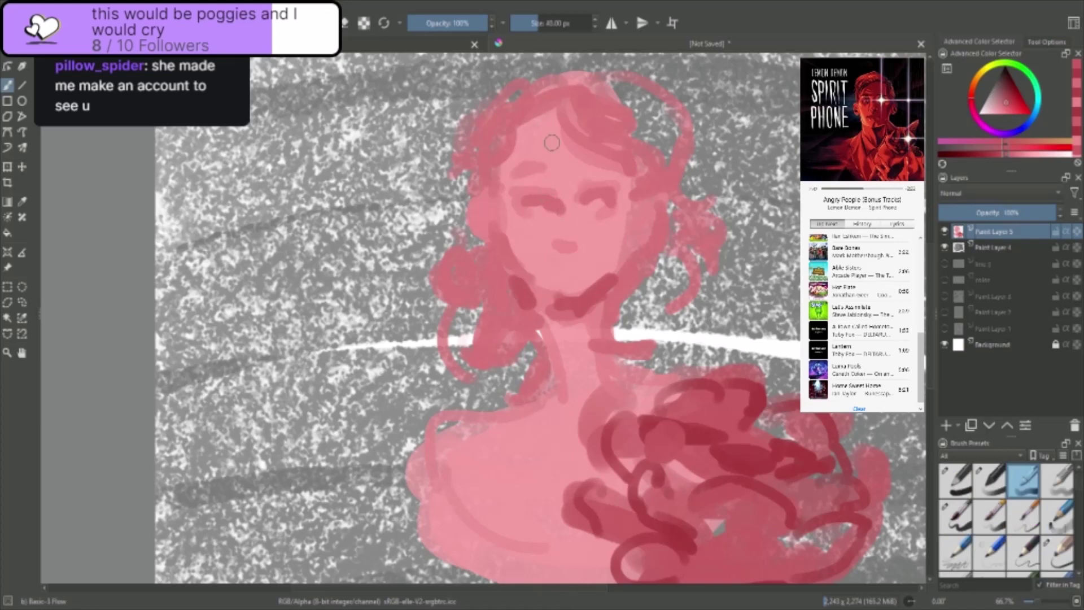
click(946, 425)
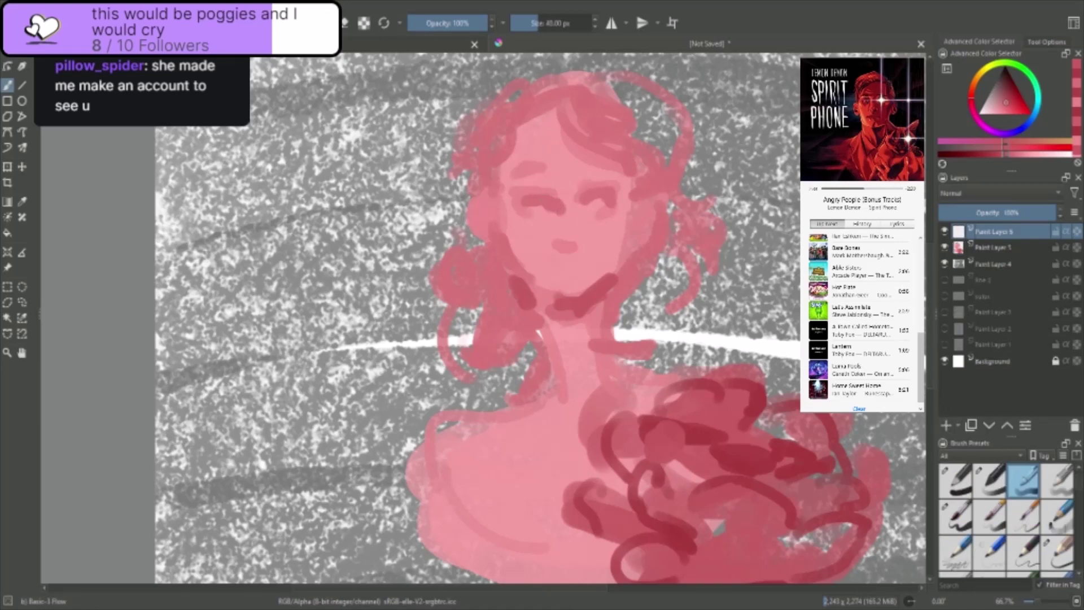
click(995, 153)
drag(964, 154, 964, 156)
click(971, 155)
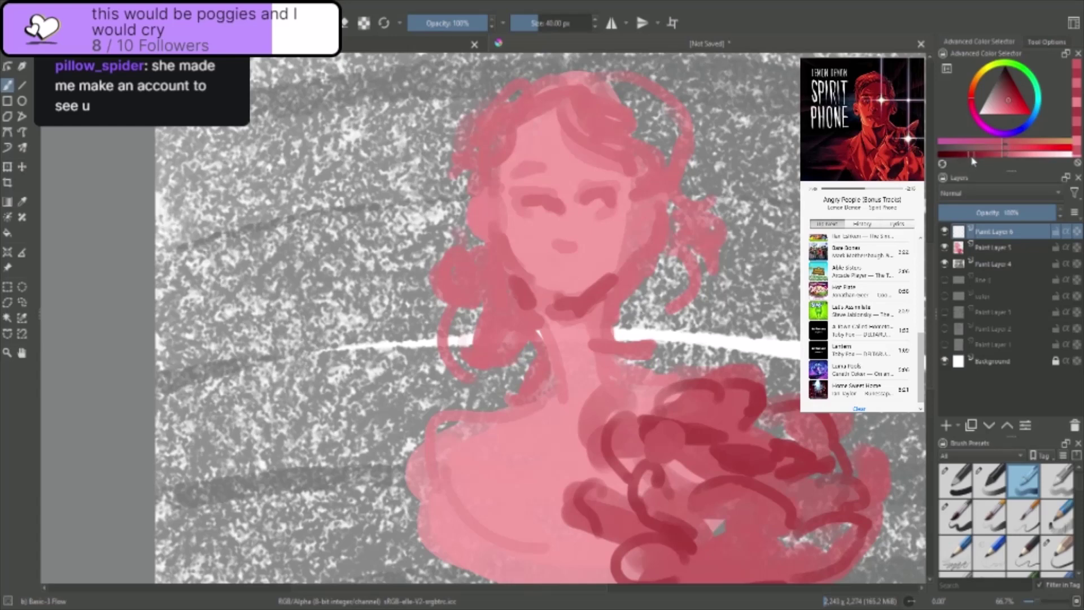
- Reduce the brush size to 10 px and draw dark red upper eyelid lines over both eyes
click(520, 198)
key(ctrl+z)
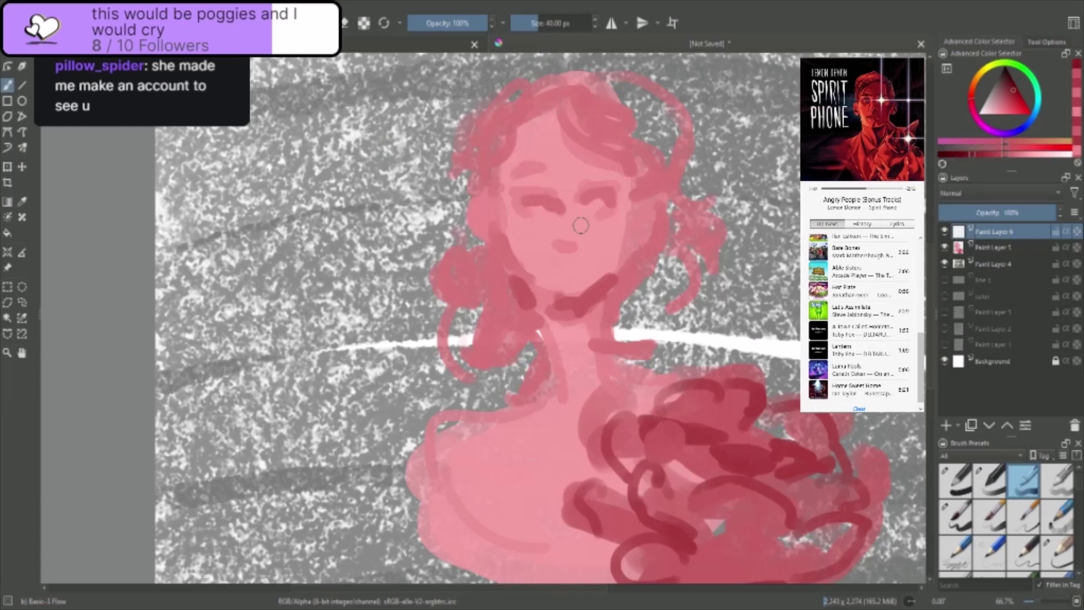
mouse_move(577, 206)
mouse_down()
mouse_move(548, 198)
mouse_move(564, 201)
mouse_up()
key(bracketleft)
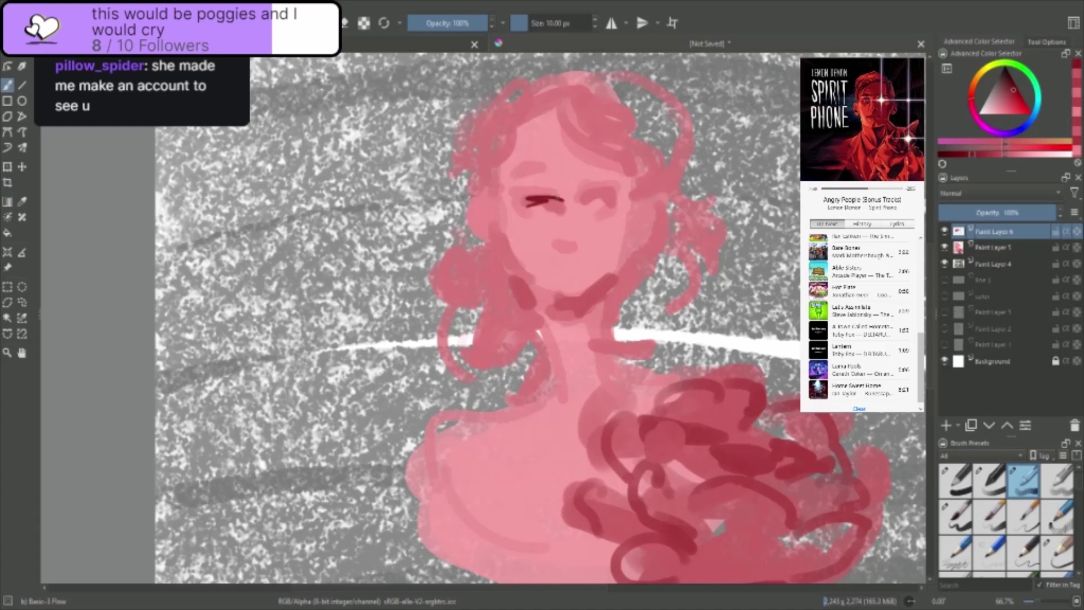
key(ctrl+z)
key(ctrl+z)
mouse_move(544, 195)
mouse_down()
mouse_move(553, 205)
mouse_move(529, 203)
mouse_move(583, 206)
mouse_up()
key(ctrl+z)
key(ctrl+z)
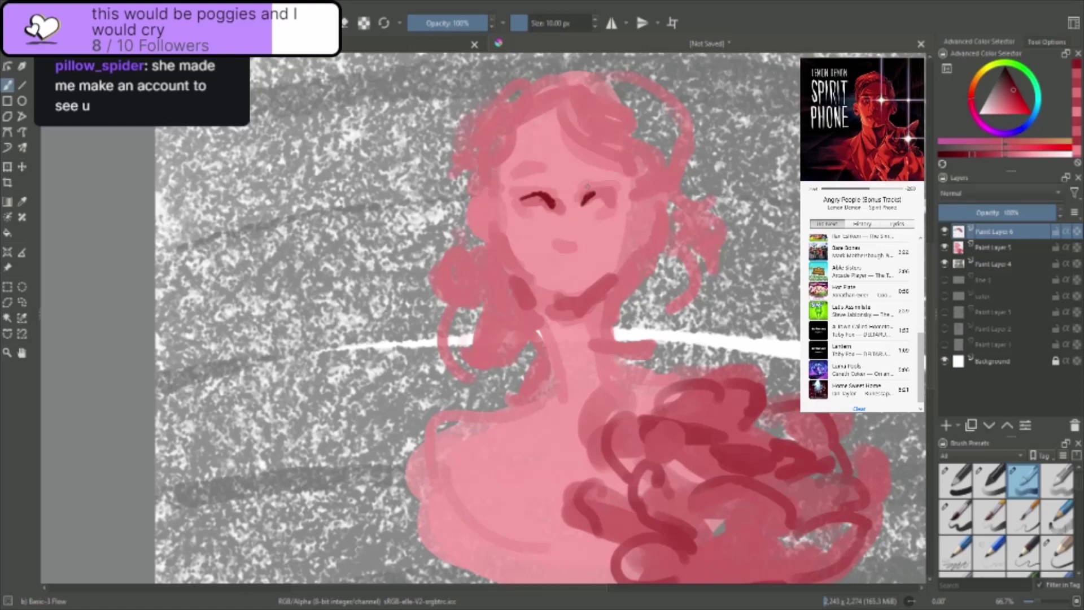
scroll(562, 173, up, 3)
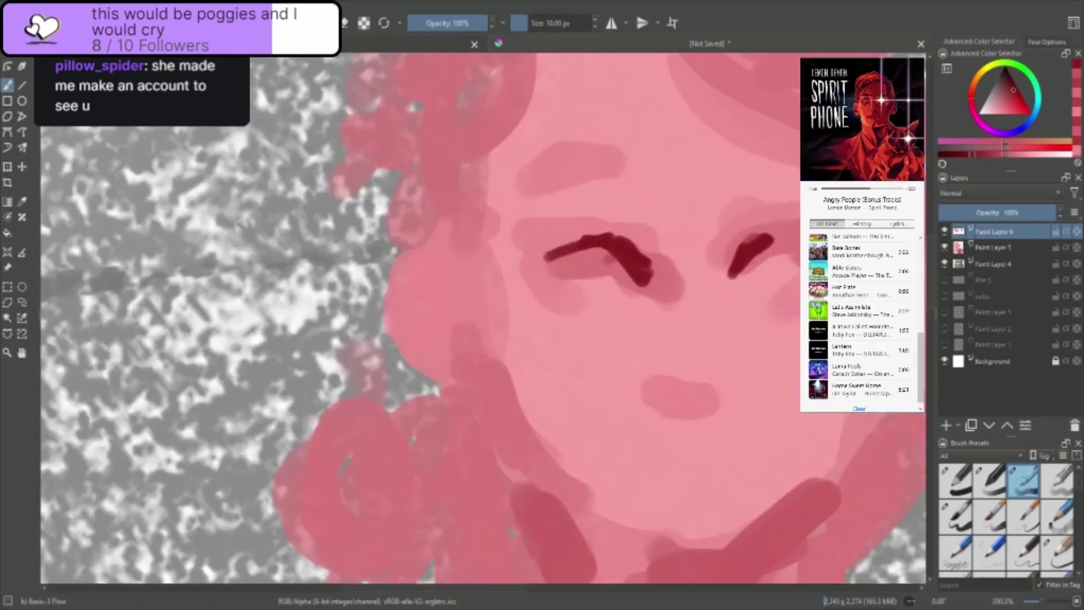
mouse_move(734, 276)
mouse_down()
mouse_move(751, 249)
mouse_move(799, 240)
mouse_up()
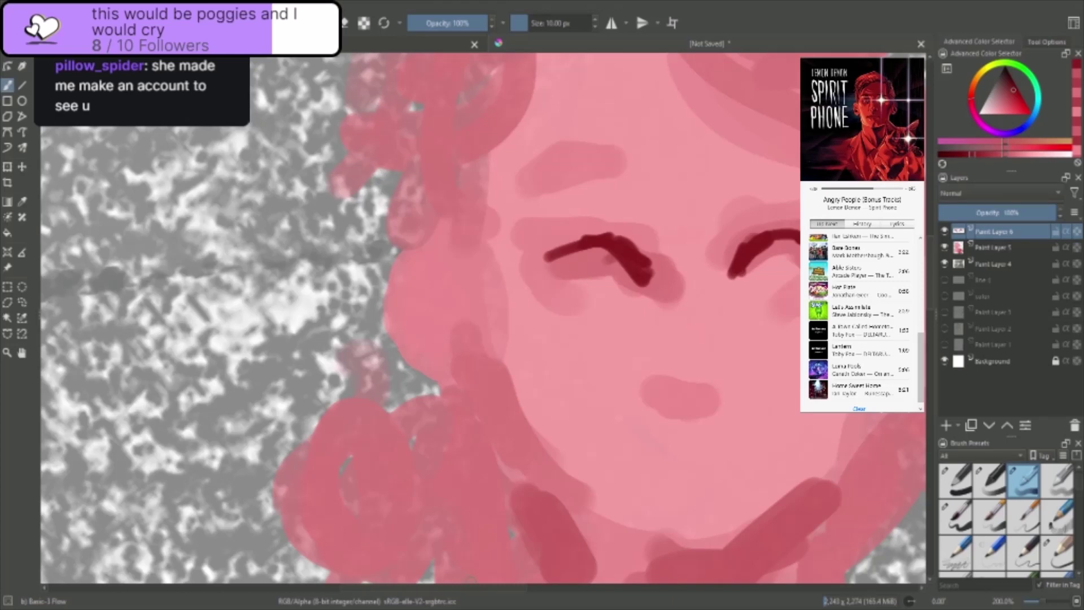
- Draw the irises, lower lids and eyebrows in dark red, and line the underside of the nose
mouse_move(771, 287)
mouse_down()
mouse_move(789, 276)
mouse_move(754, 264)
mouse_move(768, 251)
mouse_up()
mouse_move(598, 262)
mouse_down()
mouse_move(616, 255)
mouse_move(602, 256)
mouse_up()
drag(599, 296, 630, 294)
mouse_move(698, 403)
mouse_down()
mouse_move(652, 394)
mouse_move(709, 402)
mouse_move(722, 391)
mouse_up()
mouse_move(724, 212)
mouse_down()
mouse_move(751, 172)
mouse_move(799, 174)
mouse_up()
mouse_move(618, 206)
mouse_down()
mouse_move(635, 208)
mouse_move(551, 196)
mouse_move(621, 188)
mouse_move(639, 203)
mouse_up()
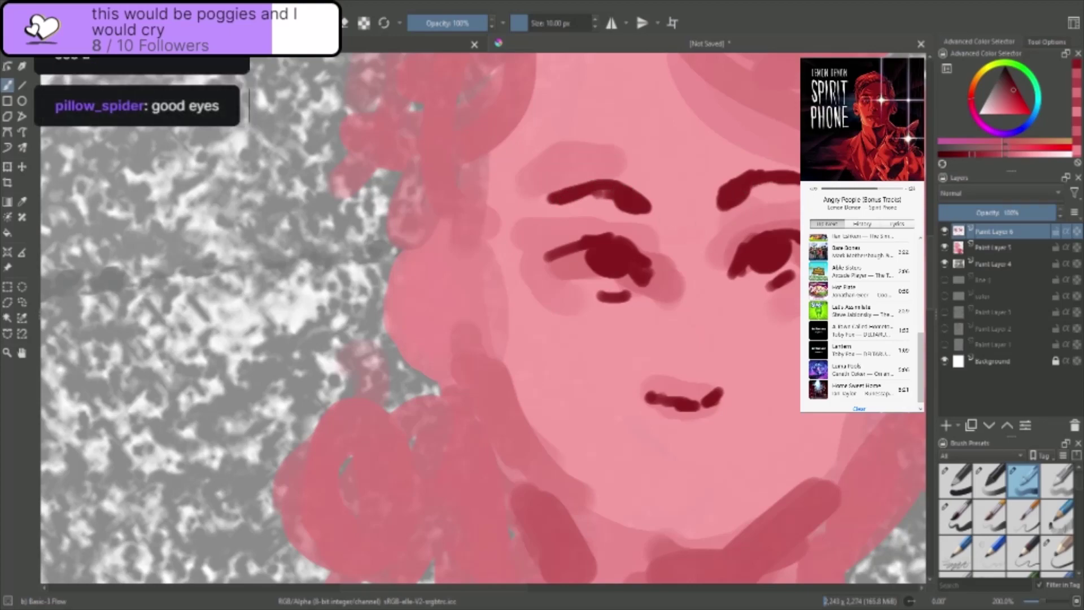
- Outline both ears in dark red with curved strokes at the sides of the head
scroll(835, 282, down, 3)
scroll(790, 517, up, 1)
drag(491, 588, 565, 589)
scroll(690, 195, up, 1)
scroll(644, 147, down, 3)
scroll(637, 73, up, 4)
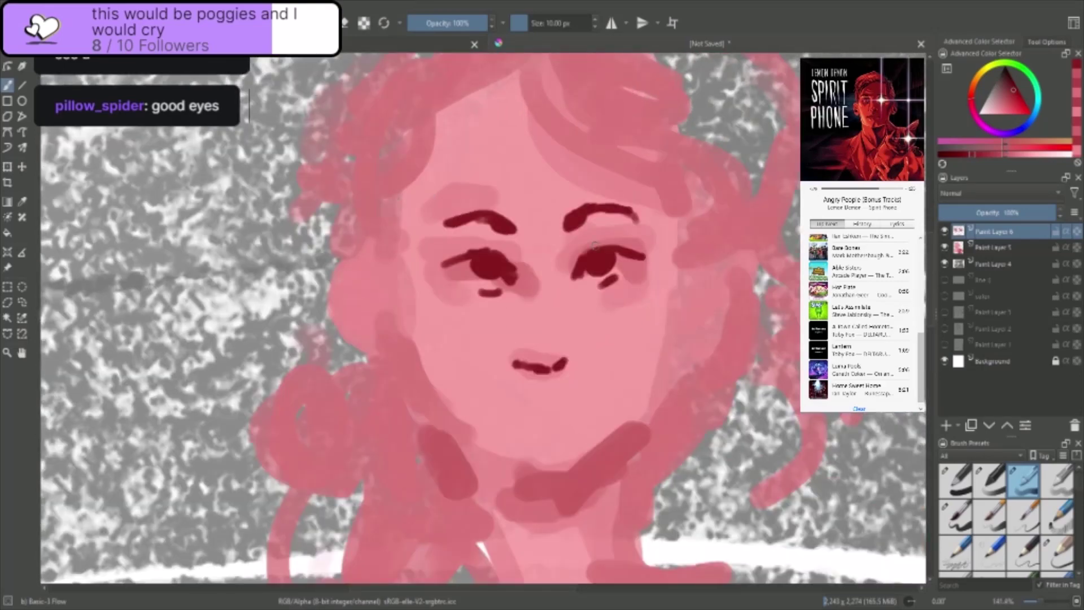
drag(699, 221, 720, 334)
key(ctrl+z)
mouse_move(372, 260)
mouse_down()
mouse_move(335, 309)
mouse_move(417, 368)
mouse_up()
mouse_move(700, 231)
mouse_down()
mouse_move(742, 295)
mouse_move(701, 369)
mouse_up()
- Line the jaw, chin and sides of the face, and draw a small mouth below the nose
mouse_move(551, 475)
mouse_down()
mouse_move(579, 468)
mouse_move(643, 418)
mouse_move(664, 347)
mouse_up()
drag(672, 226, 675, 322)
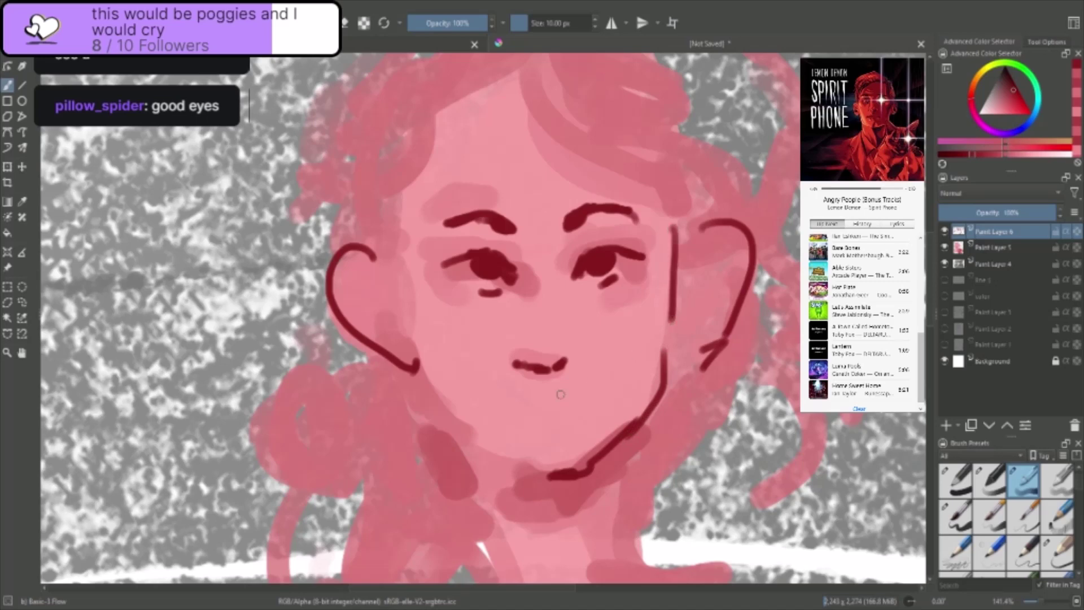
mouse_move(387, 274)
mouse_down()
mouse_move(451, 421)
mouse_move(551, 473)
mouse_up()
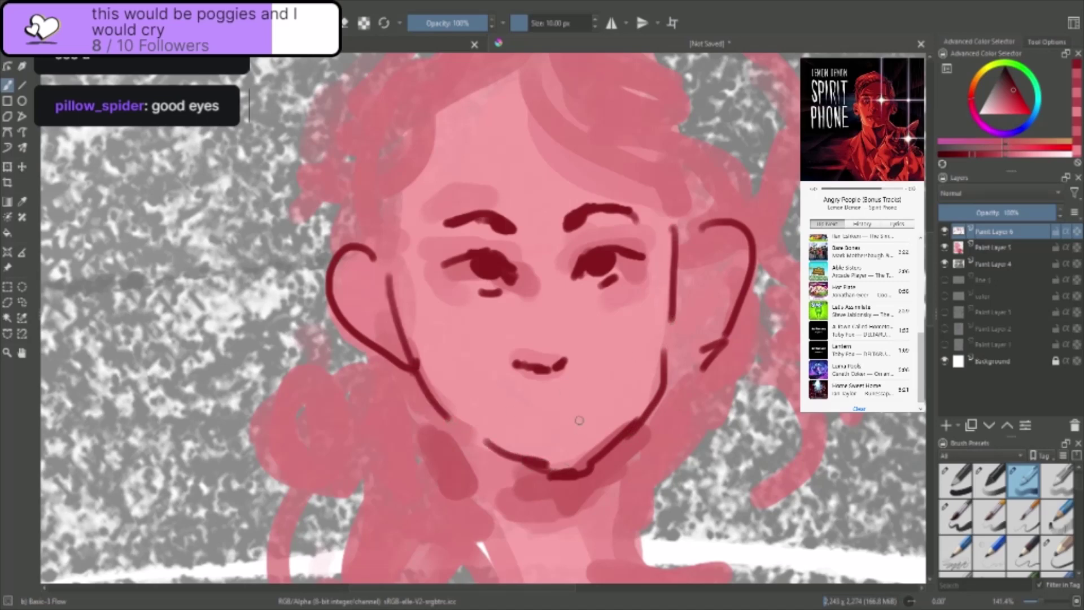
mouse_move(532, 421)
mouse_down()
mouse_move(580, 410)
mouse_move(515, 433)
mouse_up()
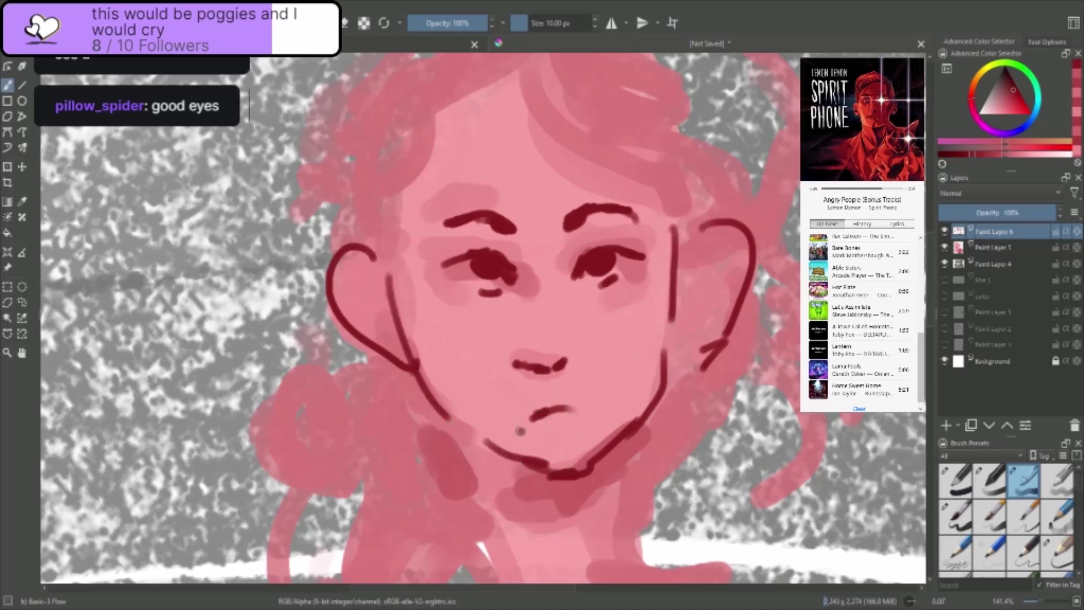
mouse_move(587, 414)
mouse_down()
mouse_move(596, 417)
mouse_move(568, 433)
mouse_up()
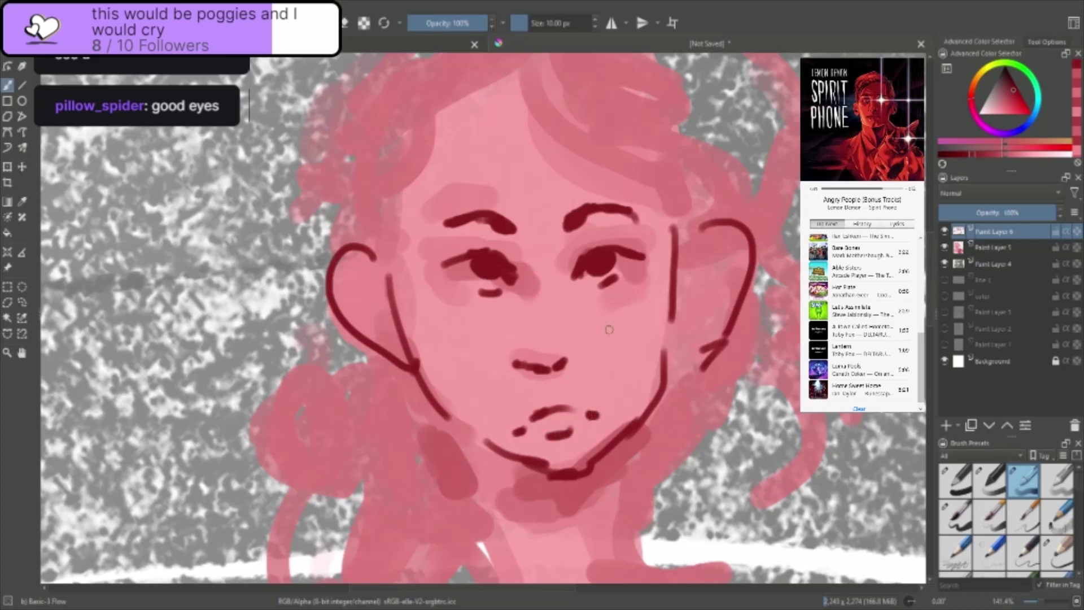
- Draw dark red hair lines from the parting across the forehead to the ear and down the opposite temple
drag(511, 86, 689, 230)
key(ctrl+z)
drag(528, 75, 693, 241)
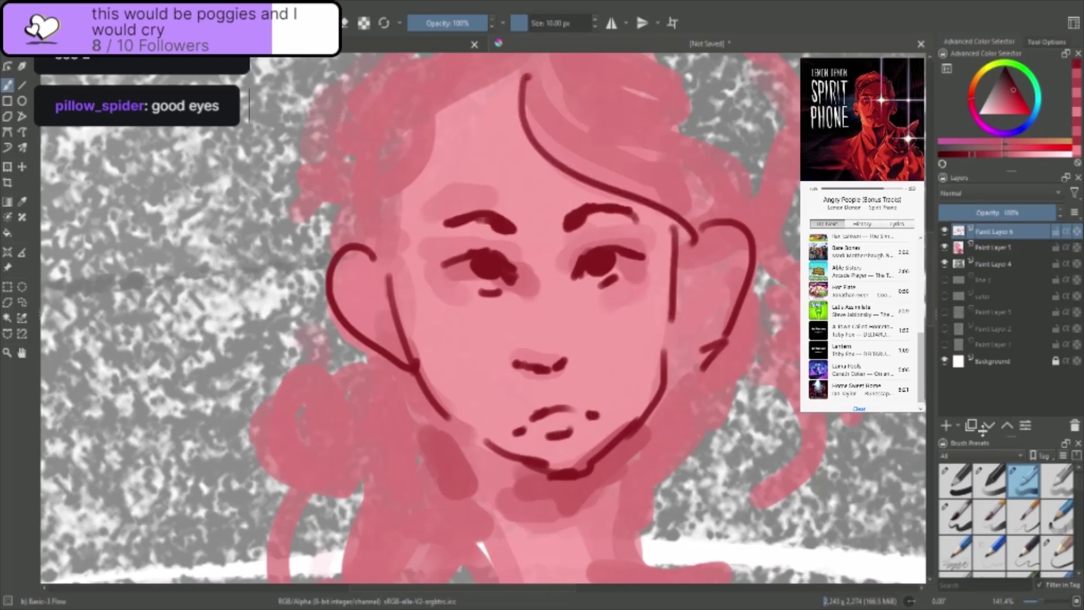
drag(930, 308, 935, 284)
scroll(933, 284, down, 3)
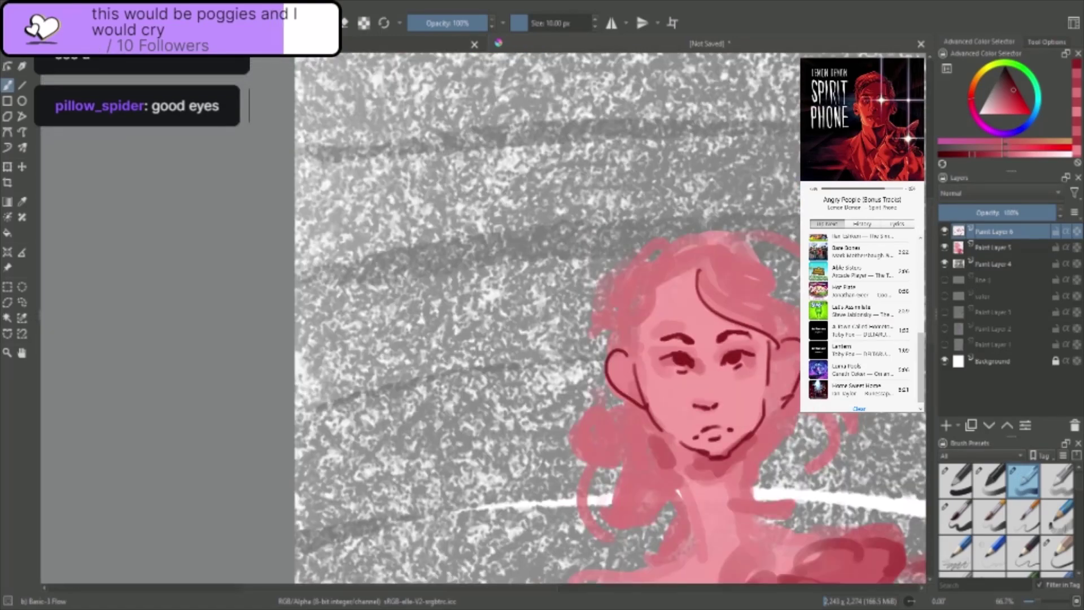
scroll(610, 316, down, 1)
scroll(893, 309, up, 2)
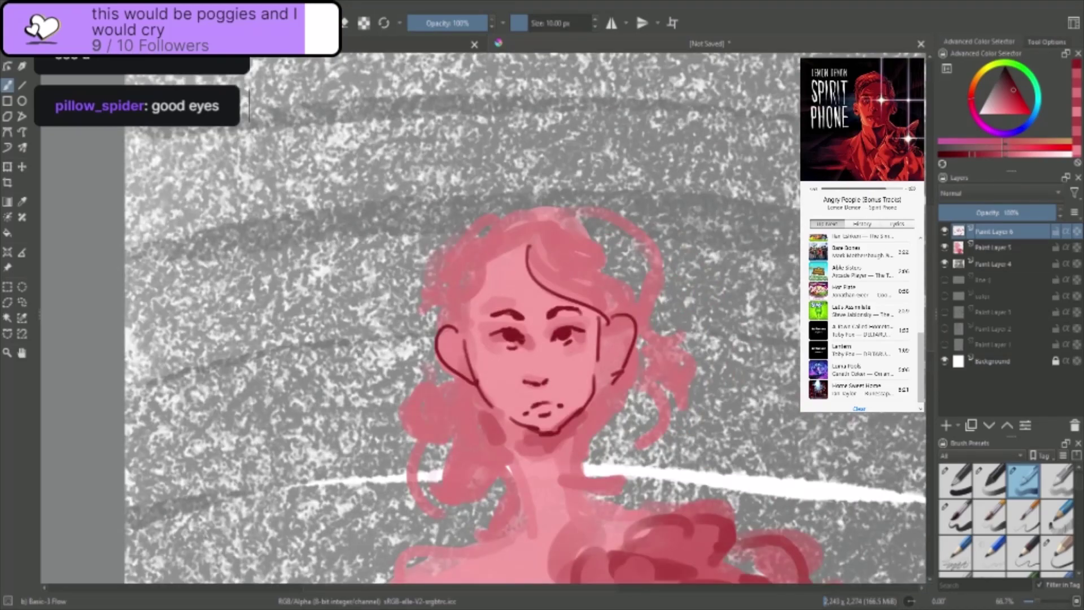
drag(527, 224, 525, 281)
drag(500, 231, 460, 305)
key(ctrl+z)
drag(479, 250, 456, 322)
- Draw both sides of the neck in dark red, curving one line out along the shoulder
mouse_move(484, 408)
mouse_down()
mouse_move(521, 494)
mouse_move(530, 505)
mouse_move(511, 436)
mouse_move(536, 501)
mouse_up()
key(ctrl+z)
mouse_move(595, 409)
mouse_down()
mouse_move(582, 484)
mouse_move(672, 497)
mouse_up()
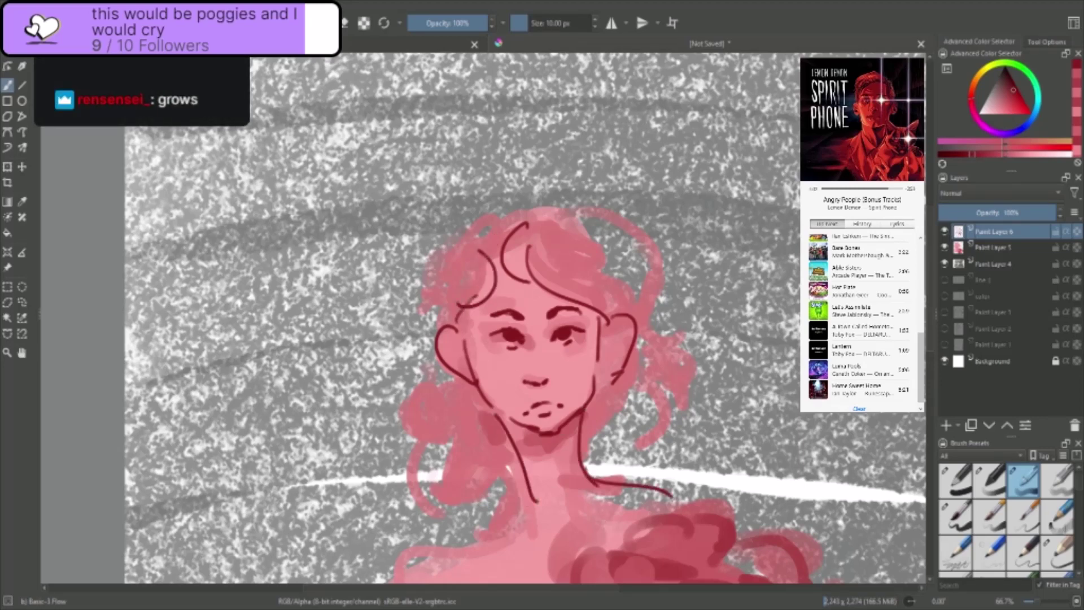
- Undo the last lines drawn for the neck and shoulder
key(ctrl+z)
key(ctrl+z)
key(ctrl+z)
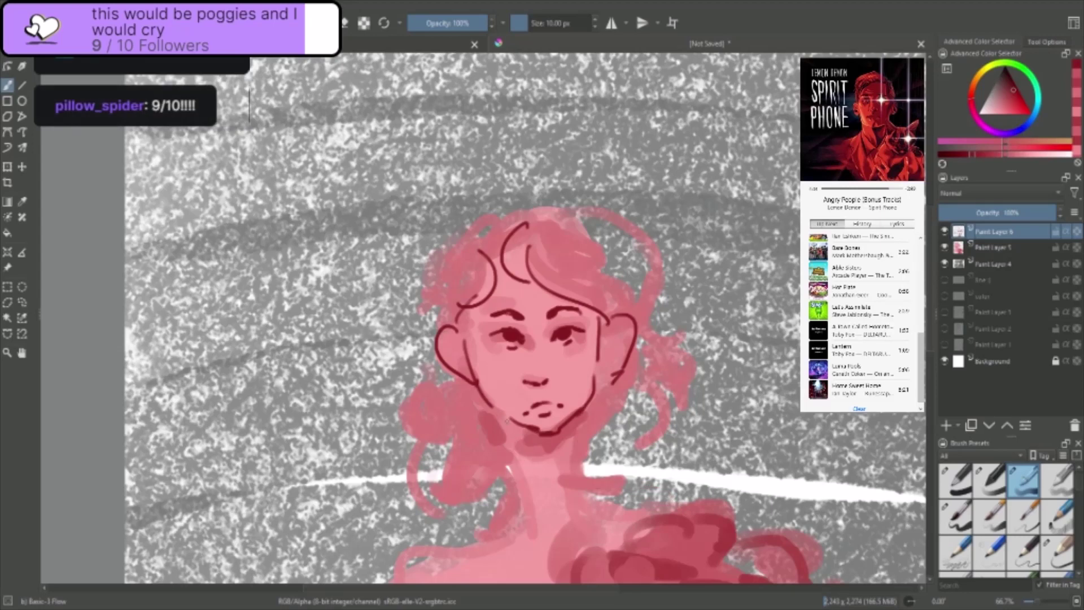
- Try long curved dark red lines for both sides of the neck, flowing out along both shoulders
drag(505, 418, 526, 518)
mouse_move(574, 422)
mouse_down()
mouse_move(603, 490)
mouse_move(672, 480)
mouse_up()
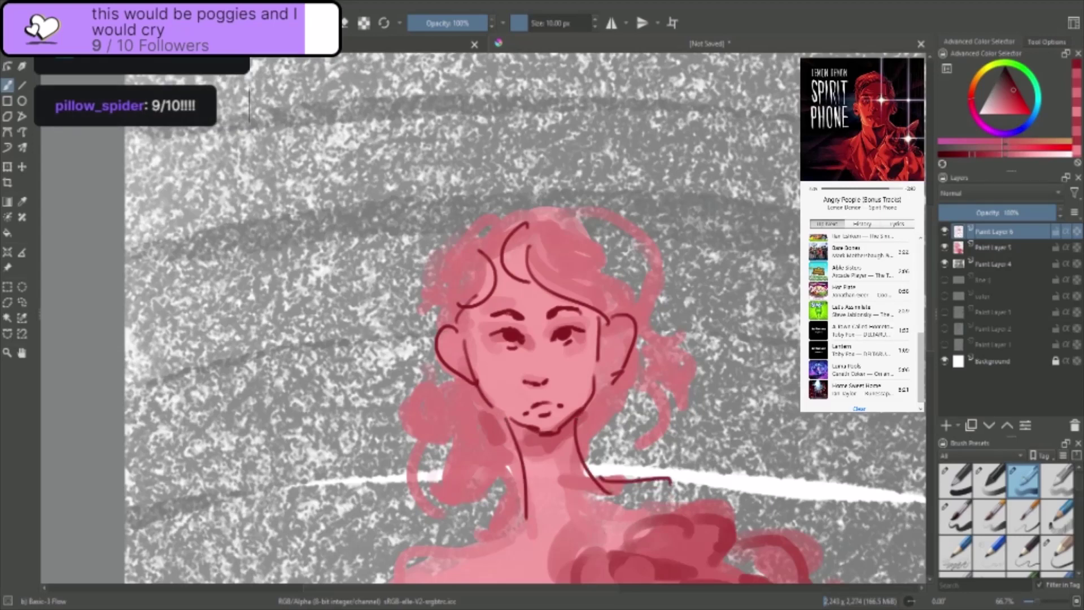
drag(523, 498, 405, 559)
scroll(412, 272, down, 2)
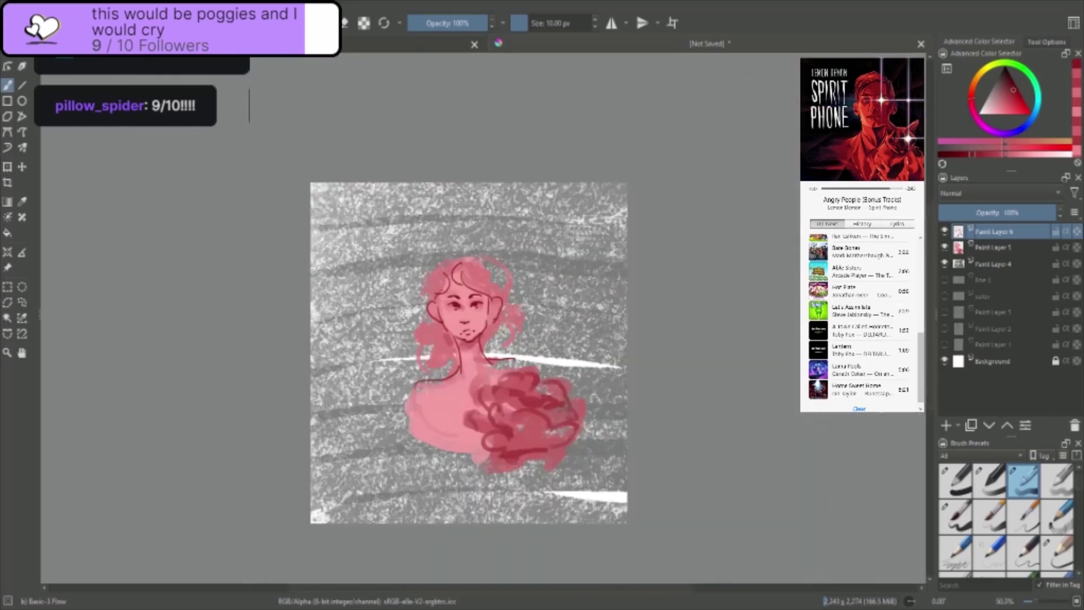
scroll(582, 425, up, 1)
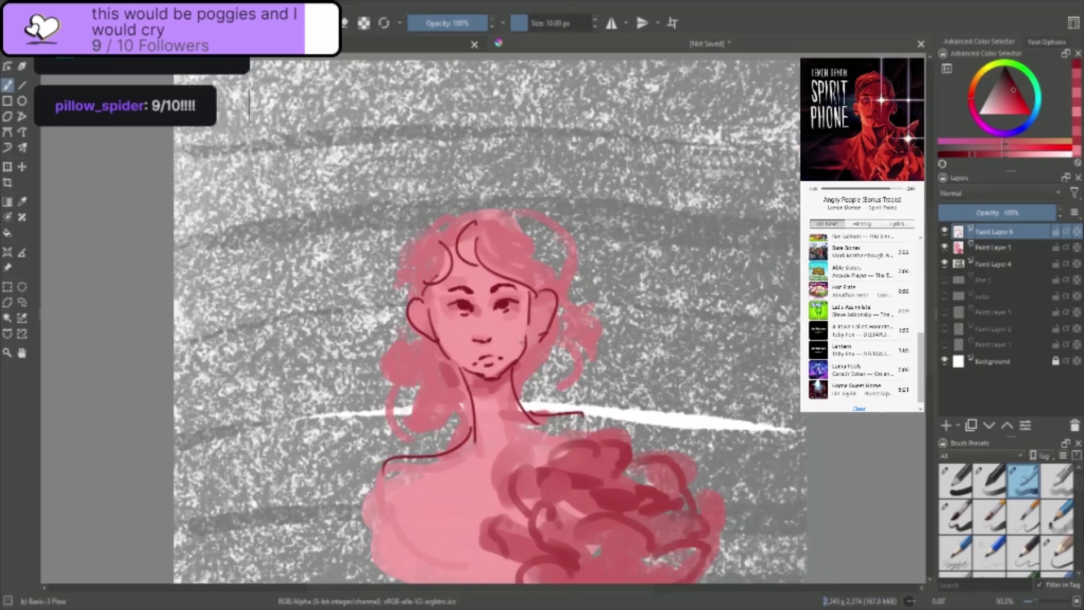
key(ctrl+z)
key(ctrl+z)
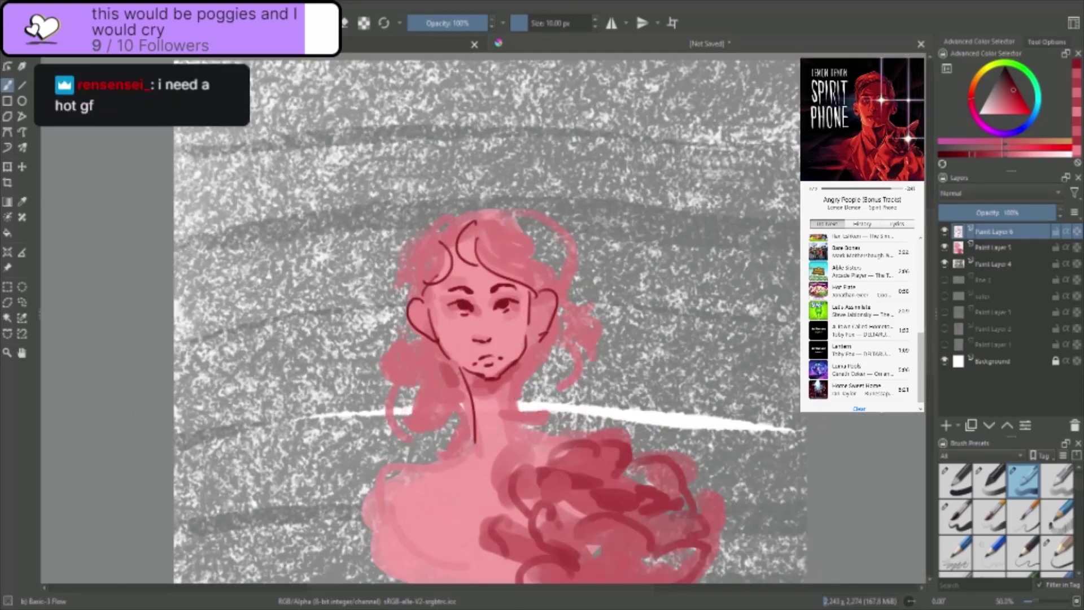
key(ctrl+z)
- Try short, nearly straight dark red lines for both sides of the neck
drag(458, 365, 471, 417)
drag(513, 365, 519, 420)
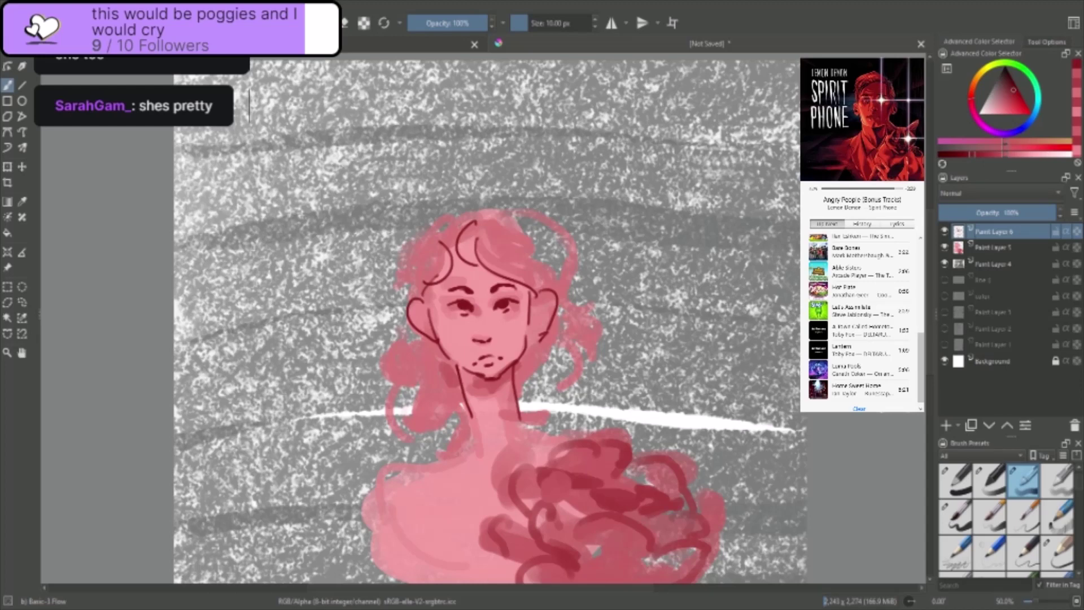
key(ctrl+z)
key(ctrl+z)
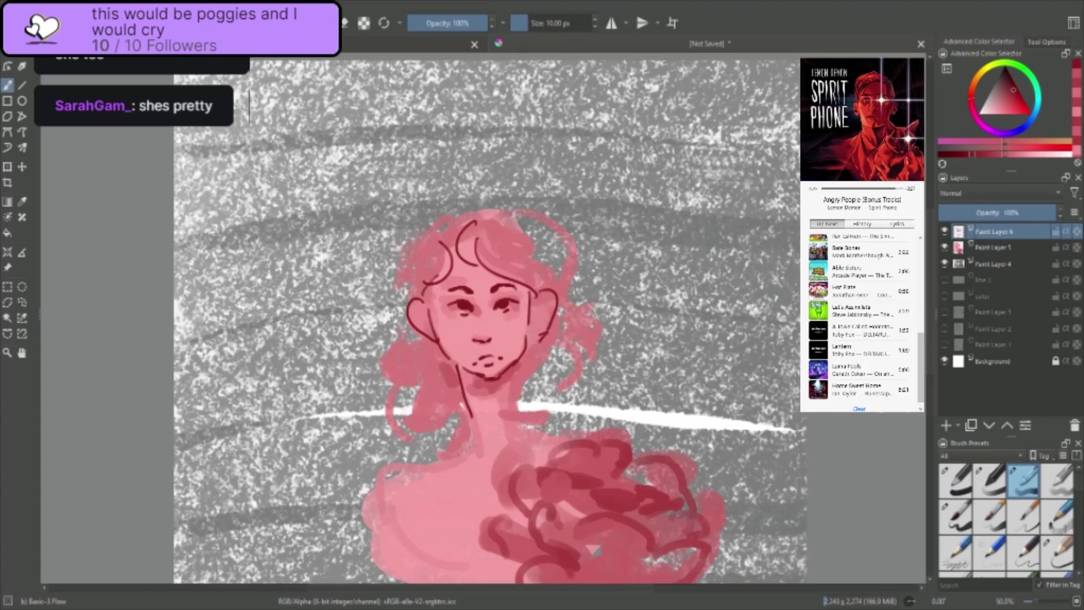
drag(454, 368, 469, 441)
key(ctrl+z)
- Draw both sides of the neck below the jaw with short dark red lines angled slightly inward and outward
drag(512, 368, 525, 419)
drag(454, 368, 479, 415)
key(ctrl+z)
key(ctrl+z)
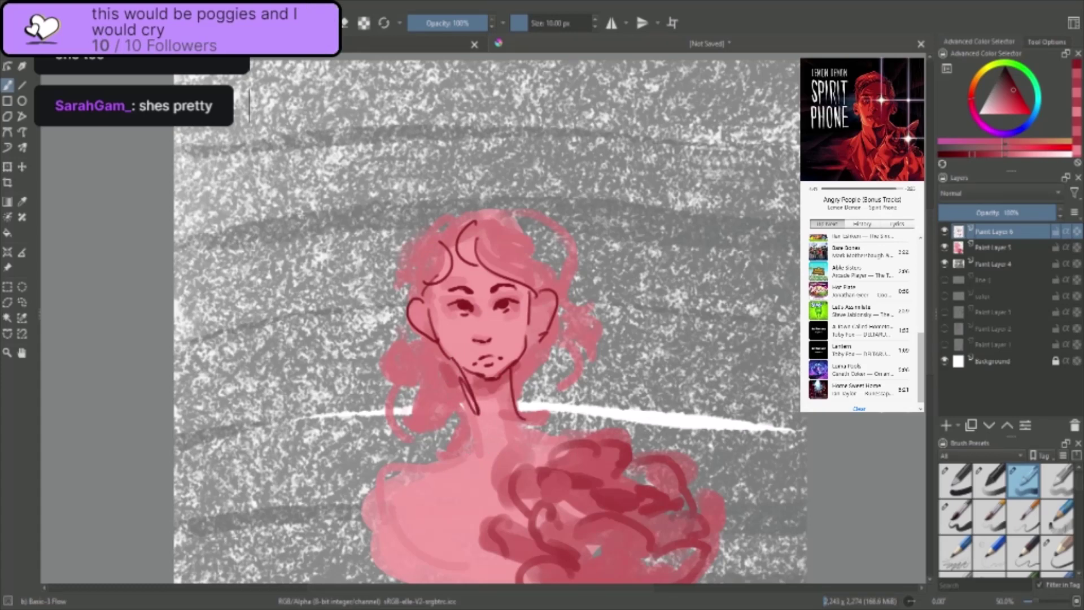
key(ctrl+z)
key(ctrl+z)
drag(455, 362, 477, 419)
- Draw wavy dark red hair strands beside the ears and a large curved lock from the crown down past the temple
mouse_move(409, 332)
mouse_down()
mouse_move(376, 397)
mouse_move(395, 385)
mouse_up()
key(ctrl+z)
mouse_move(514, 219)
mouse_down()
mouse_move(525, 292)
mouse_move(549, 294)
mouse_up()
mouse_move(524, 209)
mouse_down()
mouse_move(556, 293)
mouse_move(548, 301)
mouse_up()
mouse_move(566, 272)
mouse_down()
mouse_move(557, 311)
mouse_move(571, 375)
mouse_up()
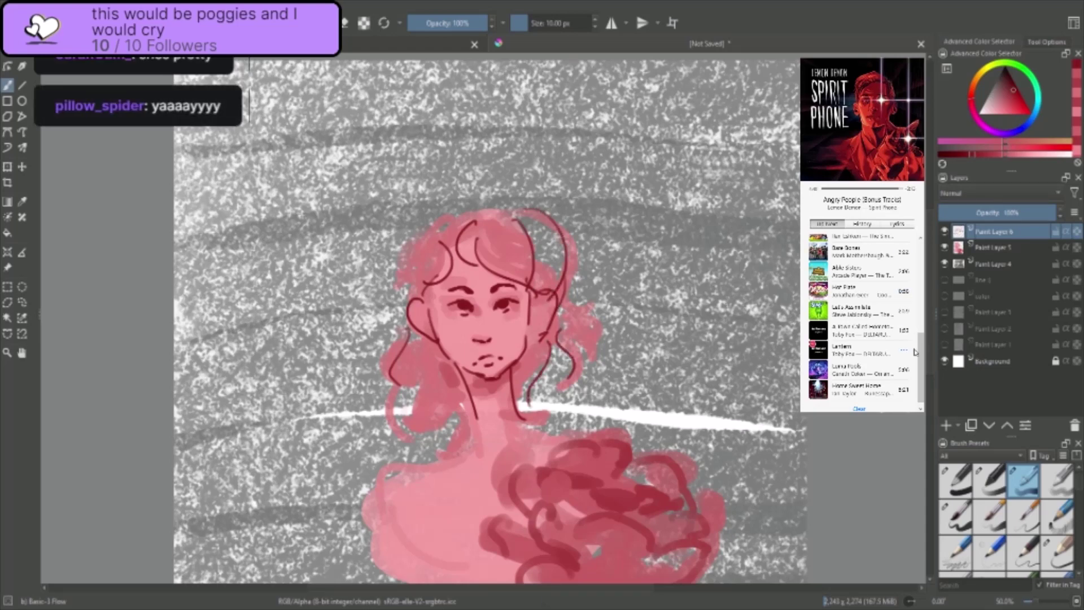
mouse_move(921, 356)
mouse_move(922, 359)
mouse_down()
mouse_move(921, 339)
mouse_move(921, 350)
mouse_up()
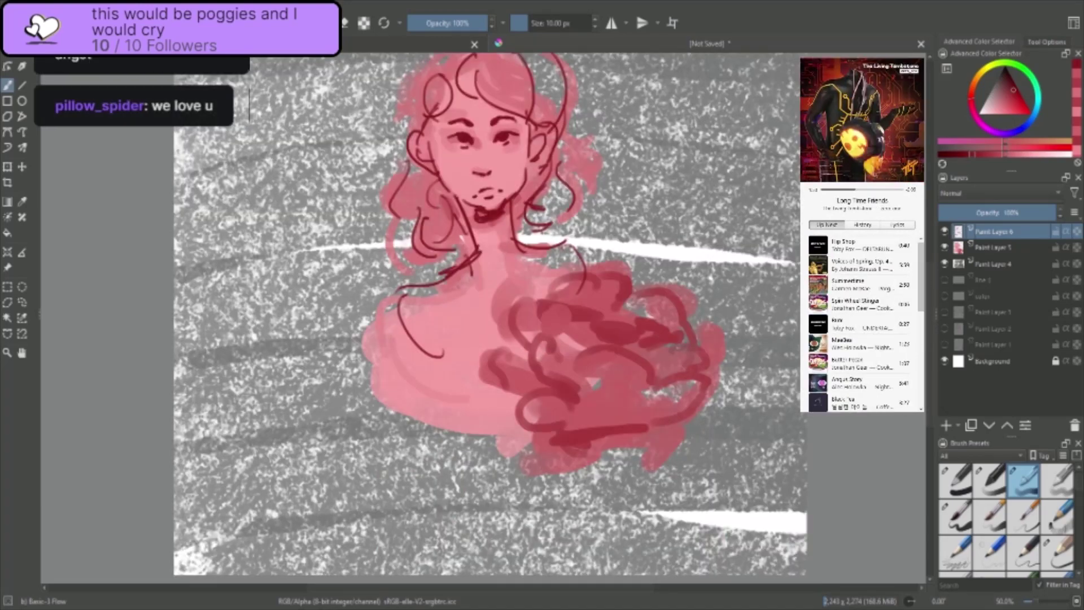
- Add loose dark red hair strands at the crown and in the side curls, and darken the shadow under the chin
mouse_move(875, 99)
scroll(490, 317, up, 3)
drag(495, 150, 527, 204)
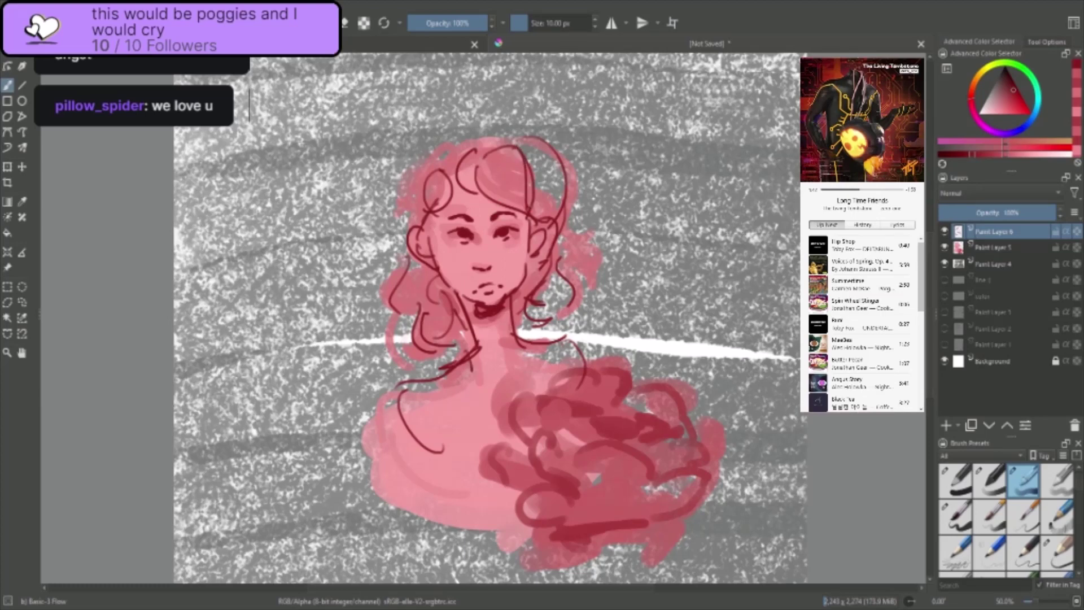
drag(446, 162, 420, 189)
mouse_move(411, 150)
mouse_down()
mouse_move(444, 166)
mouse_move(440, 187)
mouse_up()
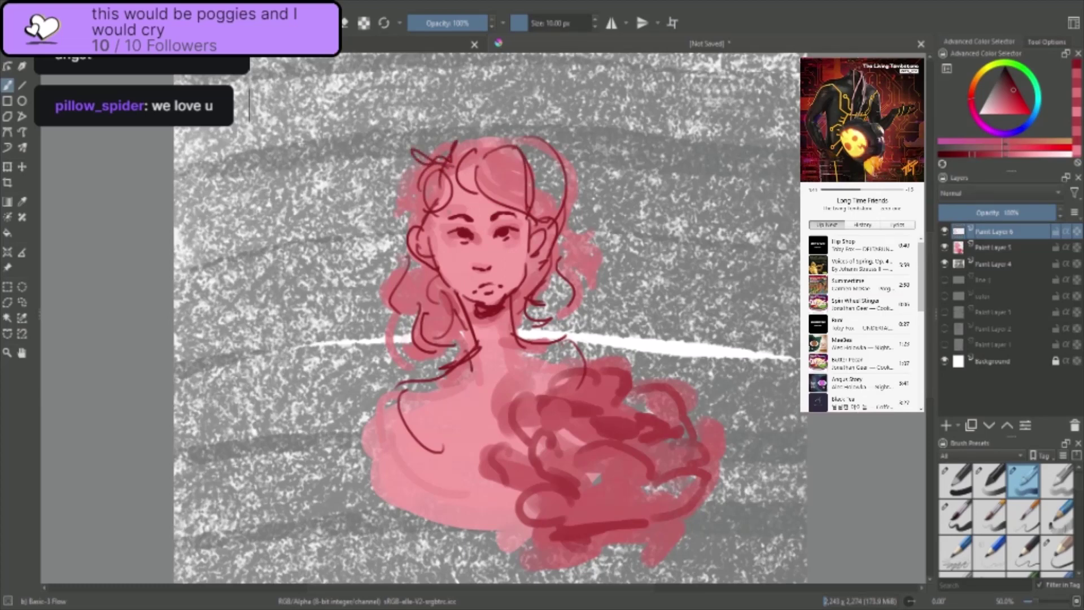
mouse_move(417, 277)
mouse_down()
mouse_move(427, 327)
mouse_move(419, 367)
mouse_up()
mouse_move(462, 298)
mouse_down()
mouse_move(475, 311)
mouse_move(503, 298)
mouse_up()
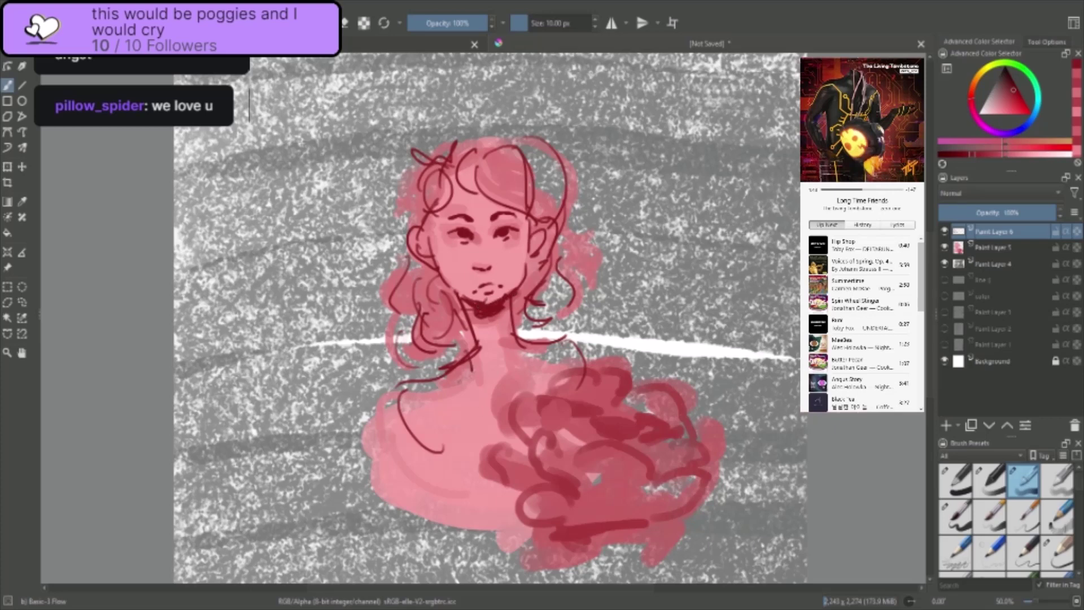
- Sketch dark red neckline strokes across the bare shoulder and chest, plus a short curve above the opposite shoulder
drag(458, 377, 407, 388)
drag(406, 389, 440, 455)
mouse_move(406, 401)
mouse_down()
mouse_move(489, 420)
mouse_move(377, 397)
mouse_up()
drag(377, 398, 450, 433)
drag(606, 332, 576, 367)
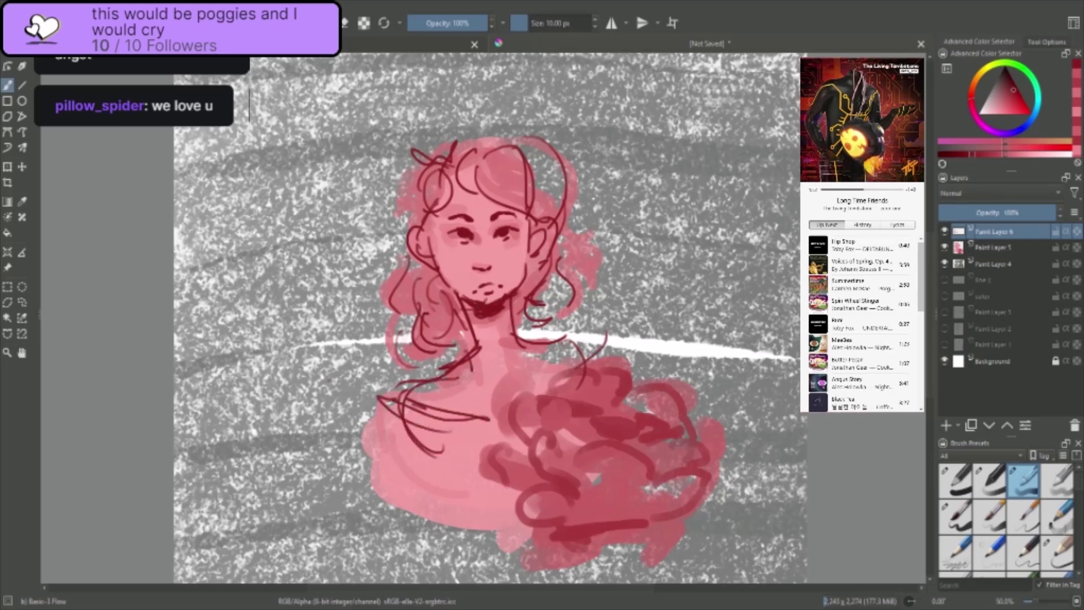
- Doodle dark red flowers and curls on winding stems in the background around the figure's head
mouse_move(266, 244)
mouse_down()
mouse_move(329, 381)
mouse_move(293, 207)
mouse_move(263, 202)
mouse_move(280, 232)
mouse_up()
drag(293, 208, 296, 233)
drag(280, 184, 309, 174)
mouse_move(659, 257)
mouse_down()
mouse_move(648, 225)
mouse_move(668, 131)
mouse_move(680, 161)
mouse_up()
mouse_move(562, 158)
mouse_down()
mouse_move(576, 100)
mouse_move(594, 106)
mouse_move(603, 86)
mouse_up()
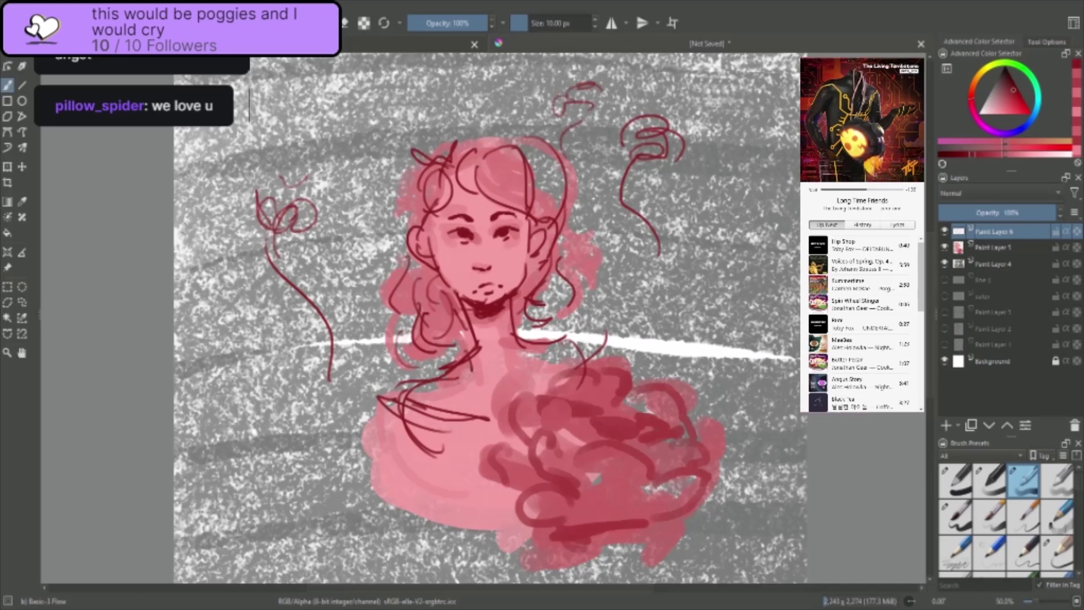
mouse_move(618, 329)
mouse_down()
mouse_move(638, 325)
mouse_move(625, 299)
mouse_up()
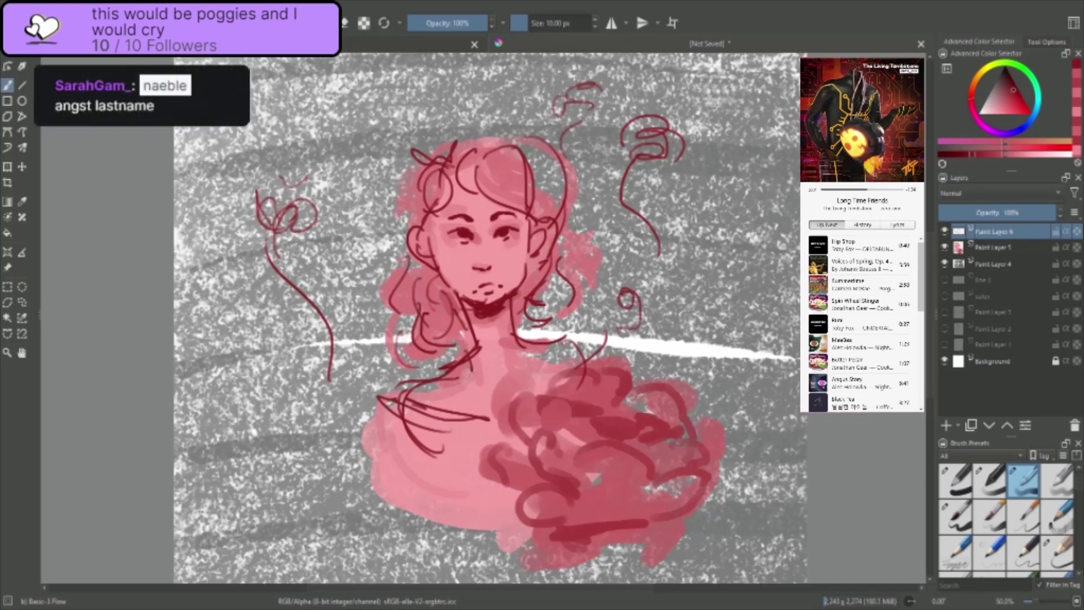
mouse_move(405, 172)
mouse_down()
mouse_move(408, 107)
mouse_move(398, 110)
mouse_move(395, 90)
mouse_move(364, 115)
mouse_move(372, 98)
mouse_up()
mouse_move(359, 311)
mouse_down()
mouse_move(342, 248)
mouse_move(349, 222)
mouse_move(369, 234)
mouse_up()
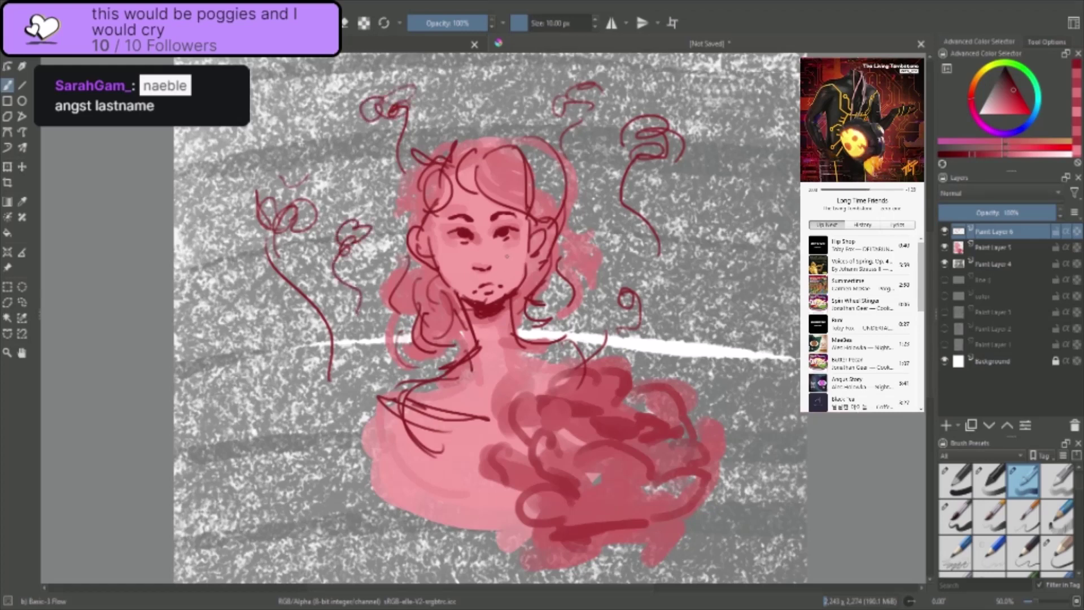
- Draw a small mark under the figure's eye and a heart in the background beside the head
drag(452, 252, 463, 247)
mouse_move(660, 247)
mouse_down()
mouse_move(666, 276)
mouse_move(661, 243)
mouse_up()
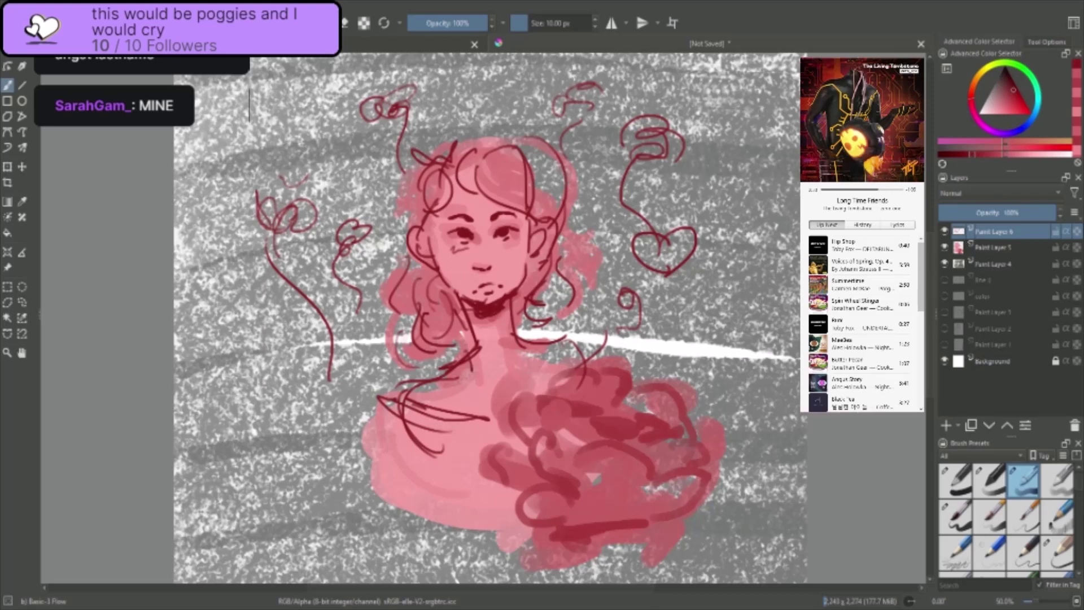
- Hand-letter the viewer's username in dark red beside the figure's bare shoulder and draw a small heart beneath it
drag(231, 410, 205, 481)
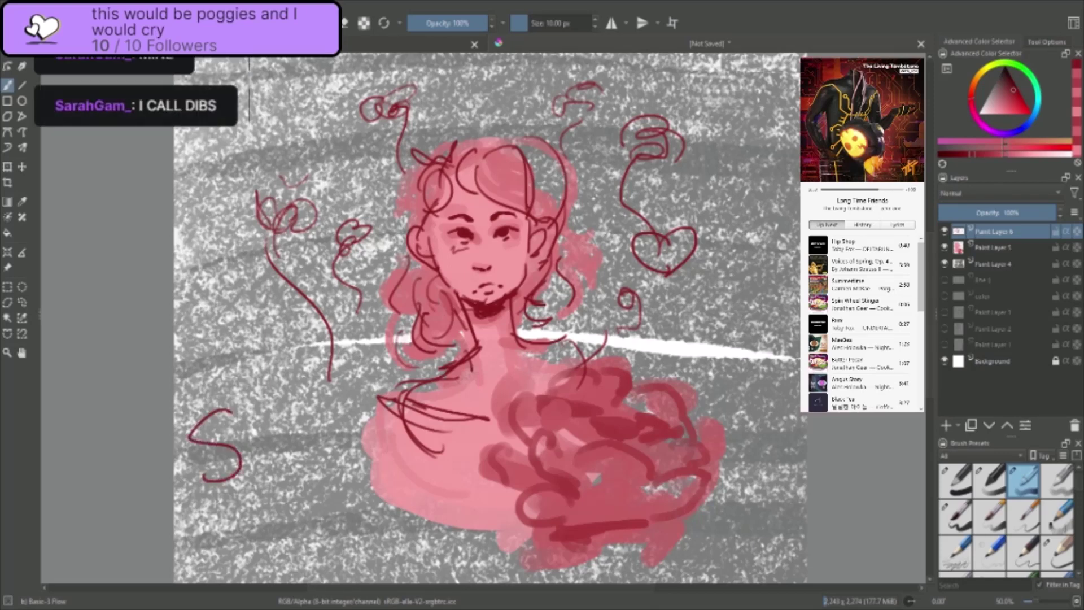
drag(261, 440, 267, 472)
mouse_move(261, 399)
mouse_down()
mouse_move(295, 467)
mouse_move(307, 432)
mouse_move(356, 456)
mouse_up()
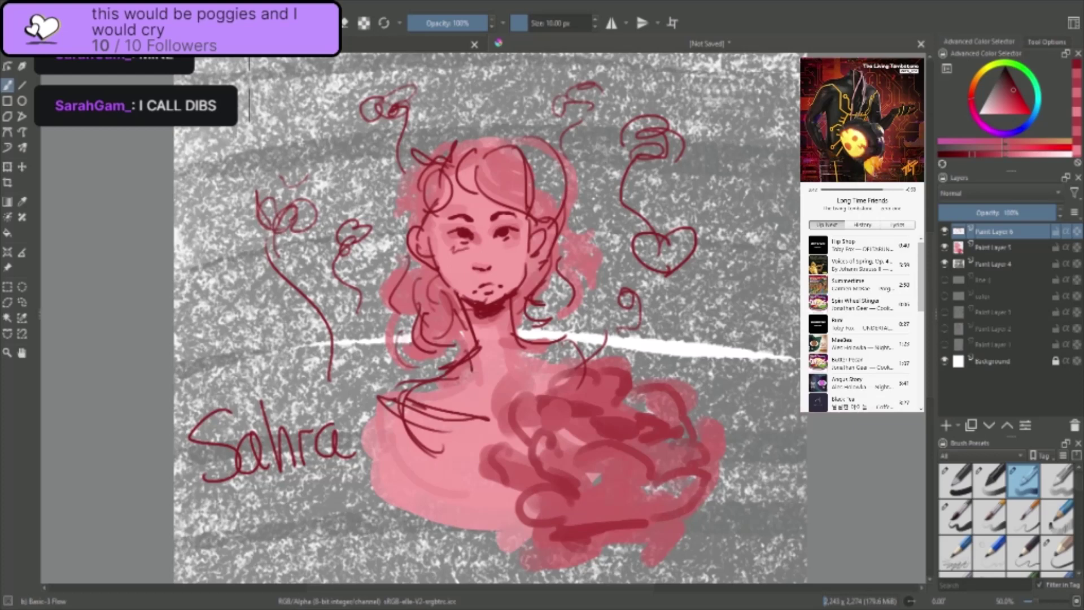
mouse_move(249, 500)
mouse_down()
mouse_move(268, 534)
mouse_move(404, 510)
mouse_up()
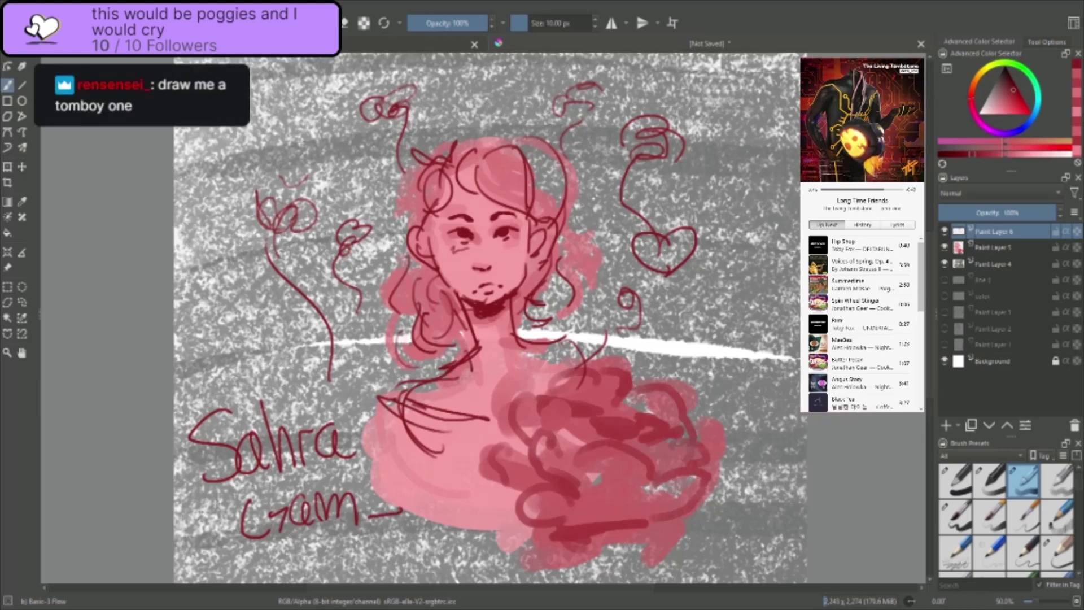
drag(345, 549, 373, 580)
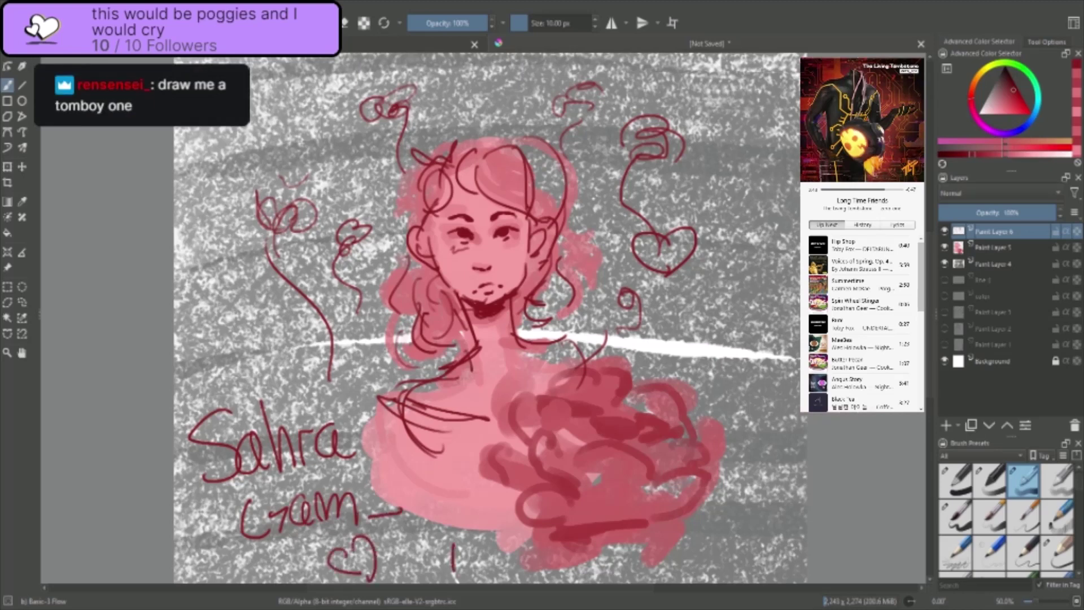
- Hand-letter "their HOT" in dark red below the figure
drag(446, 553, 462, 547)
mouse_move(460, 526)
mouse_down()
mouse_move(468, 567)
mouse_move(486, 570)
mouse_up()
drag(490, 560, 497, 572)
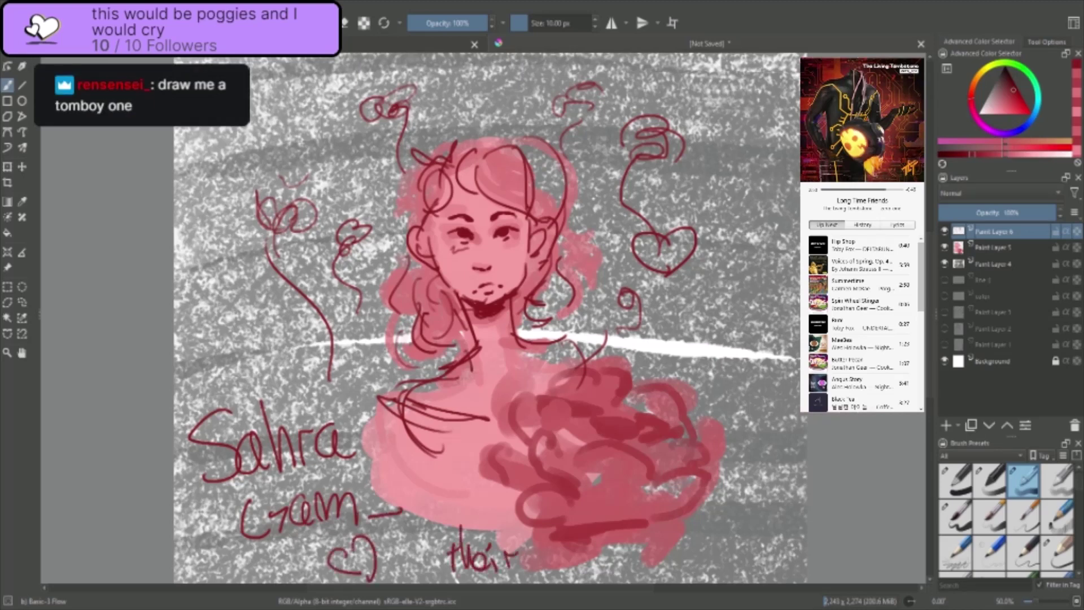
drag(534, 541, 536, 581)
mouse_move(549, 537)
mouse_down()
mouse_move(552, 572)
mouse_move(556, 549)
mouse_up()
drag(571, 534, 610, 532)
drag(603, 533, 605, 571)
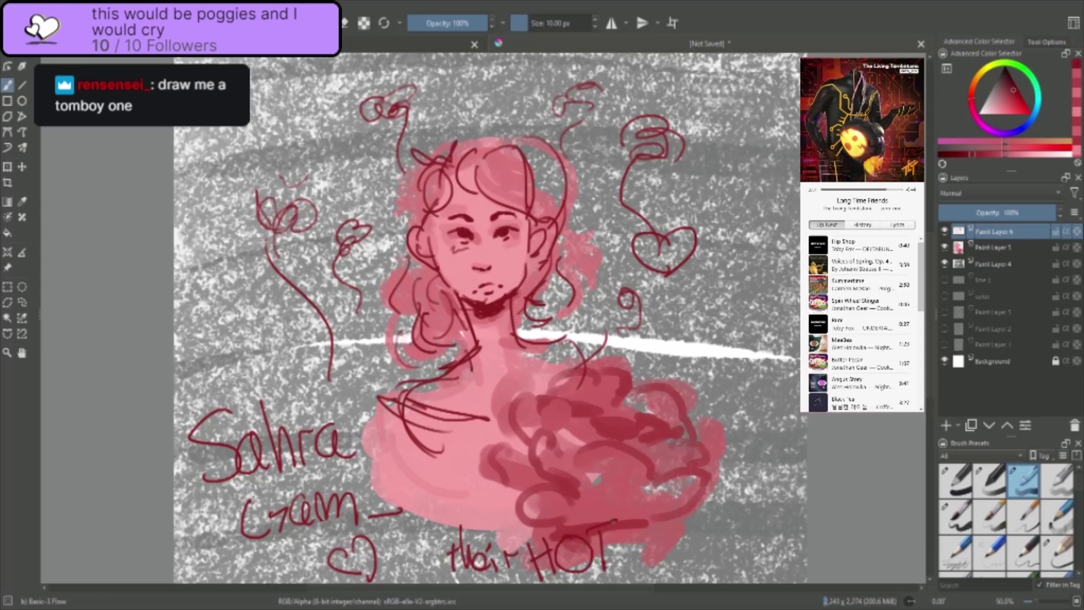
- Finish the caption with the hand-lettered words "Rosey GF" and a small smiley face
drag(641, 523, 635, 560)
mouse_move(637, 524)
mouse_down()
mouse_move(636, 561)
mouse_move(665, 568)
mouse_up()
mouse_move(668, 538)
mouse_down()
mouse_move(665, 557)
mouse_move(670, 539)
mouse_up()
mouse_move(687, 531)
mouse_down()
mouse_move(725, 532)
mouse_move(717, 566)
mouse_up()
mouse_move(731, 482)
mouse_down()
mouse_move(725, 510)
mouse_move(754, 497)
mouse_up()
mouse_move(756, 485)
mouse_down()
mouse_move(765, 516)
mouse_move(778, 480)
mouse_up()
drag(766, 499, 781, 497)
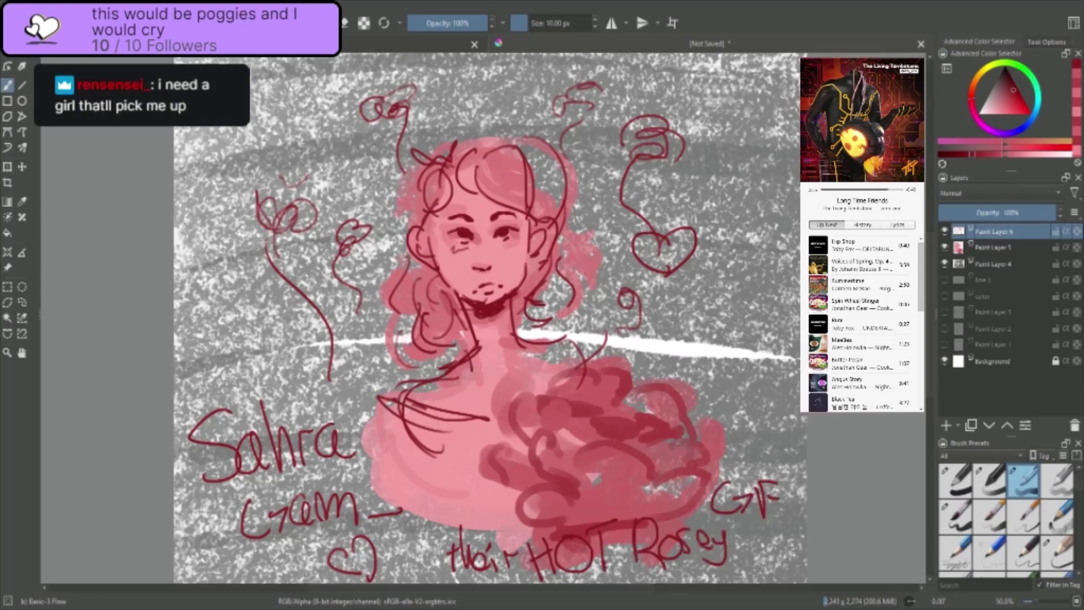
drag(733, 526, 777, 526)
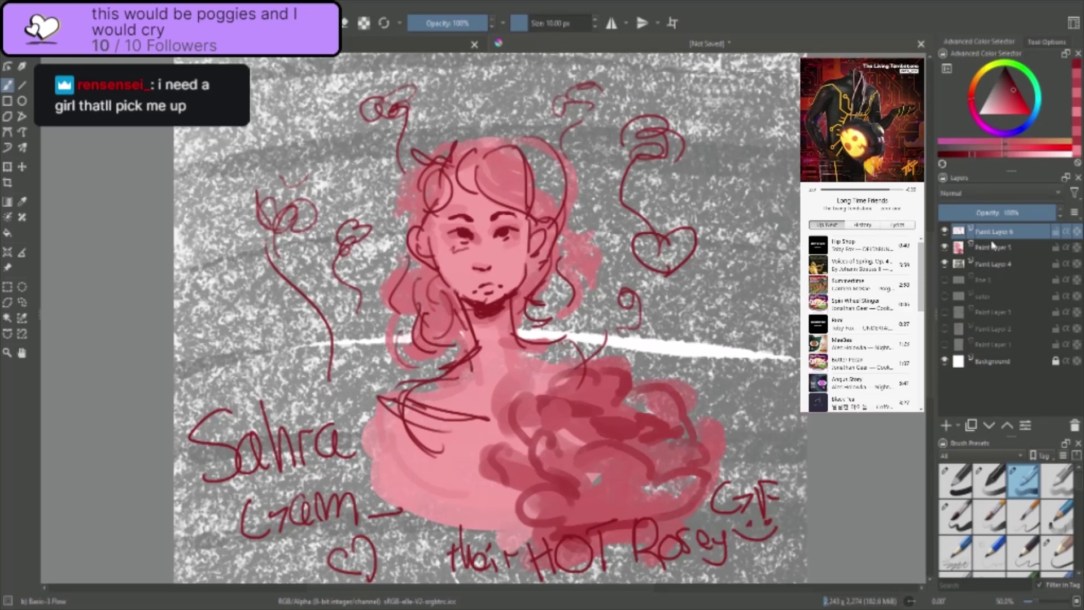
- Add a new paint layer and hide the line, figure and textured background layers to get a blank canvas
click(946, 426)
click(945, 280)
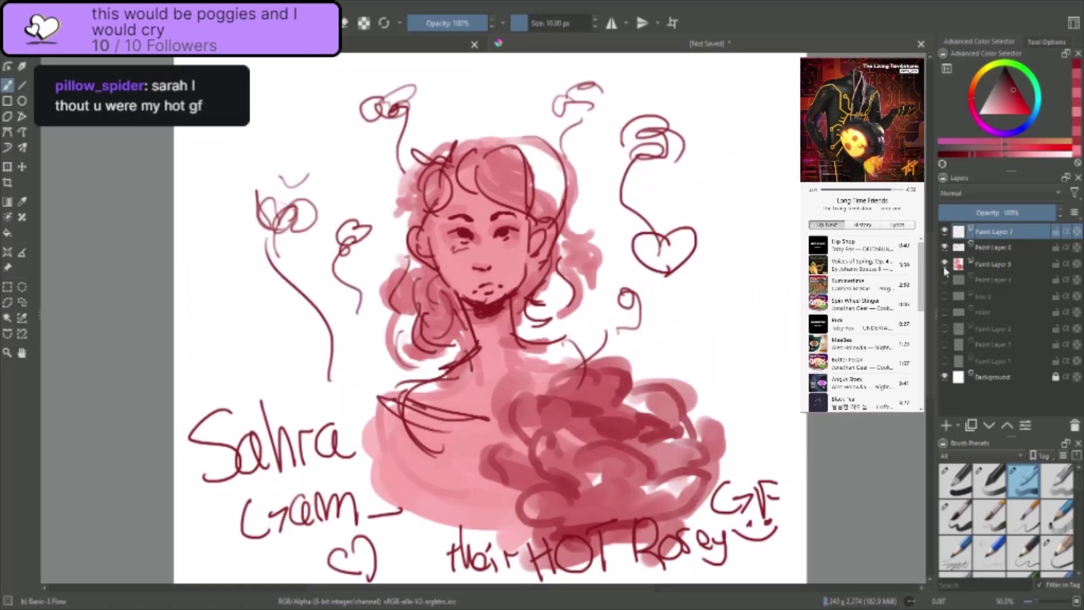
click(945, 263)
click(945, 247)
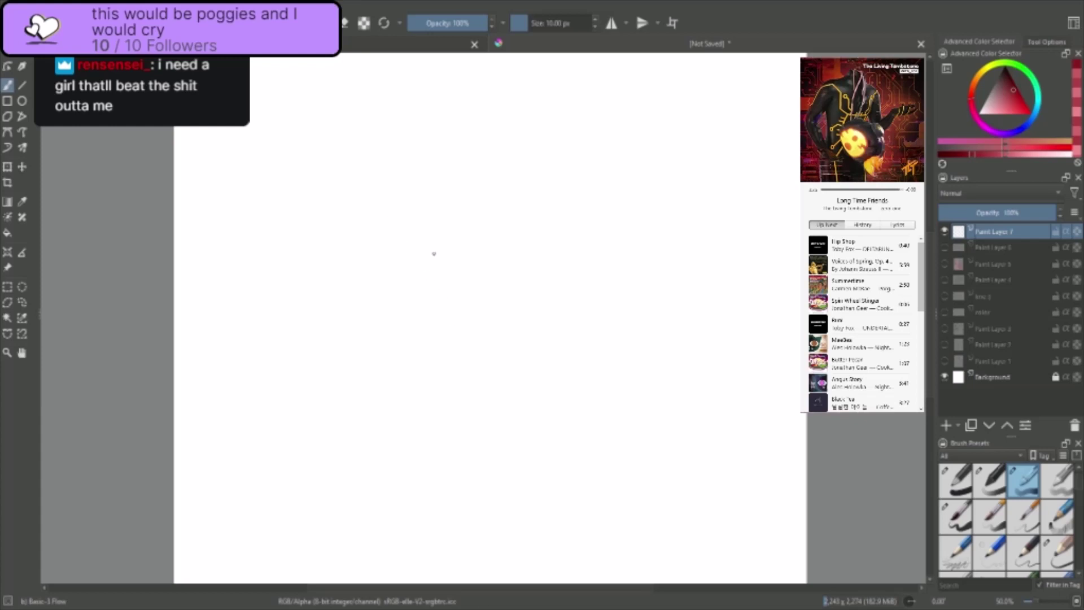
mouse_move(443, 226)
mouse_down()
mouse_move(431, 250)
mouse_move(446, 254)
mouse_up()
key(ctrl+z)
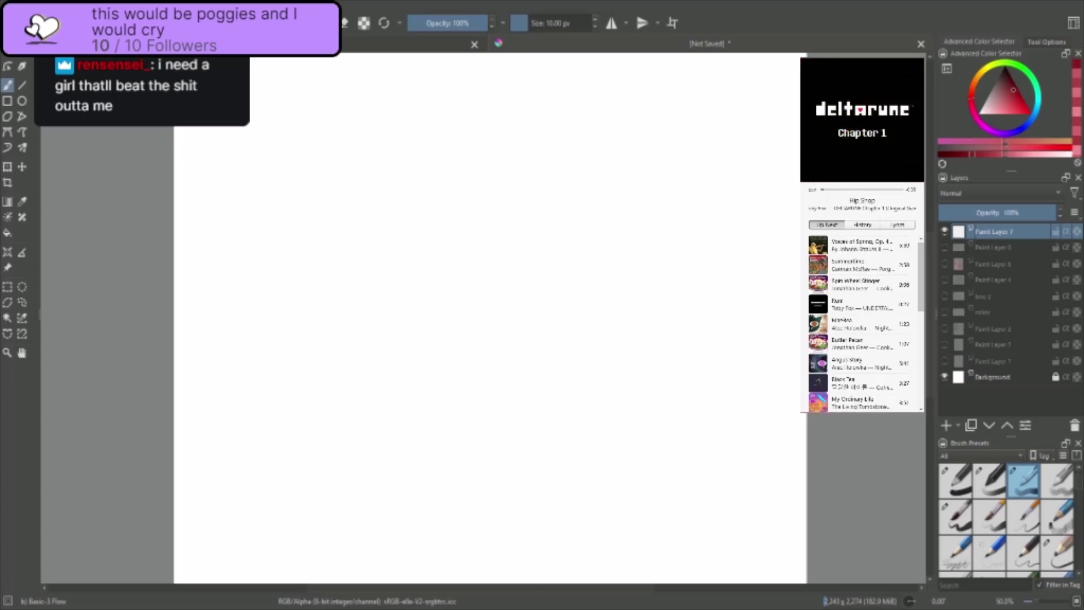
- Play "My Ordinary Life" from the music player's upcoming queue
mouse_move(874, 255)
scroll(866, 293, down, 5)
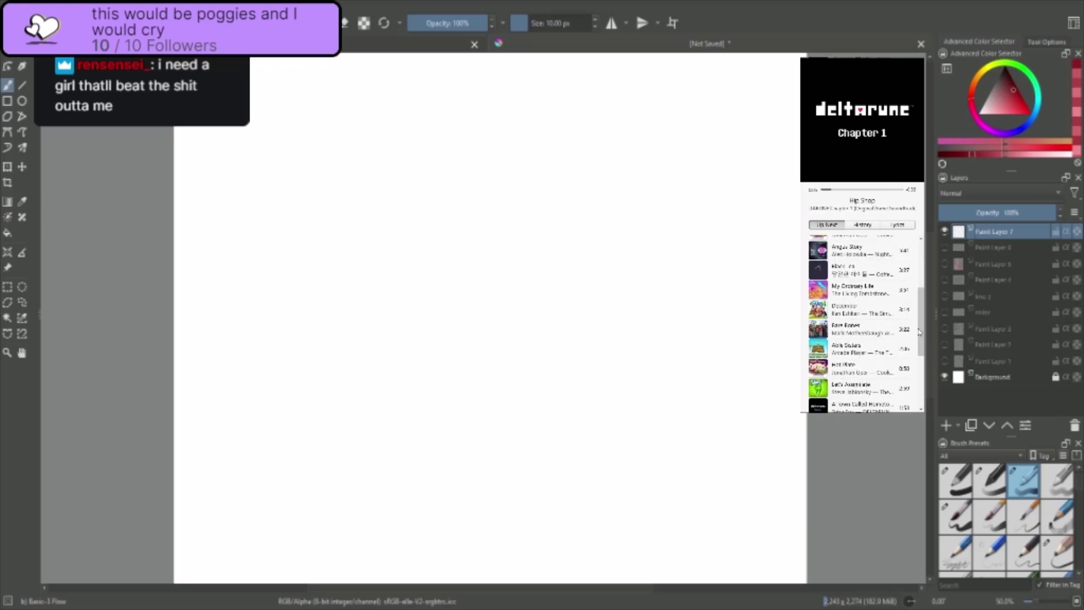
click(859, 294)
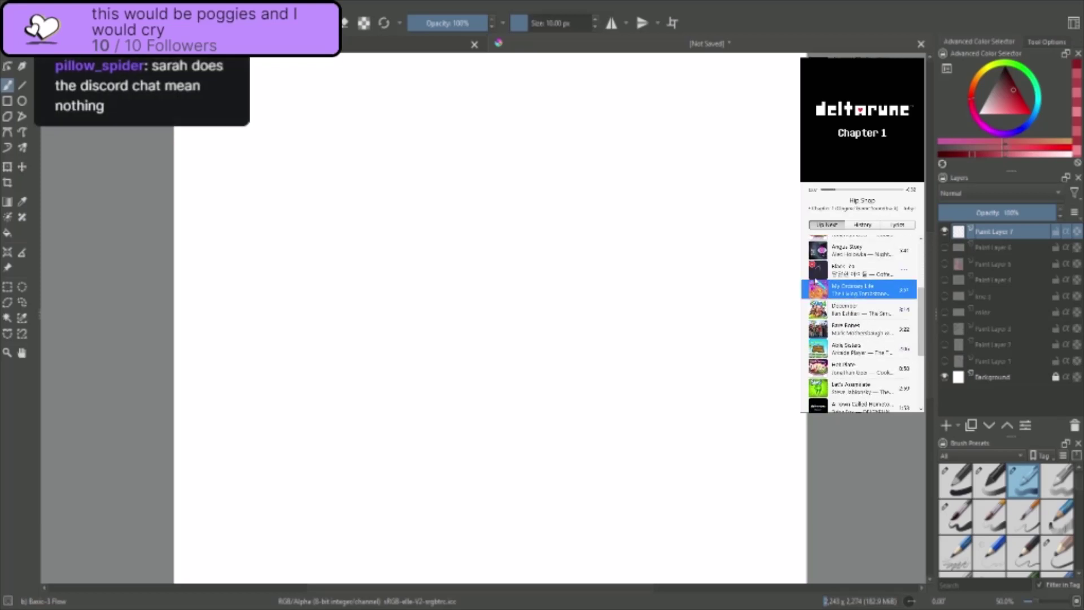
double_click(852, 295)
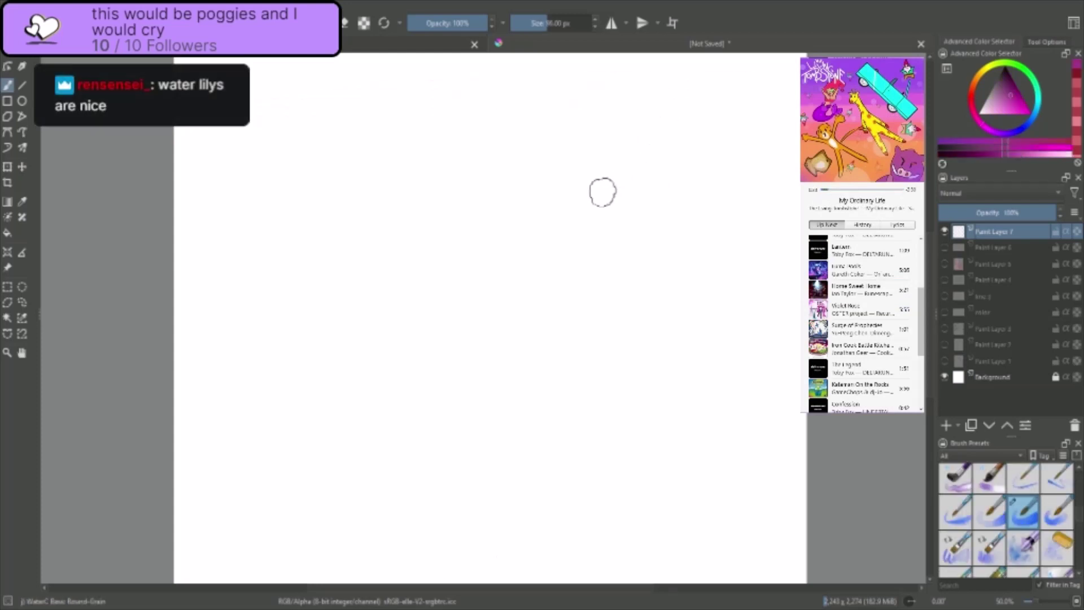
- Enlarge the grainy round watercolor brush greatly and paint a wide pinkish-purple wash across the top of the canvas
key(])
key(])
key(])
key(])
key(])
key(])
key(])
key(])
key(])
key(])
key(])
mouse_move(728, 113)
mouse_down()
mouse_move(664, 113)
mouse_move(618, 96)
mouse_up()
mouse_move(274, 79)
mouse_down()
mouse_move(411, 85)
mouse_move(281, 90)
mouse_move(519, 93)
mouse_up()
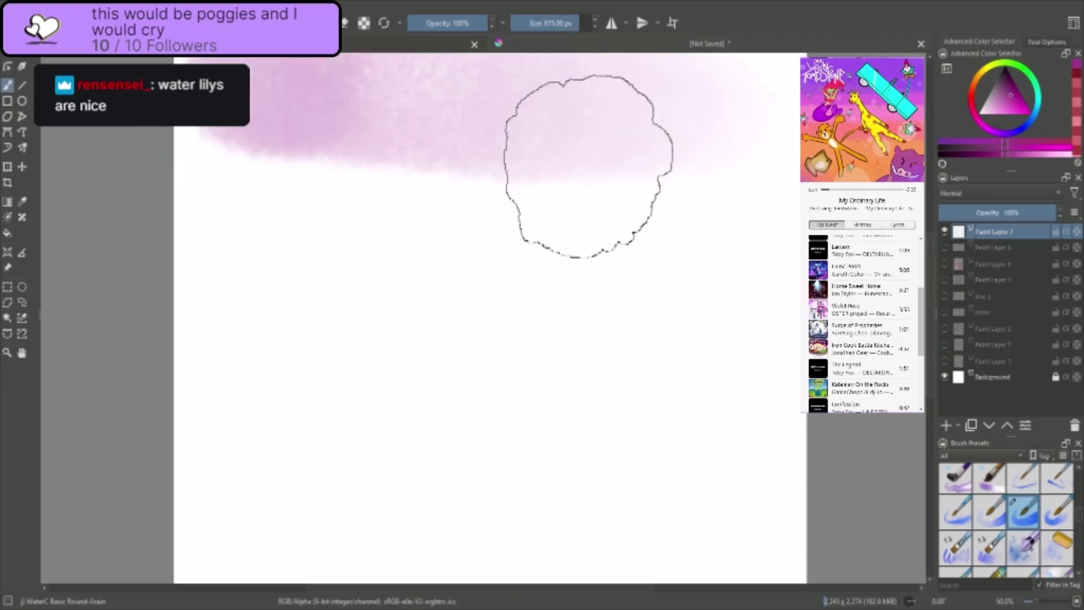
- Reduce the brush to 540 px and extend the pinkish-purple wash to the canvas's right edge
key(minus)
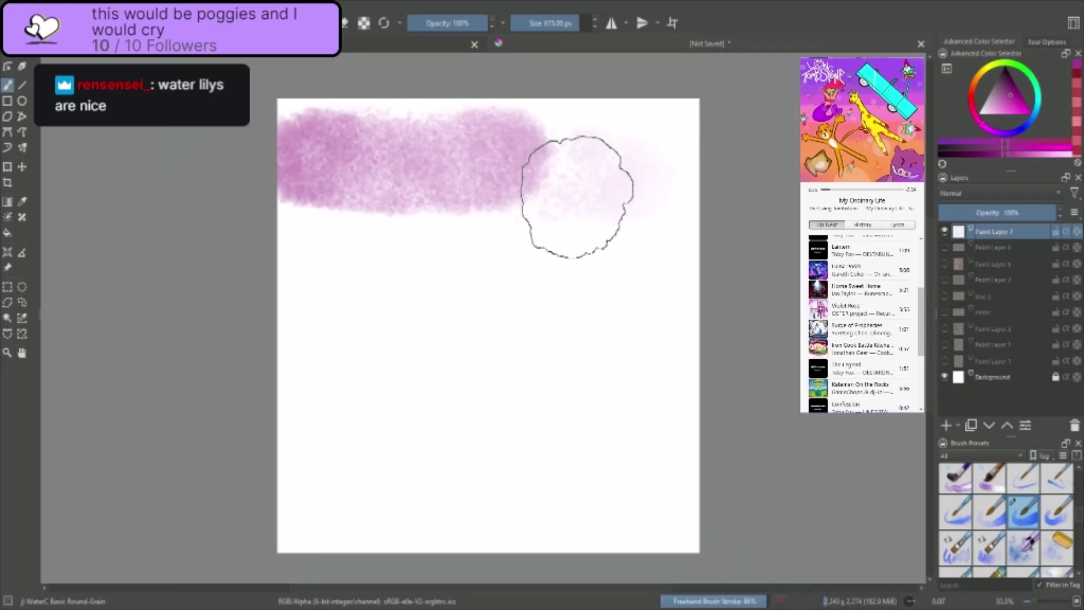
key([)
key([)
mouse_move(667, 150)
mouse_down()
mouse_move(458, 166)
mouse_move(620, 150)
mouse_move(608, 171)
mouse_up()
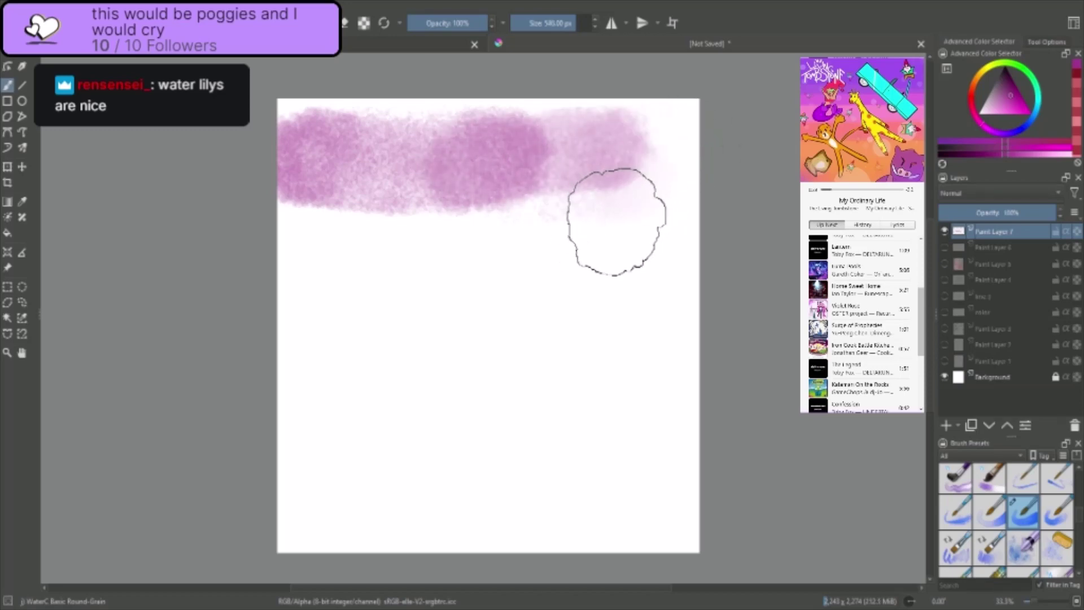
- Sample a pale purple from the wash, reduce the brush to 201 px and paint a tall stroke along the canvas's lower right edge
key(p)
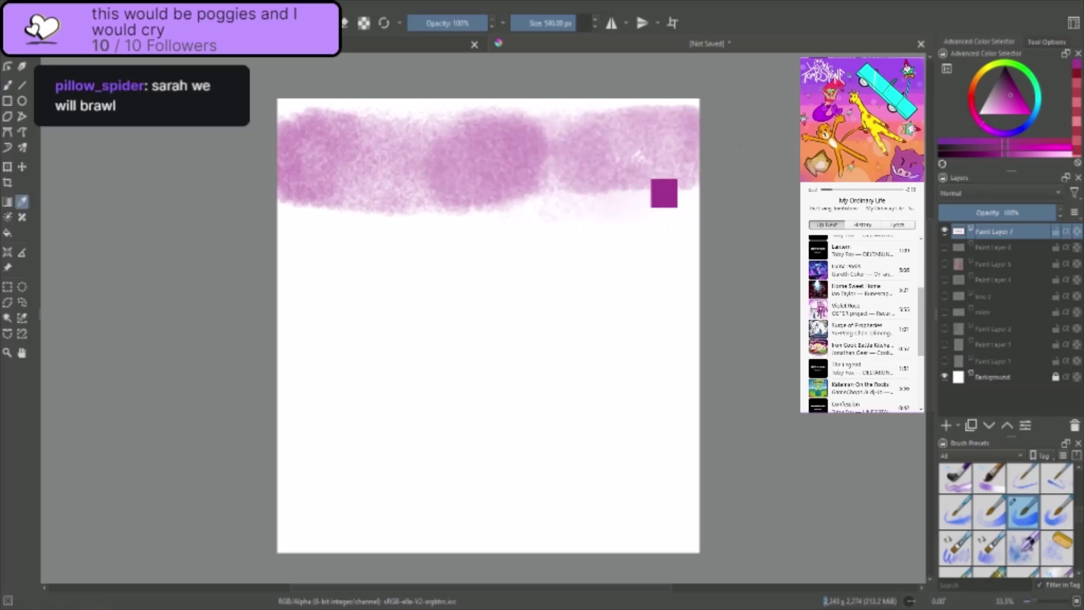
click(644, 154)
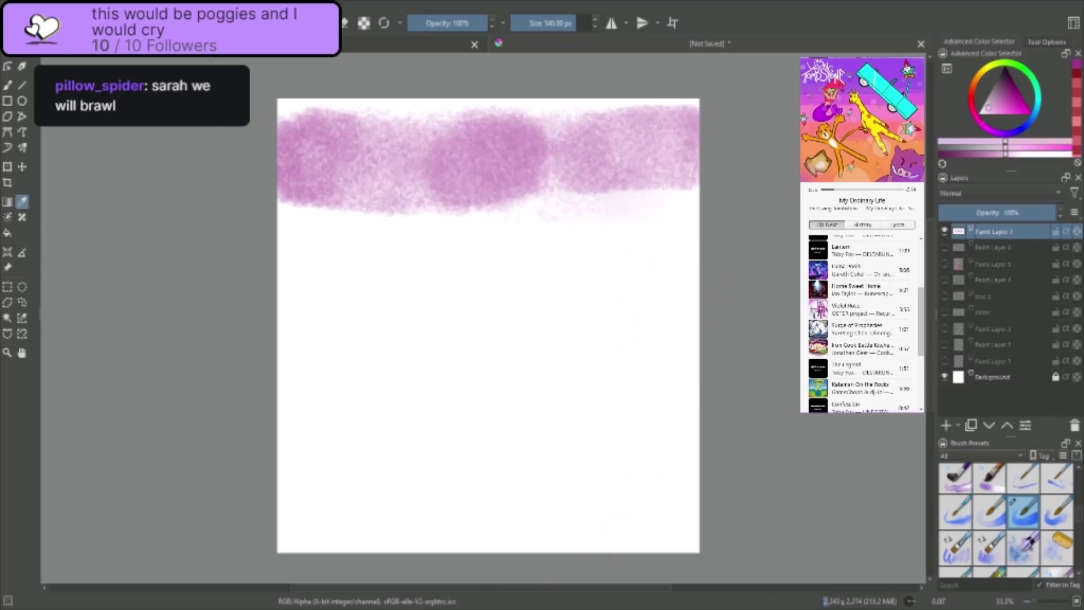
click(8, 86)
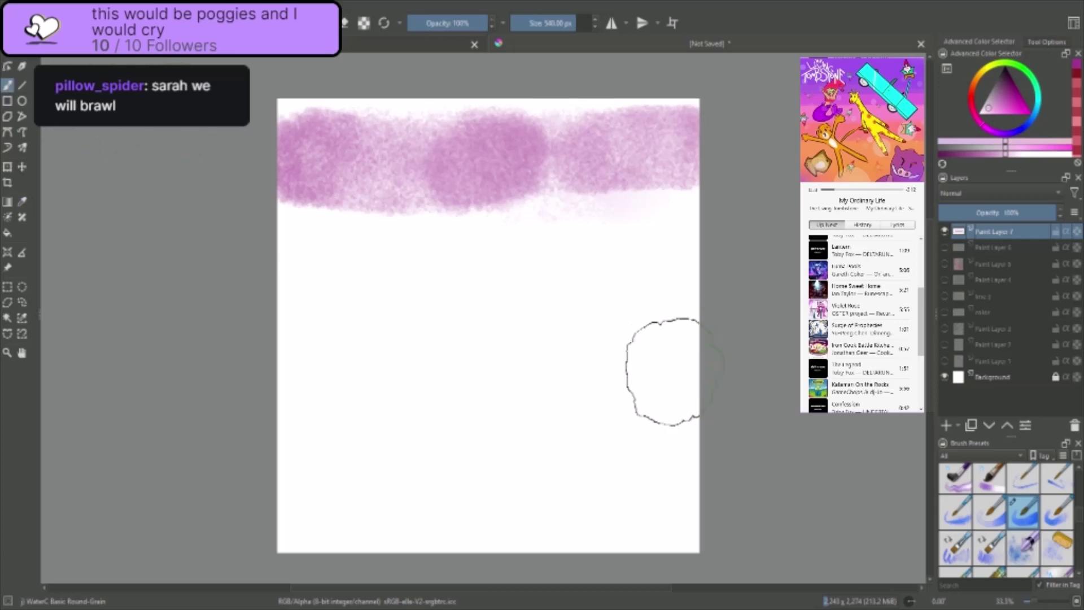
key(bracketleft)
key(bracketleft)
key(bracketleft)
key(bracketleft)
key(bracketleft)
key(bracketleft)
key(bracketleft)
key(bracketleft)
key(bracketleft)
mouse_move(663, 391)
mouse_down()
mouse_move(680, 304)
mouse_move(675, 423)
mouse_move(675, 355)
mouse_up()
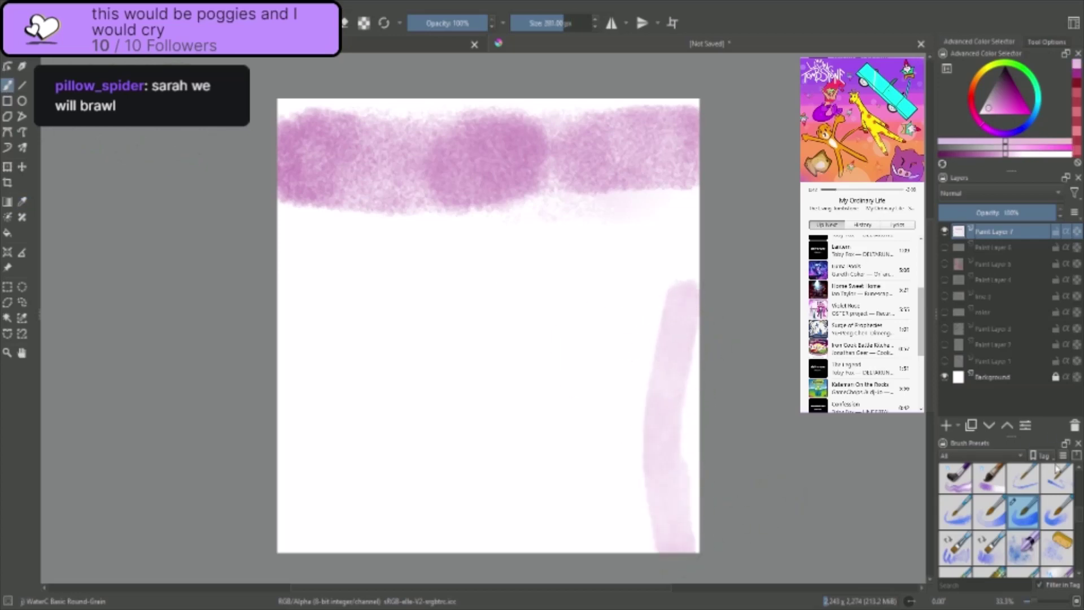
- Undo the pale stroke and the purple wash to clear the canvas
key(ctrl+z)
key(ctrl+z)
key(ctrl+z)
- Compare the marker brush presets and choose Marker Medium
scroll(1080, 519, down, 3)
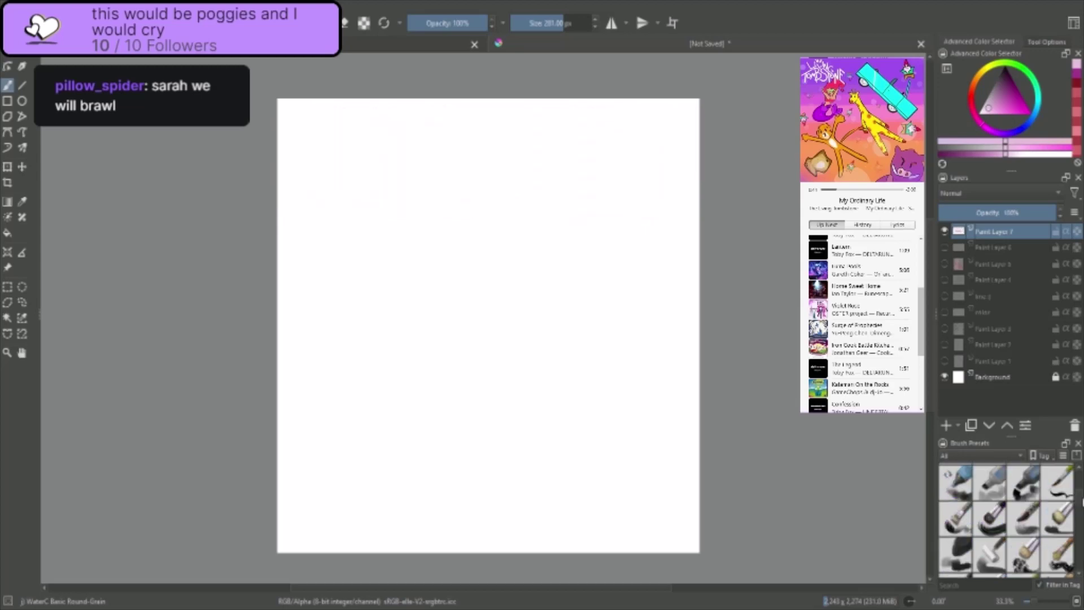
scroll(1081, 502, up, 3)
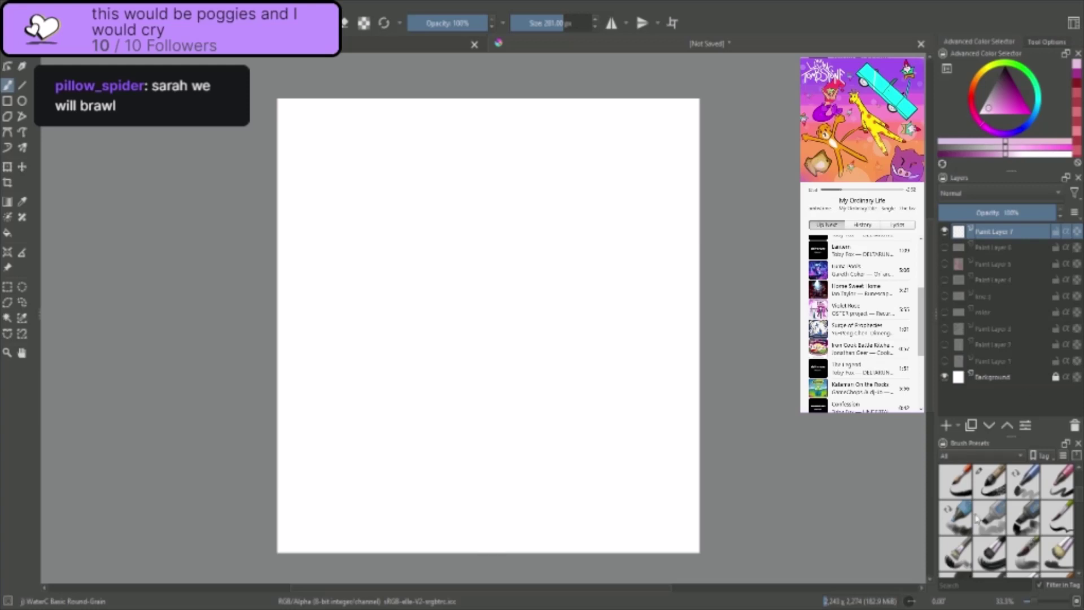
scroll(1077, 508, down, 2)
scroll(1077, 509, down, 2)
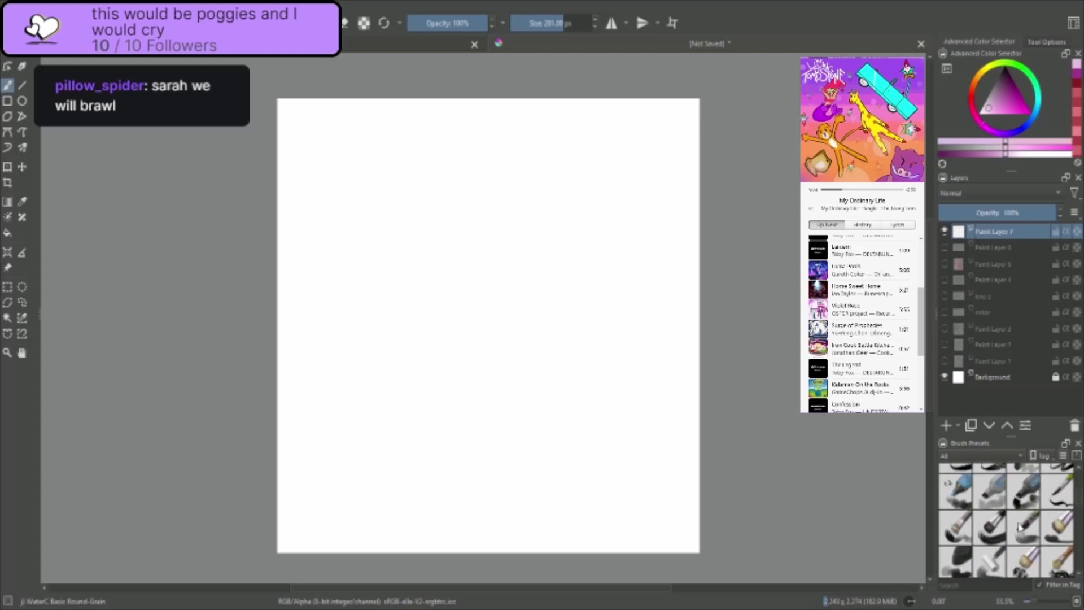
click(989, 497)
mouse_move(452, 244)
mouse_down()
mouse_move(503, 244)
mouse_move(499, 258)
mouse_up()
click(1026, 484)
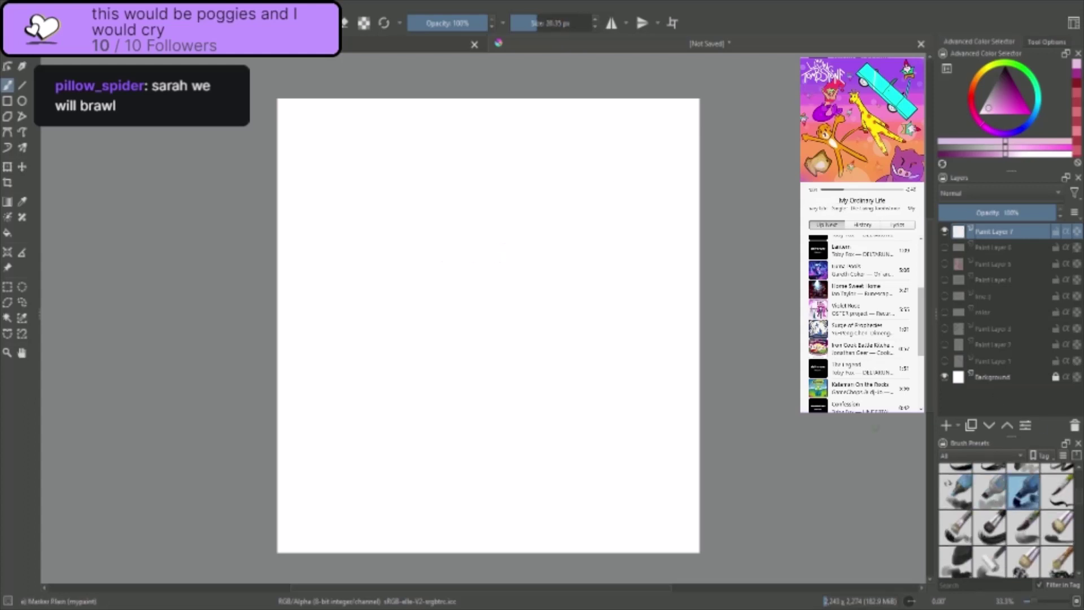
click(995, 490)
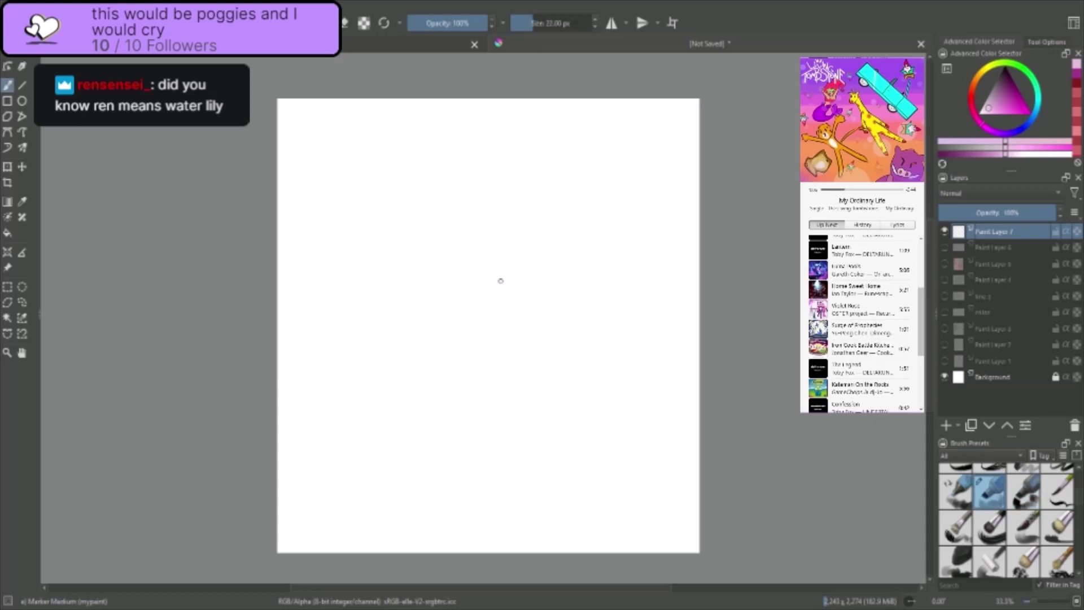
- Enlarge the marker brush and paint a pale purple zigzag backdrop down the middle of the canvas, widening toward its base
key(bracketright)
key(bracketright)
key(bracketright)
key(bracketright)
key(bracketright)
key(bracketright)
key(bracketright)
key(bracketright)
key(bracketright)
key(bracketright)
key(bracketright)
key(bracketright)
key(bracketright)
key(bracketright)
key(bracketright)
key(bracketright)
key(bracketright)
mouse_move(441, 258)
mouse_down()
mouse_move(532, 249)
mouse_move(421, 233)
mouse_move(471, 197)
mouse_move(535, 189)
mouse_move(532, 274)
mouse_move(531, 215)
mouse_up()
mouse_move(446, 315)
mouse_down()
mouse_move(511, 338)
mouse_move(442, 322)
mouse_move(553, 305)
mouse_move(510, 312)
mouse_move(495, 334)
mouse_move(373, 376)
mouse_move(594, 306)
mouse_move(553, 300)
mouse_move(569, 292)
mouse_move(501, 300)
mouse_move(532, 370)
mouse_move(429, 384)
mouse_move(458, 381)
mouse_move(558, 277)
mouse_move(528, 266)
mouse_move(576, 239)
mouse_move(548, 222)
mouse_move(571, 195)
mouse_move(458, 170)
mouse_move(475, 181)
mouse_move(516, 173)
mouse_move(477, 178)
mouse_move(477, 399)
mouse_move(524, 354)
mouse_move(482, 357)
mouse_move(505, 356)
mouse_move(516, 414)
mouse_move(473, 423)
mouse_move(503, 384)
mouse_move(478, 403)
mouse_move(406, 402)
mouse_move(441, 414)
mouse_move(435, 388)
mouse_move(444, 377)
mouse_move(384, 395)
mouse_move(543, 434)
mouse_move(559, 364)
mouse_move(592, 369)
mouse_move(585, 401)
mouse_move(558, 403)
mouse_move(543, 343)
mouse_move(491, 355)
mouse_move(374, 411)
mouse_move(398, 367)
mouse_move(382, 369)
mouse_move(312, 430)
mouse_move(362, 441)
mouse_move(593, 450)
mouse_move(624, 436)
mouse_up()
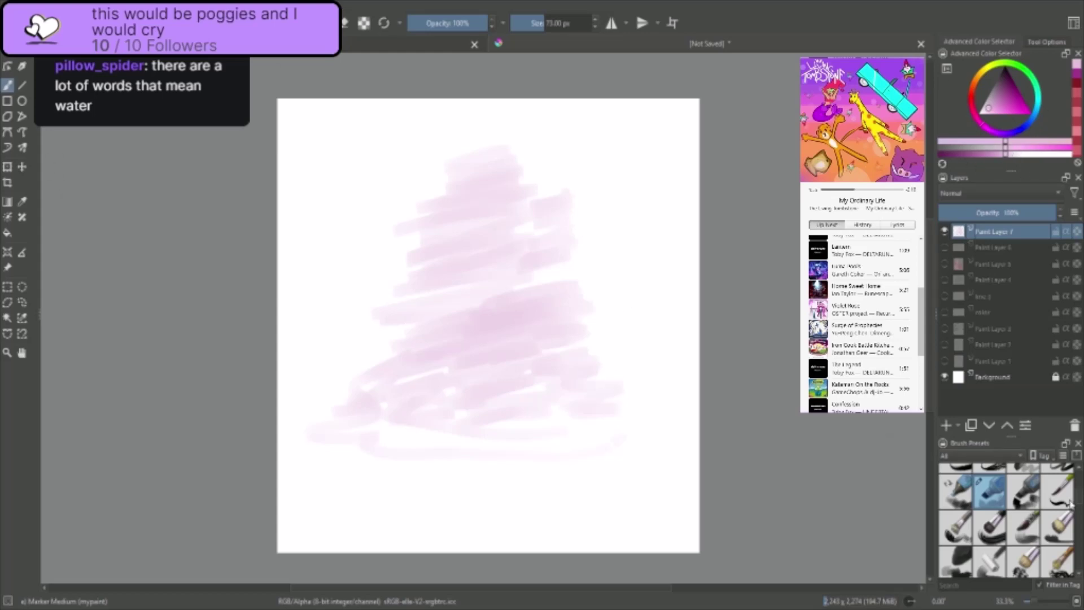
- Switch to the Wet Paint brush, shift the pale purple toward violet and paint an oval in the middle of the backdrop
scroll(1067, 549, down, 10)
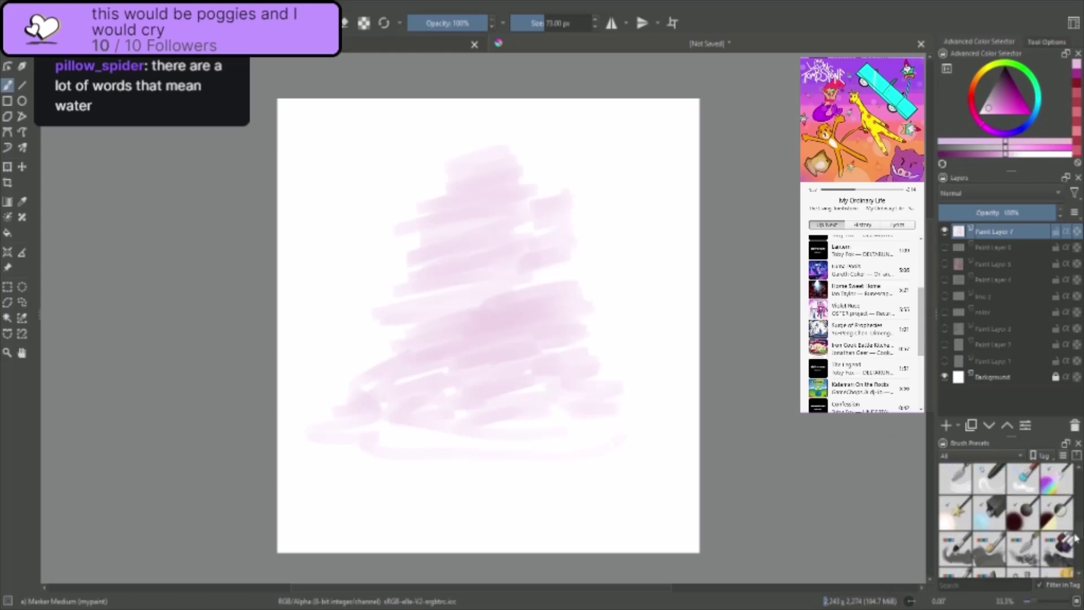
scroll(1068, 549, down, 10)
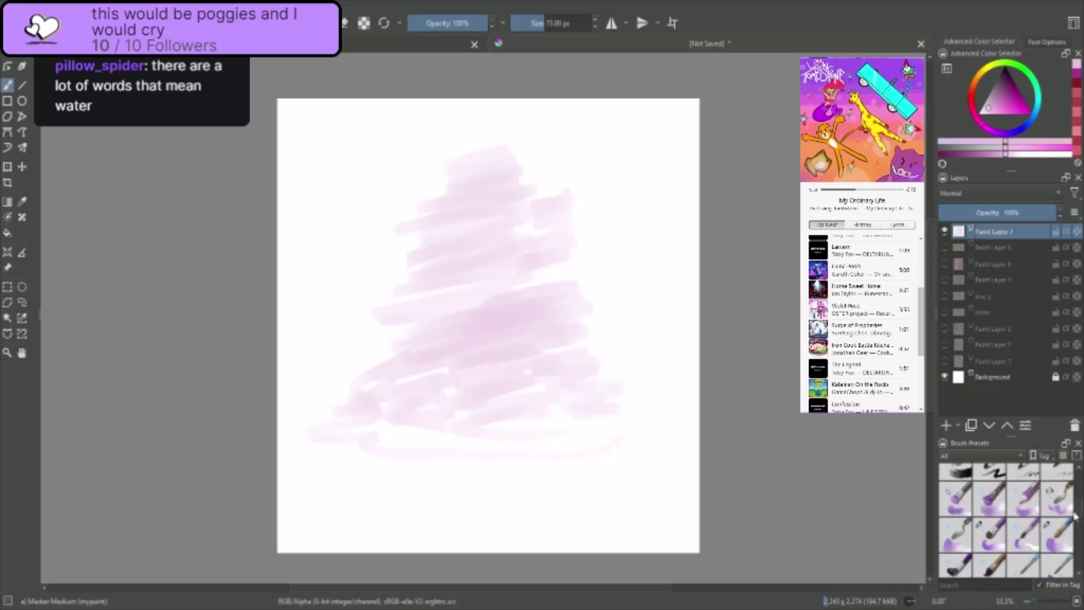
click(990, 490)
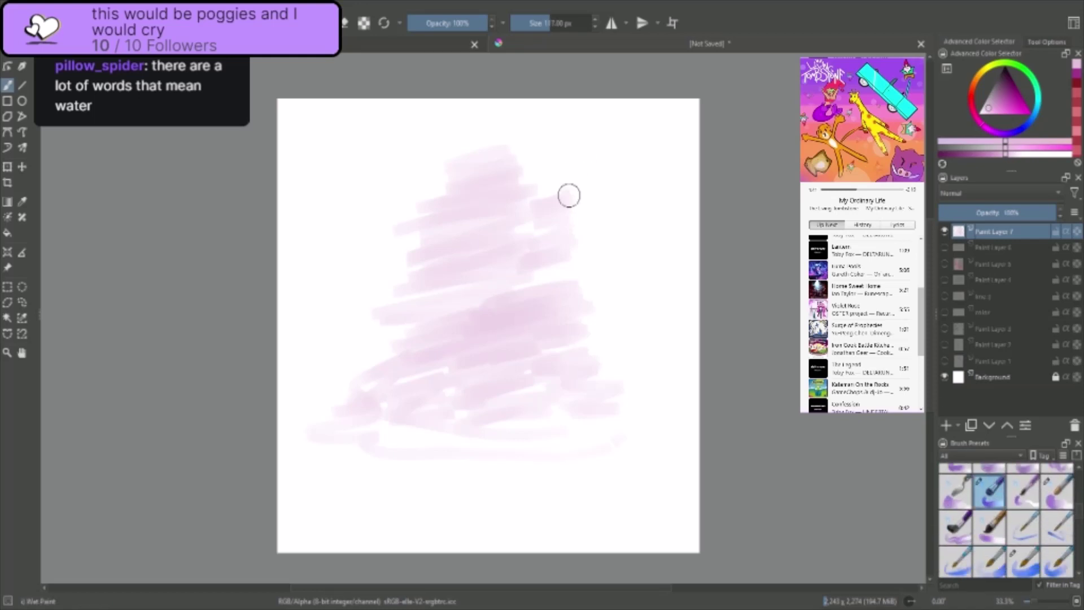
drag(489, 260, 492, 280)
key(ctrl+z)
click(953, 145)
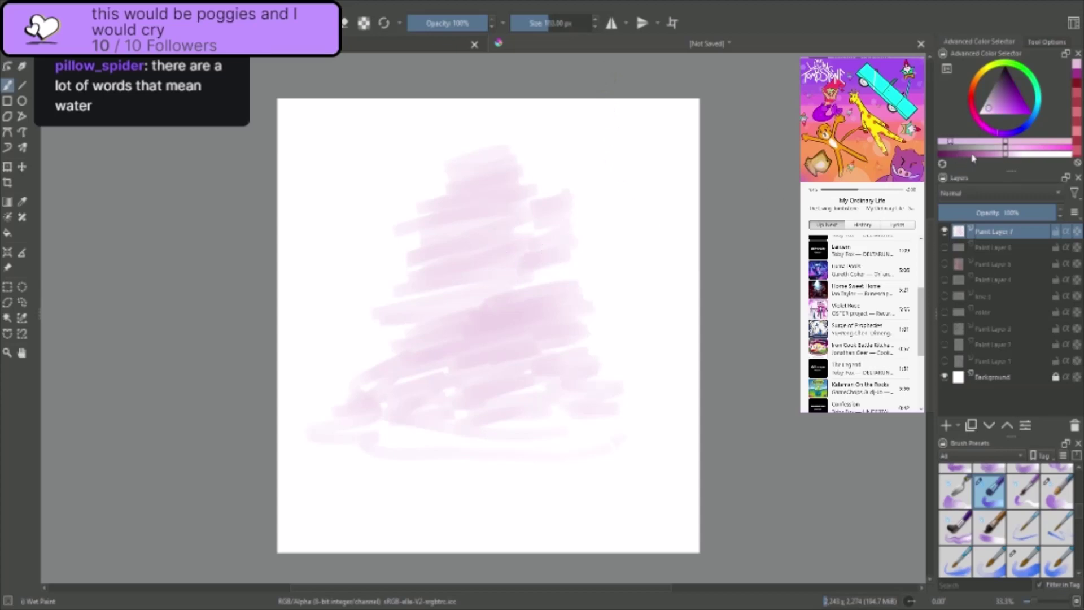
mouse_move(489, 257)
mouse_down()
mouse_move(493, 295)
mouse_move(483, 253)
mouse_up()
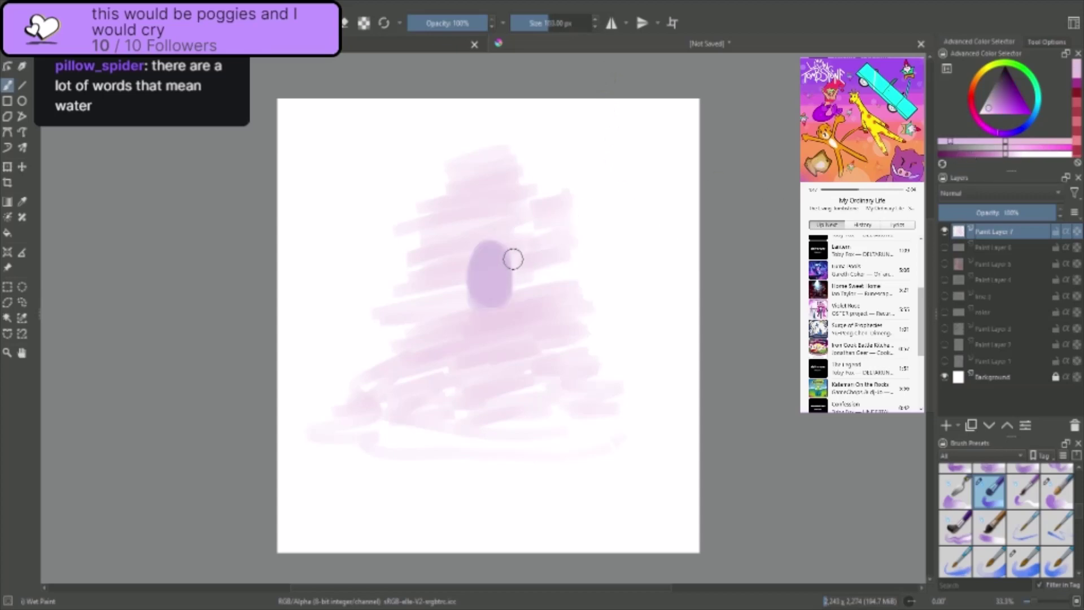
- Reduce the Wet Paint brush to 78 px and enlarge the violet oval into a head shape
key(bracketleft)
key(bracketleft)
key(bracketleft)
mouse_move(829, 141)
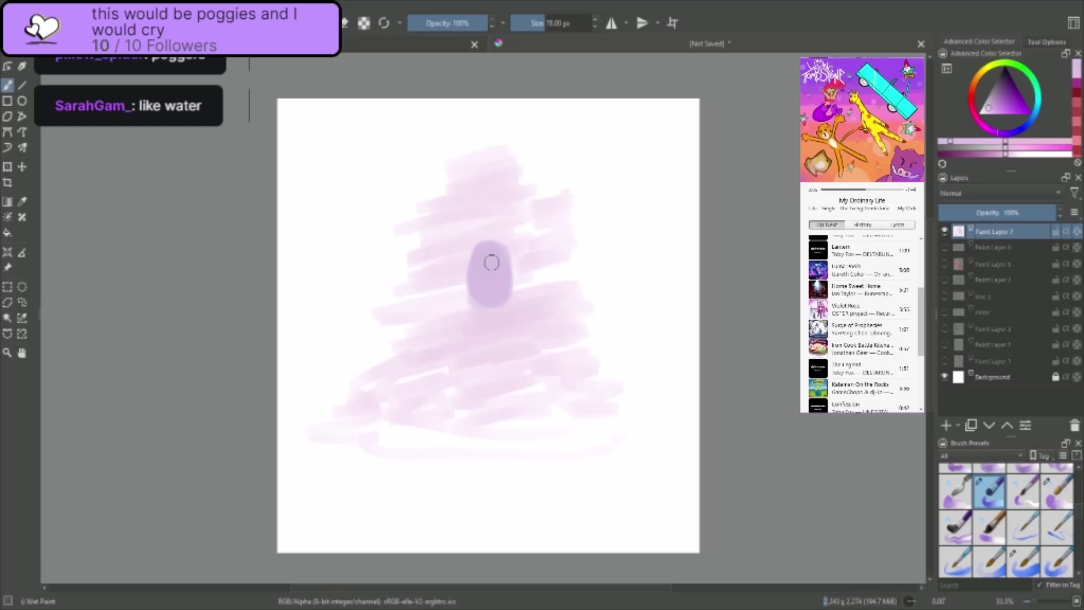
mouse_move(491, 259)
mouse_down()
mouse_move(506, 271)
mouse_move(500, 287)
mouse_up()
key(ctrl+z)
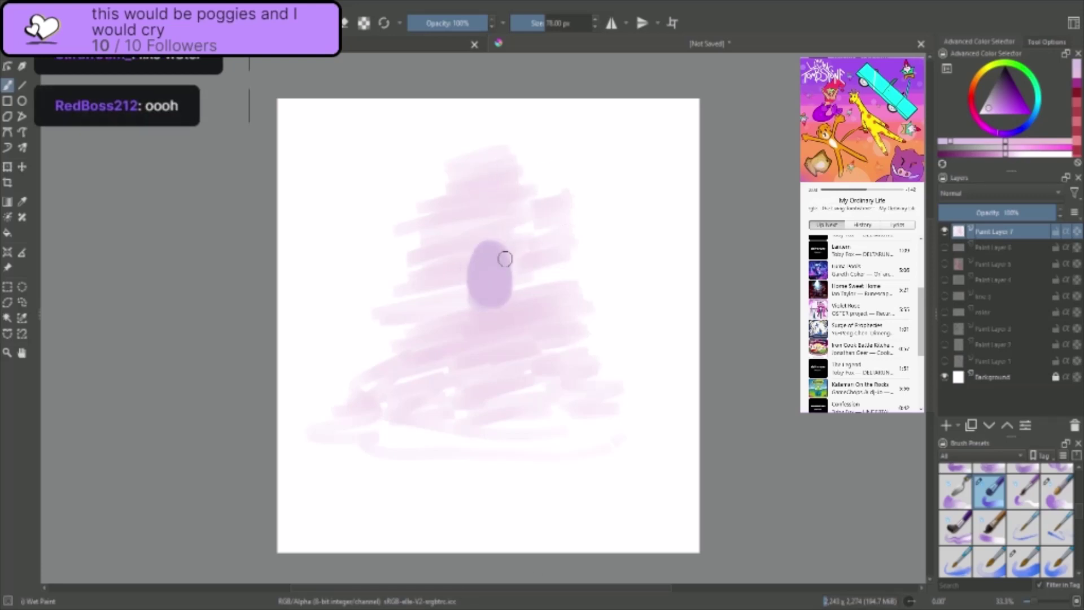
mouse_move(490, 248)
mouse_down()
mouse_move(501, 240)
mouse_move(510, 261)
mouse_move(487, 305)
mouse_move(486, 285)
mouse_up()
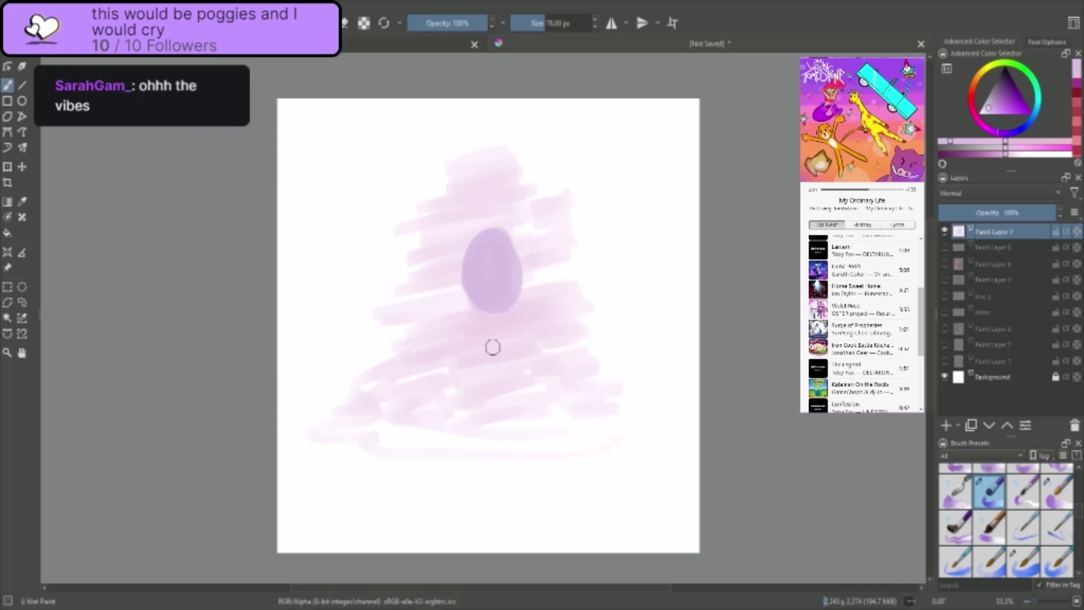
- Try a neck and a rounded body below the oval head, and undo the strokes
mouse_move(486, 329)
mouse_down()
mouse_move(460, 353)
mouse_move(539, 343)
mouse_move(443, 420)
mouse_move(440, 397)
mouse_move(504, 365)
mouse_move(508, 310)
mouse_move(433, 313)
mouse_move(447, 343)
mouse_move(523, 350)
mouse_move(520, 370)
mouse_move(459, 399)
mouse_move(474, 349)
mouse_move(451, 352)
mouse_move(516, 354)
mouse_move(480, 408)
mouse_move(460, 421)
mouse_move(440, 405)
mouse_move(489, 399)
mouse_move(530, 357)
mouse_move(500, 407)
mouse_move(512, 369)
mouse_move(545, 371)
mouse_move(527, 367)
mouse_move(529, 405)
mouse_move(445, 388)
mouse_up()
mouse_move(507, 305)
mouse_down()
mouse_move(529, 356)
mouse_move(520, 414)
mouse_move(472, 428)
mouse_move(478, 384)
mouse_up()
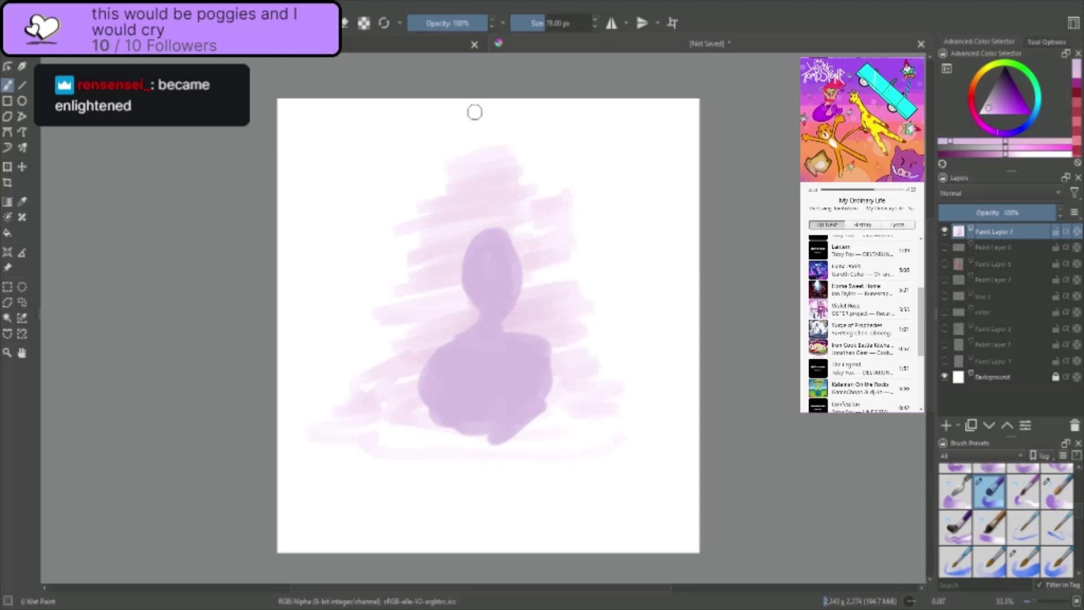
key(ctrl+z)
key(ctrl+z)
key(ctrl+z)
key(ctrl+z)
key(ctrl+z)
key(ctrl+z)
key(ctrl+z)
key(ctrl+z)
key(ctrl+z)
key(ctrl+z)
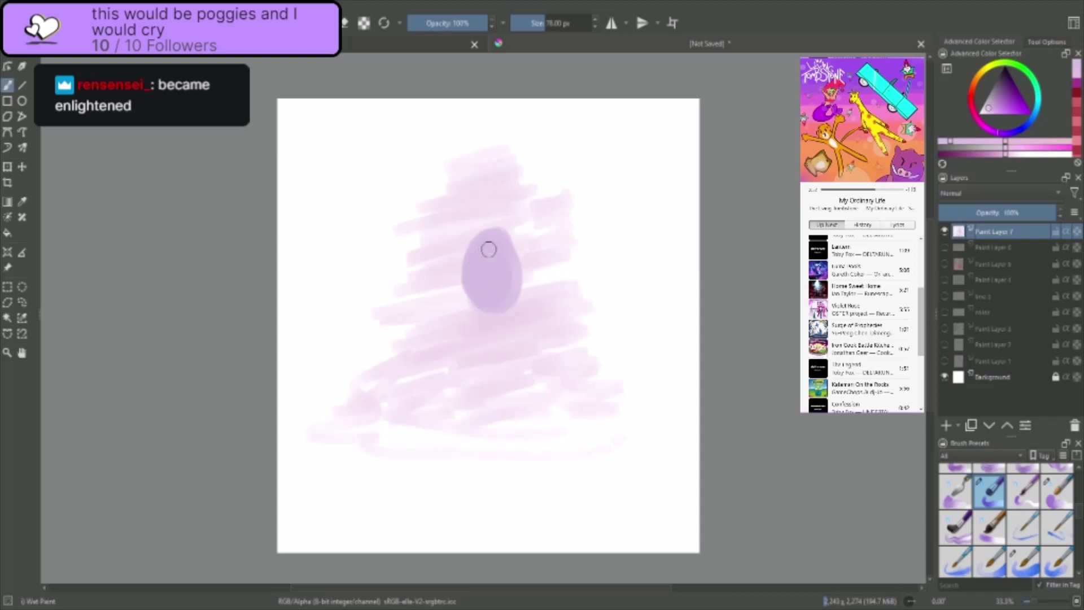
- Block in a new pose with a tilted oval head, one arm bent up to the head, a looped torso and an angular lower limb
mouse_move(448, 237)
mouse_down()
mouse_move(464, 247)
mouse_move(479, 235)
mouse_move(457, 228)
mouse_up()
mouse_move(456, 340)
mouse_down()
mouse_move(490, 369)
mouse_move(457, 338)
mouse_move(435, 346)
mouse_move(446, 344)
mouse_move(445, 328)
mouse_move(501, 309)
mouse_move(558, 243)
mouse_move(455, 184)
mouse_up()
mouse_move(447, 337)
mouse_down()
mouse_move(362, 387)
mouse_move(433, 452)
mouse_up()
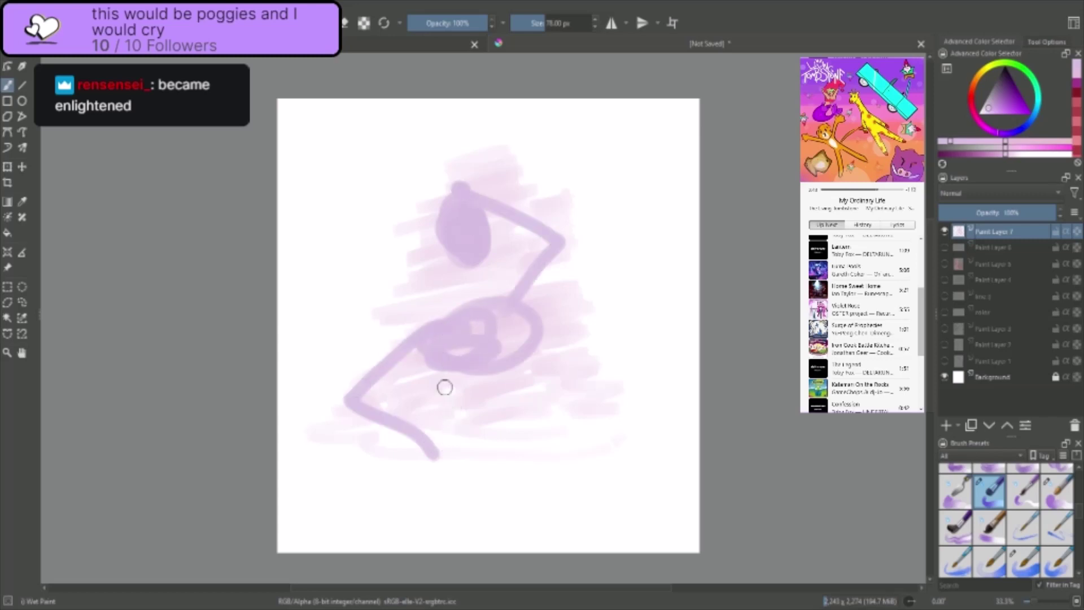
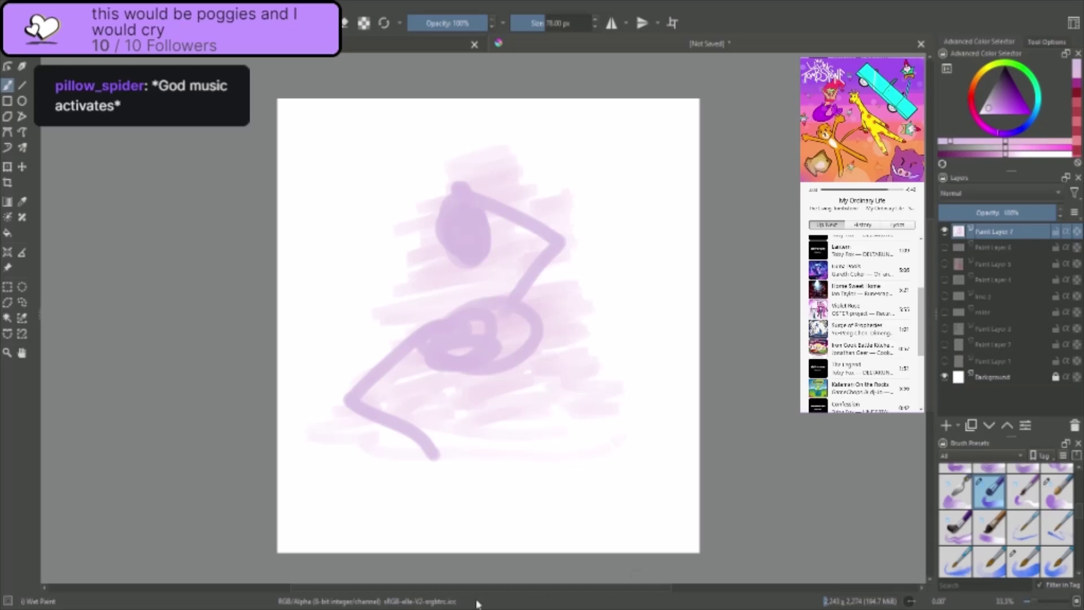
- Fill out the figure's neck, torso, arms and folded legs in light violet, and try a hair puff beside the head
mouse_move(442, 327)
mouse_down()
mouse_move(481, 429)
mouse_move(465, 378)
mouse_move(486, 316)
mouse_move(436, 245)
mouse_move(465, 265)
mouse_move(469, 291)
mouse_move(459, 279)
mouse_move(511, 296)
mouse_move(544, 246)
mouse_move(533, 213)
mouse_move(477, 188)
mouse_move(554, 230)
mouse_move(518, 322)
mouse_move(456, 318)
mouse_move(450, 305)
mouse_move(401, 334)
mouse_move(358, 388)
mouse_move(414, 441)
mouse_move(440, 445)
mouse_move(419, 389)
mouse_move(412, 472)
mouse_move(515, 489)
mouse_move(496, 415)
mouse_up()
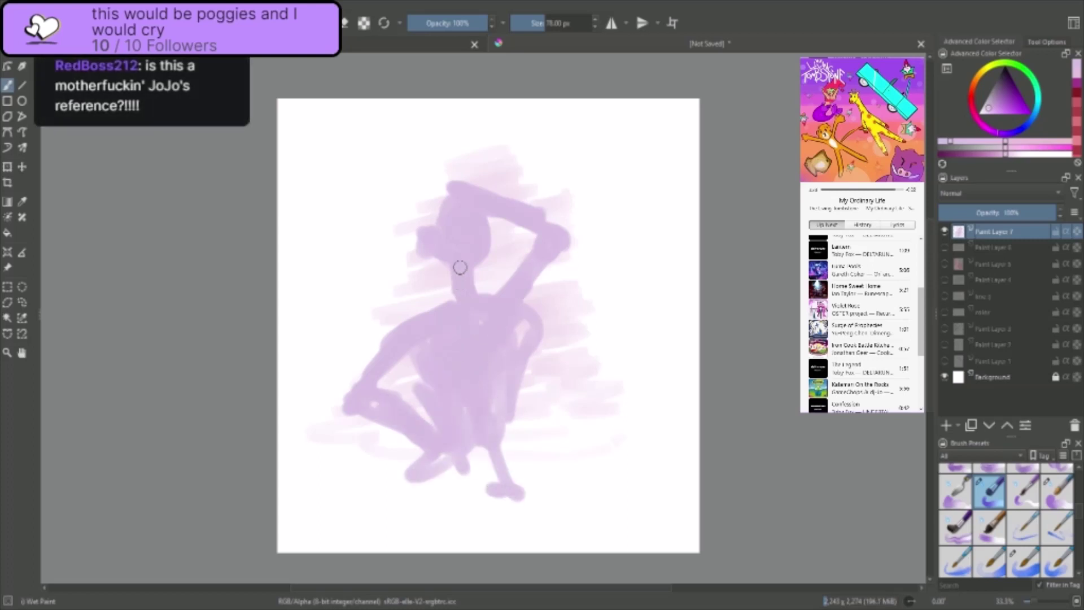
mouse_move(448, 224)
mouse_down()
mouse_move(394, 223)
mouse_move(397, 204)
mouse_move(426, 195)
mouse_move(443, 216)
mouse_up()
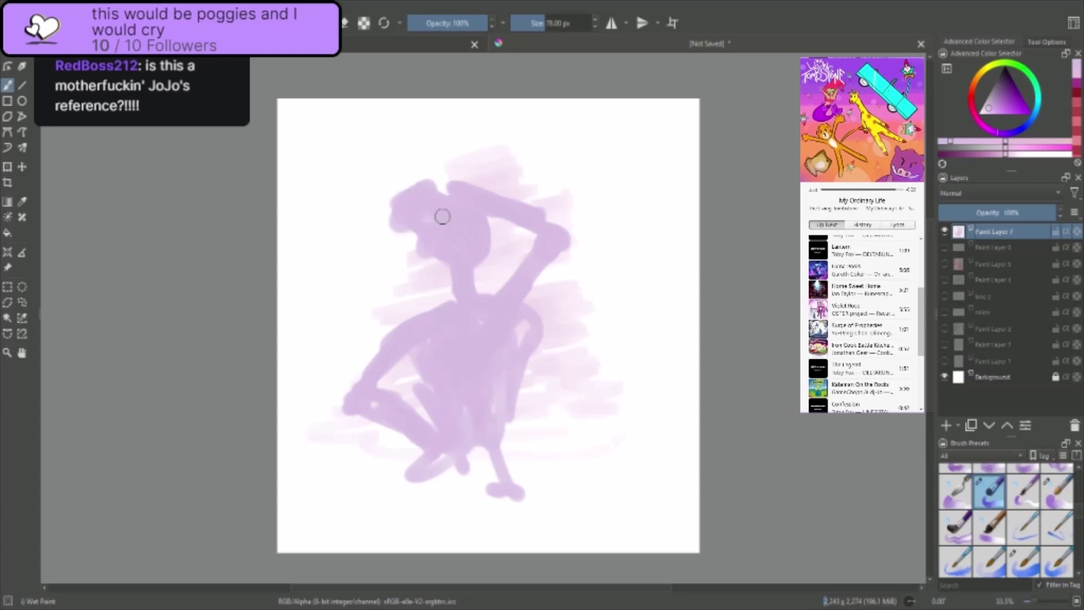
key(ctrl+z)
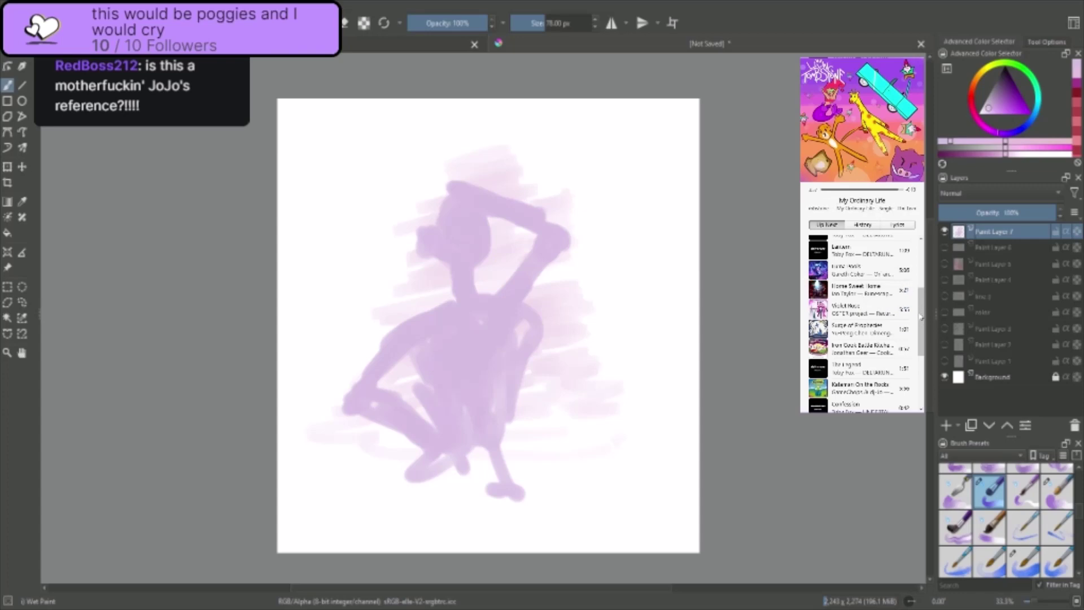
- Play "December" from the music player's queue, and switch to "Violet Rose"
scroll(920, 307, up, 1)
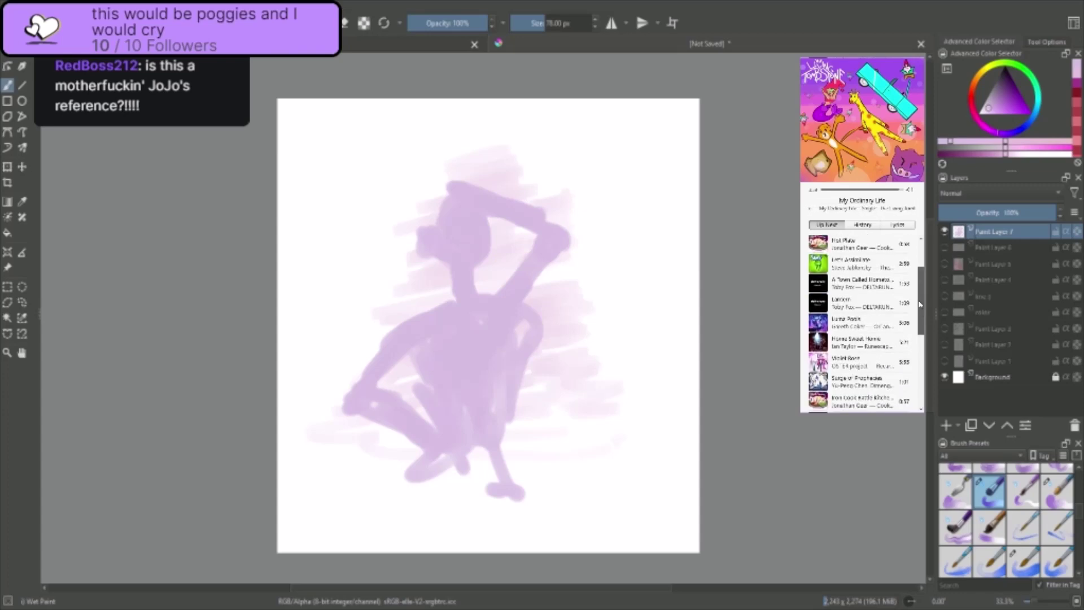
drag(920, 304, 921, 354)
click(854, 252)
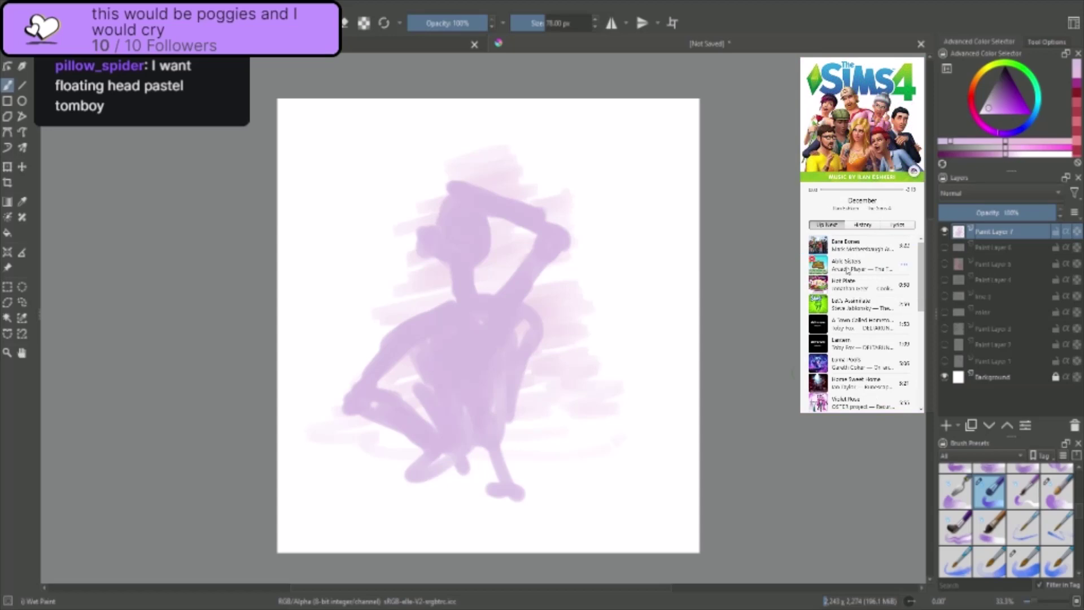
click(853, 401)
click(862, 401)
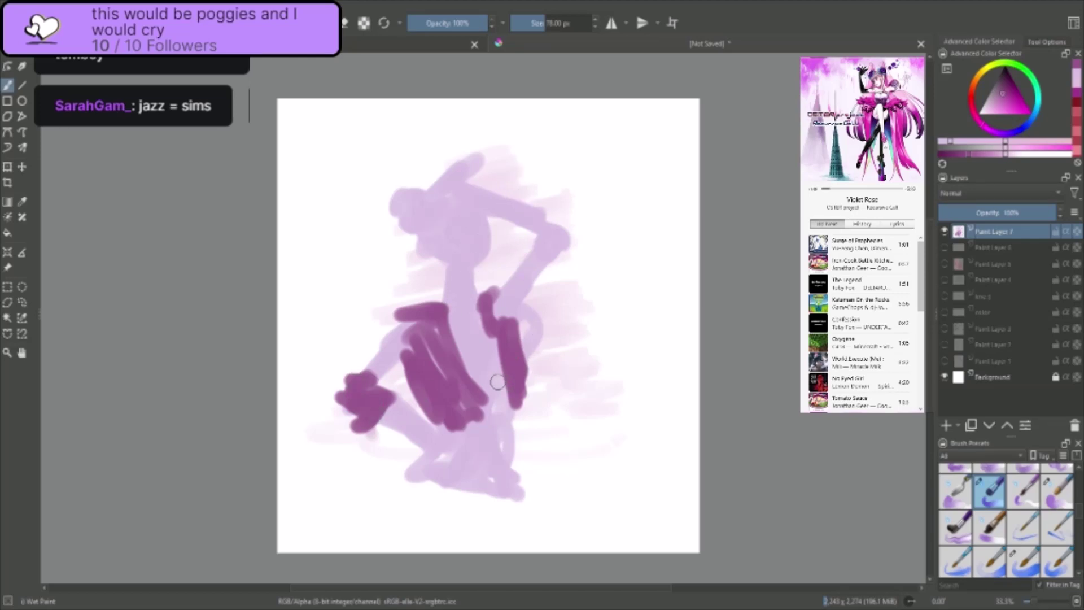
- Add dark purple accents to the raised arm and the shoulder of the figure's vest
drag(501, 189, 506, 214)
mouse_move(504, 299)
mouse_down()
mouse_move(531, 319)
mouse_move(525, 345)
mouse_up()
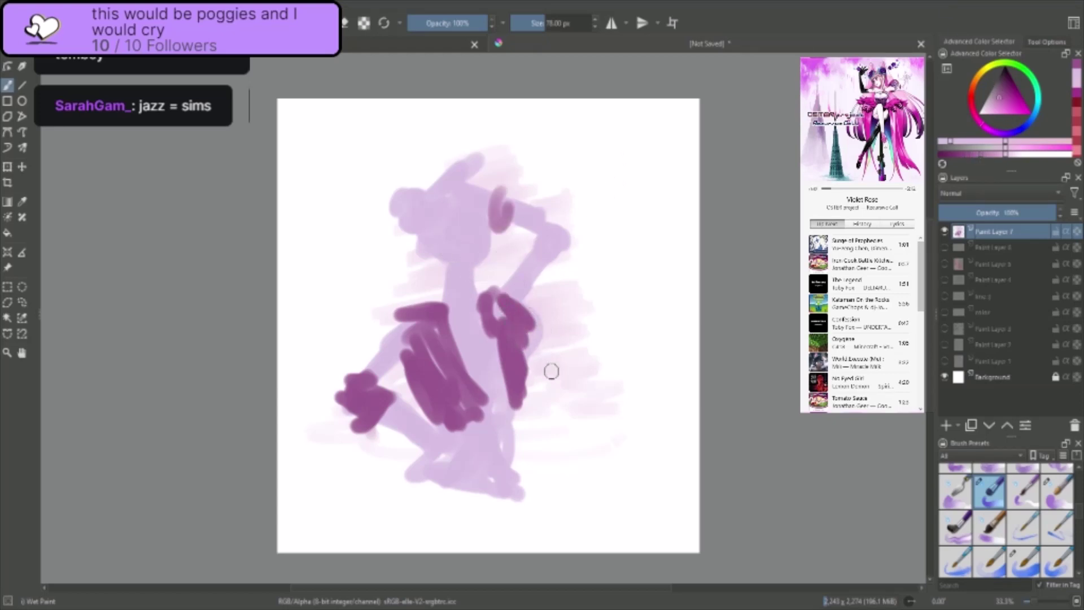
- Reduce the brush to 24 px and sketch chin and jaw lines on the face, undoing the last stroke
key(bracketleft)
key(bracketleft)
key(bracketleft)
key(bracketleft)
key(bracketleft)
key(bracketleft)
key(bracketleft)
key(bracketleft)
key(bracketleft)
key(bracketleft)
key(bracketleft)
key(bracketleft)
key(bracketleft)
key(bracketleft)
key(bracketleft)
key(bracketleft)
mouse_move(430, 250)
mouse_down()
mouse_move(439, 258)
mouse_move(480, 243)
mouse_move(487, 256)
mouse_up()
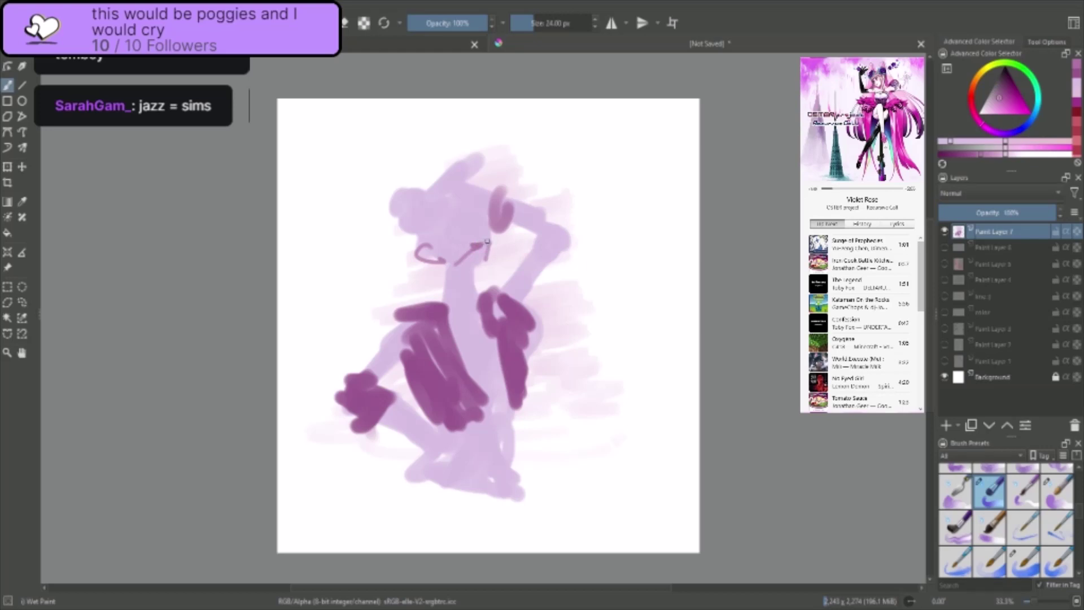
key(ctrl+z)
- Sketch an eye, curly locks beside the face and diagonal hairline strokes, undoing the stroke down the face
mouse_move(448, 187)
mouse_down()
mouse_move(428, 202)
mouse_move(435, 191)
mouse_move(401, 257)
mouse_move(408, 267)
mouse_move(389, 263)
mouse_move(386, 239)
mouse_move(440, 268)
mouse_up()
key(ctrl+z)
key(ctrl+z)
drag(414, 219, 426, 200)
drag(414, 228, 446, 187)
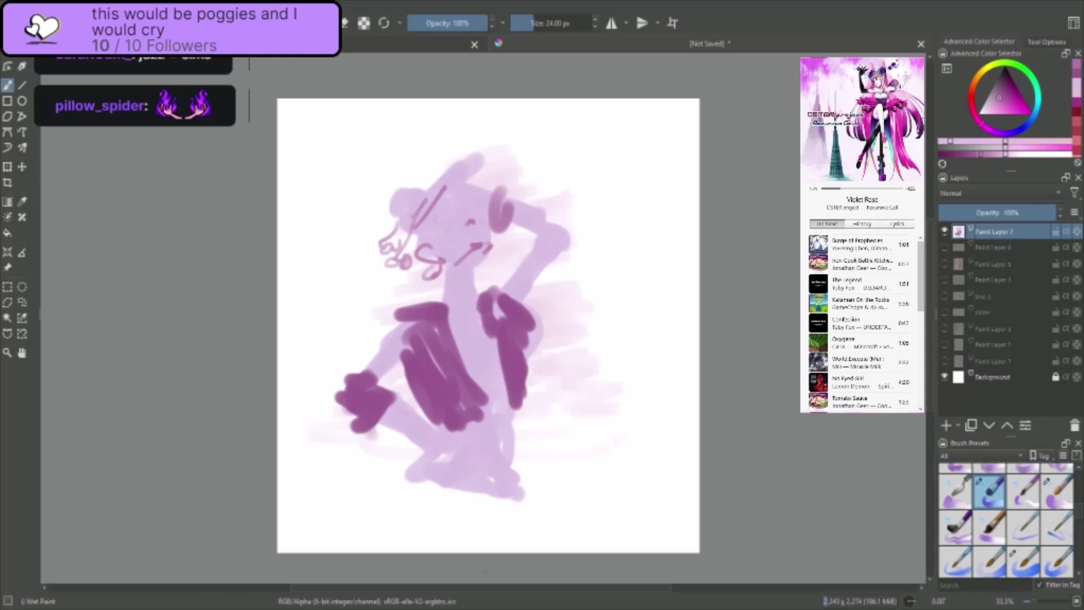
- Draw looping curls above the head, an eyebrow arc and the neck and collar lines, undoing the unwanted hair strokes
drag(405, 210, 450, 167)
key(ctrl+z)
mouse_move(402, 212)
mouse_down()
mouse_move(452, 166)
mouse_move(446, 184)
mouse_move(494, 182)
mouse_move(494, 171)
mouse_move(403, 208)
mouse_move(396, 195)
mouse_move(382, 199)
mouse_move(411, 148)
mouse_up()
key(ctrl+z)
mouse_move(436, 190)
mouse_down()
mouse_move(457, 185)
mouse_move(446, 222)
mouse_move(438, 218)
mouse_up()
key(ctrl+z)
mouse_move(487, 252)
mouse_down()
mouse_move(450, 286)
mouse_move(459, 307)
mouse_move(474, 278)
mouse_move(510, 276)
mouse_up()
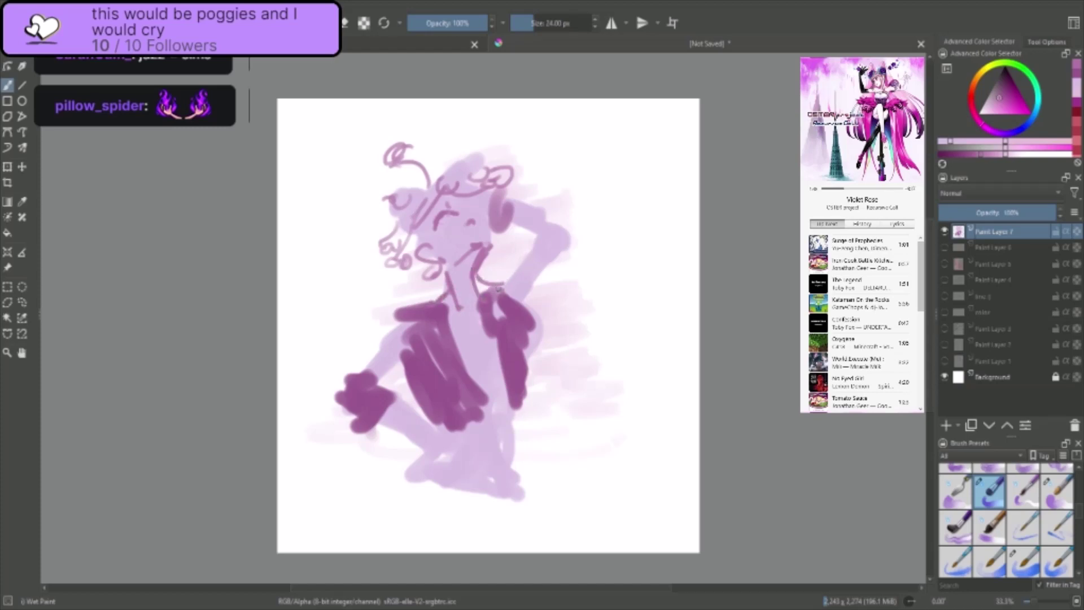
- Fill the gaps between the strokes of the vest's wider panel with sampled dark purple, undoing the last stroke
ctrl+click(499, 299)
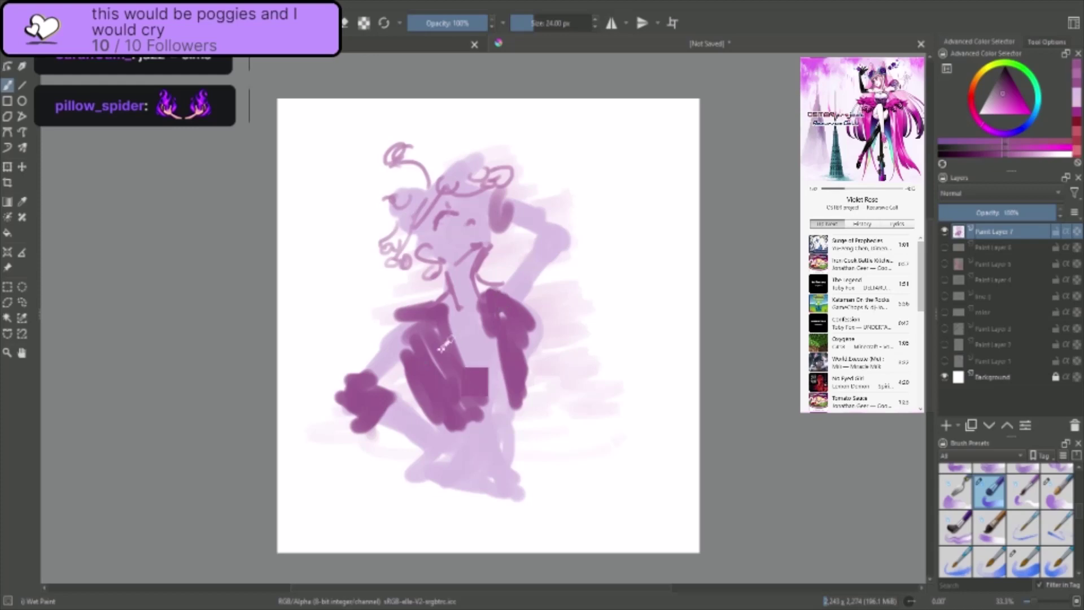
ctrl+click(442, 353)
mouse_move(430, 340)
mouse_down()
mouse_move(444, 386)
mouse_move(431, 374)
mouse_up()
ctrl+click(438, 362)
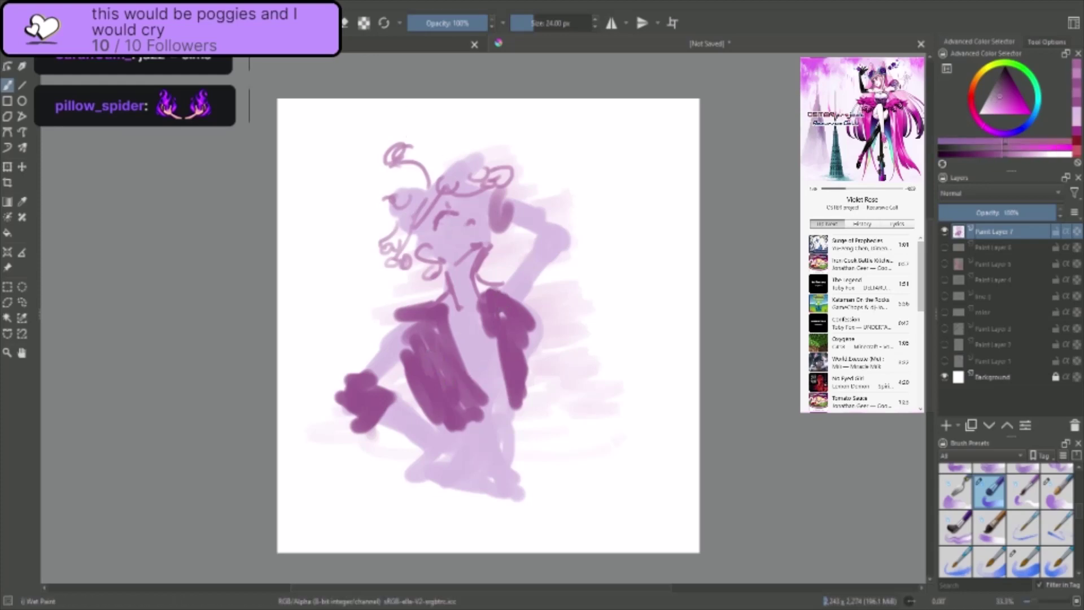
key(ctrl+z)
- Cover the arched eyebrow with the face's pale lavender and add a small mid-purple brow mark above the other eye
ctrl+click(450, 225)
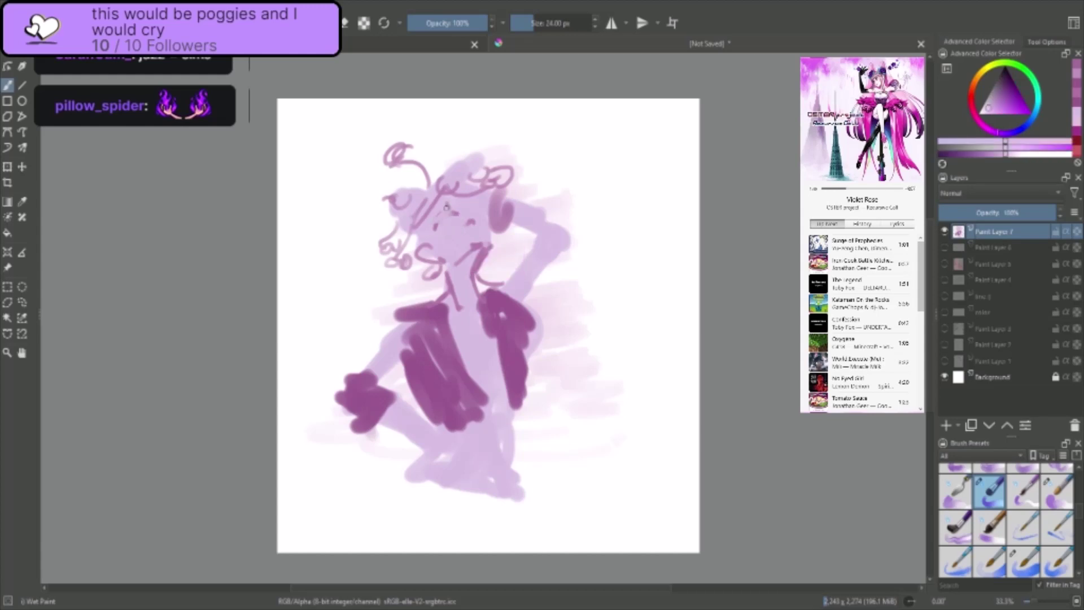
click(458, 212)
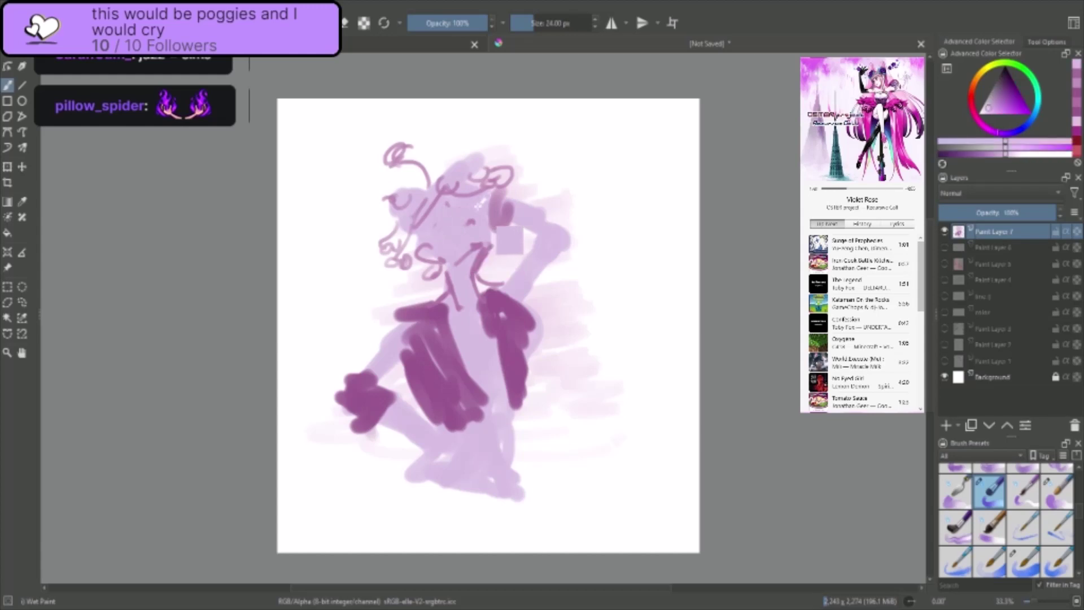
ctrl+click(470, 219)
click(475, 212)
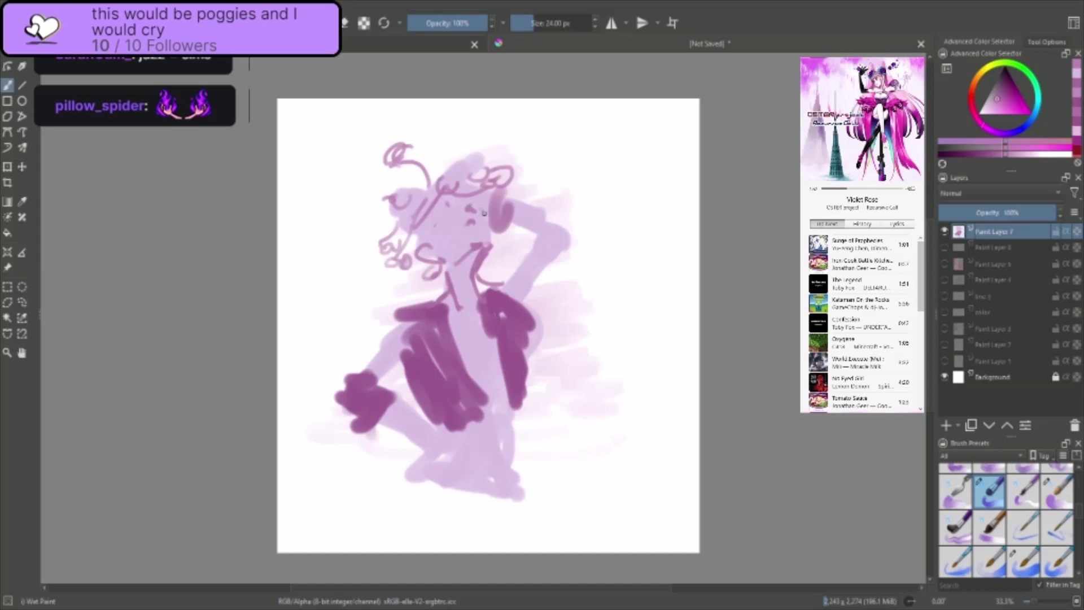
- Paint an eye, the cheek outline and dense hair strokes beside the jaw in mid purple, undoing unwanted strokes
mouse_move(488, 217)
mouse_down()
mouse_move(464, 232)
mouse_move(445, 220)
mouse_up()
key(ctrl+z)
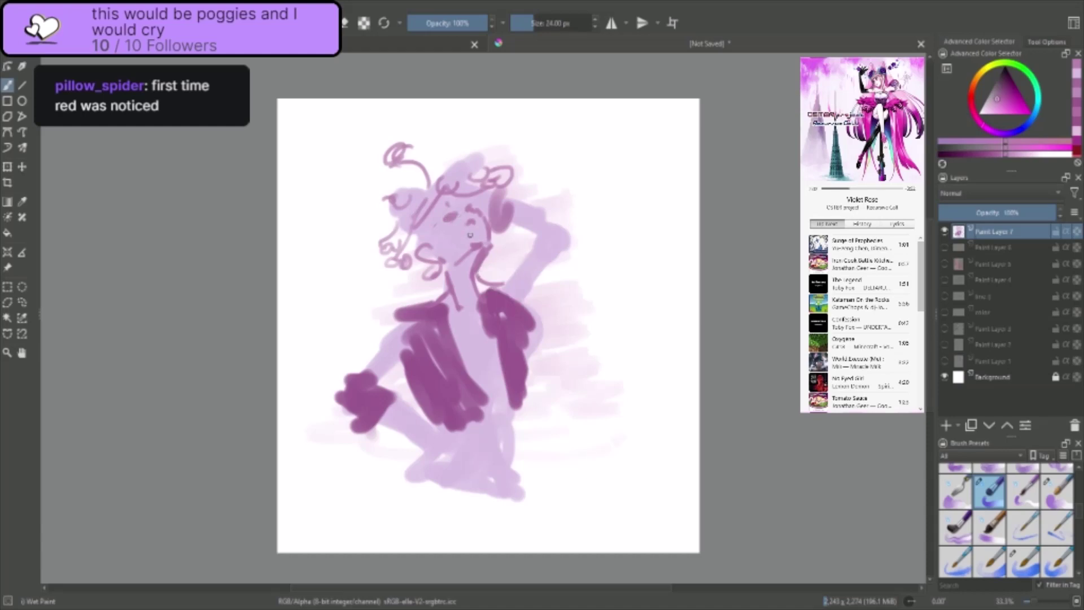
key(ctrl+z)
mouse_move(421, 236)
mouse_down()
mouse_move(406, 241)
mouse_move(422, 249)
mouse_up()
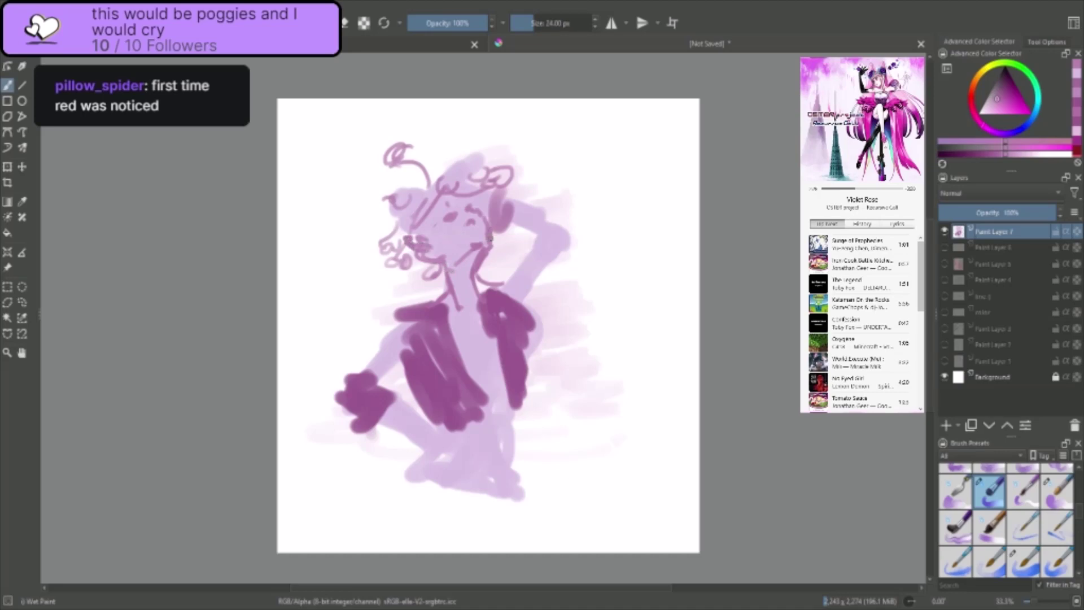
- Sample the pale lavender skin color and clear the stray lines inside the neck
ctrl+click(489, 243)
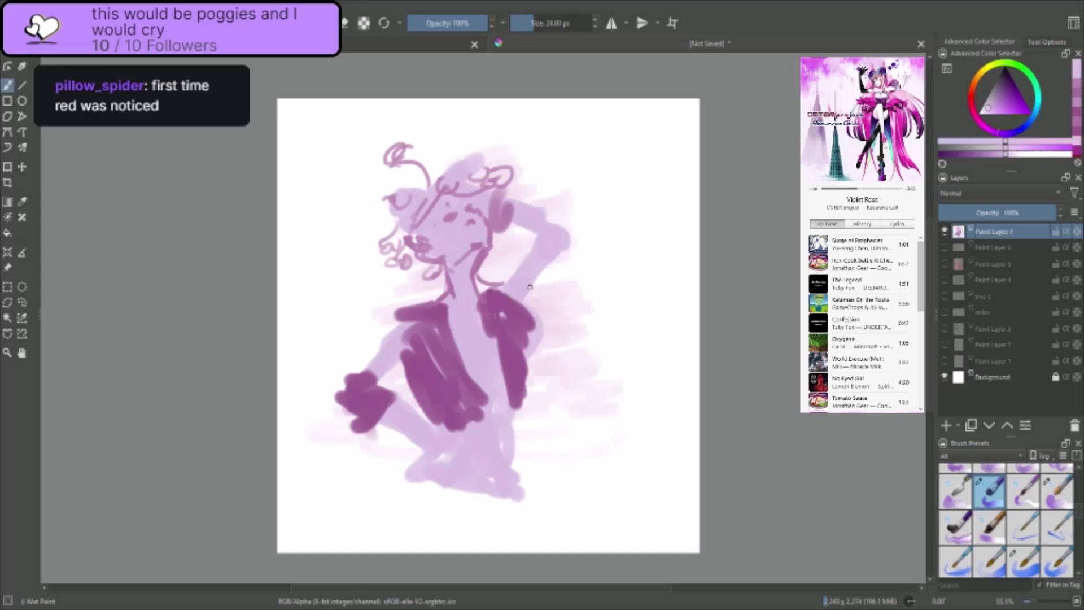
key(slash)
key(slash)
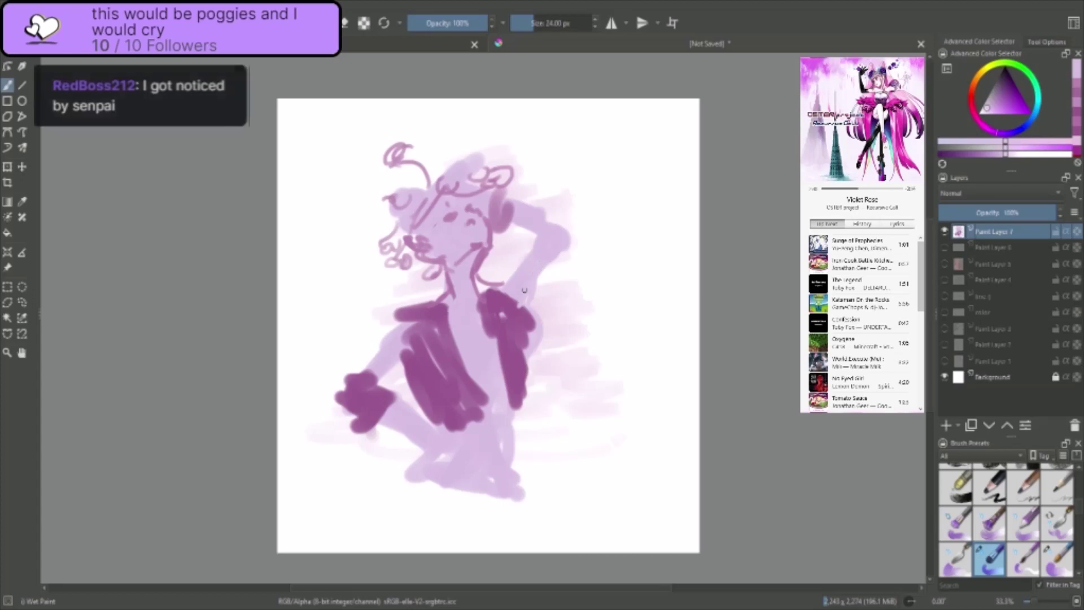
- Enlarge the brush to 44 px and fill the vest's wider front panel with solid dark purple
key(bracketright)
key(bracketright)
key(bracketright)
key(bracketright)
key(bracketright)
key(bracketright)
key(bracketright)
key(bracketright)
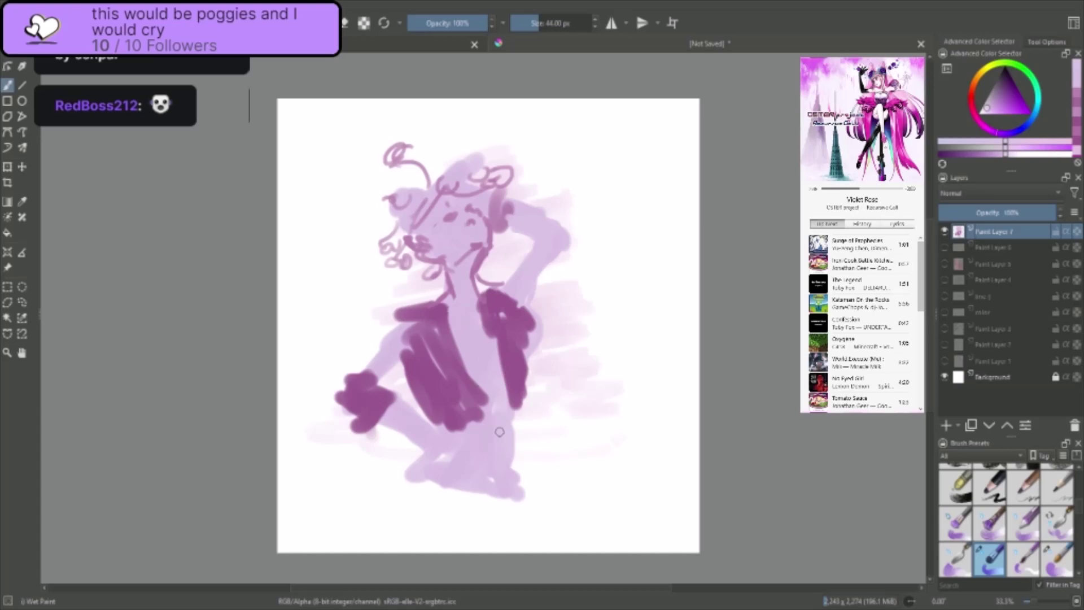
mouse_move(487, 411)
mouse_down()
mouse_move(472, 361)
mouse_move(487, 397)
mouse_move(429, 319)
mouse_up()
key(ctrl+z)
ctrl+click(454, 380)
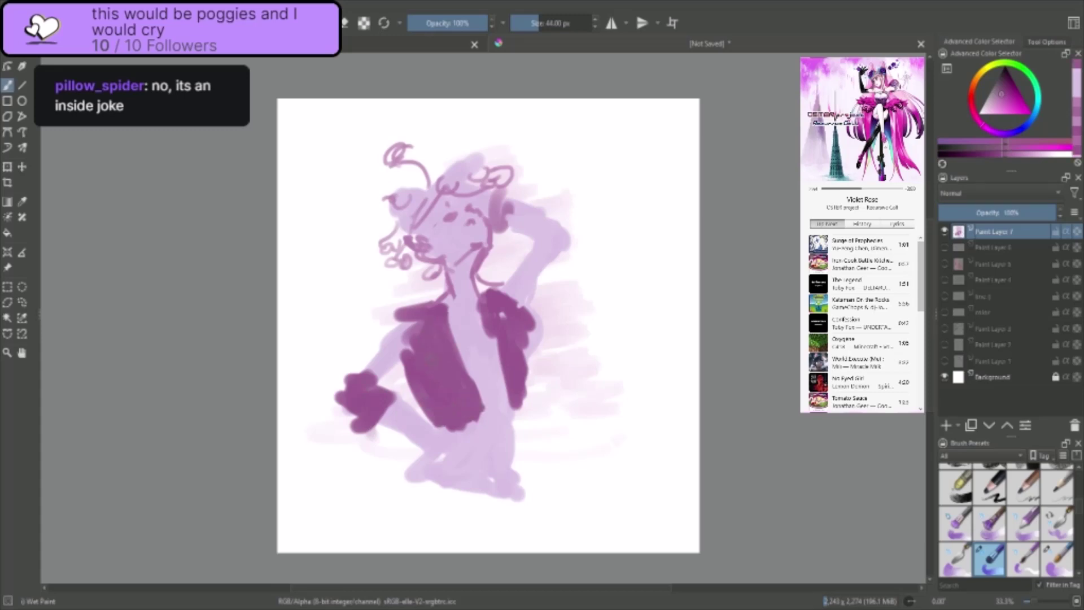
- Paint dark purple sleeves over the lowered arm and the raised arm
mouse_move(384, 386)
mouse_down()
mouse_move(403, 350)
mouse_move(377, 374)
mouse_move(408, 336)
mouse_move(372, 361)
mouse_move(401, 321)
mouse_up()
mouse_move(506, 285)
mouse_down()
mouse_move(525, 273)
mouse_move(533, 228)
mouse_move(522, 218)
mouse_move(543, 205)
mouse_move(525, 232)
mouse_move(541, 214)
mouse_move(568, 229)
mouse_move(515, 301)
mouse_up()
mouse_move(554, 252)
mouse_down()
mouse_move(508, 296)
mouse_move(524, 311)
mouse_move(556, 227)
mouse_up()
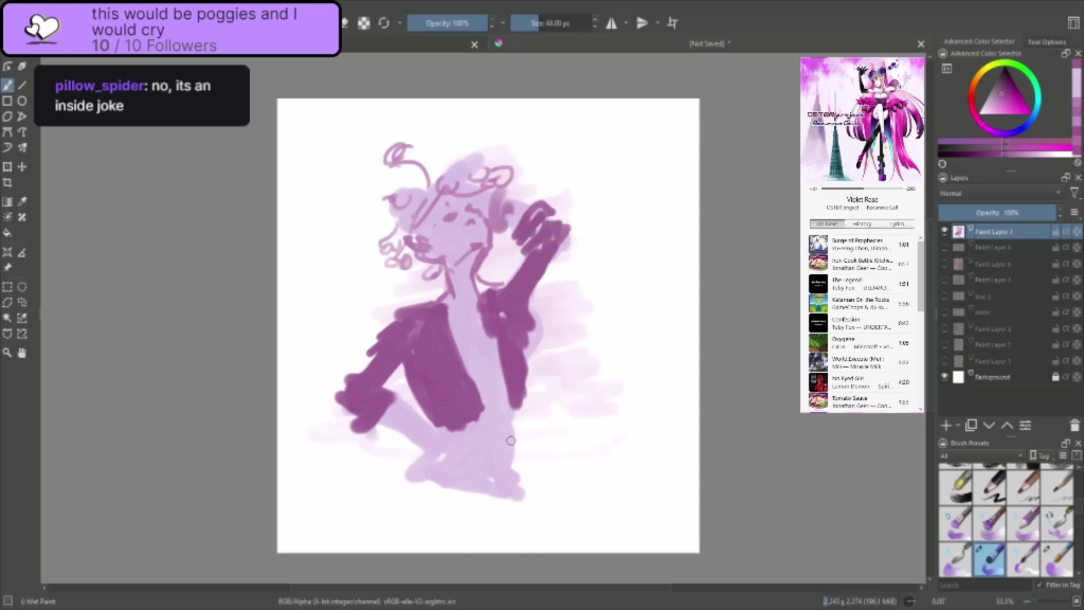
- Pick a pale pink and paint the torso between the open vest panels, undoing the first trial strokes
click(1040, 157)
click(1041, 154)
mouse_move(445, 330)
mouse_down()
mouse_move(494, 333)
mouse_move(544, 462)
mouse_up()
key(ctrl+z)
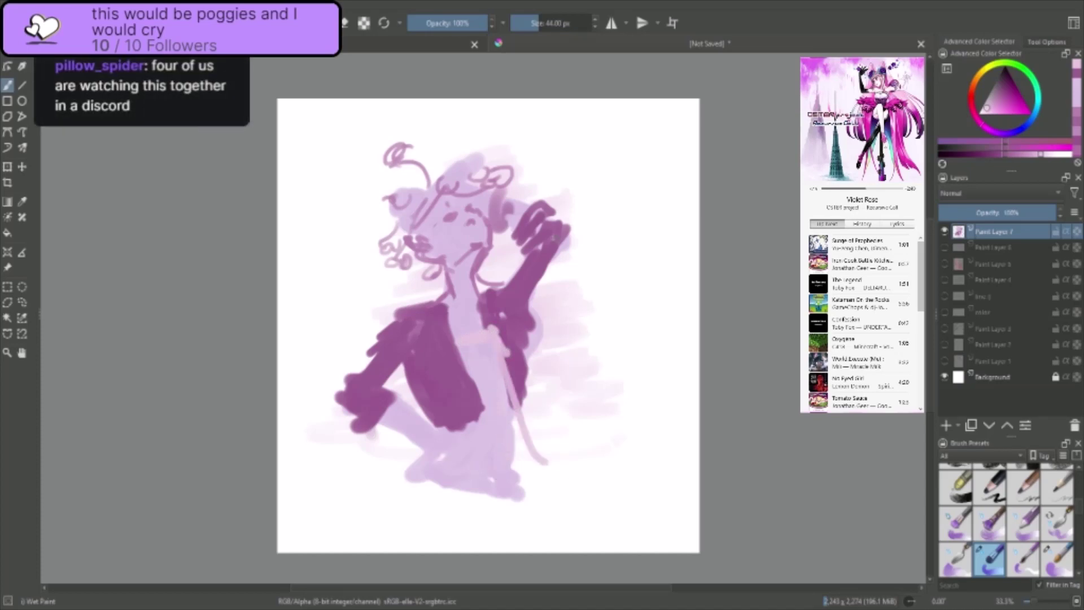
key(ctrl+z)
key(ctrl+z)
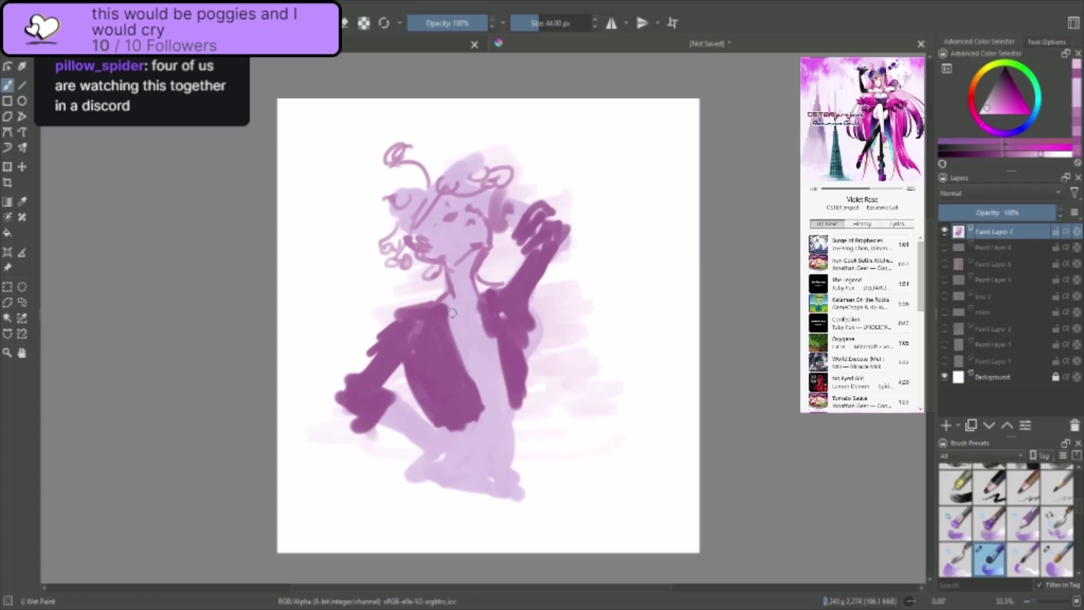
mouse_move(479, 455)
mouse_down()
mouse_move(462, 435)
mouse_move(511, 432)
mouse_up()
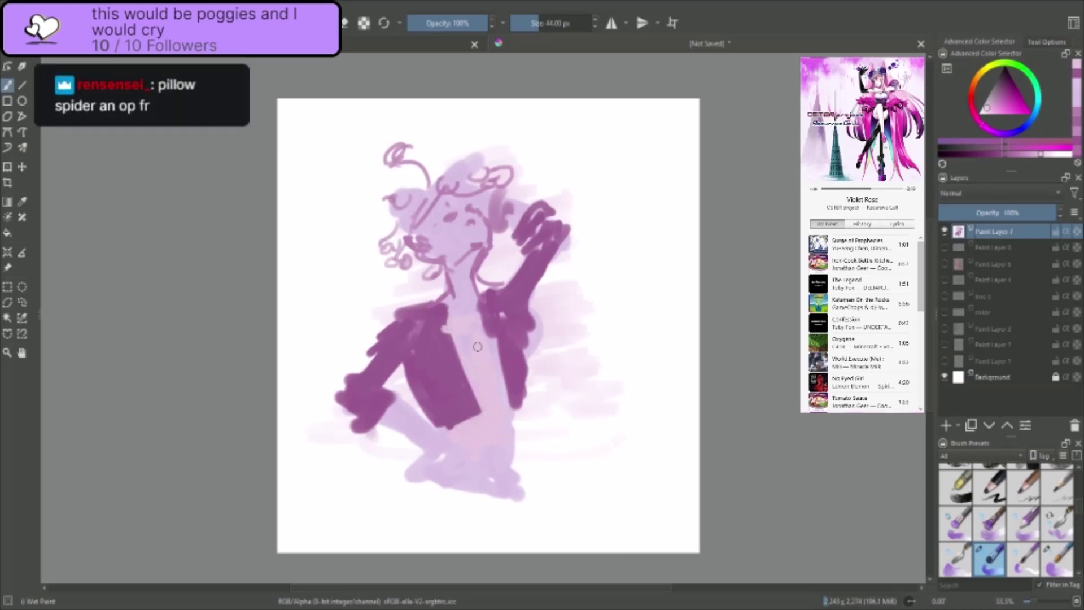
mouse_move(480, 343)
mouse_down()
mouse_move(477, 362)
mouse_move(485, 324)
mouse_move(486, 354)
mouse_move(489, 340)
mouse_move(459, 330)
mouse_move(486, 358)
mouse_move(471, 359)
mouse_up()
- Repaint the neckline and the side of the waist with sampled pale lavender, leaving a pink top on the chest
ctrl+click(465, 307)
drag(456, 309, 474, 325)
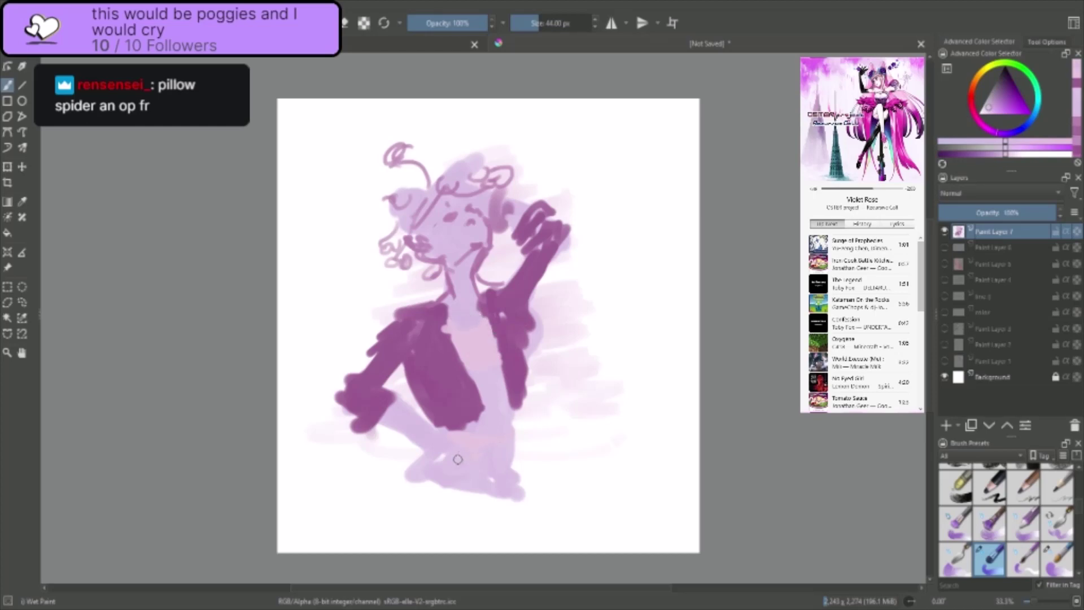
ctrl+click(481, 342)
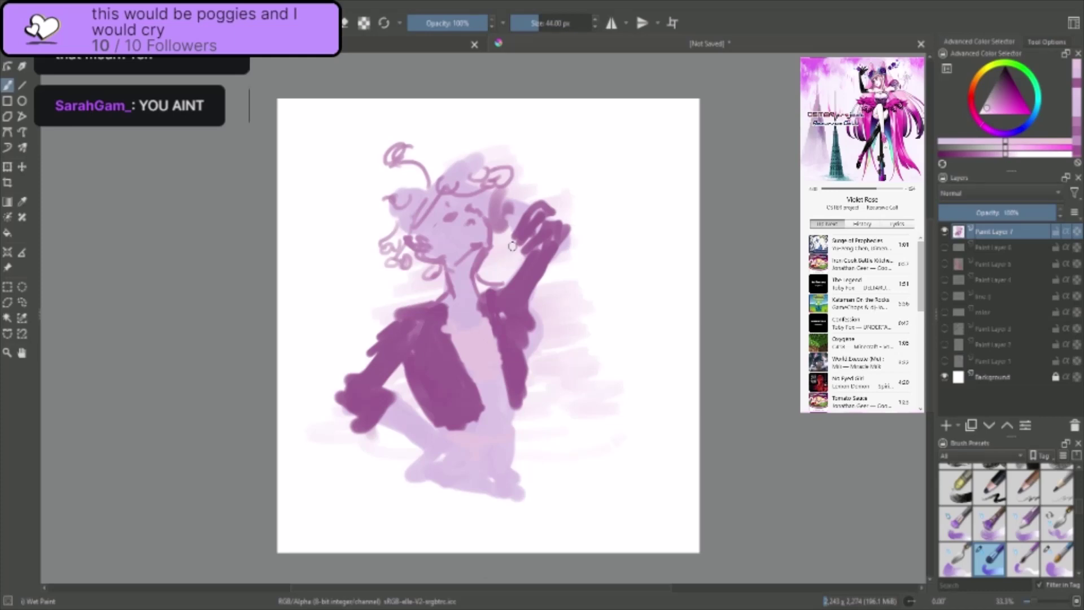
- Clean up the vest's inner edge and smooth the lowered arm's sleeve outline with dark purple
ctrl+click(452, 343)
drag(449, 327, 455, 348)
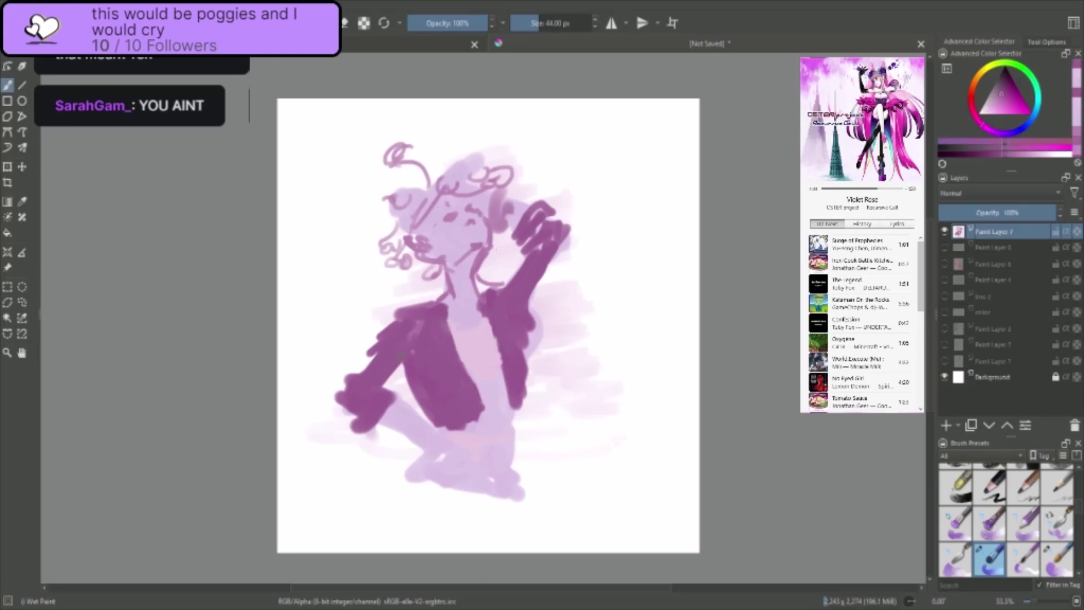
mouse_move(373, 358)
mouse_down()
mouse_move(362, 370)
mouse_move(390, 325)
mouse_move(352, 372)
mouse_up()
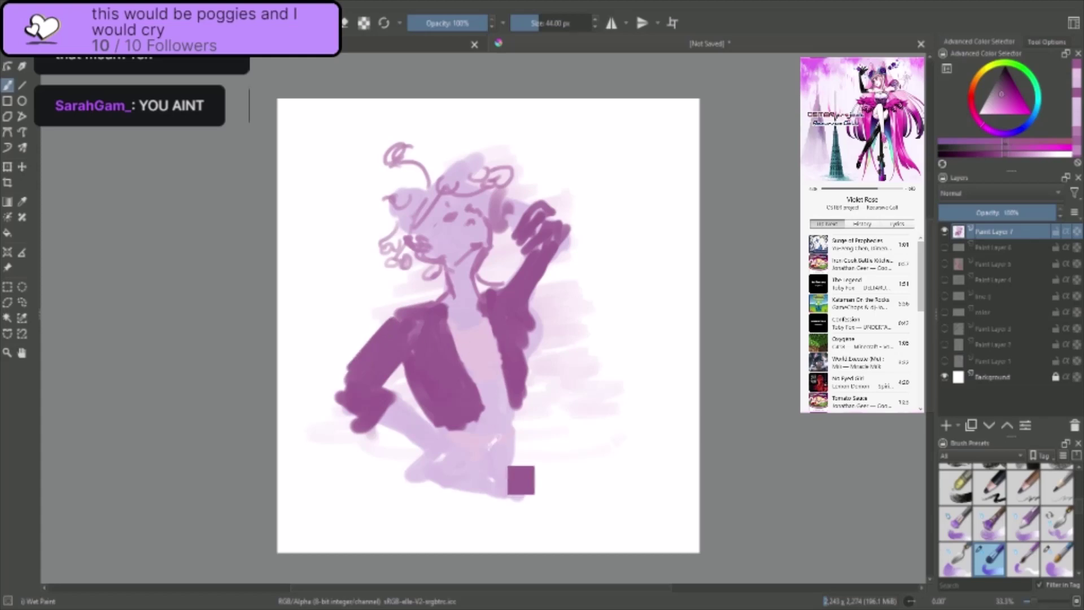
- Widen the hips with pale lavender and paint a medium purple waistband across them, undoing the long bent leg stroke
ctrl+click(520, 480)
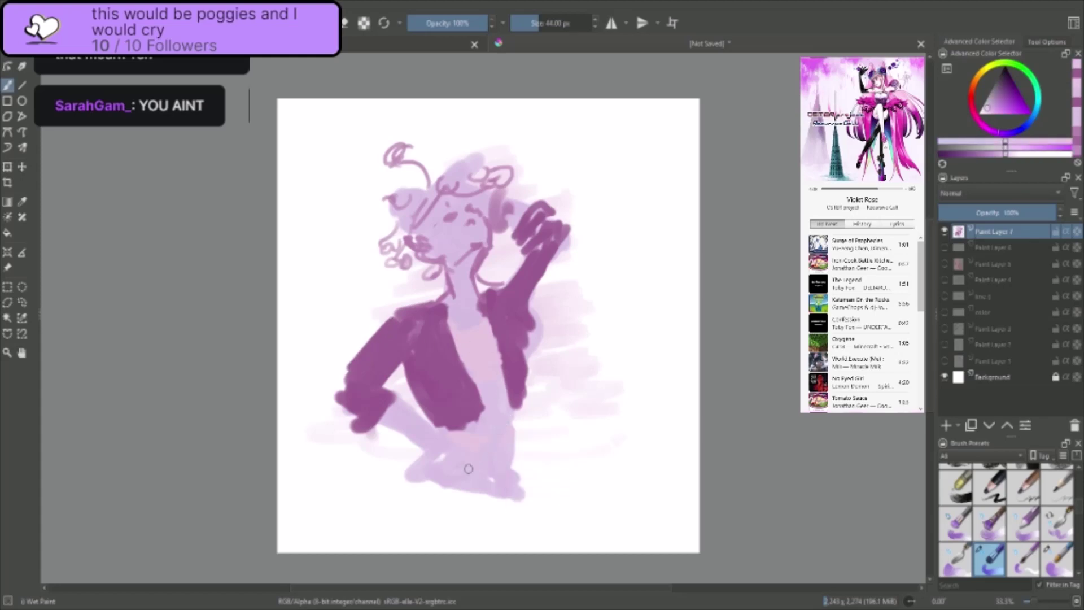
mouse_move(468, 469)
mouse_down()
mouse_move(462, 456)
mouse_move(484, 432)
mouse_move(519, 433)
mouse_move(515, 452)
mouse_move(513, 441)
mouse_move(545, 473)
mouse_up()
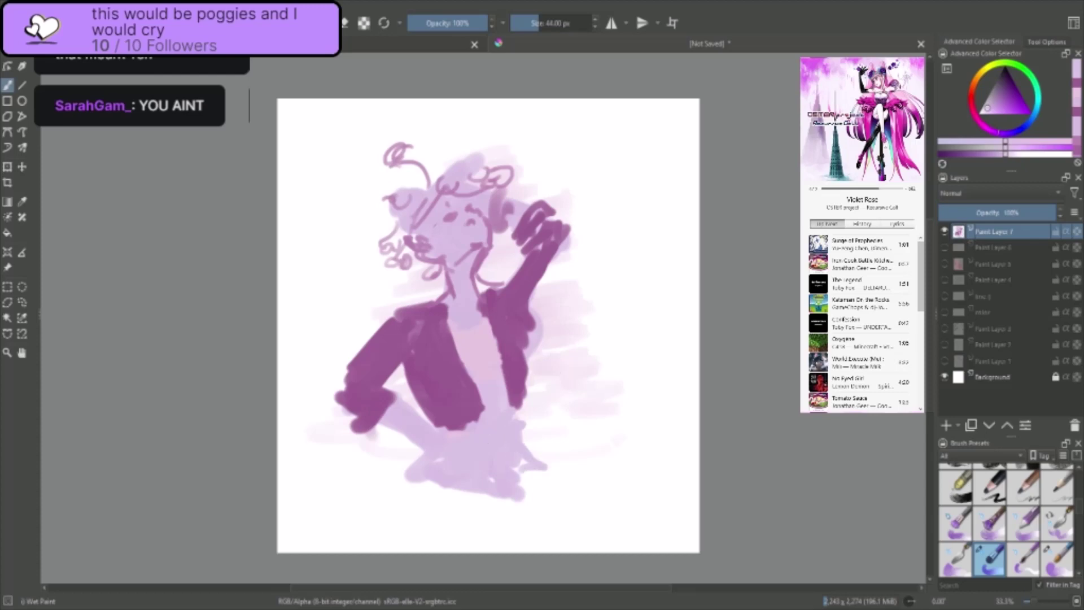
mouse_move(432, 479)
mouse_down()
mouse_move(539, 470)
mouse_move(420, 487)
mouse_move(449, 492)
mouse_move(534, 463)
mouse_move(492, 494)
mouse_move(428, 492)
mouse_move(630, 384)
mouse_move(618, 535)
mouse_up()
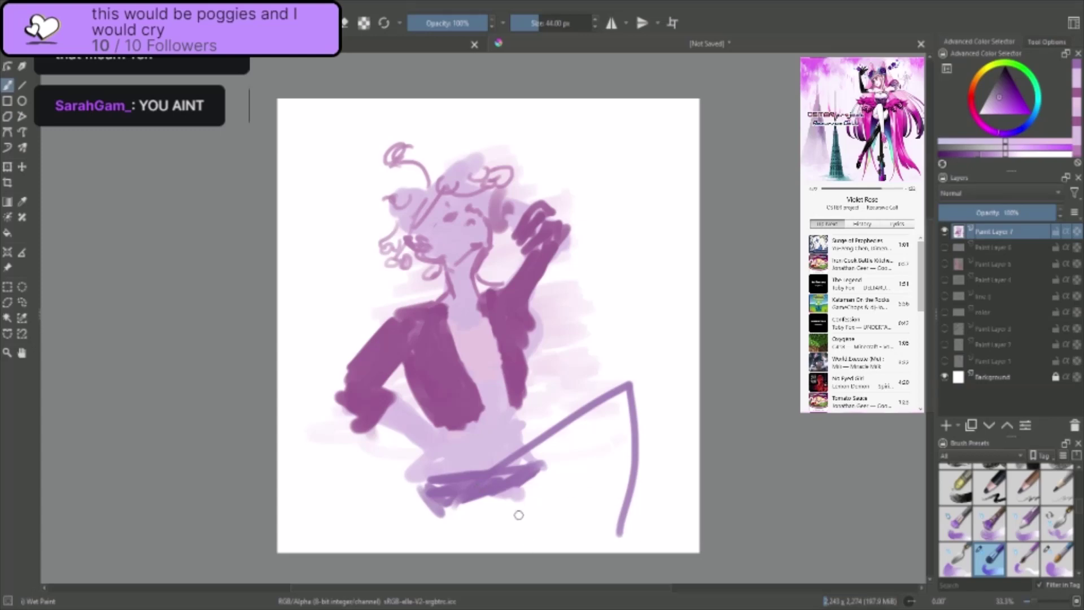
key(ctrl+z)
drag(508, 478, 591, 537)
key(ctrl+z)
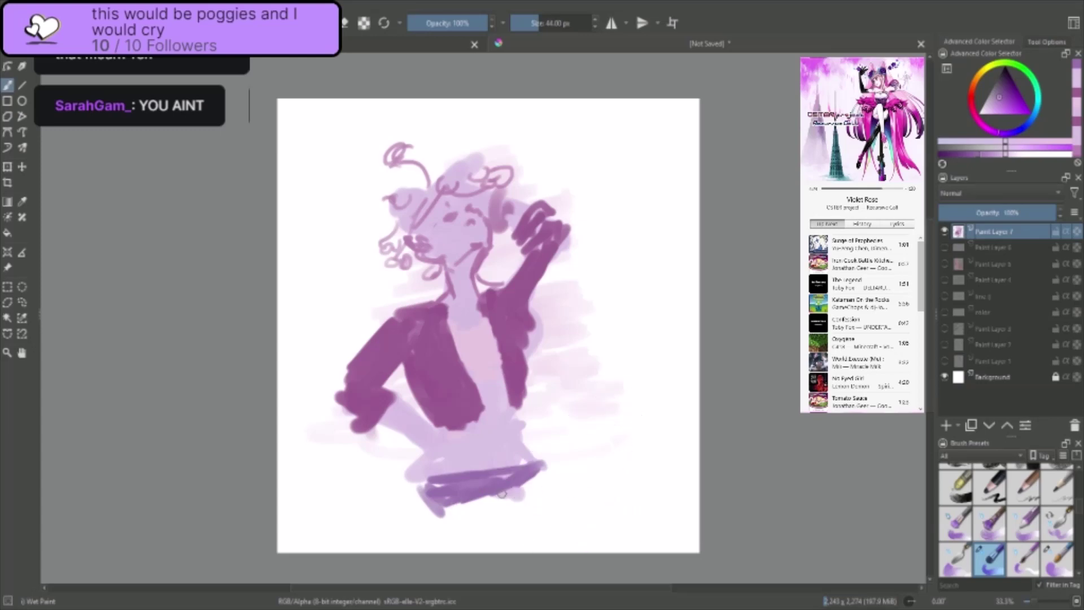
mouse_move(512, 479)
mouse_down()
mouse_move(635, 416)
mouse_move(620, 537)
mouse_up()
drag(475, 513, 659, 477)
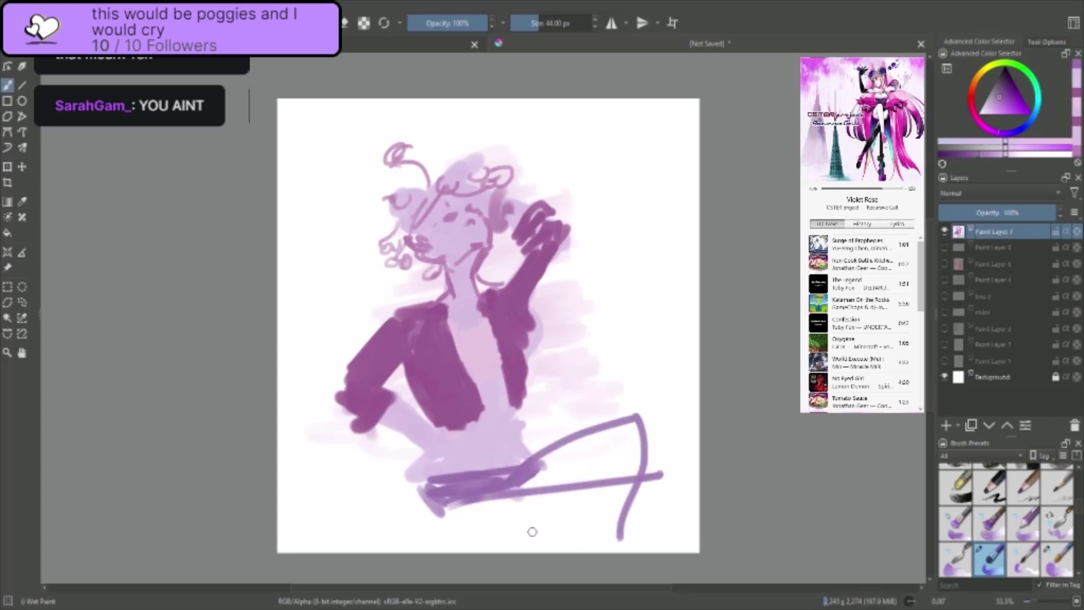
key(ctrl+z)
key(ctrl+z)
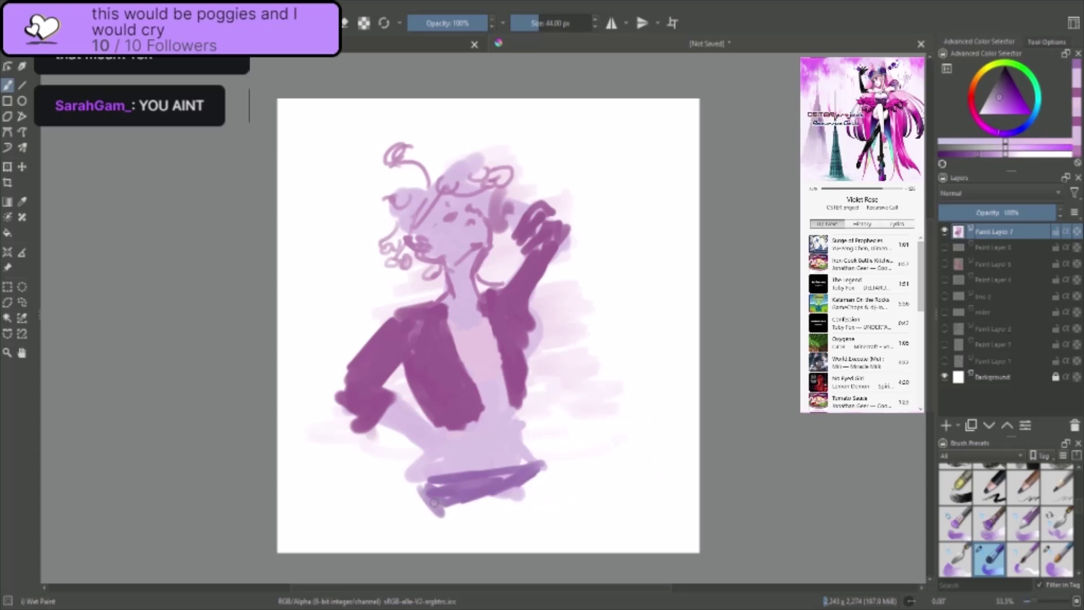
drag(428, 484, 393, 550)
drag(539, 456, 593, 539)
key(ctrl+z)
key(ctrl+z)
mouse_move(421, 490)
mouse_down()
mouse_move(429, 546)
mouse_move(386, 550)
mouse_up()
mouse_move(515, 487)
mouse_down()
mouse_move(519, 516)
mouse_move(554, 518)
mouse_up()
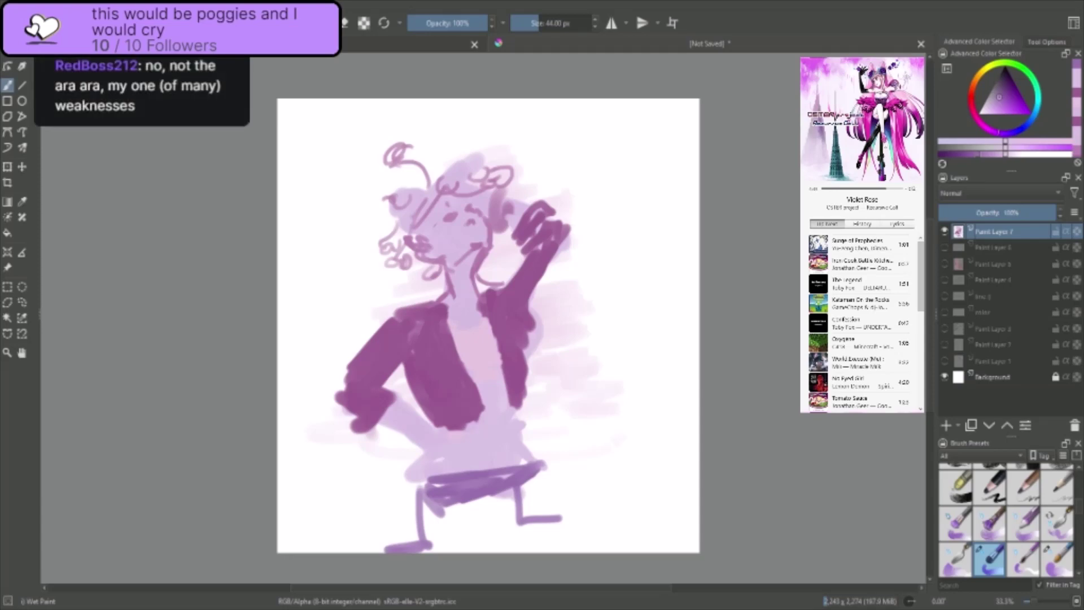
key(ctrl+z)
key(ctrl+z)
- Sketch two legs running from the waistband down to the canvas edge in medium purple
mouse_move(436, 503)
mouse_down()
mouse_move(440, 547)
mouse_move(458, 504)
mouse_move(440, 546)
mouse_up()
mouse_move(535, 475)
mouse_down()
mouse_move(534, 507)
mouse_move(522, 523)
mouse_move(514, 517)
mouse_move(542, 550)
mouse_up()
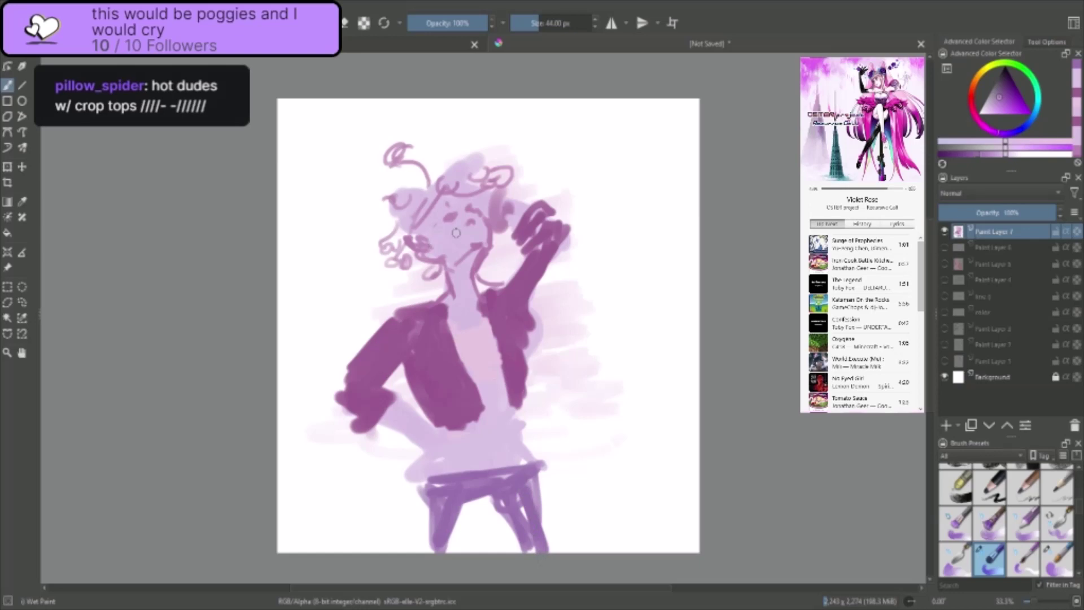
- Reduce the brush to 16 px and draw the jawline, chin and a short forehead stroke in sampled mid purple
scroll(423, 203, up, 2)
scroll(712, 333, up, 2)
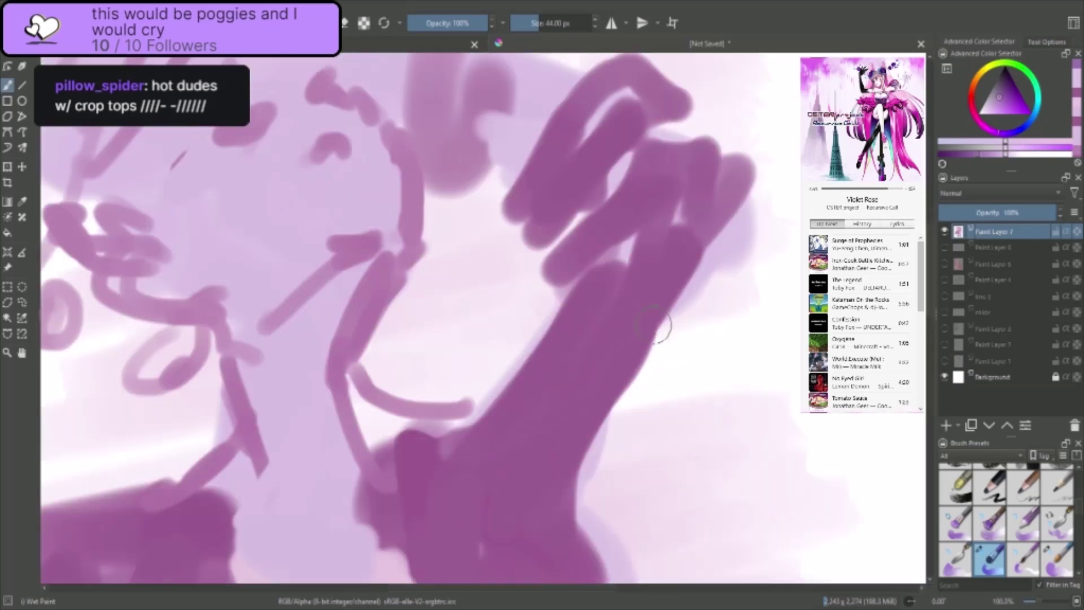
scroll(282, 188, down, 2)
scroll(266, 186, up, 2)
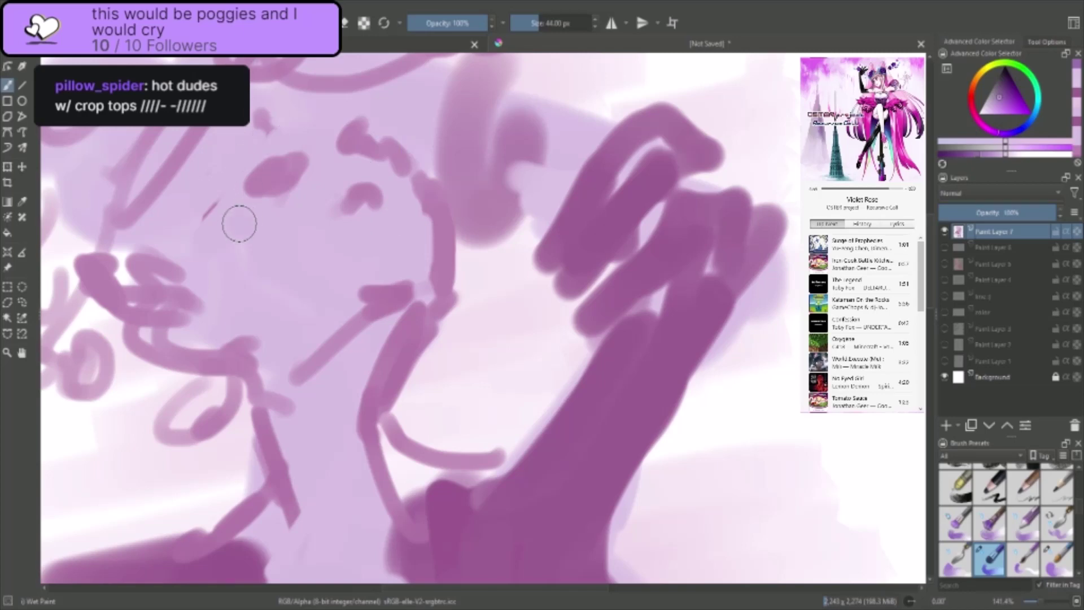
ctrl+click(272, 177)
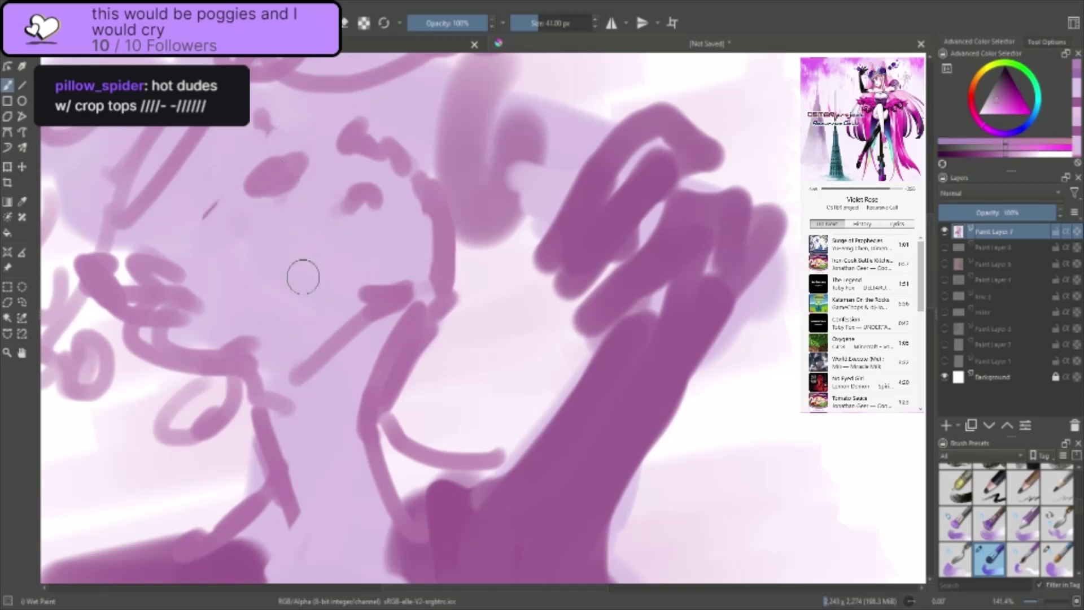
key(bracketleft)
key(bracketleft)
key(bracketleft)
key(bracketleft)
key(bracketleft)
key(bracketleft)
key(bracketleft)
key(bracketleft)
key(bracketleft)
key(bracketleft)
mouse_move(200, 316)
mouse_down()
mouse_move(277, 344)
mouse_move(333, 310)
mouse_up()
mouse_move(281, 338)
mouse_down()
mouse_move(417, 265)
mouse_move(367, 239)
mouse_move(373, 231)
mouse_up()
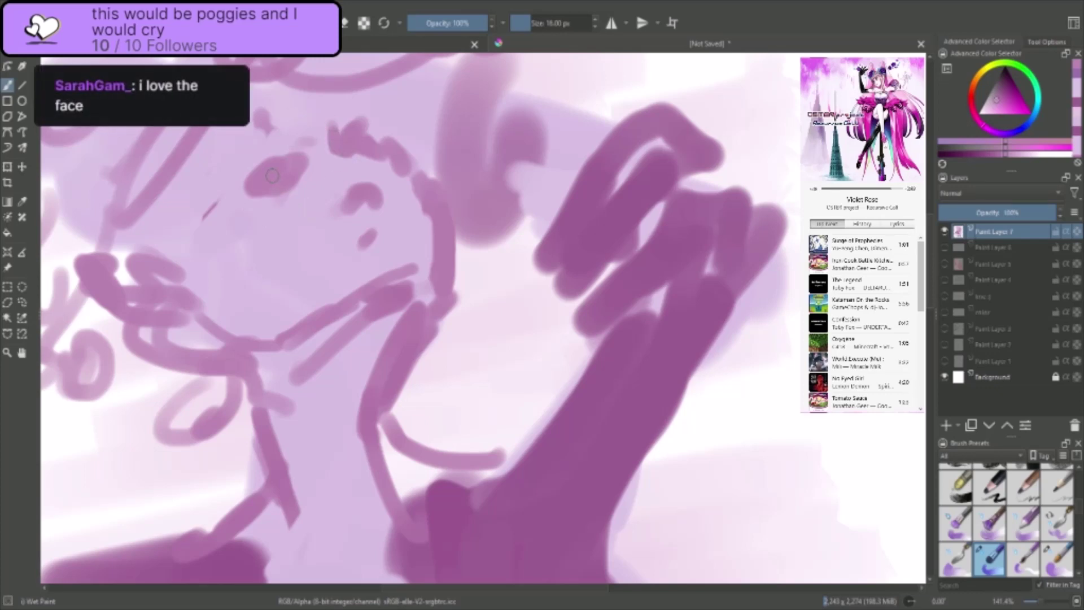
drag(338, 128, 310, 93)
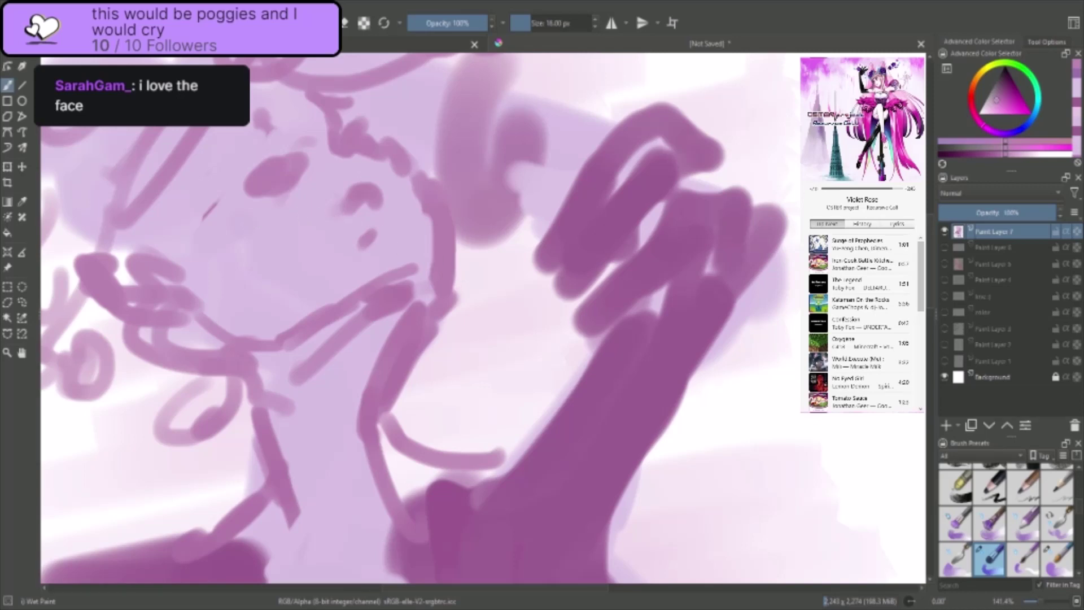
- Paint over the eyes and nose marks with the face's pale lavender
ctrl+click(348, 258)
mouse_move(289, 223)
mouse_down()
mouse_move(323, 125)
mouse_move(220, 228)
mouse_move(256, 147)
mouse_move(233, 131)
mouse_up()
mouse_move(345, 210)
mouse_down()
mouse_move(375, 199)
mouse_move(375, 218)
mouse_move(388, 179)
mouse_up()
key(/)
key(/)
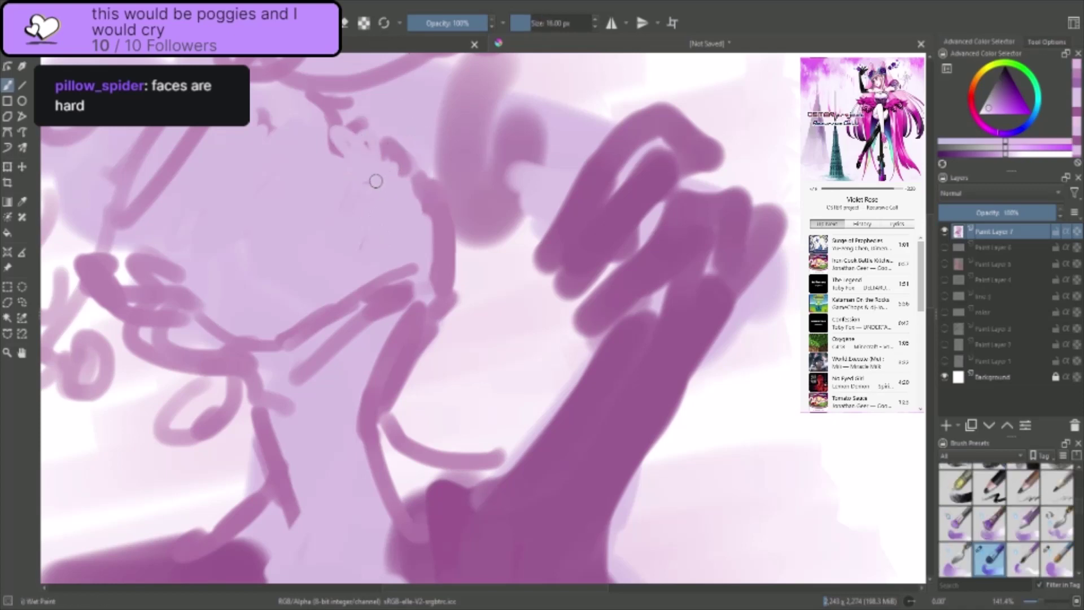
- Enlarge the brush and cover the remaining brow and forehead marks with pale lavender
key(bracketright)
key(bracketright)
key(bracketright)
key(bracketright)
drag(350, 160, 325, 96)
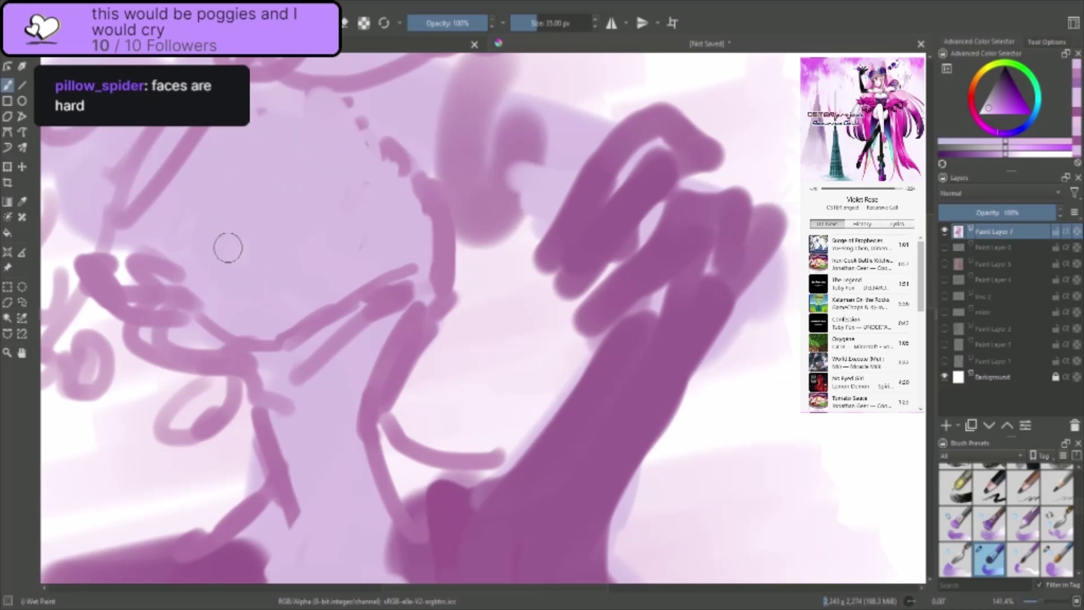
drag(395, 189, 401, 189)
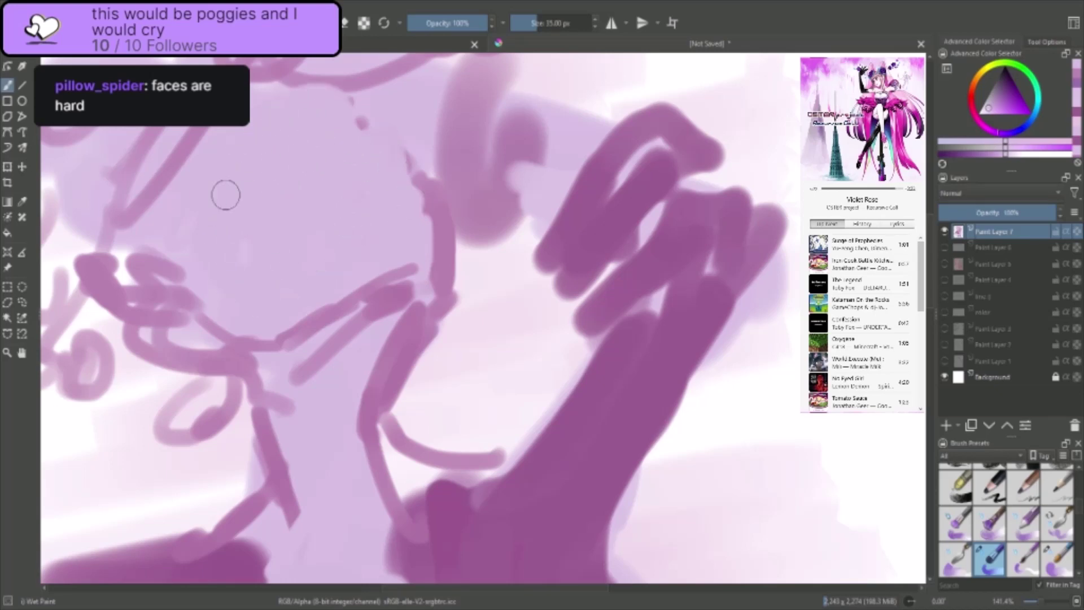
- Paint pale lavender over the marks beneath the jaw and the dark line along the left side of the neck
mouse_move(377, 320)
mouse_down()
mouse_move(315, 392)
mouse_move(297, 381)
mouse_move(316, 356)
mouse_move(291, 388)
mouse_up()
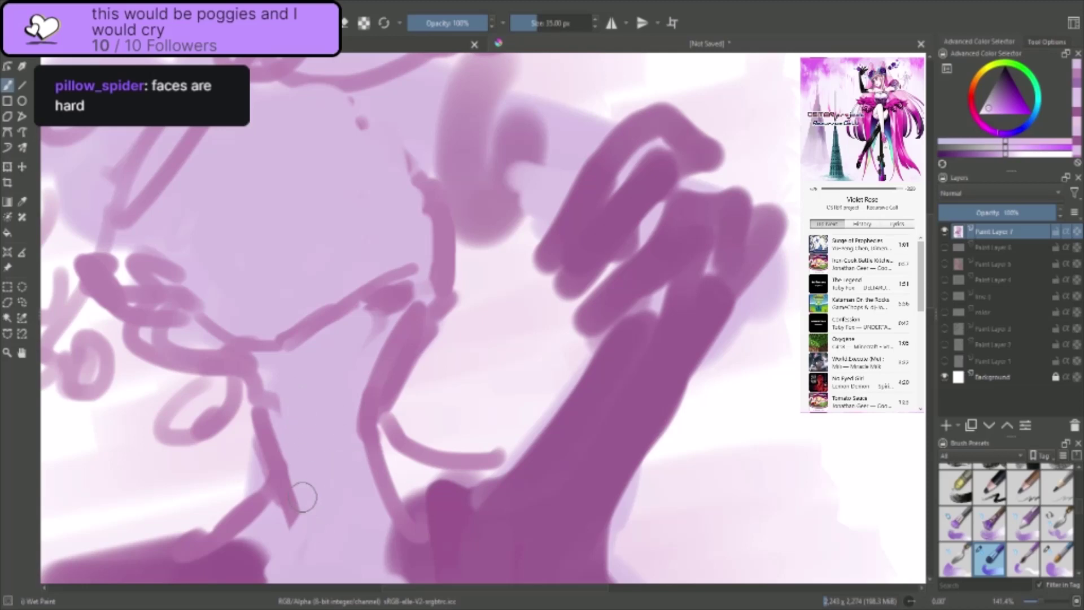
scroll(303, 497, down, 1)
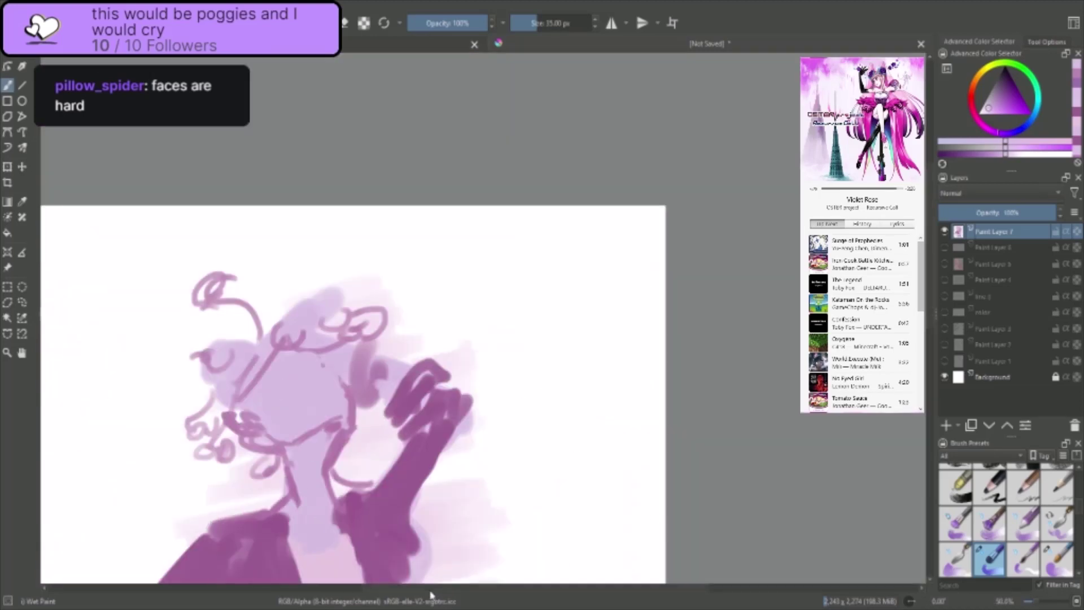
drag(929, 316, 930, 373)
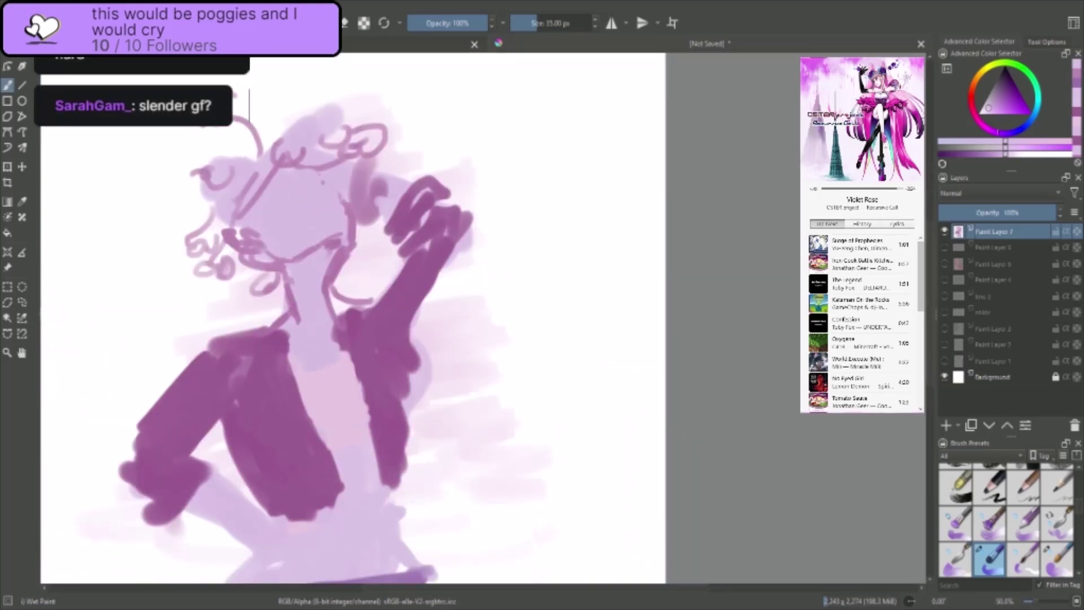
drag(489, 590, 441, 597)
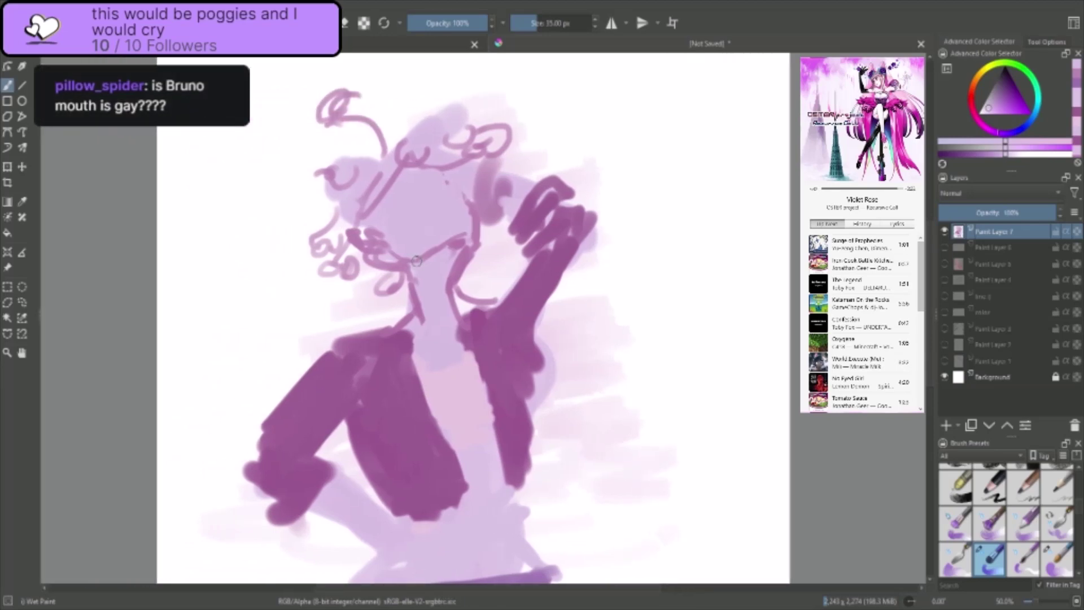
scroll(416, 261, down, 1)
scroll(416, 261, up, 2)
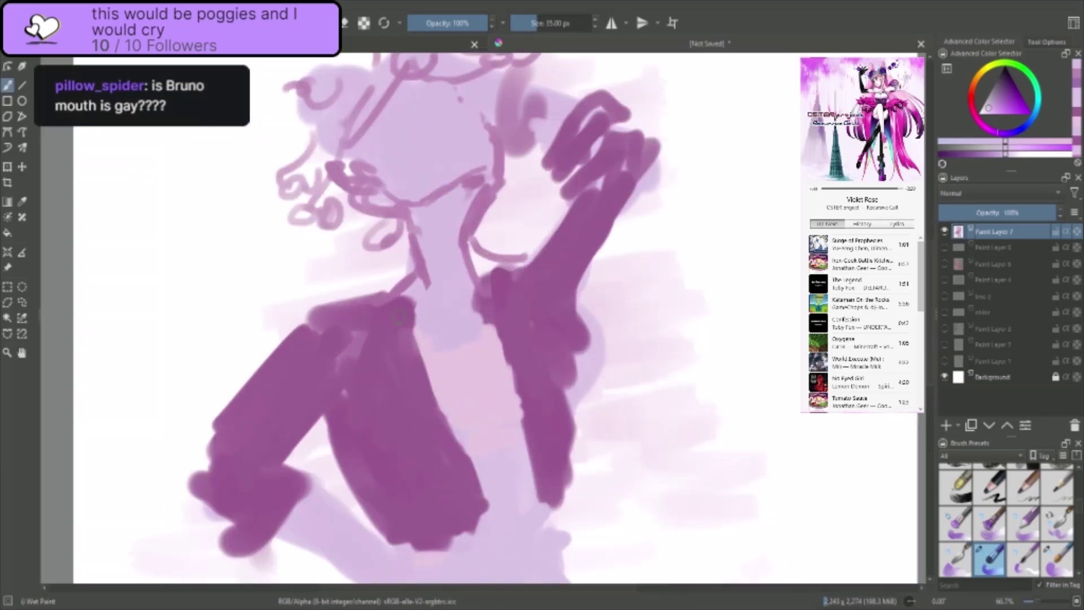
key(ctrl+z)
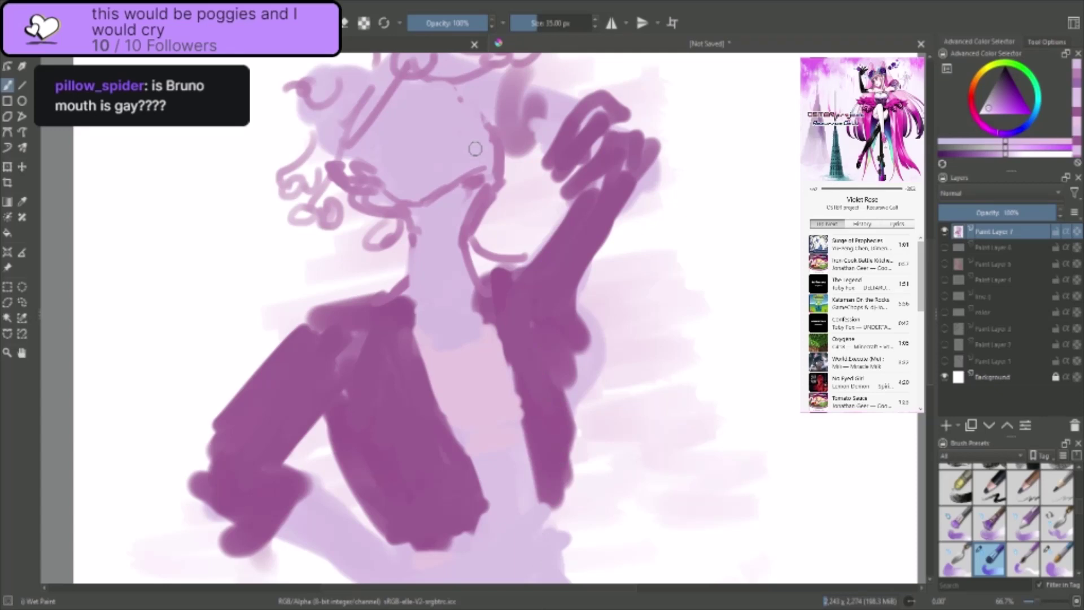
scroll(499, 299, down, 2)
scroll(497, 251, up, 2)
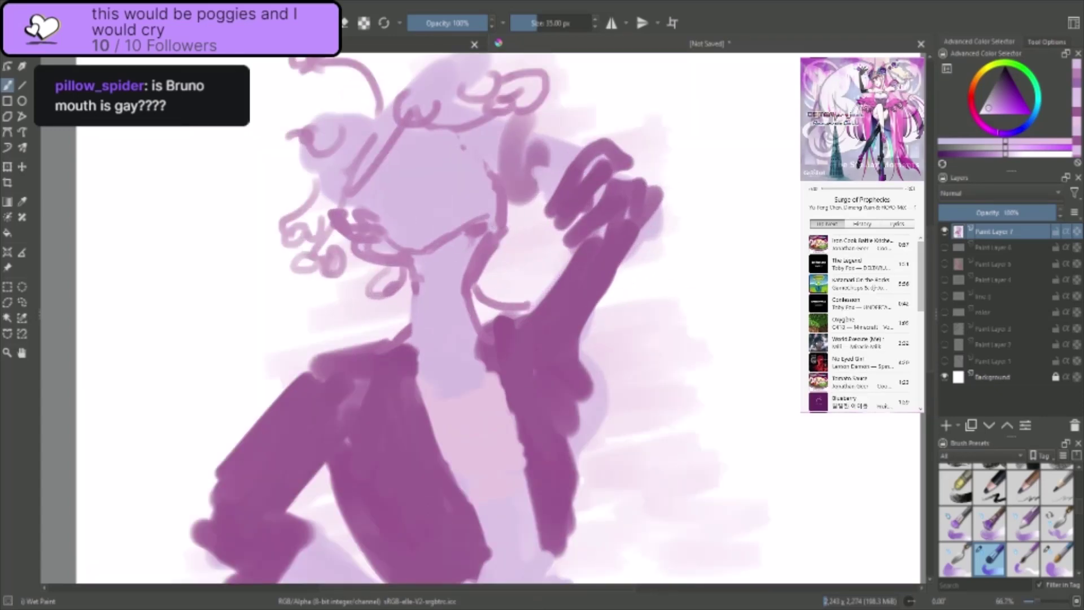
- Switch to the music player and play the queued track "No Eyed Girl"
mouse_move(899, 294)
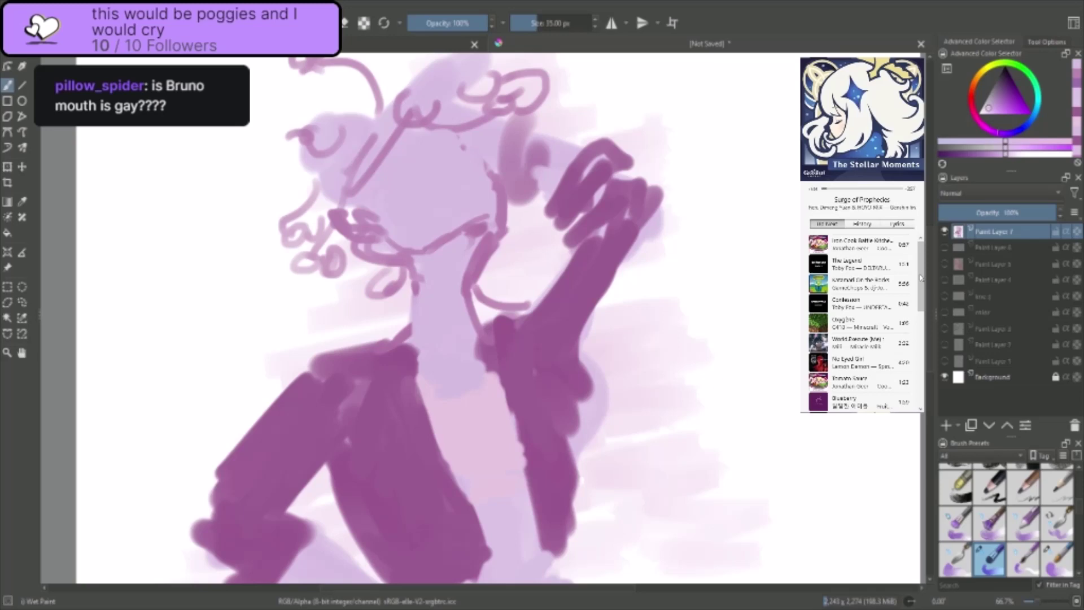
drag(922, 277, 919, 304)
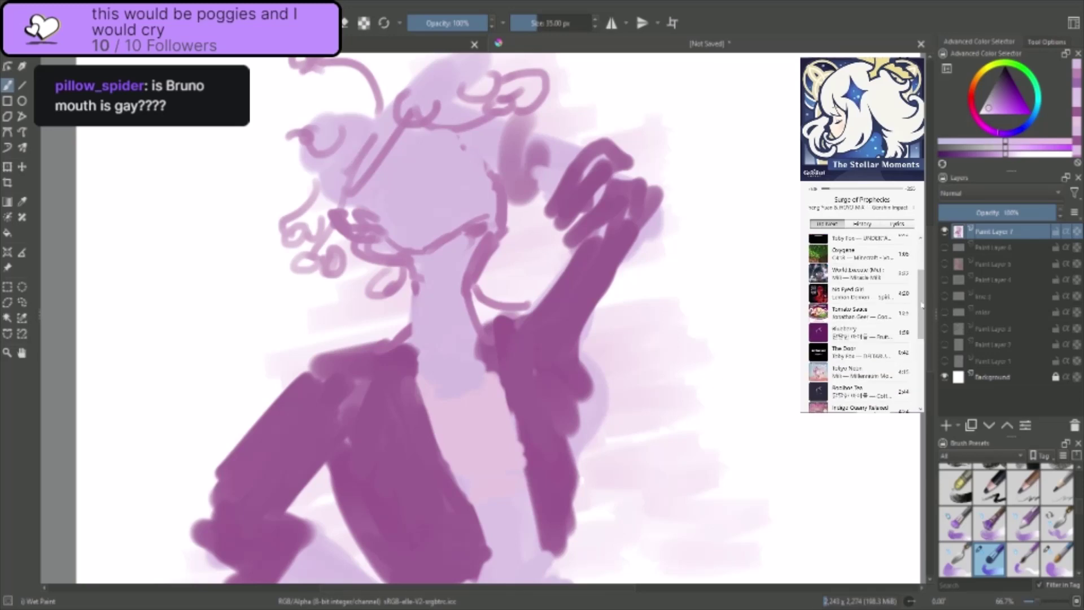
double_click(864, 295)
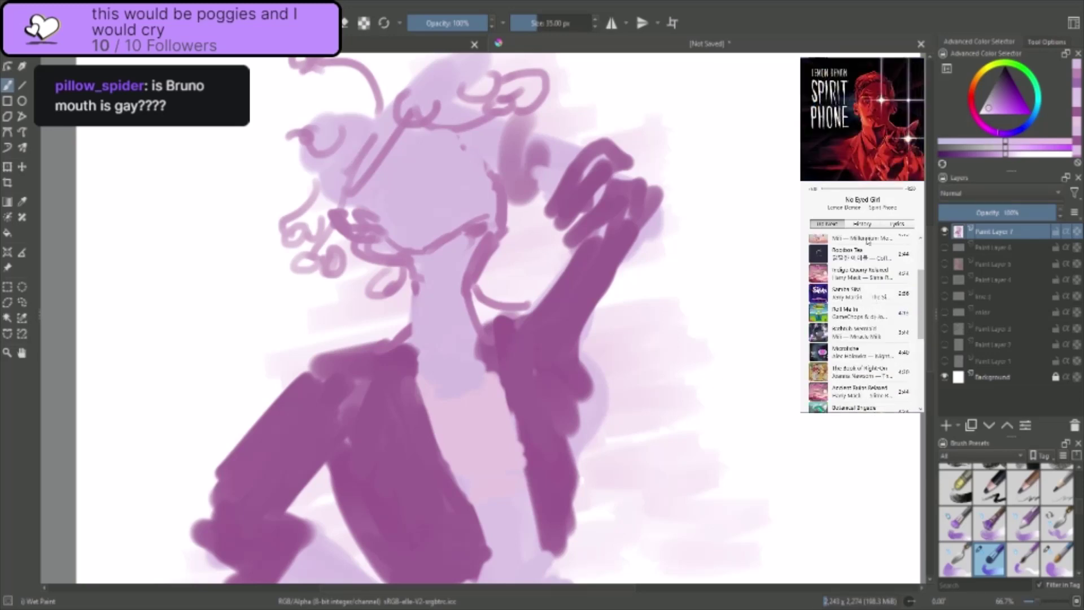
mouse_move(919, 63)
- Clean up the cheek marks and redraw the jaw and forehead lines in mid purple sampled from the sketch
mouse_move(387, 240)
mouse_down()
mouse_move(370, 226)
mouse_move(358, 237)
mouse_move(423, 235)
mouse_move(467, 215)
mouse_move(420, 239)
mouse_move(471, 220)
mouse_move(419, 264)
mouse_move(462, 241)
mouse_move(414, 261)
mouse_move(490, 217)
mouse_move(480, 218)
mouse_move(497, 197)
mouse_move(476, 178)
mouse_move(472, 149)
mouse_move(487, 163)
mouse_move(442, 125)
mouse_move(400, 119)
mouse_move(357, 144)
mouse_up()
ctrl+click(472, 281)
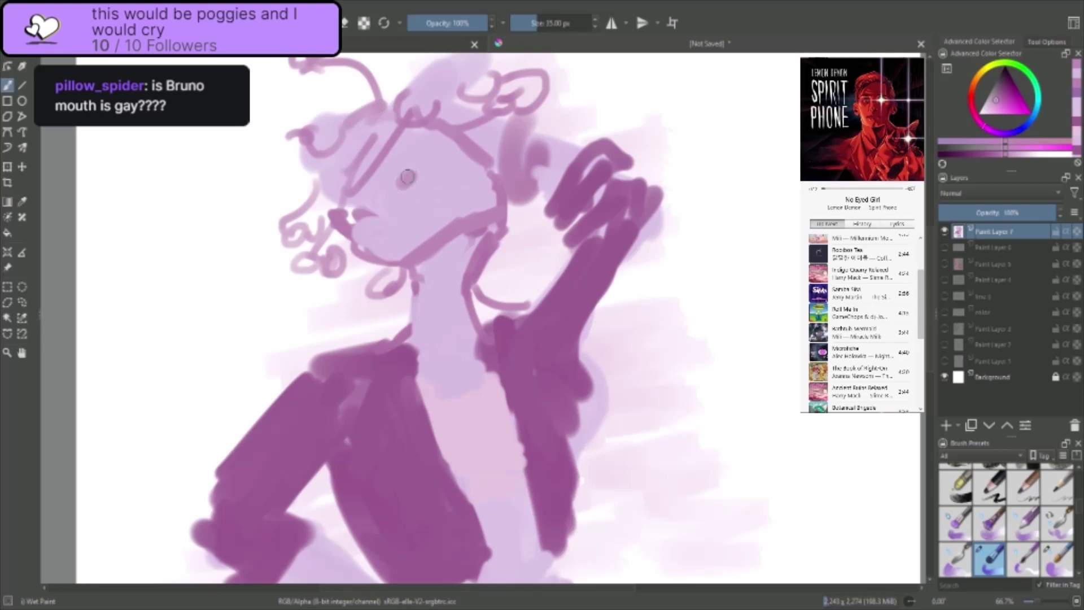
- Erase a diagonal band across the jaw and lower cheek towards the raised hand
key(slash)
mouse_move(526, 182)
mouse_down()
mouse_move(486, 234)
mouse_move(465, 234)
mouse_up()
key(slash)
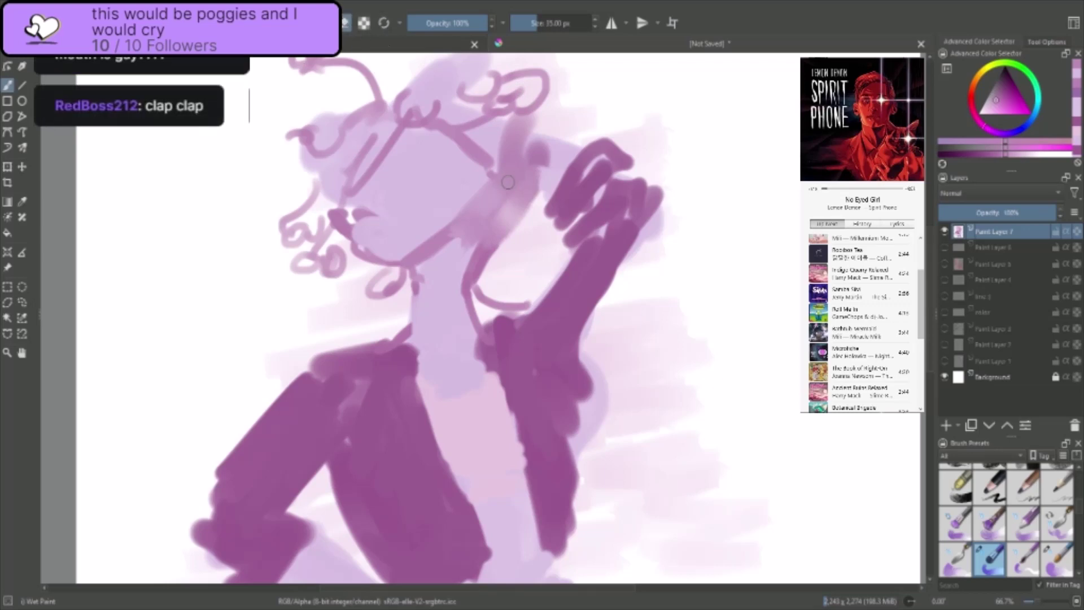
mouse_move(508, 182)
mouse_down()
mouse_move(414, 242)
mouse_move(516, 180)
mouse_up()
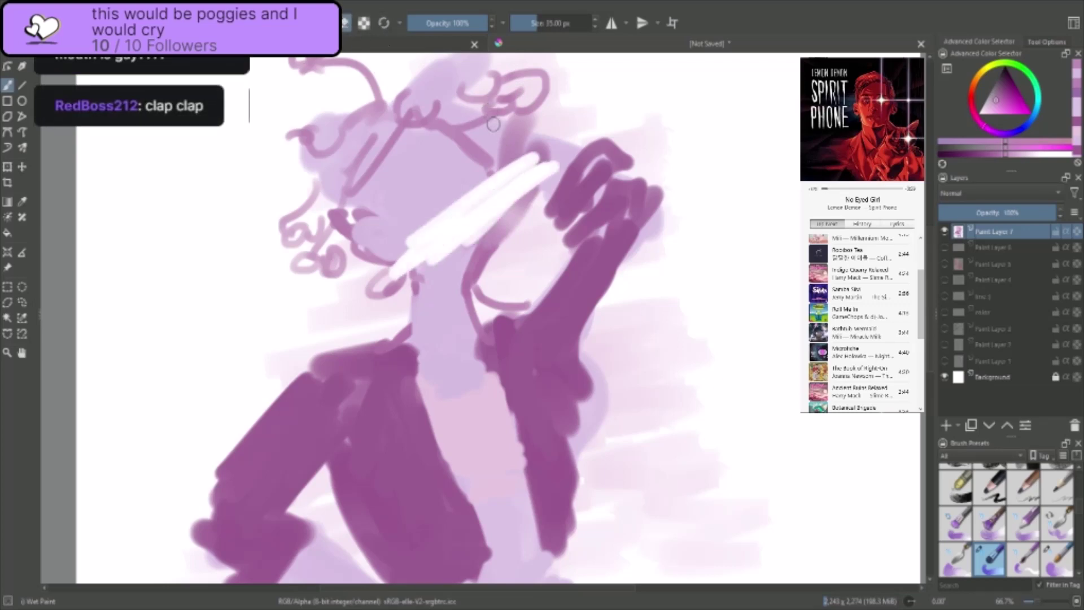
- Enlarge the eraser to 90 px and erase the entire head, including the face and curly hair, down to the neck
key(bracketleft)
key(bracketleft)
key(bracketleft)
key(bracketleft)
key(bracketleft)
key(bracketleft)
key(bracketright)
key(bracketright)
key(bracketright)
key(bracketright)
mouse_move(503, 179)
mouse_down()
mouse_move(520, 136)
mouse_move(438, 149)
mouse_move(293, 226)
mouse_move(274, 179)
mouse_move(297, 62)
mouse_up()
mouse_move(545, 67)
mouse_down()
mouse_move(504, 177)
mouse_move(518, 218)
mouse_move(411, 283)
mouse_move(320, 256)
mouse_move(542, 208)
mouse_move(457, 218)
mouse_up()
scroll(454, 425, down, 4)
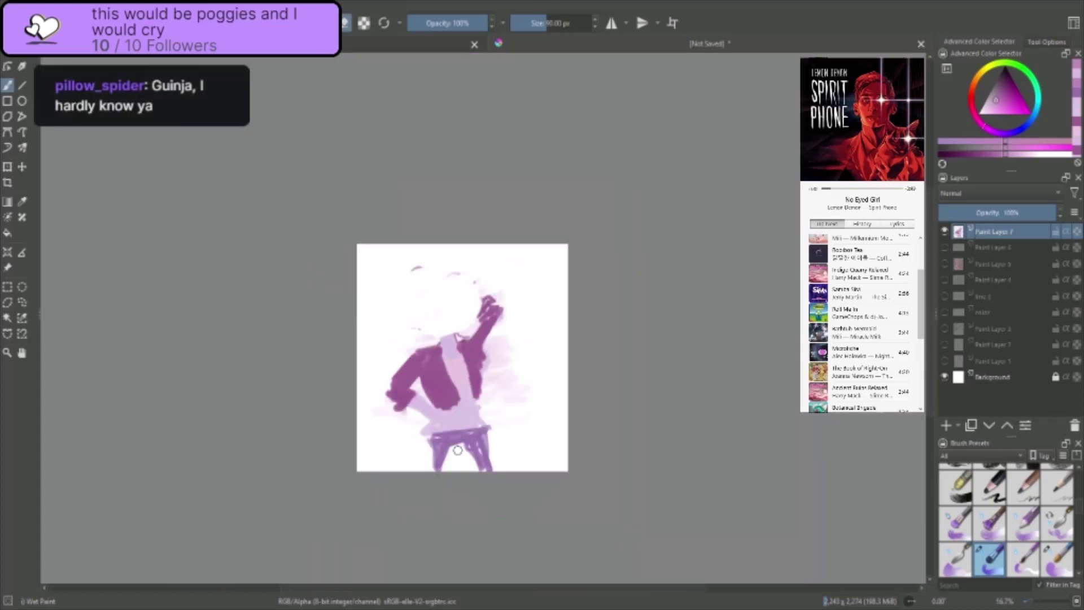
scroll(458, 450, up, 1)
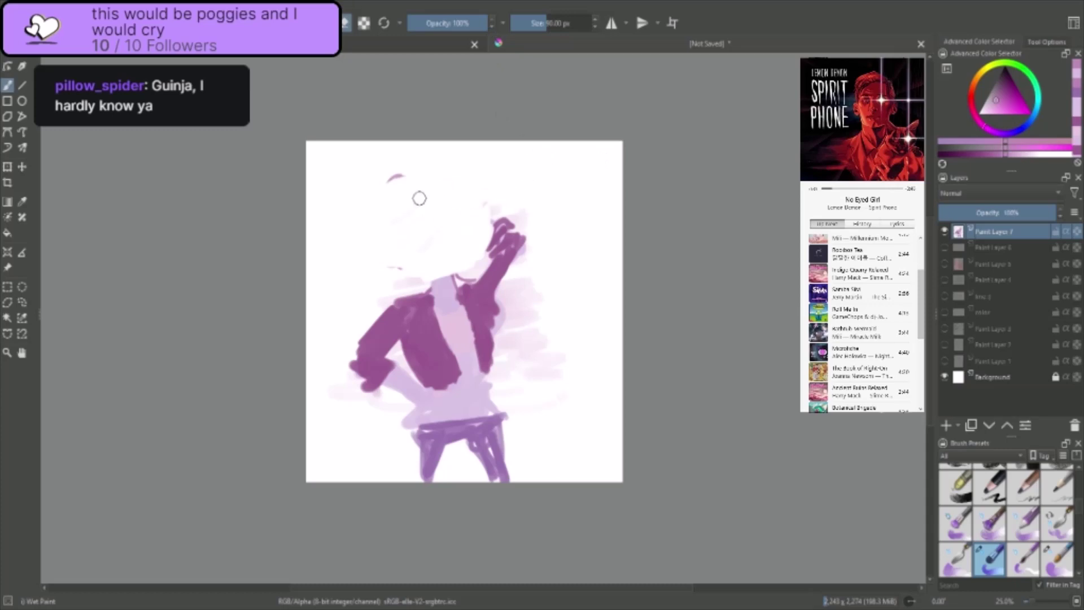
mouse_move(419, 198)
mouse_down()
mouse_move(399, 168)
mouse_move(420, 224)
mouse_move(394, 253)
mouse_move(468, 224)
mouse_move(472, 241)
mouse_move(454, 258)
mouse_up()
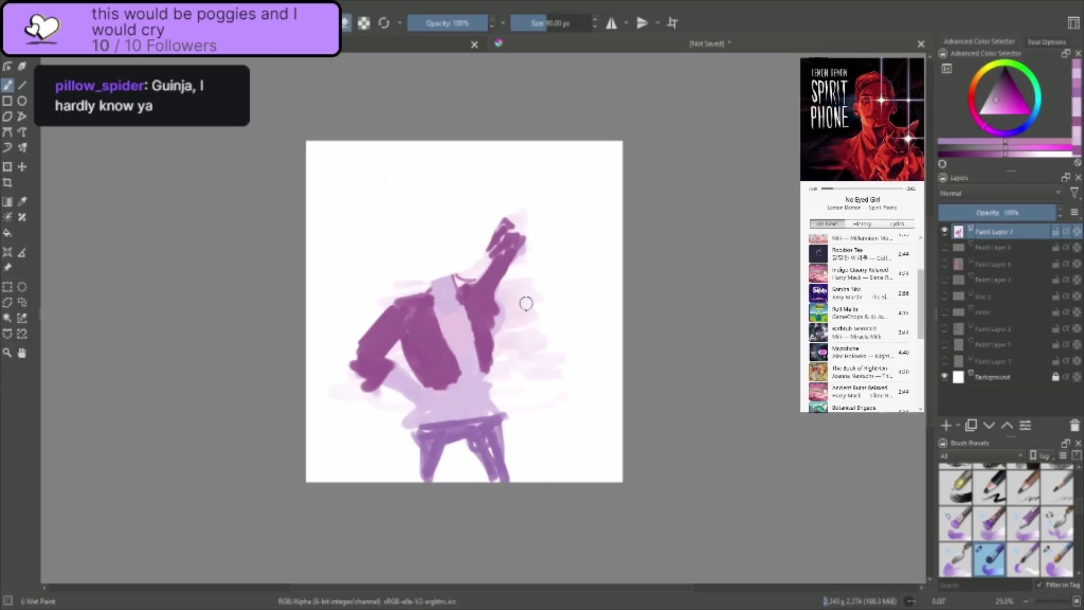
- Paint a new oval head joined to the neck with the Marker Medium brush in pale lavender sampled from the torso
key(slash)
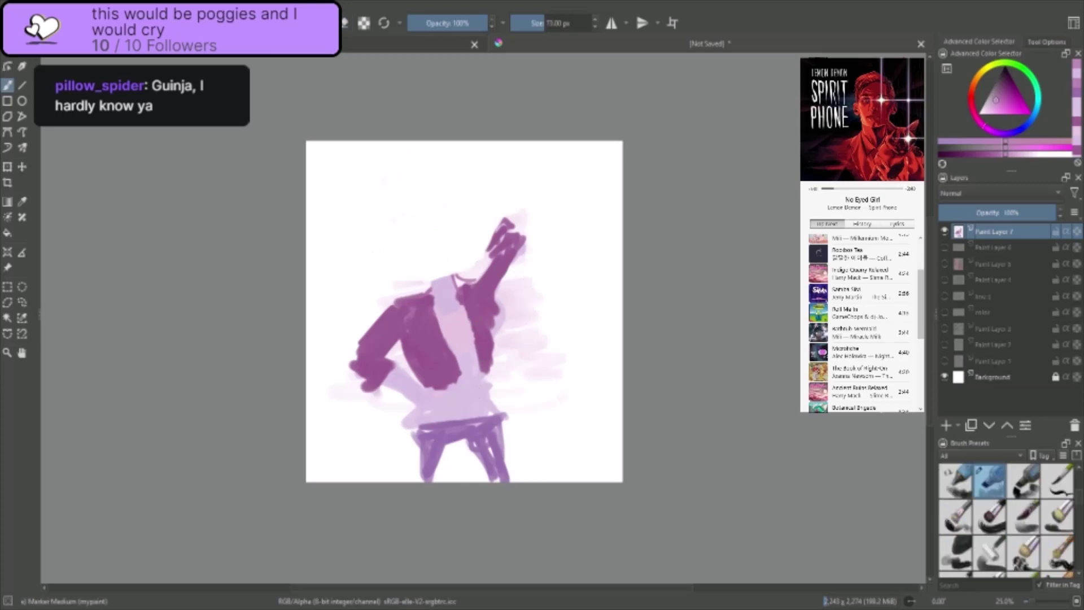
ctrl+click(470, 402)
mouse_move(439, 261)
mouse_down()
mouse_move(420, 231)
mouse_move(412, 246)
mouse_move(451, 252)
mouse_move(451, 214)
mouse_move(439, 212)
mouse_move(437, 269)
mouse_move(451, 231)
mouse_move(432, 220)
mouse_move(417, 239)
mouse_move(436, 262)
mouse_up()
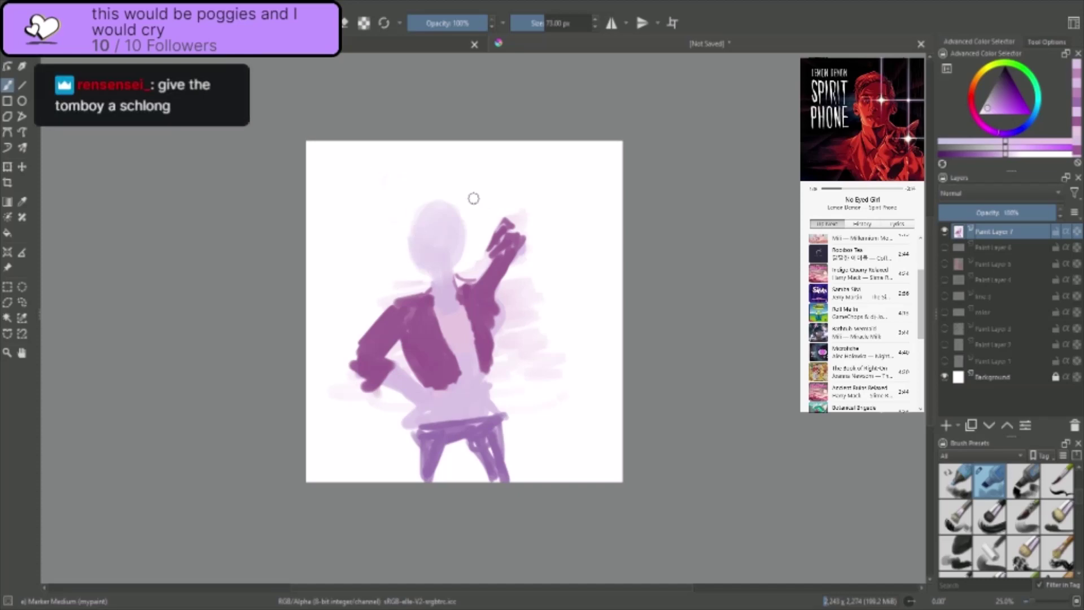
- Shade the lower part of the new head with a slightly deeper lavender
scroll(455, 324, up, 2)
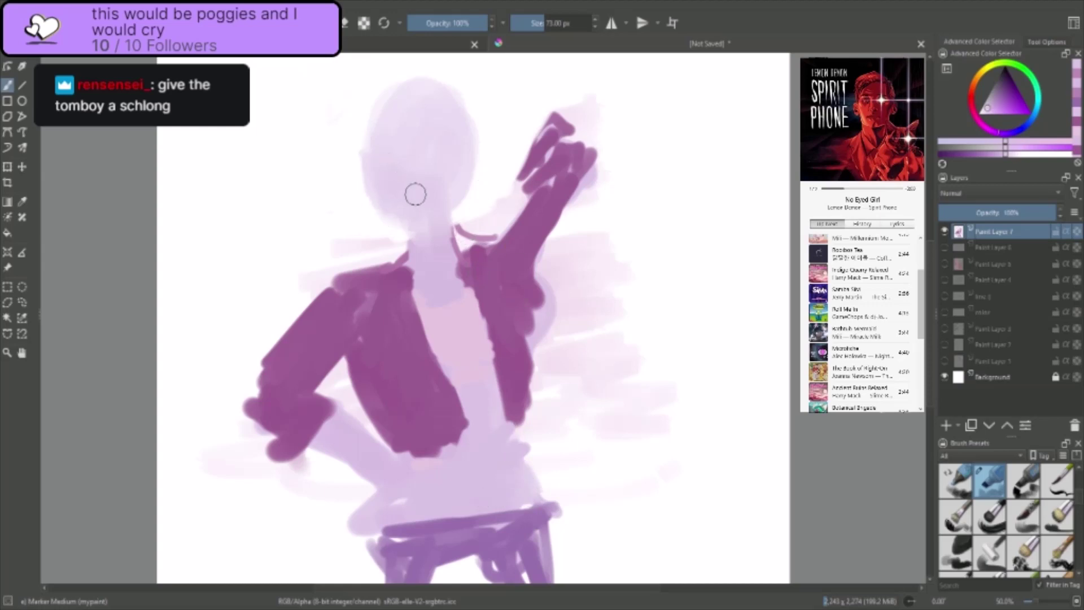
click(1019, 148)
drag(424, 204, 440, 205)
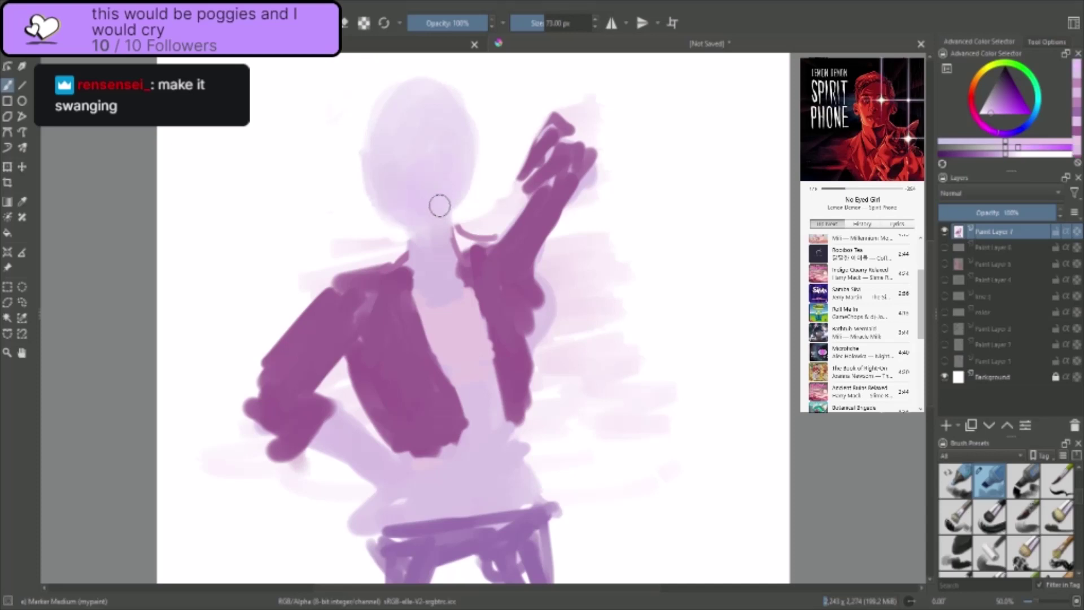
- Paint a muted purple sampled from the figure over the fingers of the raised hand
ctrl+click(512, 275)
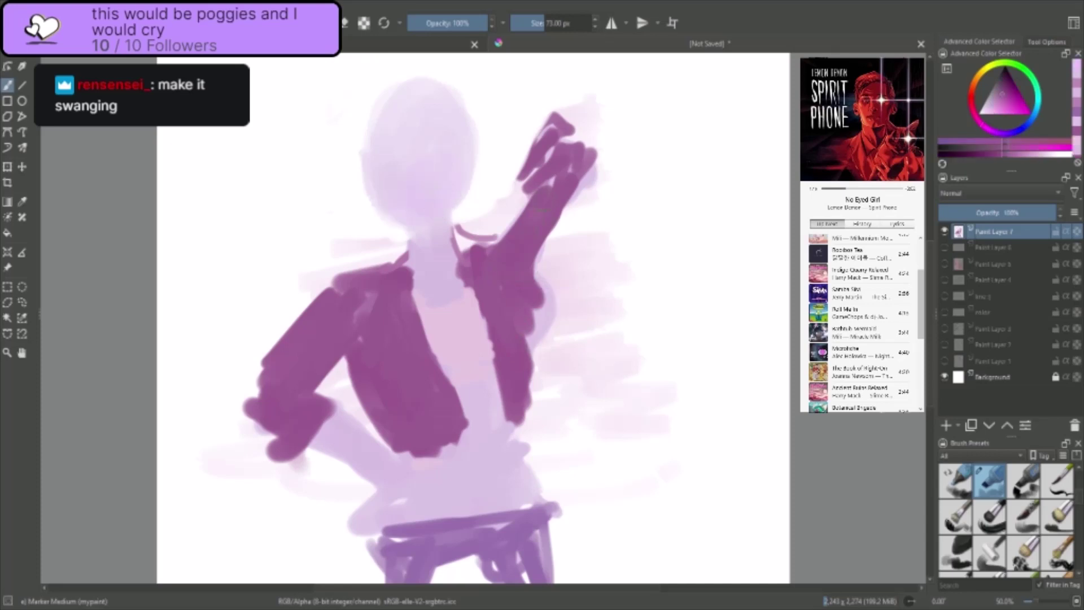
mouse_move(549, 182)
mouse_down()
mouse_move(502, 128)
mouse_move(483, 98)
mouse_move(540, 141)
mouse_up()
key(ctrl+z)
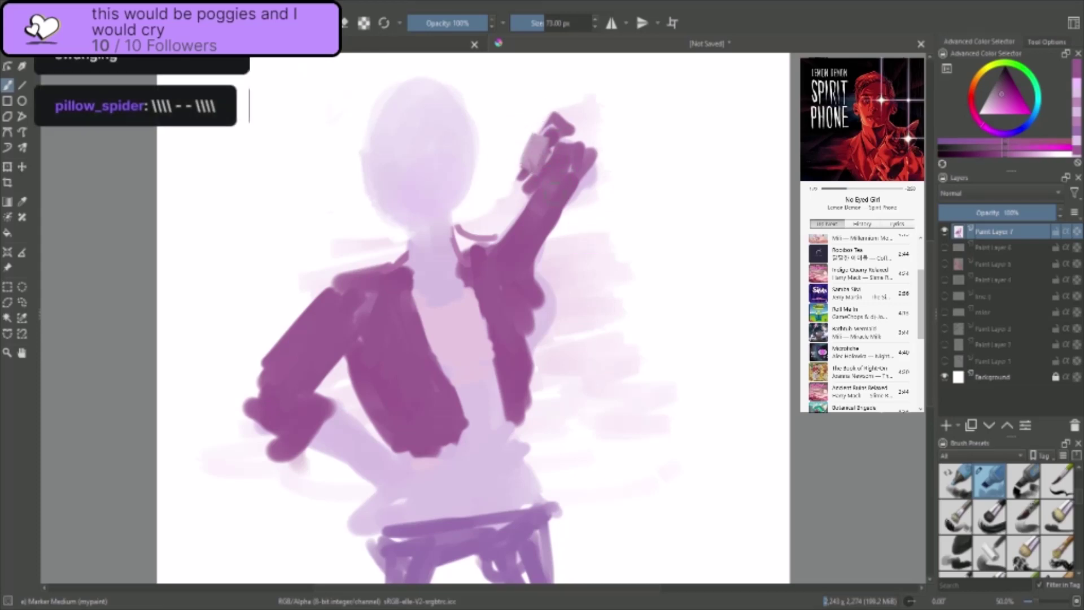
- Refine the raised sleeve's edge and block in its bent forearm in the jacket's purple with the Wet Paint brush
ctrl+click(526, 258)
mouse_move(540, 285)
mouse_down()
mouse_move(561, 219)
mouse_move(536, 271)
mouse_up()
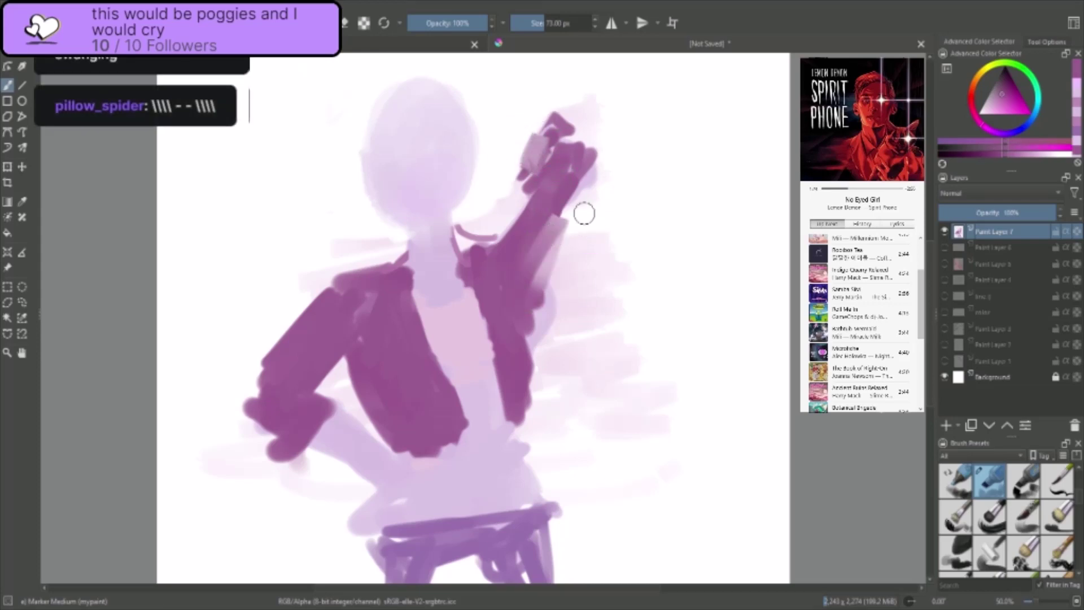
key(slash)
key(slash)
key(slash)
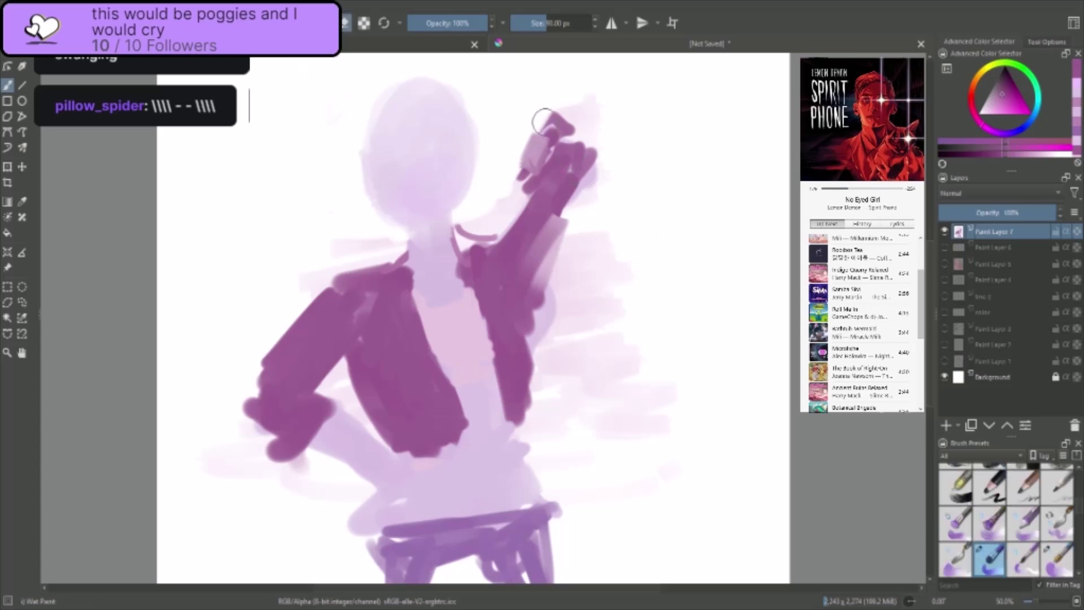
key(e)
ctrl+click(537, 234)
mouse_move(547, 193)
mouse_down()
mouse_move(515, 283)
mouse_move(550, 218)
mouse_up()
key(ctrl+z)
ctrl+click(520, 237)
mouse_move(540, 149)
mouse_down()
mouse_move(511, 164)
mouse_move(531, 132)
mouse_move(567, 161)
mouse_up()
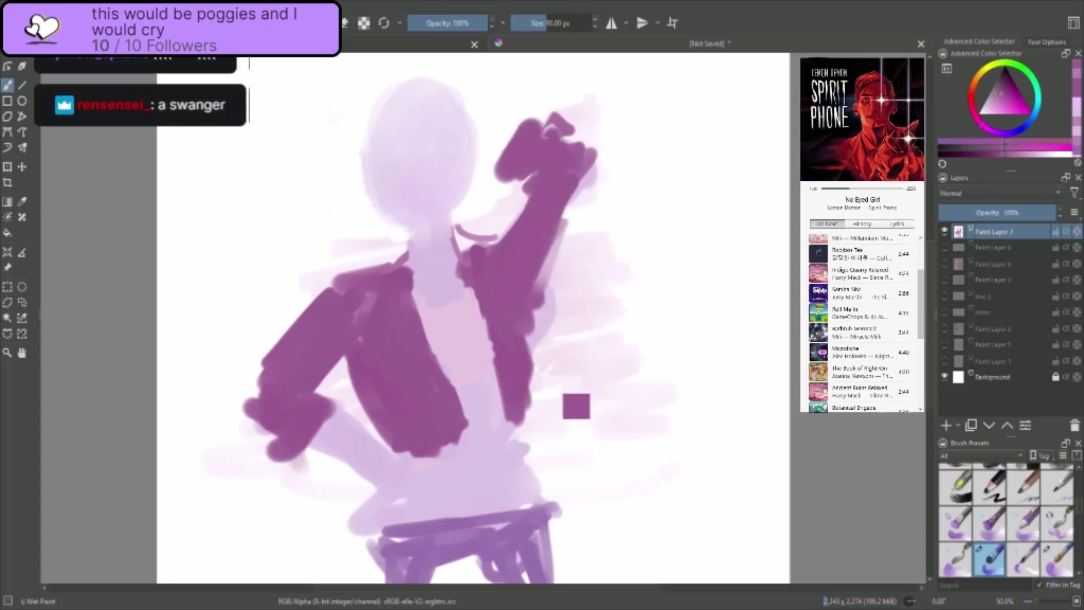
- Paint two pale lavender blobs, one between the head and raised sleeve and one on the head's opposite side
ctrl+click(537, 483)
mouse_move(505, 135)
mouse_down()
mouse_move(486, 138)
mouse_move(486, 126)
mouse_up()
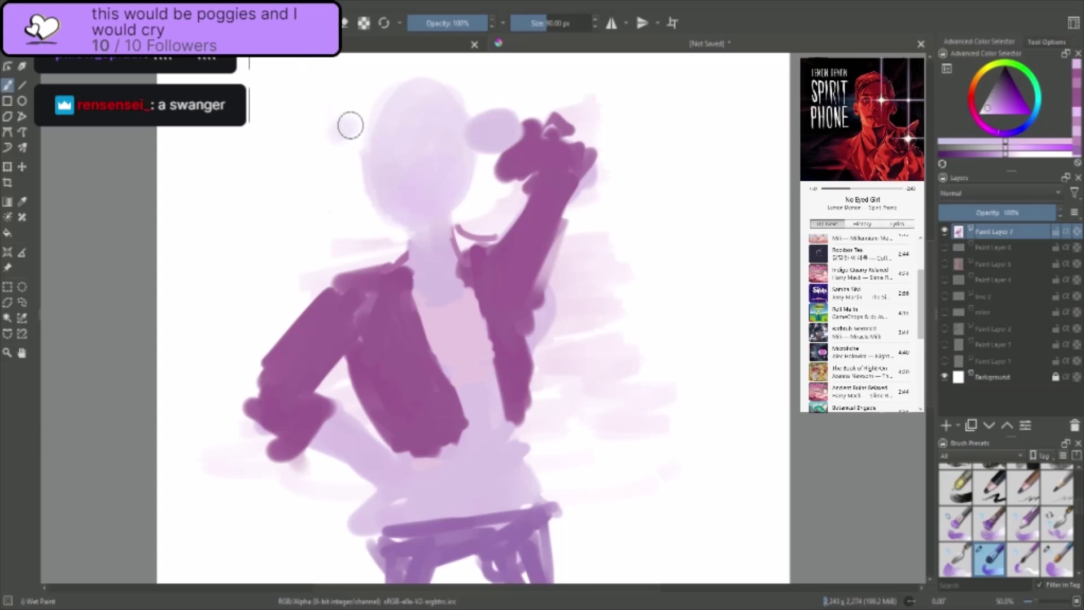
drag(350, 126, 336, 111)
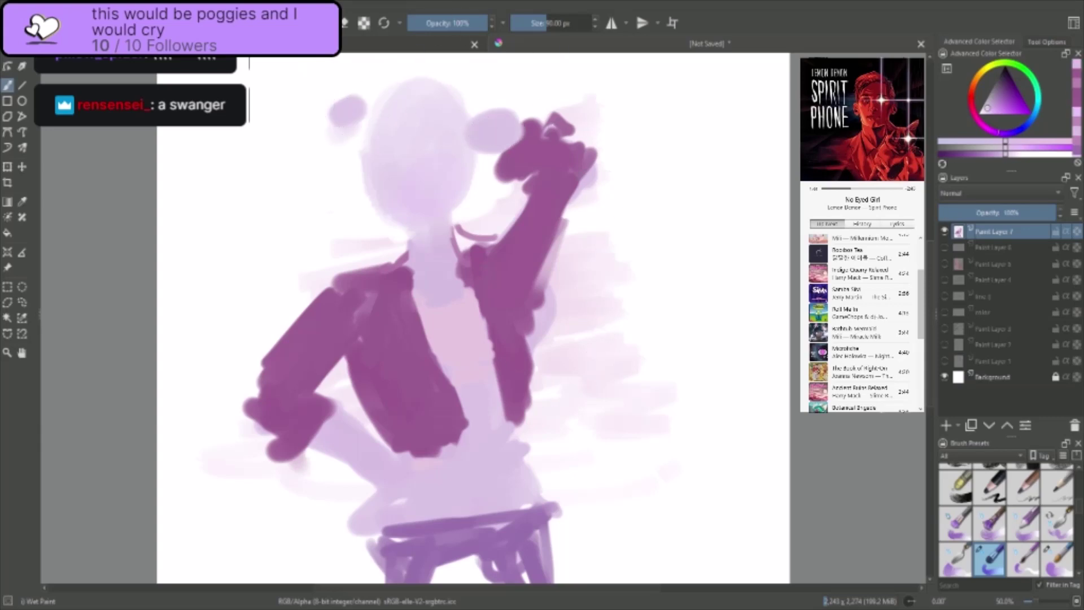
- Add a new paint layer above Paint Layer 7 and choose the Ink-4 Pen Rough brush for sketching lines
click(946, 425)
mouse_move(992, 241)
mouse_down()
mouse_move(1001, 247)
mouse_move(1003, 232)
mouse_up()
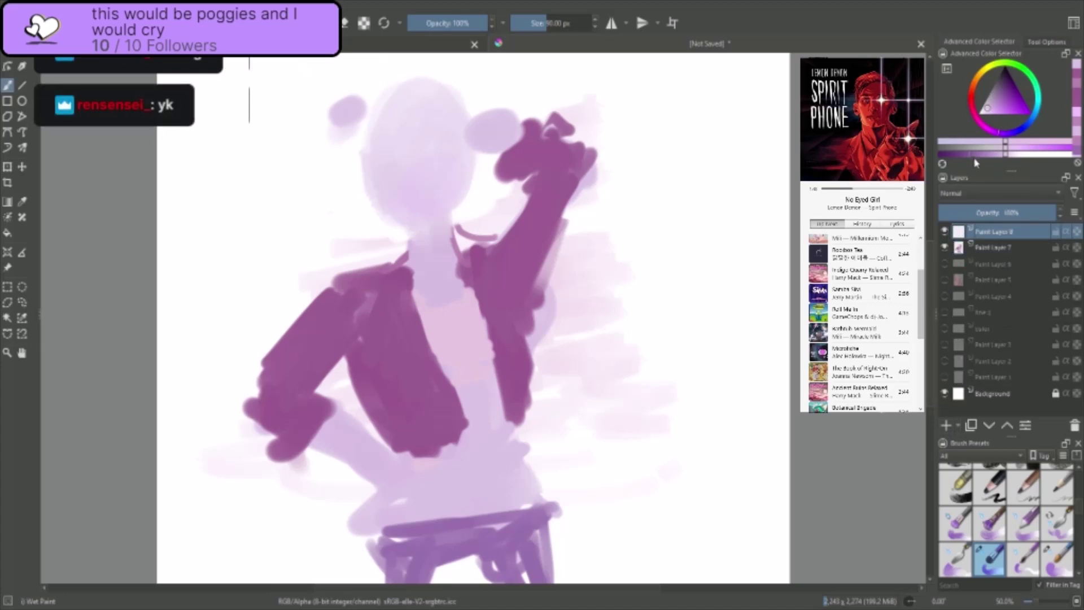
key(slash)
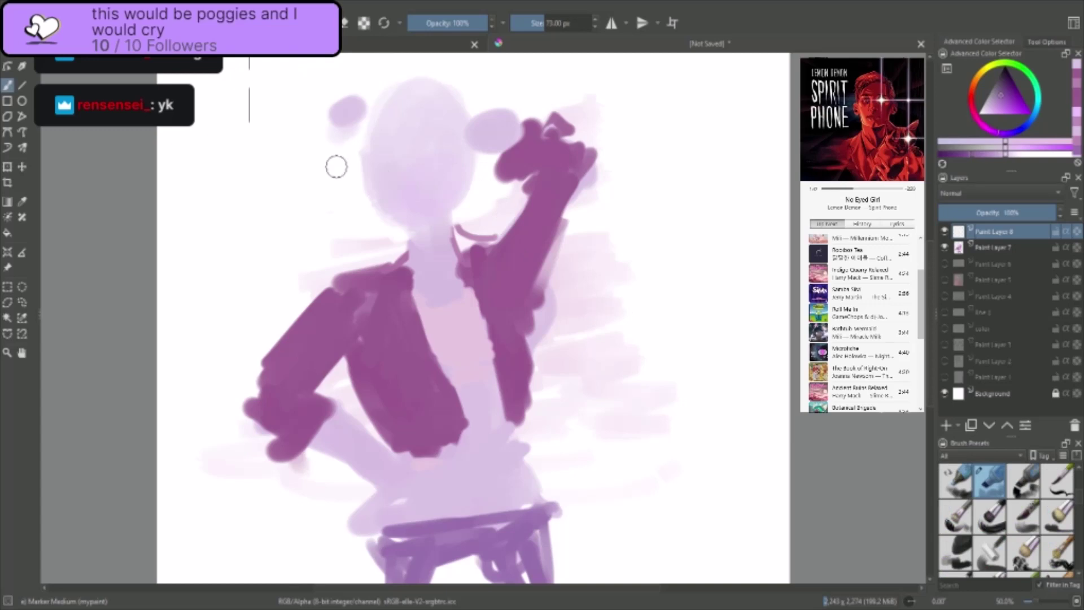
key(slash)
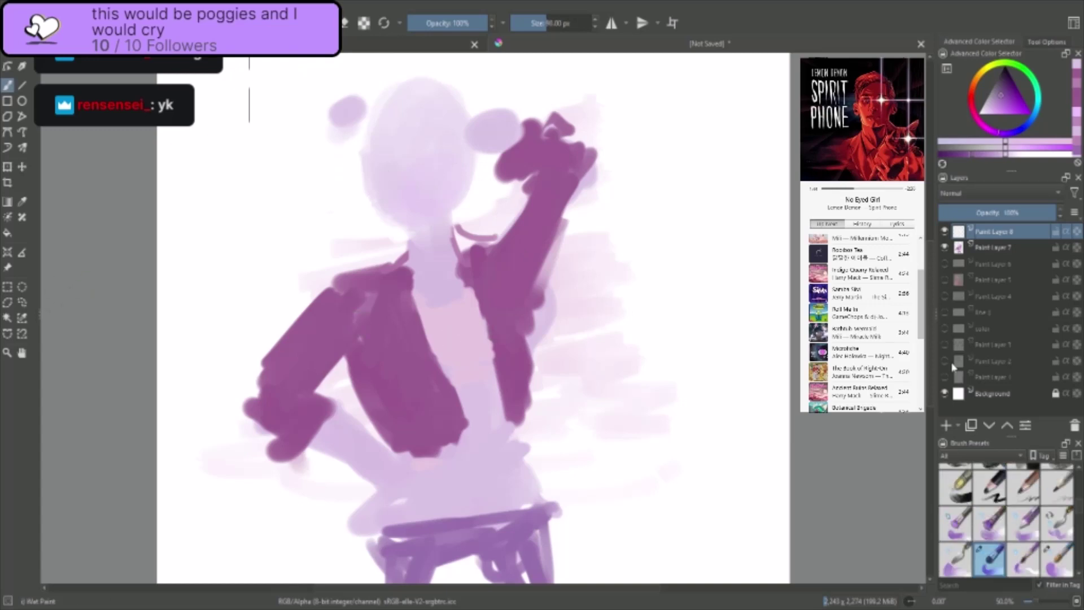
drag(1079, 513, 1077, 479)
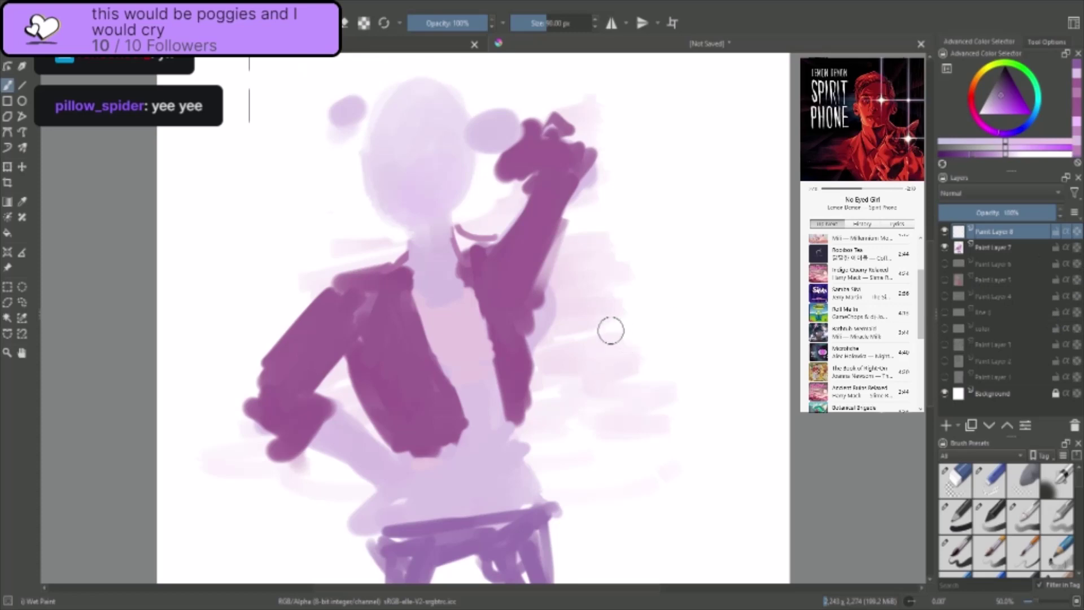
key(slash)
key(slash)
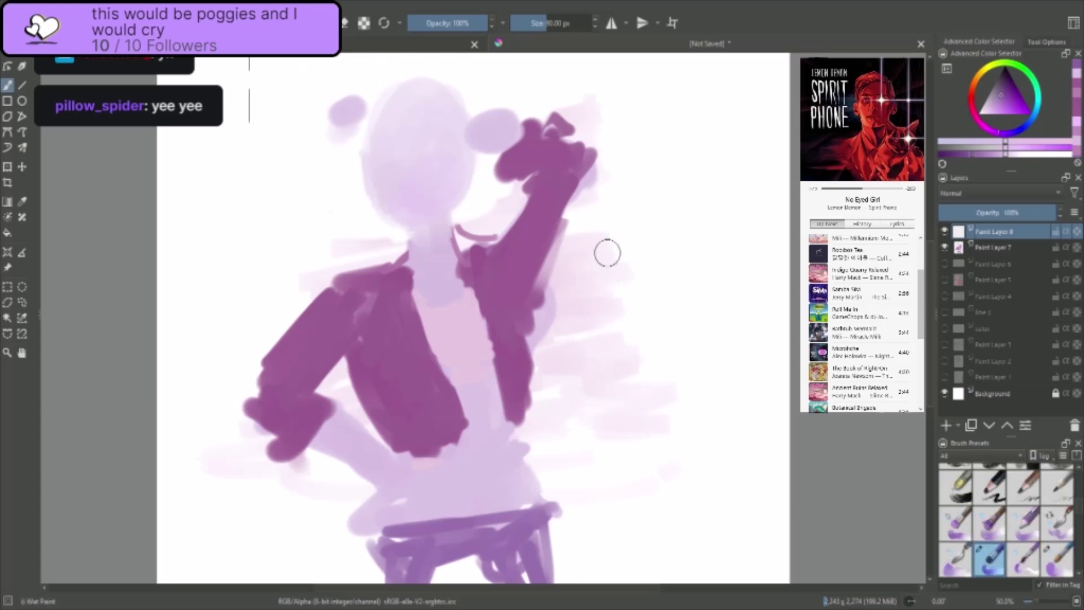
key(bracketleft)
key(bracketleft)
key(bracketleft)
key(bracketleft)
key(bracketleft)
scroll(1077, 480, up, 3)
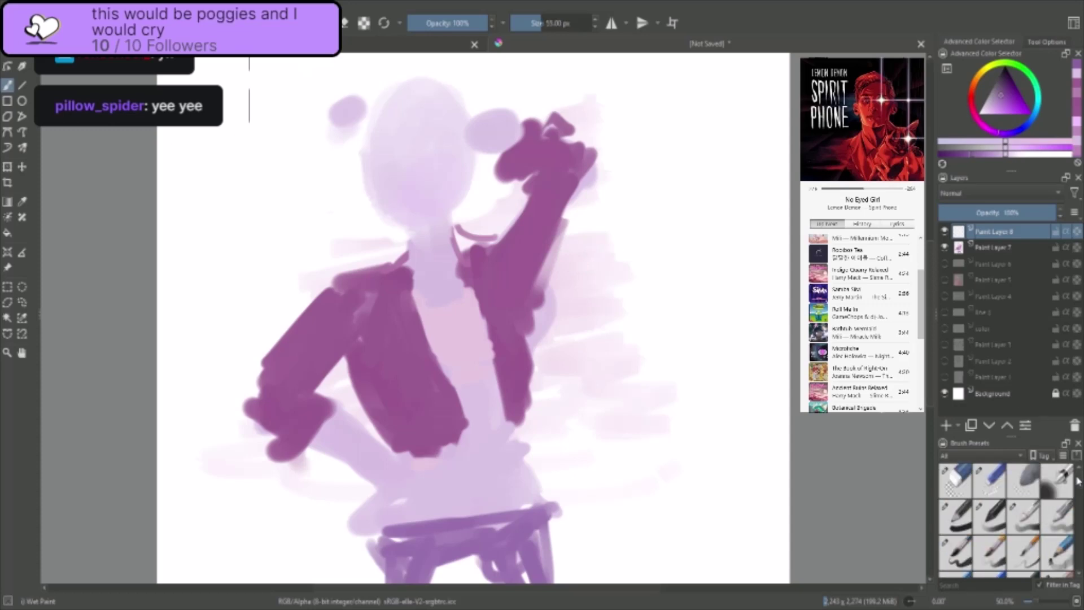
scroll(1079, 492, down, 3)
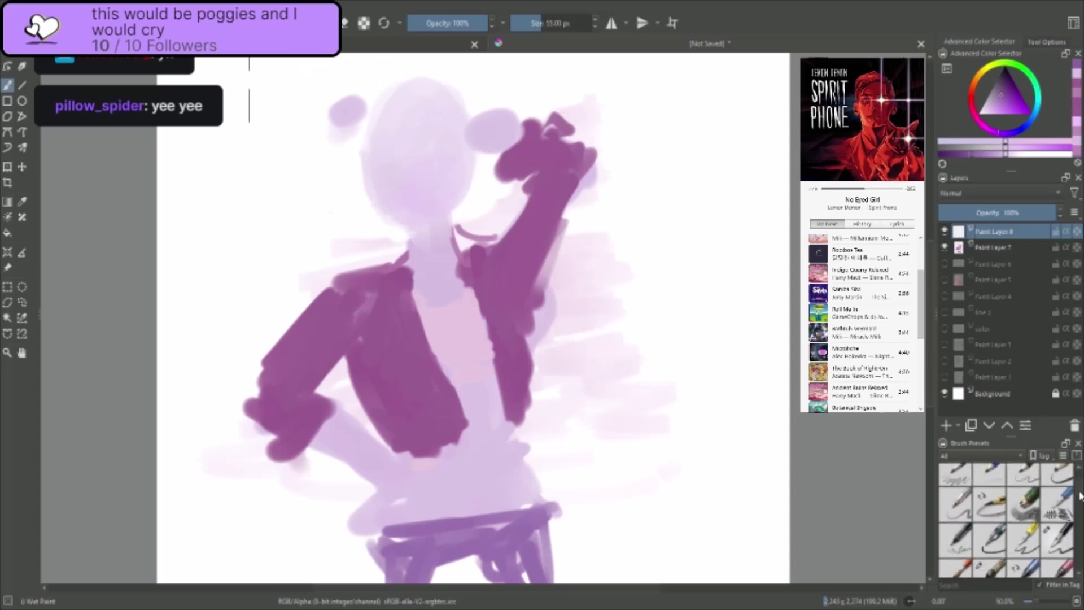
click(1058, 515)
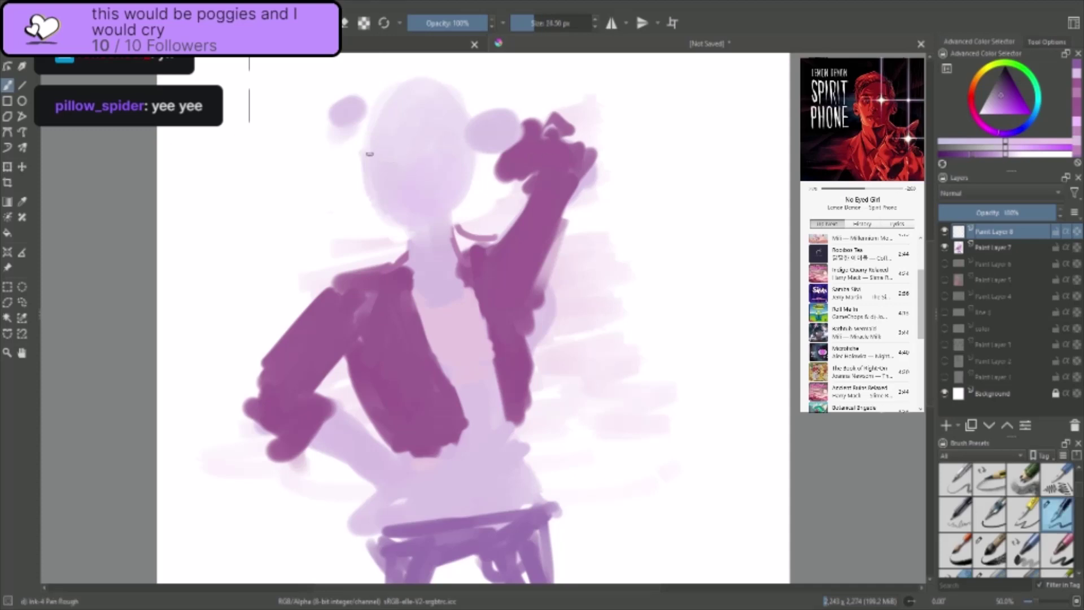
- Sketch the line along the left side of the face and try out the chin and jaw curve
drag(365, 119, 387, 204)
key(ctrl+z)
drag(356, 122, 380, 205)
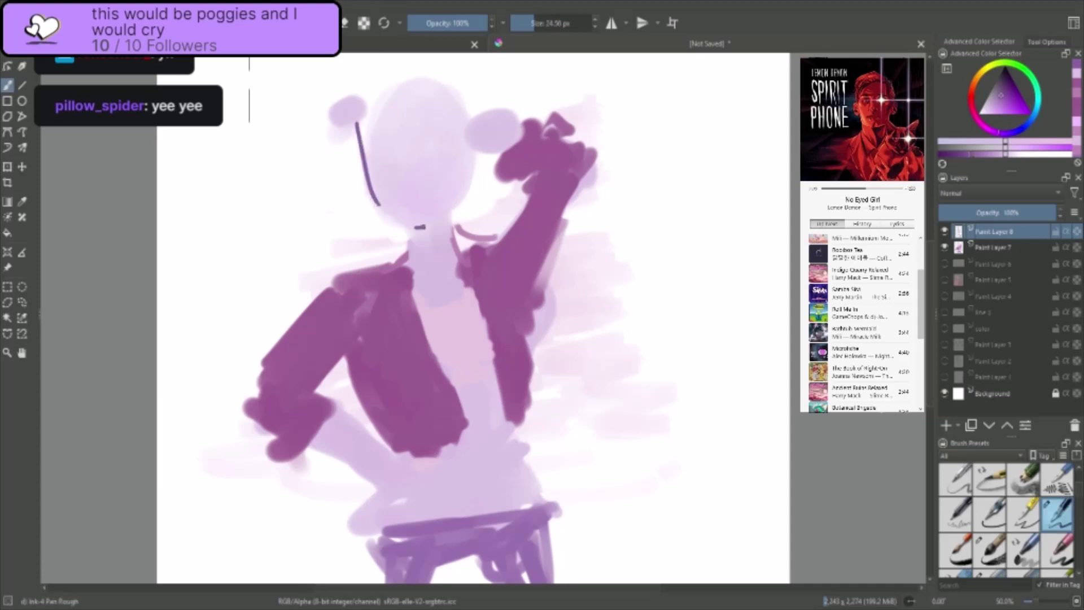
mouse_move(443, 219)
mouse_down()
mouse_move(468, 162)
mouse_move(471, 194)
mouse_up()
key(ctrl+z)
key(ctrl+z)
key(ctrl+z)
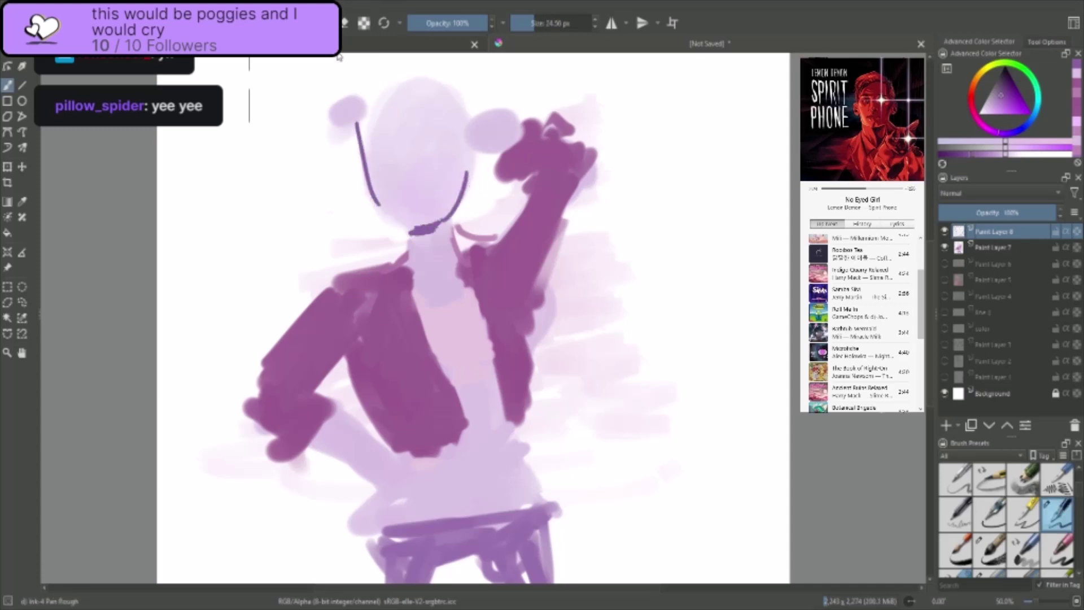
mouse_move(426, 235)
mouse_down()
mouse_move(468, 185)
mouse_move(385, 210)
mouse_move(395, 229)
mouse_up()
key(ctrl+z)
key(ctrl+z)
key(ctrl+z)
key(ctrl+z)
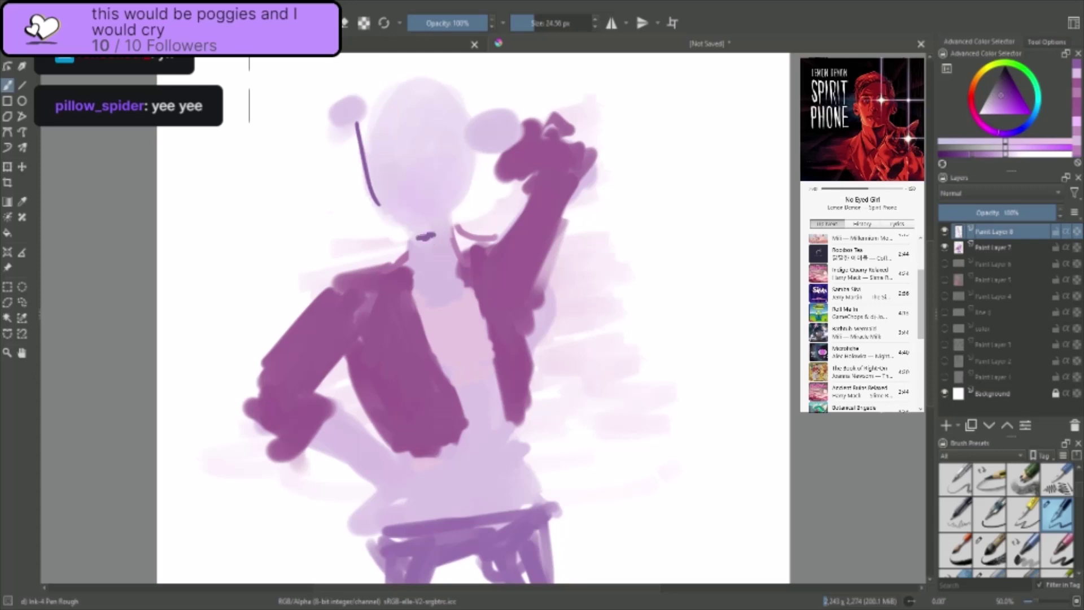
- Sketch the pointed jaw, the long head contour, the forehead curve and the left ear
mouse_move(417, 237)
mouse_down()
mouse_move(470, 181)
mouse_move(470, 158)
mouse_up()
mouse_move(420, 235)
mouse_down()
mouse_move(373, 188)
mouse_move(370, 54)
mouse_up()
drag(449, 111, 460, 134)
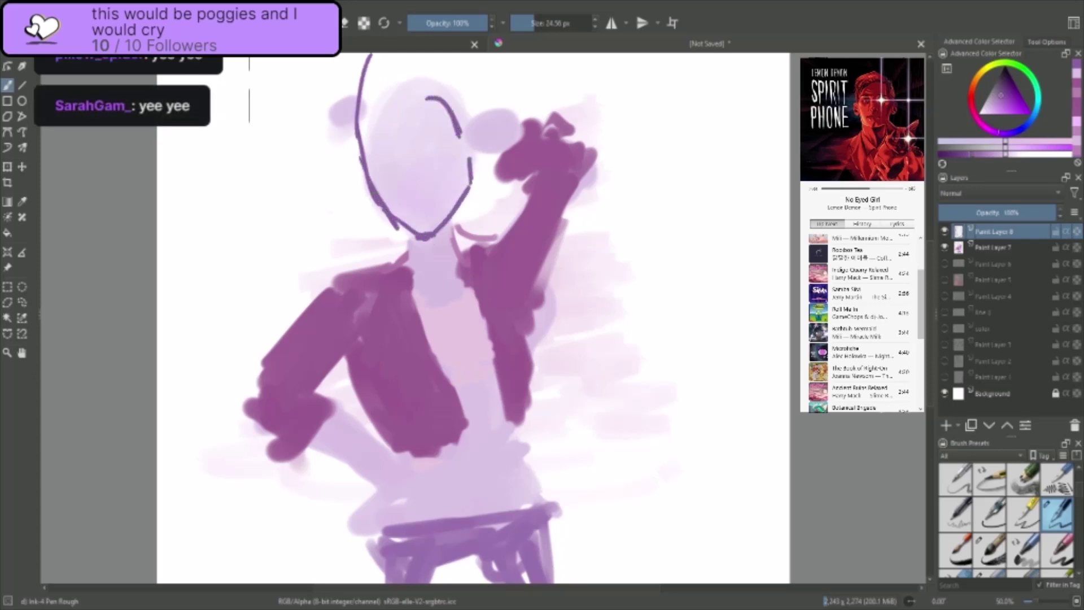
drag(355, 181, 377, 209)
- Draw the slanted vertical and eye guidelines across the face and rough in both eyes
drag(385, 100, 430, 234)
drag(420, 182, 441, 176)
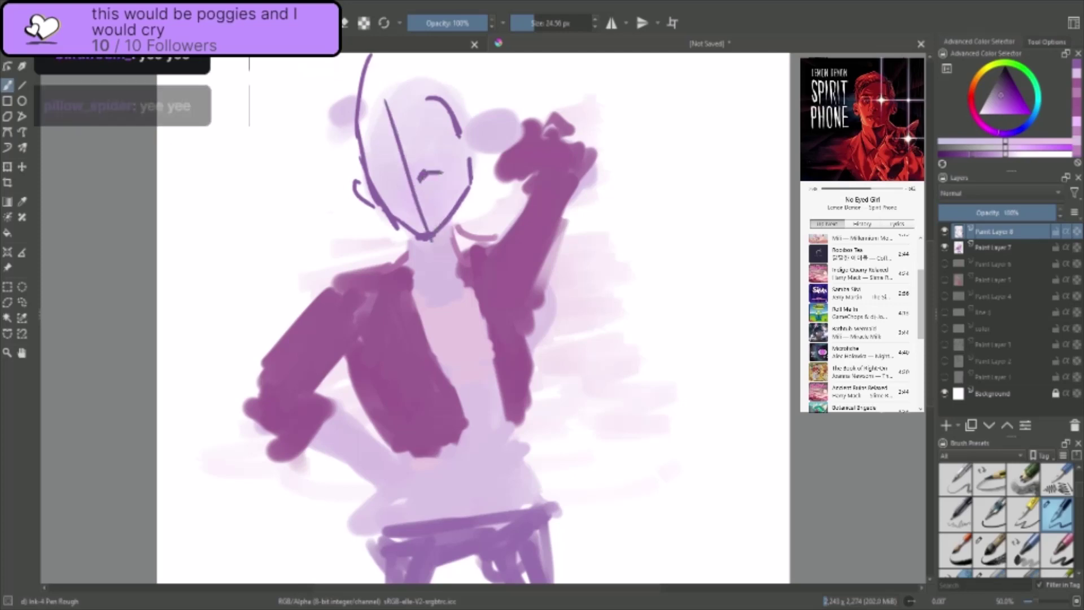
key(ctrl+z)
drag(372, 181, 470, 145)
key(ctrl+z)
mouse_move(375, 179)
mouse_down()
mouse_move(454, 148)
mouse_move(385, 178)
mouse_move(406, 187)
mouse_move(431, 163)
mouse_move(432, 178)
mouse_up()
drag(458, 182, 464, 184)
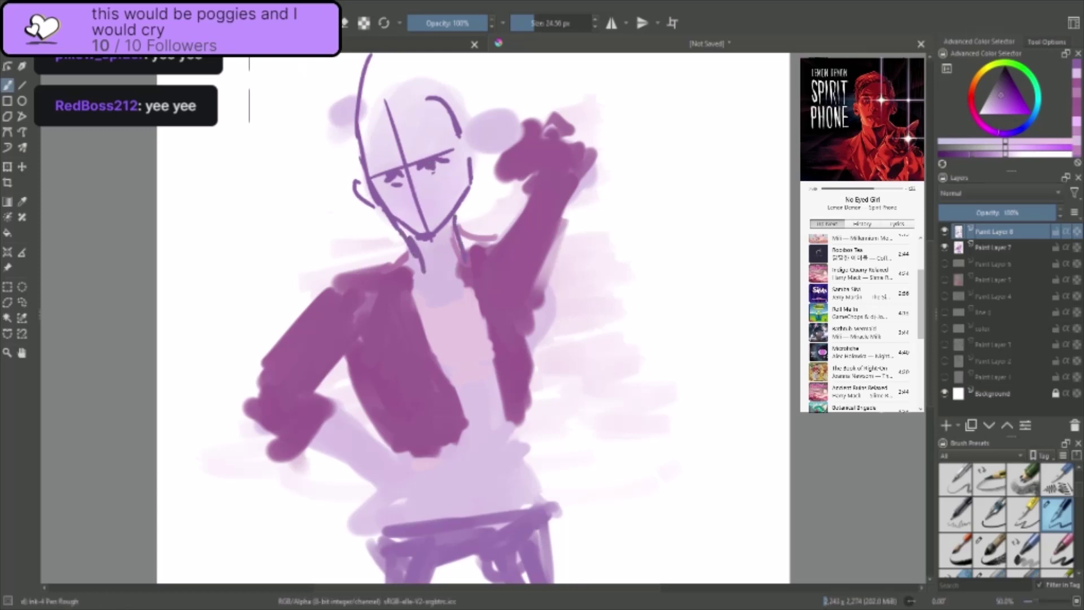
- Sketch both sides of the neck and the left part of the jacket collar
drag(408, 228, 426, 276)
mouse_move(450, 225)
mouse_down()
mouse_move(458, 272)
mouse_move(380, 272)
mouse_move(418, 282)
mouse_move(374, 277)
mouse_up()
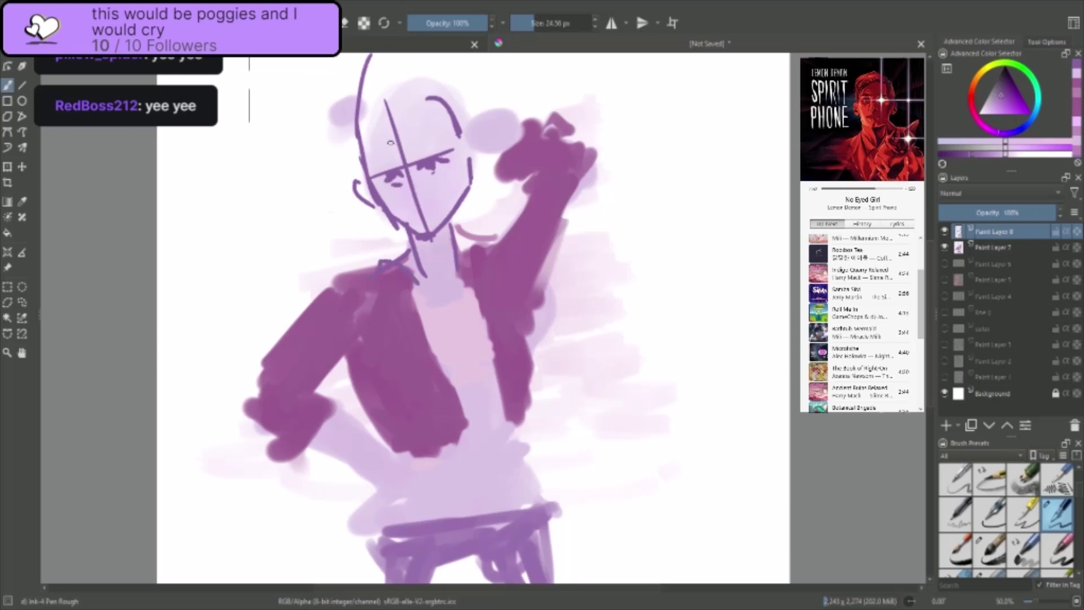
- Sketch the side hair tuft, the fringe and the strands above the forehead, and add the right ear
drag(351, 137, 333, 182)
drag(334, 181, 359, 162)
drag(389, 110, 435, 126)
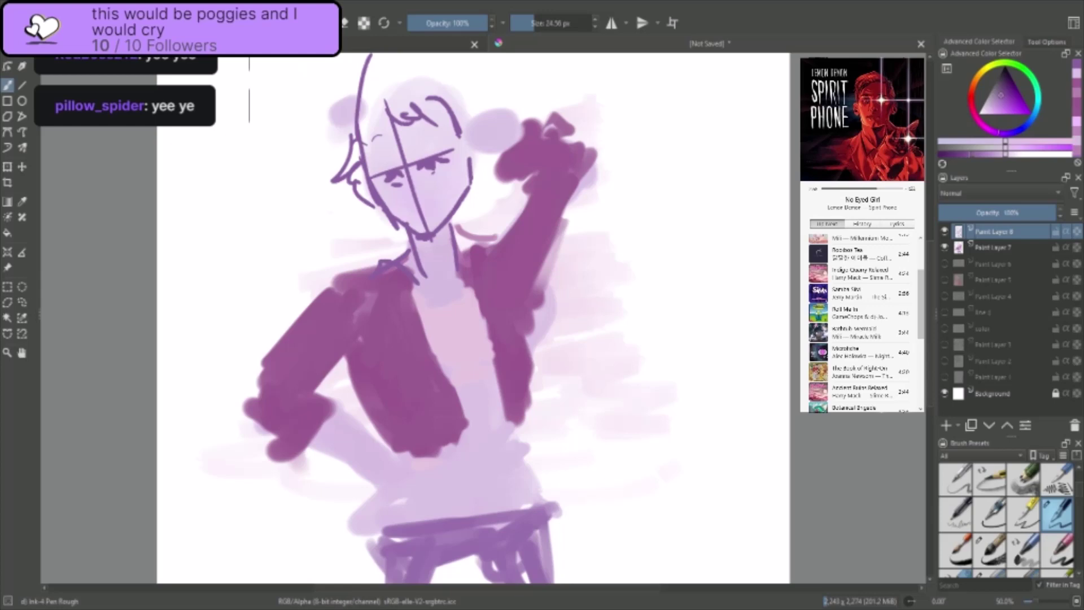
mouse_move(382, 104)
mouse_down()
mouse_move(402, 72)
mouse_move(397, 82)
mouse_up()
drag(386, 101, 382, 128)
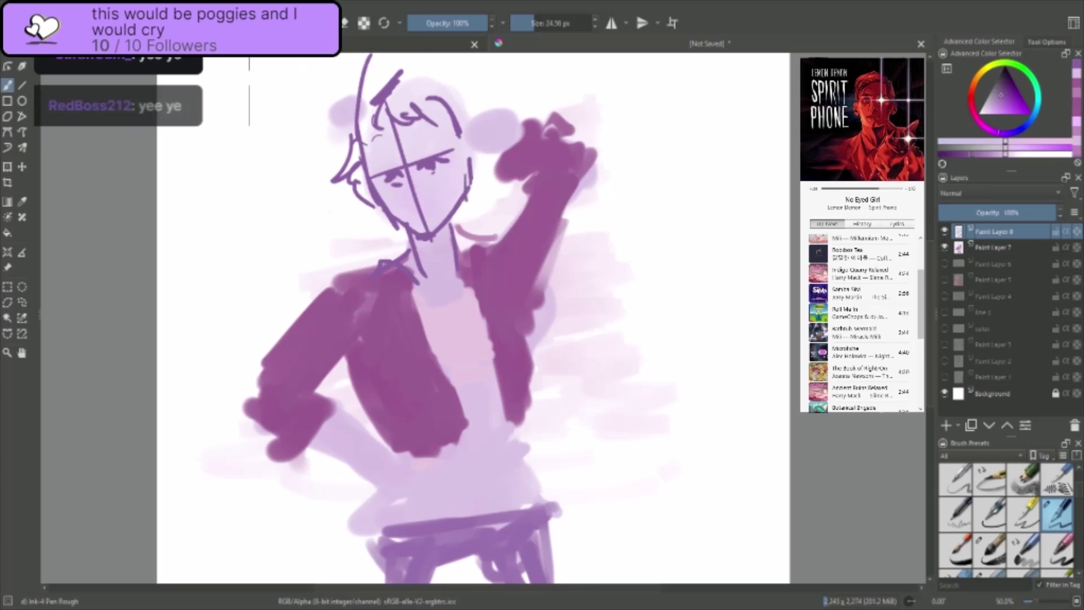
mouse_move(467, 196)
mouse_down()
mouse_move(459, 140)
mouse_move(468, 186)
mouse_move(480, 158)
mouse_move(476, 177)
mouse_up()
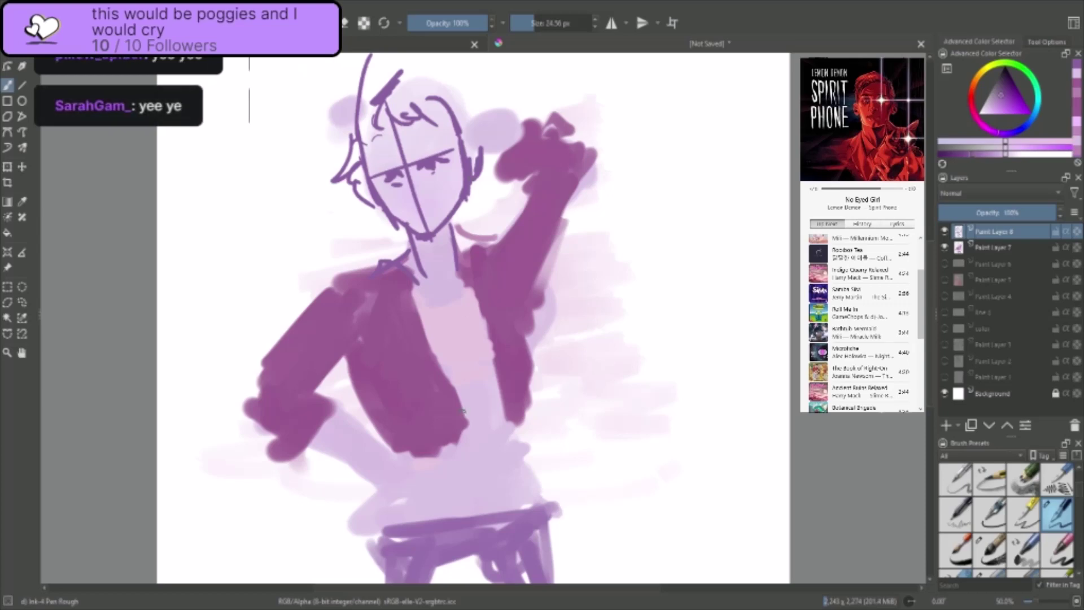
- Outline both sides of the jacket collar and the left front panel down to its hem
drag(411, 286, 423, 317)
drag(412, 289, 426, 330)
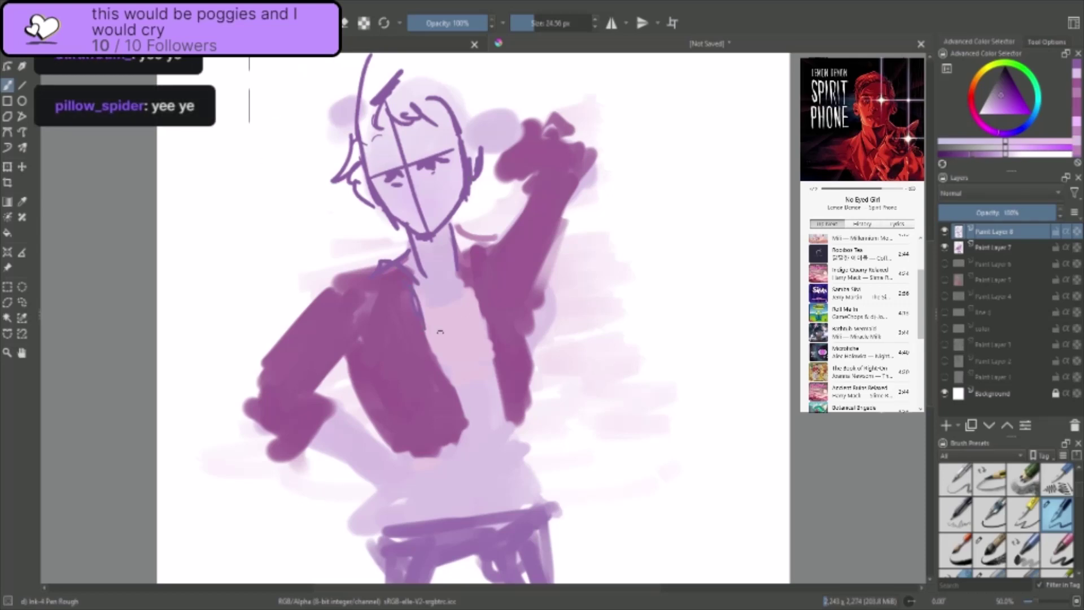
drag(464, 244, 494, 248)
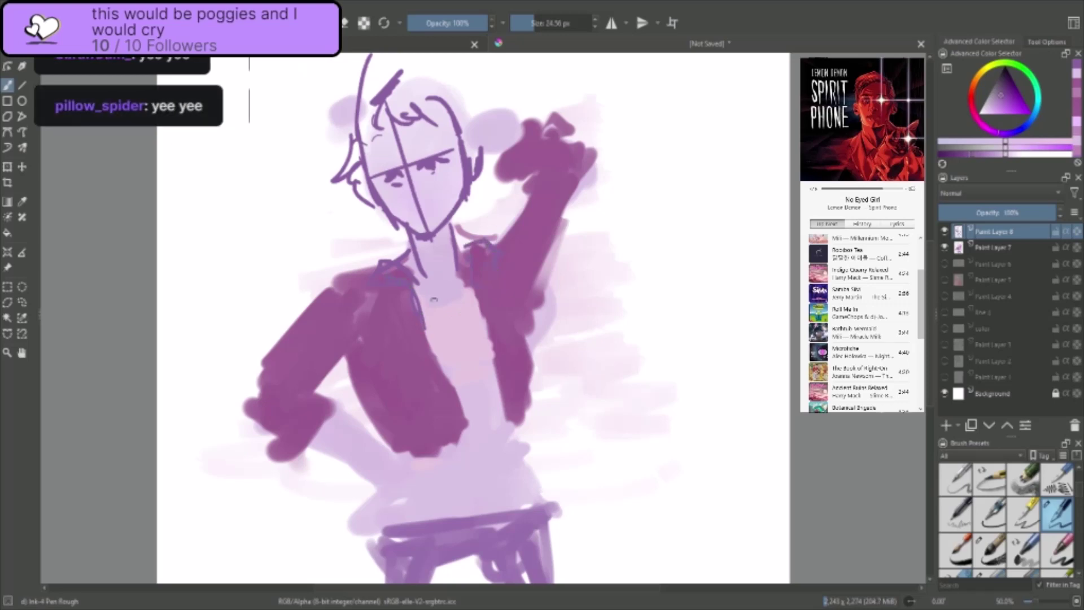
drag(468, 431, 439, 452)
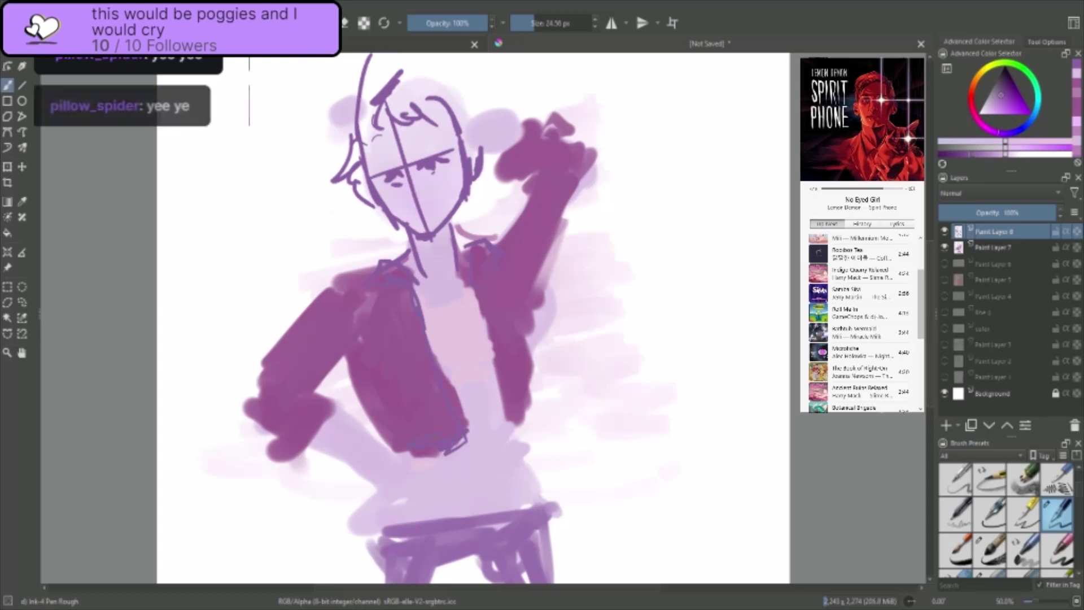
- Outline the bent left sleeve with its cuff and the jacket's right front edge
mouse_move(350, 367)
mouse_down()
mouse_move(346, 395)
mouse_move(335, 380)
mouse_move(341, 396)
mouse_move(321, 450)
mouse_move(302, 463)
mouse_up()
mouse_move(302, 463)
mouse_down()
mouse_move(232, 401)
mouse_move(241, 366)
mouse_move(328, 261)
mouse_up()
key(ctrl+z)
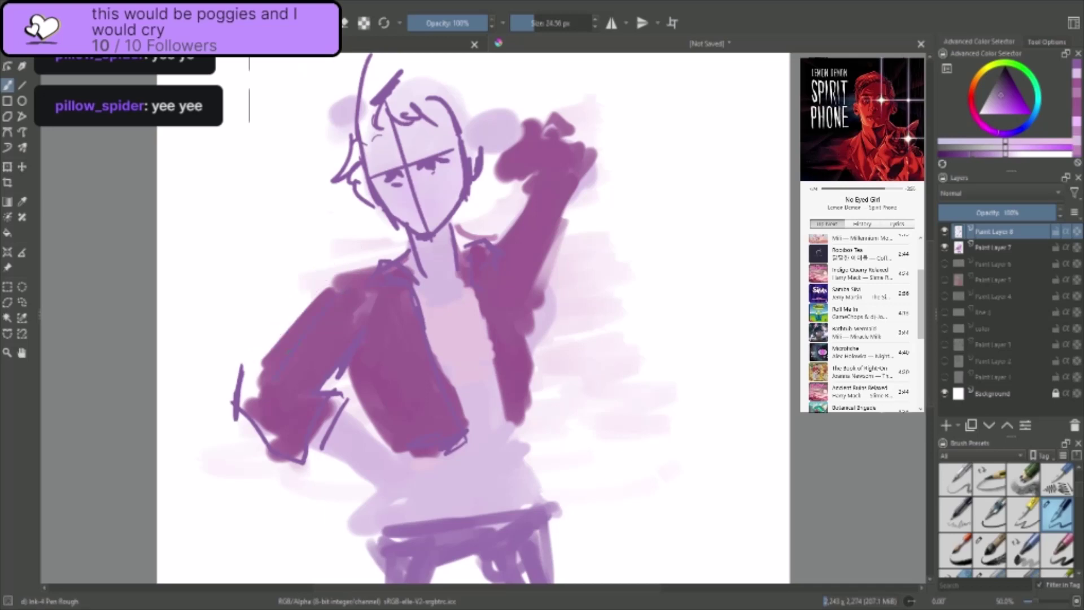
drag(468, 286, 503, 395)
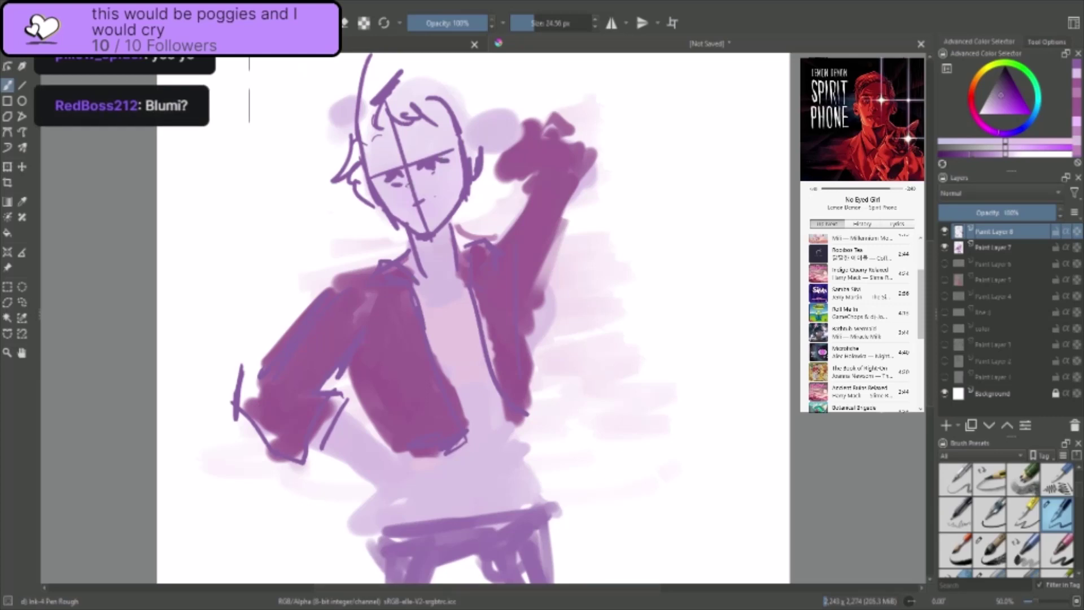
- Refine the eyes, draw the eyebrows above them and strengthen the chin line
drag(396, 173, 407, 181)
drag(418, 160, 426, 156)
key(ctrl+z)
mouse_move(413, 148)
mouse_down()
mouse_move(438, 139)
mouse_move(367, 164)
mouse_up()
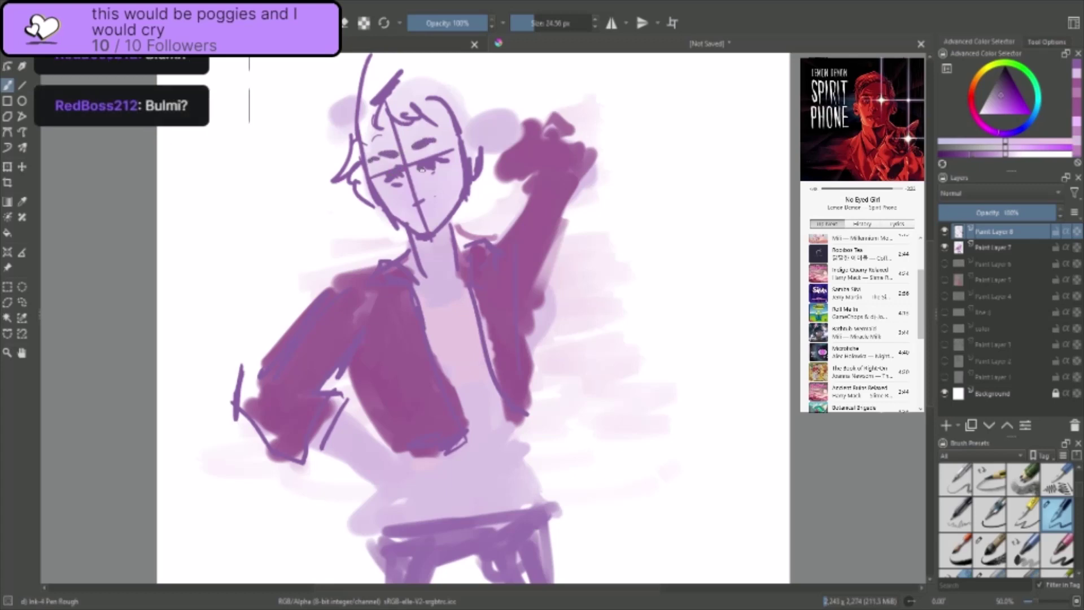
mouse_move(412, 234)
mouse_down()
mouse_move(429, 244)
mouse_move(451, 225)
mouse_up()
- Sketch the right waist line below the jacket and add the top's neckline and cropped hem
key(minus)
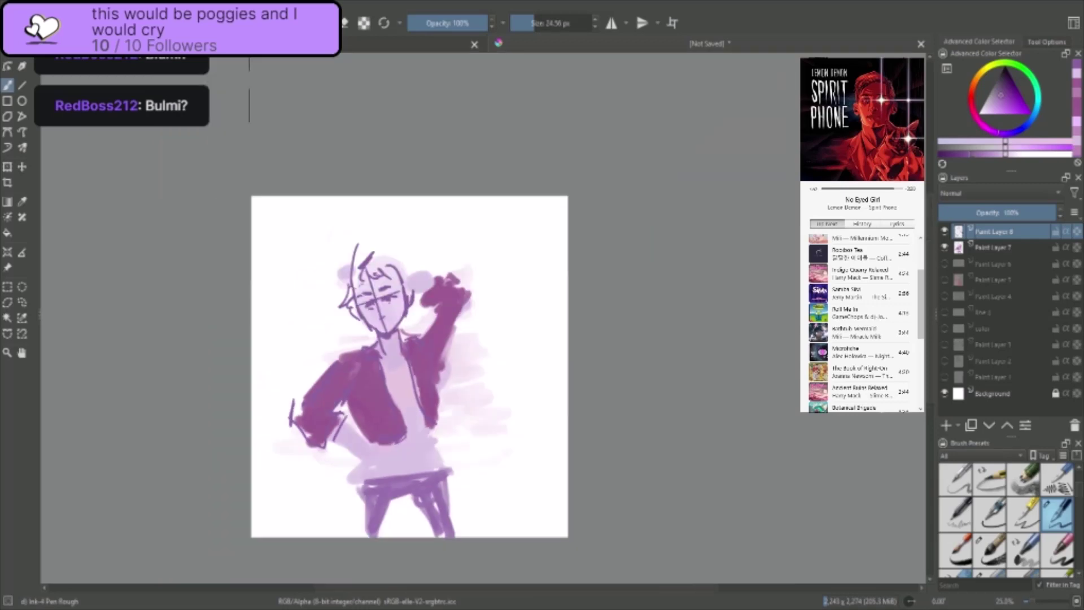
scroll(323, 479, up, 3)
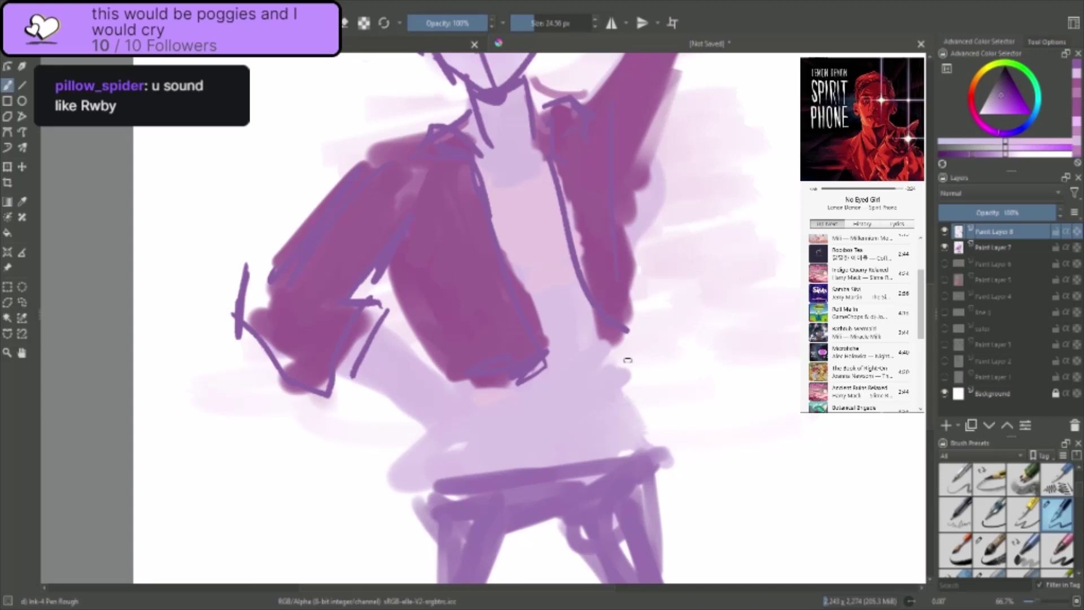
mouse_move(616, 342)
mouse_down()
mouse_move(659, 446)
mouse_move(607, 426)
mouse_move(604, 402)
mouse_up()
key(ctrl+z)
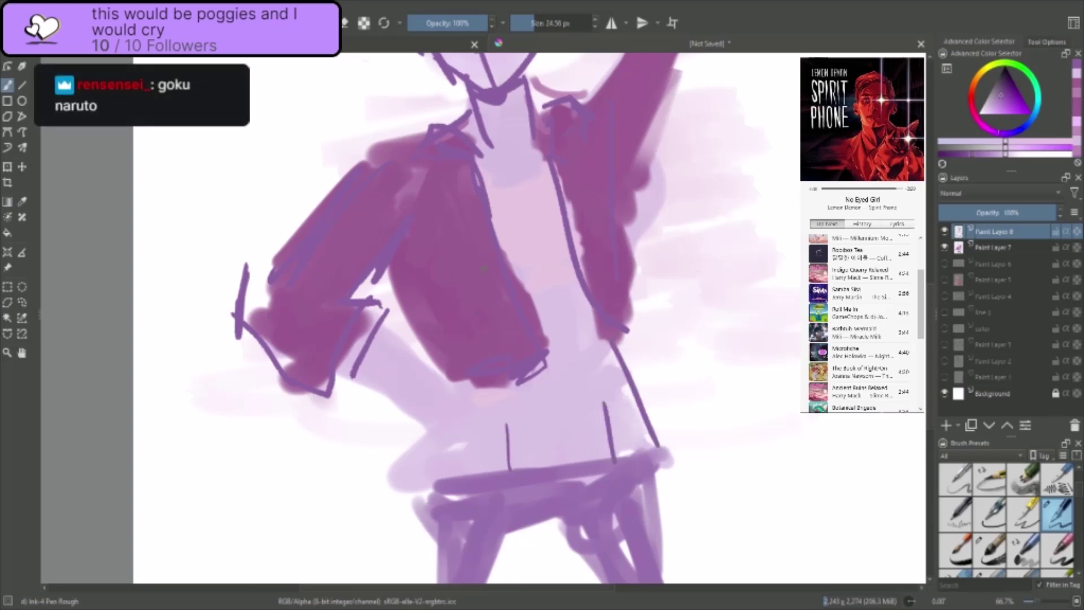
key(ctrl+z)
drag(483, 183, 537, 180)
mouse_move(523, 292)
mouse_down()
mouse_move(576, 278)
mouse_move(579, 290)
mouse_up()
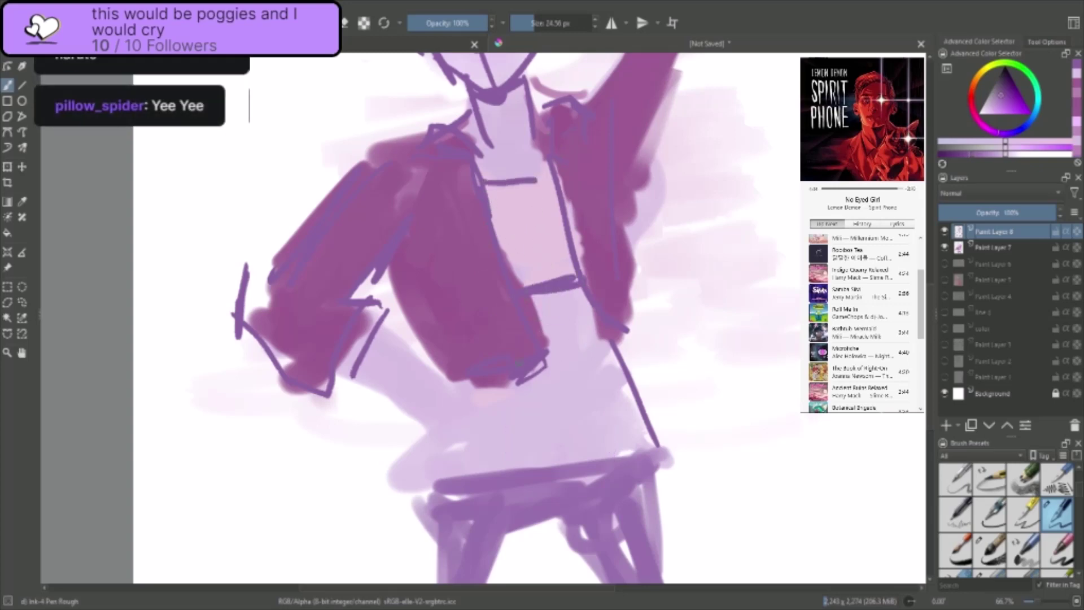
- Outline the left forearm emerging from the cuff and the hand resting on the hip
drag(341, 378, 443, 436)
drag(380, 333, 472, 415)
key(ctrl+z)
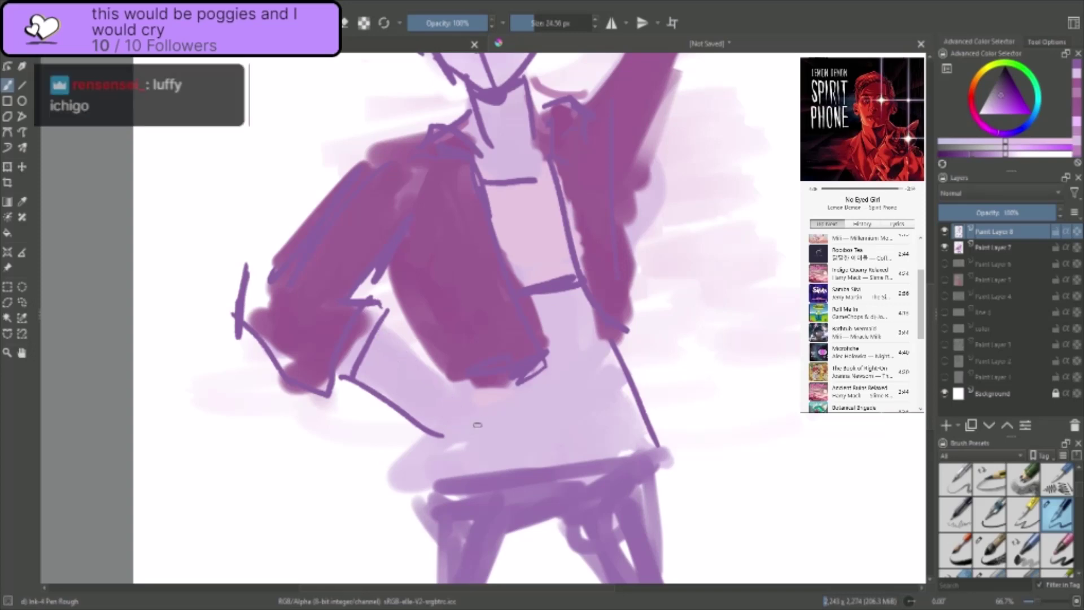
mouse_move(384, 331)
mouse_down()
mouse_move(486, 441)
mouse_move(410, 498)
mouse_move(441, 481)
mouse_up()
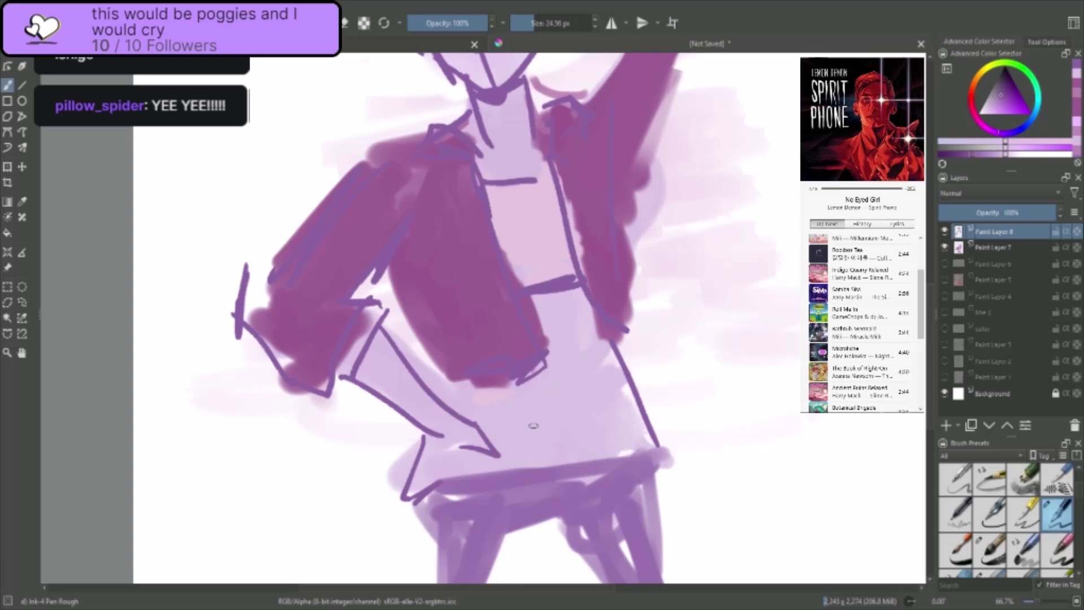
- Add short finger and knuckle strokes to the hand resting on the hip
mouse_move(454, 450)
mouse_down()
mouse_move(442, 467)
mouse_move(399, 472)
mouse_up()
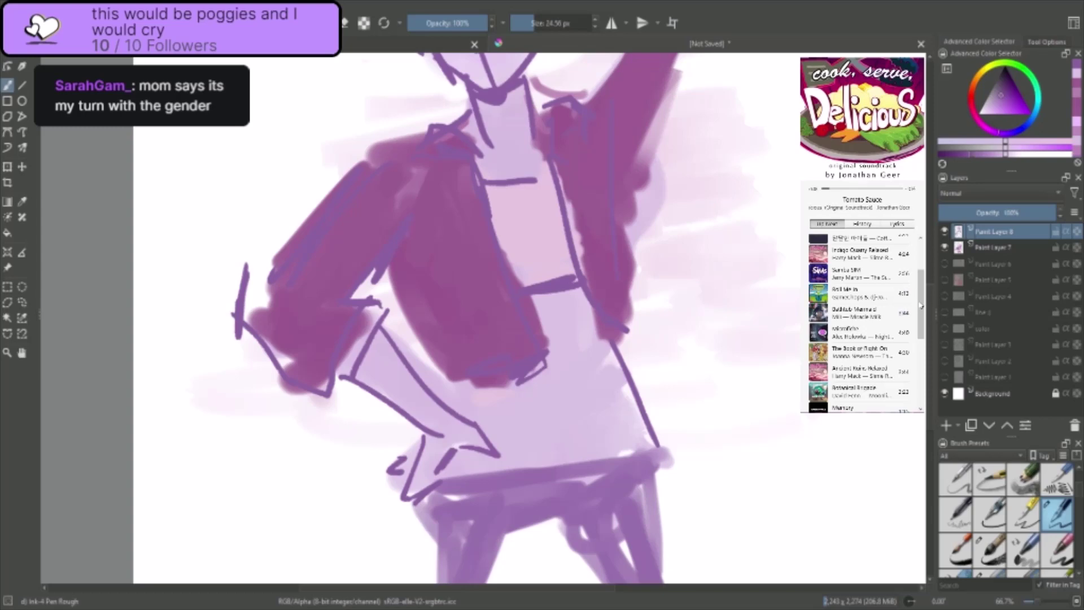
- In the music player, look through the queue, select a group of its upcoming tracks and start playing No Mercy
drag(921, 305, 921, 357)
scroll(881, 353, up, 4)
shift+click(875, 347)
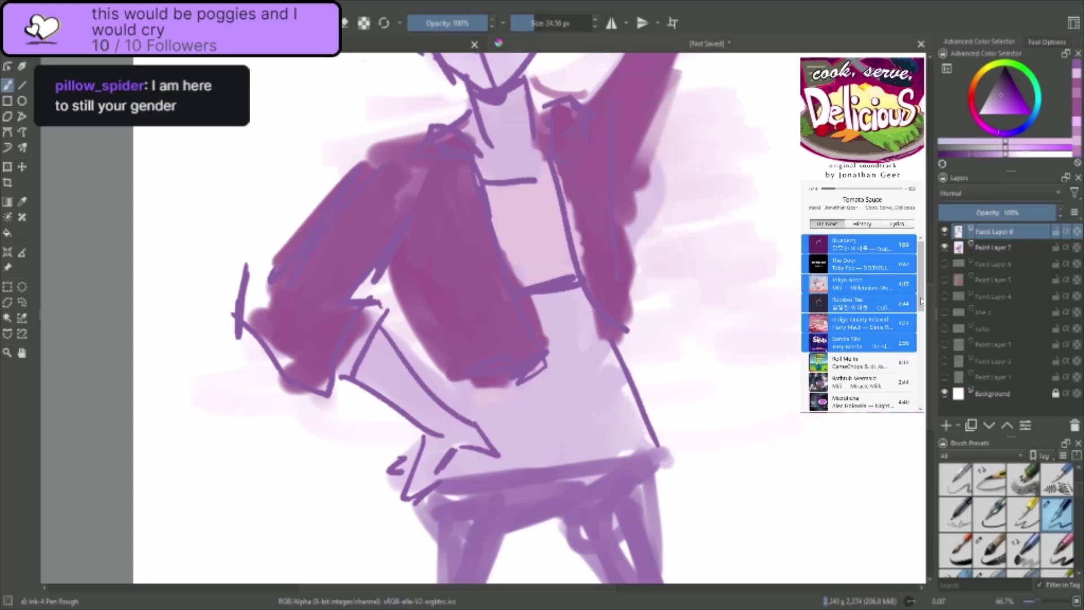
scroll(921, 301, down, 2)
scroll(922, 317, down, 2)
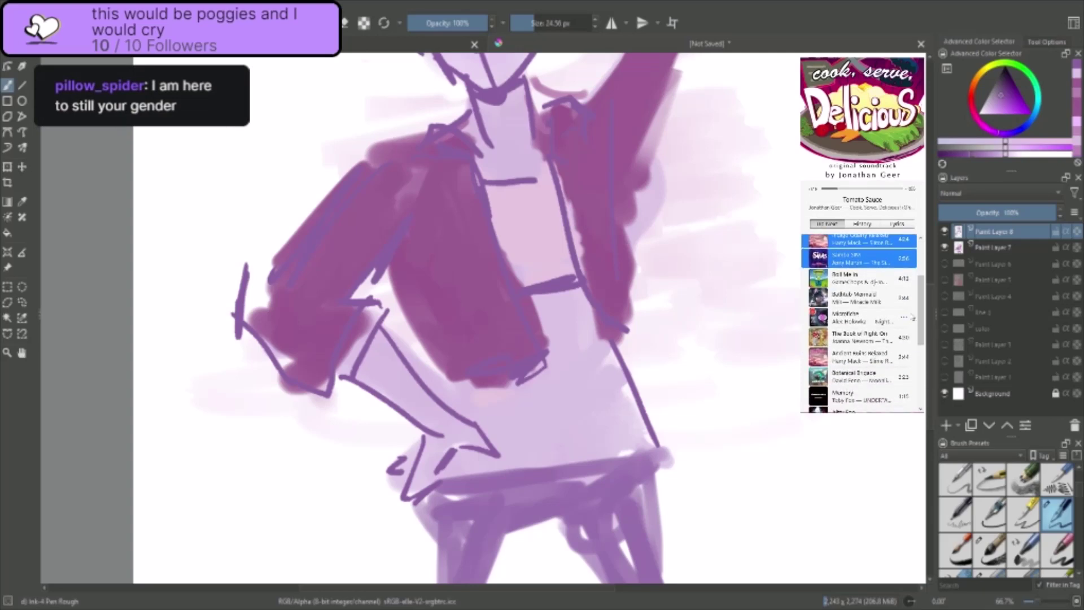
scroll(921, 317, up, 4)
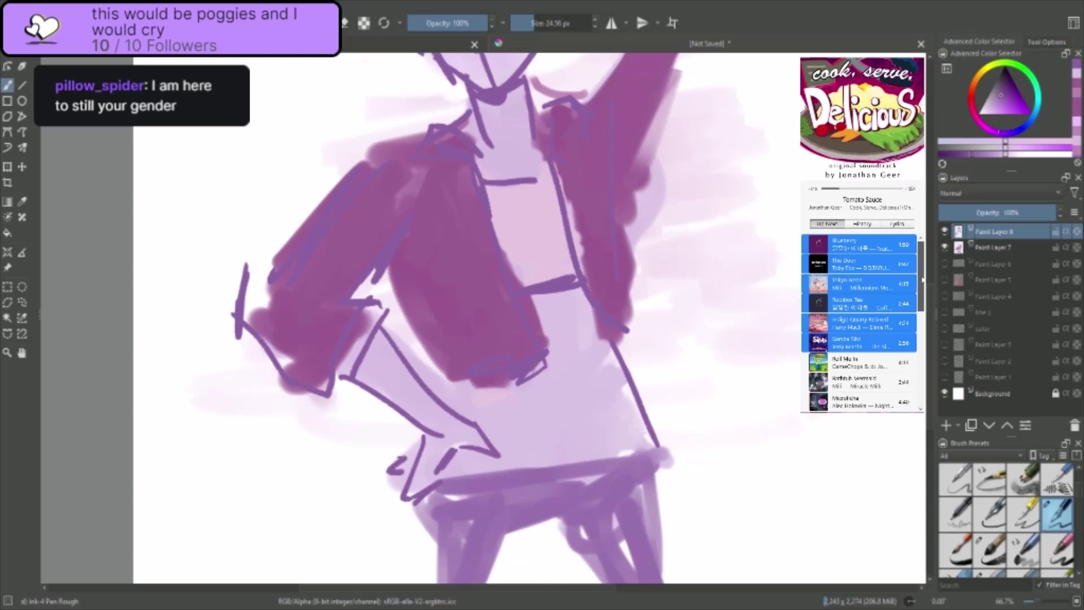
drag(923, 280, 920, 343)
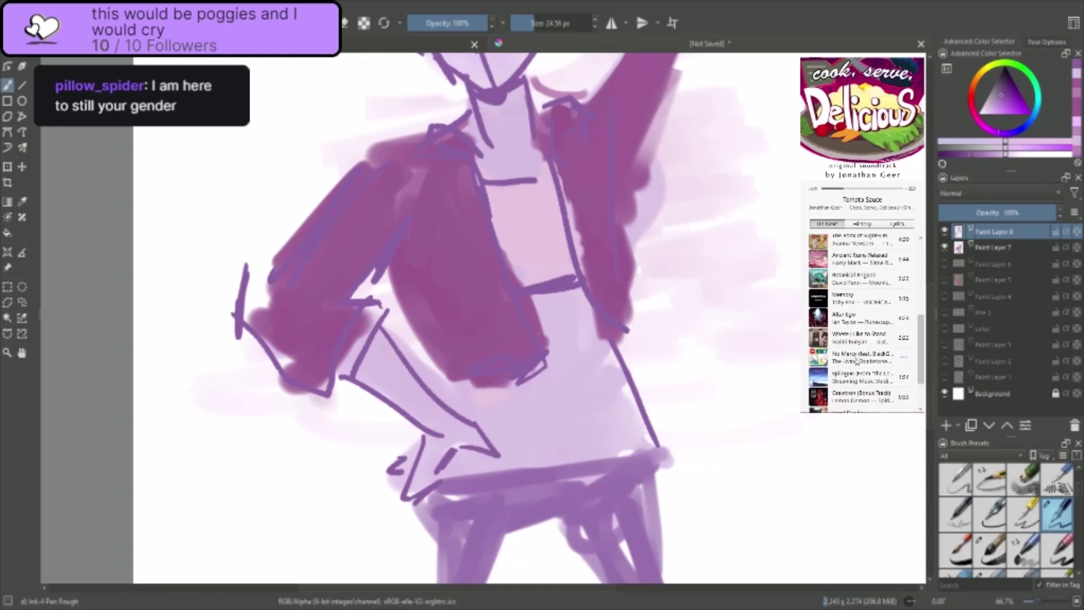
ctrl+click(858, 359)
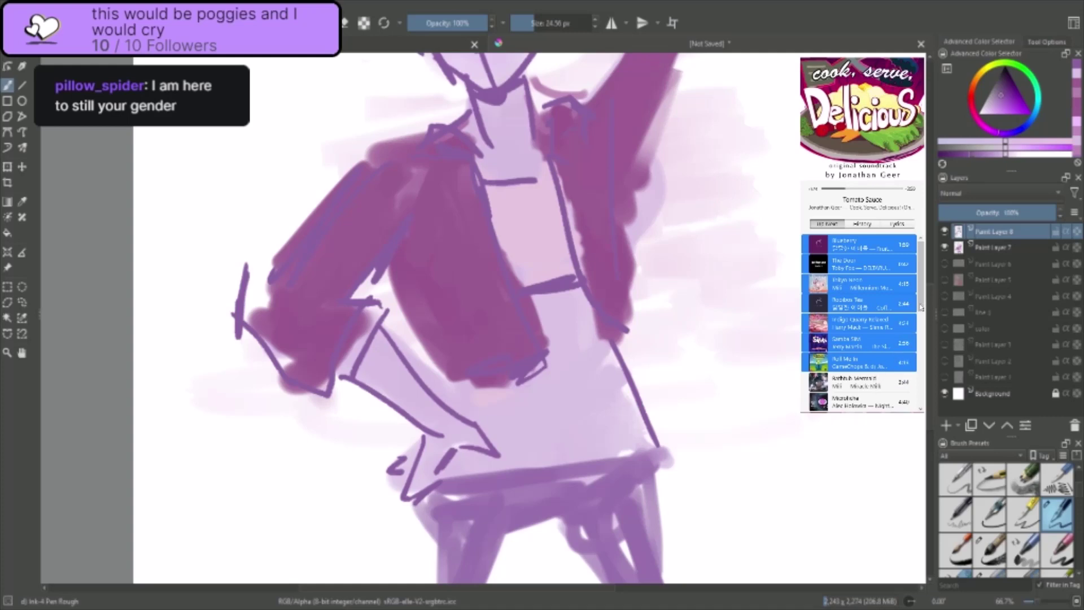
scroll(921, 308, down, 4)
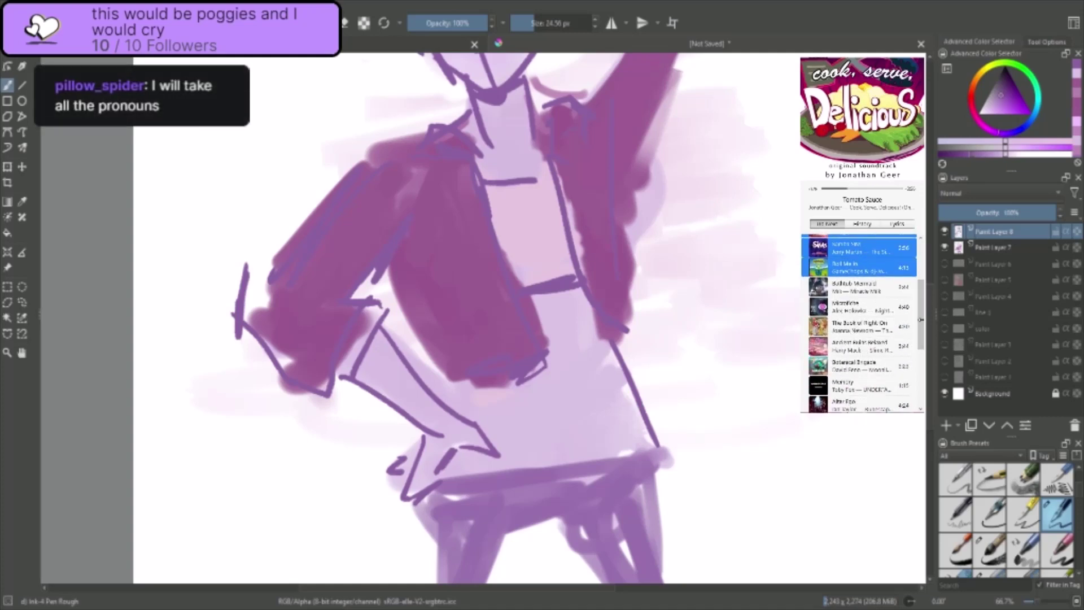
scroll(920, 317, down, 3)
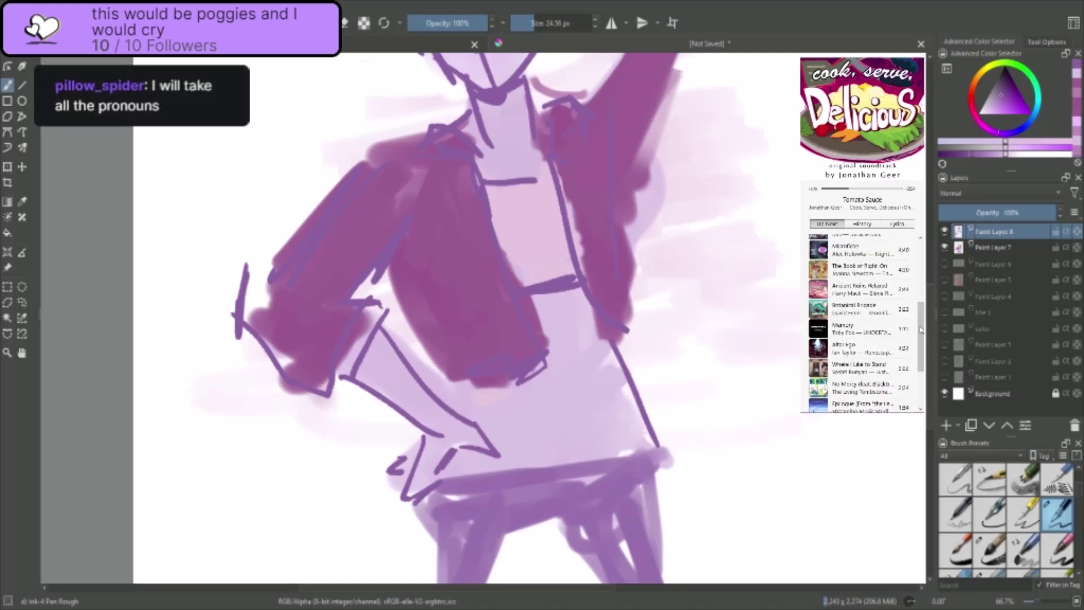
scroll(881, 367, up, 6)
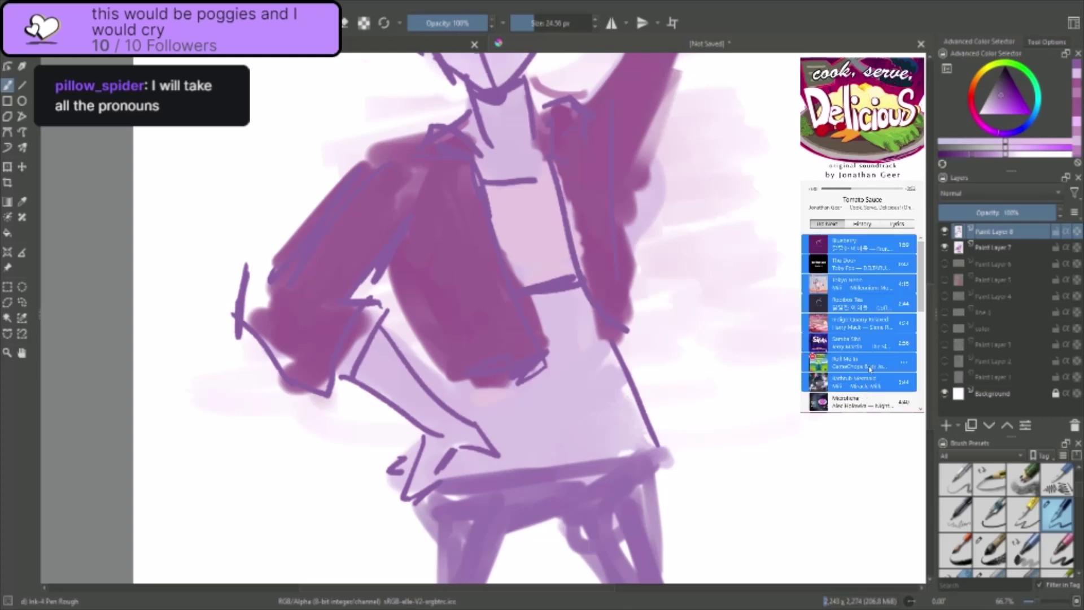
scroll(876, 342, down, 5)
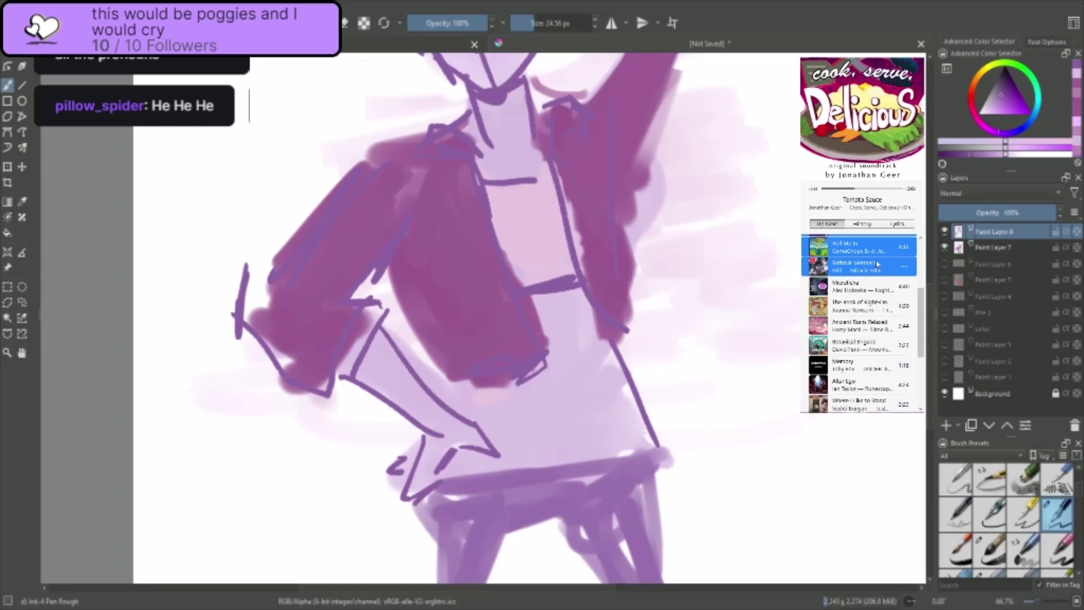
scroll(847, 316, down, 3)
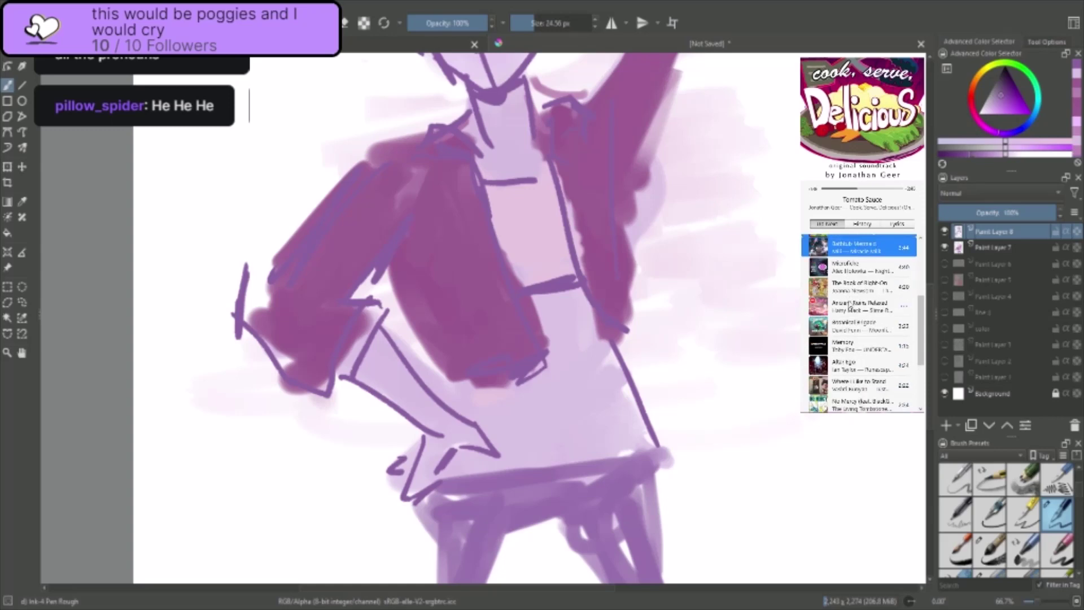
double_click(849, 362)
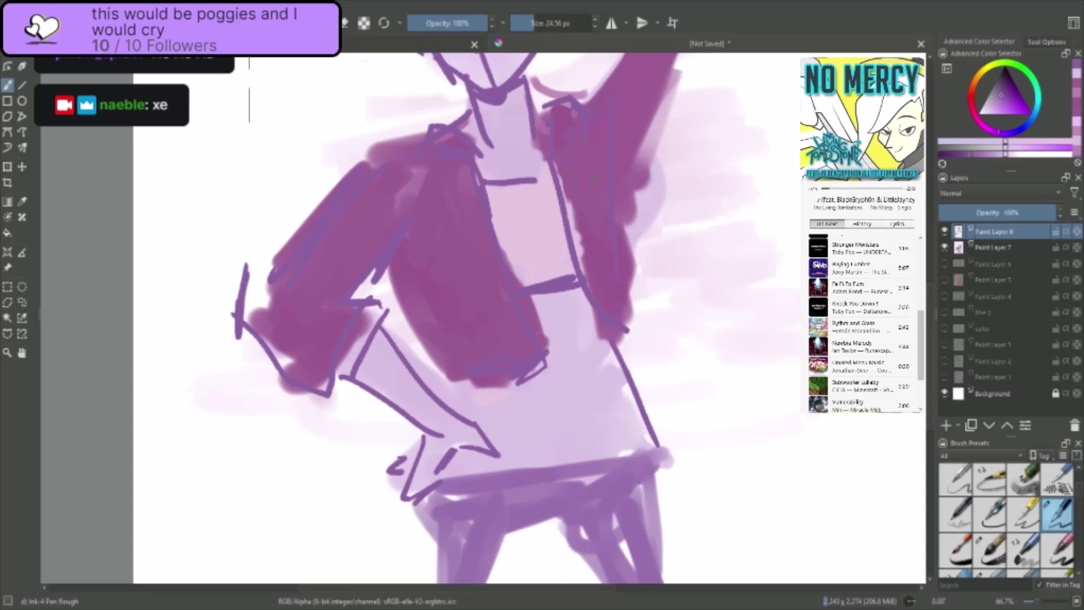
- Draw the left waist line from the jacket hem down across the forearm
drag(463, 380, 442, 434)
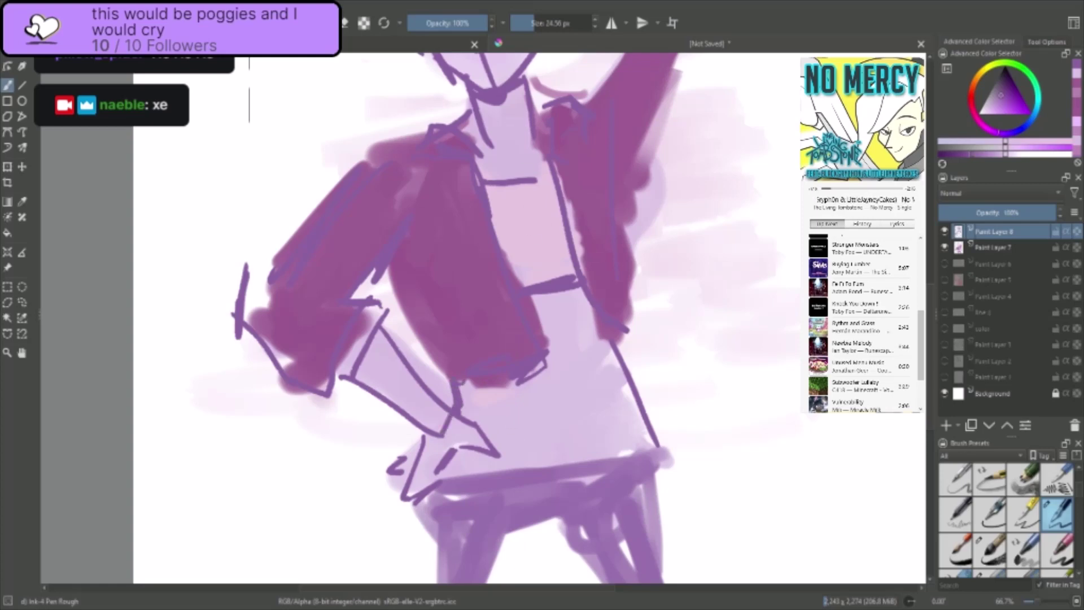
drag(927, 320, 932, 258)
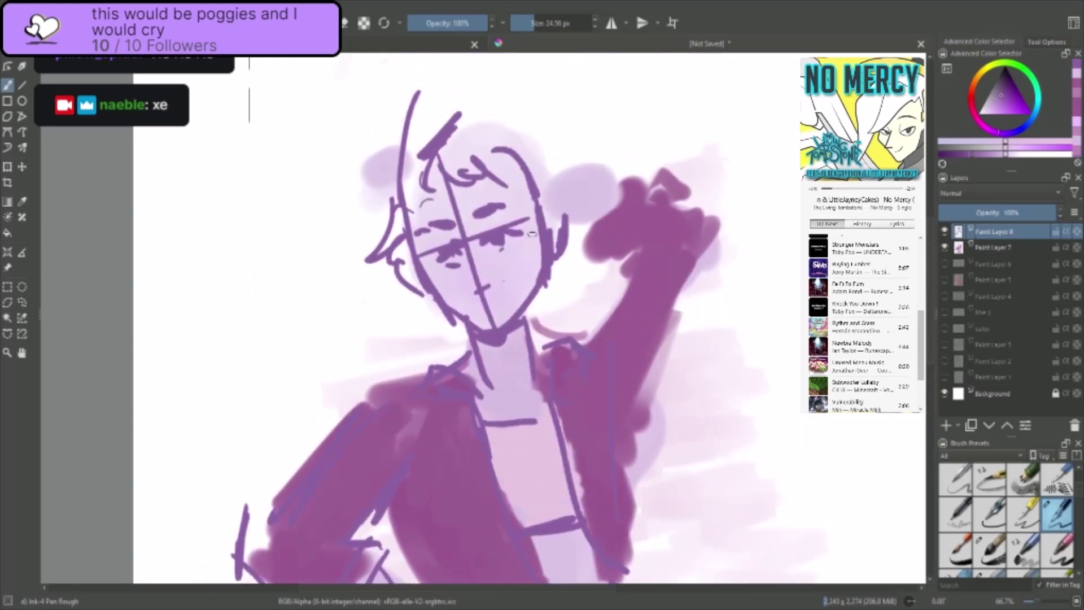
mouse_move(394, 157)
mouse_down()
mouse_move(374, 170)
mouse_move(386, 205)
mouse_up()
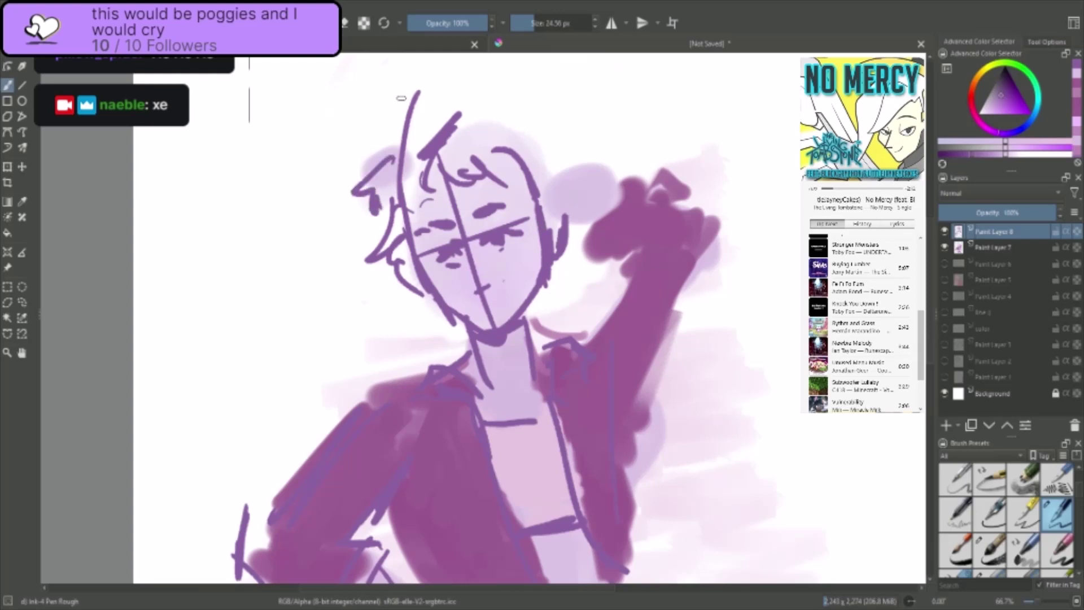
key(ctrl+z)
mouse_move(395, 159)
mouse_down()
mouse_move(328, 170)
mouse_move(346, 196)
mouse_up()
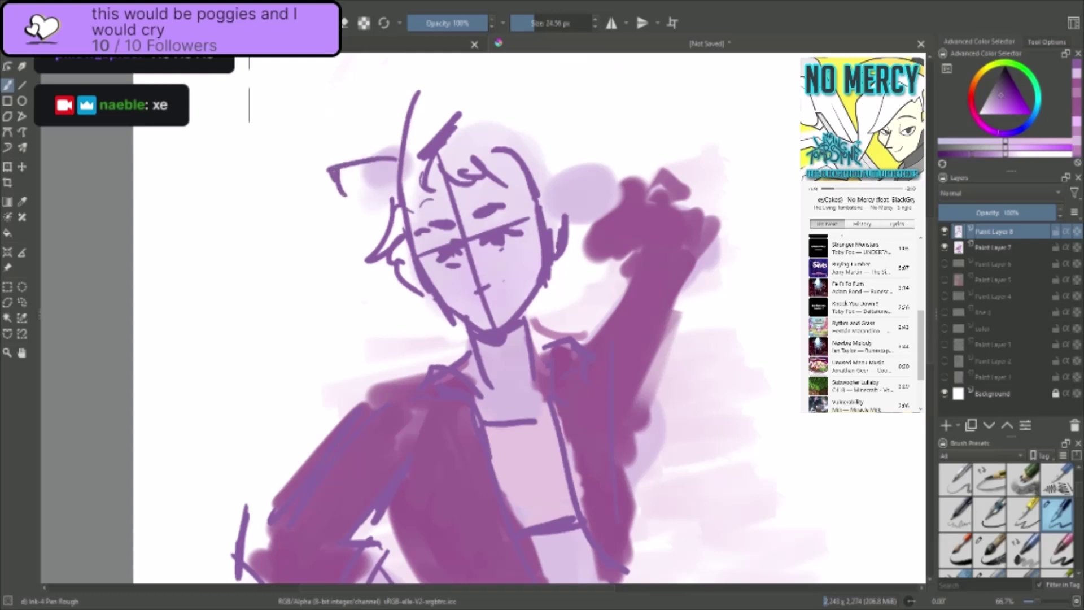
key(ctrl+z)
drag(324, 138, 363, 235)
key(ctrl+z)
- Sketch a box shape with a long line rising from it beside the head, plus strokes on the crown and beside the right ear
mouse_move(385, 164)
mouse_down()
mouse_move(389, 214)
mouse_move(327, 89)
mouse_up()
drag(464, 139, 518, 129)
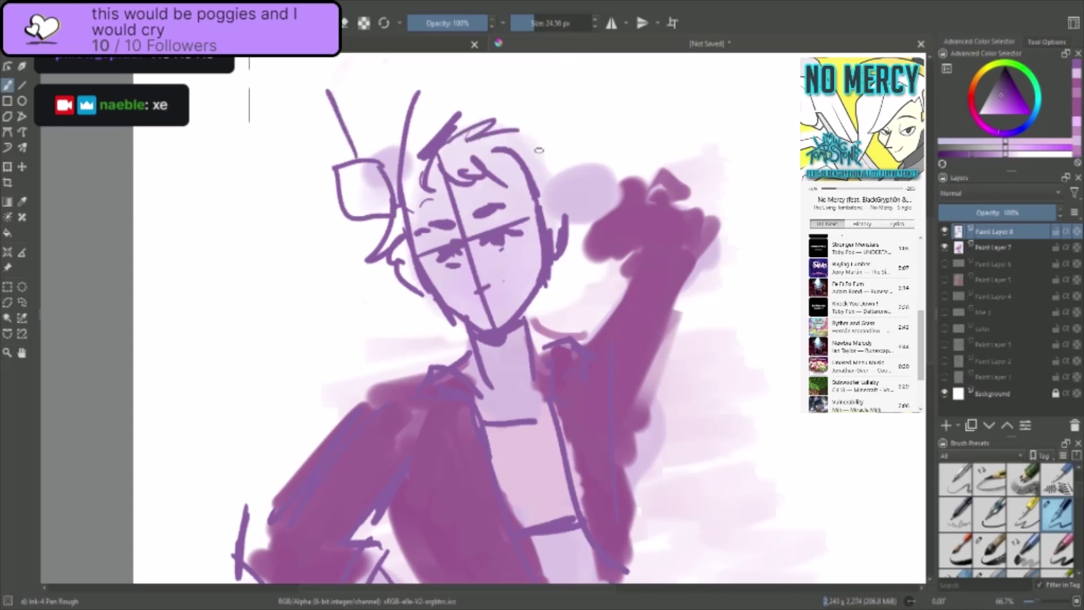
mouse_move(573, 264)
mouse_down()
mouse_move(540, 305)
mouse_move(562, 262)
mouse_up()
key(slash)
key(ctrl+z)
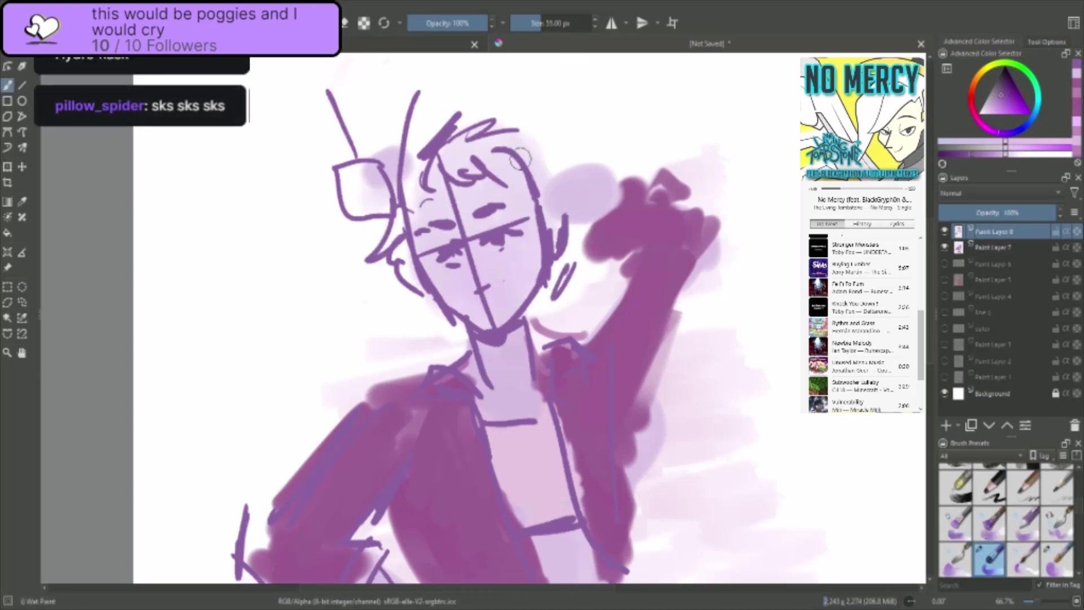
key(slash)
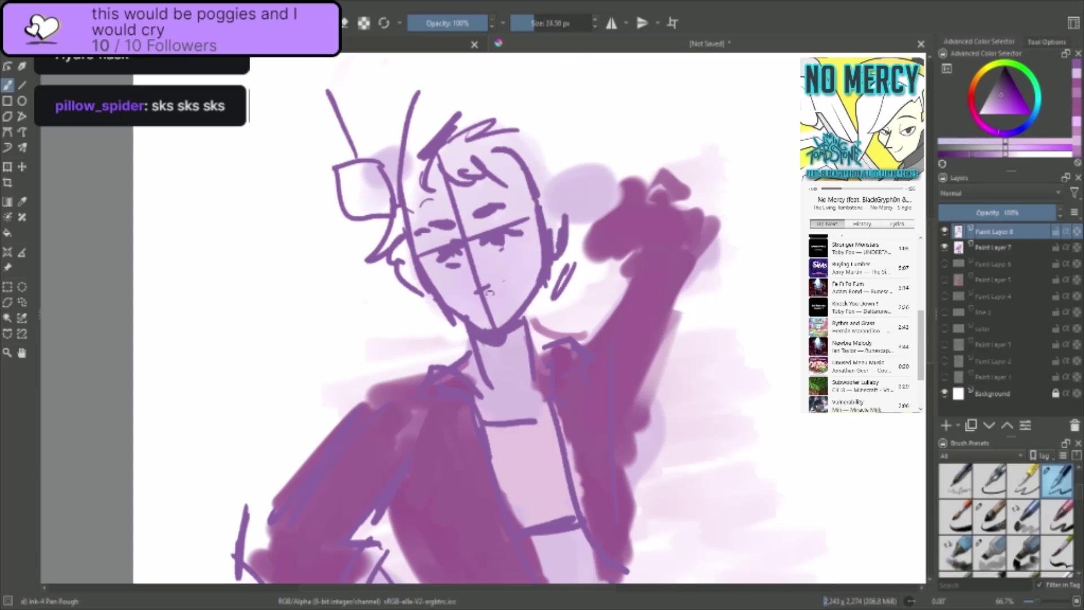
drag(561, 289, 573, 235)
- Outline the raised right arm: the forearm behind the head, the sleeve's inner and outer edges and the bent elbow
mouse_move(598, 176)
mouse_down()
mouse_move(538, 167)
mouse_move(578, 242)
mouse_up()
mouse_move(611, 258)
mouse_down()
mouse_move(628, 259)
mouse_move(579, 341)
mouse_up()
drag(668, 346, 631, 463)
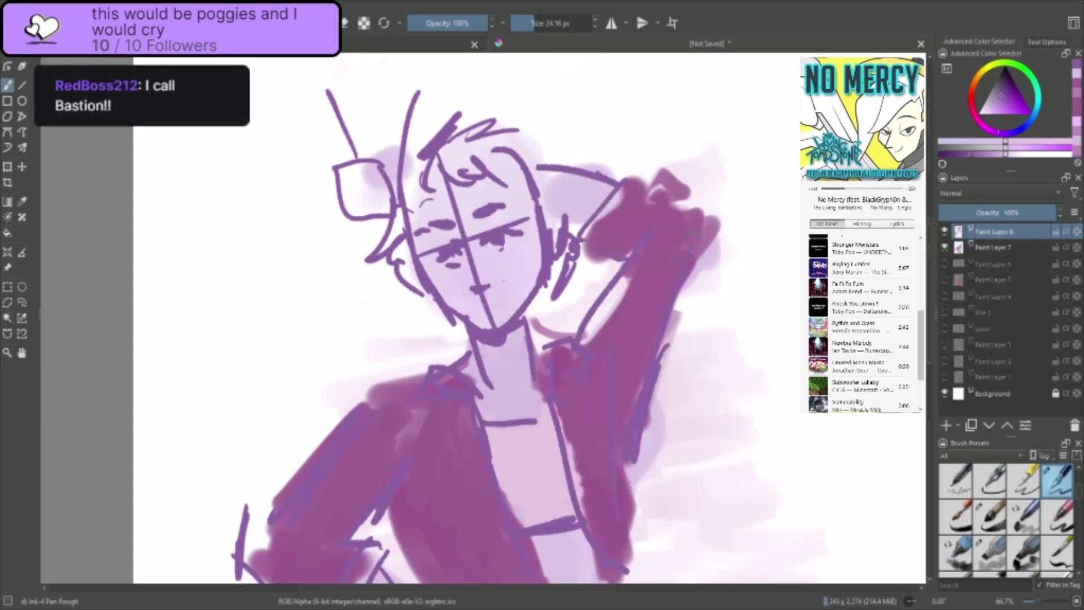
mouse_move(714, 240)
mouse_down()
mouse_move(706, 202)
mouse_move(617, 179)
mouse_up()
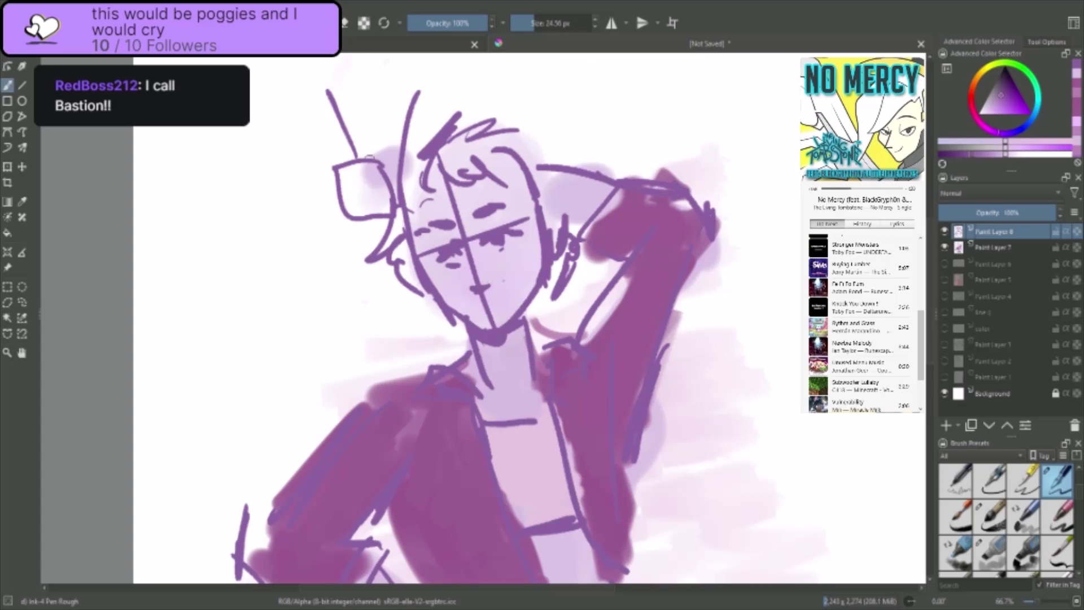
- Add small hair tufts at the crown's right side and beside both sides of the jaw
drag(523, 161, 553, 151)
drag(532, 300, 551, 321)
drag(422, 306, 455, 330)
- Outline the inner and outer edges of both trouser legs and mark the navel on the bare midriff
scroll(725, 430, down, 2)
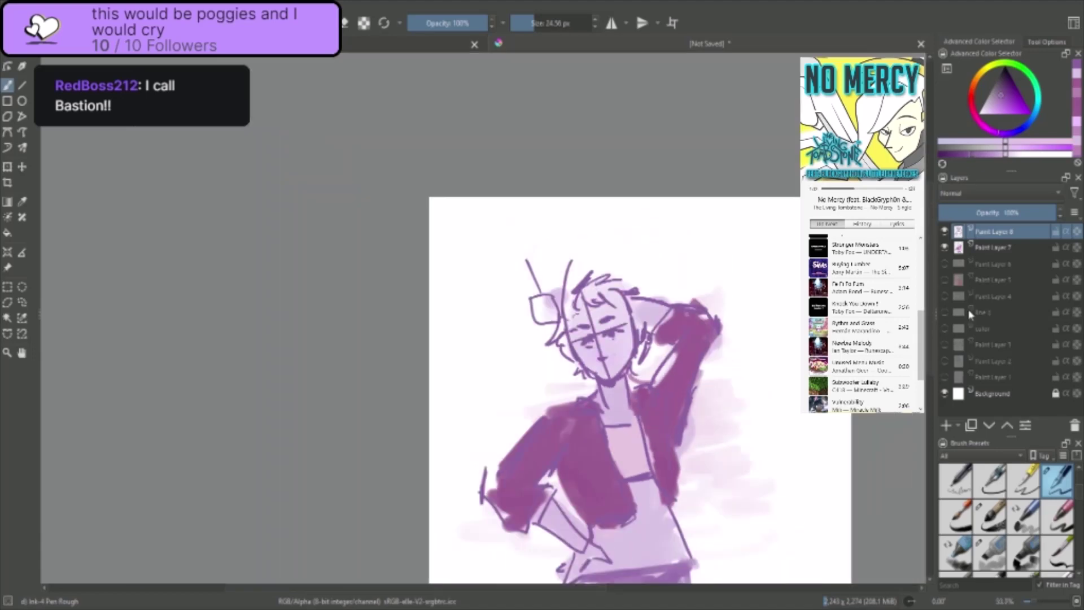
drag(930, 312, 931, 345)
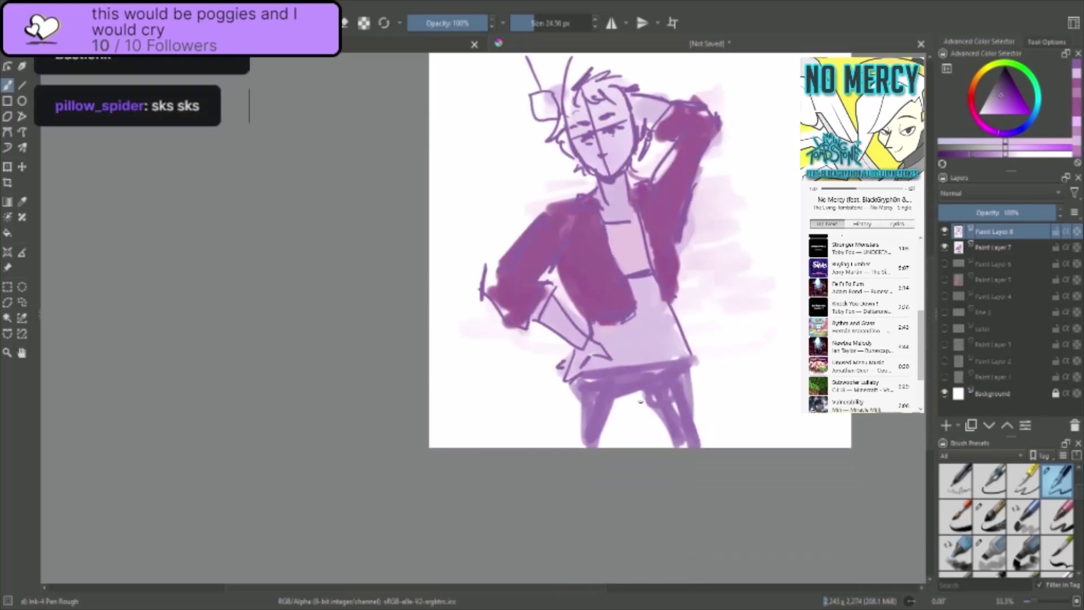
drag(640, 401, 633, 397)
drag(575, 378, 578, 448)
mouse_move(620, 397)
mouse_down()
mouse_move(599, 447)
mouse_move(607, 443)
mouse_up()
drag(694, 366, 692, 436)
drag(656, 398, 665, 446)
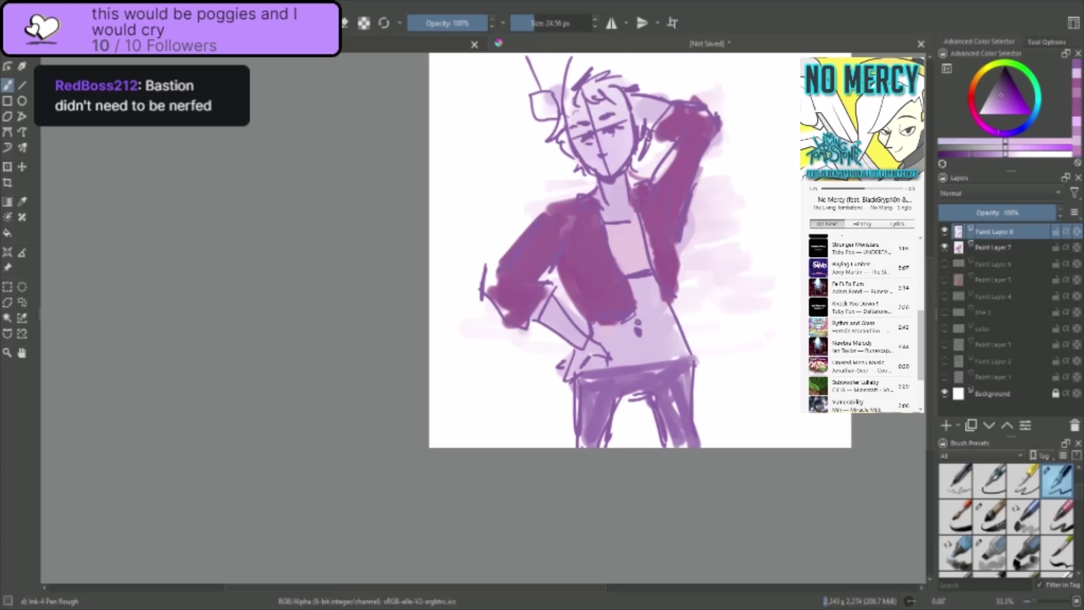
- Erase the vertical and horizontal construction lines across the face with the Eraser Circle brush, reduced to 51 px
drag(932, 296, 931, 263)
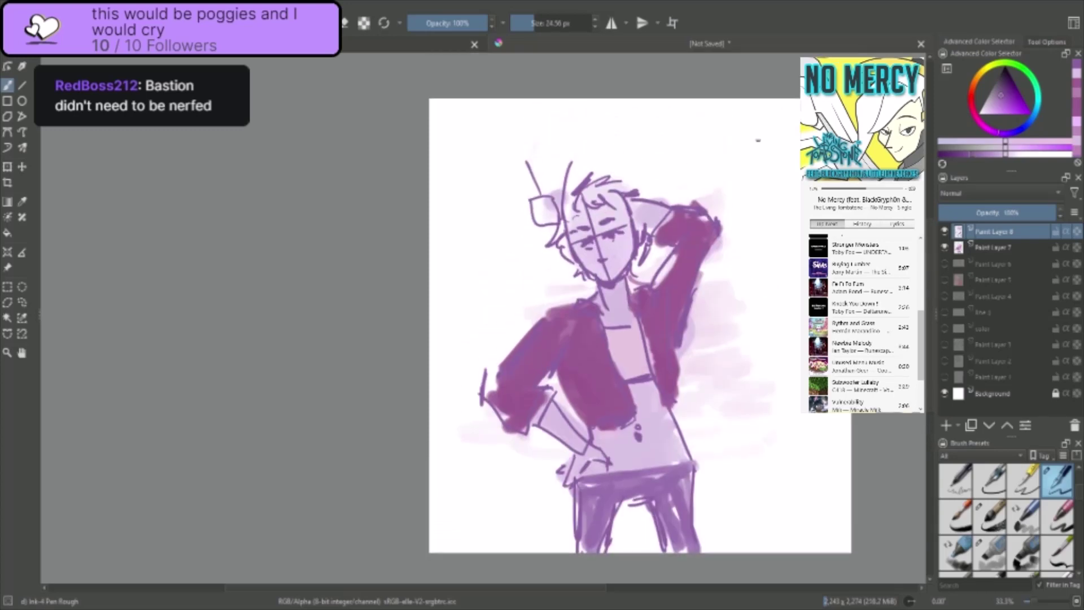
scroll(589, 312, up, 2)
scroll(662, 119, up, 3)
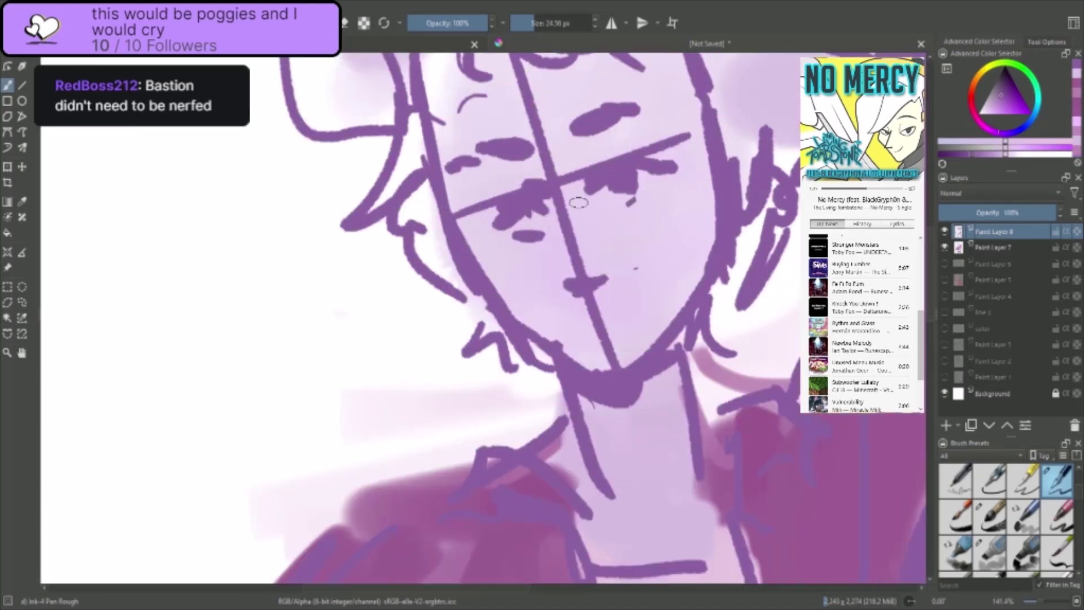
key(/)
mouse_move(601, 310)
mouse_down()
mouse_move(615, 334)
mouse_move(561, 158)
mouse_move(592, 282)
mouse_move(615, 317)
mouse_up()
key(ctrl+z)
right_click(548, 293)
click(548, 189)
key([)
key([)
key([)
key([)
key([)
key([)
key([)
key([)
key([)
key([)
key([)
key([)
key([)
key([)
key([)
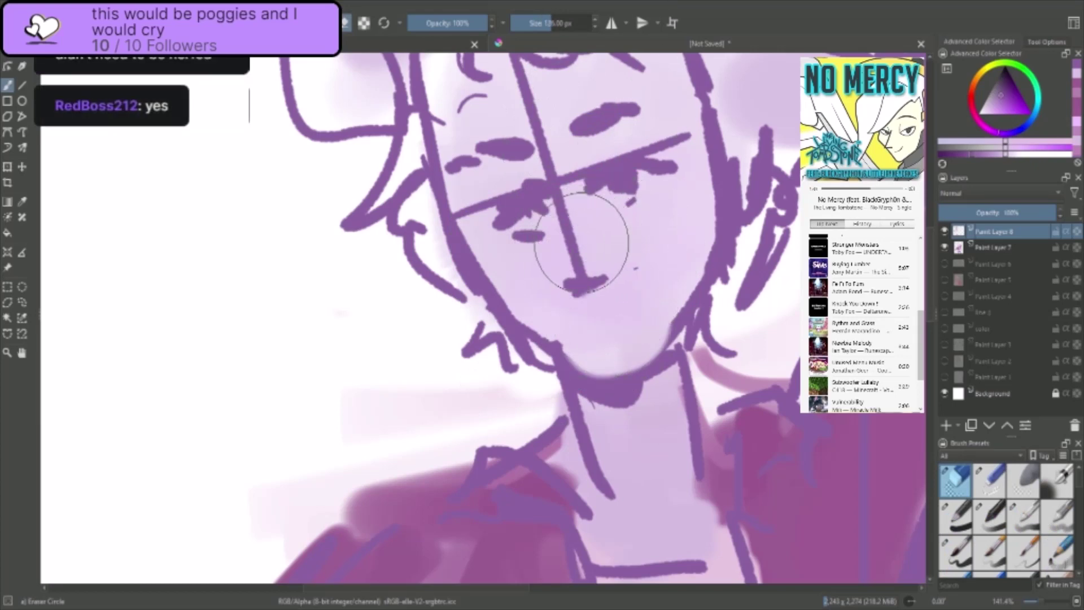
drag(586, 257, 564, 161)
drag(499, 194, 481, 210)
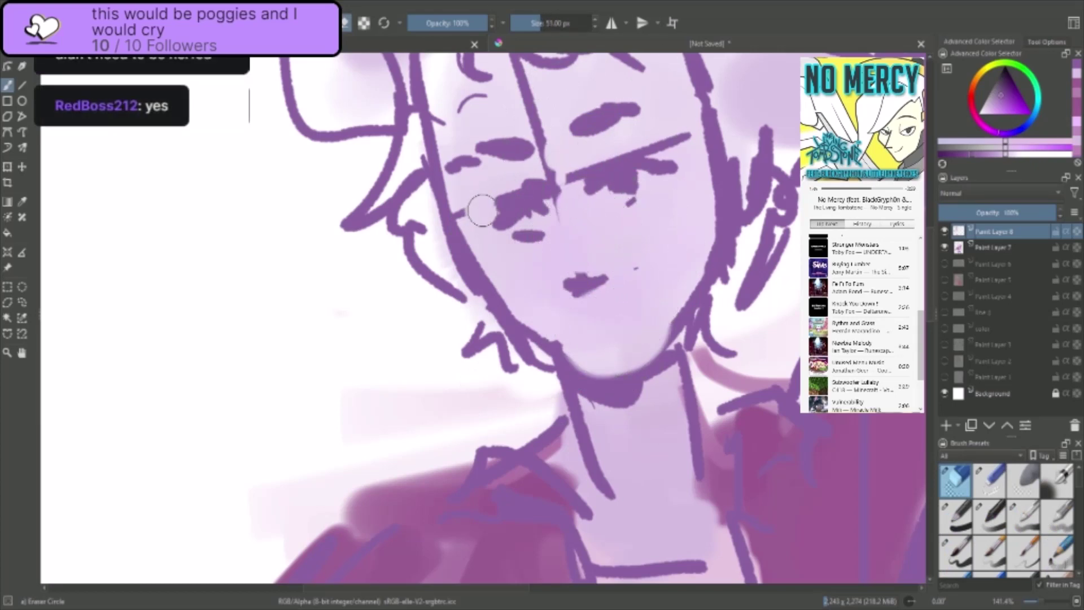
drag(655, 130, 677, 143)
mouse_move(563, 153)
mouse_down()
mouse_move(553, 167)
mouse_move(515, 70)
mouse_up()
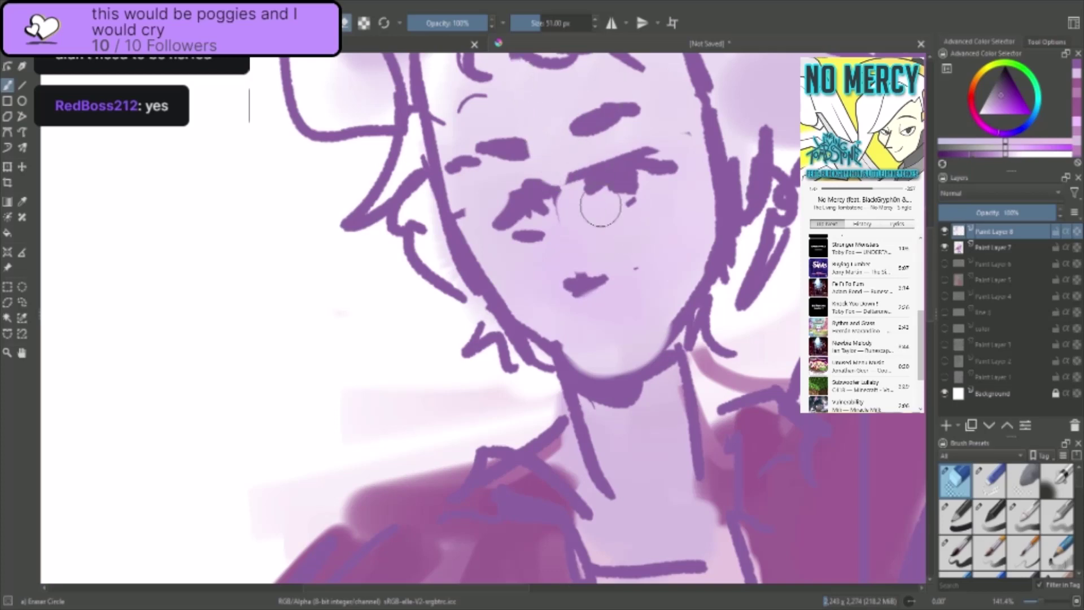
- Redraw the chin line with the Ink-4 Pen Rough brush and sketch the nose bridge and the mouth
key(/)
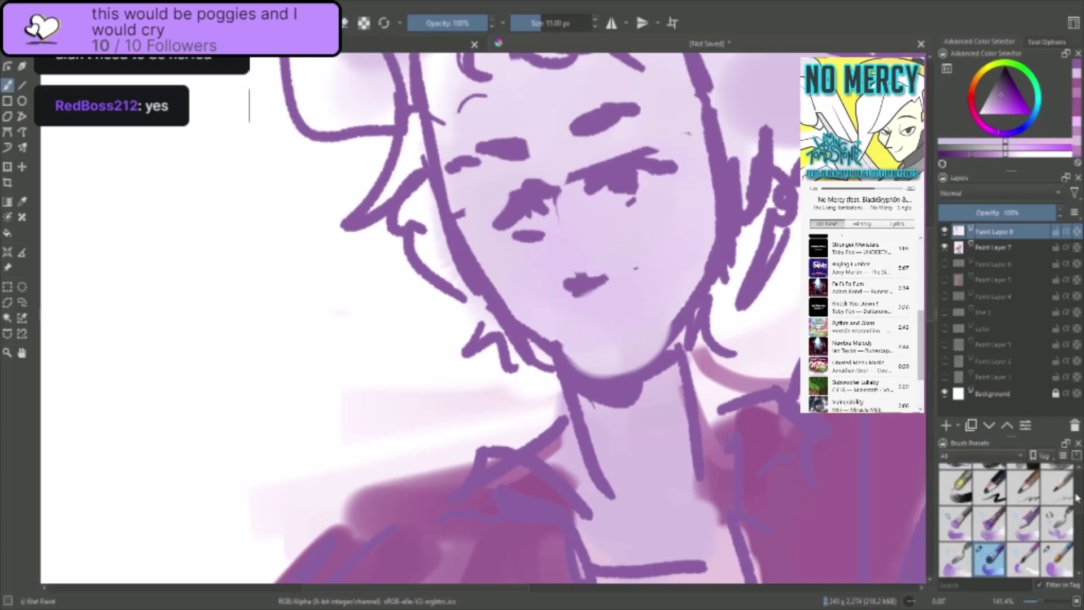
key(/)
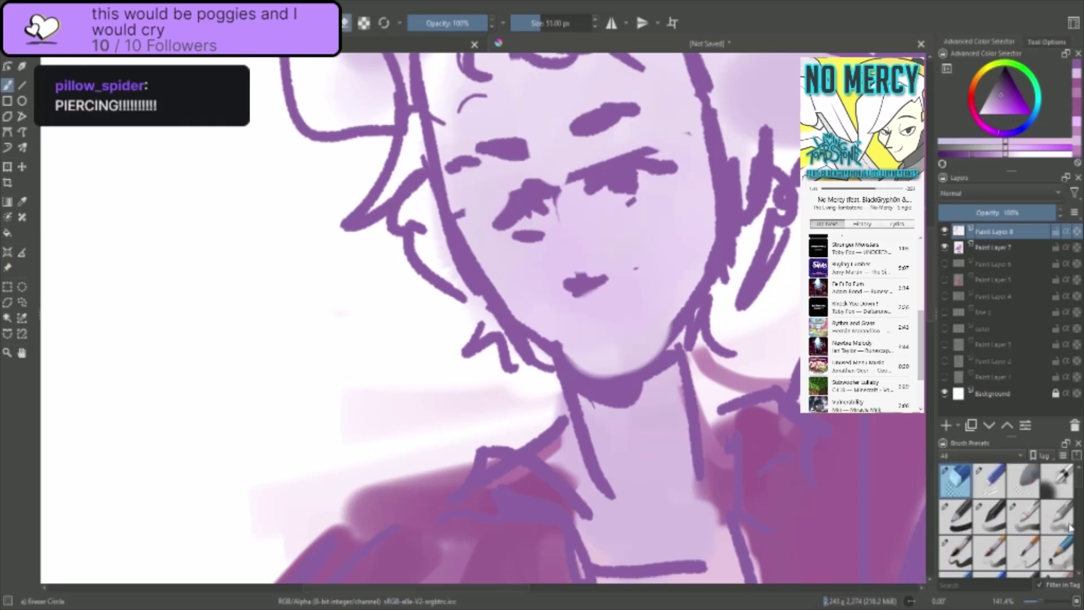
key(/)
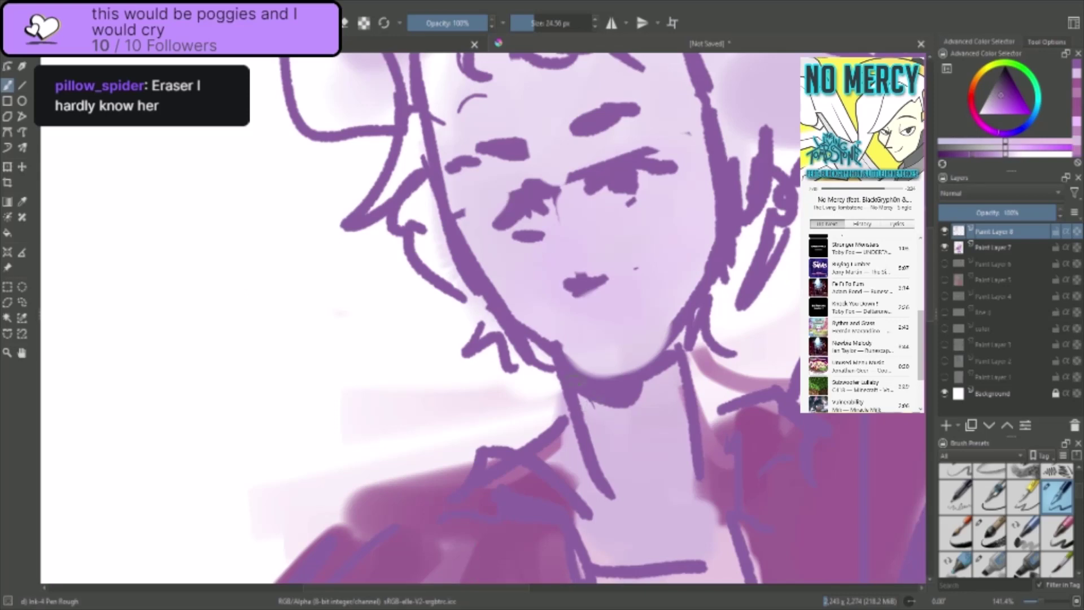
mouse_move(571, 355)
mouse_down()
mouse_move(640, 368)
mouse_move(672, 347)
mouse_up()
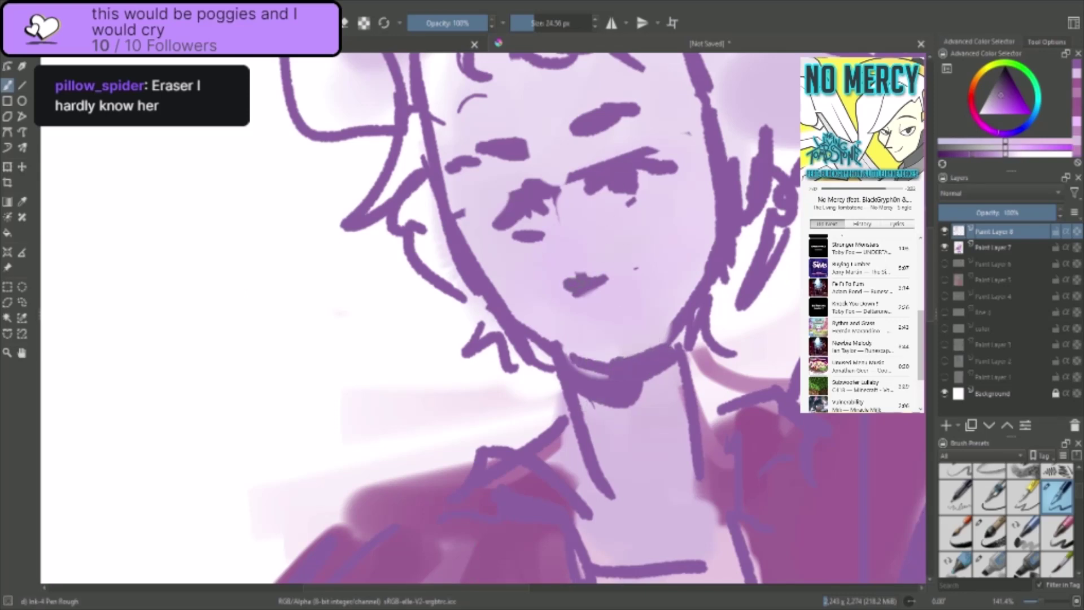
drag(569, 227, 565, 270)
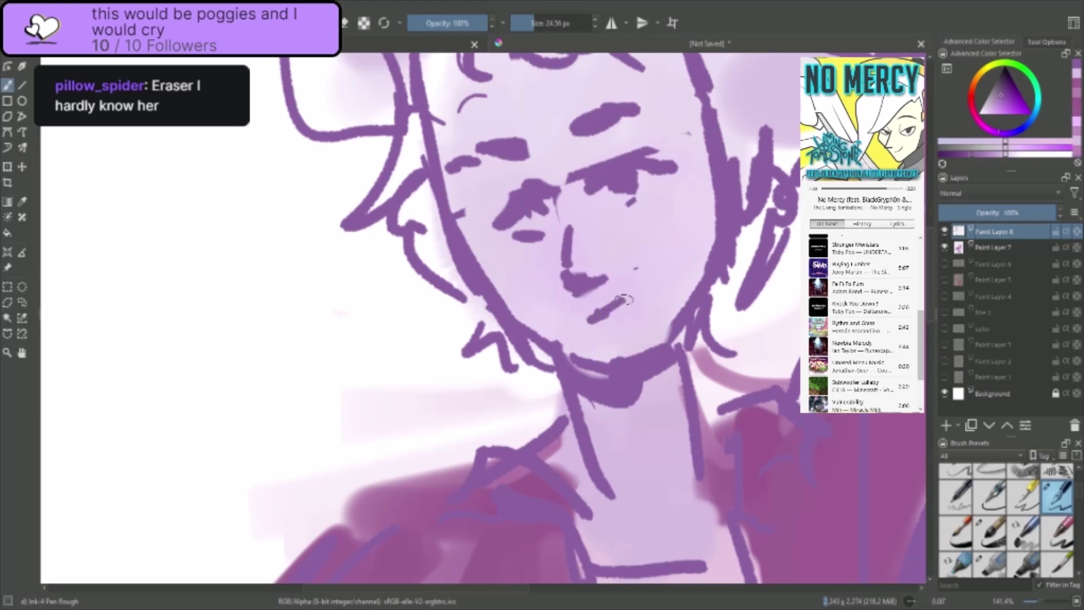
mouse_move(624, 298)
mouse_down()
mouse_move(591, 319)
mouse_move(623, 316)
mouse_move(626, 306)
mouse_move(574, 315)
mouse_move(643, 307)
mouse_move(631, 304)
mouse_up()
key(ctrl+z)
key(ctrl+z)
scroll(634, 303, down, 3)
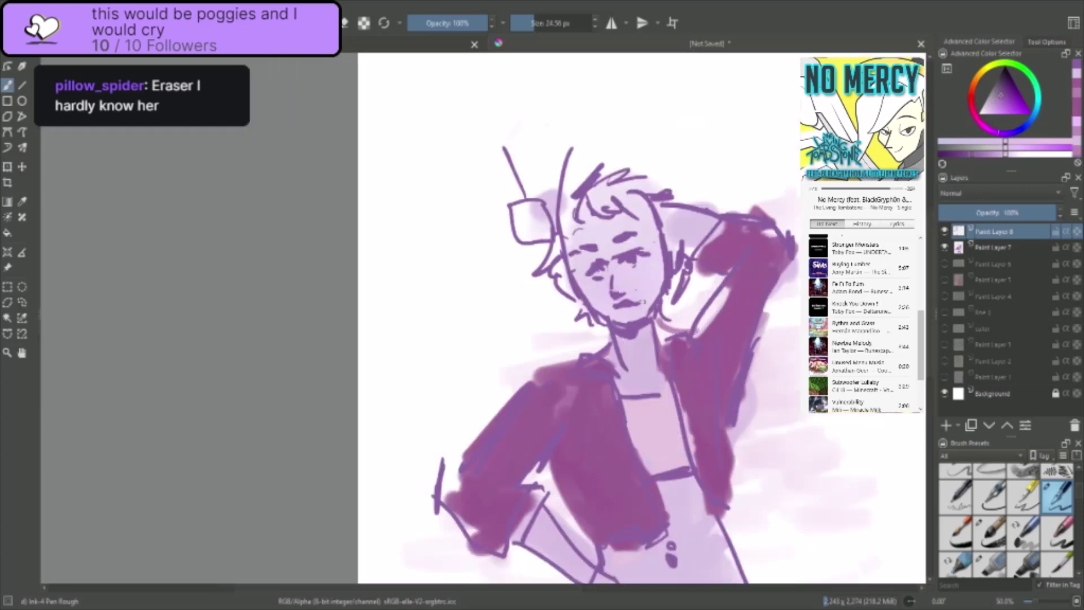
- Erase the eyes, eyebrows, nose and mouth inside the face with the Eraser Circle brush
scroll(642, 302, up, 3)
key(slash)
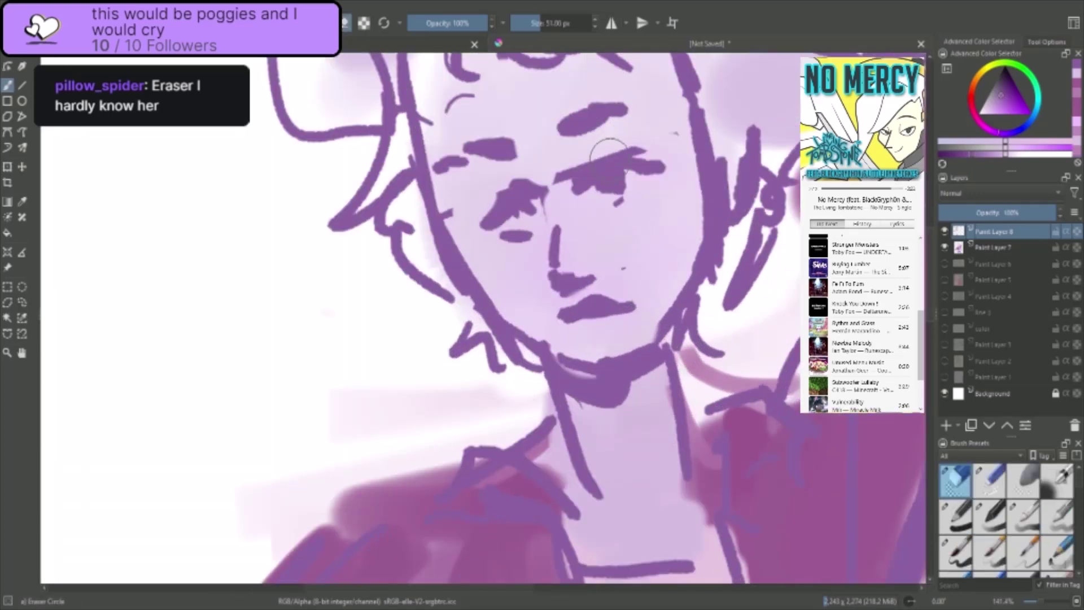
mouse_move(576, 245)
mouse_down()
mouse_move(610, 266)
mouse_move(608, 288)
mouse_move(580, 302)
mouse_move(481, 200)
mouse_move(496, 104)
mouse_move(564, 141)
mouse_move(602, 249)
mouse_move(553, 322)
mouse_move(593, 97)
mouse_move(640, 114)
mouse_move(562, 245)
mouse_move(490, 241)
mouse_move(457, 188)
mouse_move(459, 128)
mouse_move(627, 148)
mouse_move(633, 206)
mouse_move(590, 90)
mouse_move(560, 103)
mouse_move(608, 167)
mouse_move(638, 143)
mouse_up()
- Redraw both eyes with thick upper lids and round pupils, and add a short nose-bridge line between them
key(e)
mouse_move(526, 170)
mouse_down()
mouse_move(502, 162)
mouse_move(468, 190)
mouse_up()
drag(647, 146, 684, 144)
mouse_move(507, 182)
mouse_down()
mouse_move(508, 206)
mouse_move(514, 185)
mouse_up()
drag(626, 173, 658, 157)
drag(549, 170, 579, 201)
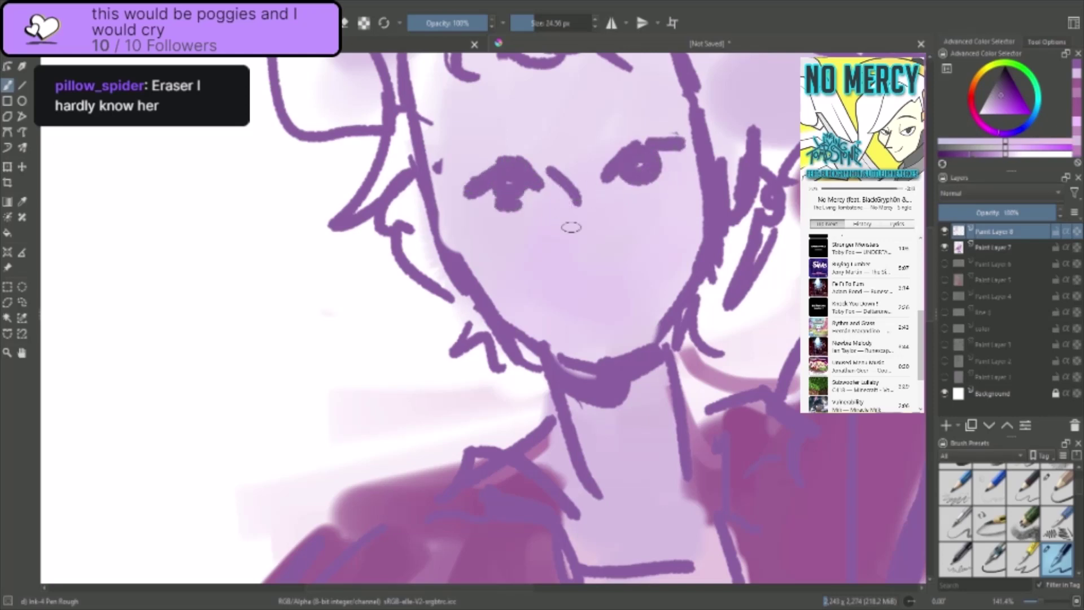
- Draw the nose tip as a small dot and a small triangular open mouth below it
drag(556, 246, 570, 248)
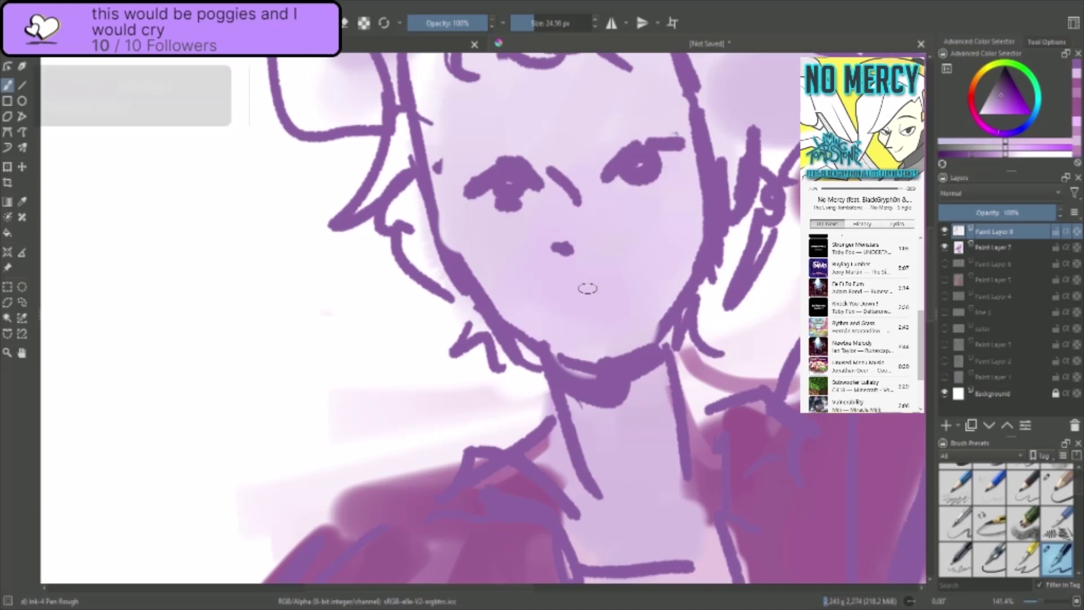
key(slash)
mouse_move(570, 243)
mouse_down()
mouse_move(549, 251)
mouse_move(582, 256)
mouse_up()
key(slash)
mouse_move(587, 311)
mouse_down()
mouse_move(620, 310)
mouse_move(602, 303)
mouse_move(603, 273)
mouse_up()
key(ctrl+z)
key(ctrl+z)
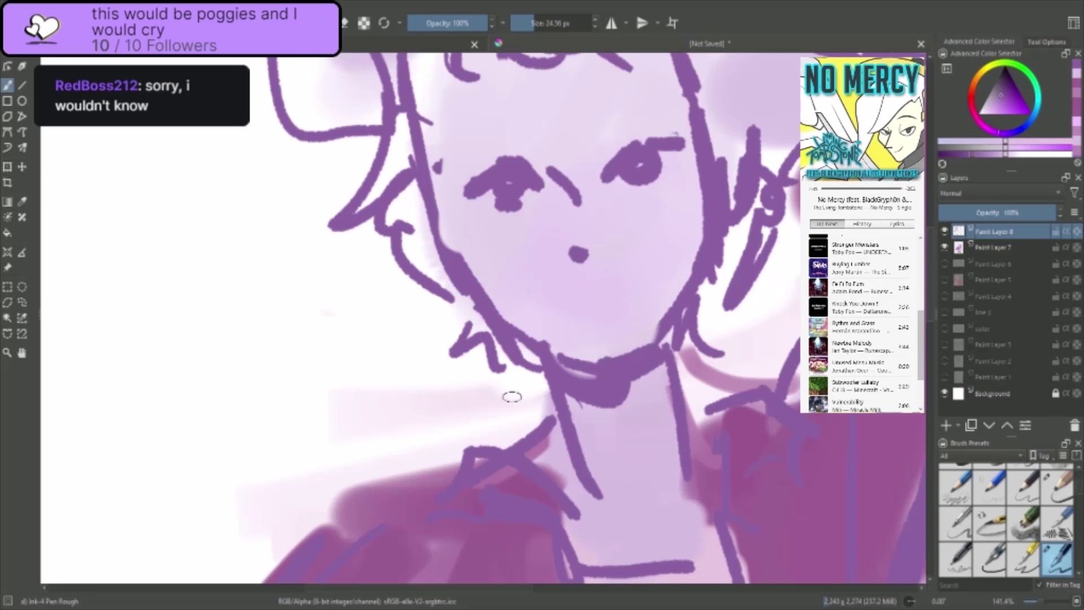
mouse_move(569, 312)
mouse_down()
mouse_move(588, 293)
mouse_move(590, 314)
mouse_move(589, 282)
mouse_move(571, 304)
mouse_up()
key(ctrl+z)
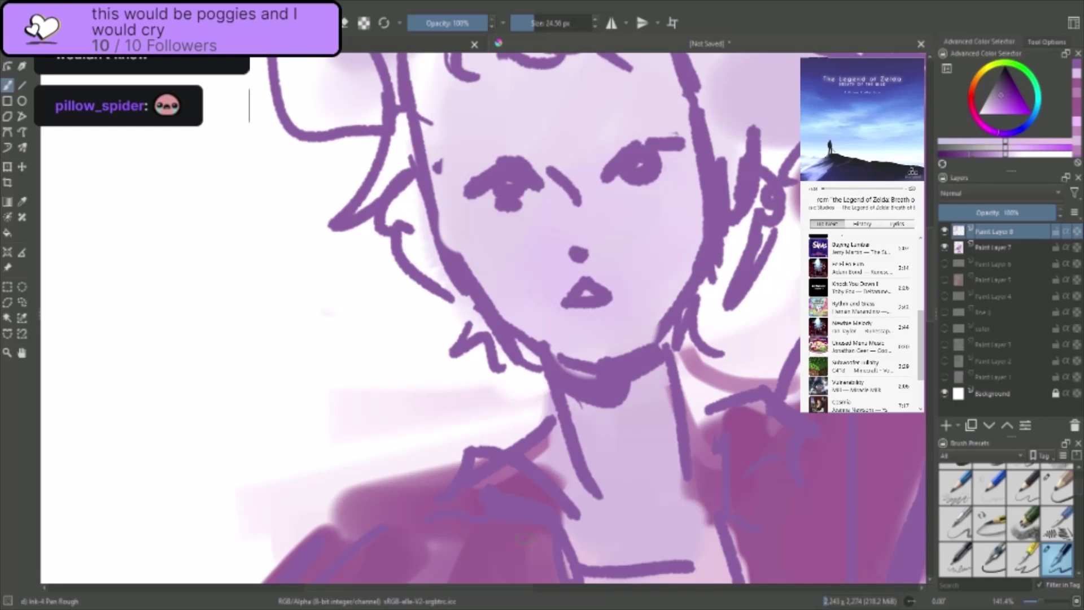
- Switch to the music player and play "The Jellyfish Song" from the queue
scroll(852, 348, down, 3)
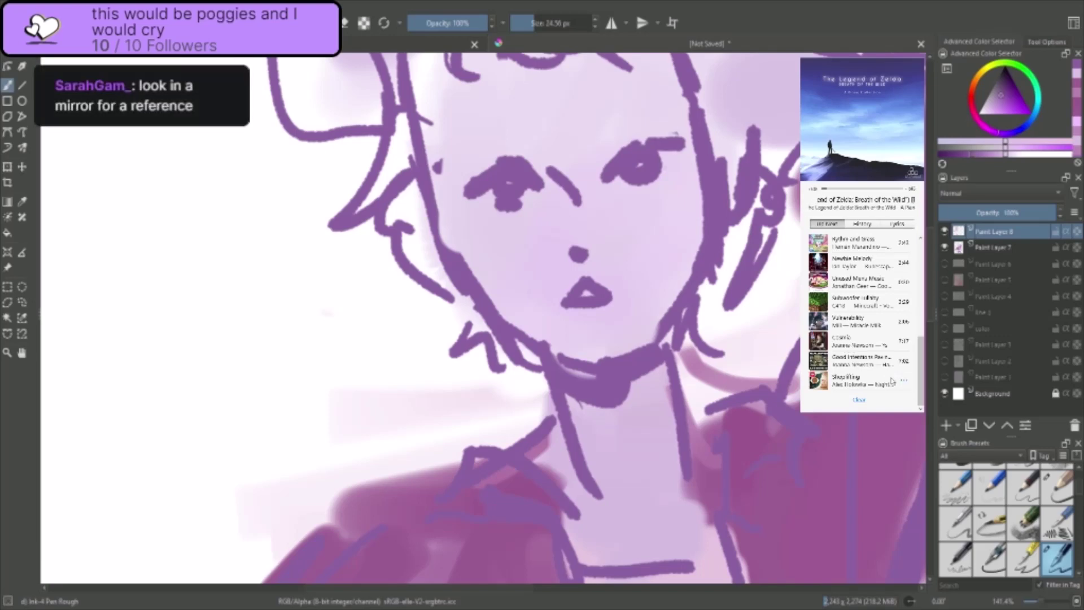
scroll(918, 346, up, 6)
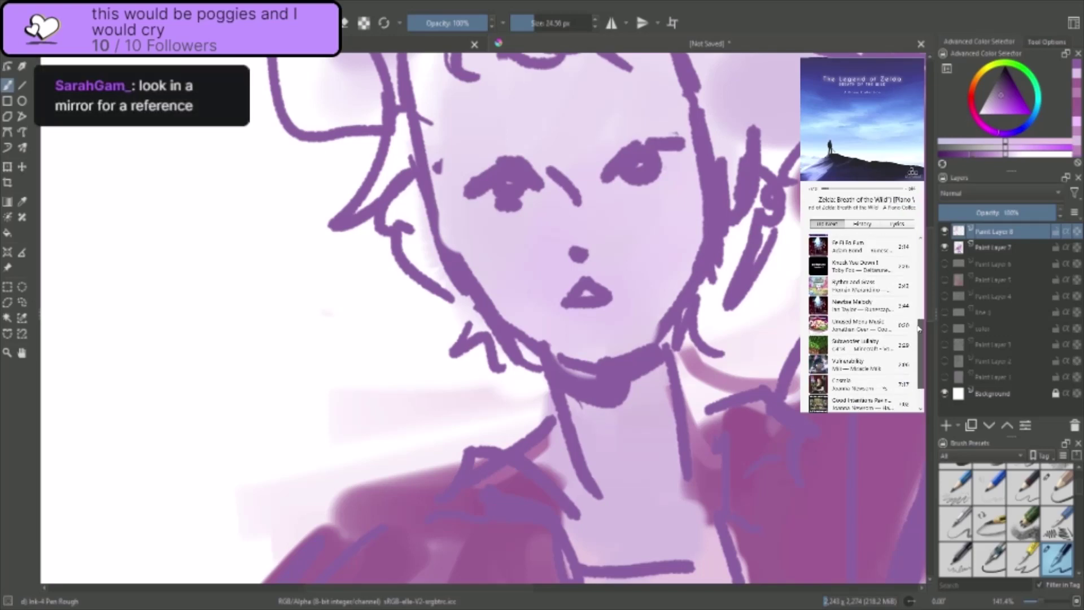
scroll(919, 242, up, 6)
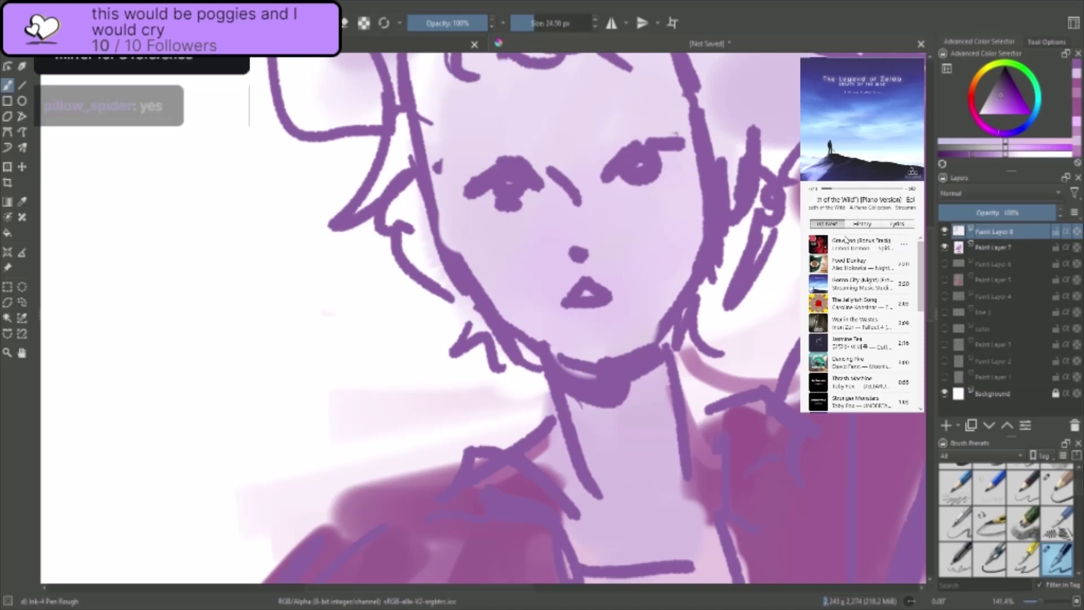
double_click(875, 306)
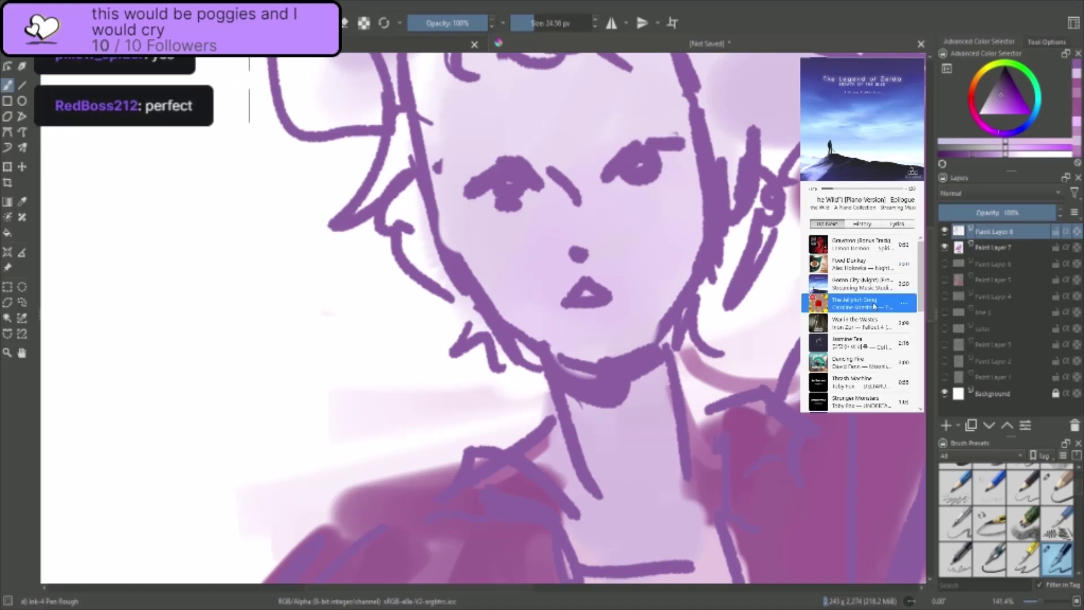
scroll(894, 294, down, 5)
scroll(894, 294, down, 5)
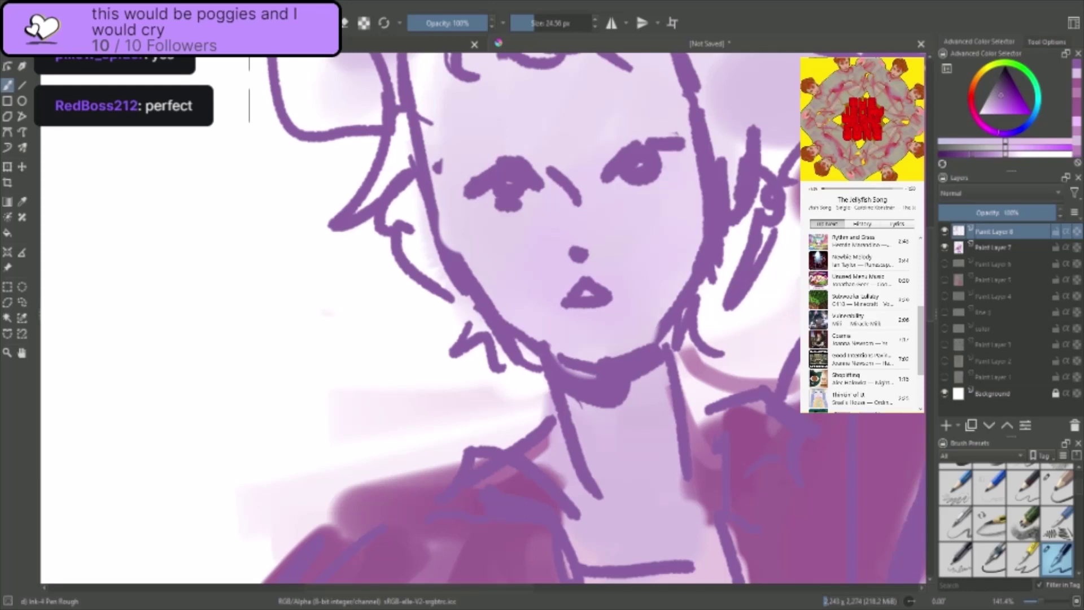
- Draw short arched eyebrows above both eyes and erase the outline of the face's left cheek and jaw
drag(474, 131, 513, 126)
drag(607, 119, 651, 117)
key(slash)
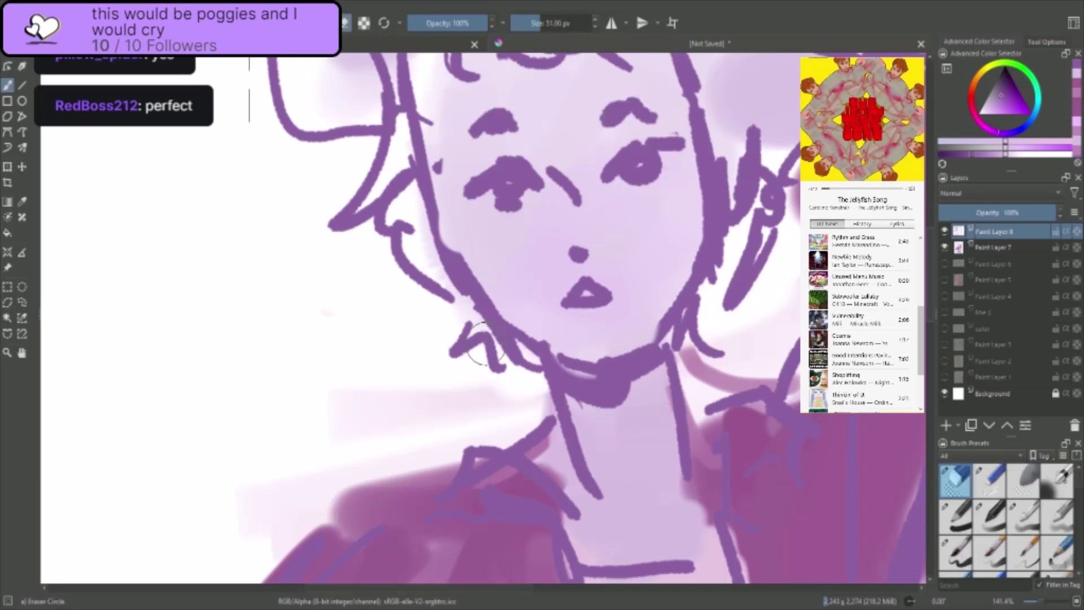
mouse_move(480, 276)
mouse_down()
mouse_move(469, 309)
mouse_move(468, 284)
mouse_up()
drag(432, 223, 424, 188)
drag(492, 309, 516, 313)
drag(420, 184, 411, 174)
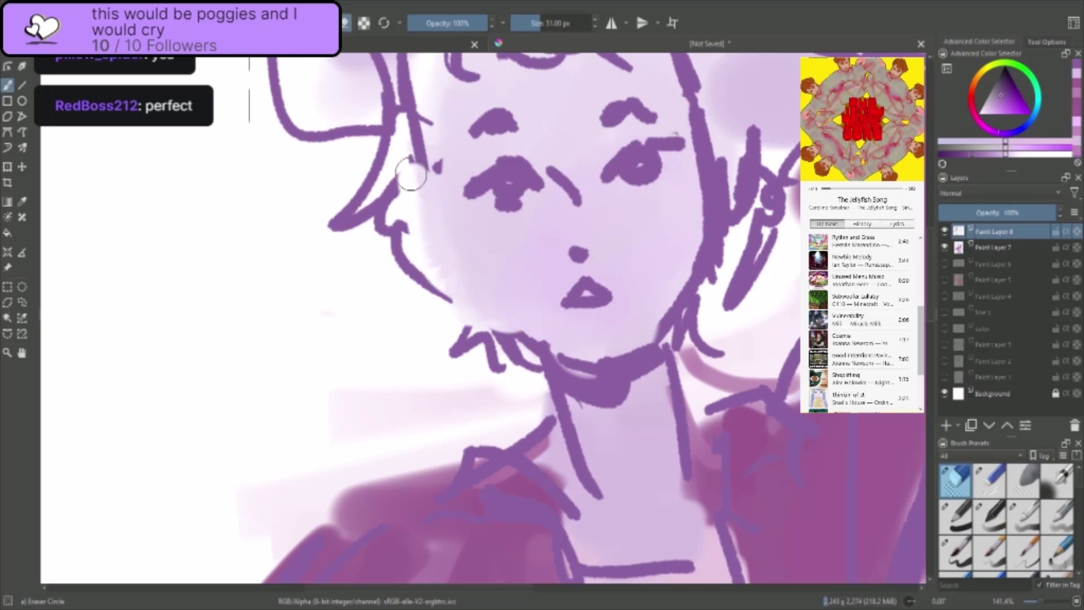
- Redraw the left cheek and jaw outline from the temple to the chin with the Ink-4 Pen Rough brush
key(slash)
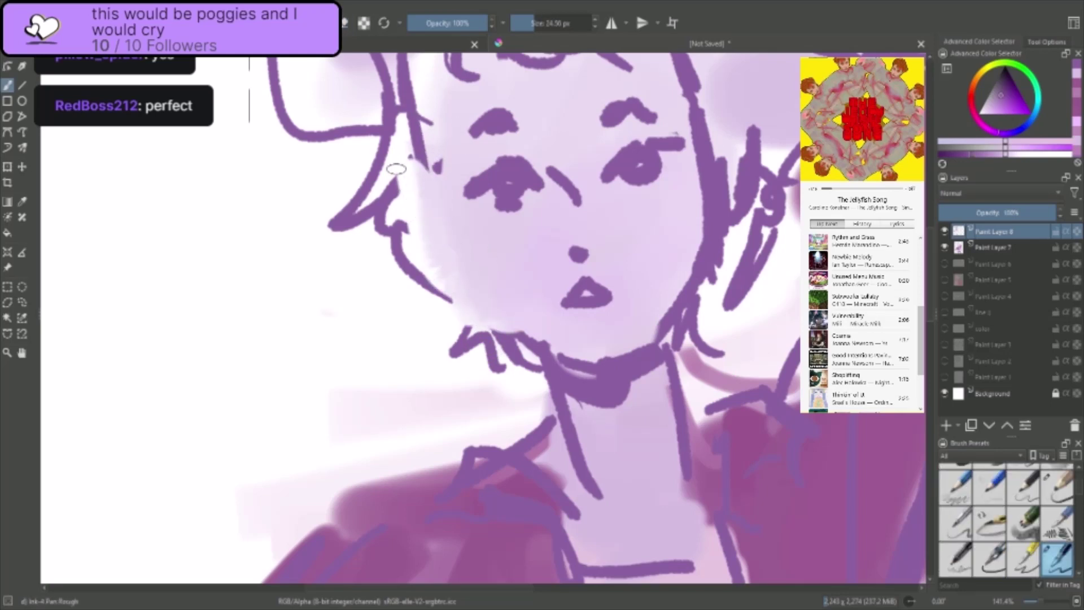
drag(397, 129, 481, 329)
key(ctrl+z)
mouse_move(395, 134)
mouse_down()
mouse_move(481, 329)
mouse_move(536, 337)
mouse_up()
drag(527, 330, 554, 353)
- Add hair strands over the left side of the forehead and a small beauty mark beside the mouth
scroll(517, 99, down, 5)
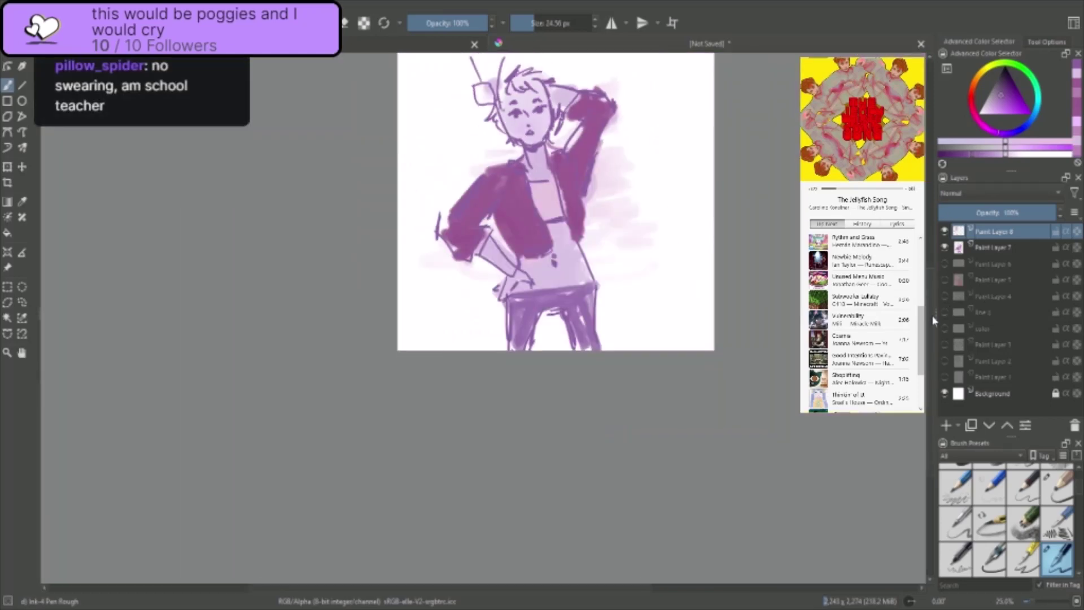
drag(930, 319, 930, 269)
scroll(578, 293, up, 1)
scroll(575, 291, up, 1)
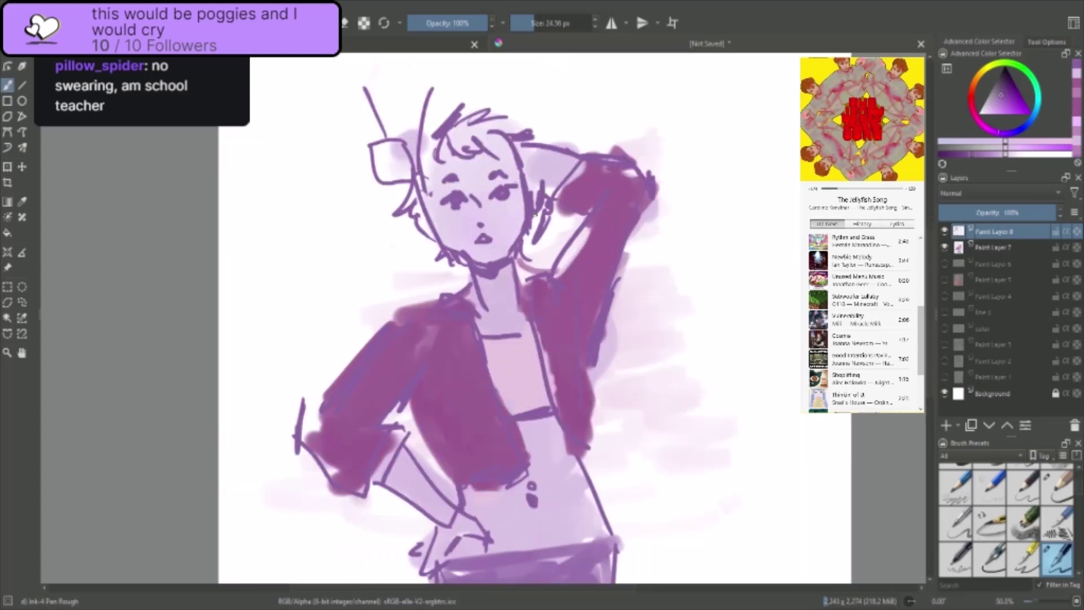
mouse_move(423, 169)
mouse_down()
mouse_move(432, 124)
mouse_move(449, 166)
mouse_up()
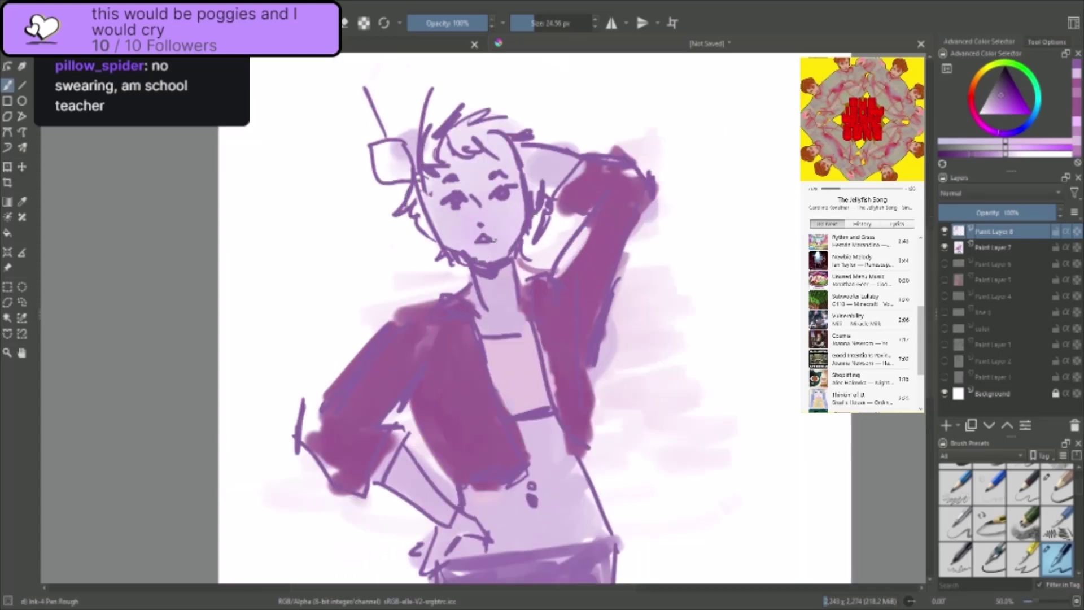
- Draw a round ball at the tip of the left antenna and scribble light purple loops inside its lower-left edge
mouse_move(353, 80)
mouse_down()
mouse_move(363, 107)
mouse_move(347, 59)
mouse_up()
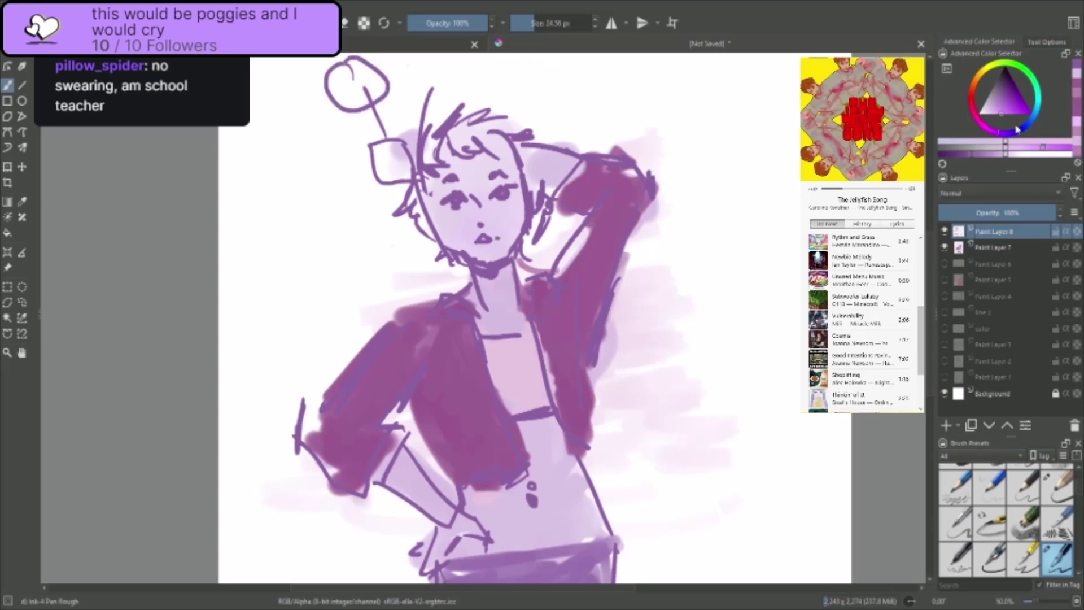
mouse_move(329, 88)
mouse_down()
mouse_move(345, 84)
mouse_move(345, 101)
mouse_move(323, 108)
mouse_up()
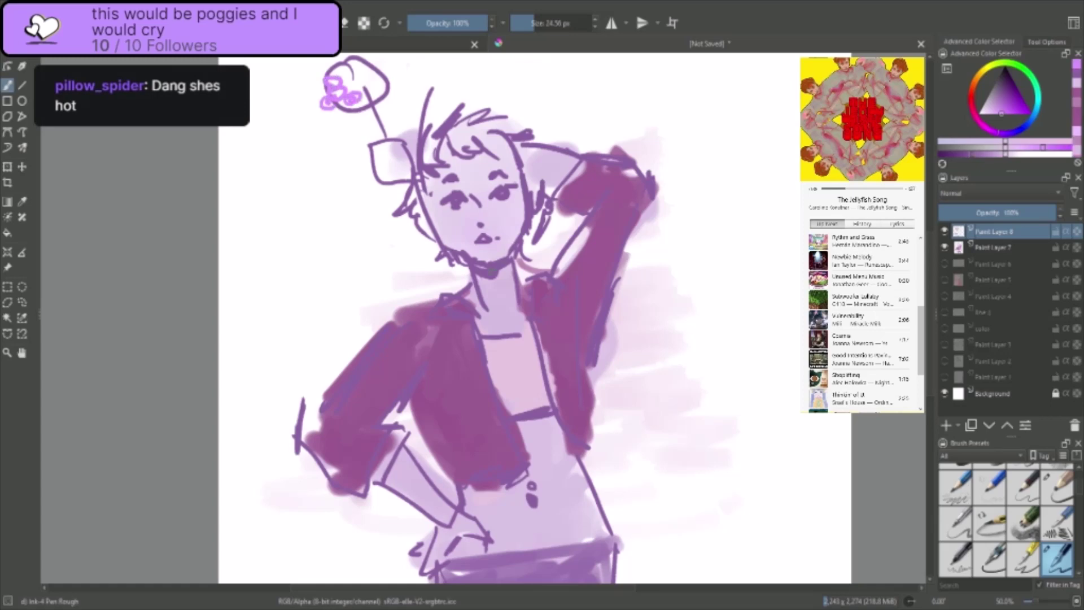
- Fill the hair on the crown and along both sides of the face with dark purple strokes on Paint Layer 7
click(996, 249)
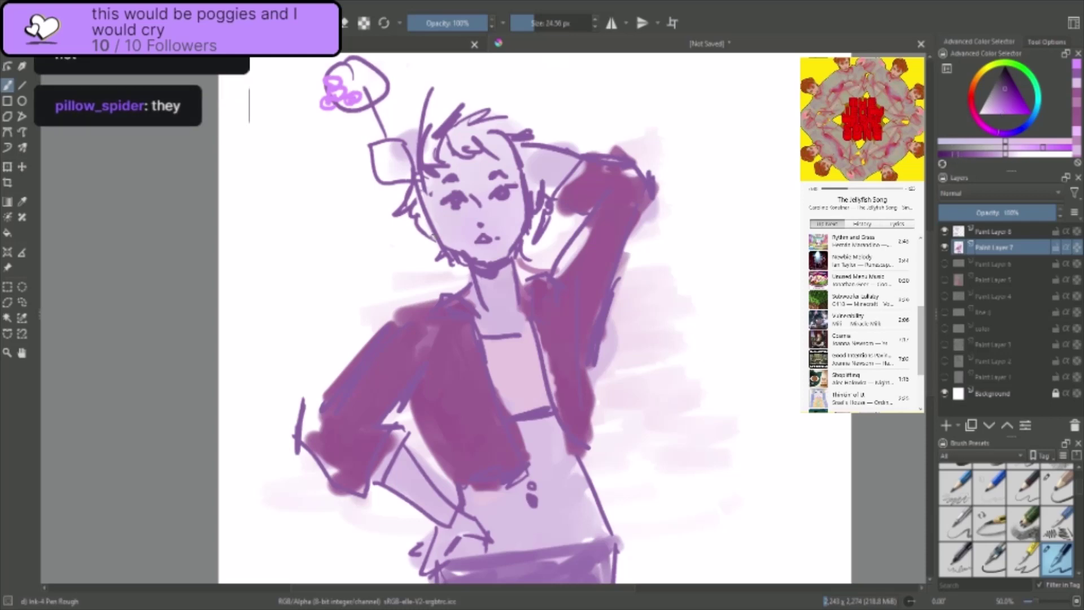
drag(414, 209, 423, 227)
drag(421, 189, 424, 222)
drag(449, 144, 424, 162)
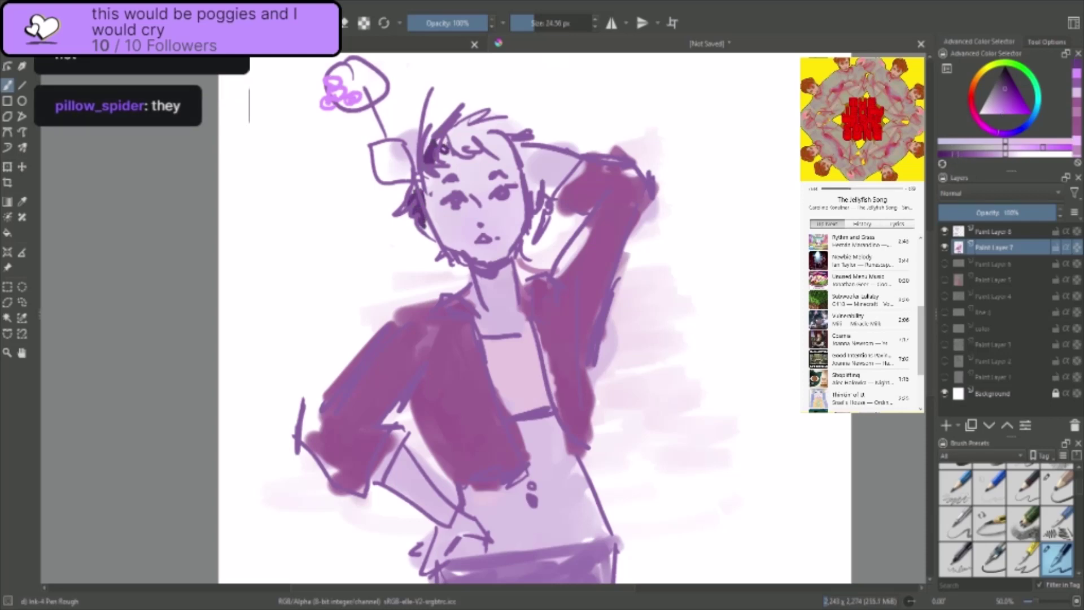
mouse_move(460, 125)
mouse_down()
mouse_move(447, 151)
mouse_move(458, 155)
mouse_move(458, 133)
mouse_up()
mouse_move(501, 120)
mouse_down()
mouse_move(480, 129)
mouse_move(484, 154)
mouse_up()
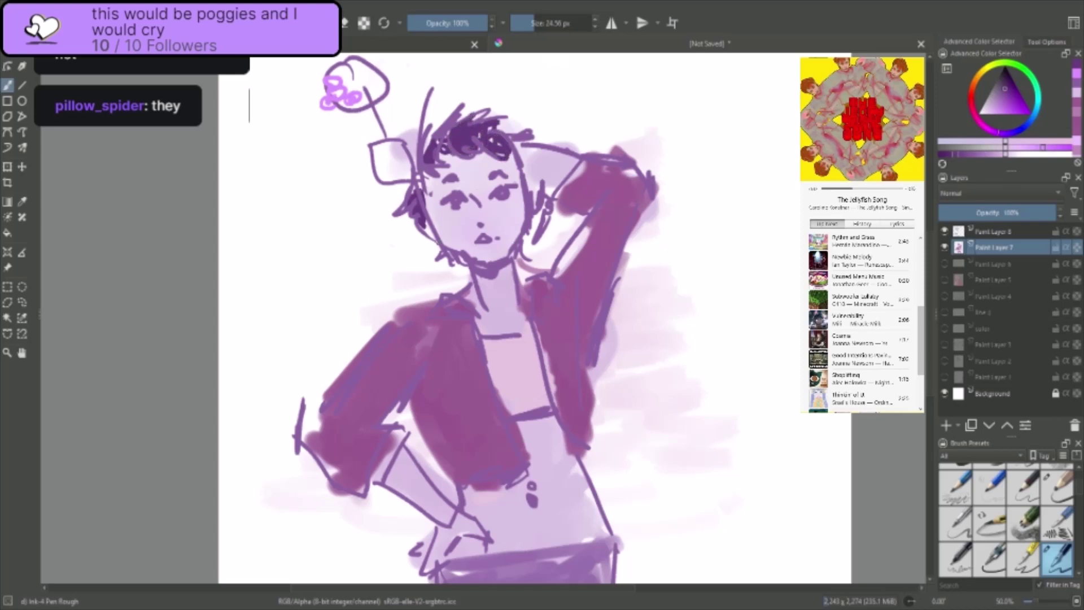
drag(527, 237, 529, 252)
mouse_move(533, 174)
mouse_down()
mouse_move(527, 201)
mouse_move(530, 175)
mouse_up()
drag(553, 186, 546, 196)
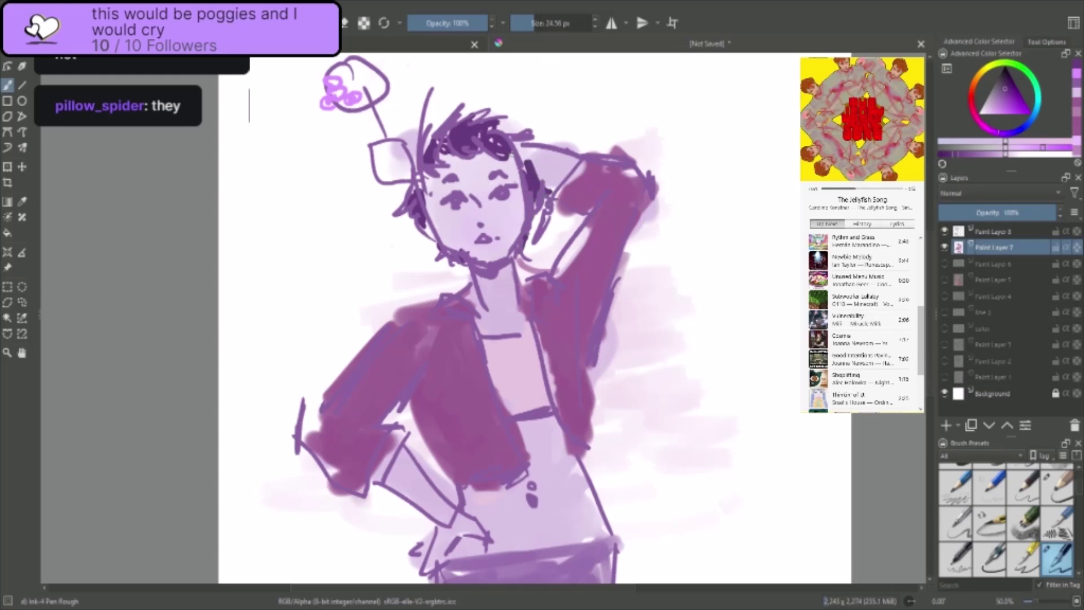
- Paint darker purple spots over the light loops in the antenna's ball on Paint Layer 8
scroll(535, 195, down, 3)
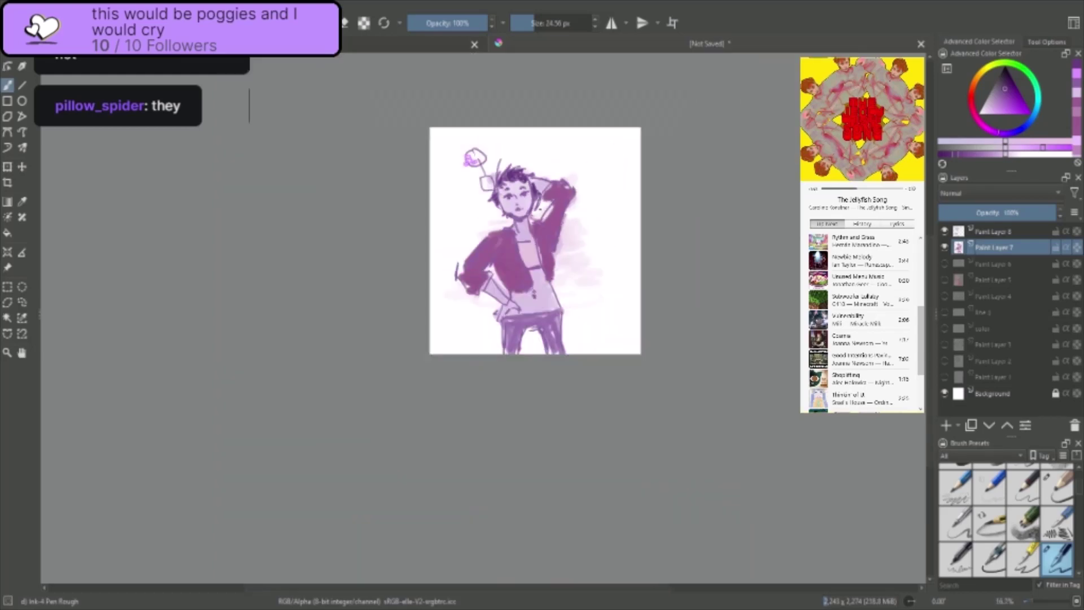
key(plus)
key(plus)
key(plus)
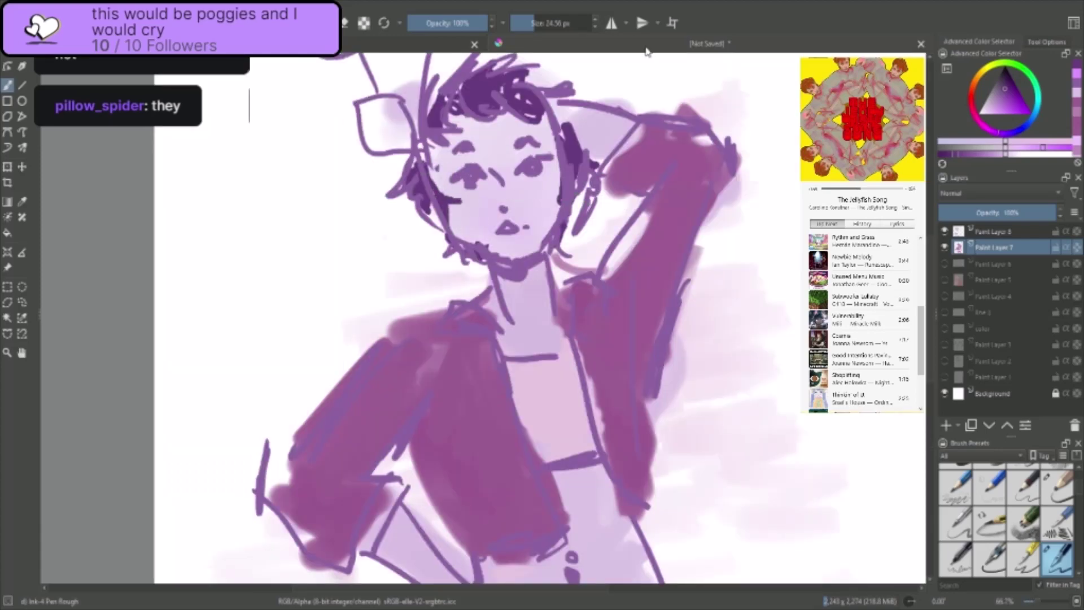
scroll(930, 260, up, 3)
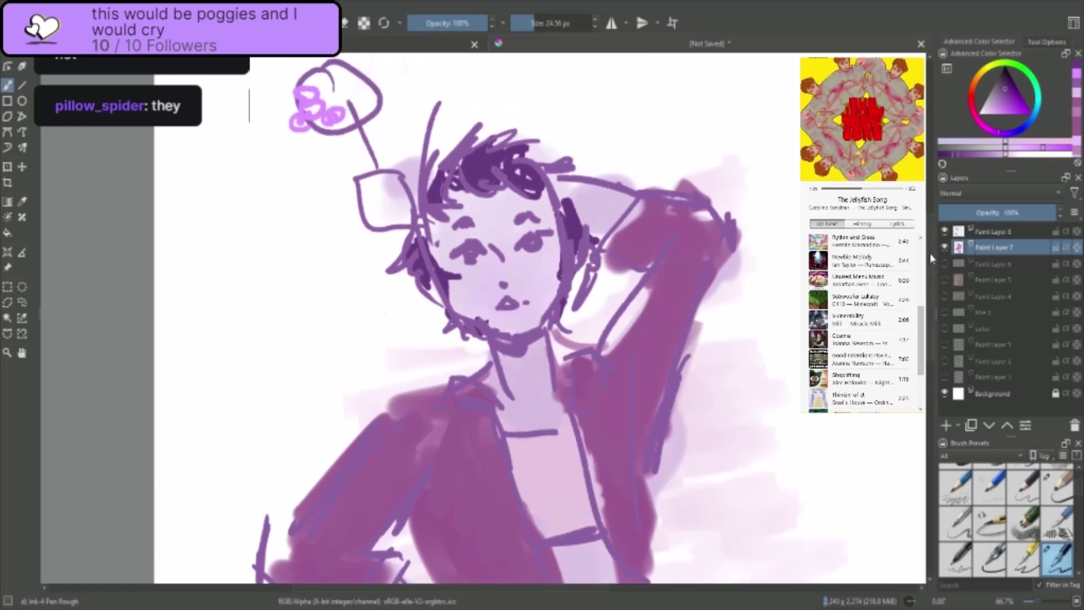
click(992, 231)
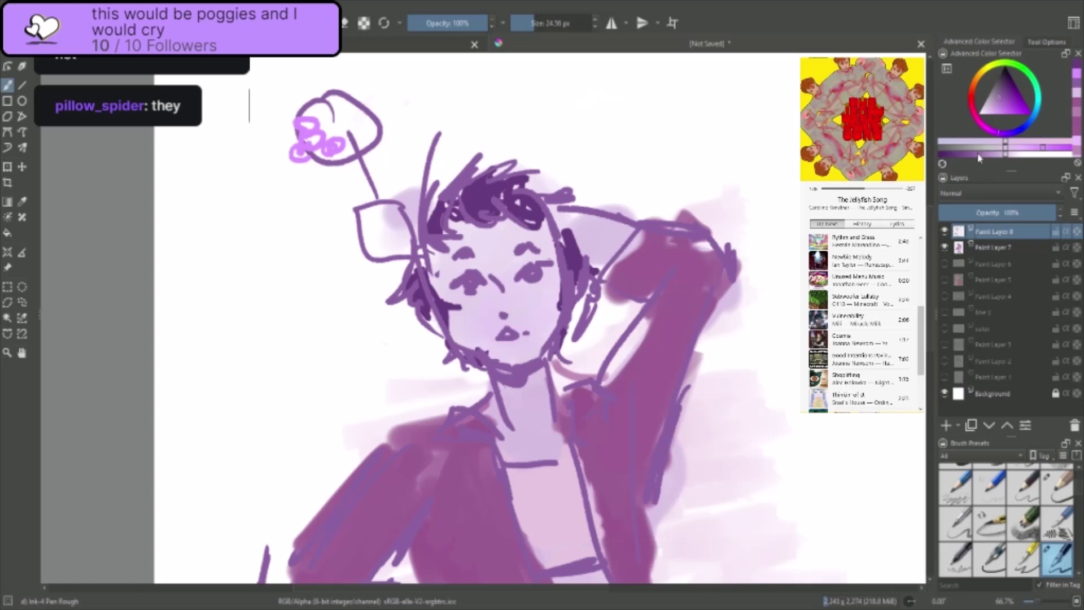
mouse_move(338, 155)
mouse_down()
mouse_move(347, 144)
mouse_move(344, 155)
mouse_move(333, 131)
mouse_move(307, 140)
mouse_up()
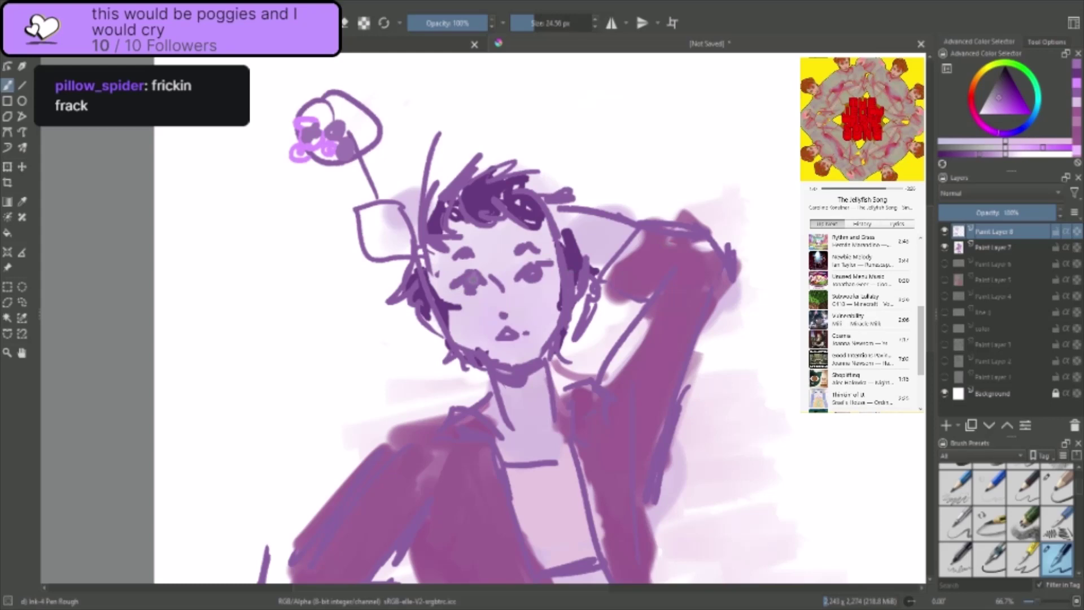
- Sample the dark purple of the hair on Paint Layer 7 and darken both pupils with it on Paint Layer 8
click(981, 247)
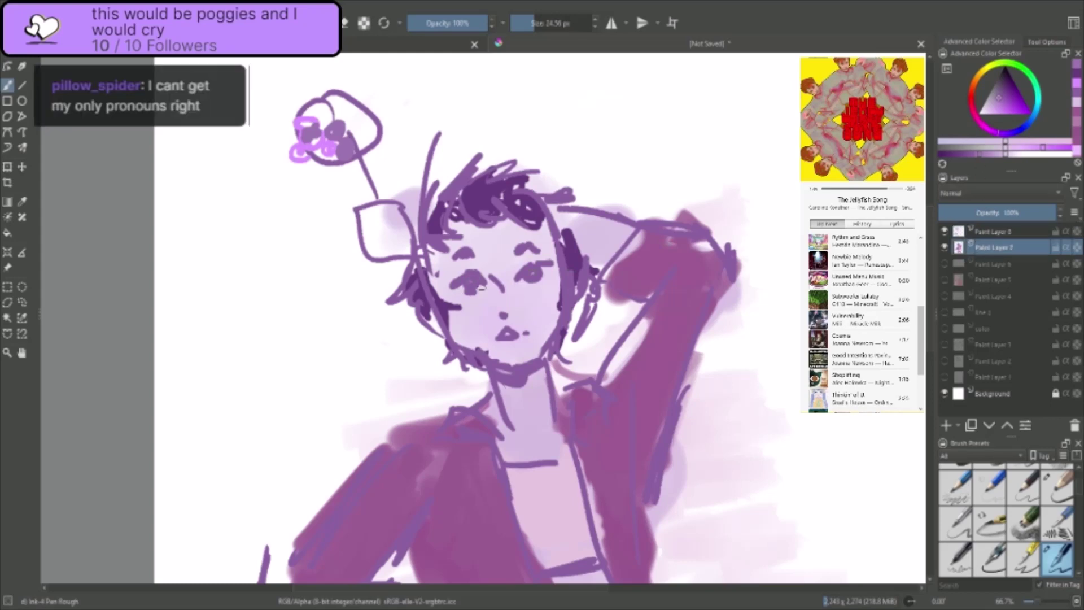
ctrl+click(565, 240)
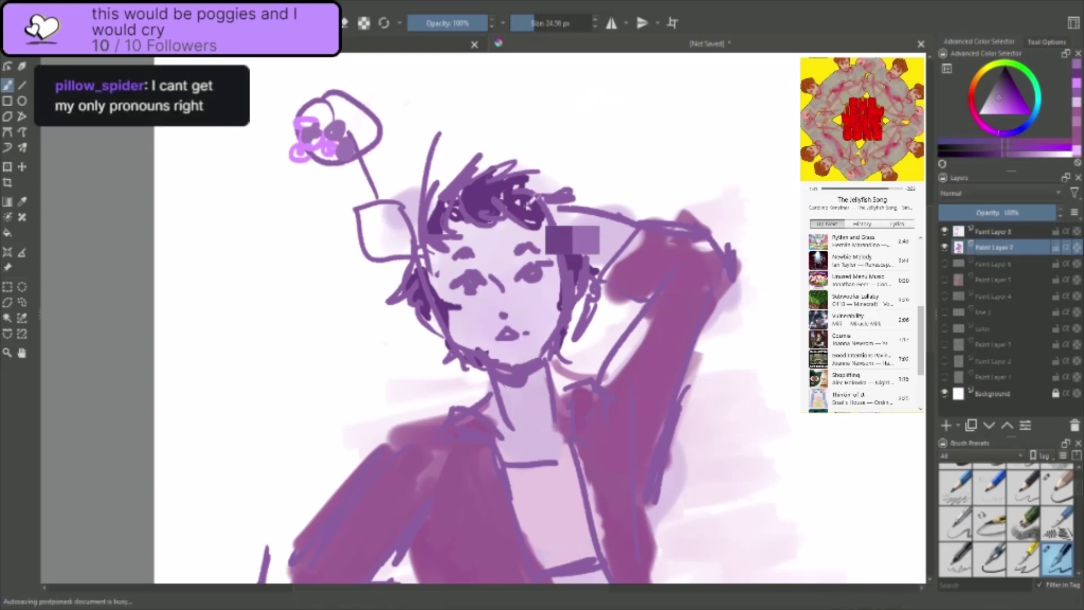
click(988, 232)
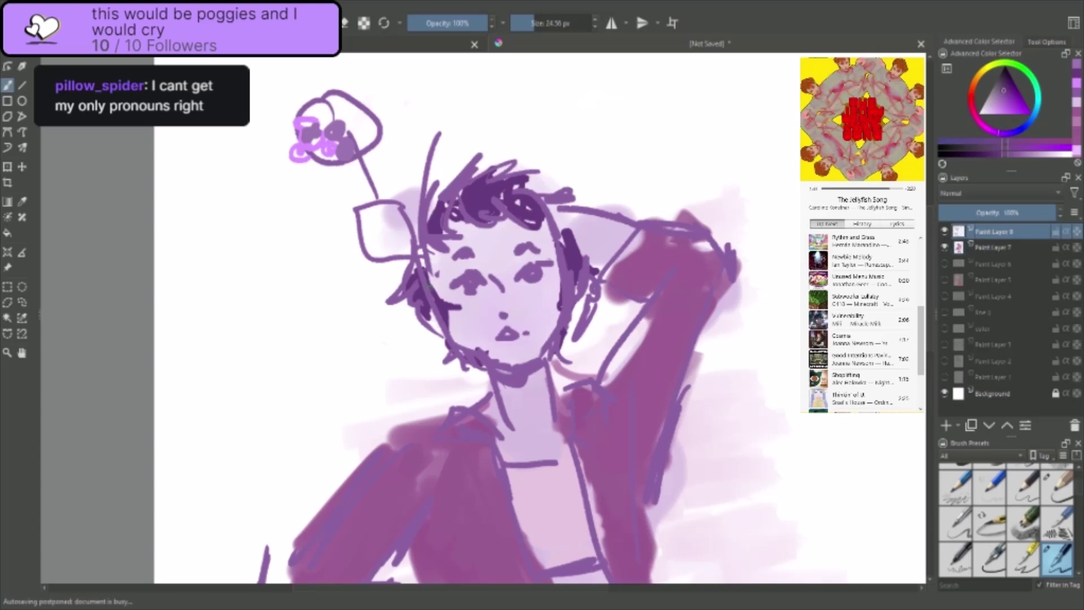
drag(460, 283, 472, 277)
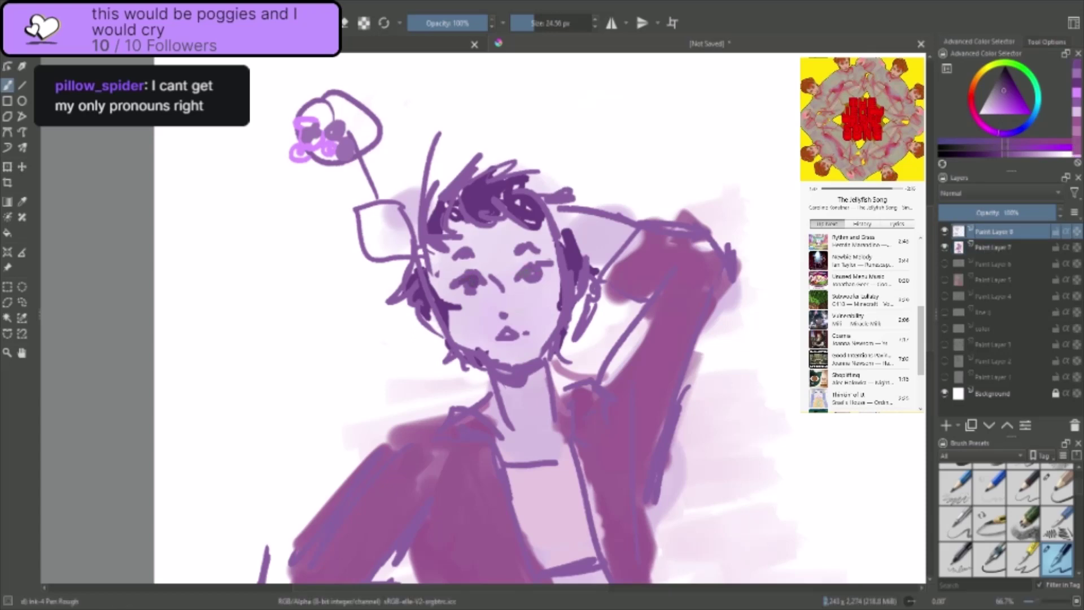
drag(521, 276, 535, 263)
- Add short slanted strokes on the chest just below the top's neckline
scroll(499, 292, down, 4)
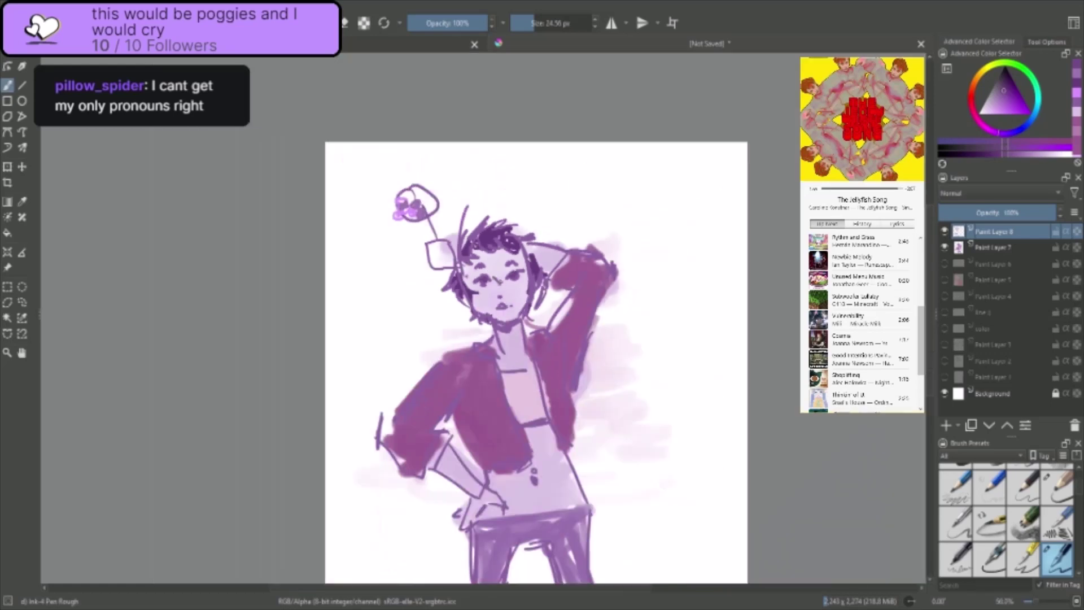
scroll(508, 315, up, 2)
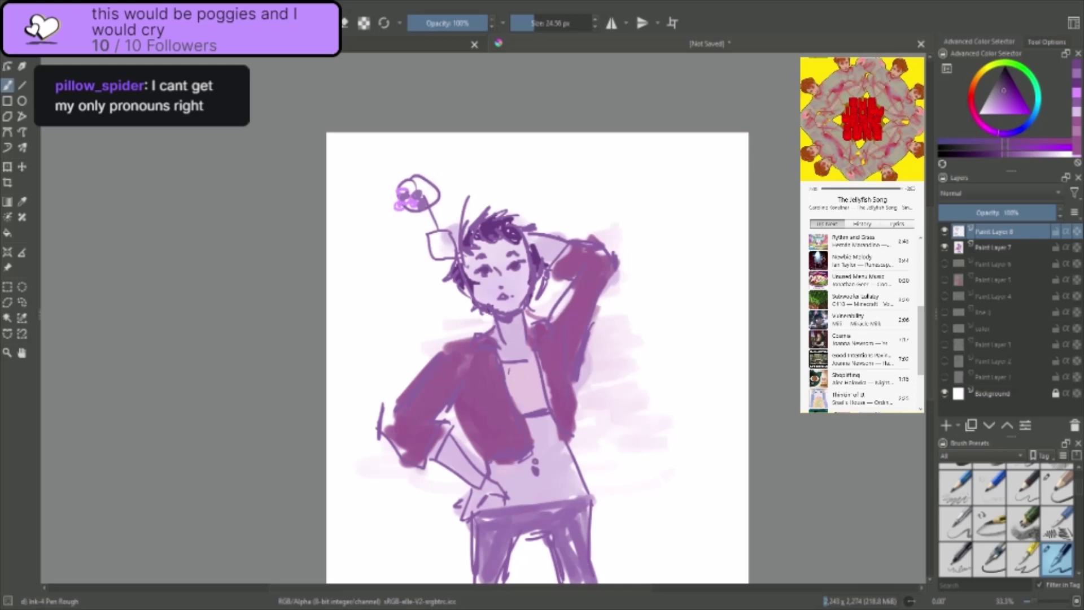
drag(509, 365, 515, 362)
drag(520, 362, 513, 384)
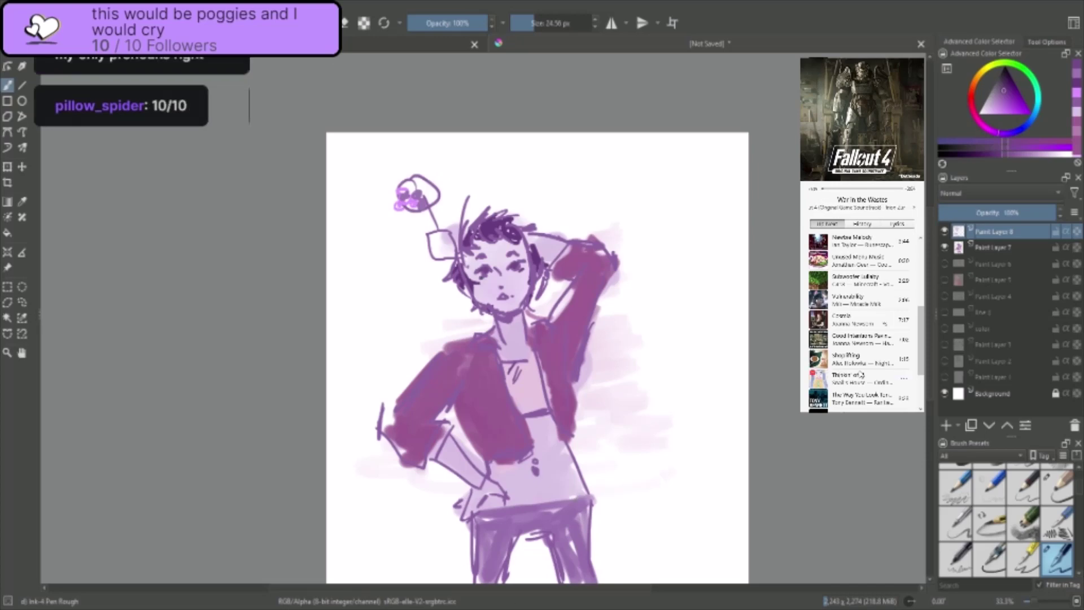
- Switch to the music player and play The Way You Look Tonight from the queue
click(825, 405)
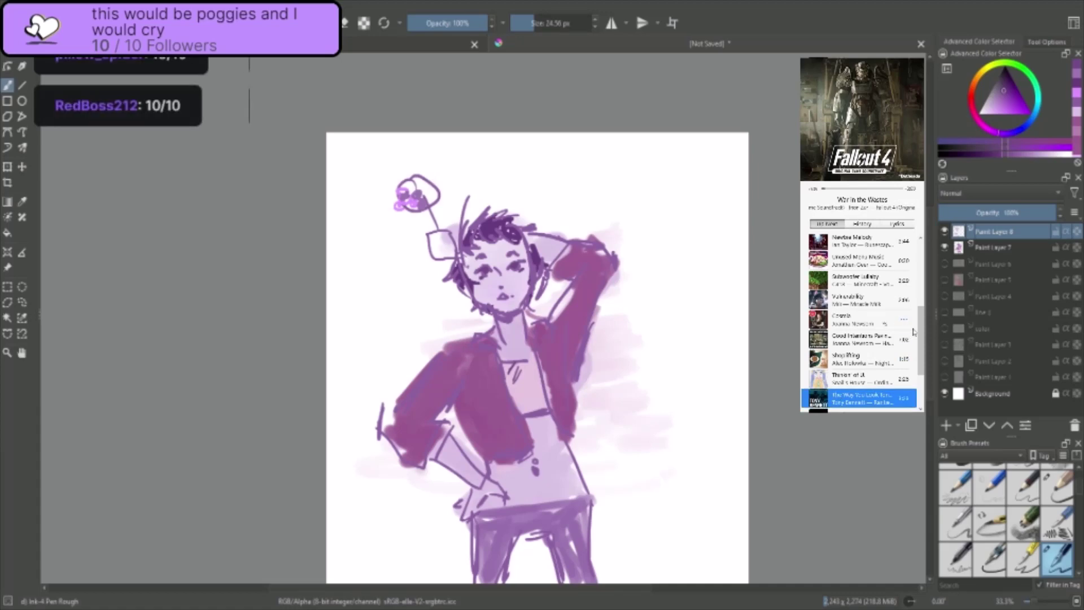
scroll(918, 331, down, 2)
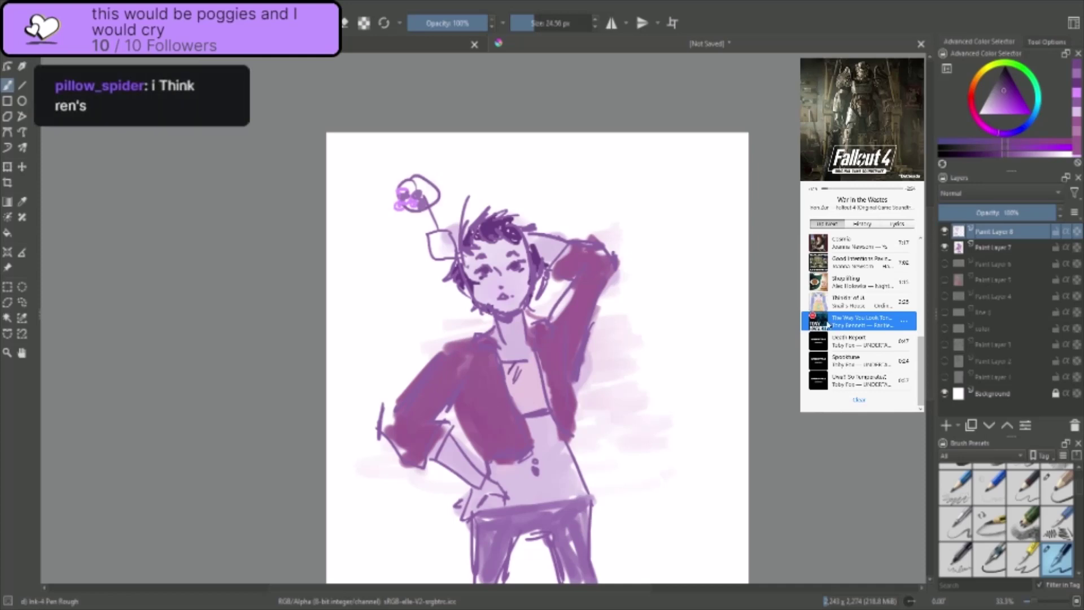
double_click(869, 323)
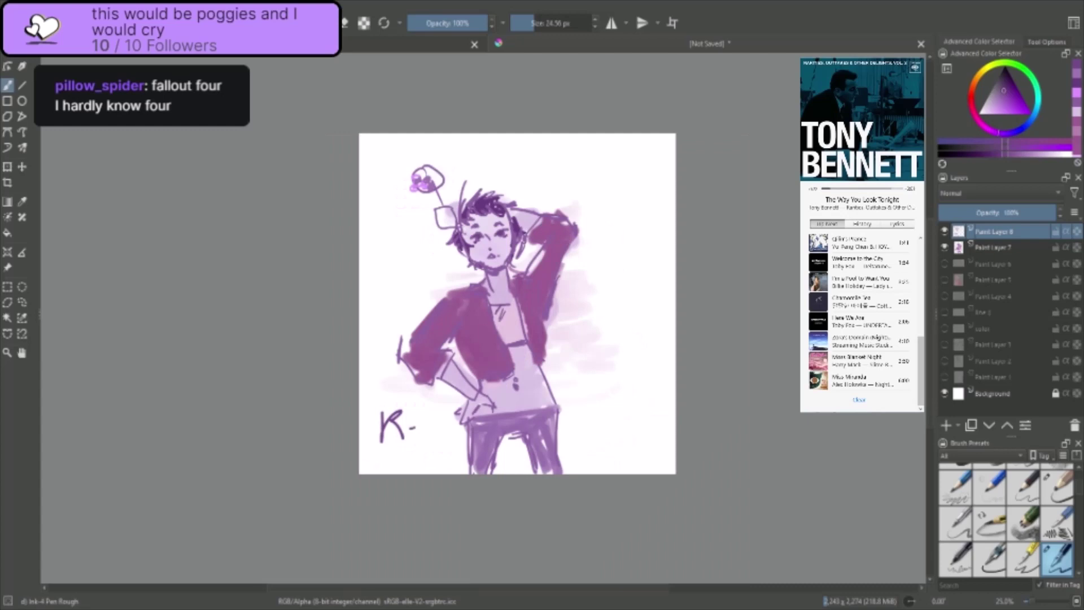
- Undo the first lettering attempt, handwrite the short name beside the figure's legs and add small marks beneath it
key(ctrl+z)
key(ctrl+z)
key(ctrl+z)
drag(371, 408, 396, 446)
drag(397, 433, 441, 440)
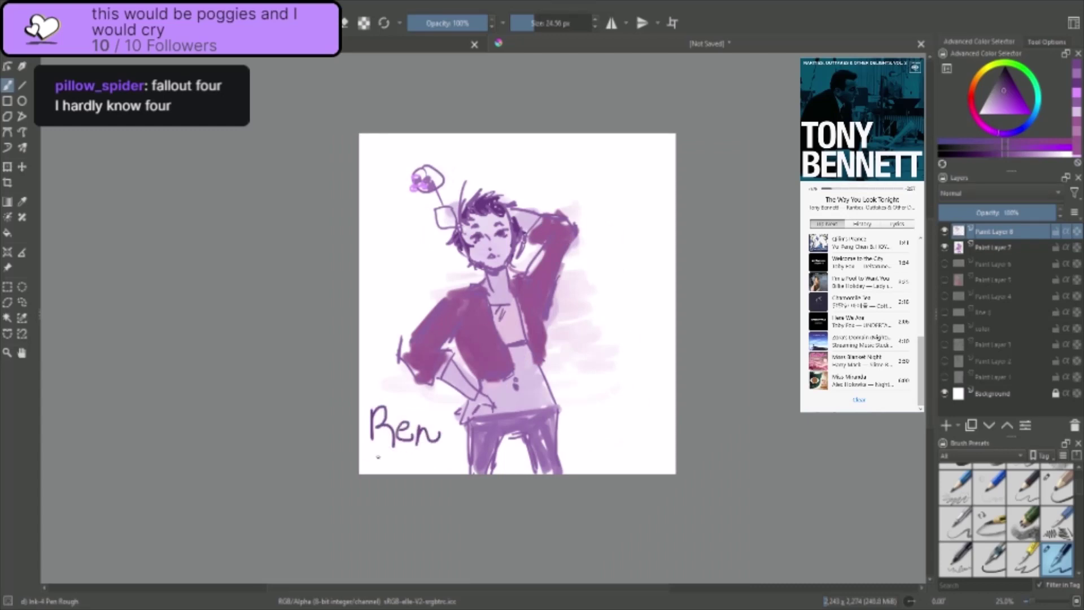
drag(376, 458, 396, 458)
click(405, 465)
key(ctrl+z)
drag(375, 460, 397, 461)
- Hide Paint Layer 7 and Paint Layer 8 and add a new paint layer above them
click(944, 247)
click(945, 231)
click(946, 426)
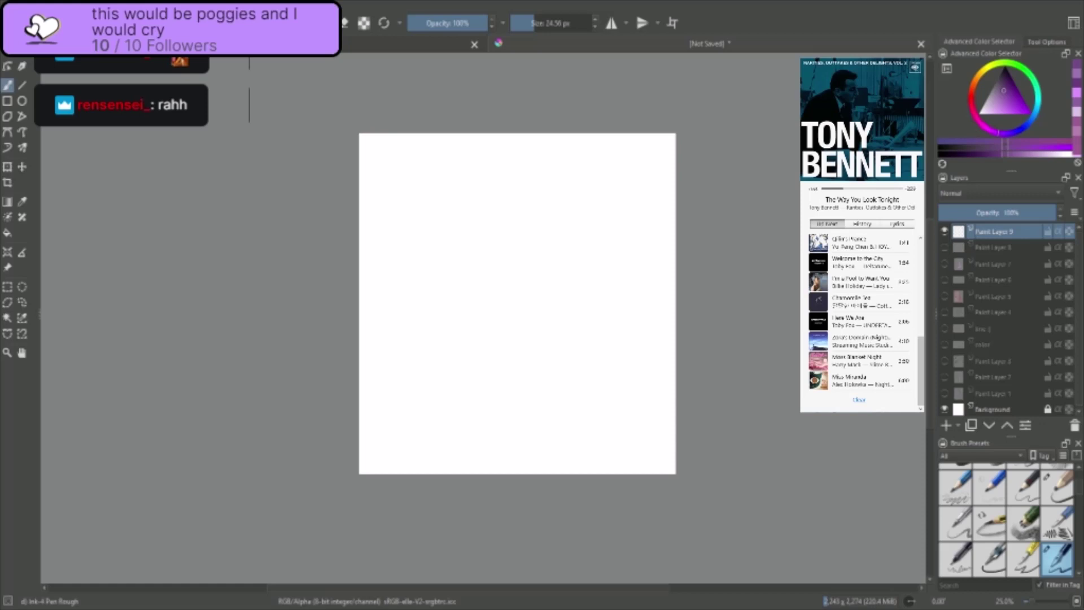
- Look through the upcoming songs in the music player's queue and play Miss Miranda
scroll(898, 297, up, 3)
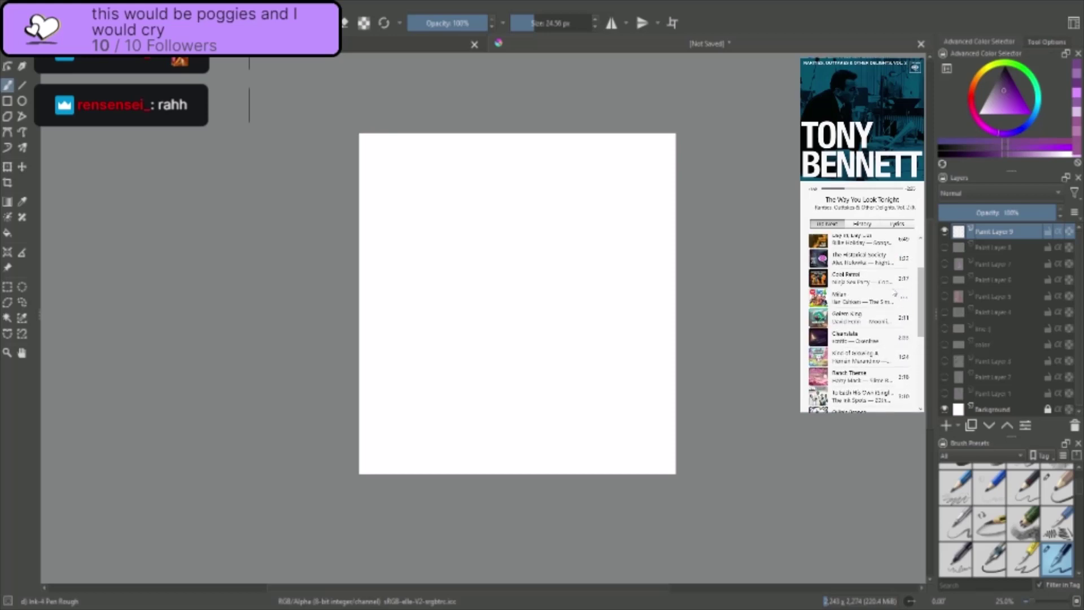
scroll(883, 375, up, 3)
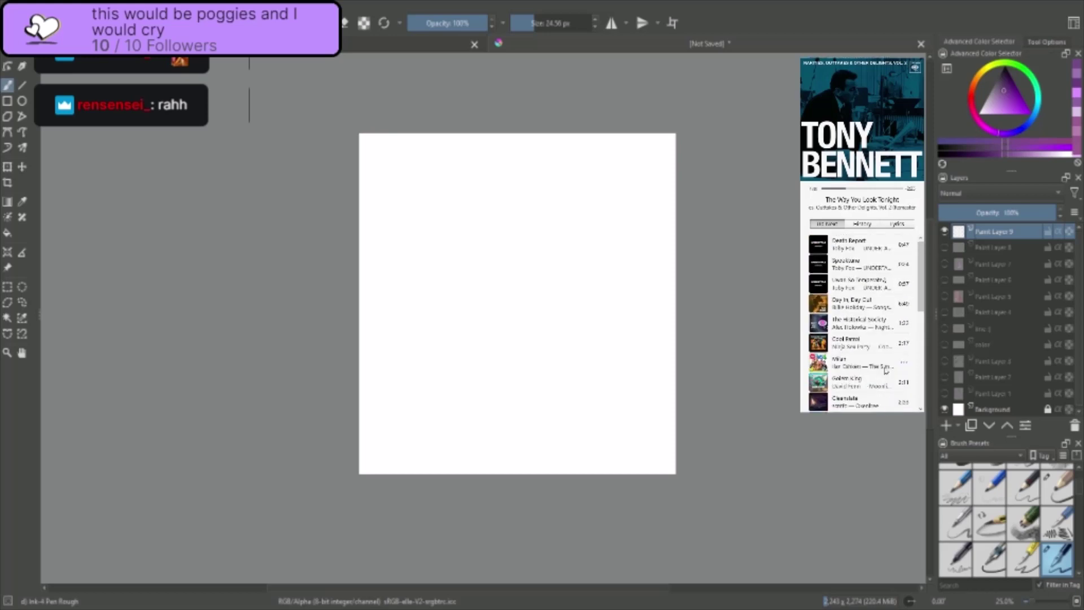
scroll(889, 279, down, 5)
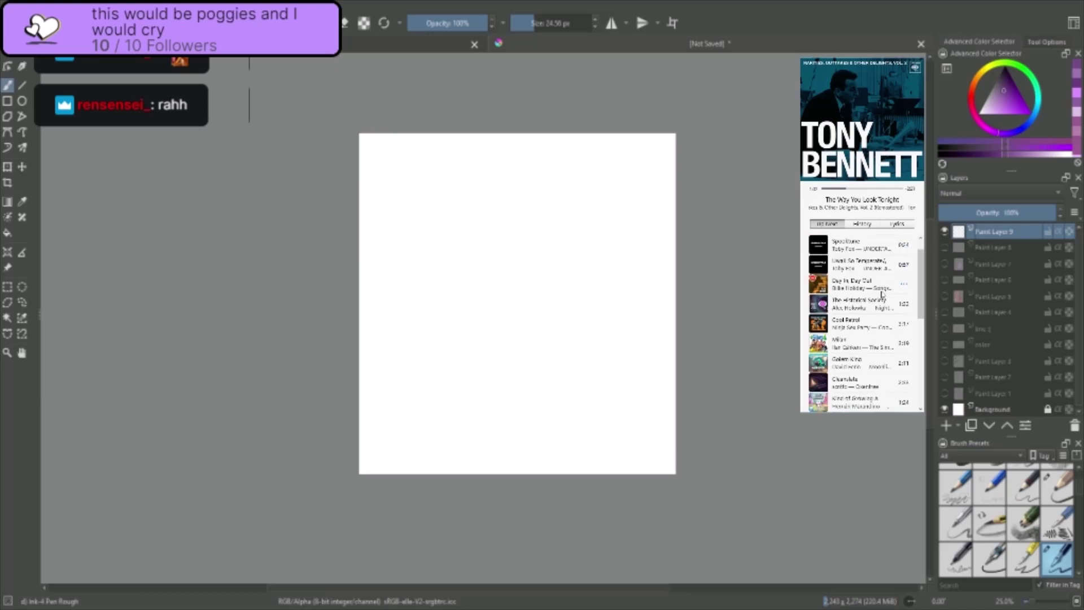
scroll(868, 366, down, 3)
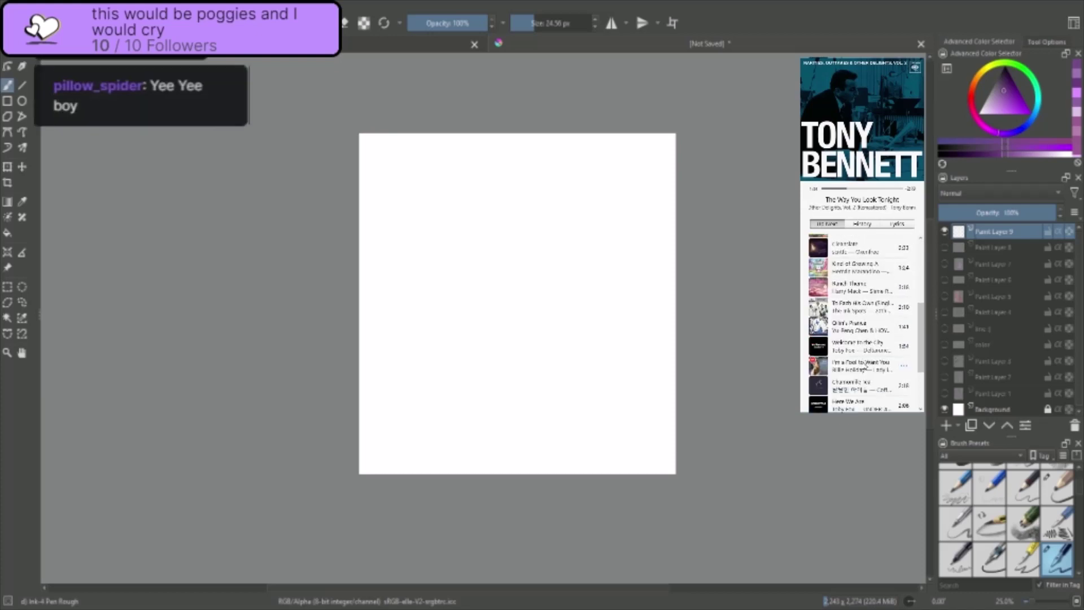
scroll(868, 367, down, 3)
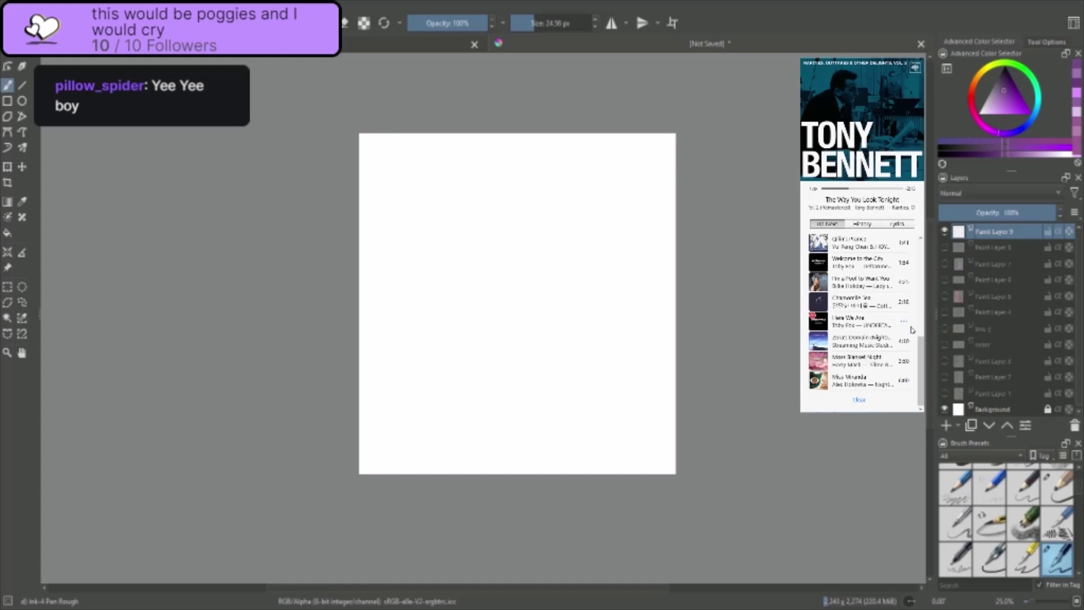
click(864, 385)
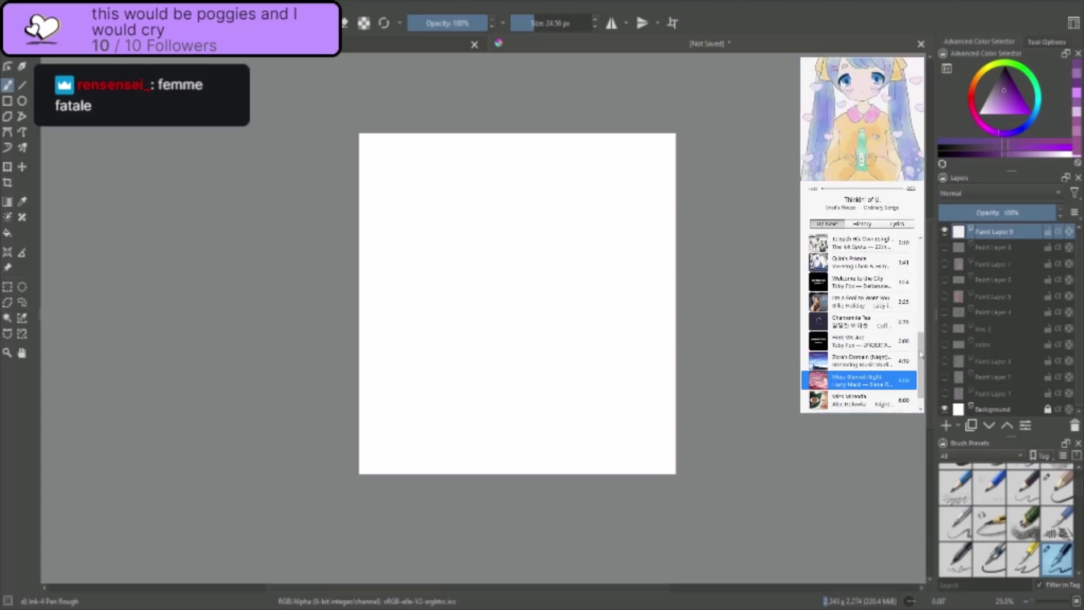
scroll(921, 355, down, 2)
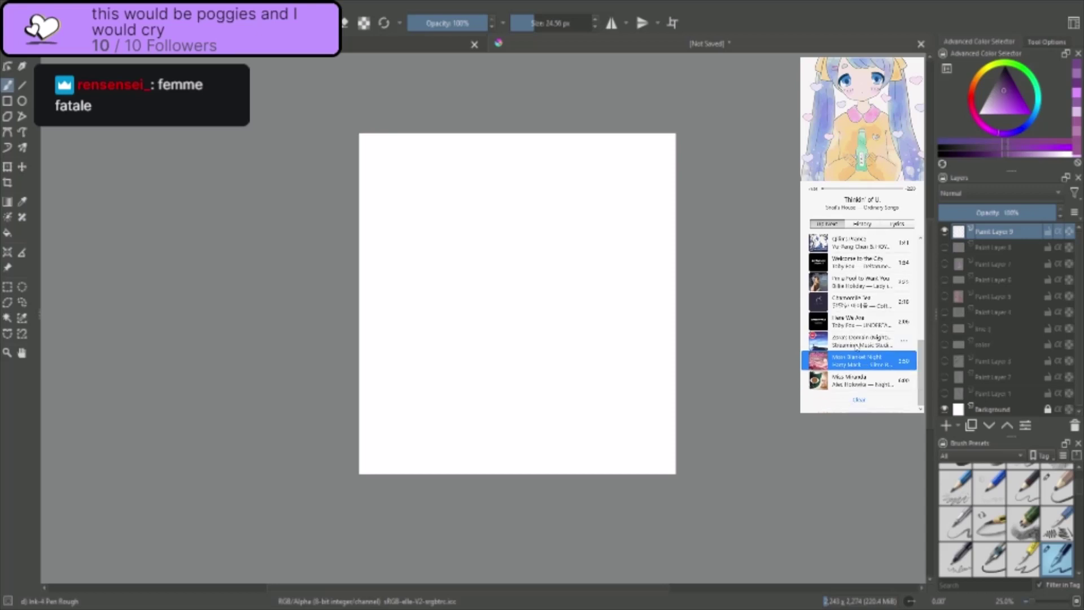
click(848, 377)
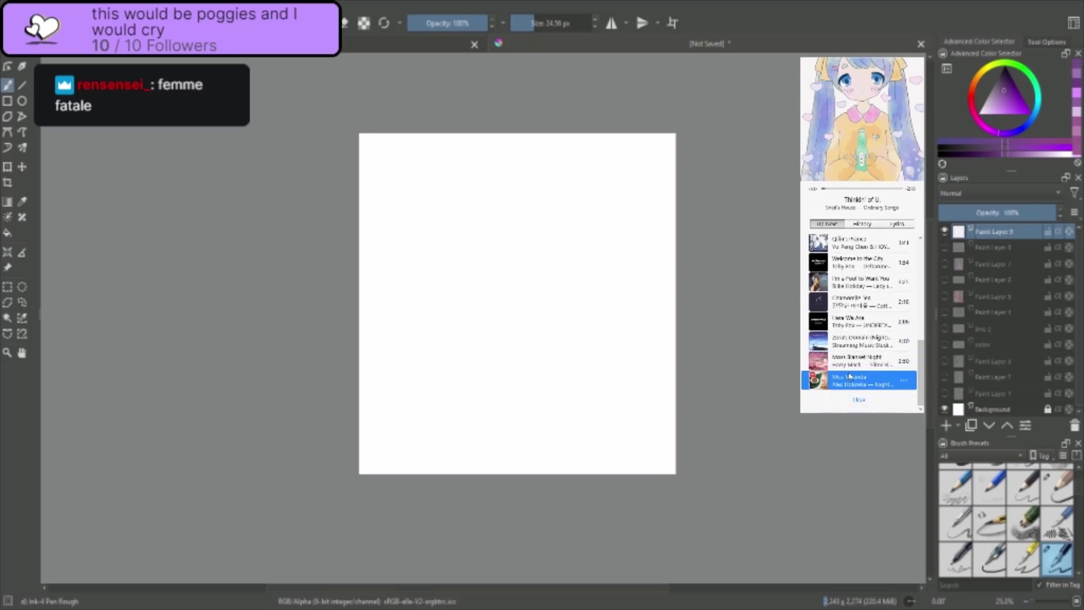
double_click(849, 376)
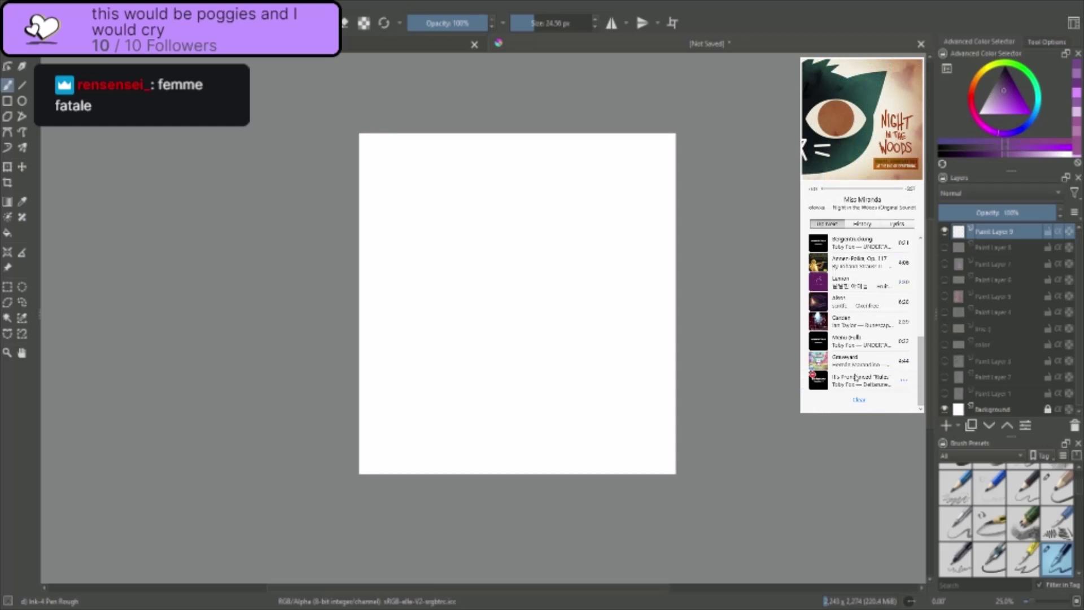
- Play Bonetrousle (Undertale Remix) from the music queue and look further down the list
drag(919, 362, 911, 190)
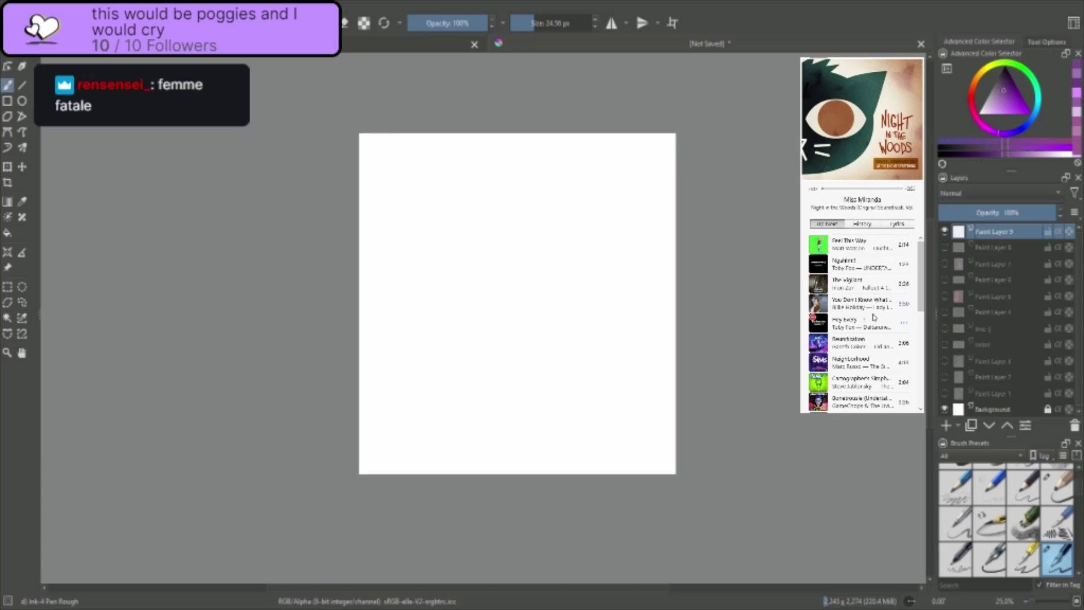
scroll(864, 364, down, 2)
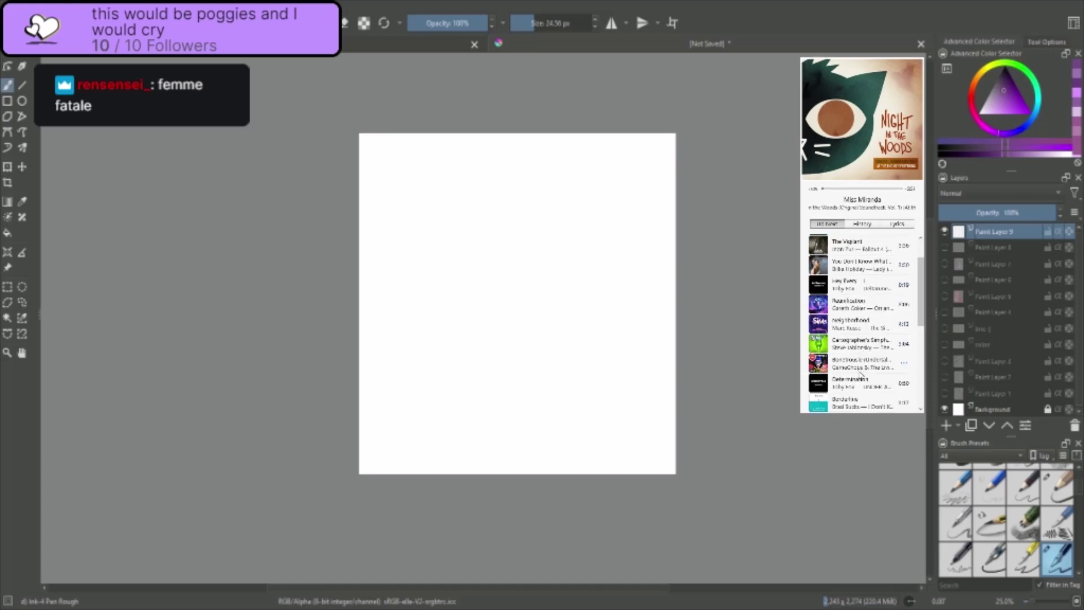
click(899, 363)
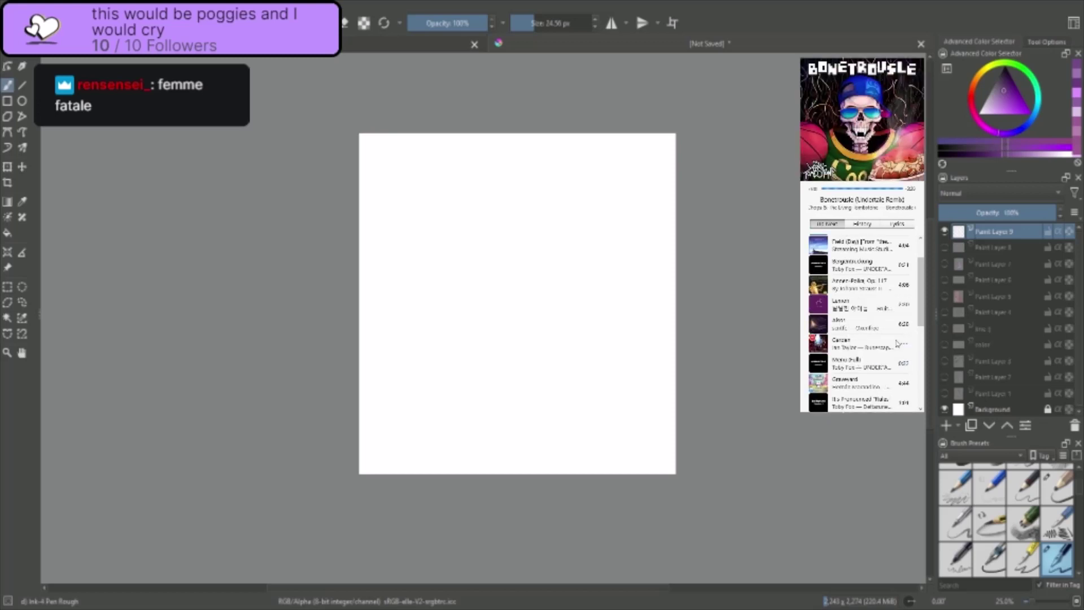
scroll(898, 342, down, 2)
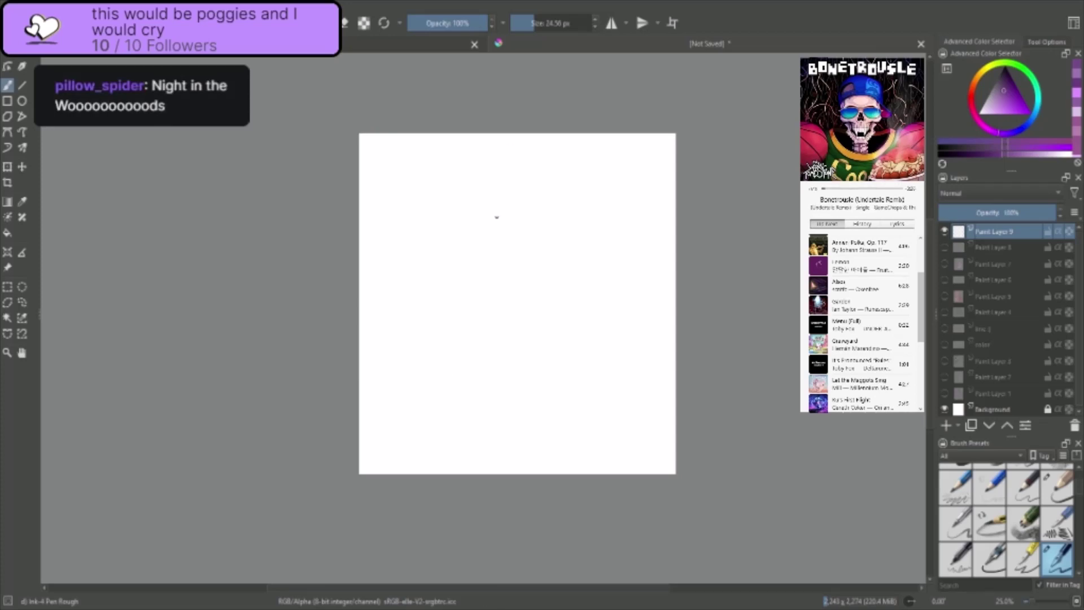
- Sketch a small character with a wide-brimmed hat, face and hands in the upper part of the blank canvas on Paint Layer 9
mouse_move(497, 217)
mouse_down()
mouse_move(502, 250)
mouse_move(497, 212)
mouse_move(455, 228)
mouse_up()
mouse_move(469, 216)
mouse_down()
mouse_move(510, 289)
mouse_move(472, 232)
mouse_up()
key(ctrl+z)
key(ctrl+z)
mouse_move(475, 168)
mouse_down()
mouse_move(467, 237)
mouse_move(531, 207)
mouse_move(531, 167)
mouse_up()
key(ctrl+z)
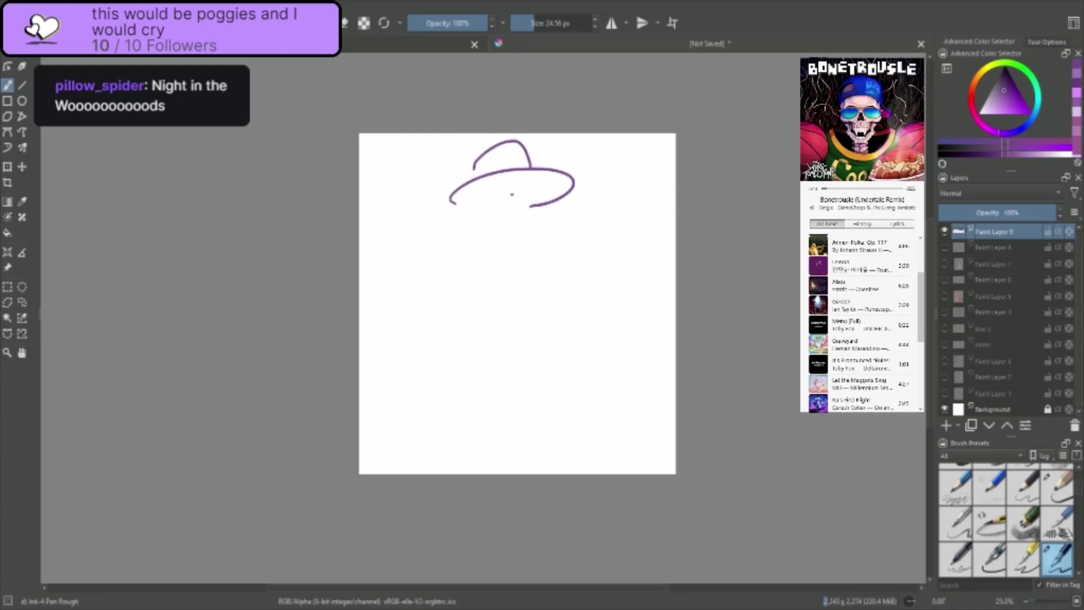
mouse_move(472, 210)
mouse_down()
mouse_move(502, 233)
mouse_move(522, 204)
mouse_move(490, 200)
mouse_up()
drag(434, 245, 503, 255)
drag(497, 213, 489, 214)
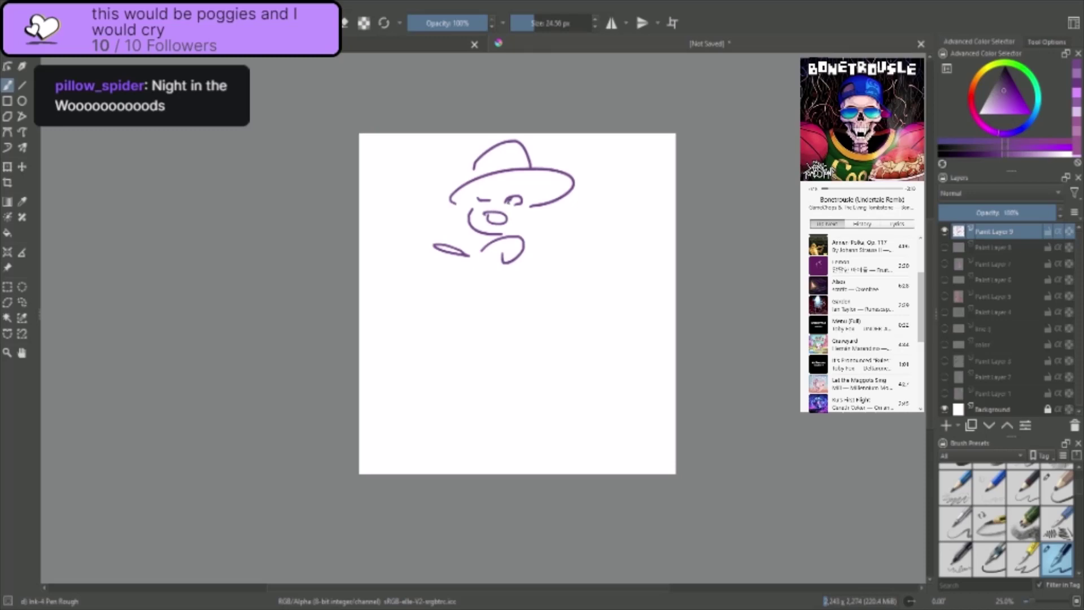
- Undo all strokes of the hat, face and hands sketch
key(ctrl+z)
key(ctrl+z)
key(ctrl+z)
key(ctrl+z)
key(ctrl+z)
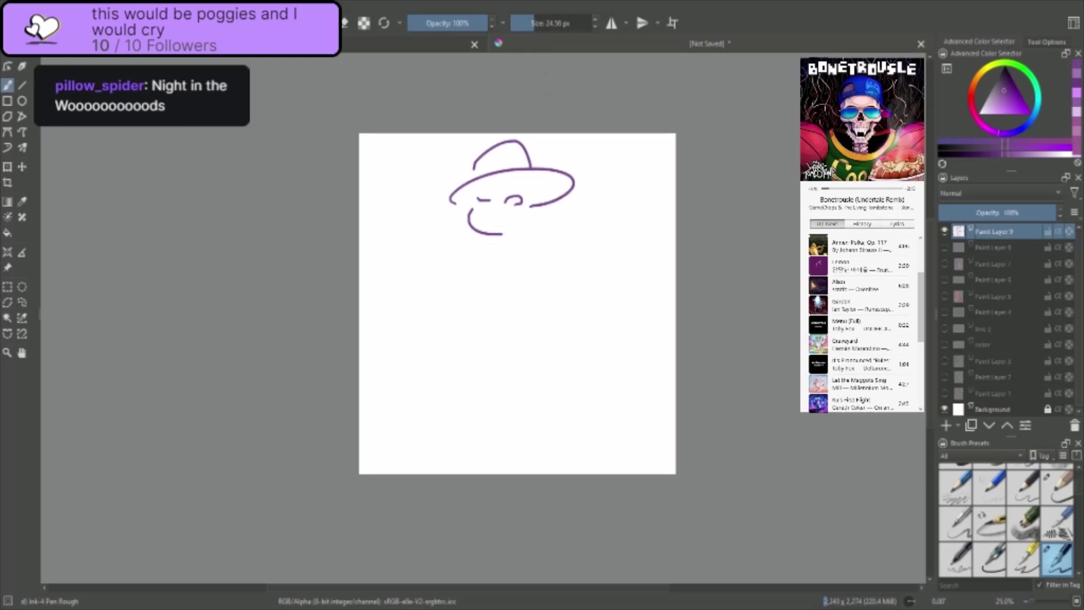
key(ctrl+z)
key(ctrl+z)
key(ctrl+z)
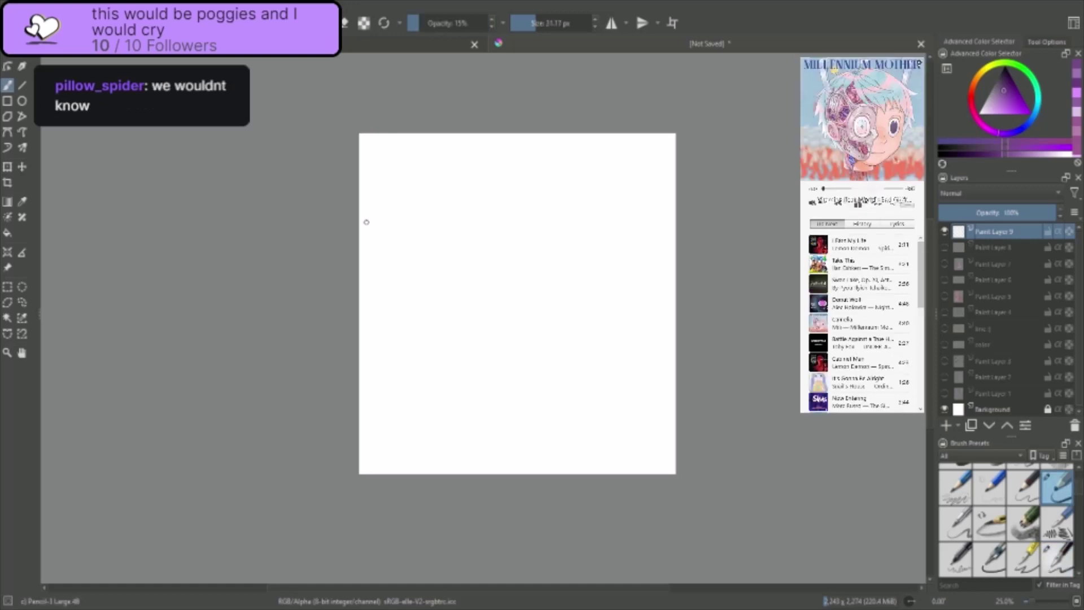
- Try a pencil stroke, undo it, and choose the Dry Bristles brush preset
mouse_move(470, 194)
mouse_down()
mouse_move(474, 258)
mouse_move(512, 228)
mouse_up()
key(ctrl+z)
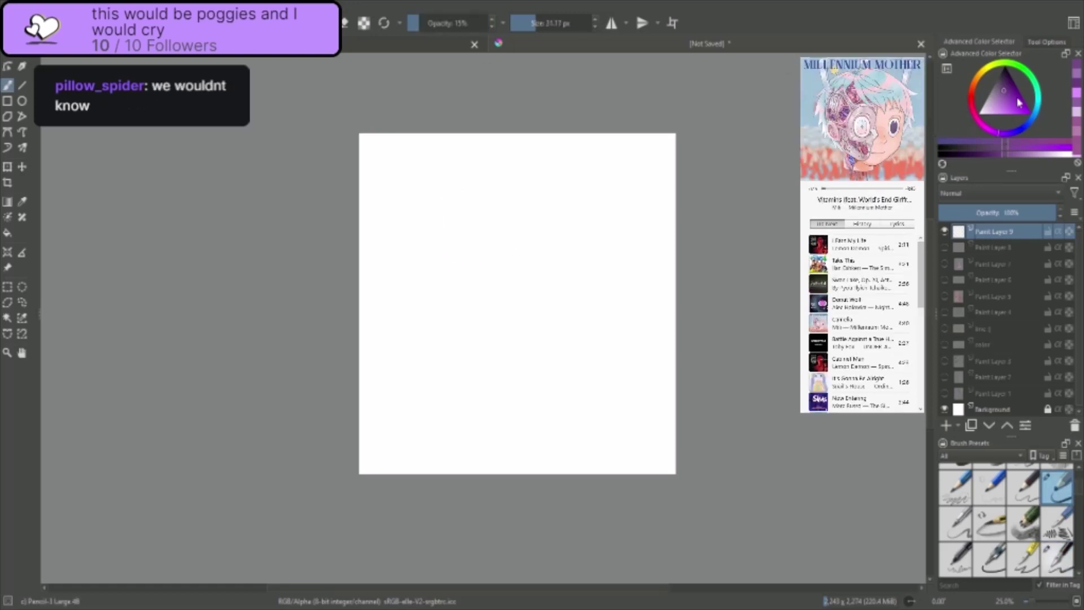
click(997, 79)
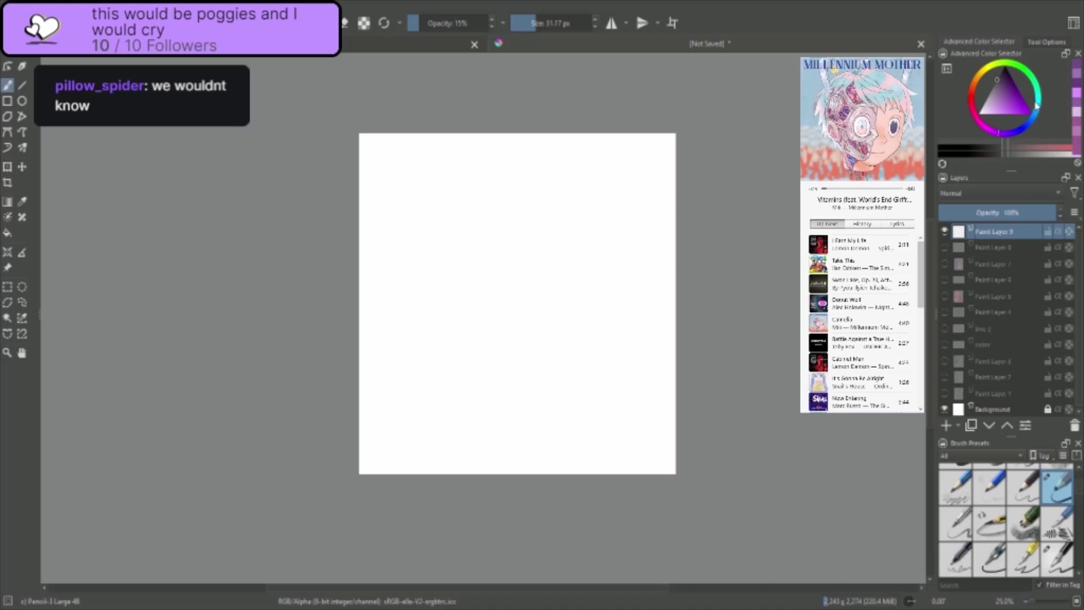
scroll(1079, 525, up, 3)
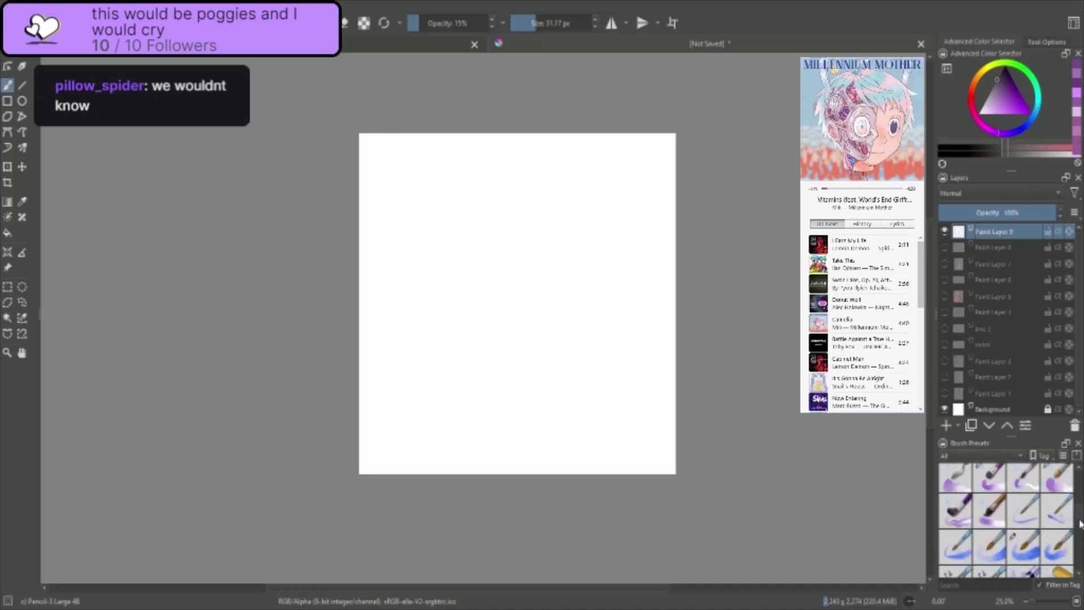
scroll(1082, 491, down, 5)
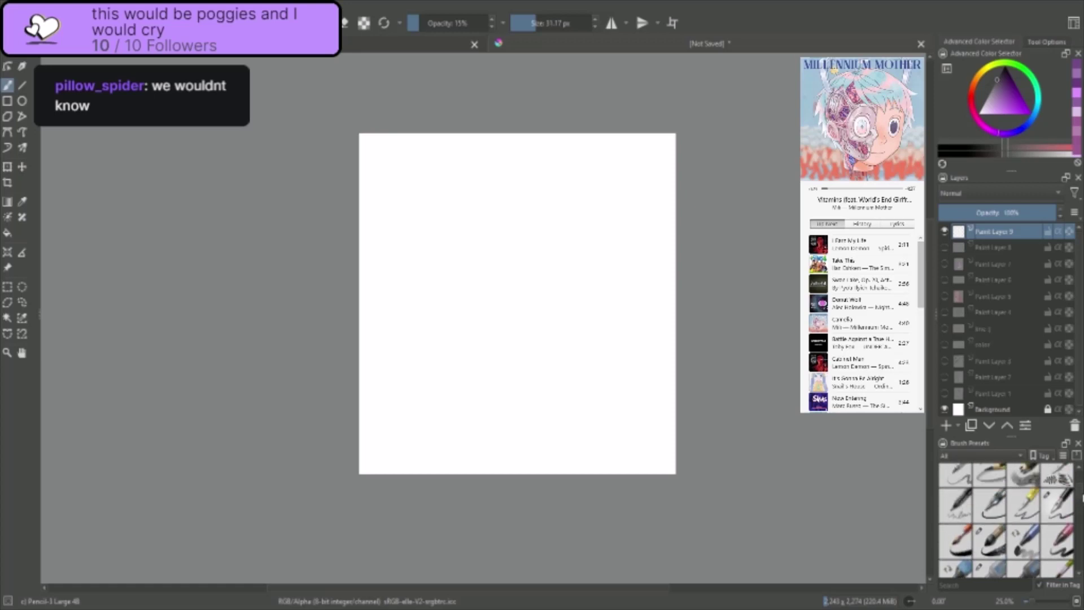
click(1019, 511)
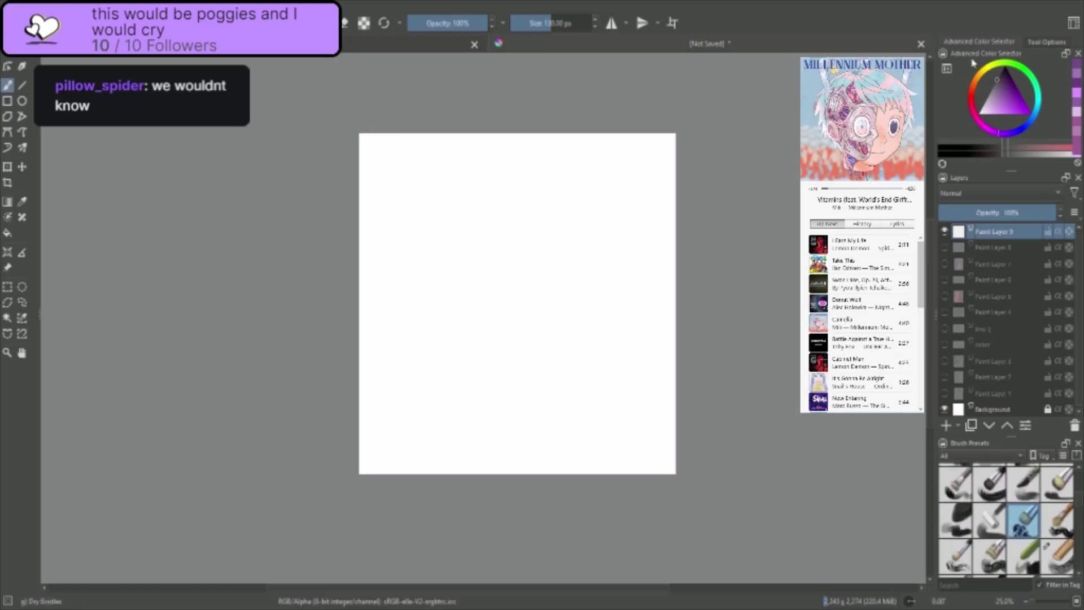
- Set the painting colour to a greyed light teal, test it with a stroke and clear the layer
click(1035, 128)
click(1026, 125)
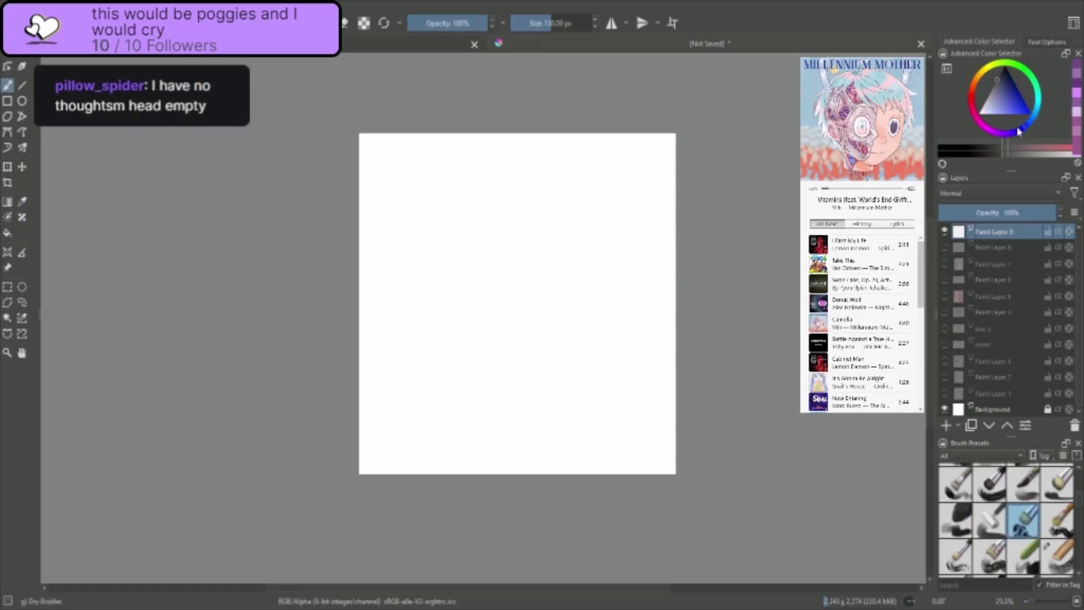
click(1037, 103)
click(1017, 106)
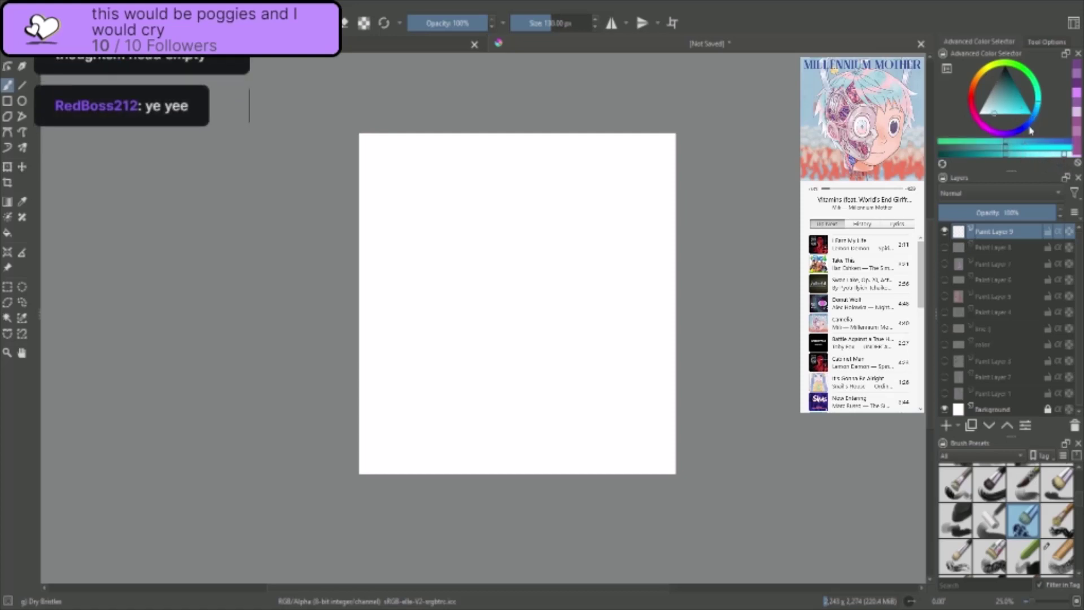
click(989, 111)
drag(990, 111, 990, 102)
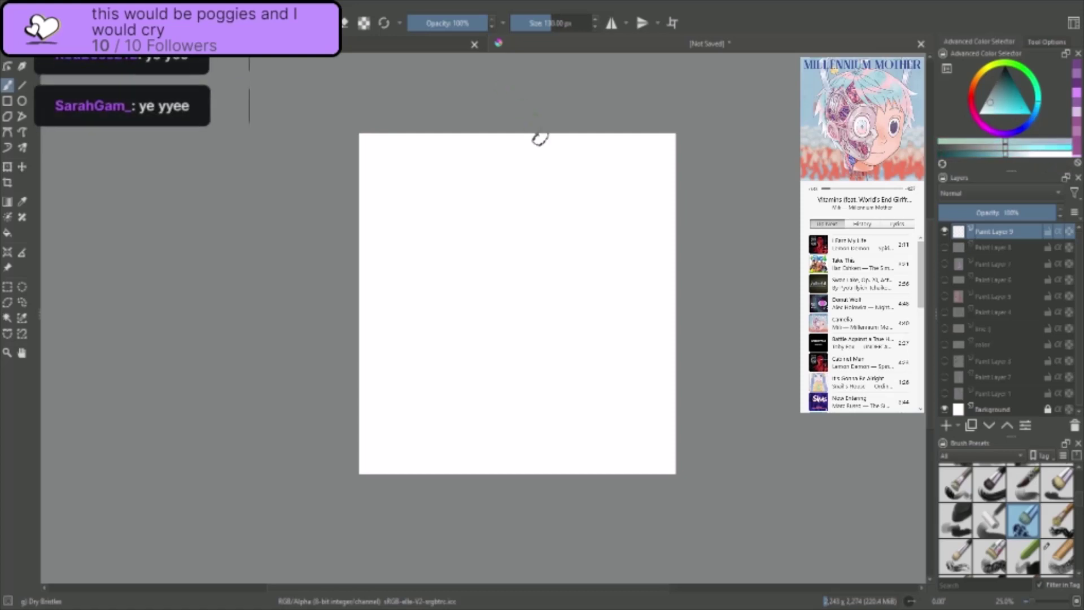
mouse_move(533, 169)
mouse_down()
mouse_move(421, 201)
mouse_move(582, 229)
mouse_up()
key(Delete)
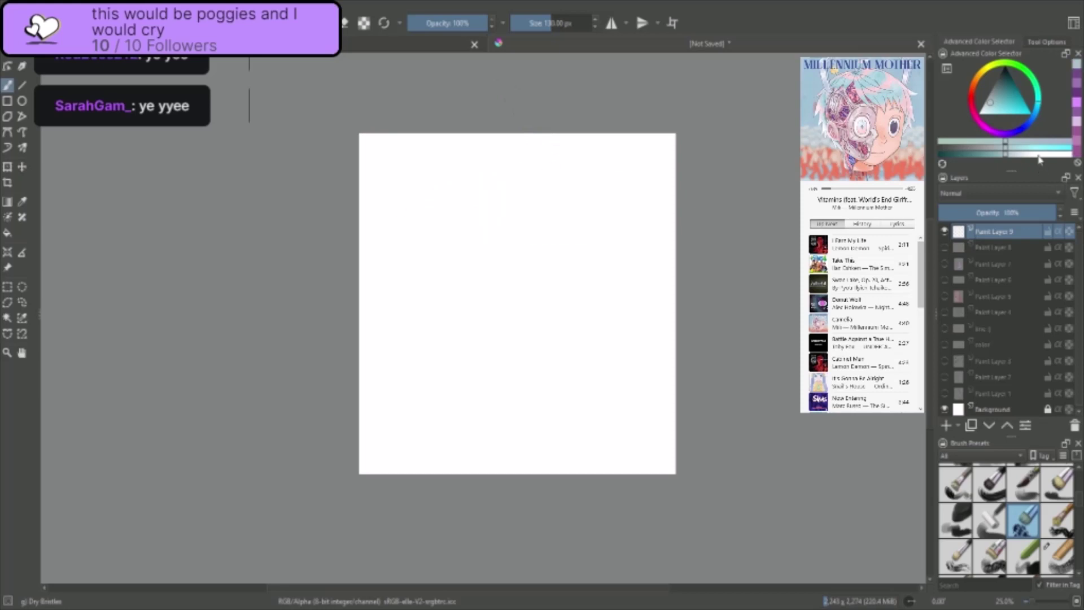
- Lighten the colour to pale blue, enlarge the brush to 185 px and cover most of the canvas with broad horizontal strokes
drag(989, 108, 987, 113)
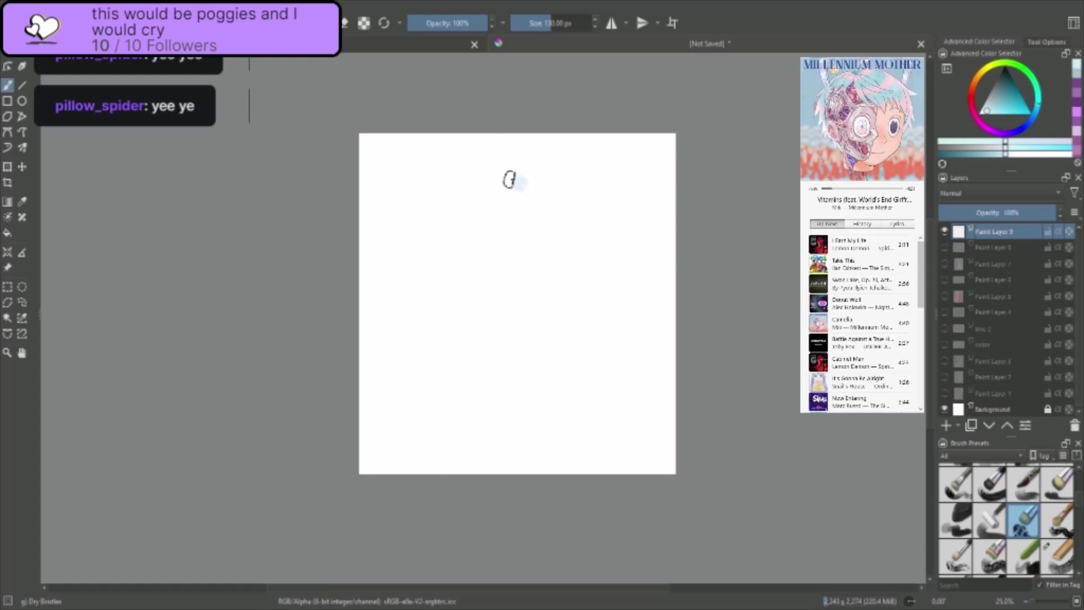
mouse_move(511, 177)
mouse_down()
mouse_move(594, 170)
mouse_move(566, 194)
mouse_move(610, 189)
mouse_move(425, 188)
mouse_move(410, 212)
mouse_move(558, 198)
mouse_move(547, 206)
mouse_move(592, 220)
mouse_move(400, 277)
mouse_move(556, 264)
mouse_move(647, 277)
mouse_move(516, 313)
mouse_move(398, 300)
mouse_up()
key(Delete)
key(bracketright)
mouse_move(446, 166)
mouse_down()
mouse_move(612, 159)
mouse_move(591, 158)
mouse_move(398, 284)
mouse_move(634, 314)
mouse_move(641, 348)
mouse_move(380, 358)
mouse_move(457, 412)
mouse_move(700, 358)
mouse_up()
- Set the painting colour to crimson red and choose the Chalk Grainy brush preset
click(973, 91)
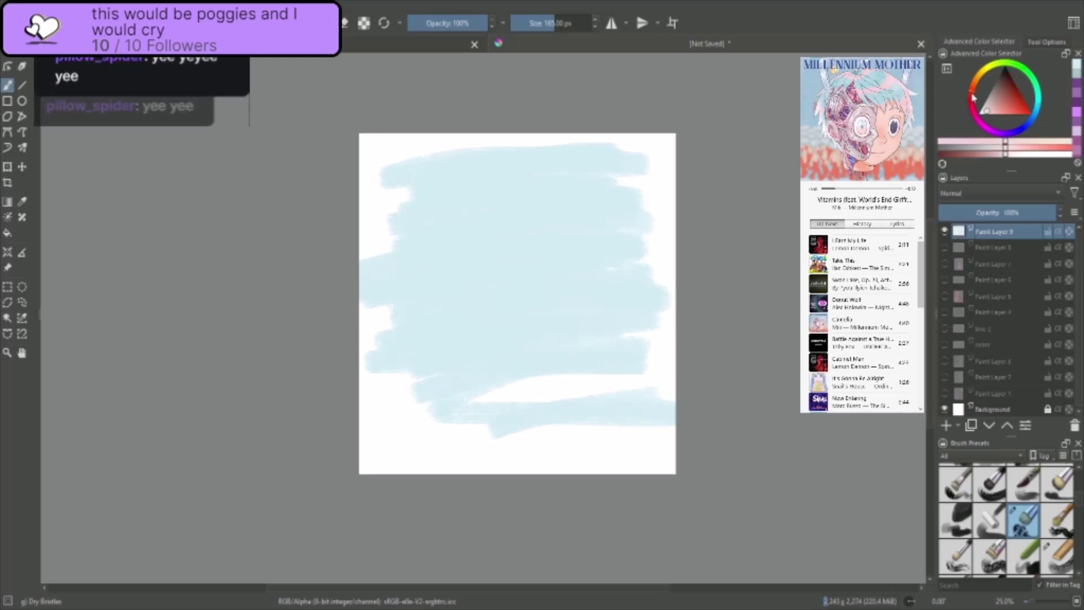
click(1022, 107)
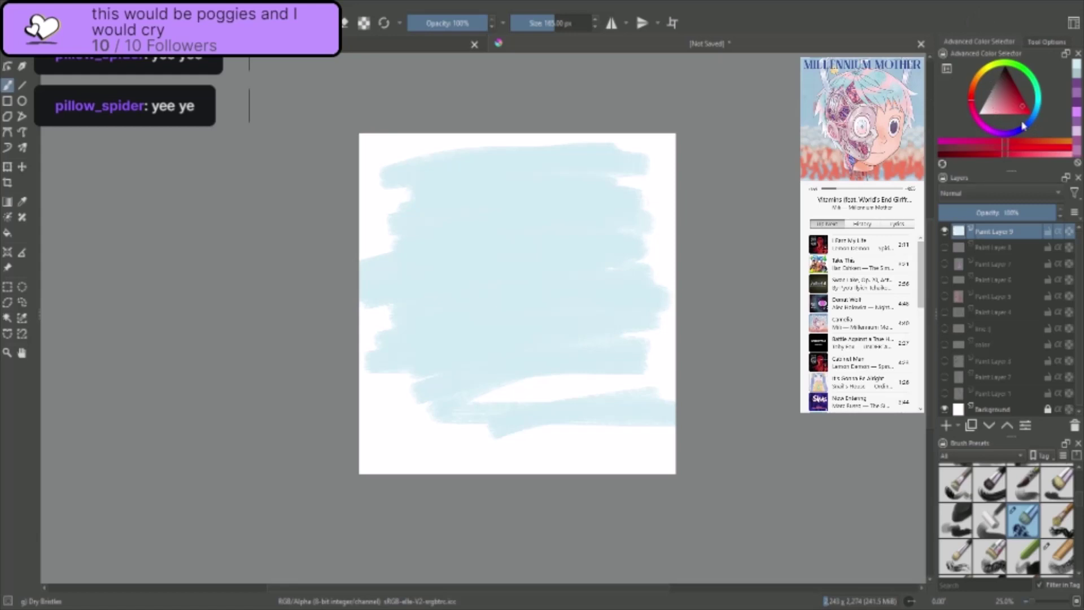
click(1011, 136)
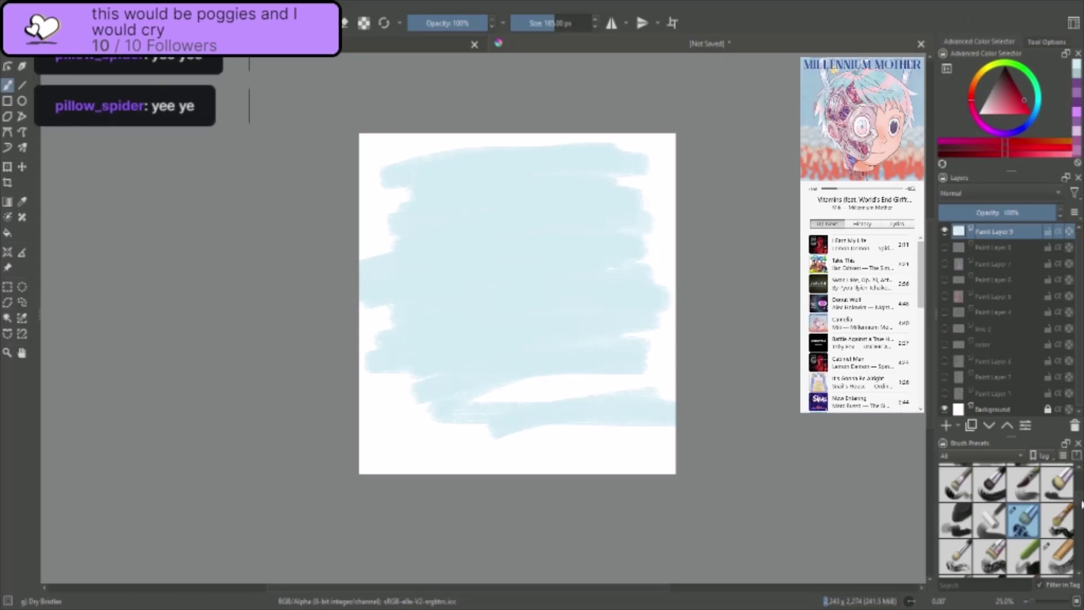
scroll(1080, 507, down, 3)
click(1057, 492)
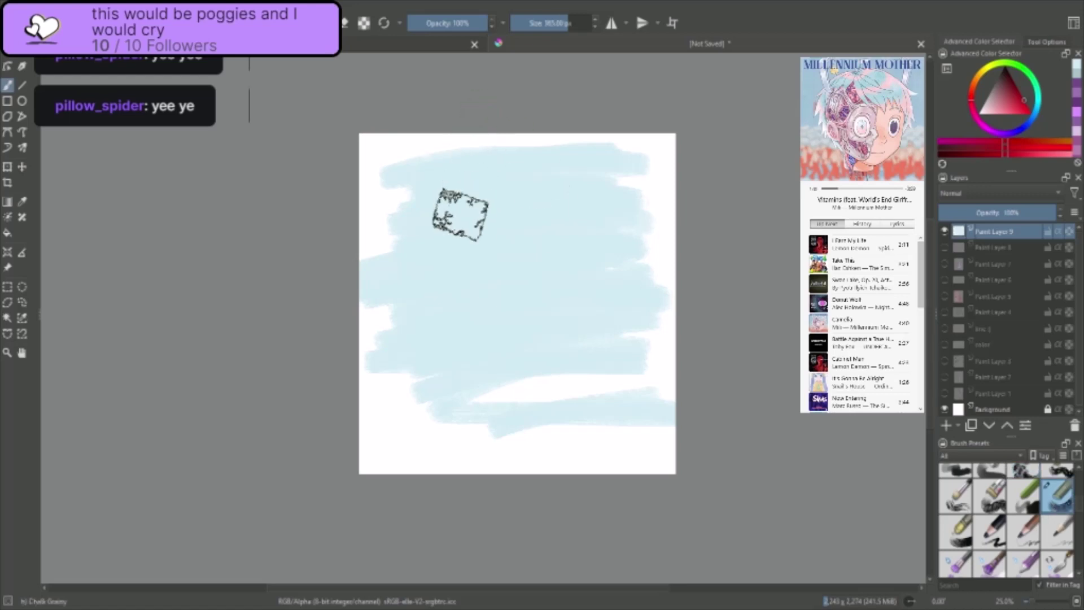
drag(387, 279, 617, 290)
key(ctrl+z)
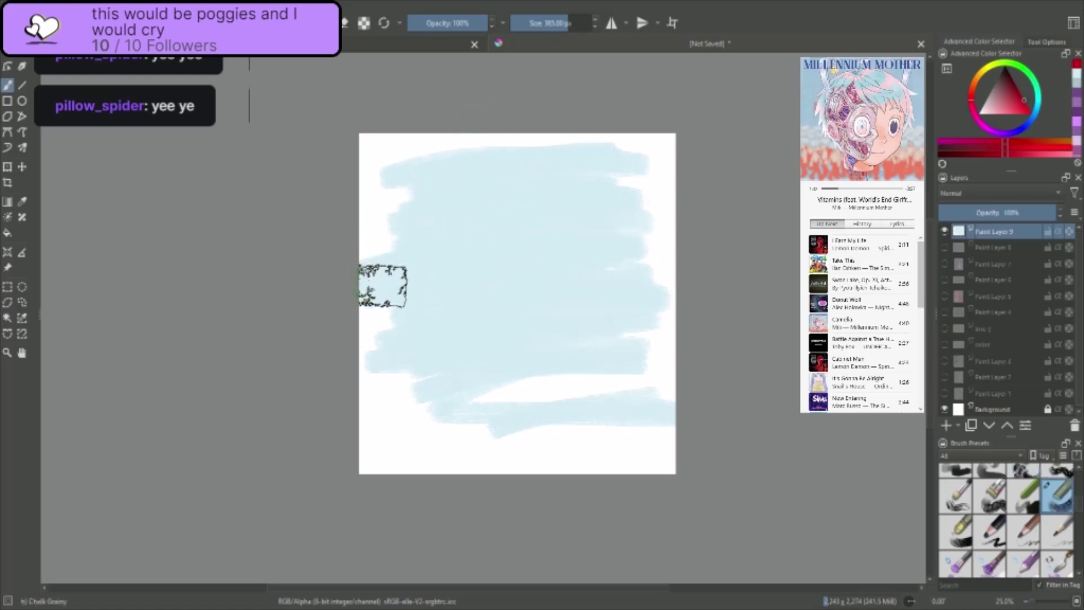
mouse_move(382, 293)
mouse_down()
mouse_move(400, 211)
mouse_move(525, 216)
mouse_move(557, 251)
mouse_up()
key(ctrl+z)
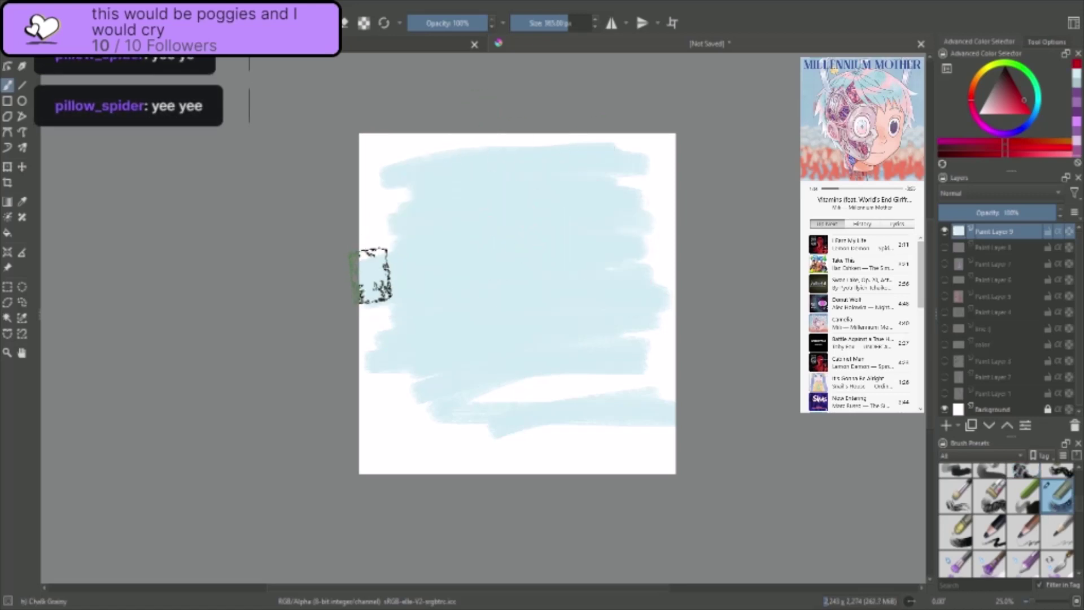
drag(375, 283, 508, 234)
key(ctrl+z)
drag(384, 283, 410, 198)
mouse_move(518, 176)
mouse_down()
mouse_move(552, 243)
mouse_move(528, 261)
mouse_up()
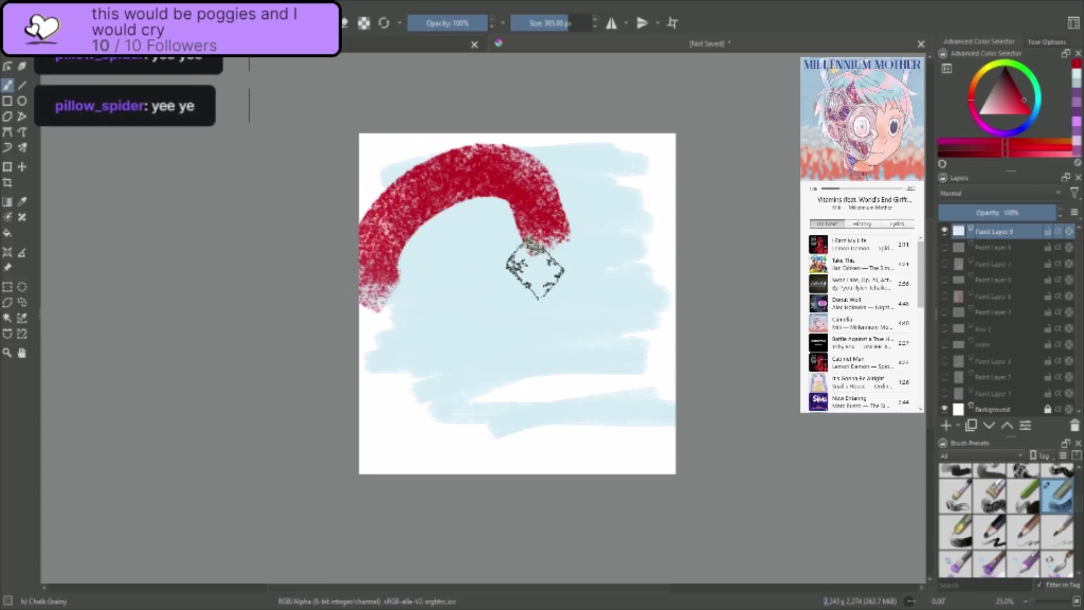
key(ctrl+z)
mouse_move(380, 278)
mouse_down()
mouse_move(377, 214)
mouse_move(496, 187)
mouse_move(566, 246)
mouse_up()
key(ctrl+z)
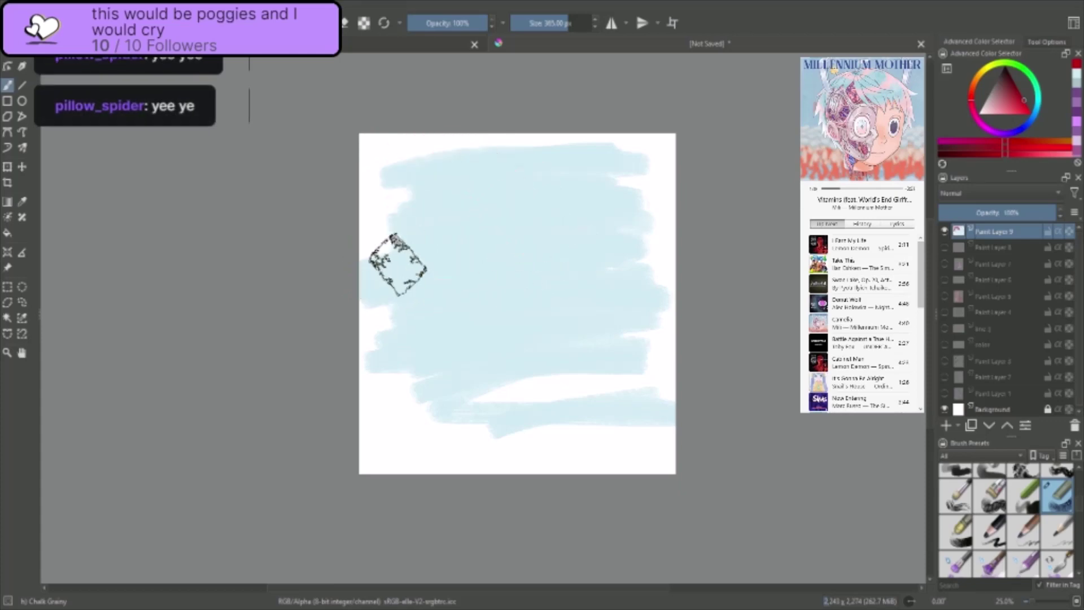
- Paint a broad crimson arc across the canvas's upper-left area and add a thinner orange band along it with a brush of about 103 px
mouse_move(390, 296)
mouse_down()
mouse_move(387, 254)
mouse_move(559, 226)
mouse_up()
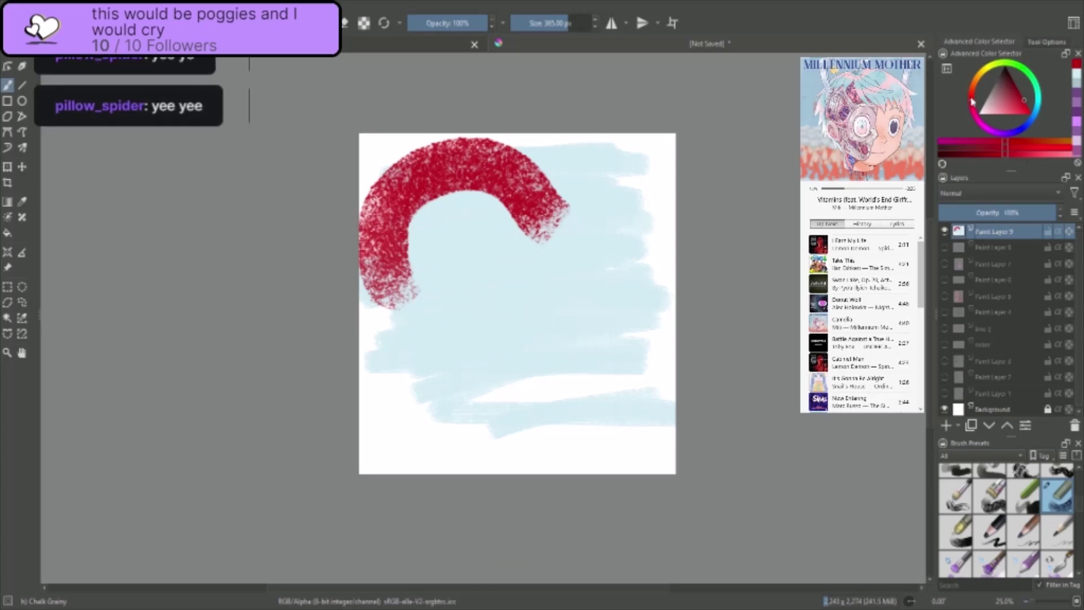
drag(973, 100, 982, 79)
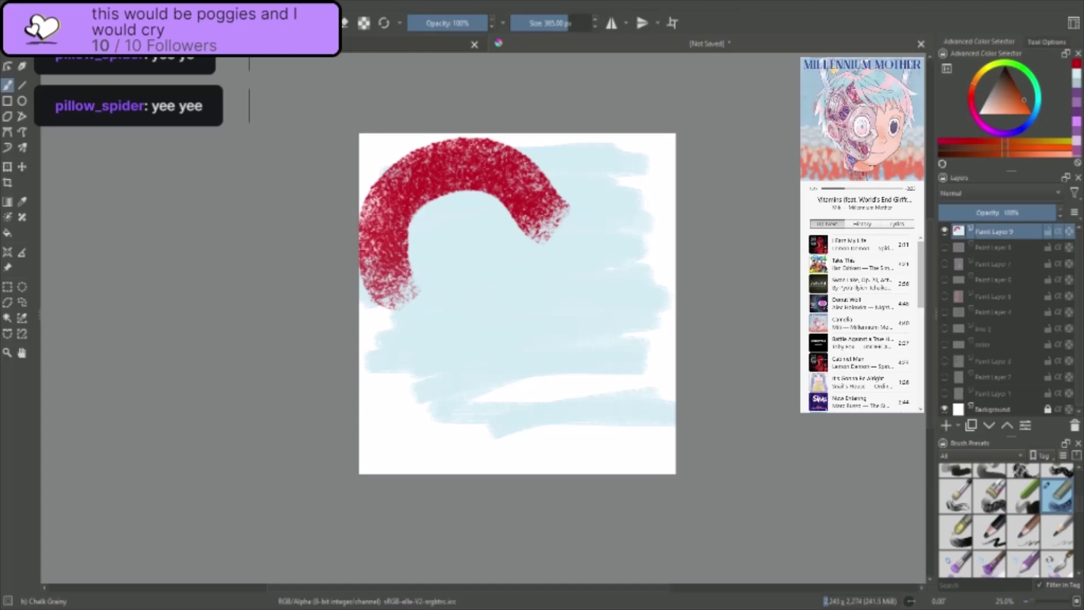
mouse_move(549, 24)
mouse_down()
mouse_move(511, 38)
mouse_move(547, 24)
mouse_up()
mouse_move(381, 304)
mouse_down()
mouse_move(370, 208)
mouse_move(377, 200)
mouse_move(386, 294)
mouse_move(378, 245)
mouse_move(389, 184)
mouse_move(423, 158)
mouse_move(476, 152)
mouse_move(568, 211)
mouse_up()
key(ctrl+z)
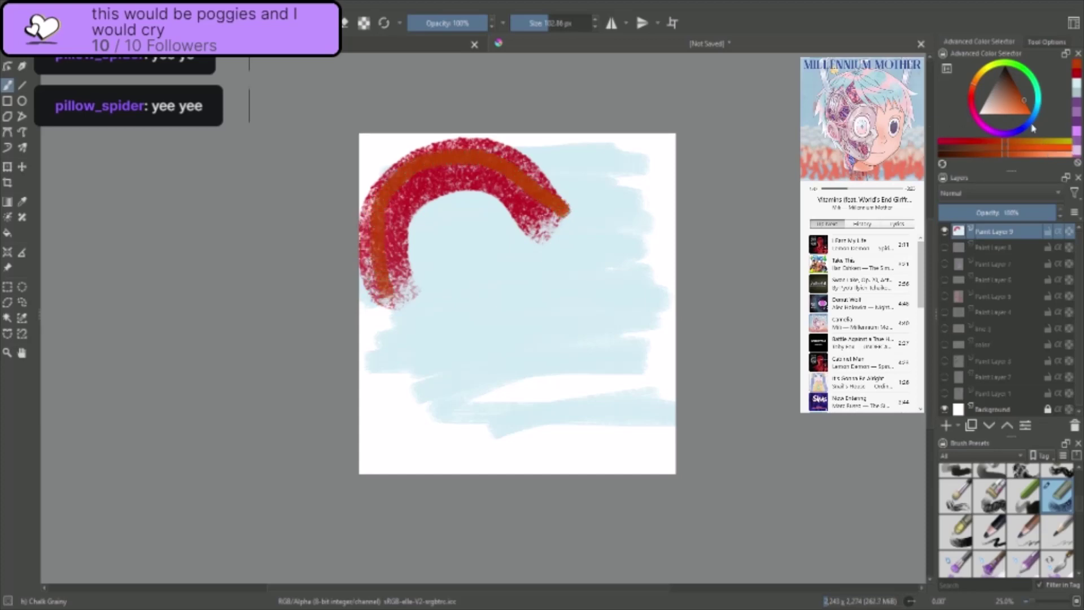
- Add a golden yellow band and a green band inside the orange one on the rainbow arc
drag(984, 74, 988, 78)
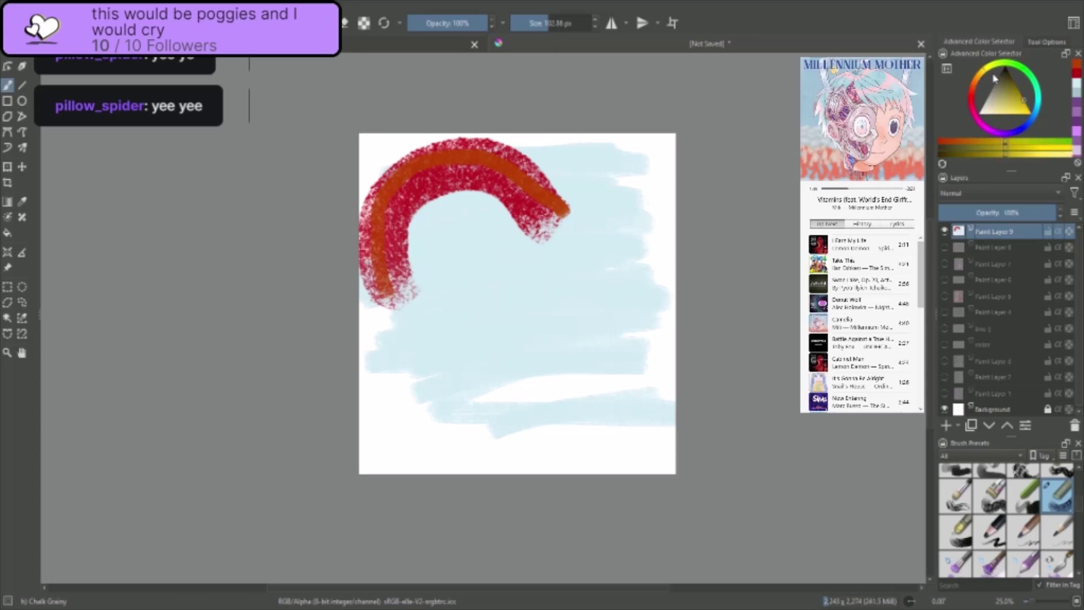
click(1016, 106)
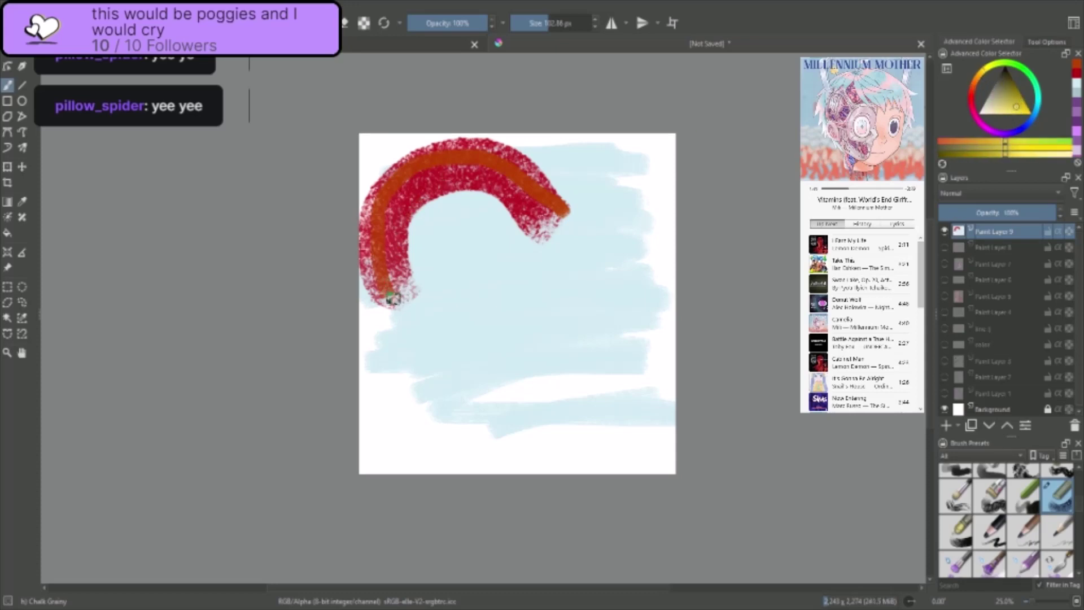
mouse_move(392, 298)
mouse_down()
mouse_move(393, 202)
mouse_move(410, 179)
mouse_move(476, 169)
mouse_move(567, 212)
mouse_up()
drag(993, 71, 1020, 94)
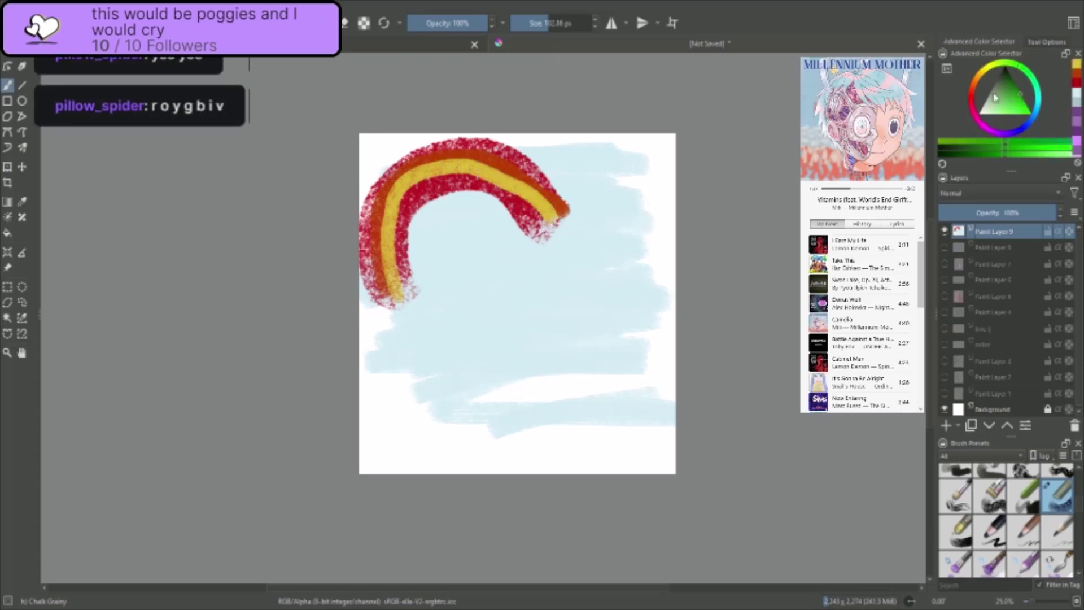
mouse_move(401, 290)
mouse_down()
mouse_move(405, 200)
mouse_move(428, 181)
mouse_move(504, 186)
mouse_move(551, 219)
mouse_up()
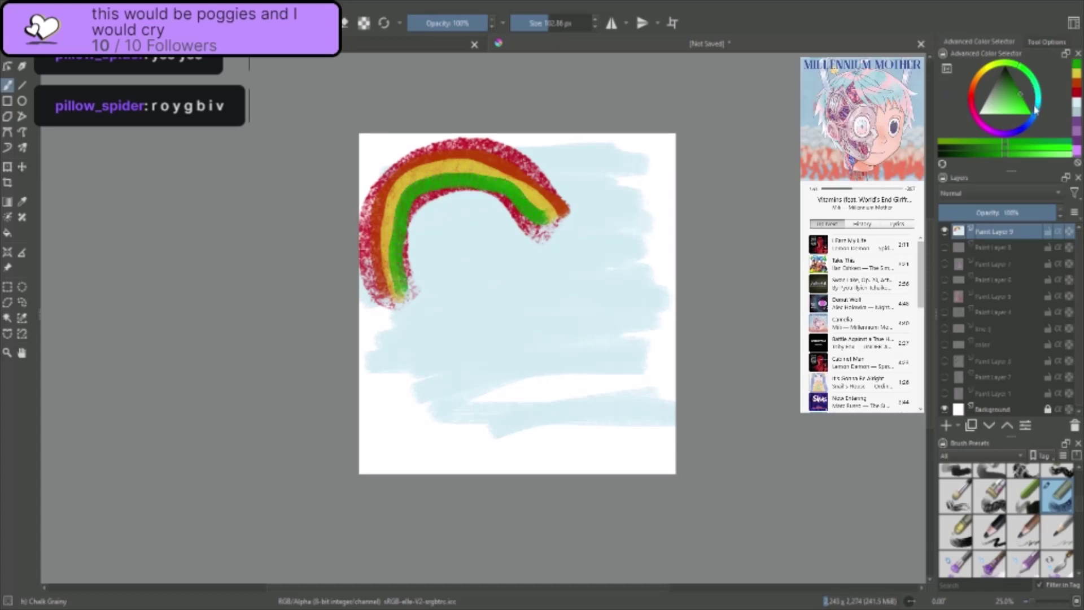
- Complete the rainbow's inner edge with blue, indigo and violet bands following the arc
drag(1032, 121, 1031, 127)
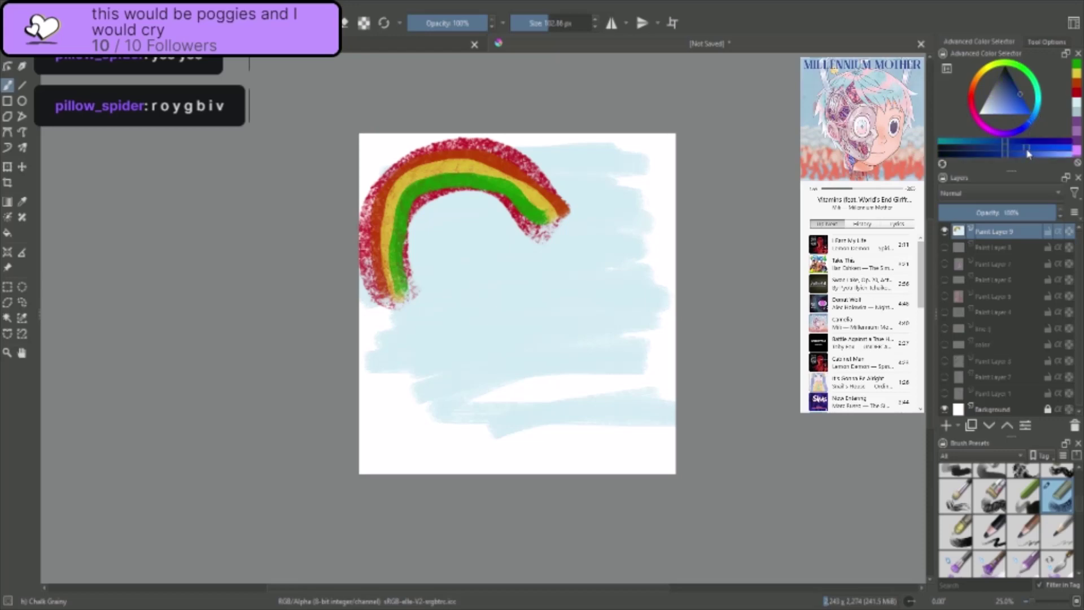
click(1028, 150)
mouse_move(411, 285)
mouse_down()
mouse_move(403, 239)
mouse_move(427, 200)
mouse_move(473, 192)
mouse_move(534, 227)
mouse_up()
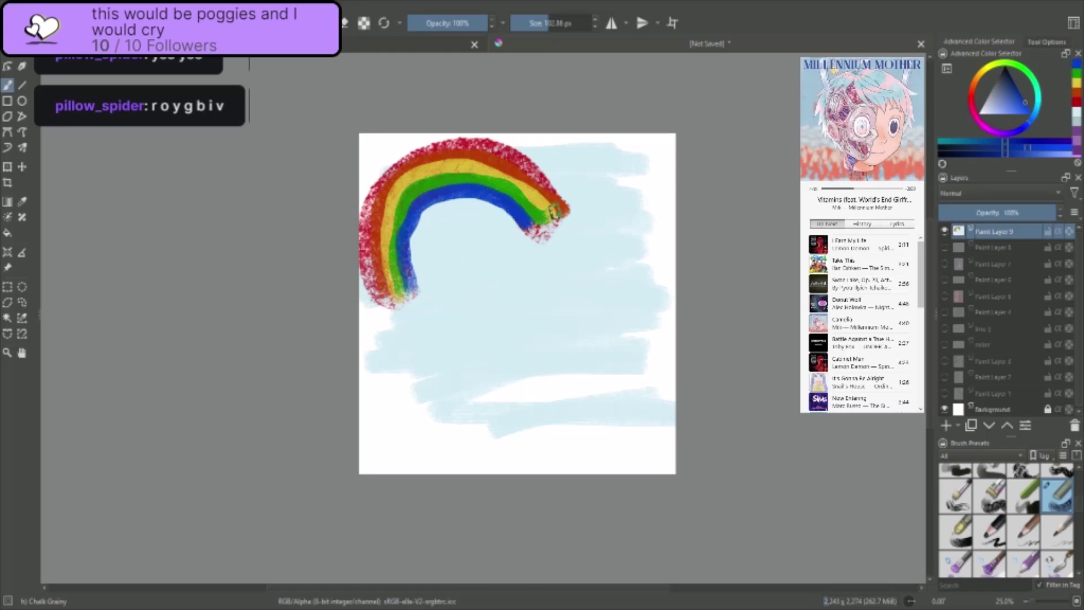
click(1029, 125)
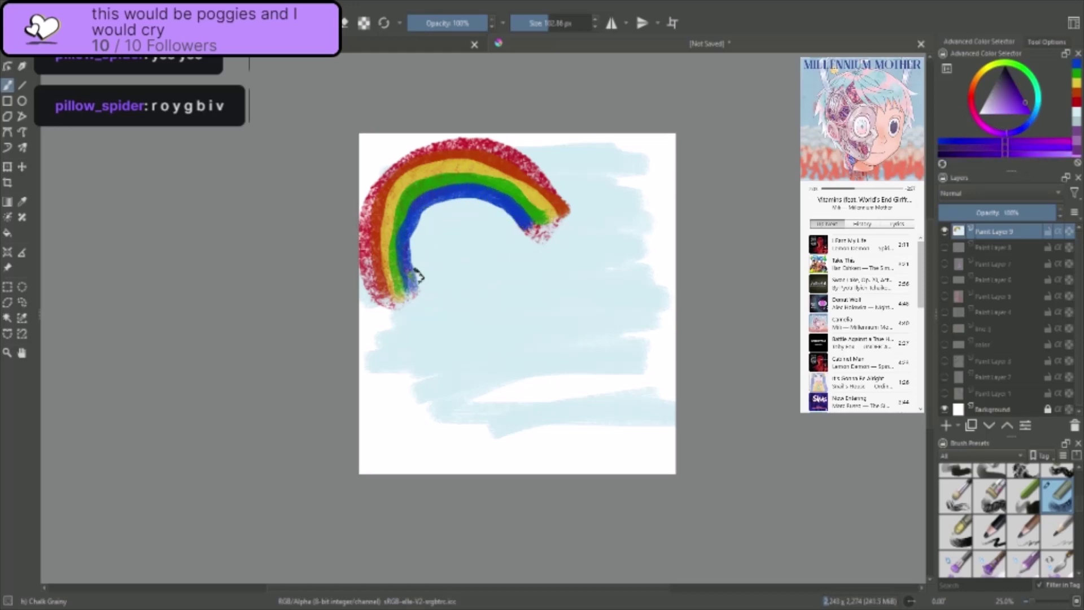
mouse_move(417, 276)
mouse_down()
mouse_move(407, 257)
mouse_move(421, 220)
mouse_move(463, 197)
mouse_move(526, 230)
mouse_up()
click(1041, 141)
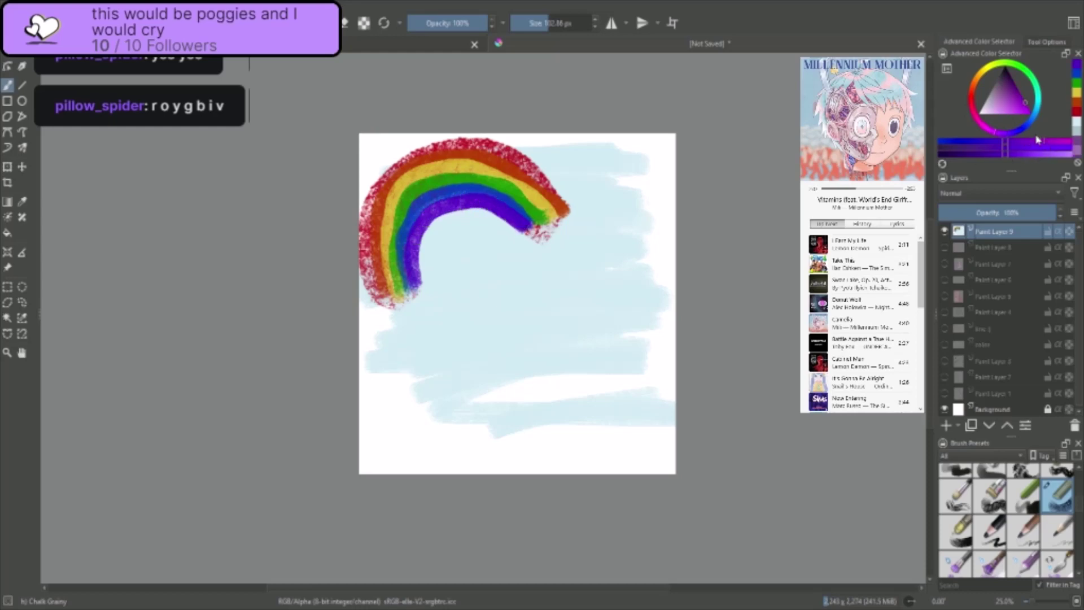
mouse_move(415, 285)
mouse_down()
mouse_move(432, 227)
mouse_move(448, 215)
mouse_move(476, 208)
mouse_move(531, 240)
mouse_up()
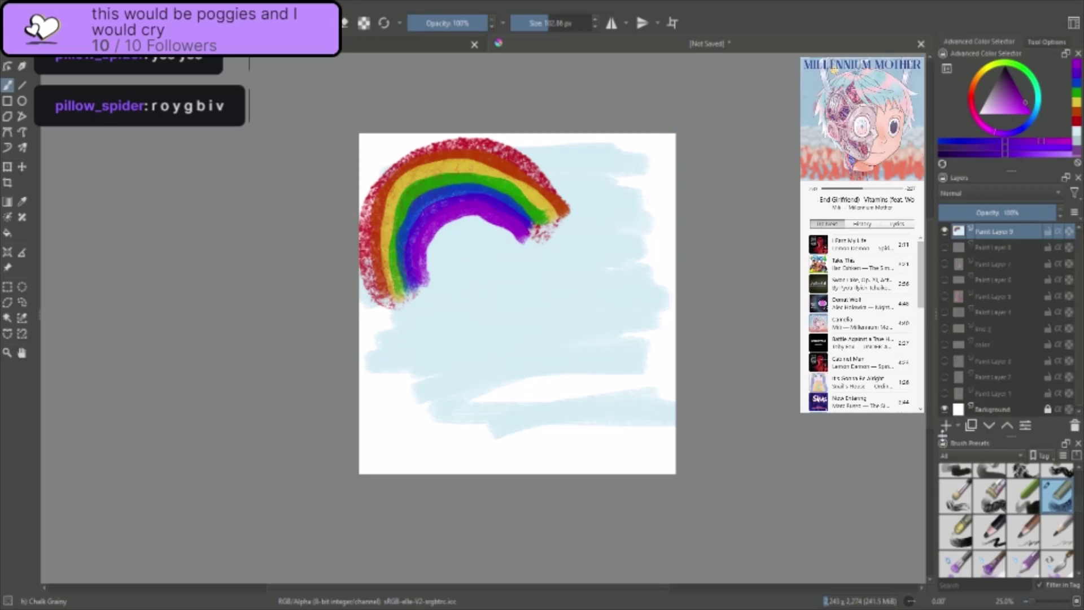
- Add a new paint layer above the rainbow layer and choose the Wet Paint Plus brush preset, undoing a test stroke
click(946, 426)
click(989, 250)
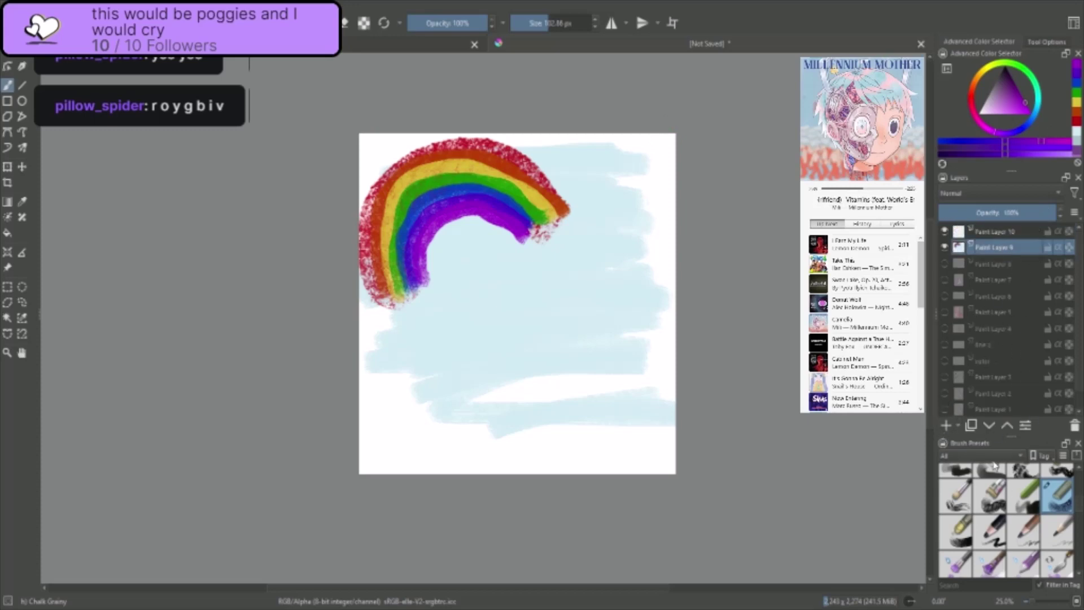
click(986, 235)
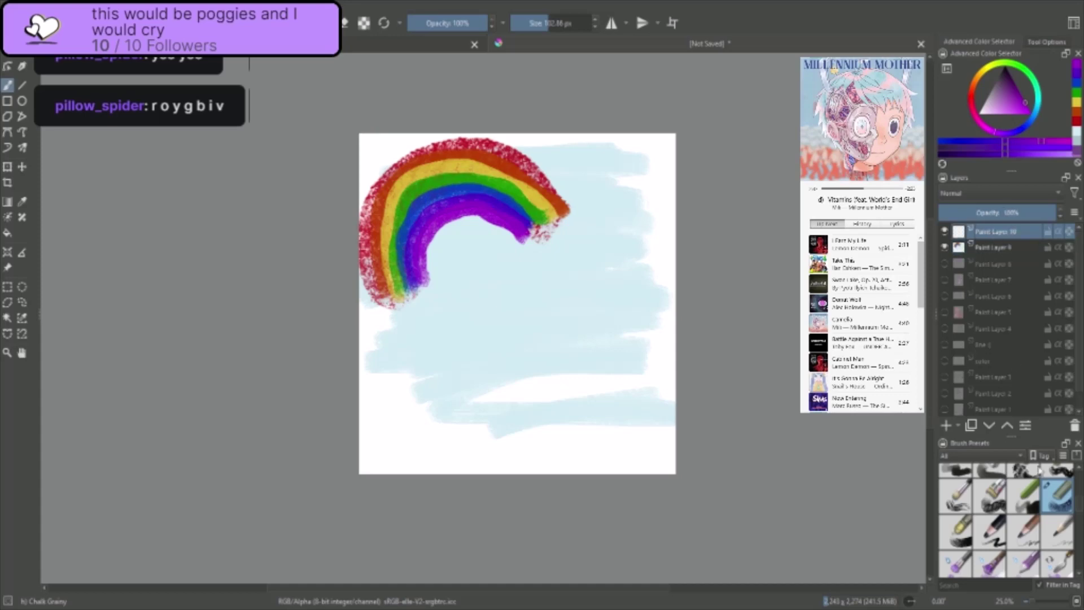
drag(1079, 503, 1079, 477)
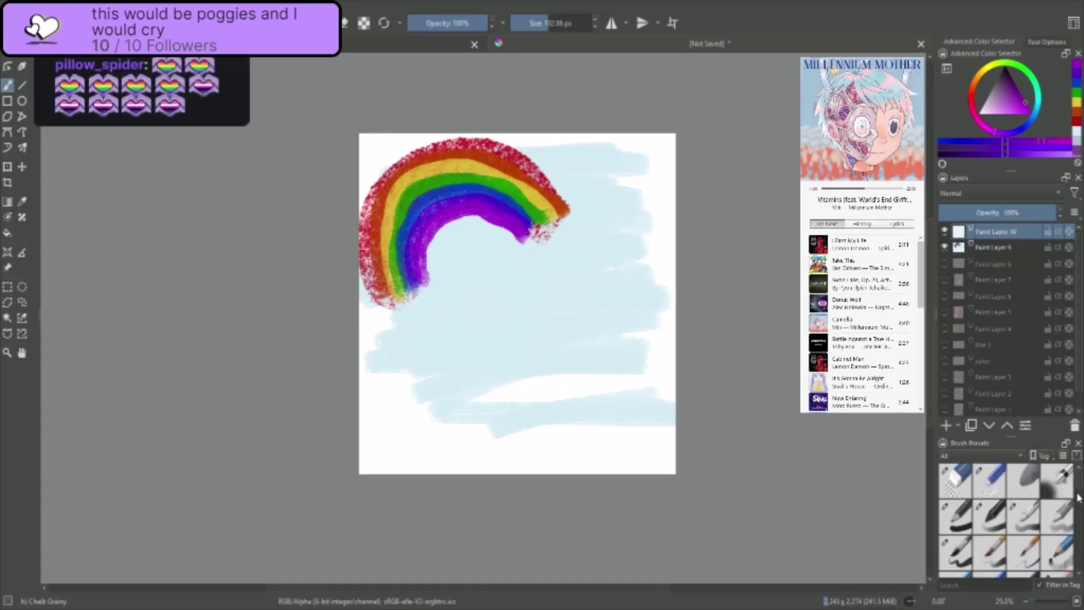
scroll(1079, 497, down, 5)
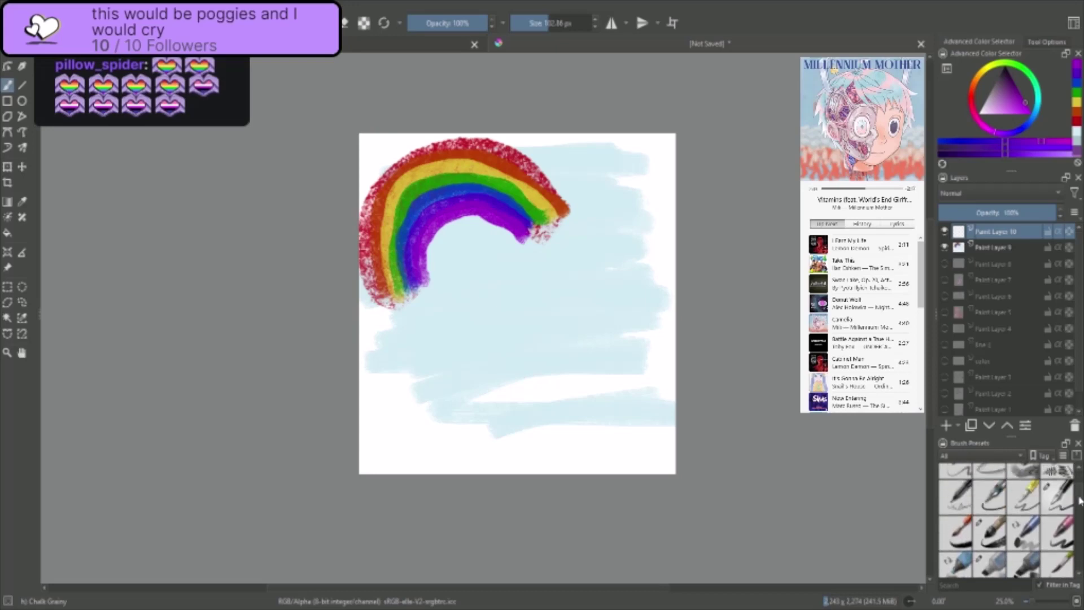
scroll(1078, 509, down, 6)
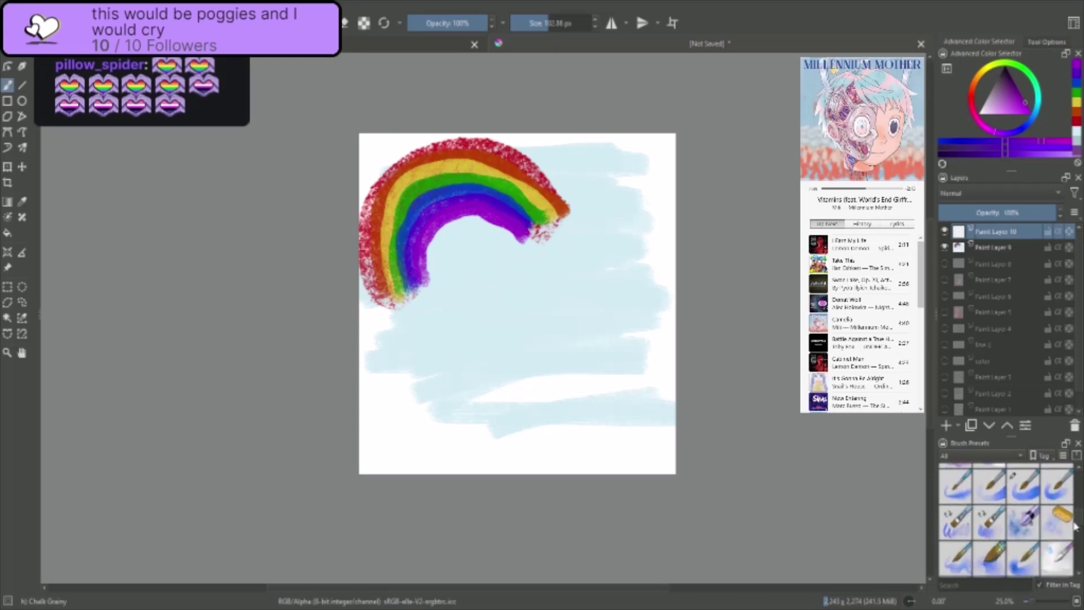
scroll(1075, 526, down, 3)
scroll(1079, 518, down, 1)
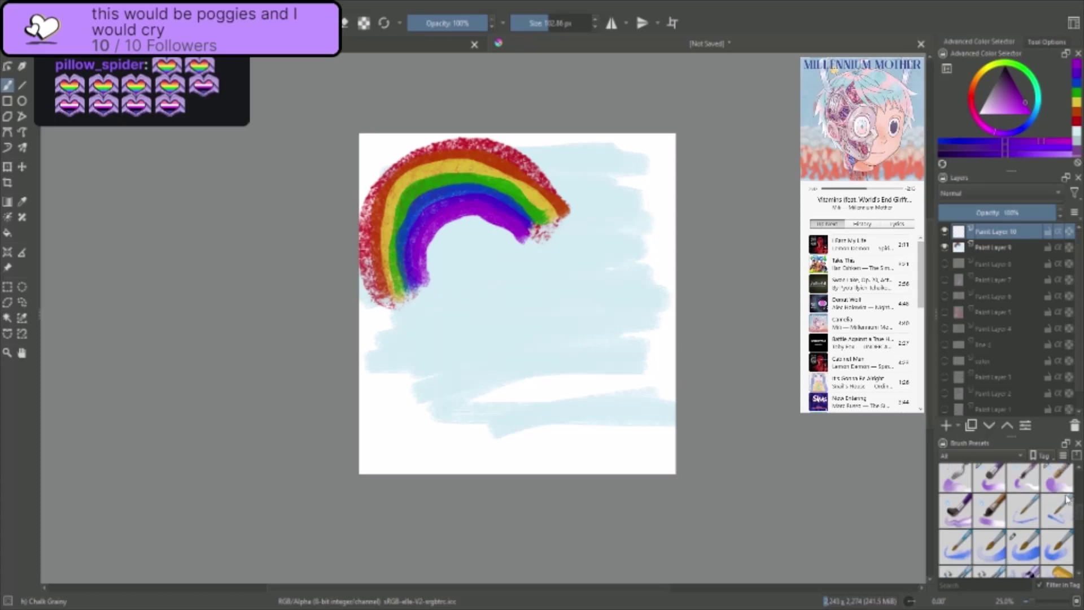
click(1060, 480)
mouse_move(523, 295)
mouse_down()
mouse_move(523, 277)
mouse_move(505, 287)
mouse_up()
key(ctrl+z)
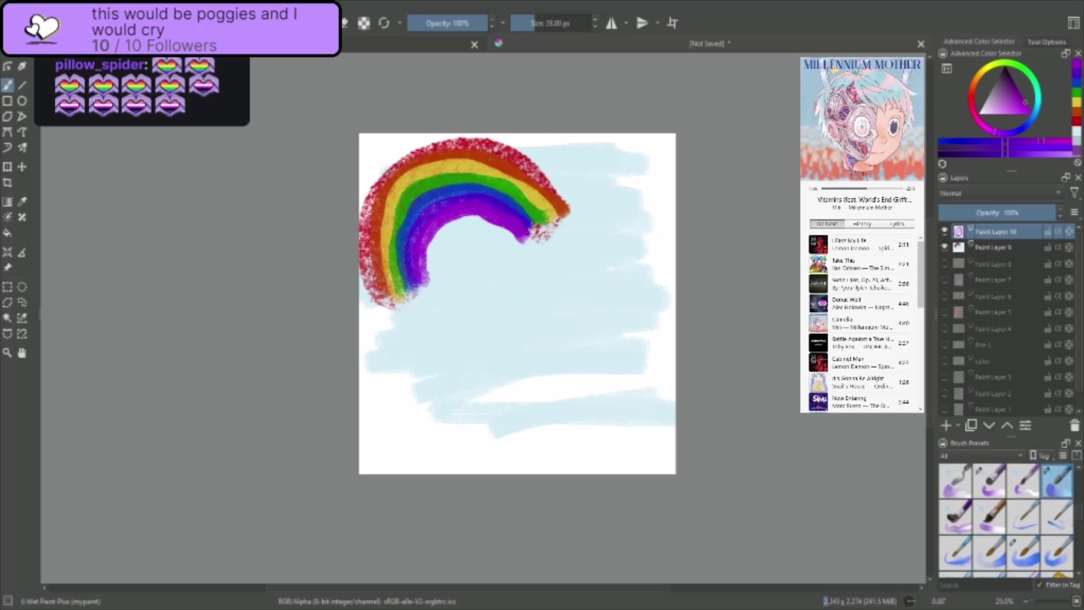
- Set the colour to pale peach and paint a filled oval below the rainbow's right end, enlarging the brush to 41 px
click(979, 93)
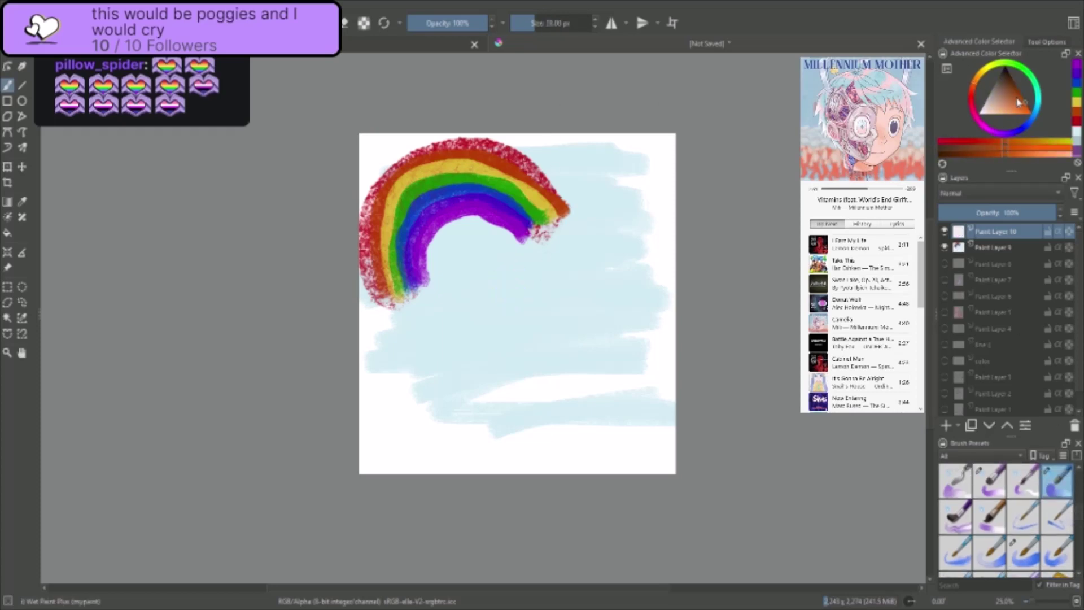
drag(1017, 98, 1020, 92)
click(996, 114)
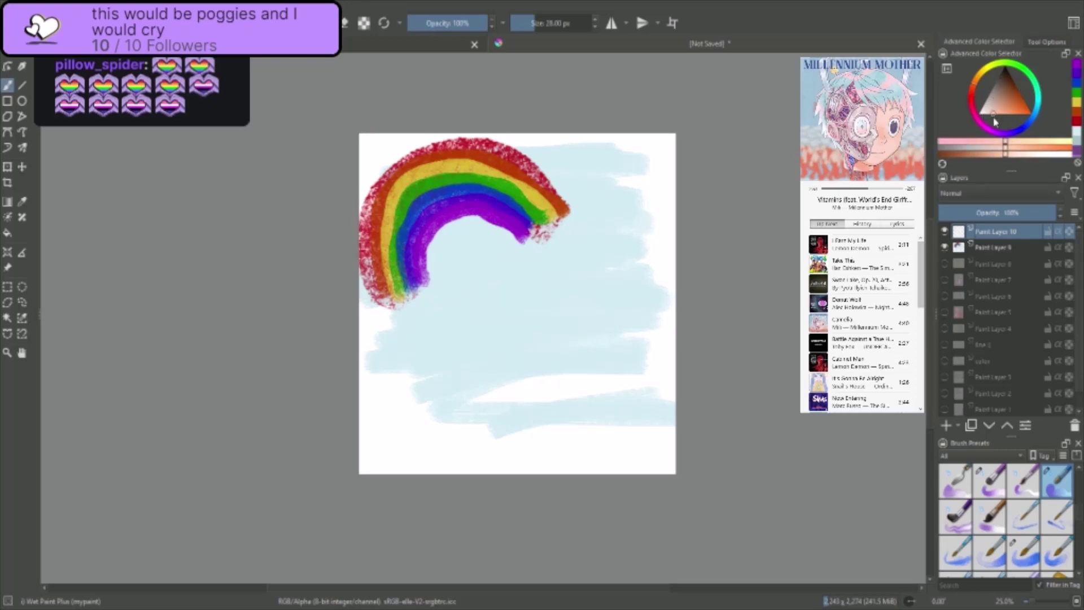
click(1038, 141)
mouse_move(504, 281)
mouse_down()
mouse_move(528, 242)
mouse_move(505, 239)
mouse_move(492, 273)
mouse_up()
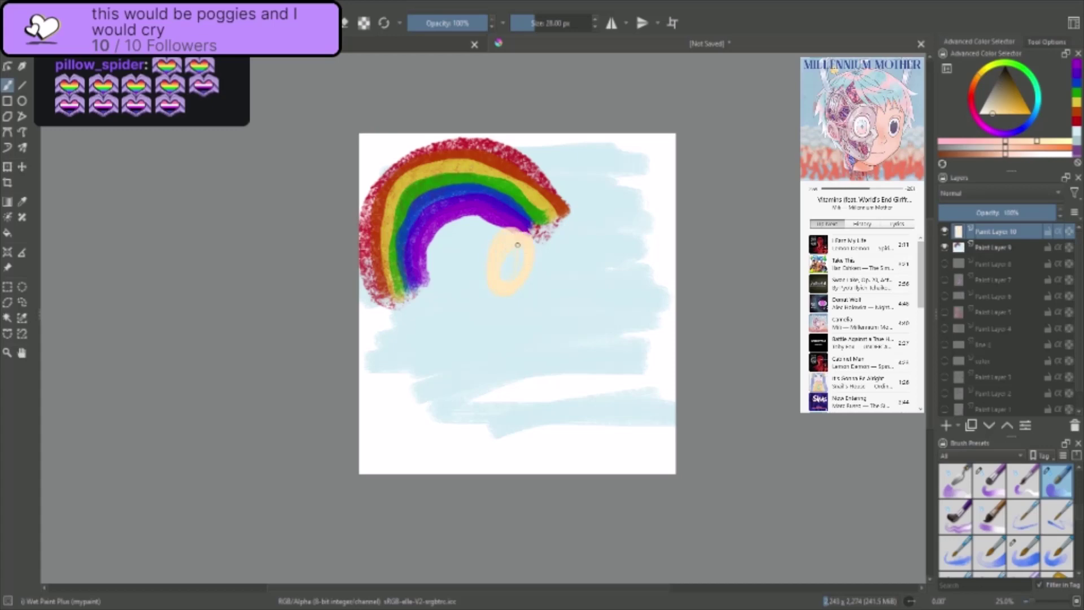
key(bracketright)
key(bracketright)
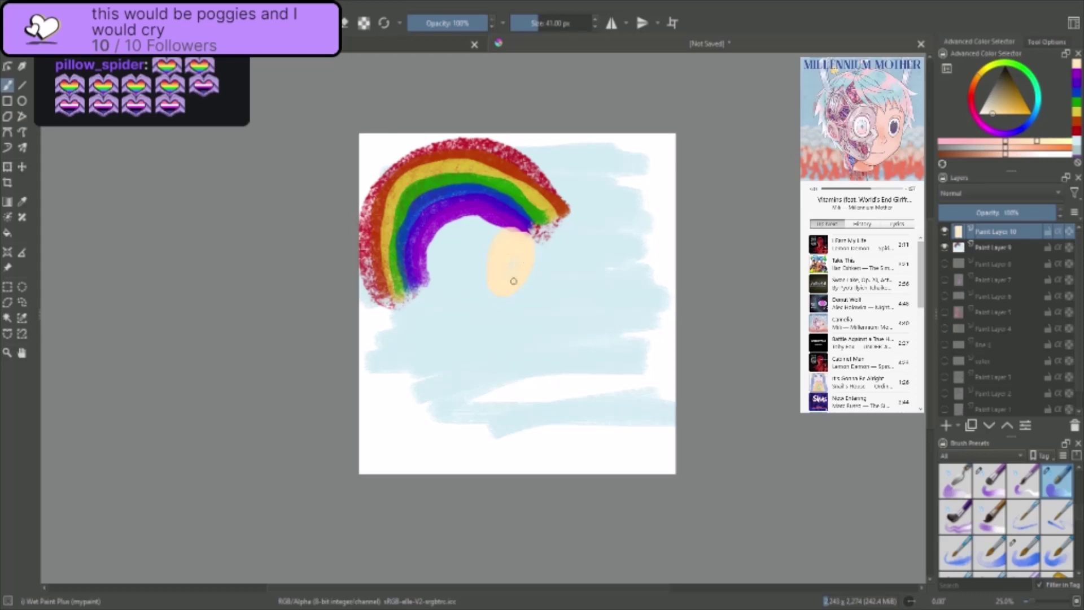
- Undo the peach strokes and add a fresh paint layer above the rainbow layer
key(ctrl+z)
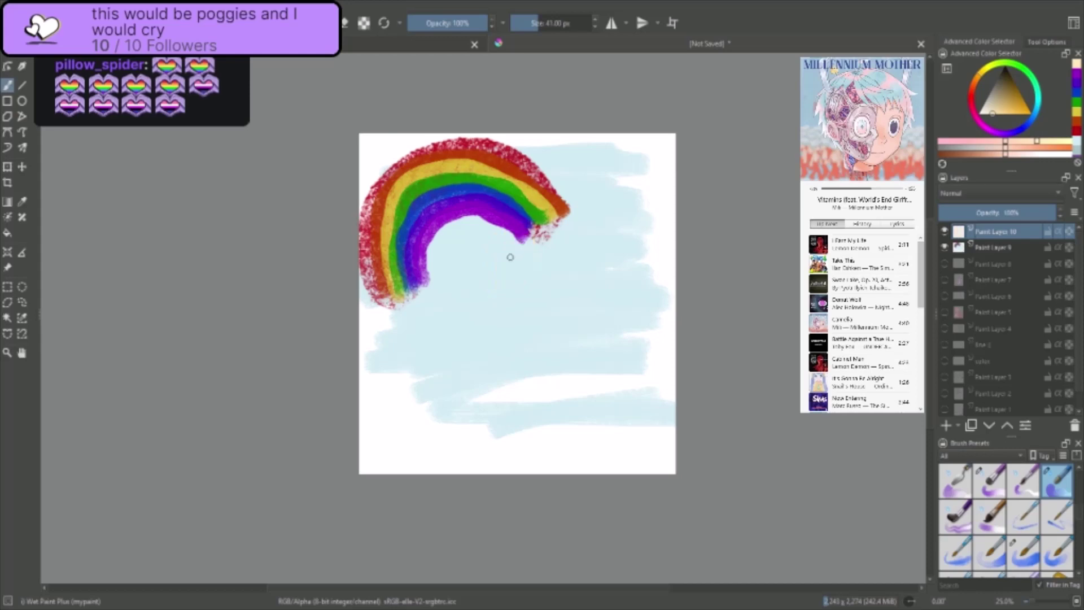
key(ctrl+z)
drag(506, 244, 507, 237)
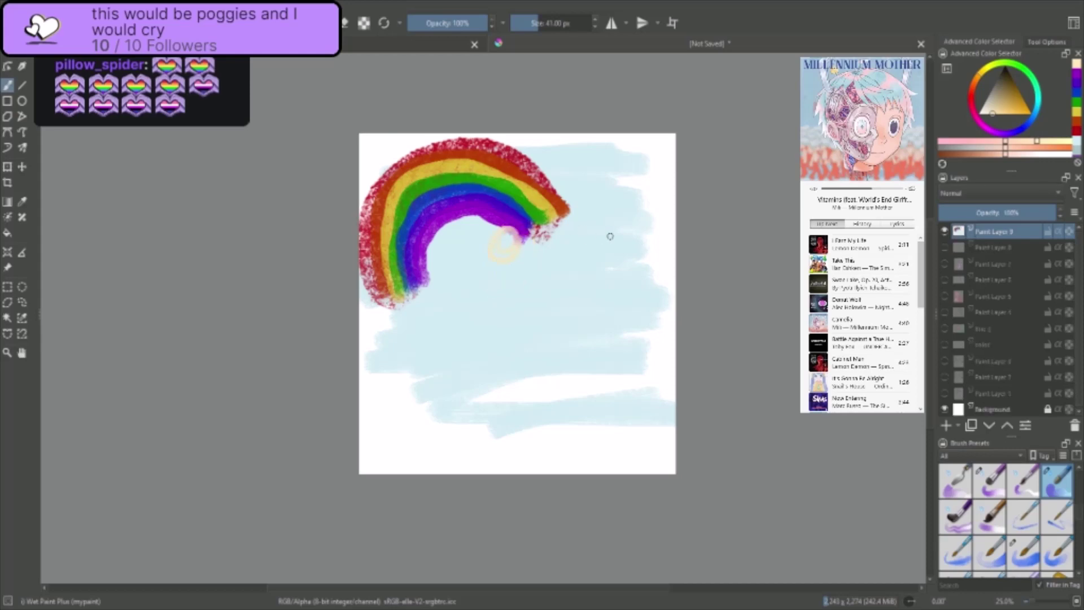
key(ctrl+z)
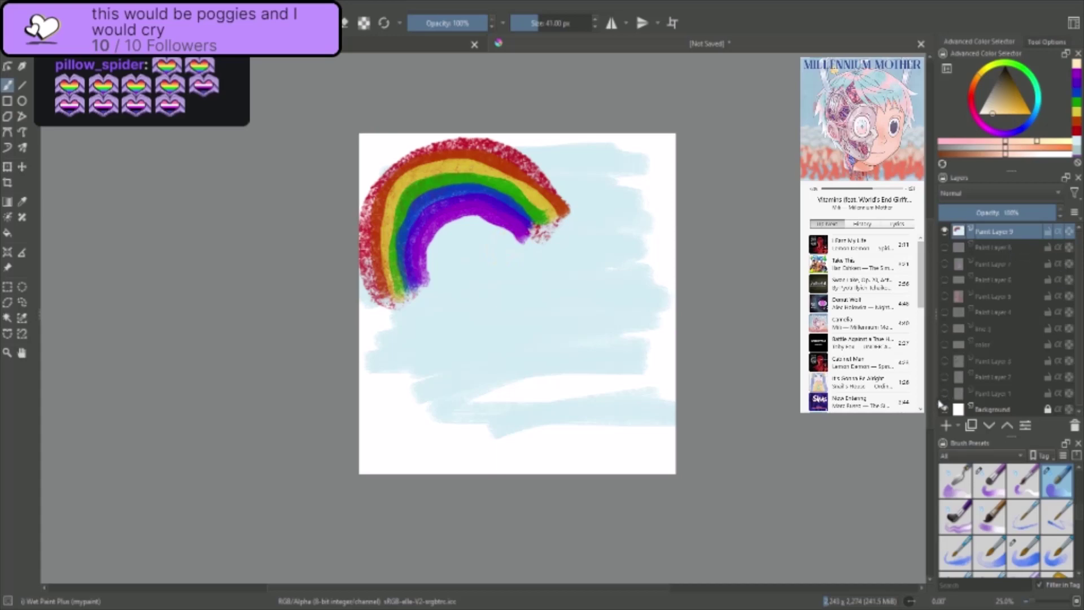
click(947, 426)
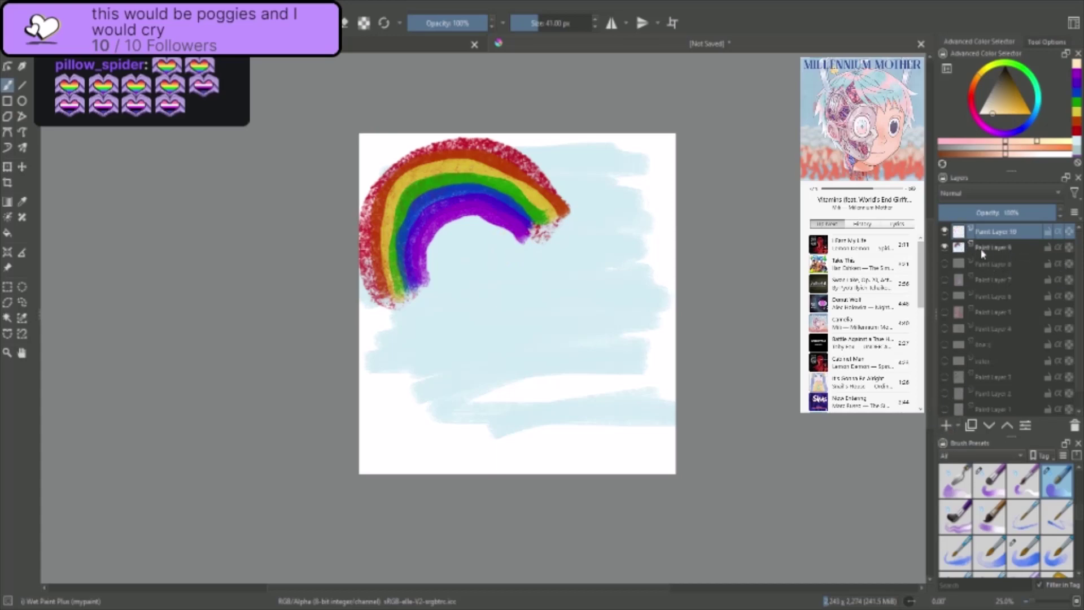
- Lower the rainbow layer's opacity so its colours fade, and make the empty layer above it active for painting
click(995, 245)
click(993, 213)
click(999, 234)
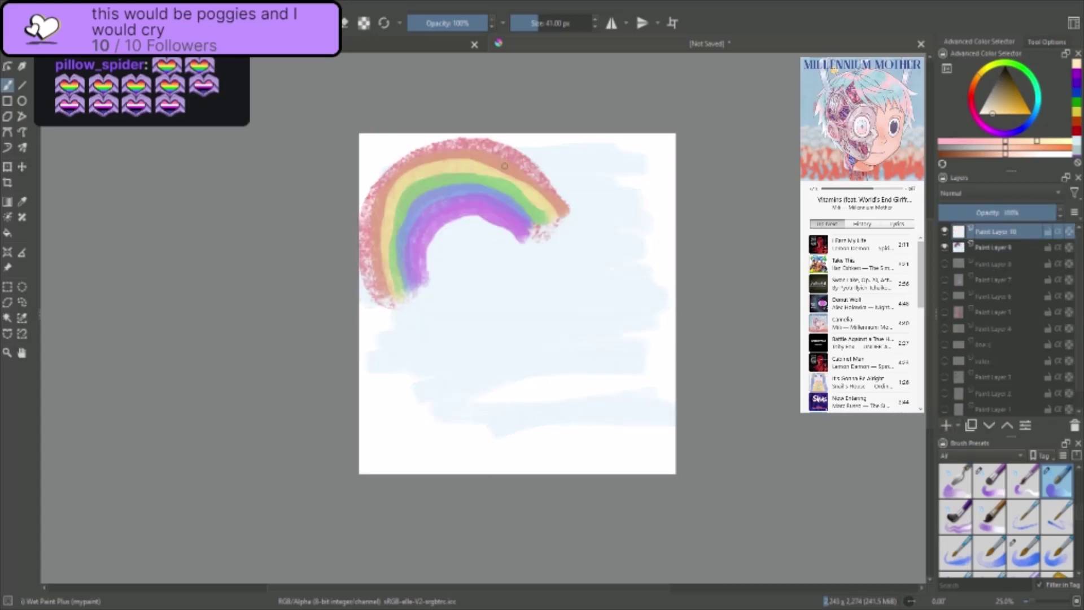
- Paint a peach oval head over the rainbow's right end with a triangular torso and bent arms below, undoing the extra neck and arm strokes
mouse_move(500, 200)
mouse_down()
mouse_move(491, 226)
mouse_move(522, 233)
mouse_move(513, 196)
mouse_move(503, 210)
mouse_move(523, 231)
mouse_move(508, 227)
mouse_move(508, 237)
mouse_up()
drag(474, 283, 549, 299)
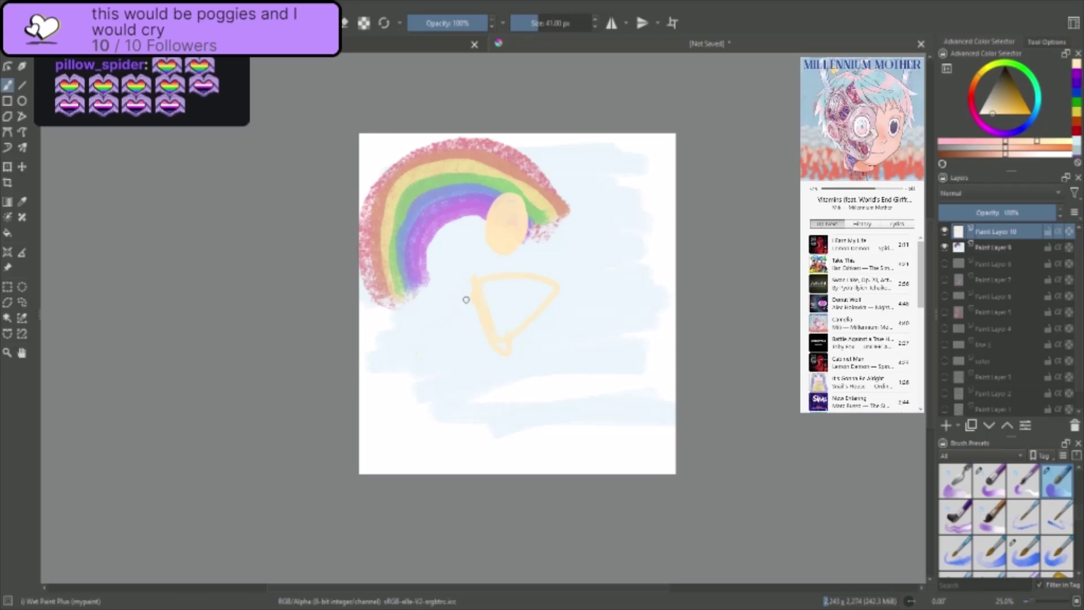
mouse_move(474, 281)
mouse_down()
mouse_move(479, 356)
mouse_move(585, 332)
mouse_move(458, 388)
mouse_move(478, 367)
mouse_move(537, 368)
mouse_up()
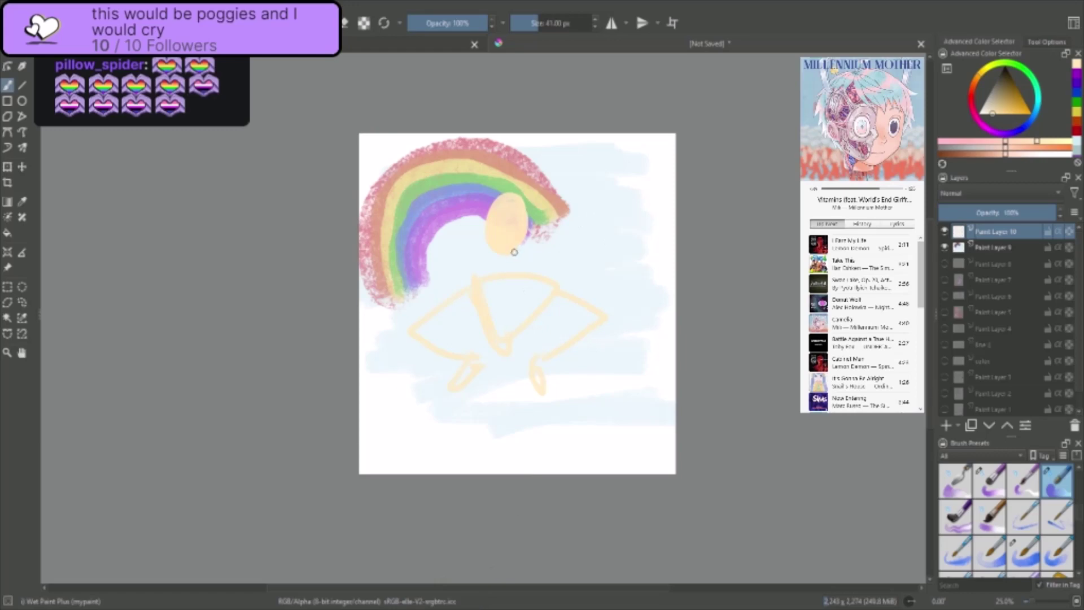
mouse_move(514, 252)
mouse_down()
mouse_move(491, 250)
mouse_move(519, 263)
mouse_move(515, 238)
mouse_move(494, 248)
mouse_move(511, 280)
mouse_move(494, 288)
mouse_move(515, 271)
mouse_up()
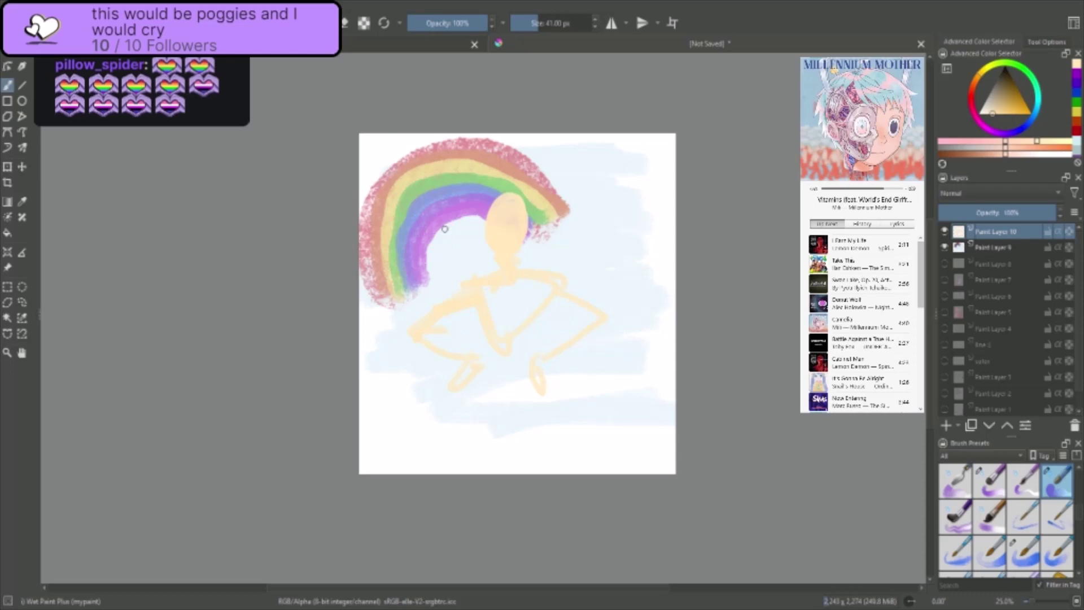
key(ctrl+z)
key(ctrl+z)
key(ctrl+z)
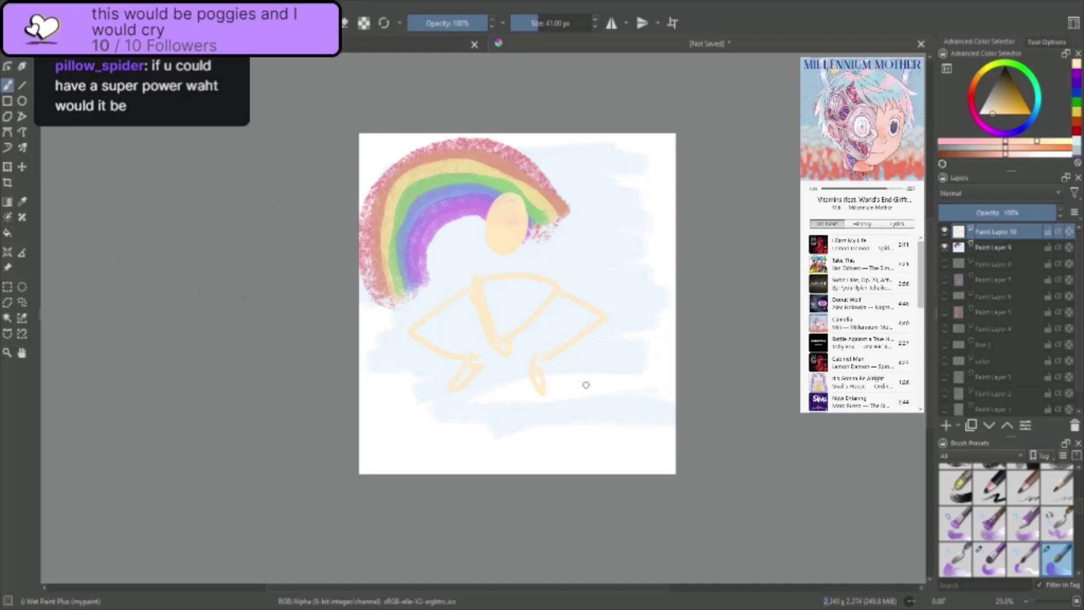
- Erase both bent arms down to short shoulder stubs with the Eraser Circle preset, and return to the Wet Paint Plus brush
right_click(621, 316)
click(706, 142)
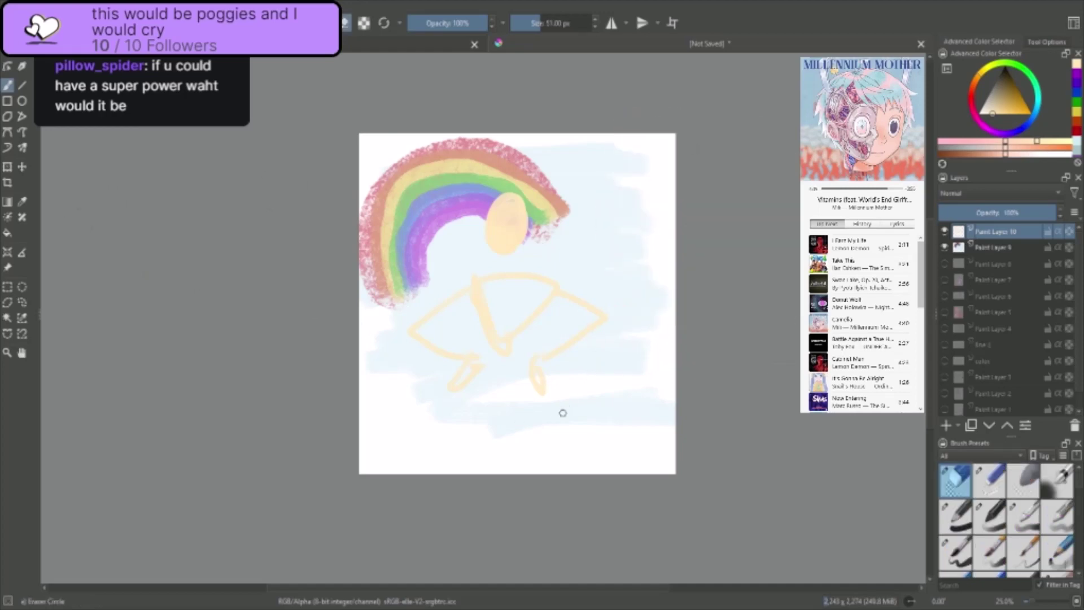
drag(526, 389, 593, 307)
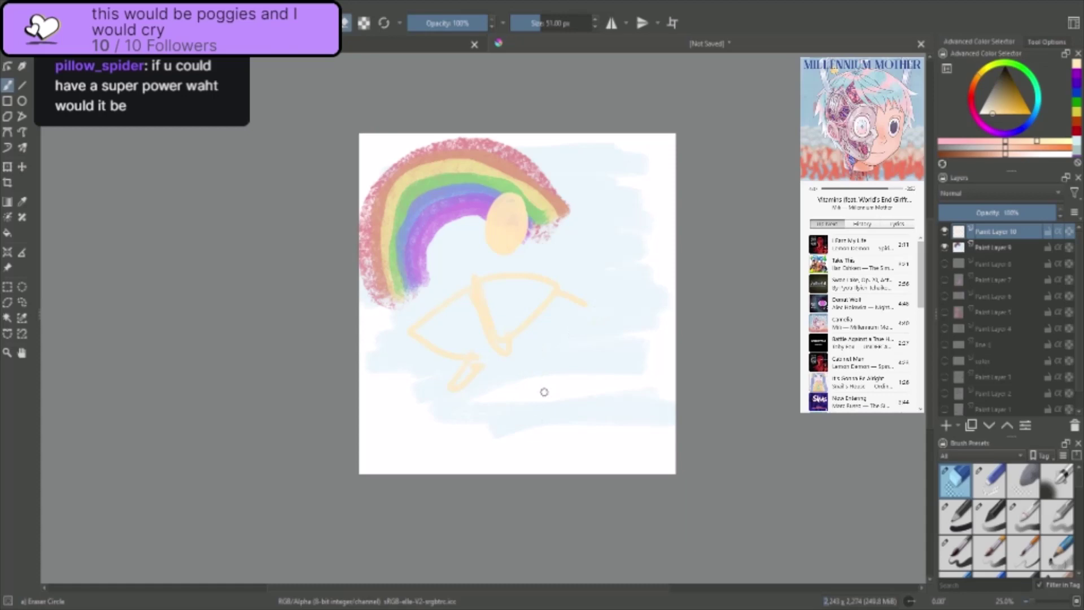
mouse_move(484, 400)
mouse_down()
mouse_move(473, 366)
mouse_move(441, 393)
mouse_move(485, 384)
mouse_move(472, 347)
mouse_move(411, 333)
mouse_move(396, 346)
mouse_move(503, 378)
mouse_move(463, 382)
mouse_move(410, 343)
mouse_up()
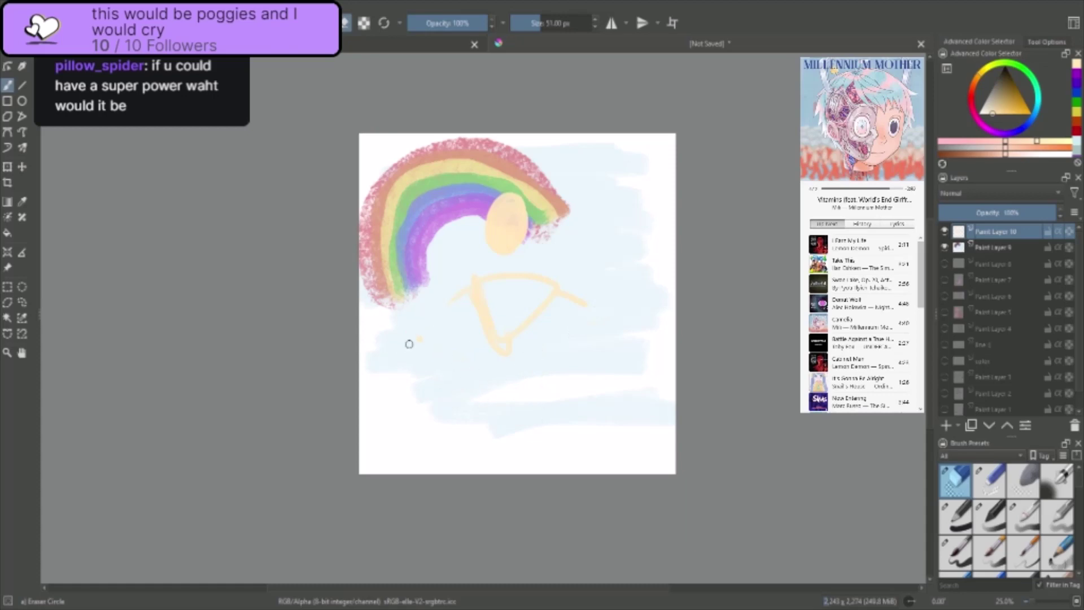
key(slash)
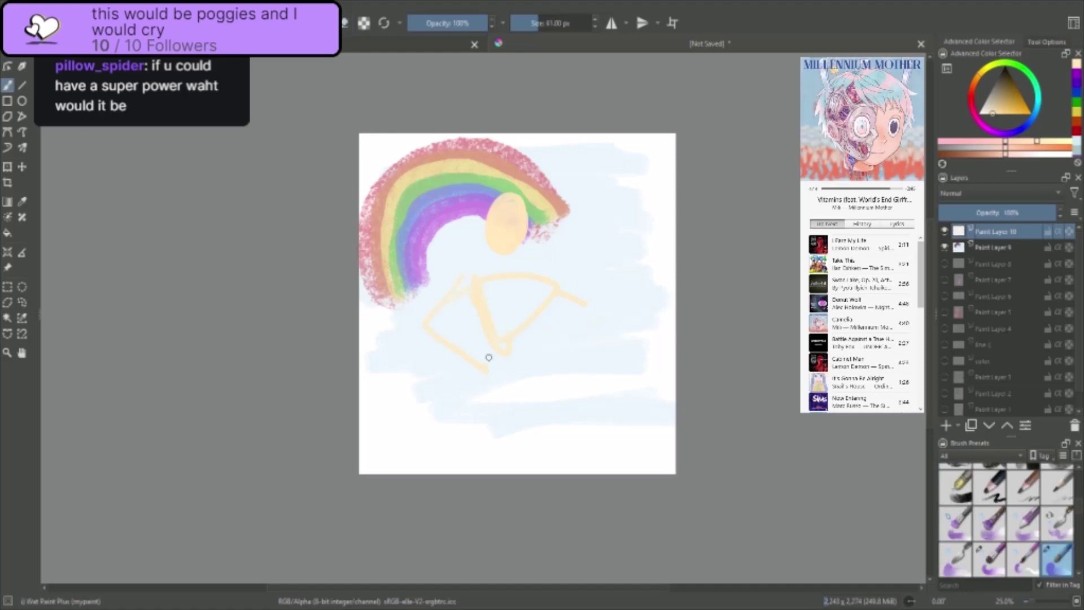
- Try several peach strokes for bent arms coming down from both shoulders, undoing each attempt
mouse_move(463, 303)
mouse_down()
mouse_move(428, 345)
mouse_move(472, 375)
mouse_up()
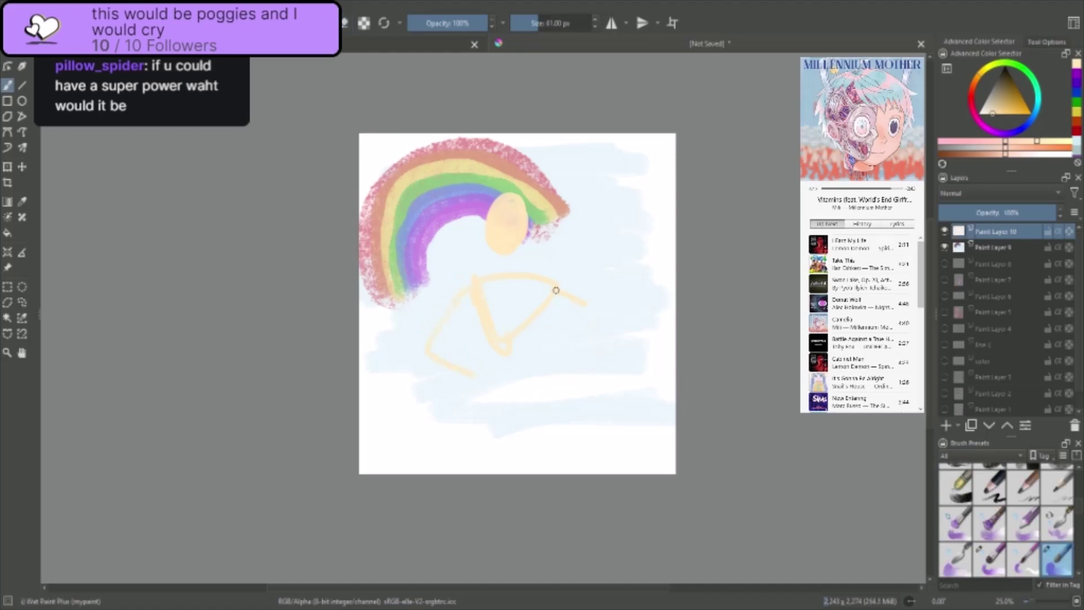
mouse_move(556, 290)
mouse_down()
mouse_move(584, 340)
mouse_move(553, 384)
mouse_up()
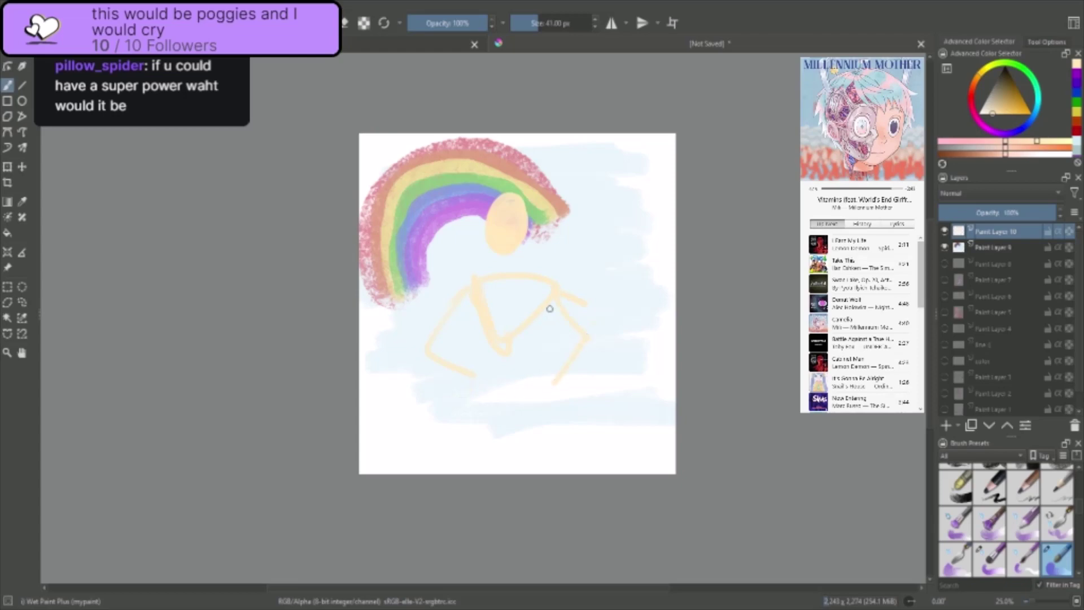
key(ctrl+z)
mouse_move(557, 288)
mouse_down()
mouse_move(593, 316)
mouse_move(532, 388)
mouse_up()
key(ctrl+z)
key(ctrl+z)
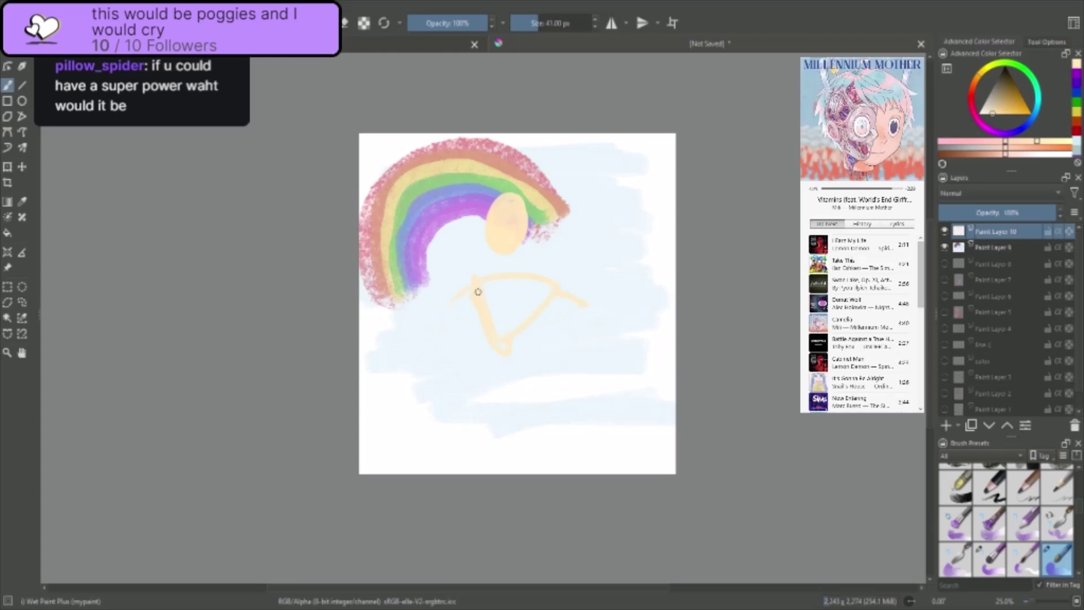
mouse_move(468, 291)
mouse_down()
mouse_move(415, 308)
mouse_move(489, 378)
mouse_up()
mouse_move(478, 281)
mouse_down()
mouse_move(562, 309)
mouse_move(534, 363)
mouse_move(540, 353)
mouse_up()
key(ctrl+z)
key(ctrl+z)
drag(461, 286, 497, 358)
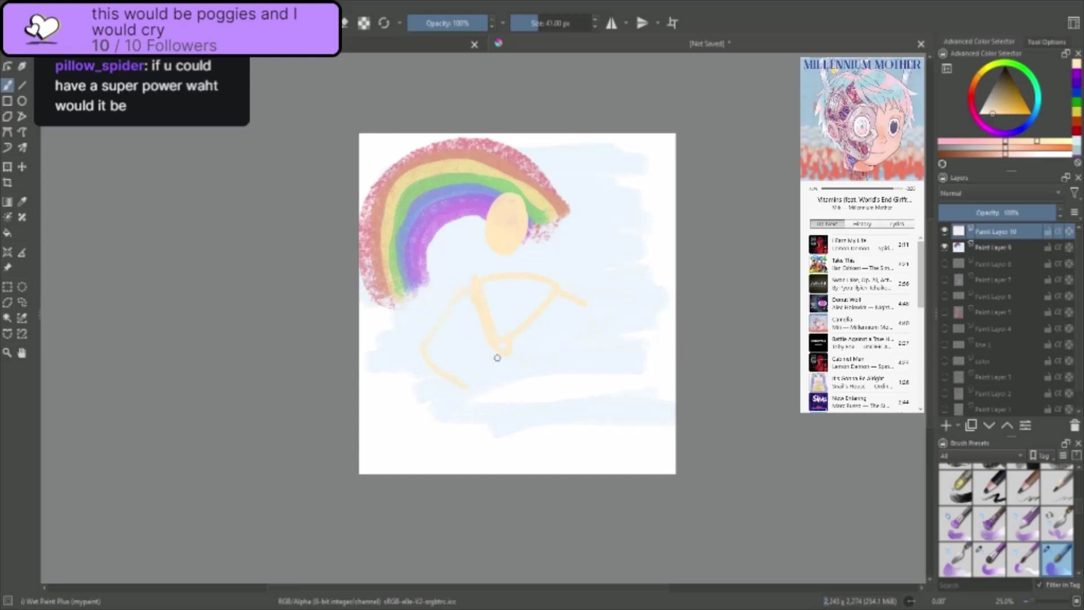
key(ctrl+z)
- Paint two bent arms with elbows out and the sides of the torso in peach, undoing the last lower-body strokes
mouse_move(472, 288)
mouse_down()
mouse_move(419, 357)
mouse_move(458, 381)
mouse_up()
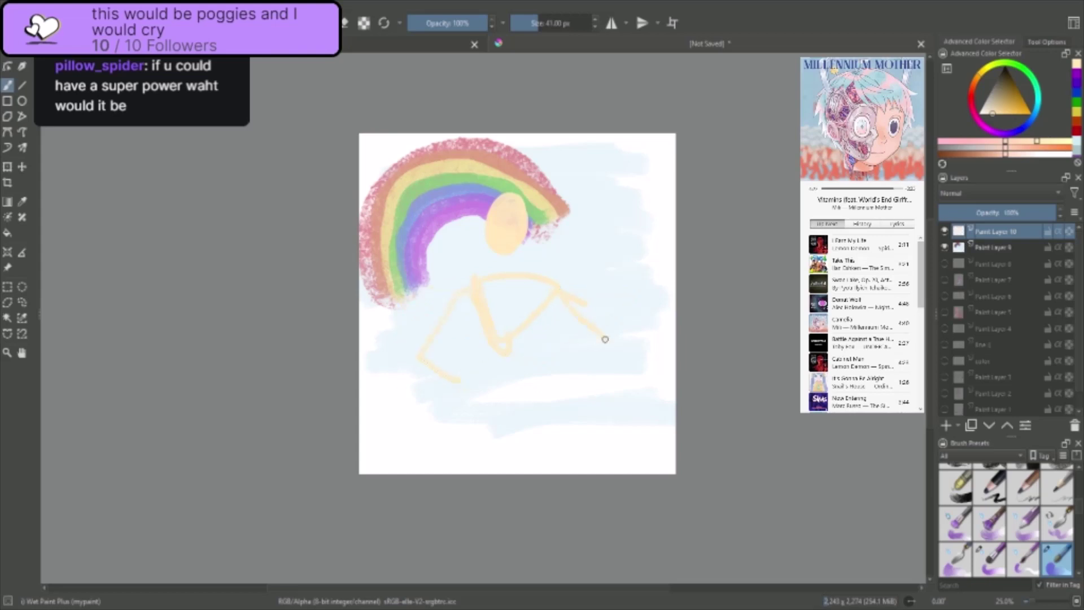
mouse_move(557, 295)
mouse_down()
mouse_move(579, 321)
mouse_move(562, 384)
mouse_up()
mouse_move(456, 302)
mouse_down()
mouse_move(463, 344)
mouse_move(469, 305)
mouse_move(482, 376)
mouse_move(466, 384)
mouse_up()
mouse_move(531, 330)
mouse_down()
mouse_move(538, 309)
mouse_move(562, 388)
mouse_move(536, 431)
mouse_up()
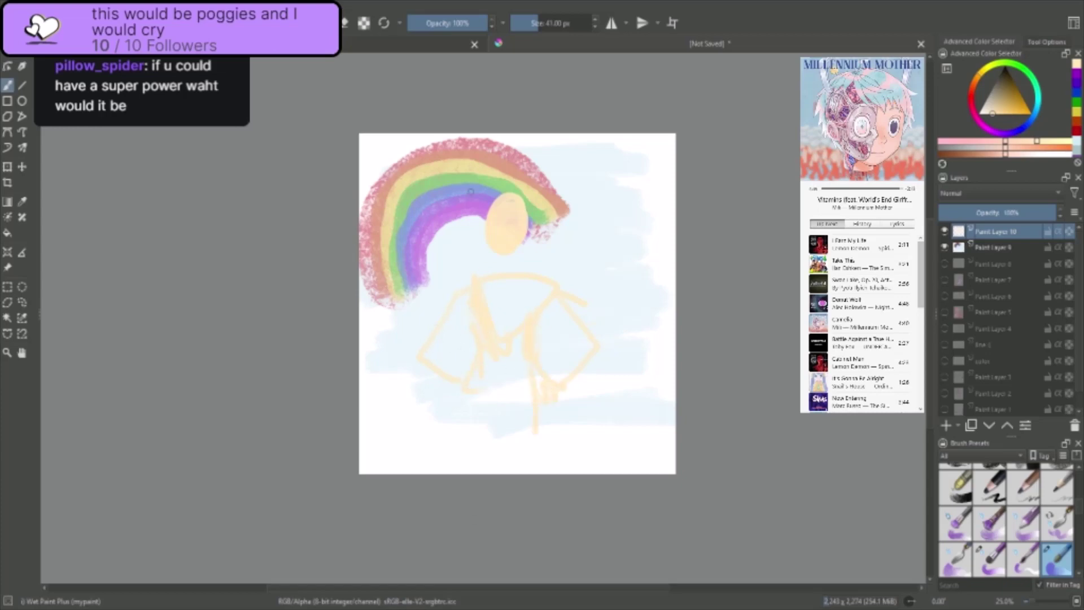
key(ctrl+z)
key(ctrl+z)
- Add the figure's neck, thicken both arms and fill the chest and torso with peach strokes
drag(509, 281, 504, 277)
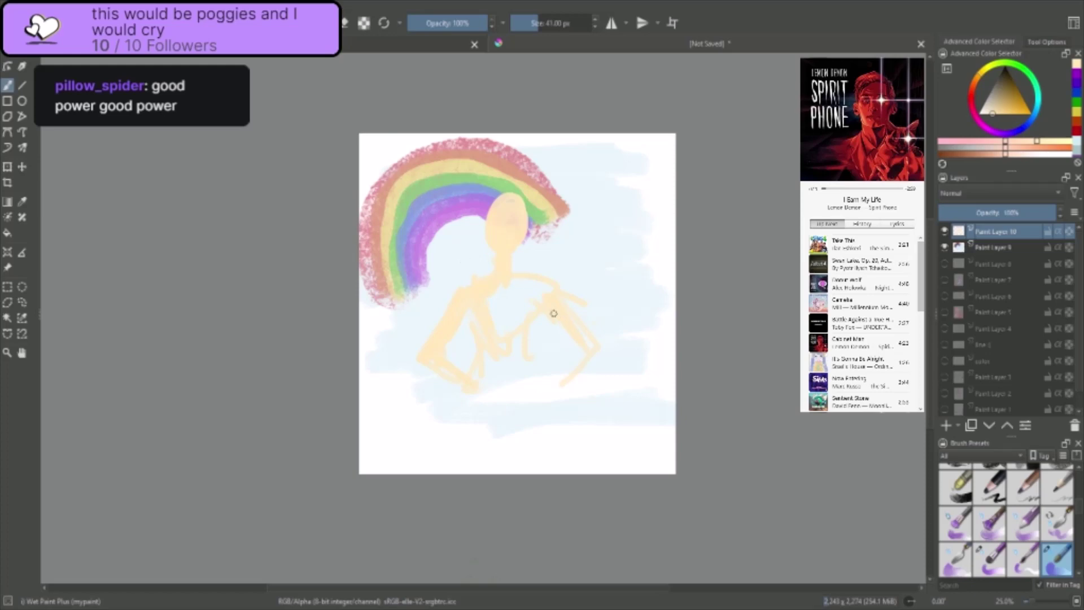
mouse_move(560, 313)
mouse_down()
mouse_move(531, 320)
mouse_move(570, 317)
mouse_move(598, 346)
mouse_move(554, 387)
mouse_up()
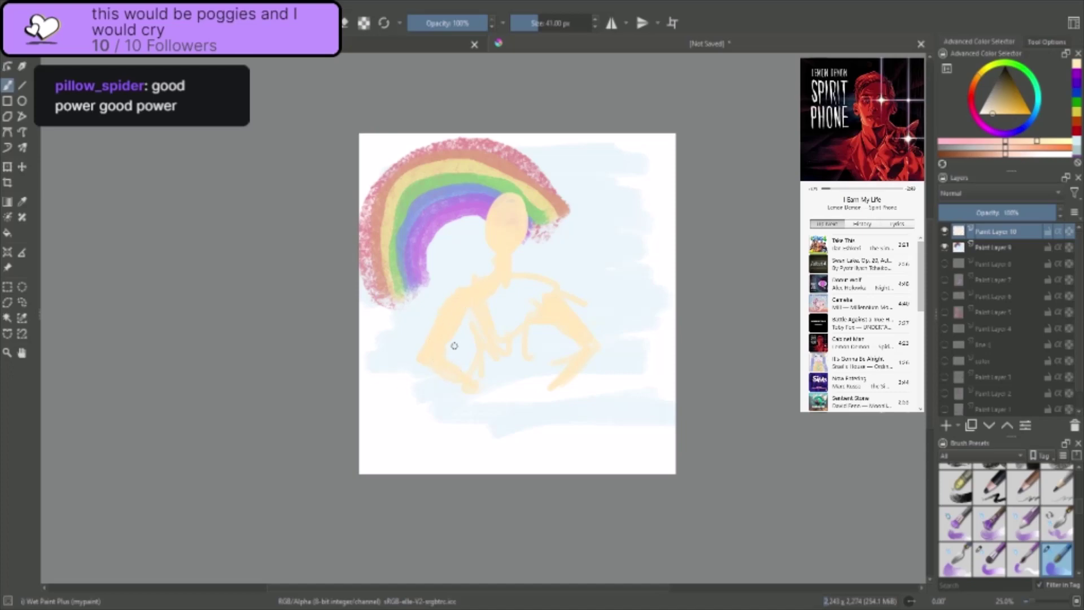
mouse_move(529, 325)
mouse_down()
mouse_move(531, 348)
mouse_move(537, 326)
mouse_move(528, 348)
mouse_move(526, 330)
mouse_move(531, 370)
mouse_up()
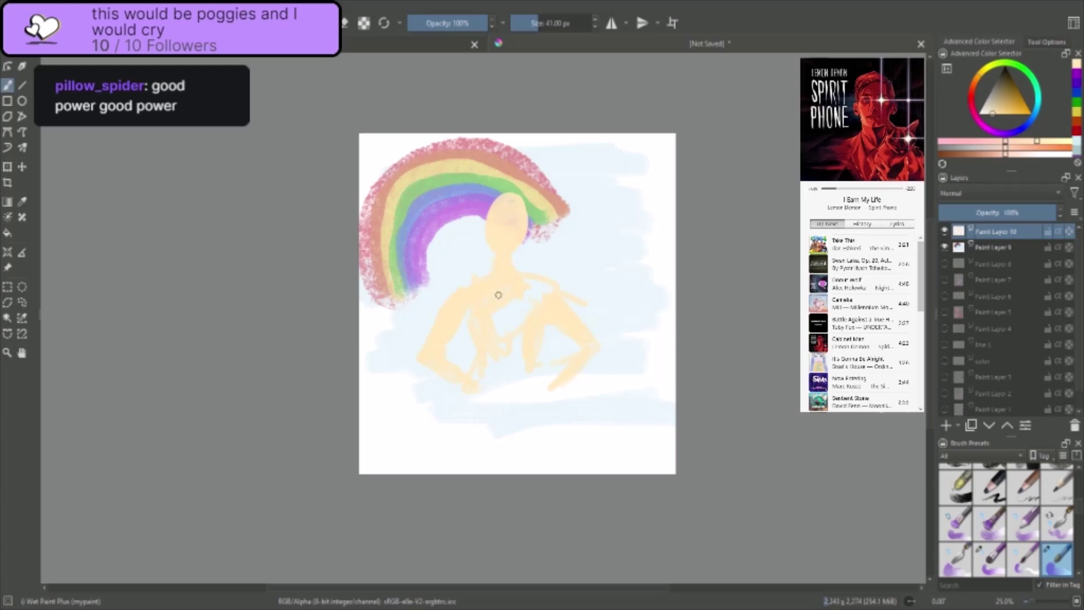
drag(498, 381, 506, 401)
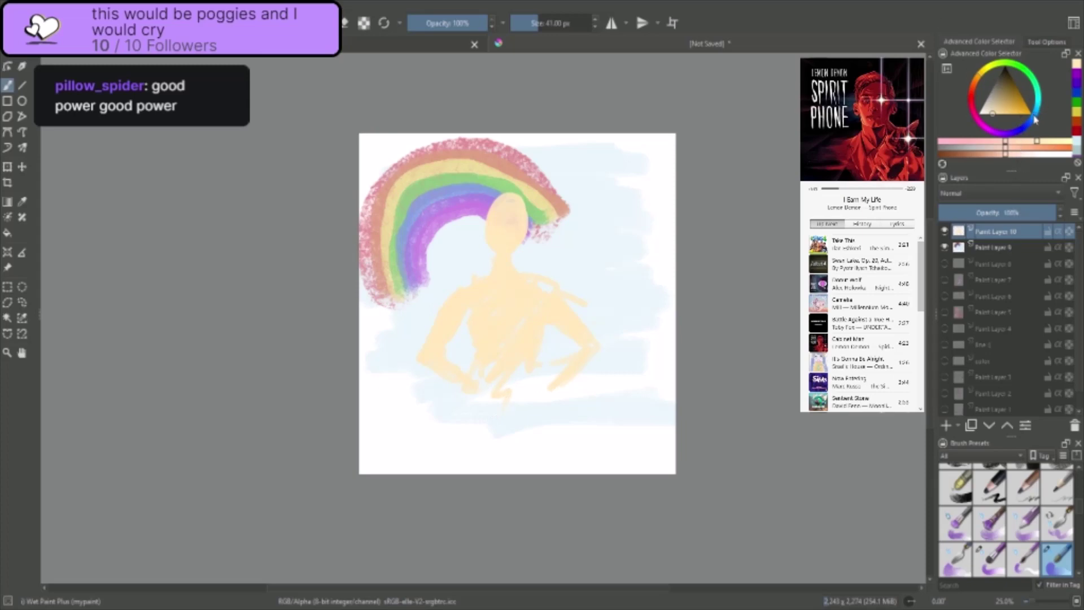
- Set the colour to medium blue and paint jeans below the torso, with a waistband and two legs reaching the canvas edge
drag(1037, 118, 1035, 120)
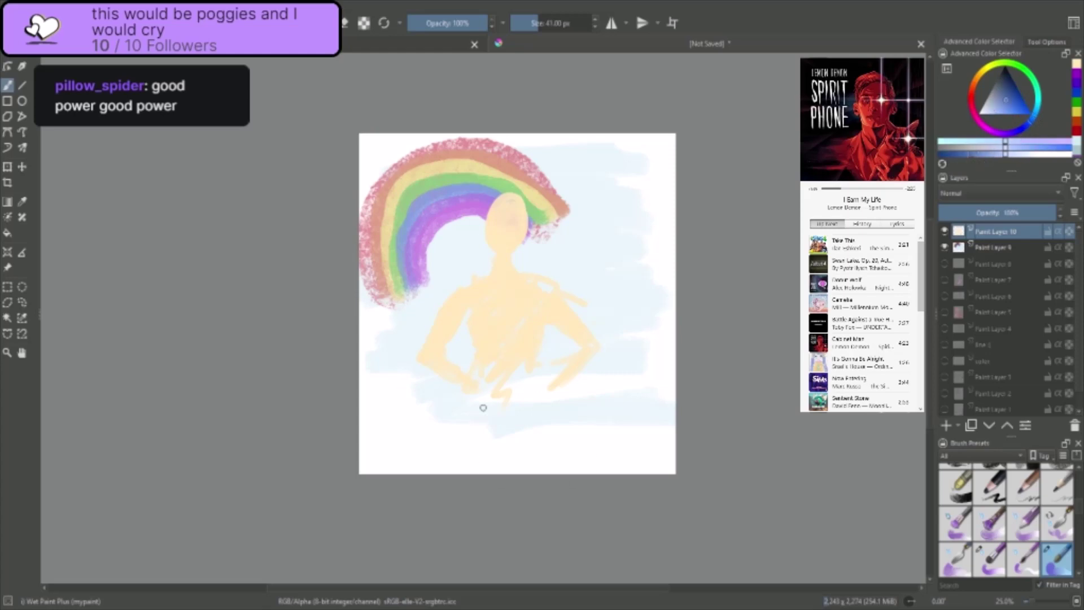
mouse_move(477, 405)
mouse_down()
mouse_move(526, 397)
mouse_move(473, 414)
mouse_move(463, 475)
mouse_up()
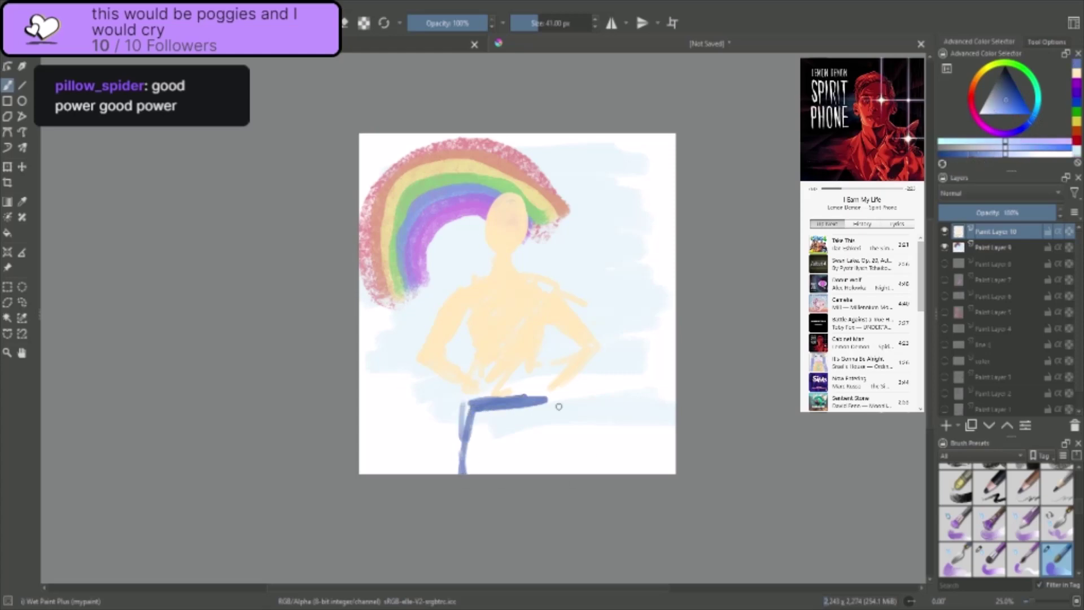
drag(549, 401, 579, 474)
key(ctrl+z)
drag(461, 408, 455, 474)
mouse_move(490, 425)
mouse_down()
mouse_move(519, 421)
mouse_move(547, 474)
mouse_move(532, 468)
mouse_up()
drag(516, 408, 538, 471)
mouse_move(489, 428)
mouse_down()
mouse_move(474, 473)
mouse_move(456, 463)
mouse_move(460, 436)
mouse_up()
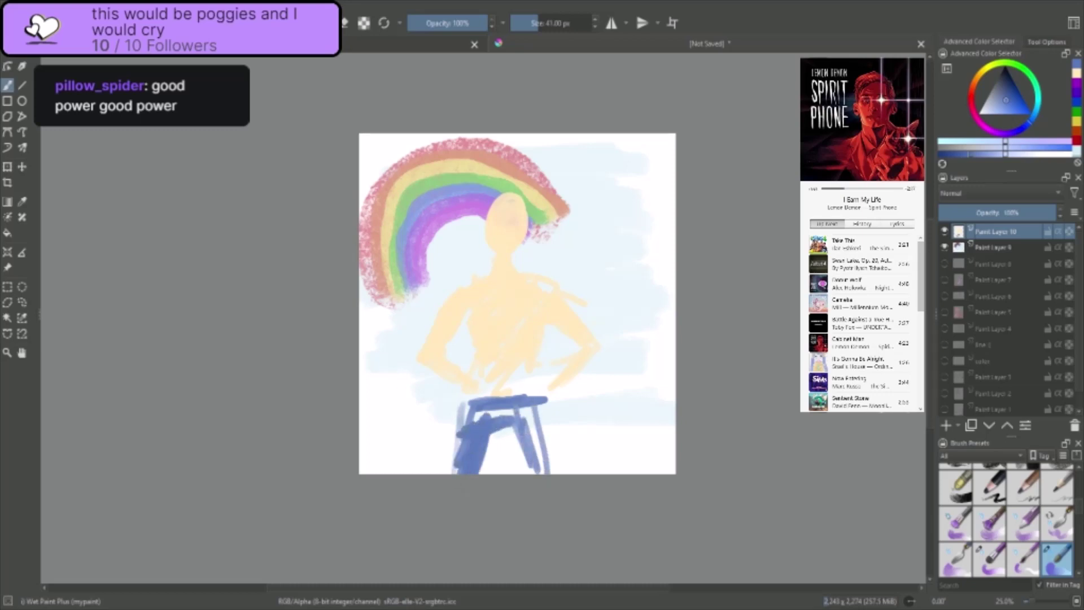
mouse_move(520, 408)
mouse_down()
mouse_move(462, 429)
mouse_move(548, 474)
mouse_up()
drag(538, 427, 548, 469)
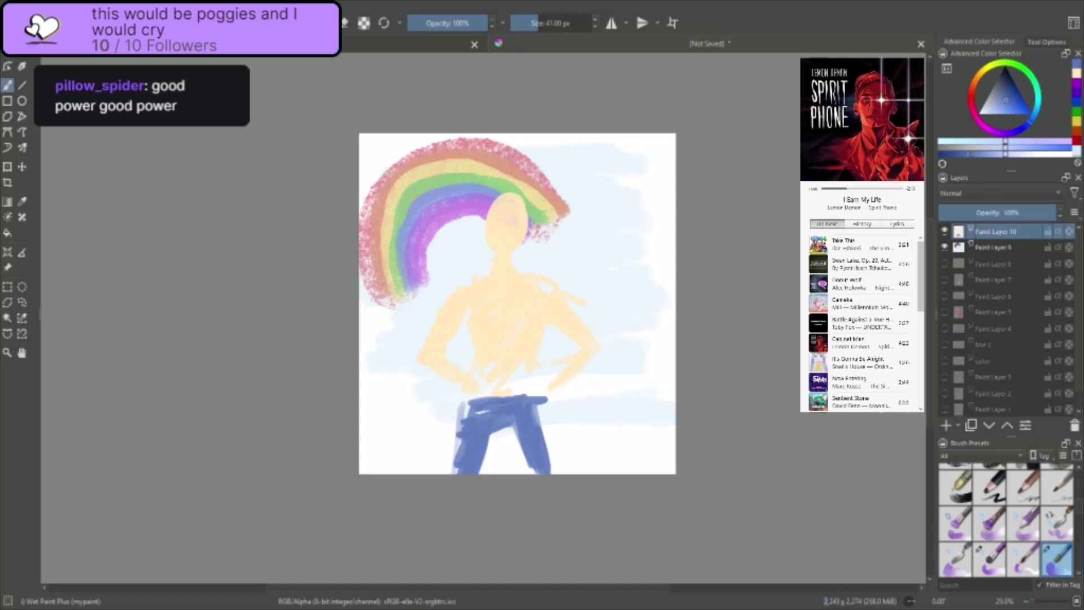
drag(459, 439, 458, 473)
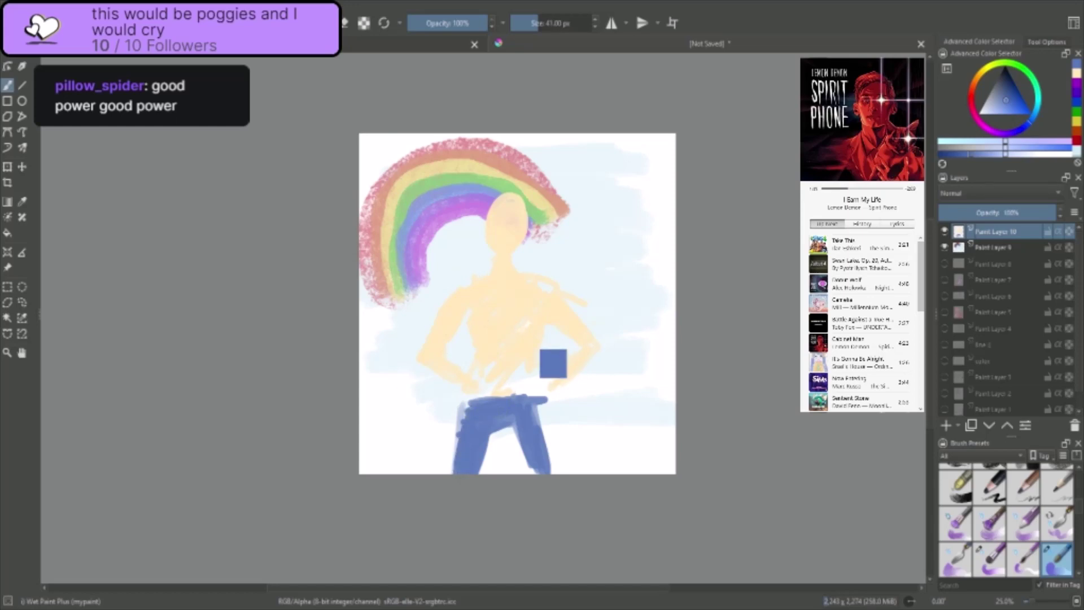
- Fill the waist and add hands on the hips in sampled peach, and touch up the jeans' waistline in sampled blue
ctrl+click(528, 373)
mouse_move(525, 389)
mouse_down()
mouse_move(481, 383)
mouse_move(520, 380)
mouse_up()
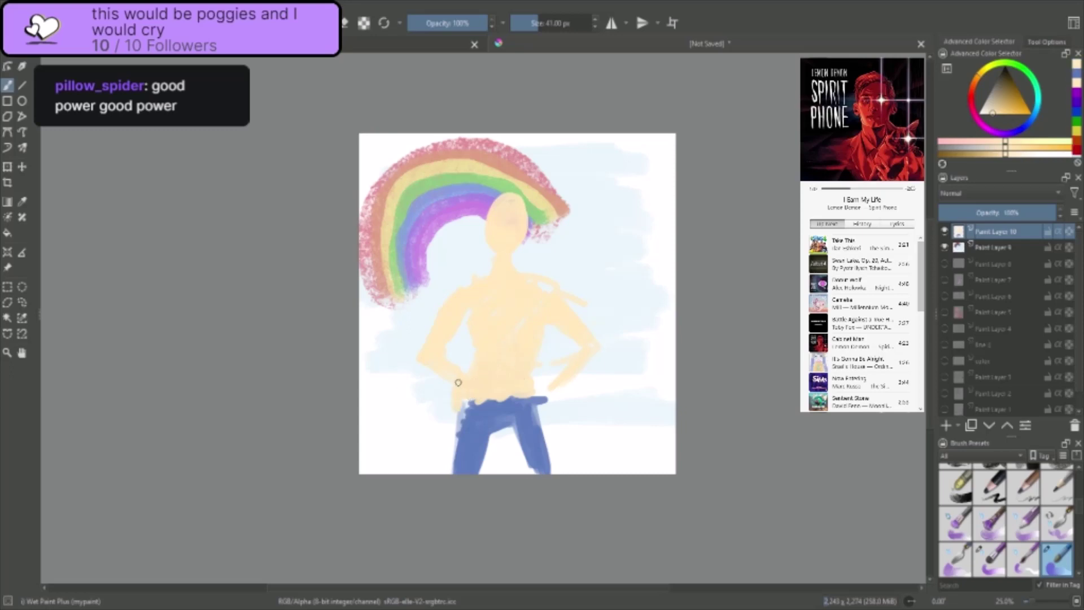
mouse_move(532, 379)
mouse_down()
mouse_move(549, 389)
mouse_move(549, 375)
mouse_up()
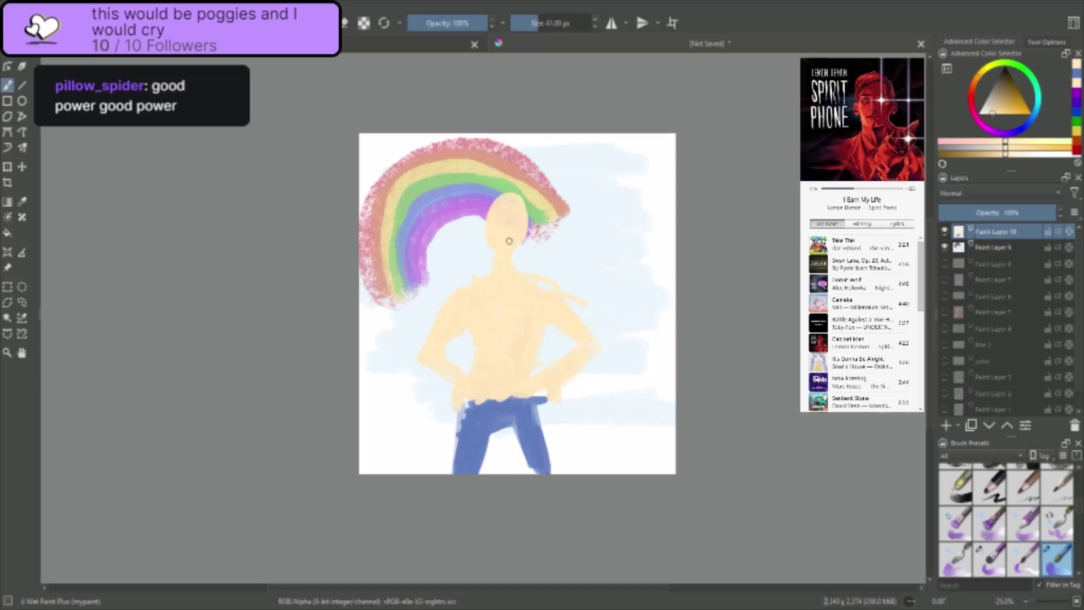
ctrl+click(511, 419)
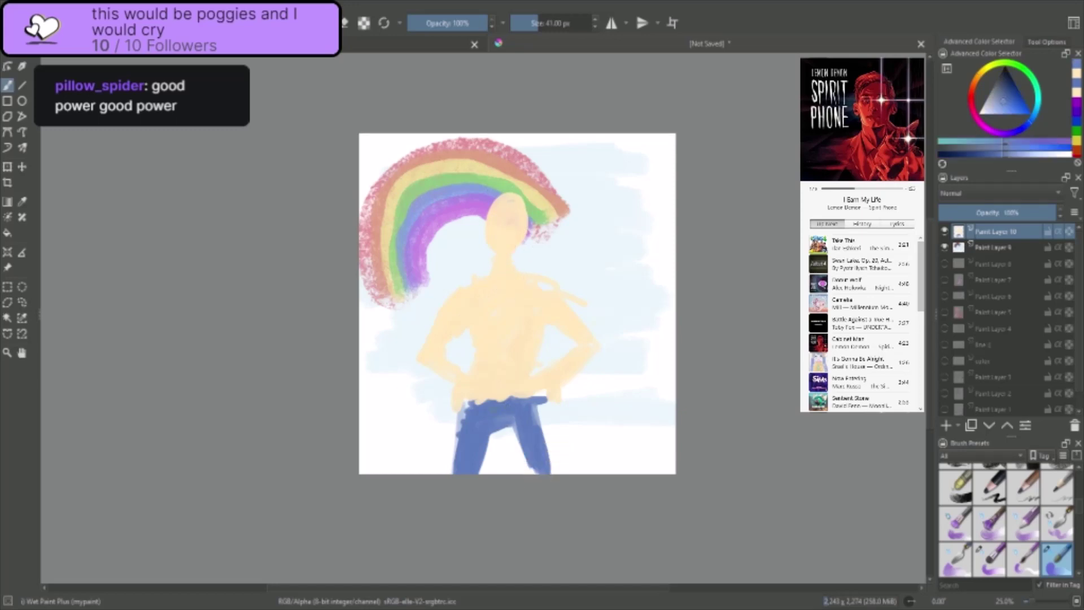
drag(491, 398, 514, 390)
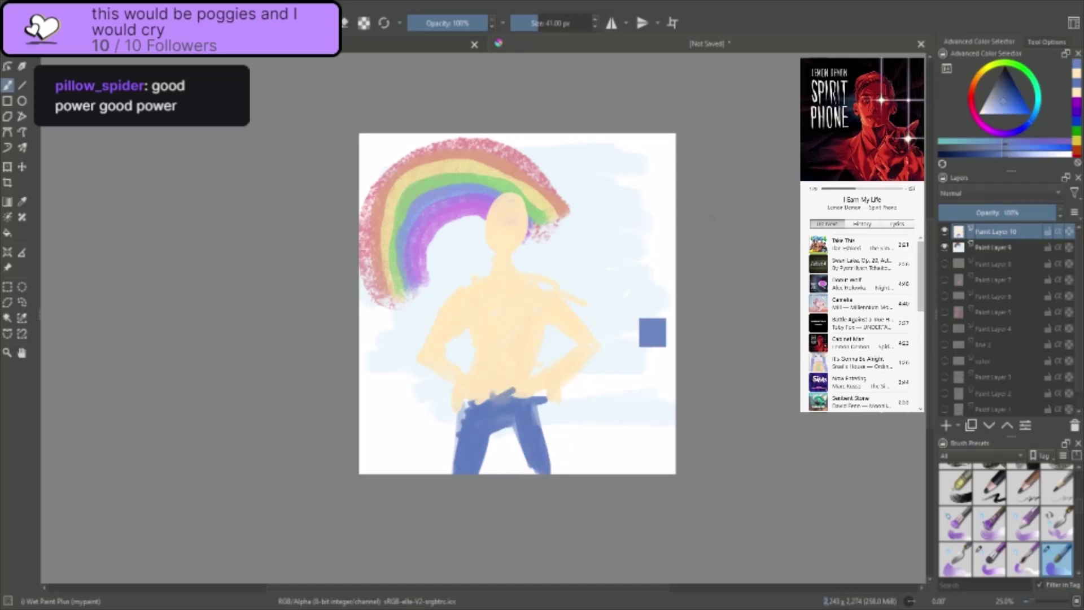
- Choose a medium brown and paint wavy hair across the top of the head, undoing the first test strokes
ctrl+click(523, 327)
mouse_move(1011, 97)
mouse_down()
mouse_move(1015, 84)
mouse_move(1004, 84)
mouse_up()
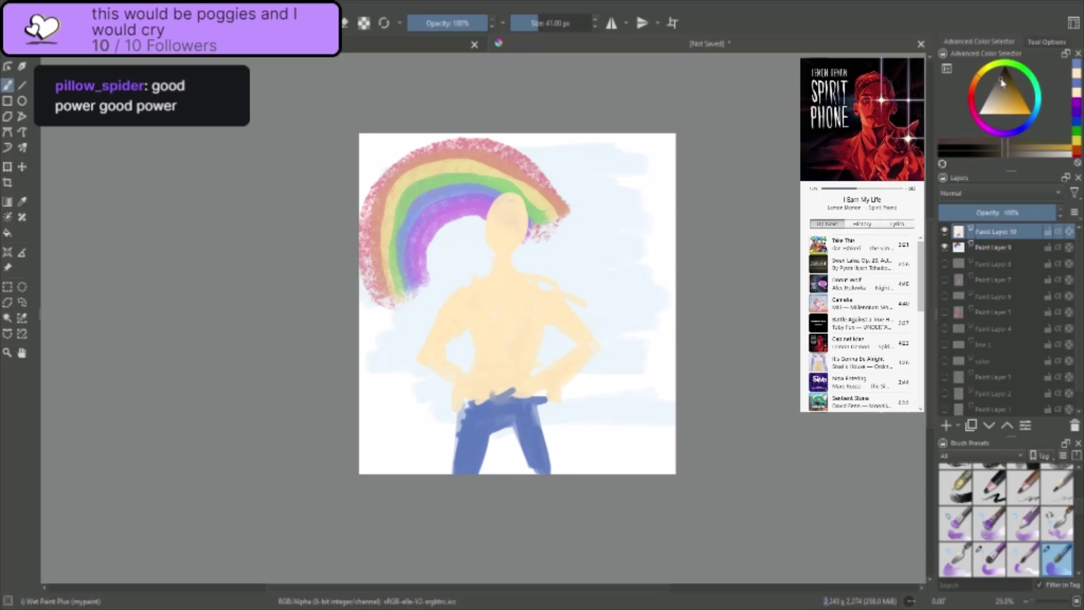
drag(478, 207, 522, 189)
key(ctrl+z)
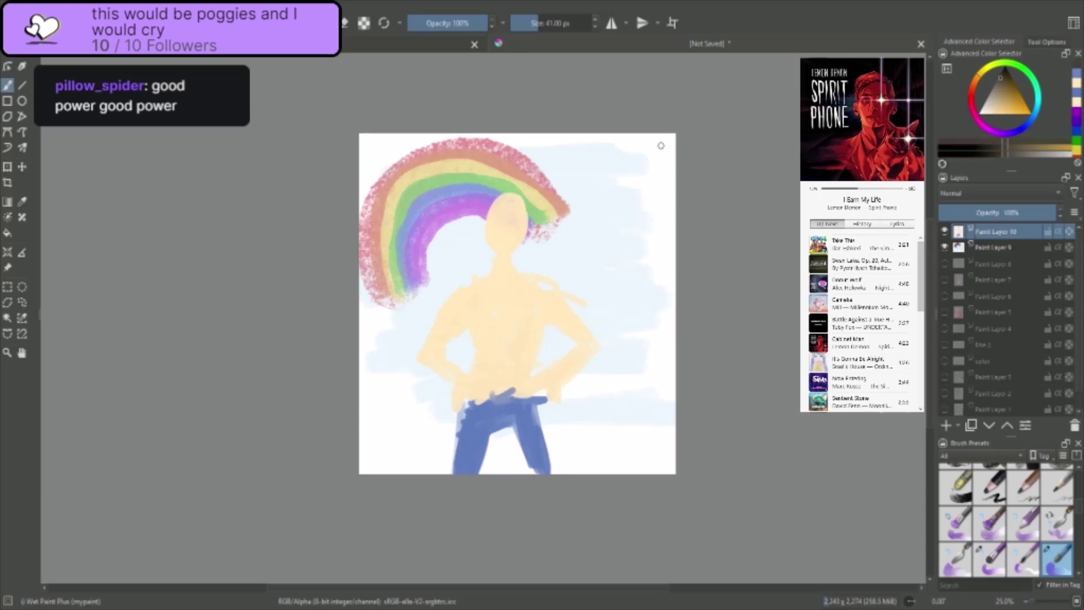
click(1037, 149)
mouse_move(494, 188)
mouse_down()
mouse_move(517, 182)
mouse_move(521, 198)
mouse_move(533, 199)
mouse_move(470, 212)
mouse_move(540, 199)
mouse_move(494, 205)
mouse_move(523, 181)
mouse_up()
key(ctrl+z)
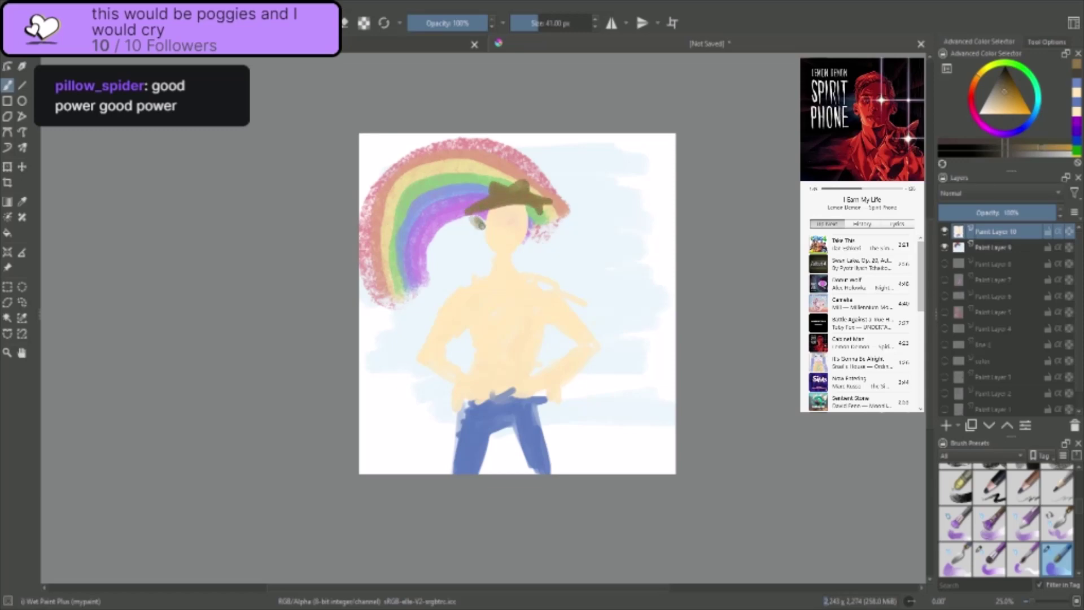
mouse_move(473, 215)
mouse_down()
mouse_move(541, 198)
mouse_move(503, 187)
mouse_move(528, 182)
mouse_move(512, 221)
mouse_move(482, 220)
mouse_move(526, 221)
mouse_up()
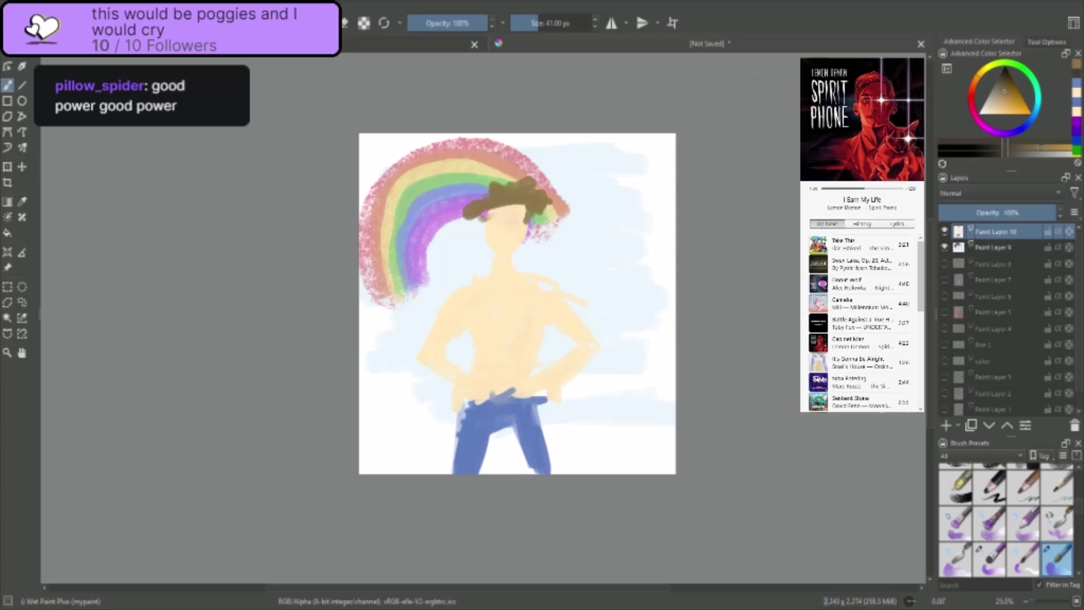
- Thicken the hair around both sides of the head with a darker brown and browns sampled from the painting
click(1024, 154)
drag(477, 213, 533, 224)
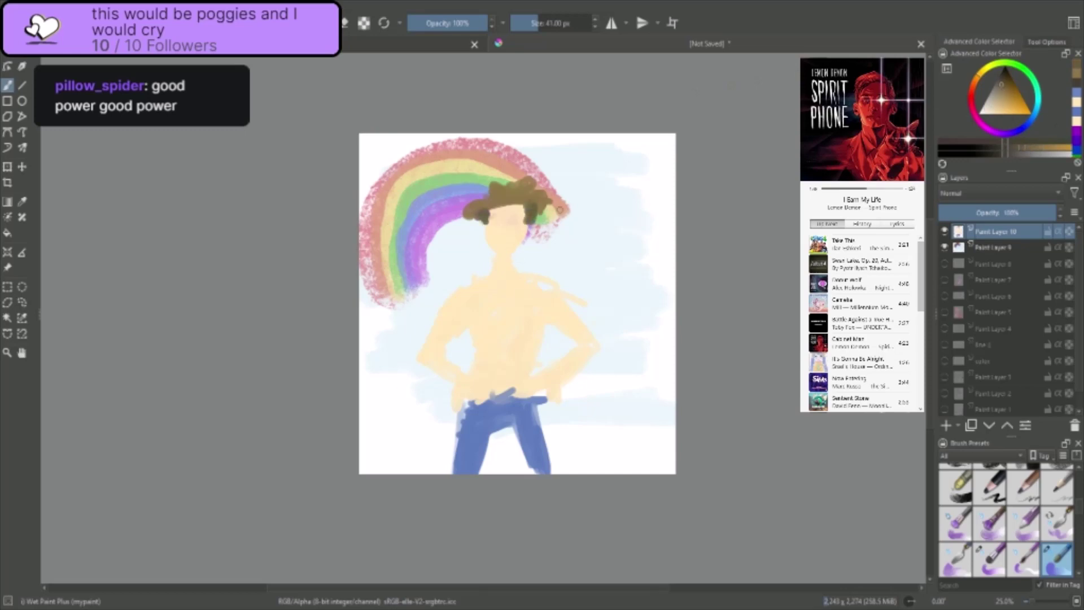
ctrl+click(482, 209)
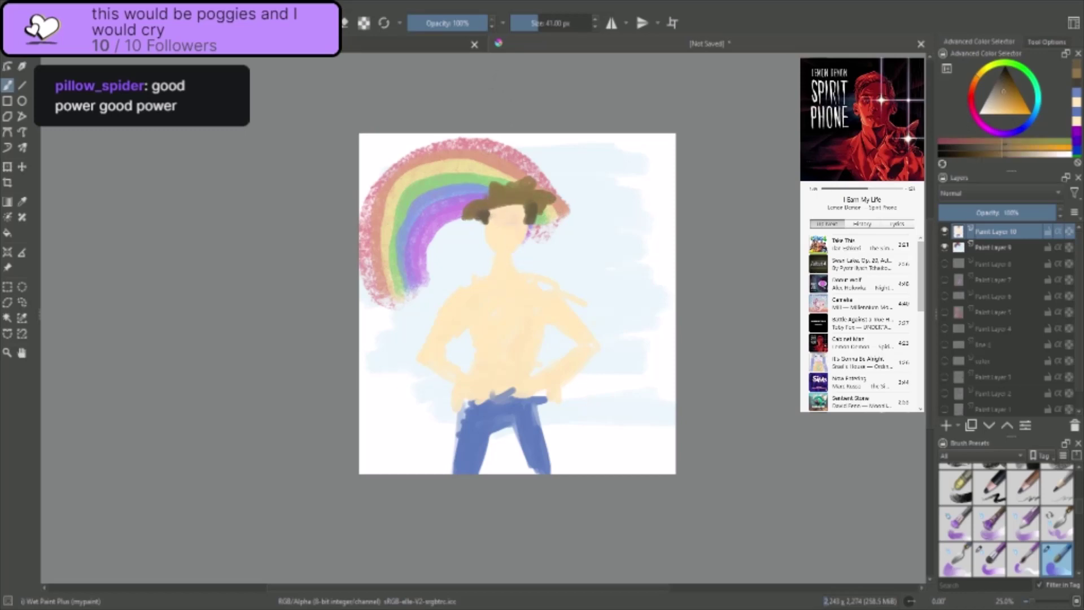
ctrl+click(536, 219)
mouse_move(540, 211)
mouse_down()
mouse_move(543, 220)
mouse_move(481, 217)
mouse_move(554, 219)
mouse_up()
key(ctrl+z)
mouse_move(485, 225)
mouse_down()
mouse_move(466, 222)
mouse_move(524, 204)
mouse_up()
ctrl+click(502, 208)
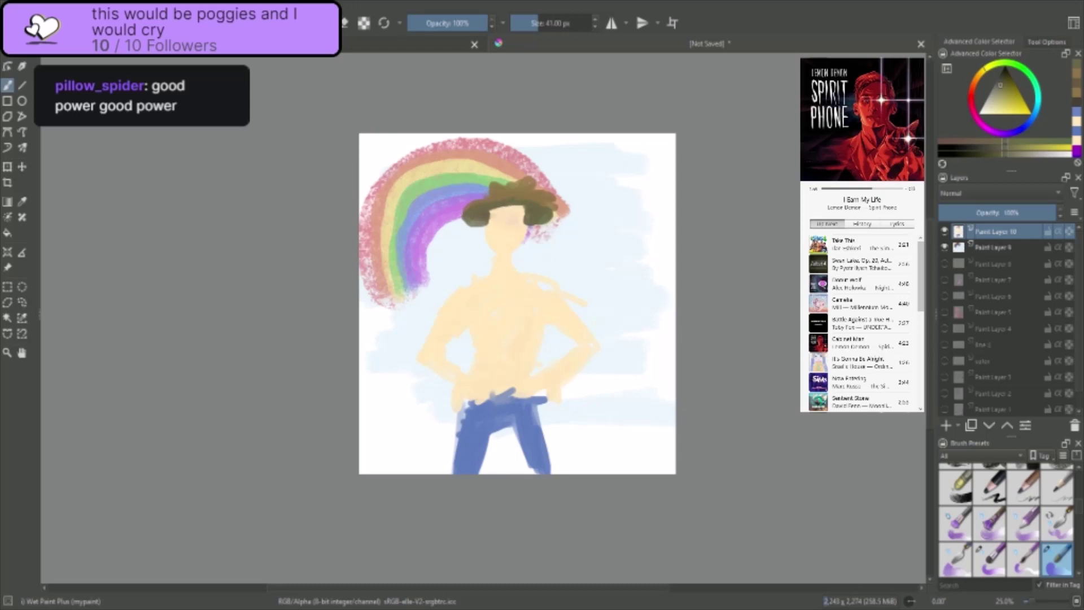
- Touch up the forehead under the hair and the jeans' waistline with colours sampled from the painting
ctrl+click(503, 218)
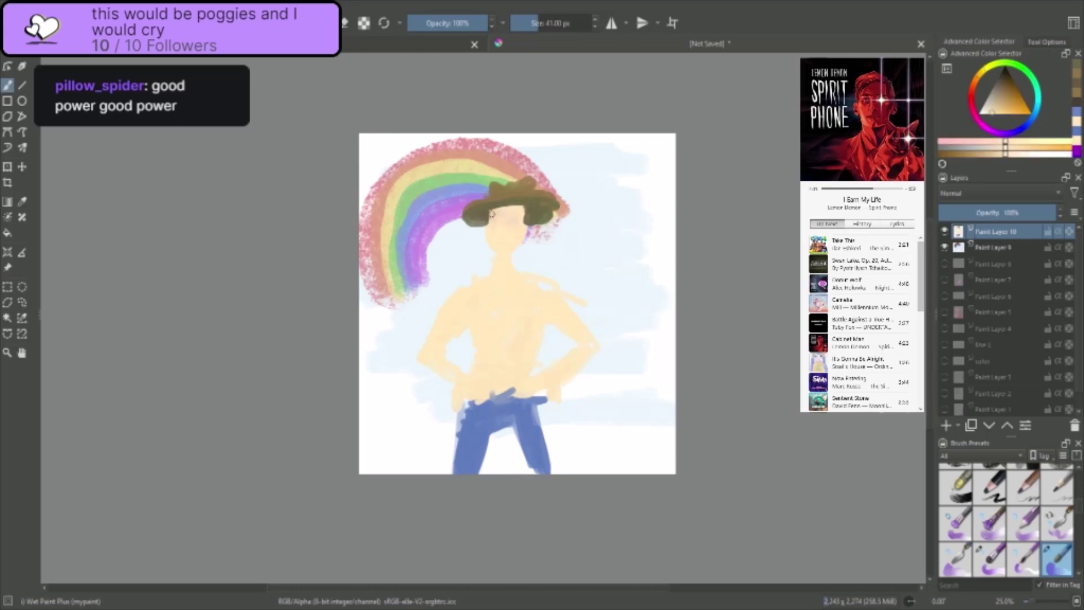
ctrl+click(523, 209)
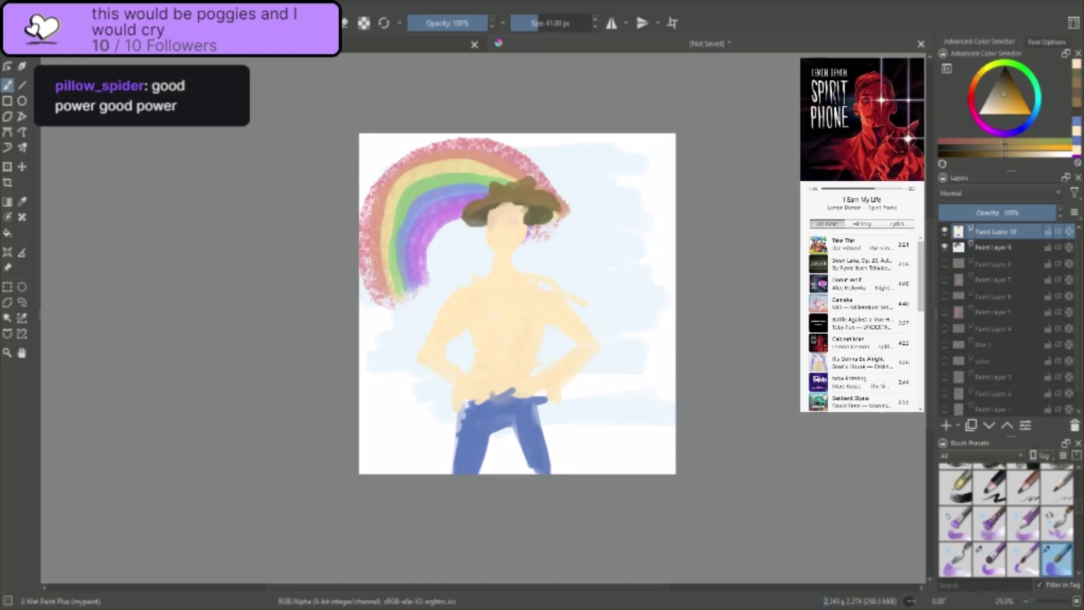
drag(487, 210, 521, 205)
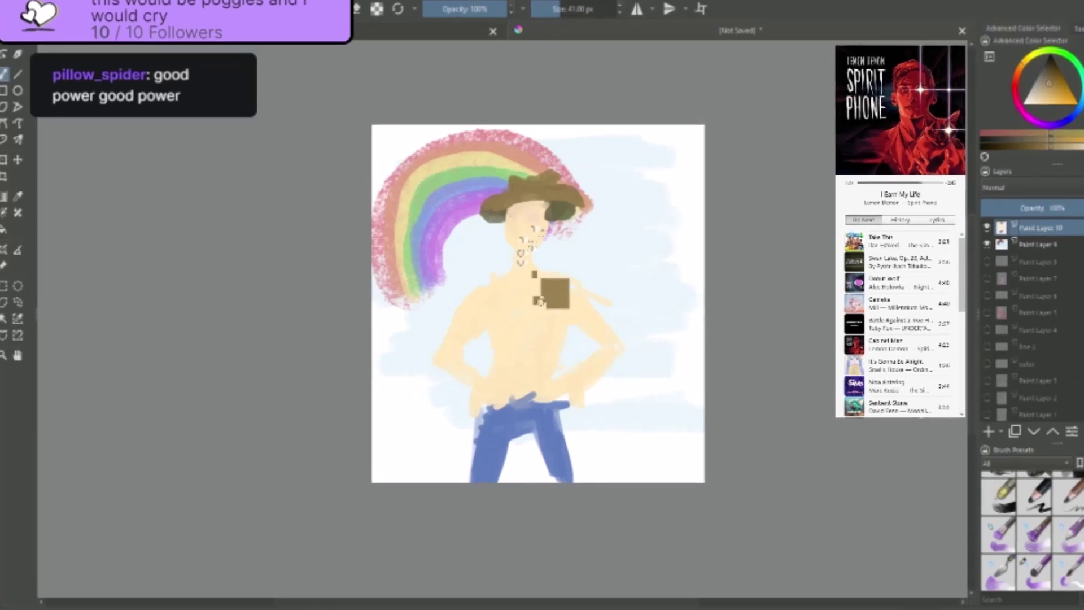
ctrl+click(540, 303)
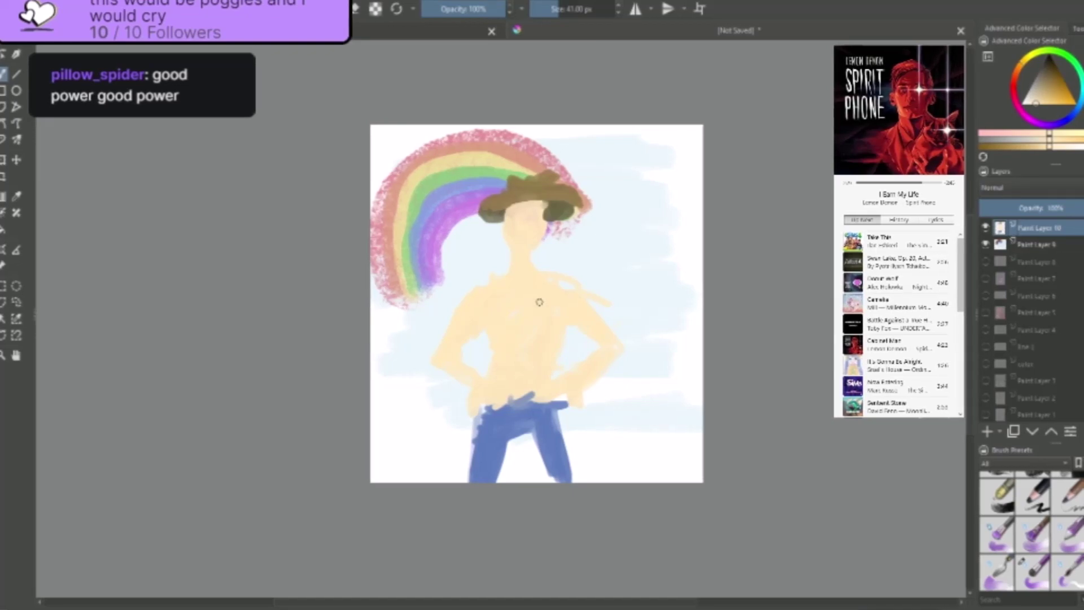
mouse_move(536, 395)
mouse_down()
mouse_move(523, 402)
mouse_move(538, 400)
mouse_up()
ctrl+click(528, 422)
ctrl+click(543, 373)
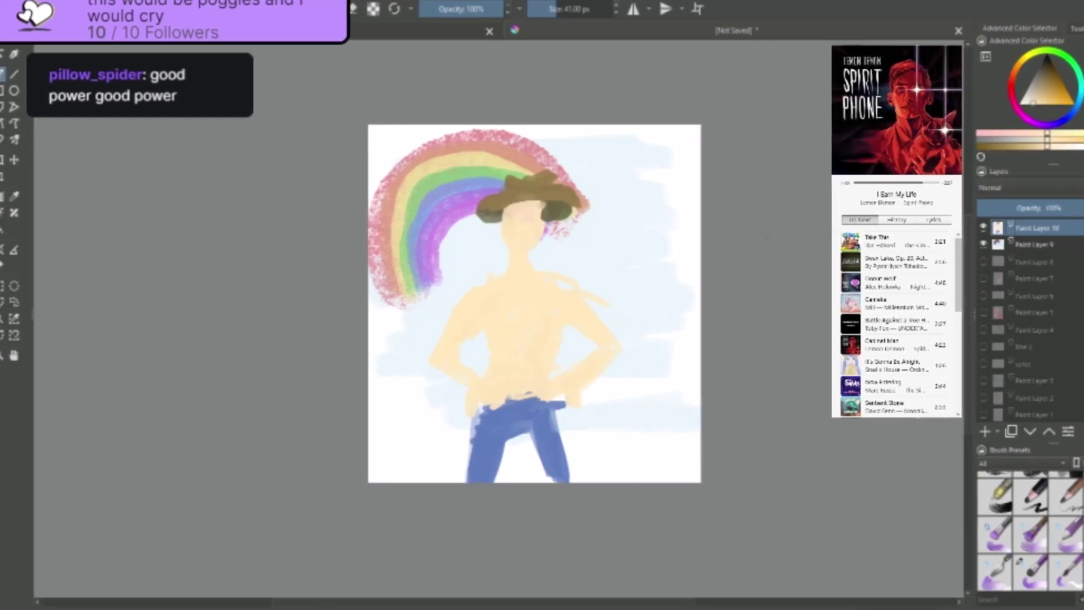
- Choose a hot pink and paint a round knot with trailing ends at the waist, undoing the trailing strokes
click(1017, 115)
click(1046, 107)
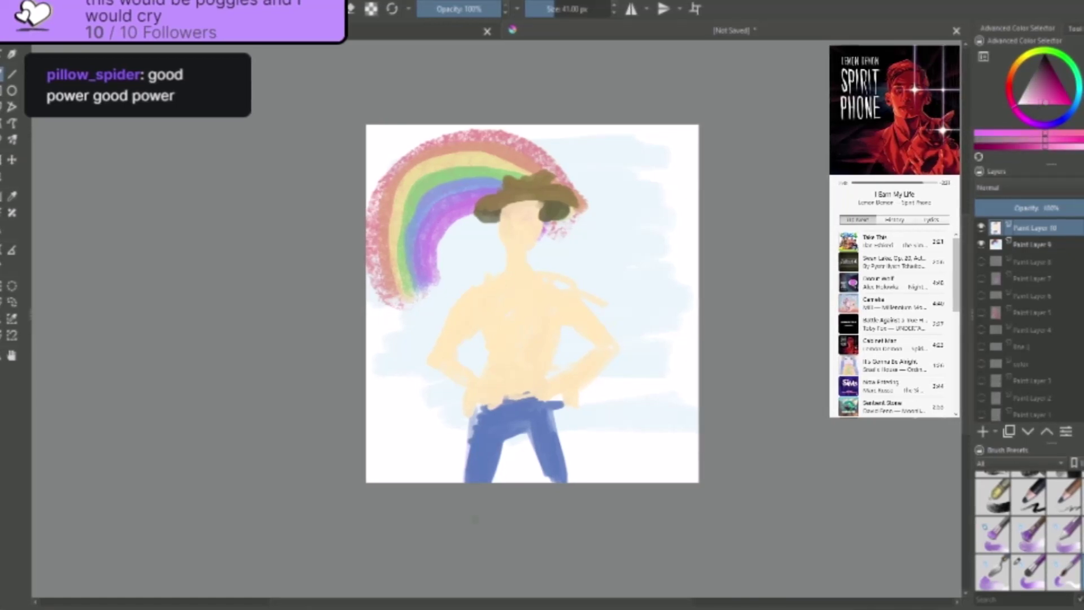
mouse_move(505, 395)
mouse_down()
mouse_move(502, 419)
mouse_move(480, 442)
mouse_move(527, 420)
mouse_move(513, 411)
mouse_move(536, 432)
mouse_up()
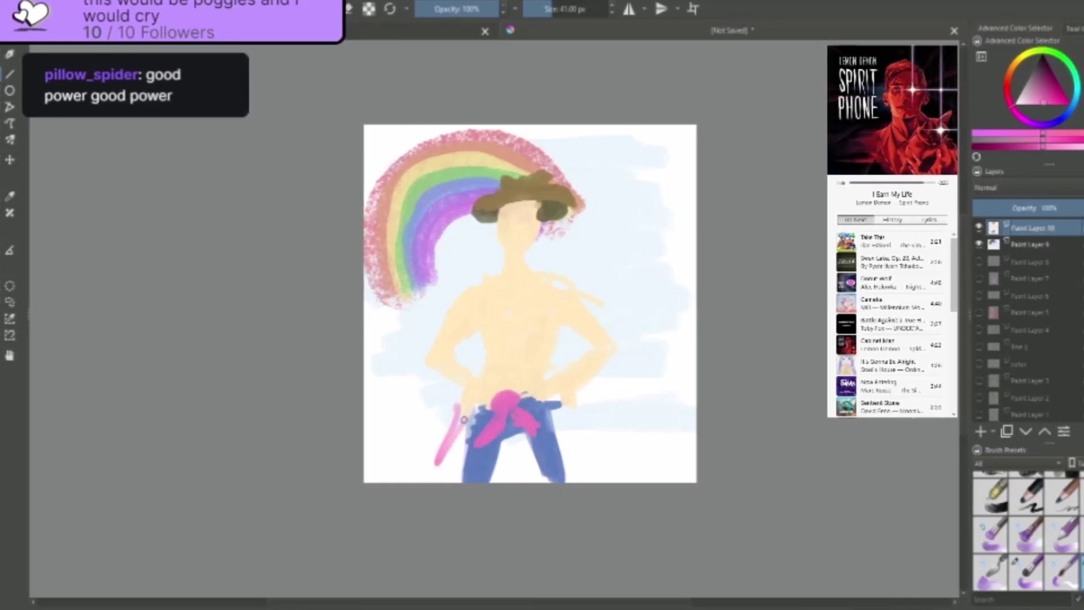
mouse_move(465, 415)
mouse_down()
mouse_move(435, 469)
mouse_move(461, 469)
mouse_up()
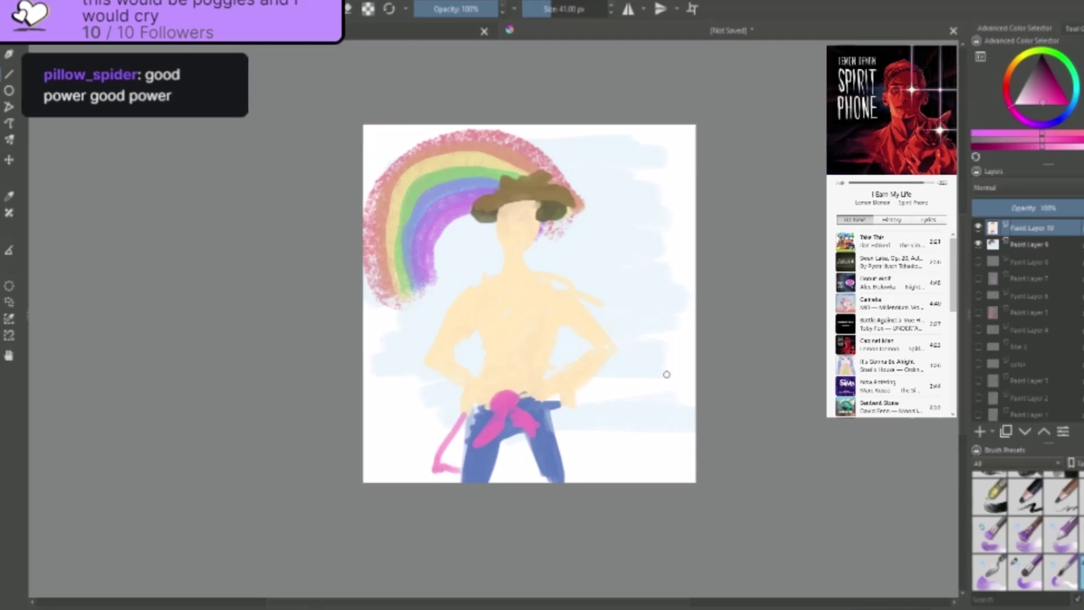
key(ctrl+z)
key(ctrl+z)
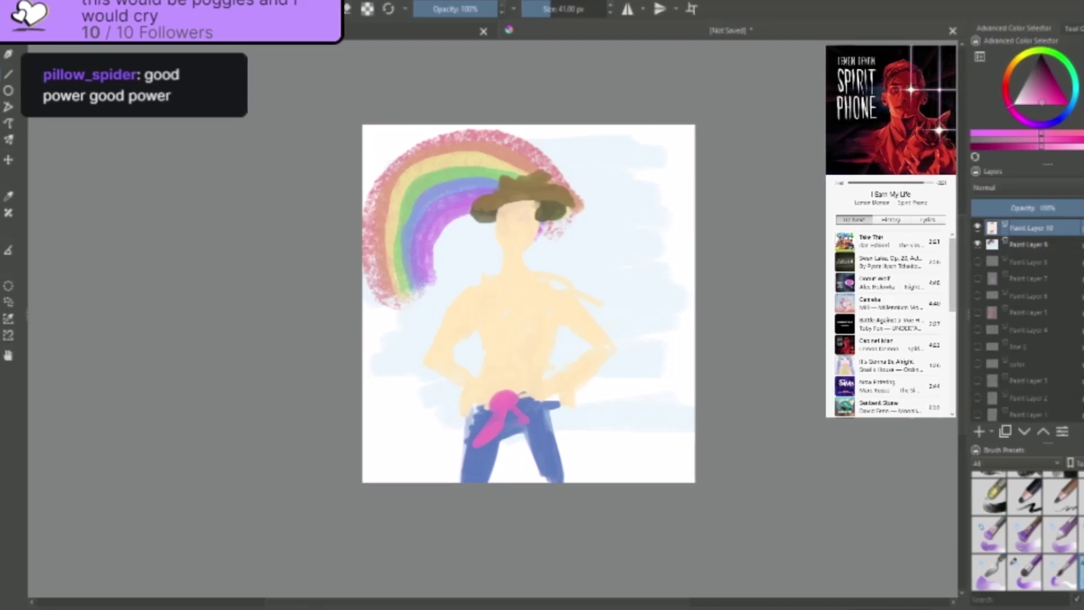
key(ctrl+z)
key(ctrl+z)
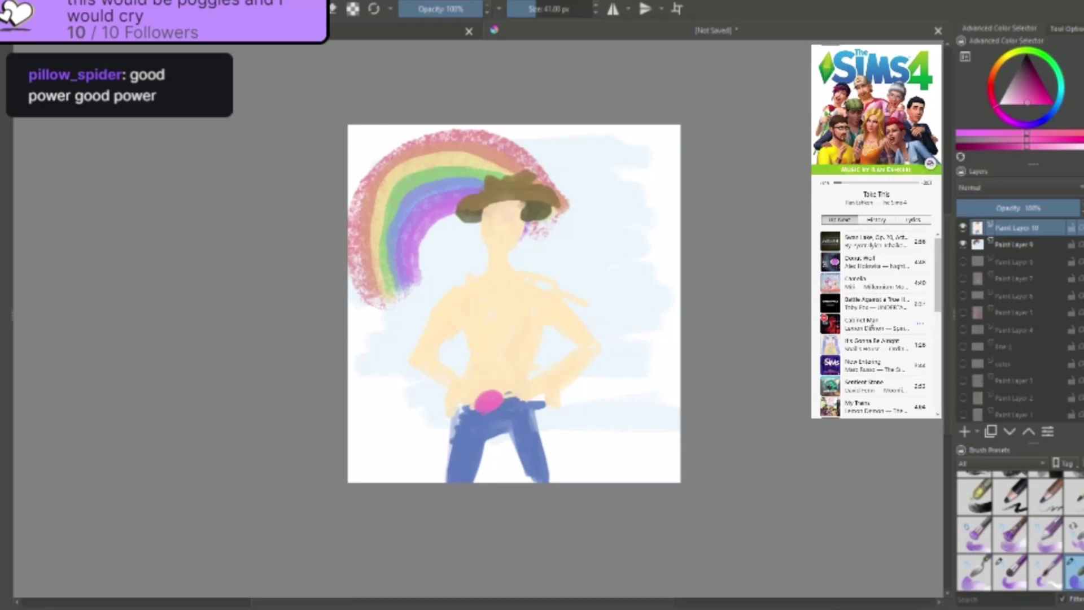
- Switch to the music player and play the queued song Cabinet Man
click(874, 328)
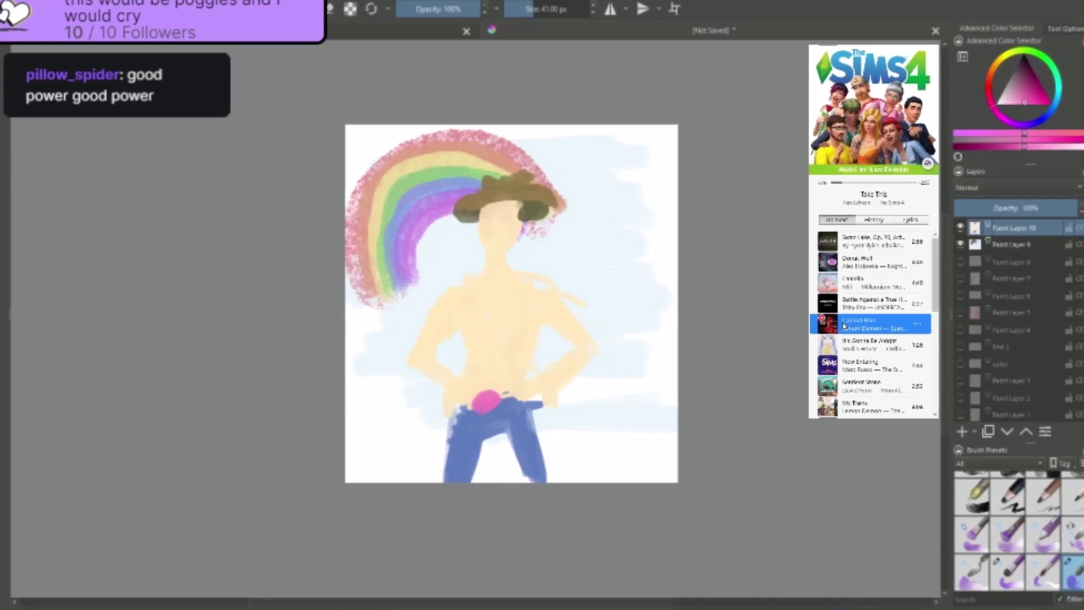
double_click(844, 325)
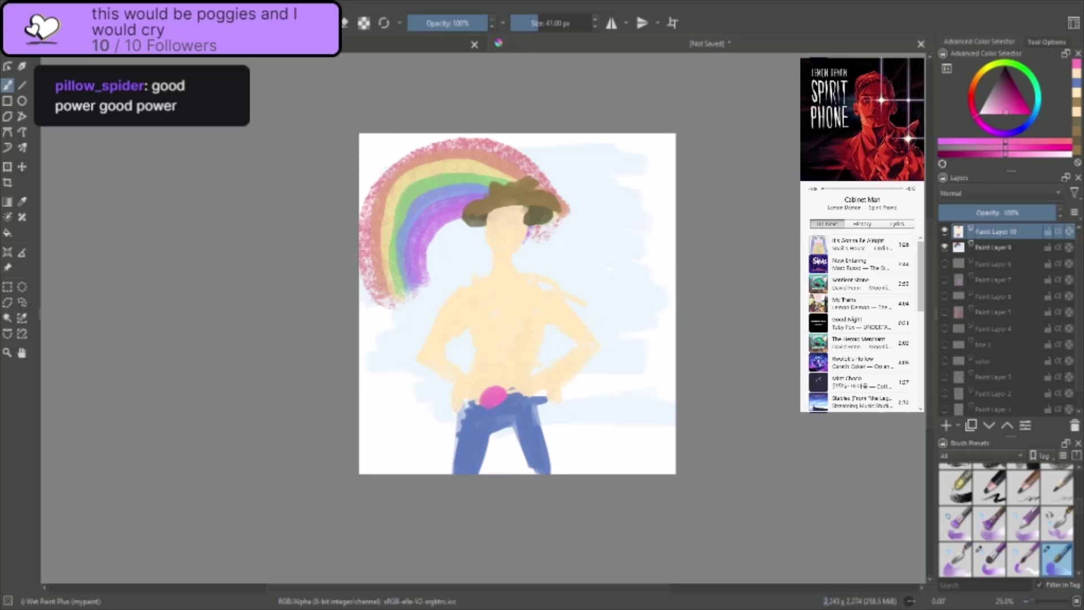
- Choose a dark green and paint over the waist knot, adding hanging ends and skirt-like folds across and beside the jeans
drag(1038, 102, 1030, 125)
drag(1039, 87, 1004, 81)
mouse_move(480, 402)
mouse_down()
mouse_move(500, 396)
mouse_move(486, 398)
mouse_move(460, 451)
mouse_move(478, 409)
mouse_move(511, 424)
mouse_move(490, 404)
mouse_move(514, 416)
mouse_move(433, 452)
mouse_move(443, 458)
mouse_up()
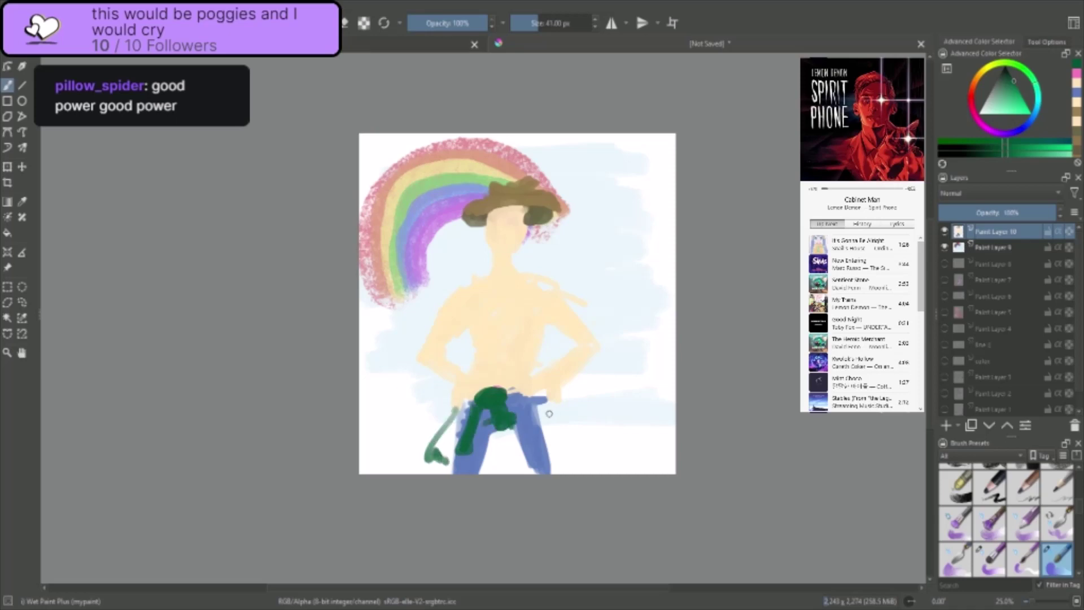
mouse_move(539, 404)
mouse_down()
mouse_move(573, 432)
mouse_move(556, 456)
mouse_up()
drag(498, 469, 511, 468)
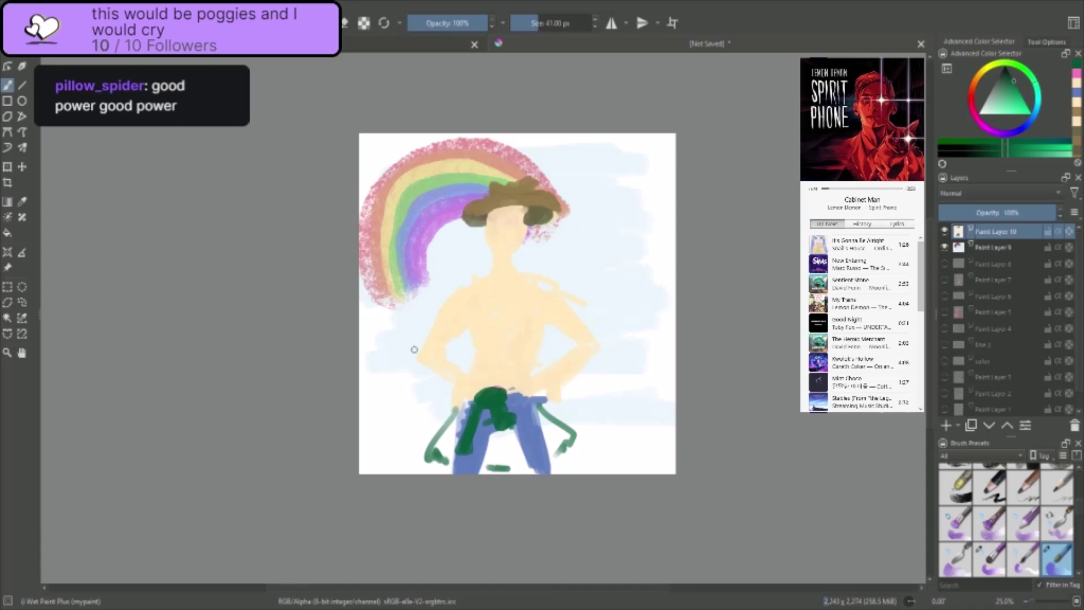
mouse_move(455, 460)
mouse_down()
mouse_move(449, 429)
mouse_move(443, 458)
mouse_move(452, 438)
mouse_move(507, 450)
mouse_move(488, 446)
mouse_move(497, 469)
mouse_move(517, 455)
mouse_move(522, 472)
mouse_move(500, 436)
mouse_move(500, 449)
mouse_move(491, 440)
mouse_move(504, 432)
mouse_move(555, 462)
mouse_up()
mouse_move(543, 424)
mouse_down()
mouse_move(566, 442)
mouse_move(560, 449)
mouse_move(541, 412)
mouse_up()
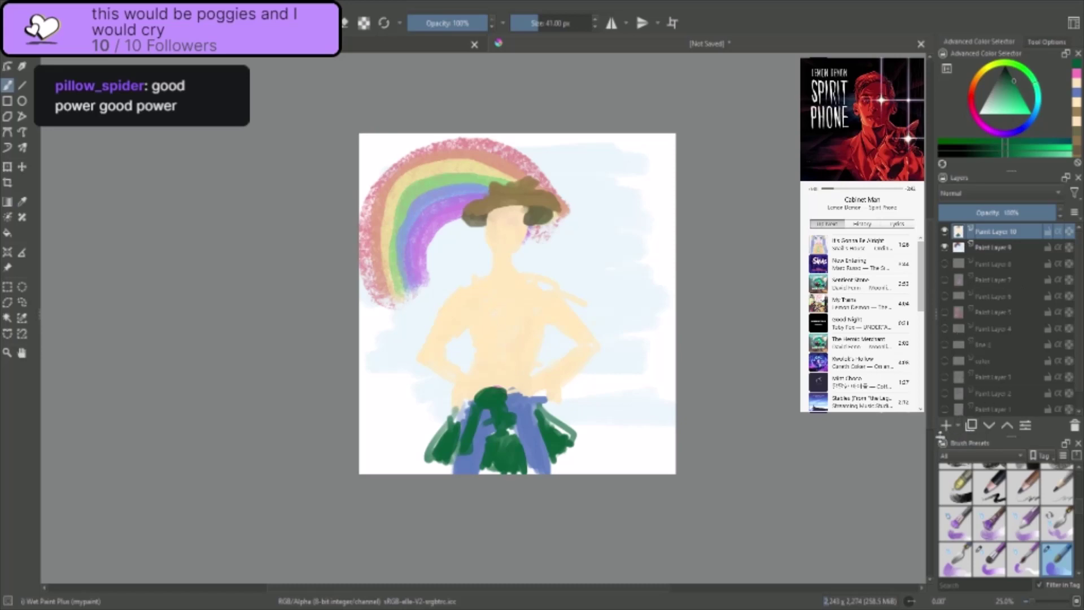
- Add a new paint layer above the figure and set up the Ink-4 Pen Rough brush in dark green for line art
click(947, 427)
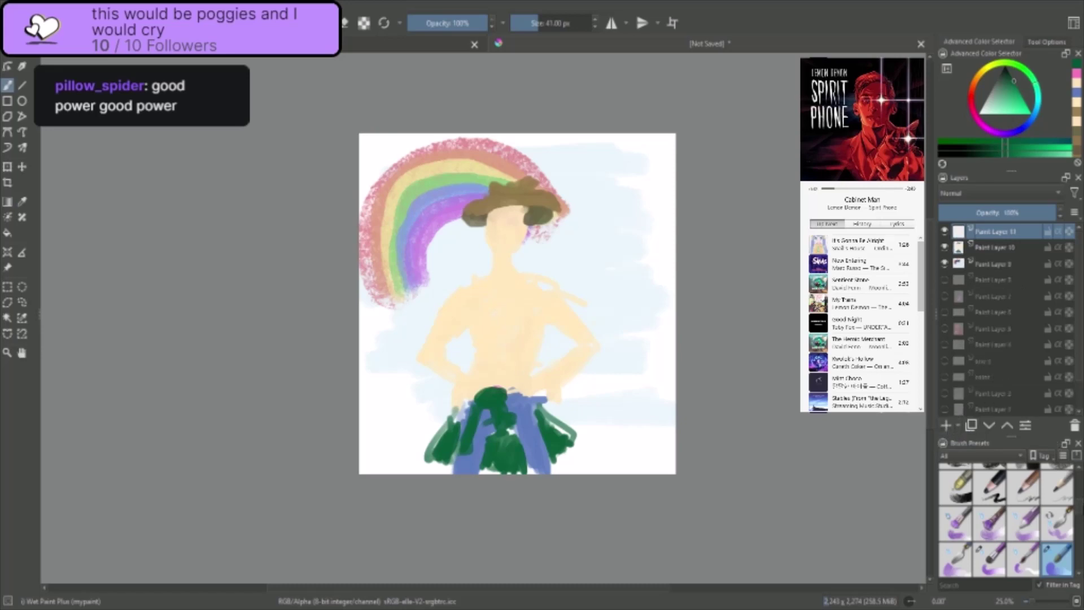
mouse_move(1079, 507)
mouse_down()
mouse_move(1078, 535)
mouse_move(1076, 484)
mouse_move(1081, 499)
mouse_up()
click(1057, 480)
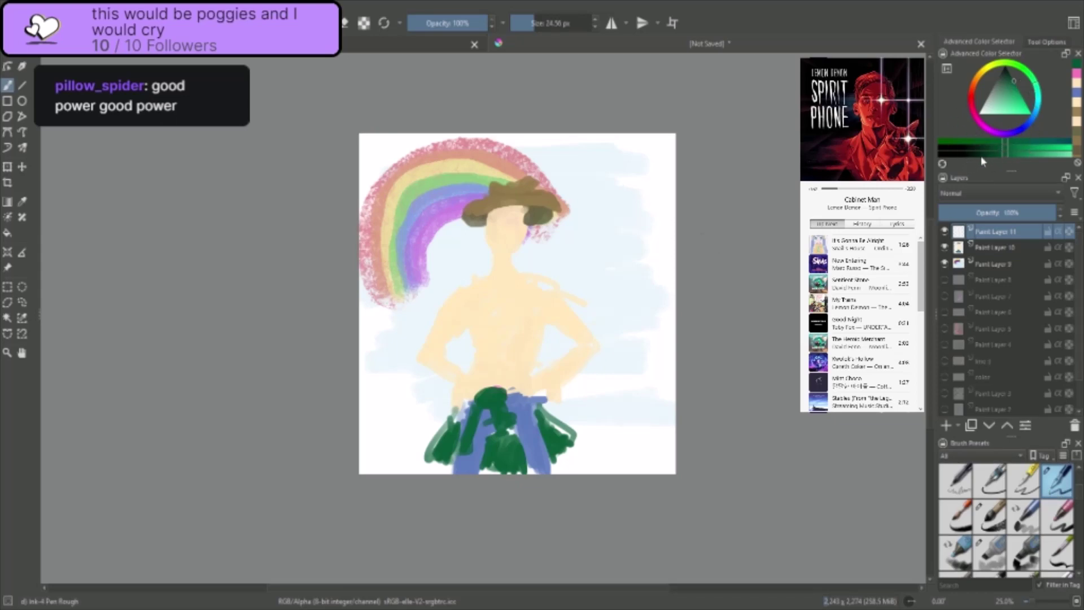
drag(488, 247, 512, 249)
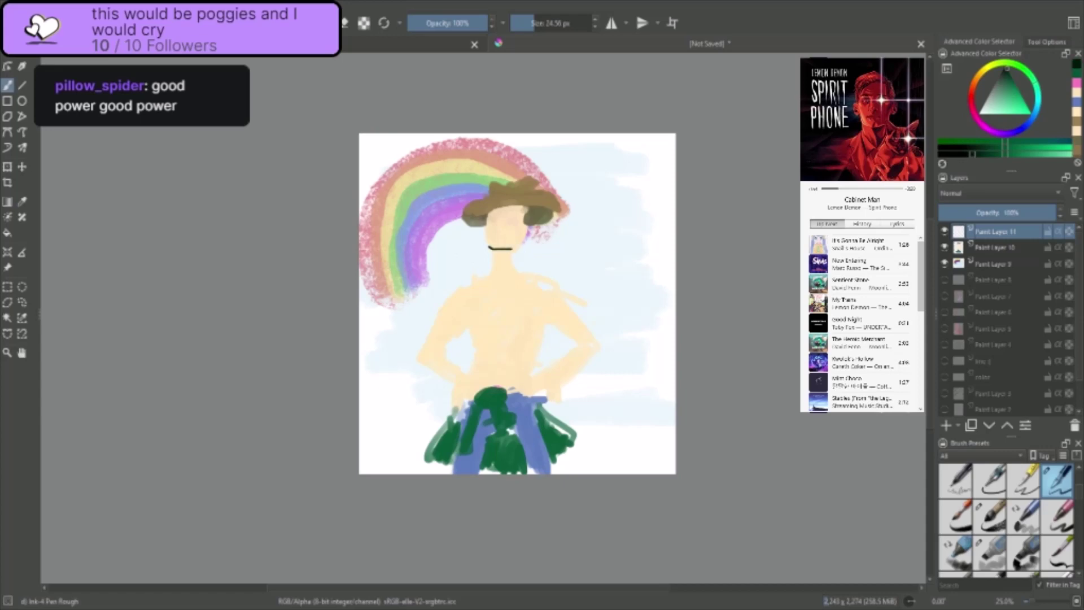
click(995, 152)
scroll(517, 143, up, 3)
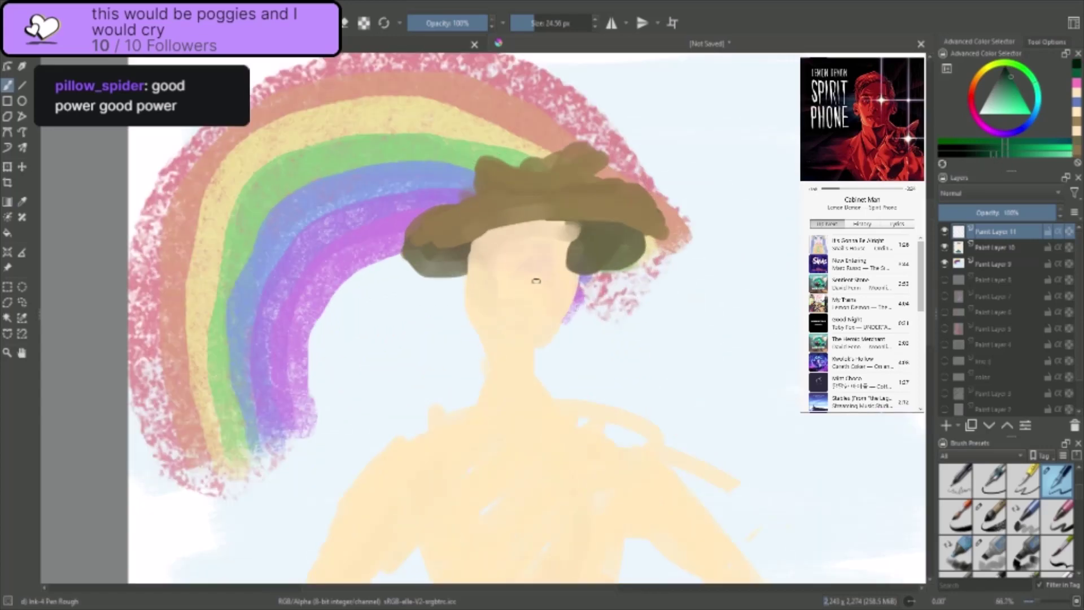
- Outline both sides of the face, the jaw and the chin in dark green, undoing the first attempts
drag(459, 256, 483, 354)
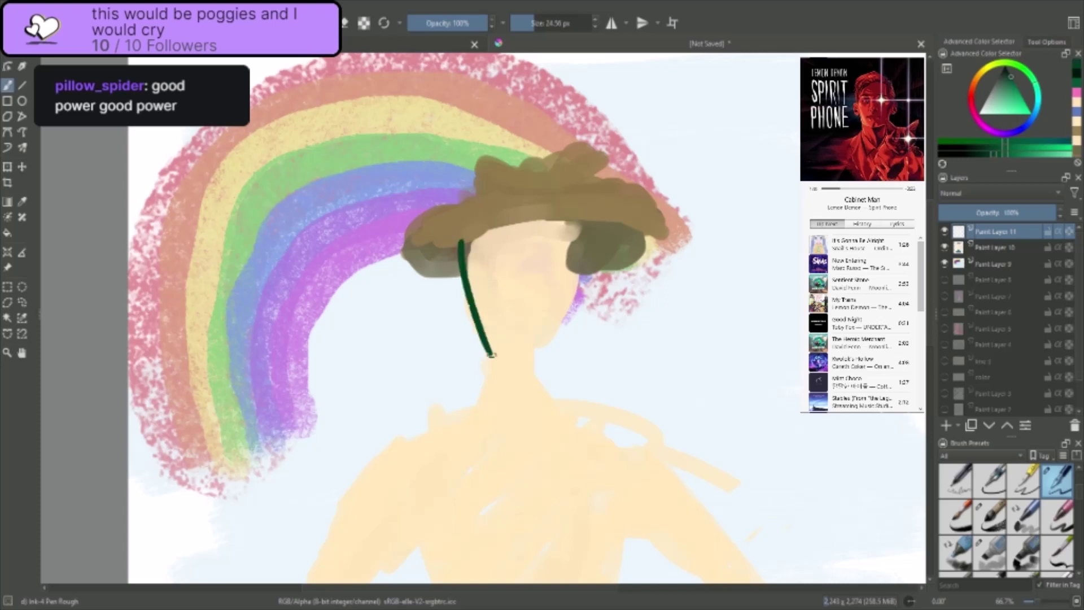
key(ctrl+z)
mouse_move(459, 255)
mouse_down()
mouse_move(469, 337)
mouse_move(525, 357)
mouse_move(569, 316)
mouse_move(575, 257)
mouse_move(558, 316)
mouse_up()
key(ctrl+z)
key(ctrl+z)
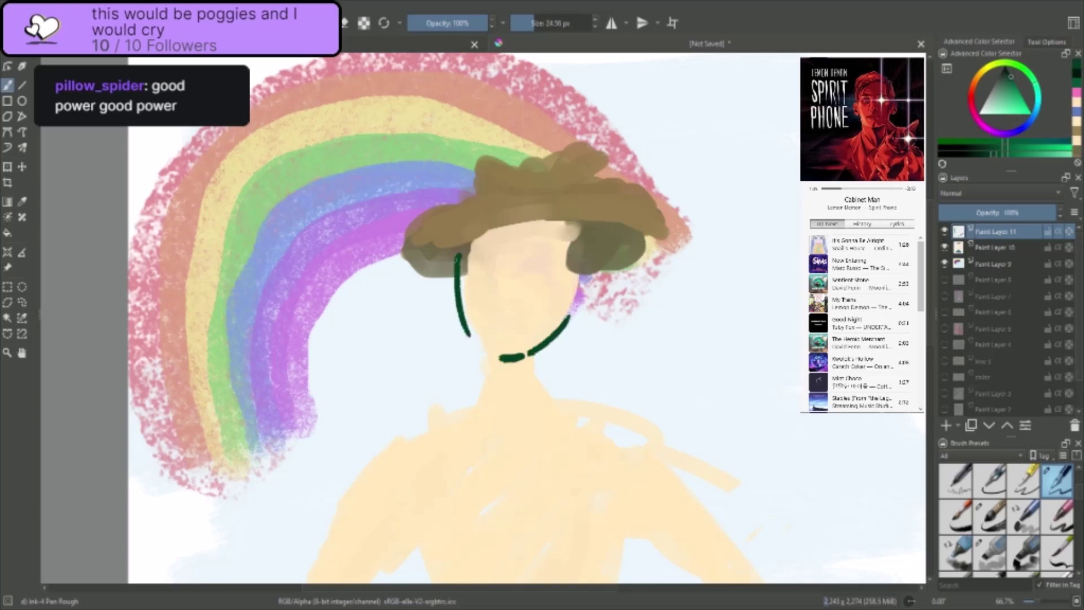
drag(452, 247, 471, 337)
drag(557, 336, 567, 244)
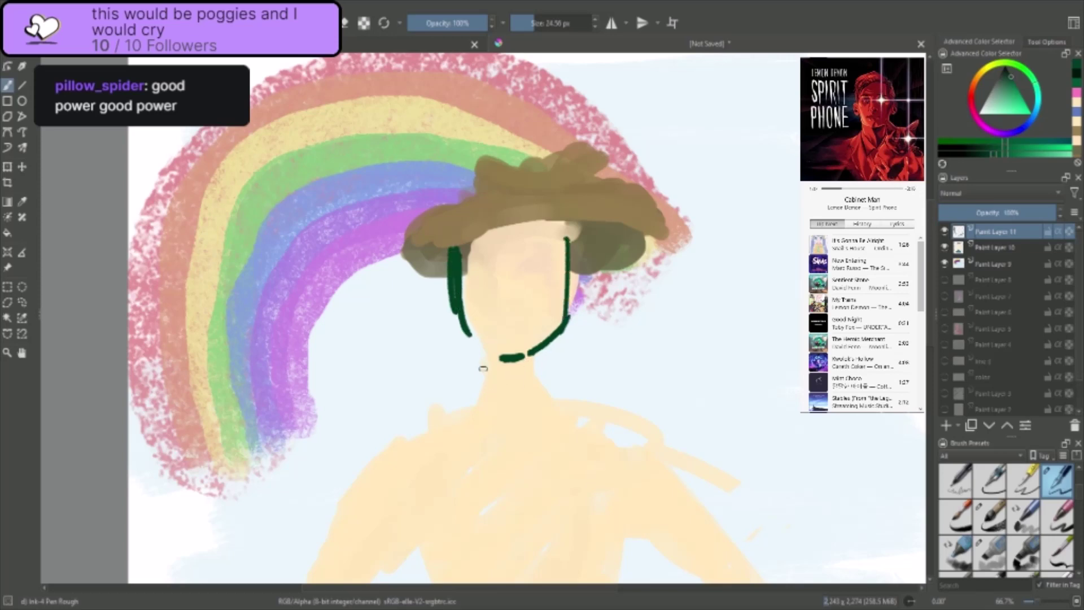
- Outline both sides of the neck and the slopes running from it down to the shoulders
drag(475, 346, 507, 438)
drag(527, 355, 539, 424)
drag(481, 392, 445, 432)
drag(539, 394, 586, 419)
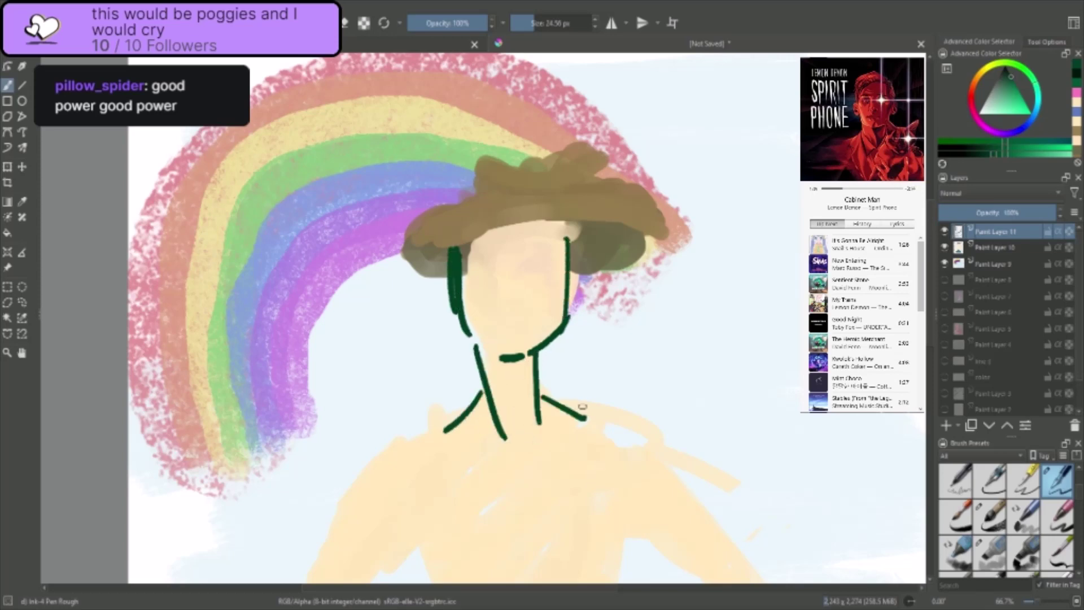
- Outline both rounded shoulders, redrawing the one on the viewer's right
scroll(627, 338, down, 3)
scroll(609, 478, up, 3)
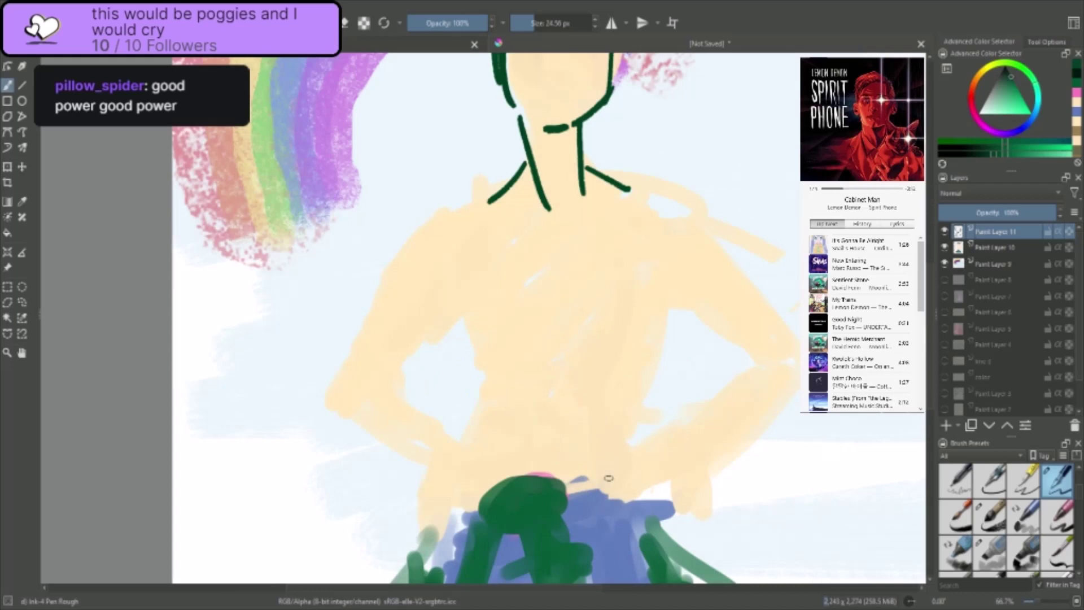
drag(490, 194, 399, 278)
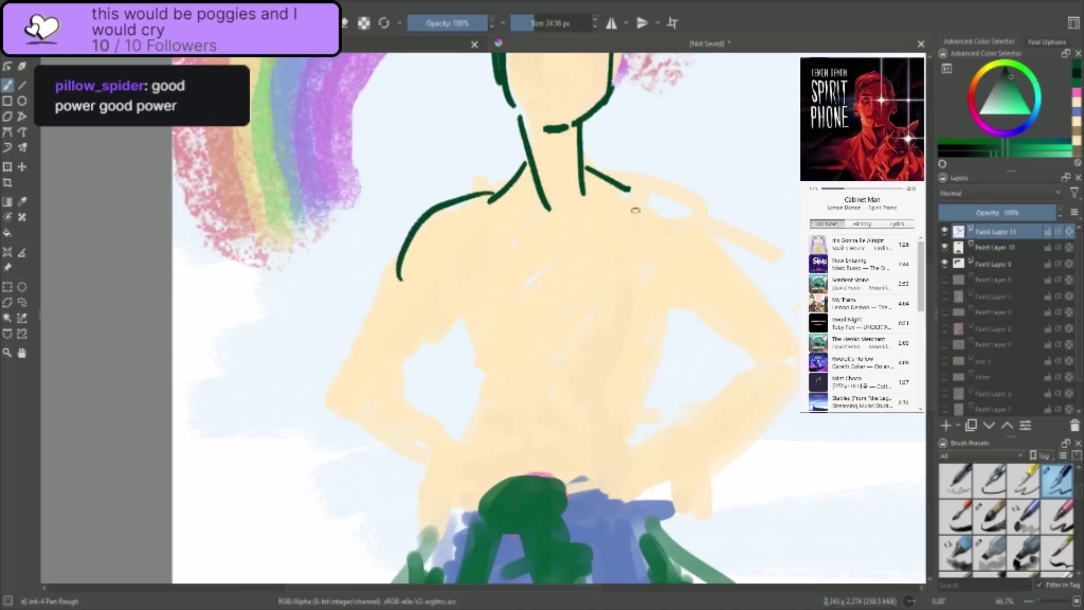
drag(629, 194, 720, 270)
key(ctrl+z)
mouse_move(625, 198)
mouse_down()
mouse_move(686, 209)
mouse_move(718, 248)
mouse_up()
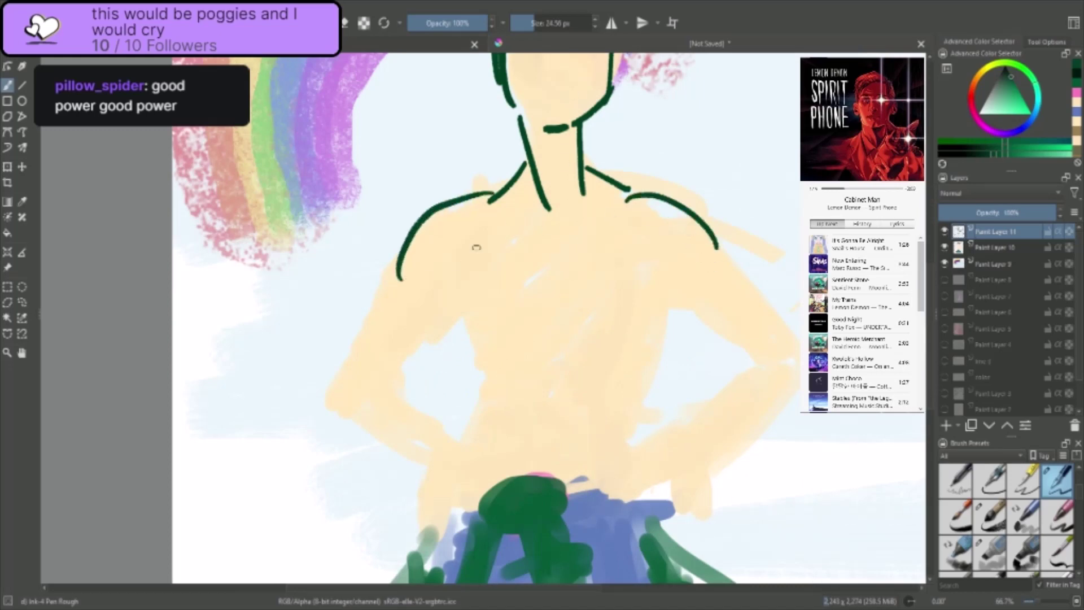
- Draw the collarbones, the armpit crease on the viewer's left and the upper sides of the torso
drag(476, 302, 446, 308)
mouse_move(398, 277)
mouse_down()
mouse_move(385, 312)
mouse_move(398, 298)
mouse_up()
key(ctrl+z)
mouse_move(560, 225)
mouse_down()
mouse_move(572, 228)
mouse_move(488, 227)
mouse_up()
drag(596, 227, 643, 230)
drag(472, 277, 480, 325)
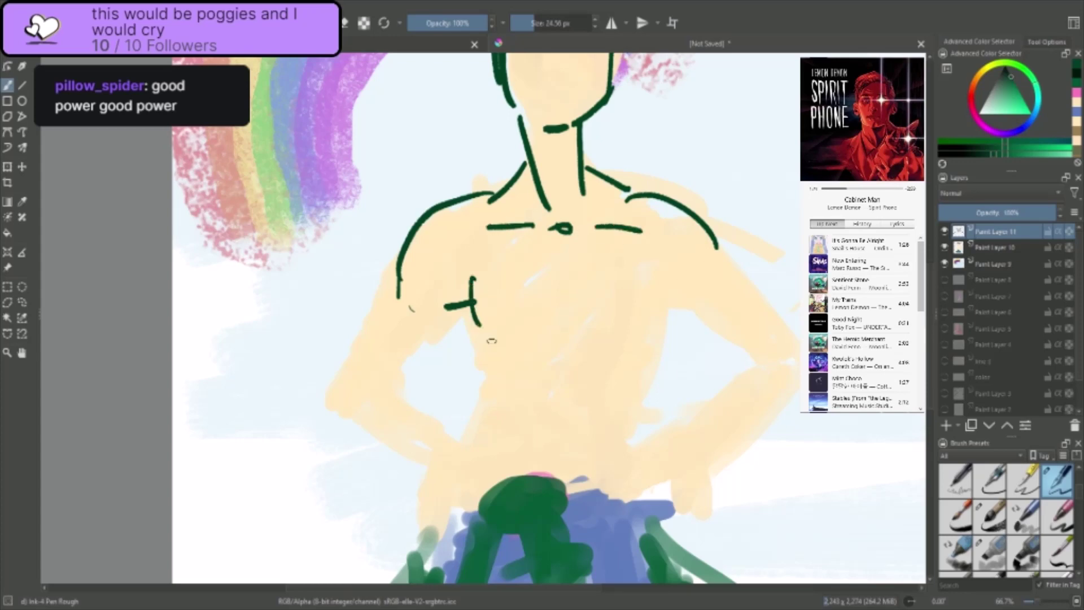
drag(667, 276, 661, 333)
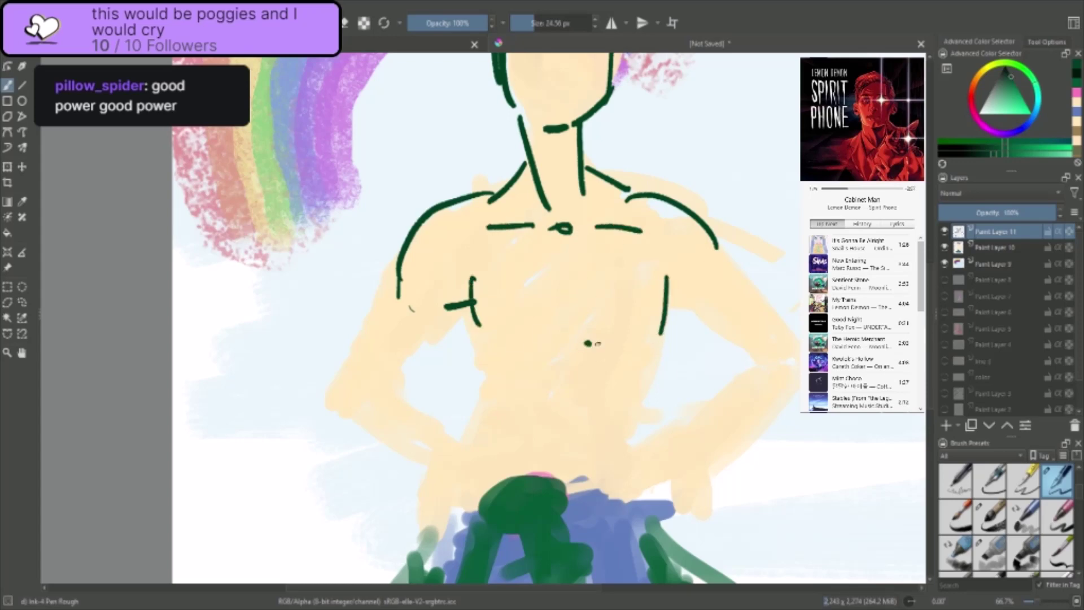
- Draw the lower chest lines, the torso's centre line and both sides of the waist, redrawing the waist curve on the viewer's left
drag(588, 342, 633, 344)
drag(533, 341, 498, 352)
mouse_move(563, 305)
mouse_down()
mouse_move(560, 368)
mouse_move(533, 452)
mouse_up()
drag(648, 363, 621, 434)
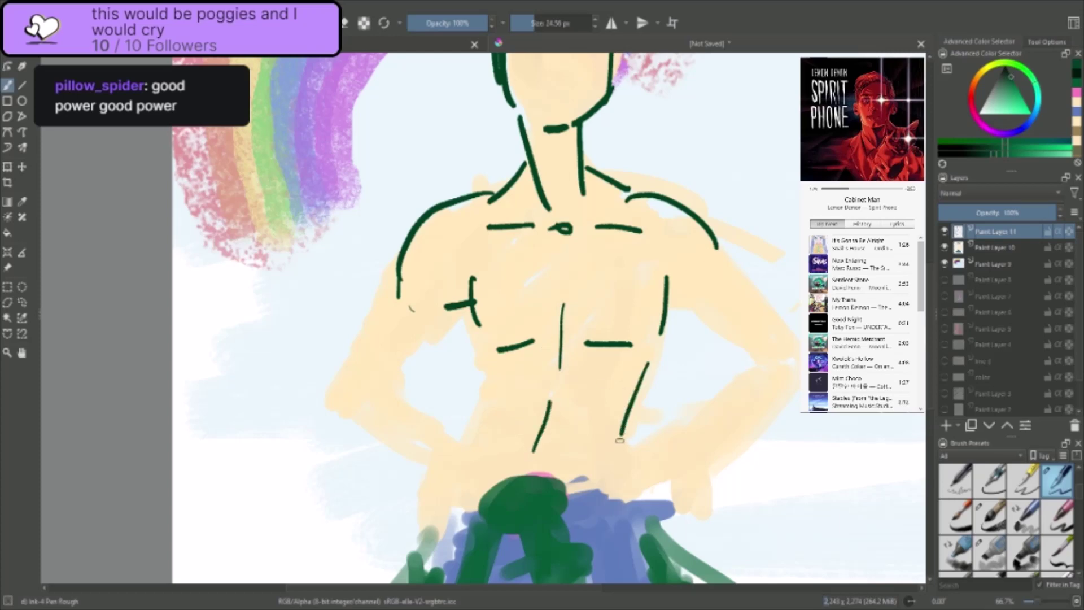
drag(484, 389, 472, 460)
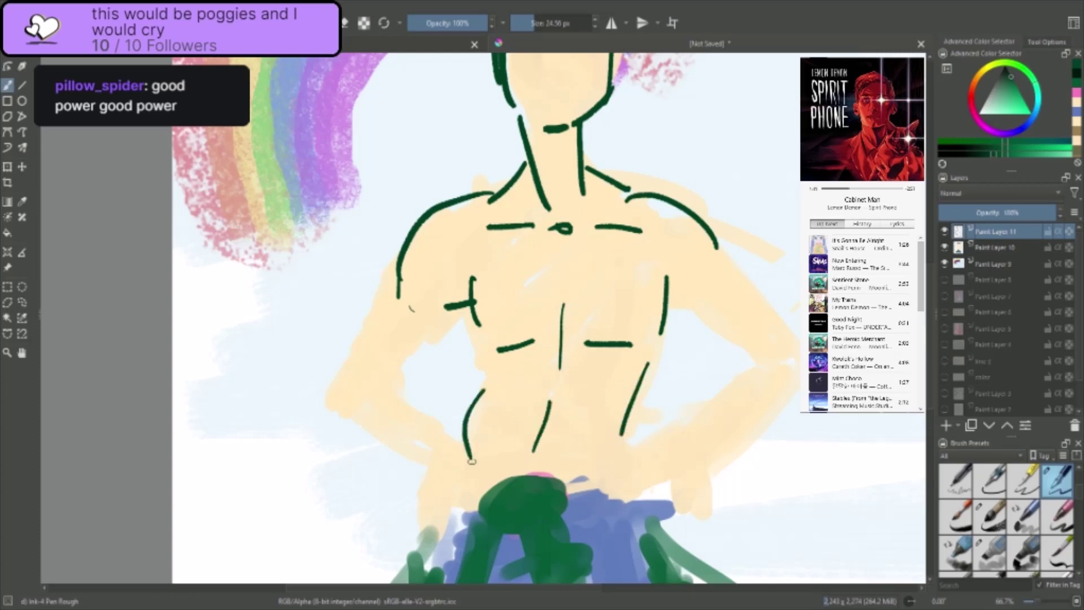
key(ctrl+z)
drag(489, 384, 471, 461)
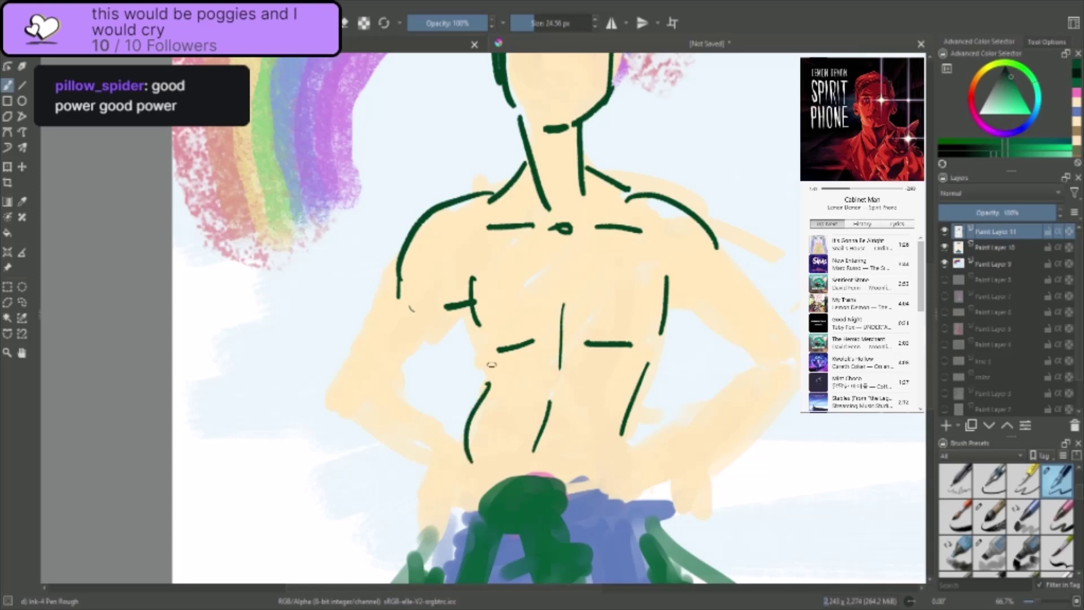
drag(491, 364, 485, 355)
drag(478, 347, 472, 331)
- Draw the hand lines on the hip and the underside of the upper arm on the viewer's right, redrawing the arm line
drag(617, 464, 589, 501)
mouse_move(588, 499)
mouse_down()
mouse_move(623, 484)
mouse_move(642, 507)
mouse_up()
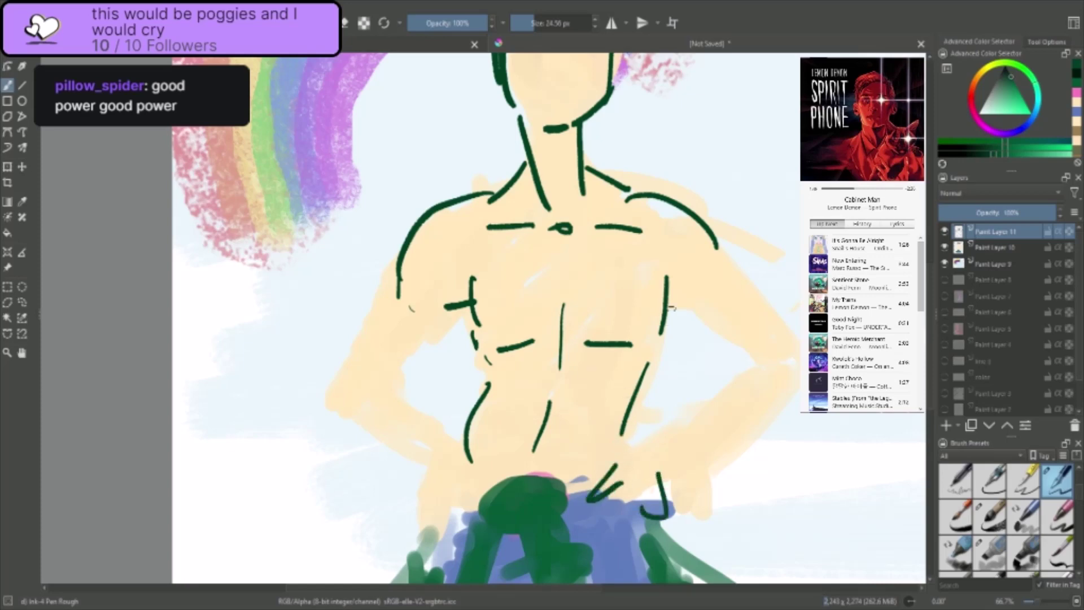
drag(666, 293, 707, 314)
key(ctrl+z)
key(ctrl+z)
mouse_move(662, 278)
mouse_down()
mouse_move(684, 307)
mouse_move(739, 335)
mouse_up()
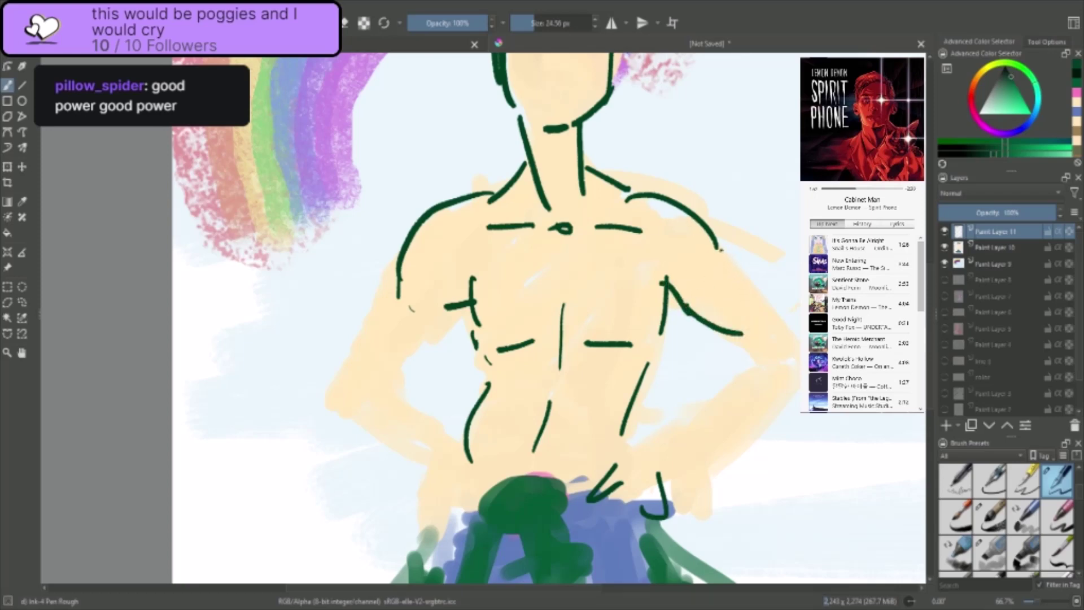
- Outline the outer upper arm and both edges of the forearm on the viewer's right, redrawing the forearm edges
mouse_move(718, 249)
mouse_down()
mouse_move(777, 332)
mouse_move(674, 443)
mouse_up()
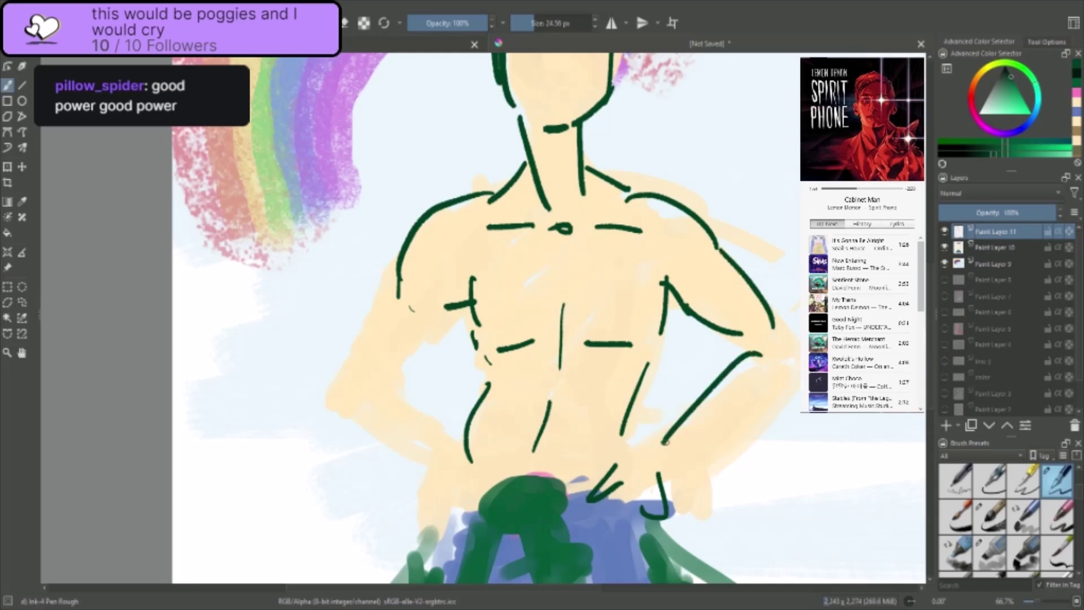
key(ctrl+z)
drag(763, 354, 675, 441)
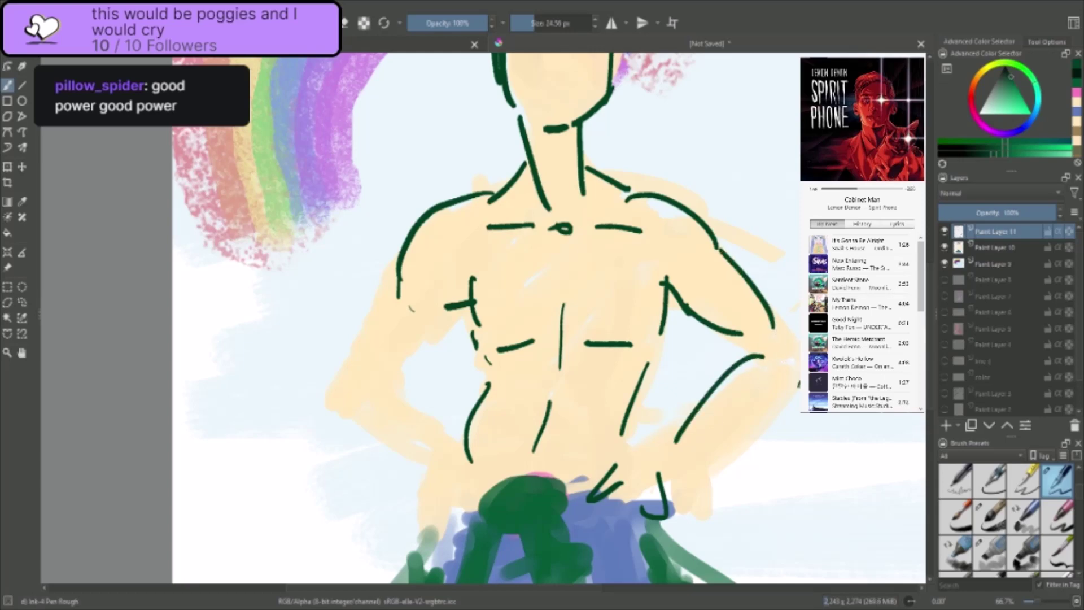
mouse_move(799, 383)
mouse_down()
mouse_move(695, 476)
mouse_move(751, 421)
mouse_move(686, 472)
mouse_up()
key(ctrl+z)
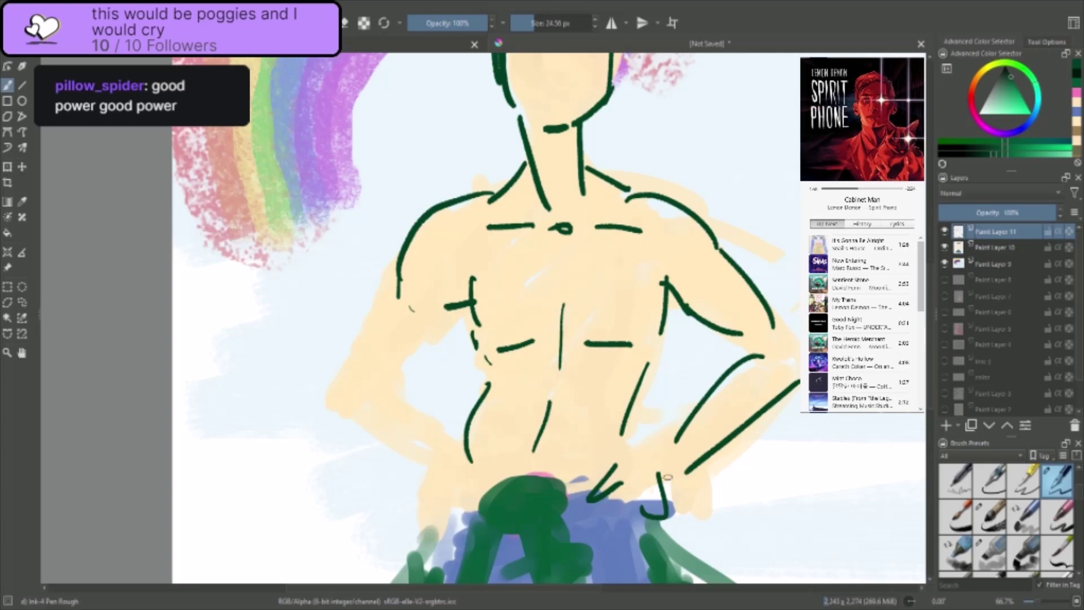
- Outline the upper arm, elbow and forearm on the viewer's left, redrawing the underside of the upper arm
drag(456, 308, 384, 383)
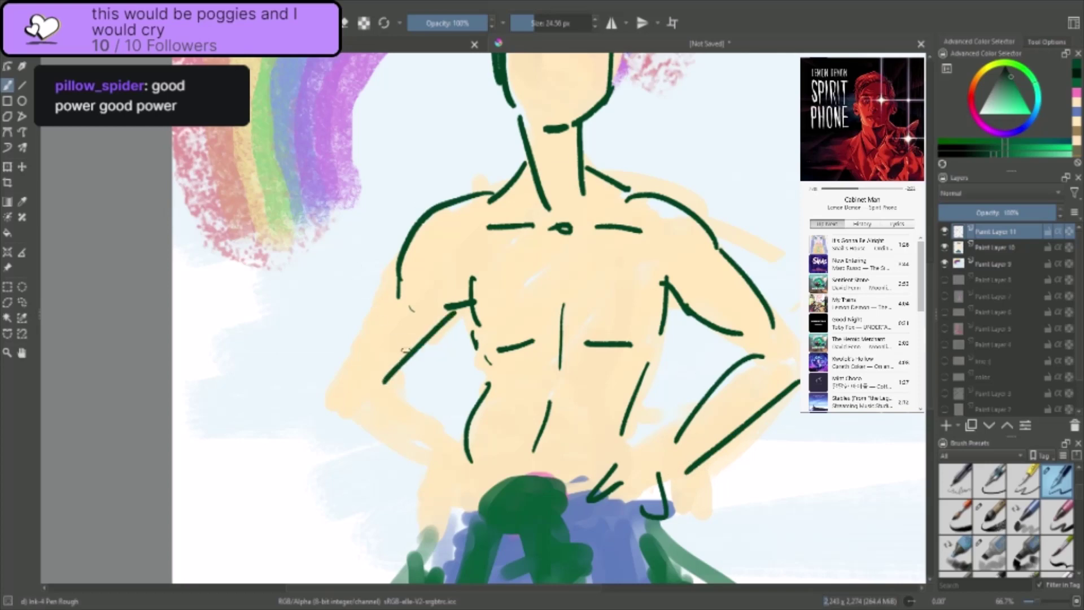
key(ctrl+z)
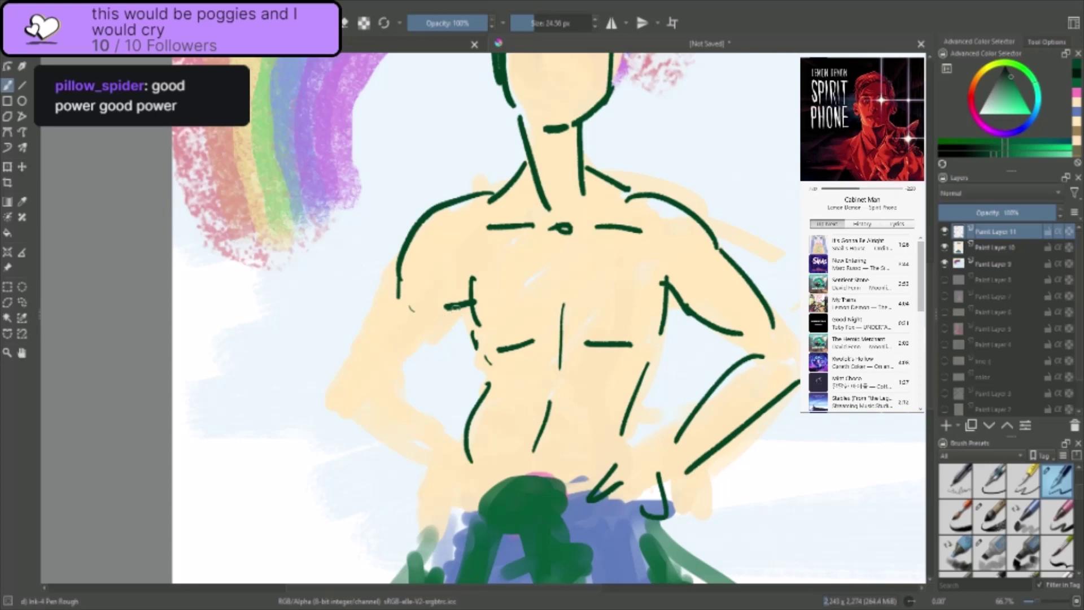
drag(456, 308, 383, 388)
mouse_move(398, 284)
mouse_down()
mouse_move(346, 373)
mouse_move(467, 473)
mouse_up()
drag(333, 384, 342, 407)
drag(350, 414, 425, 474)
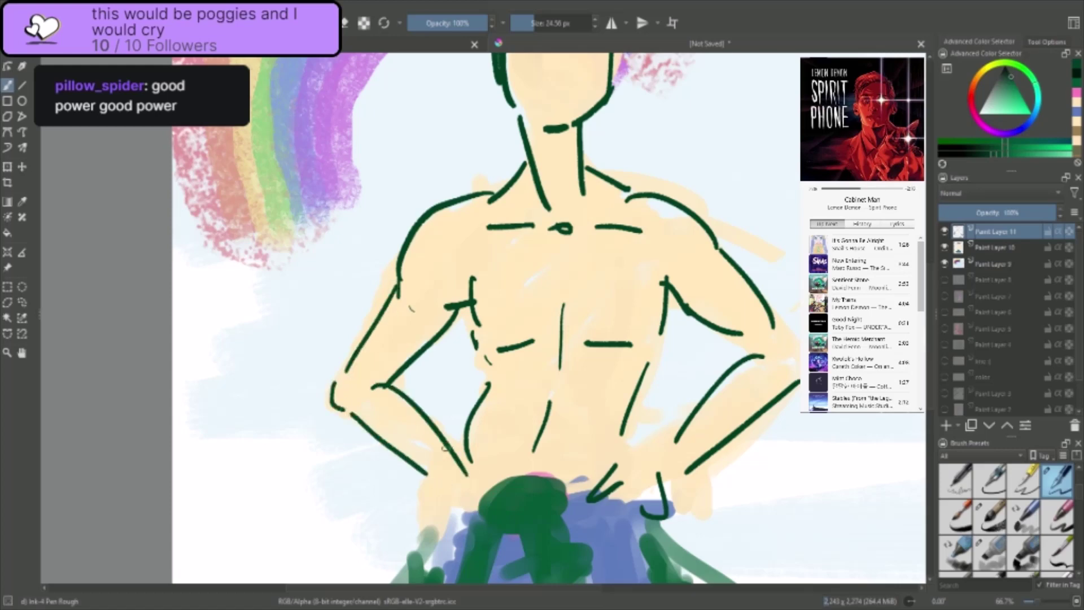
- Draw a slanted centre guide line down the face, close the jaw with a thick chin, and add both ears
scroll(495, 412, down, 4)
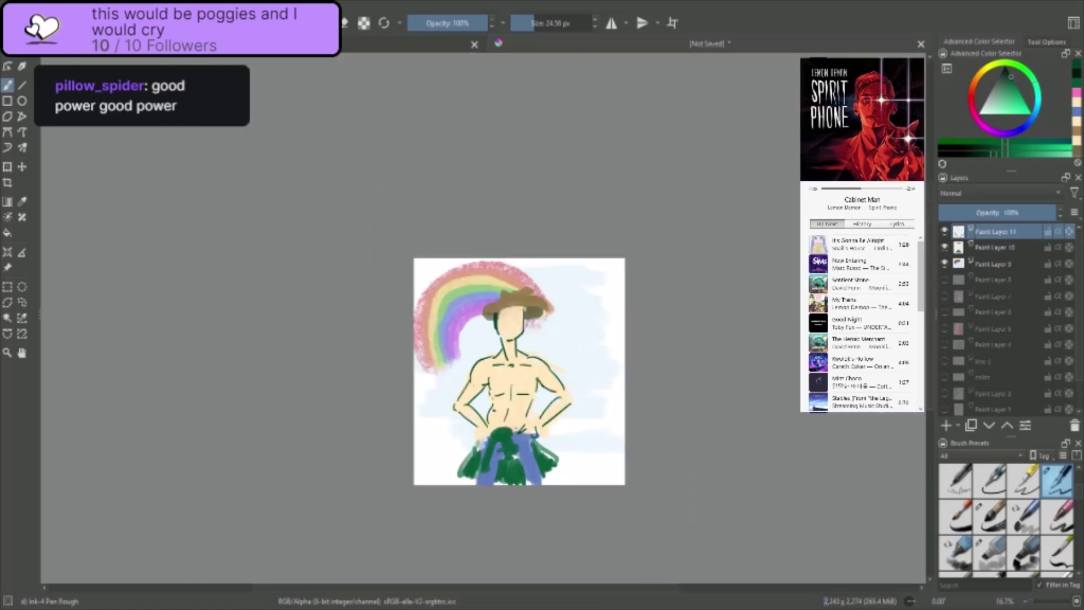
key(plus)
key(plus)
key(plus)
key(plus)
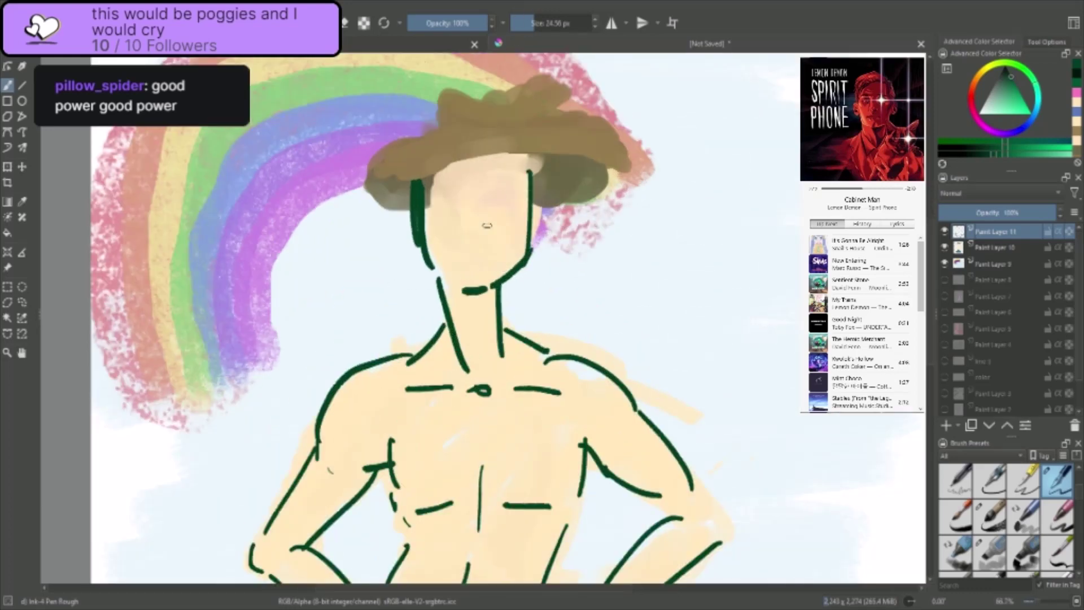
drag(507, 211, 488, 212)
key(ctrl+z)
key(ctrl+z)
drag(461, 178, 472, 317)
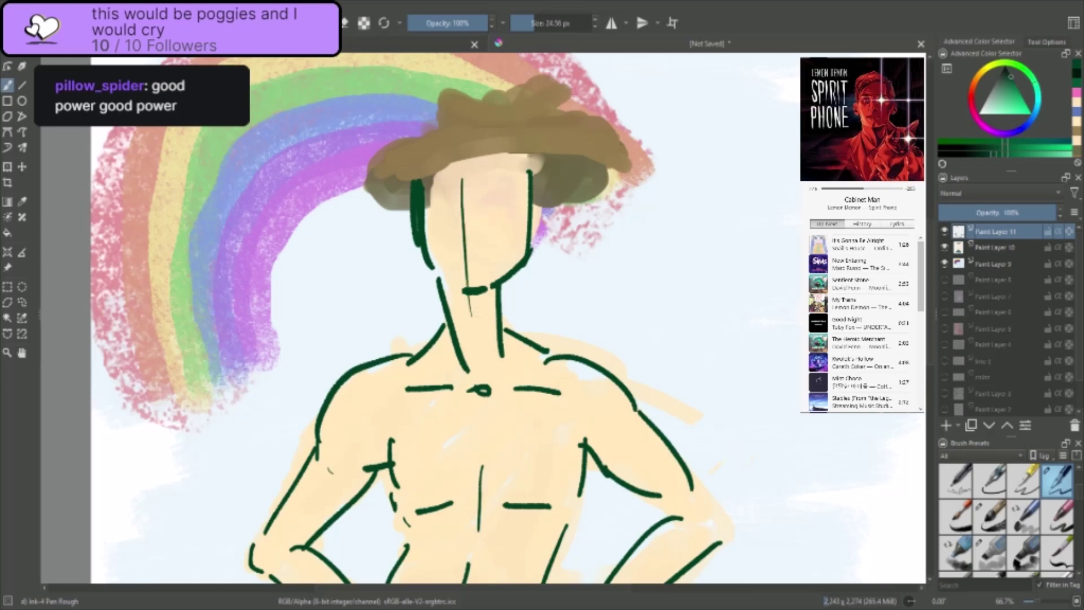
key(ctrl+z)
mouse_move(460, 150)
mouse_down()
mouse_move(476, 296)
mouse_move(453, 292)
mouse_move(489, 294)
mouse_up()
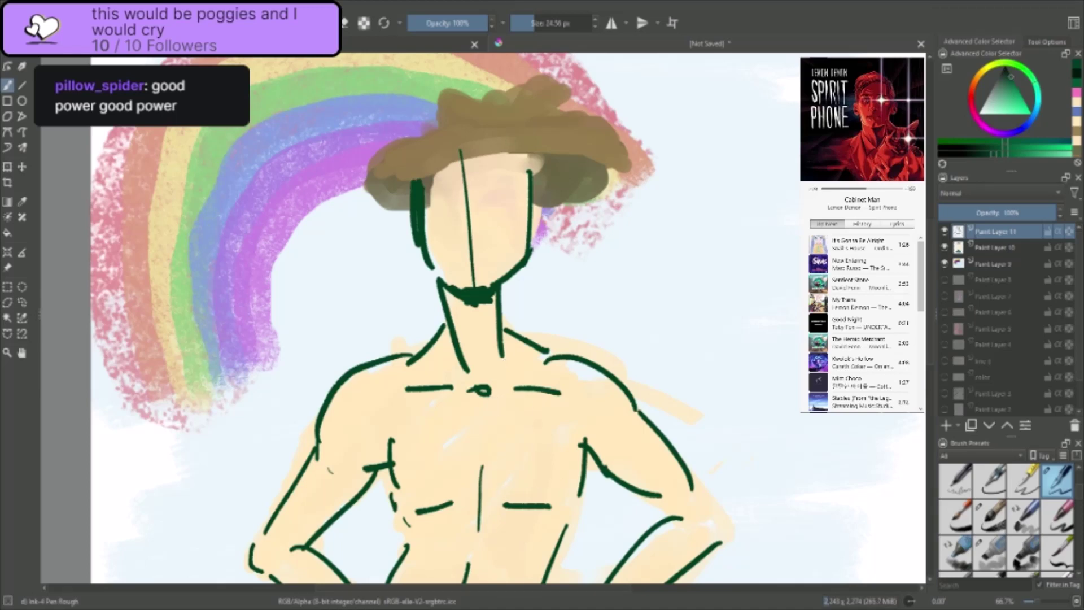
drag(543, 205, 534, 238)
drag(418, 244, 406, 216)
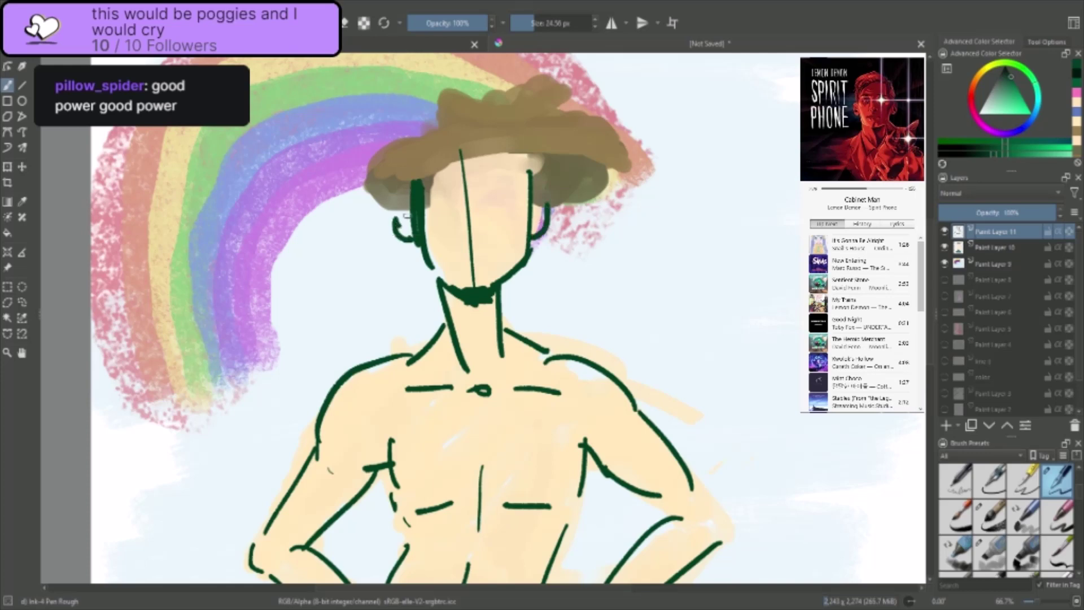
- Outline the hat brim's front edge and the curved underside on both sides of the head, redrawing the front edge
mouse_move(356, 182)
mouse_down()
mouse_move(435, 144)
mouse_move(576, 126)
mouse_up()
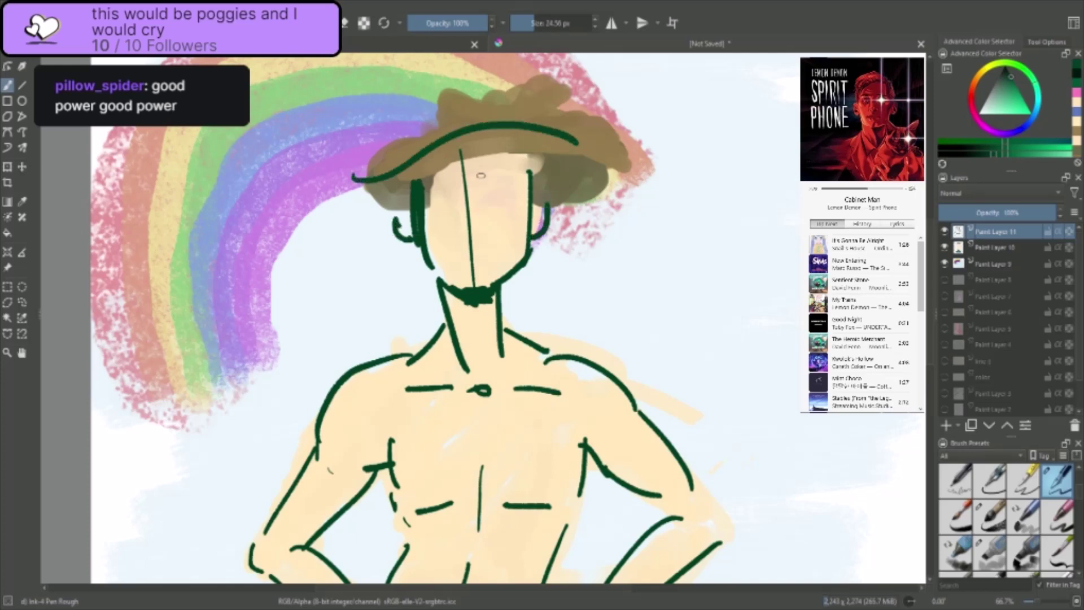
key(ctrl+z)
mouse_move(363, 184)
mouse_down()
mouse_move(586, 160)
mouse_move(575, 181)
mouse_up()
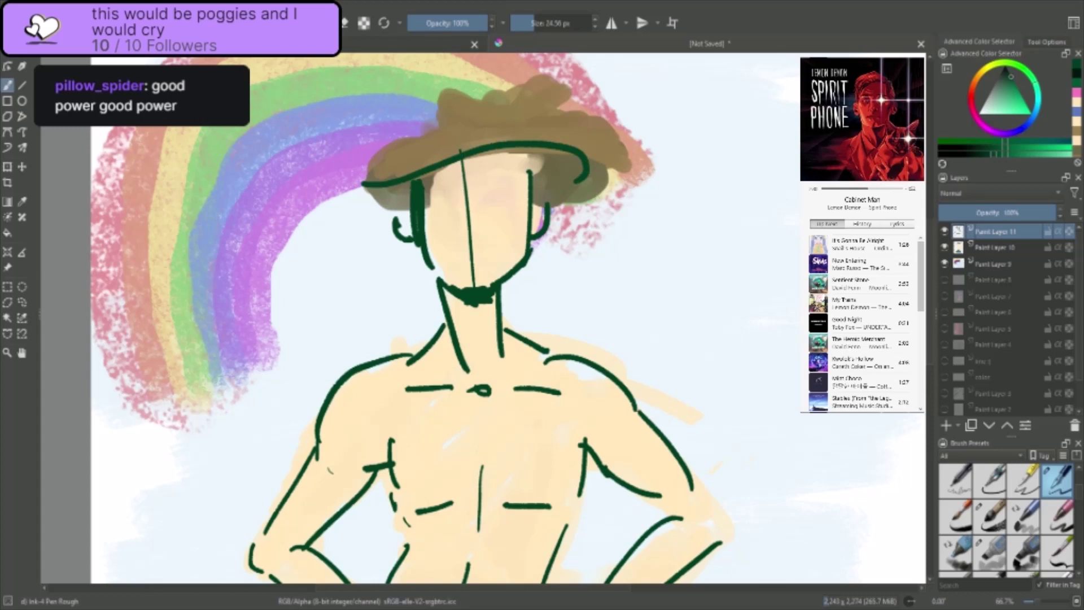
drag(359, 182, 411, 217)
drag(579, 180, 534, 198)
- Outline the upper edges of the hat brim, with a pointed tip on the viewer's right, and start the crown
mouse_move(356, 182)
mouse_down()
mouse_move(449, 116)
mouse_move(537, 87)
mouse_up()
key(ctrl+z)
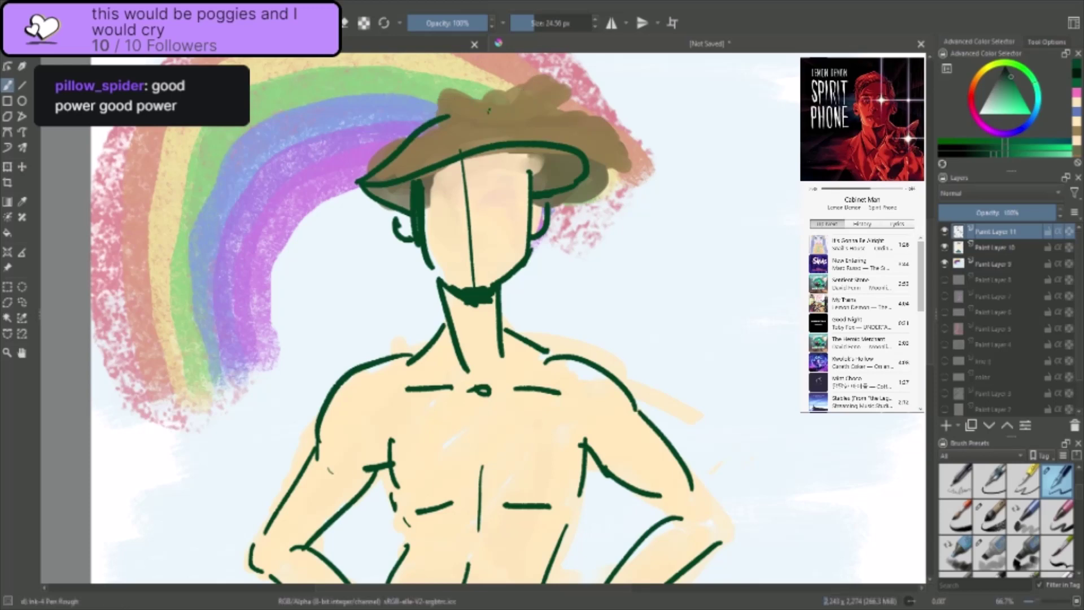
mouse_move(480, 111)
mouse_down()
mouse_move(621, 156)
mouse_move(647, 151)
mouse_move(576, 199)
mouse_up()
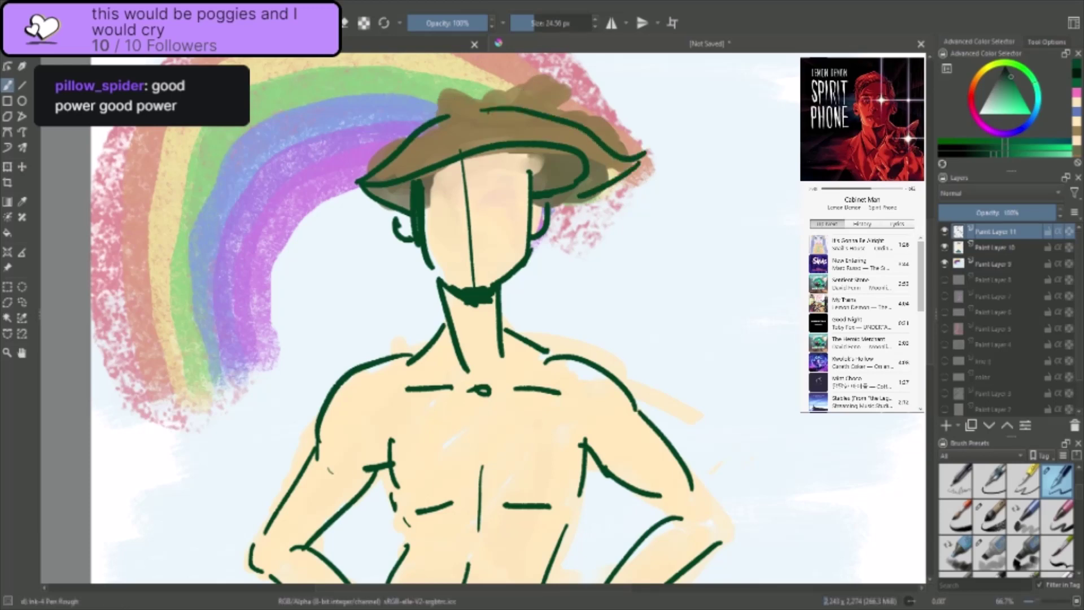
mouse_move(421, 118)
mouse_down()
mouse_move(449, 93)
mouse_move(531, 96)
mouse_up()
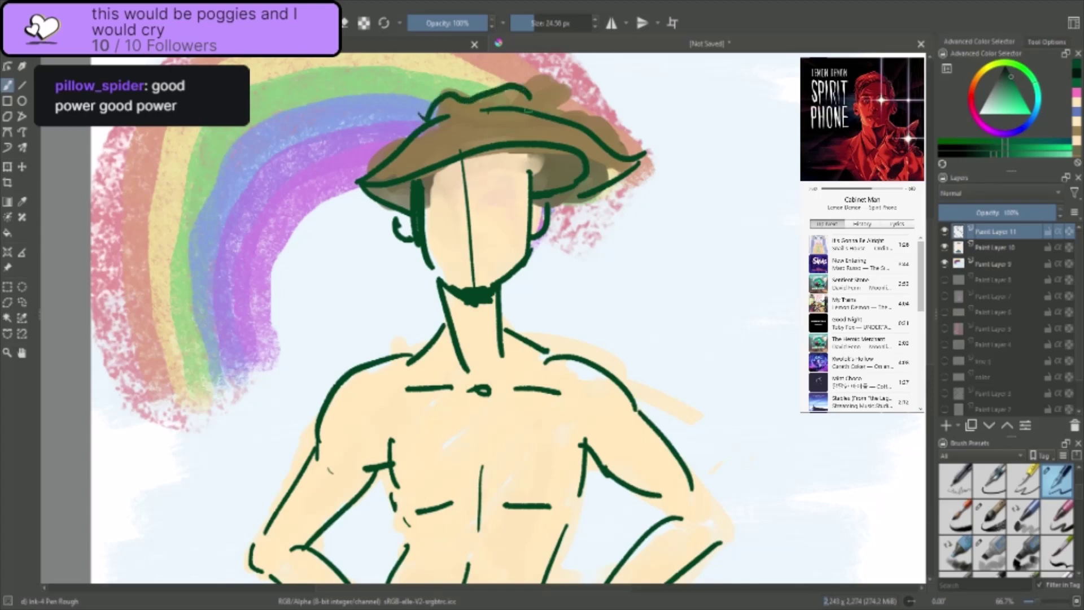
- Fill dark green shadows into both armpits and the inner elbow on the viewer's left
scroll(527, 164, down, 5)
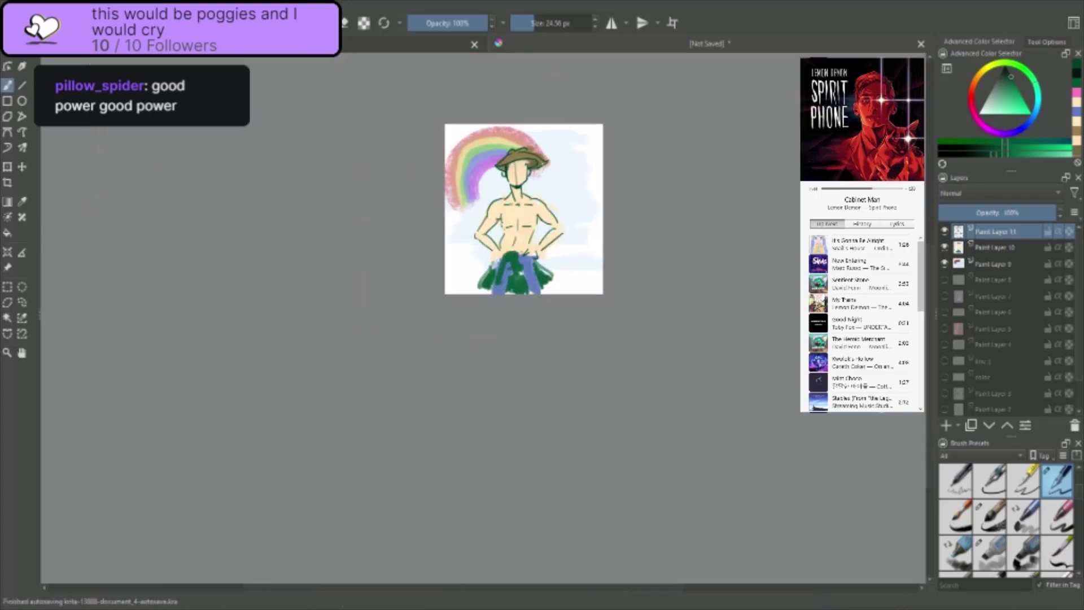
scroll(527, 165, up, 6)
scroll(493, 175, down, 2)
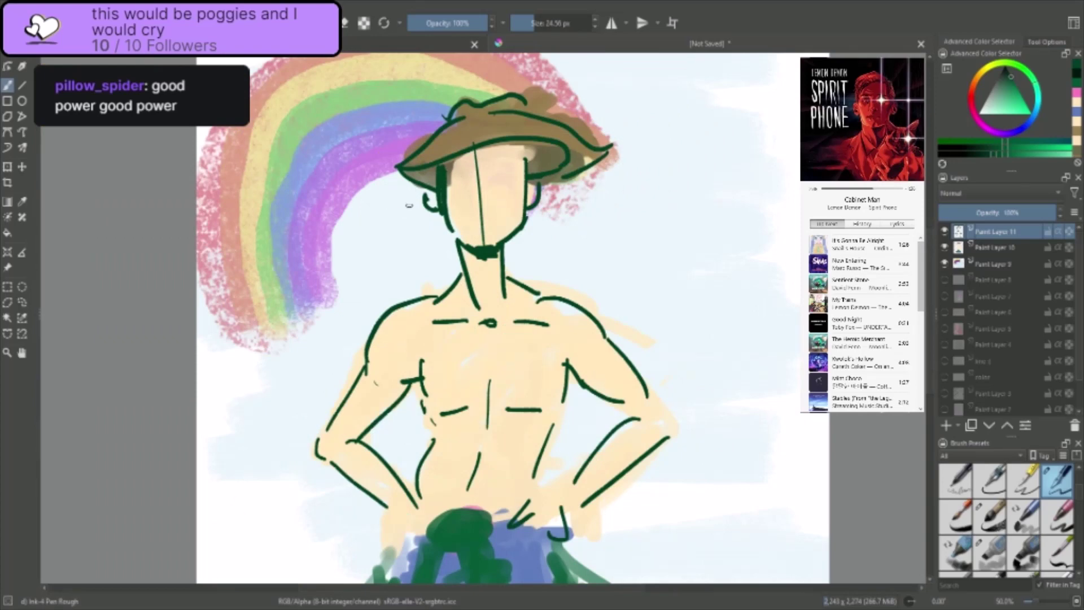
key(plus)
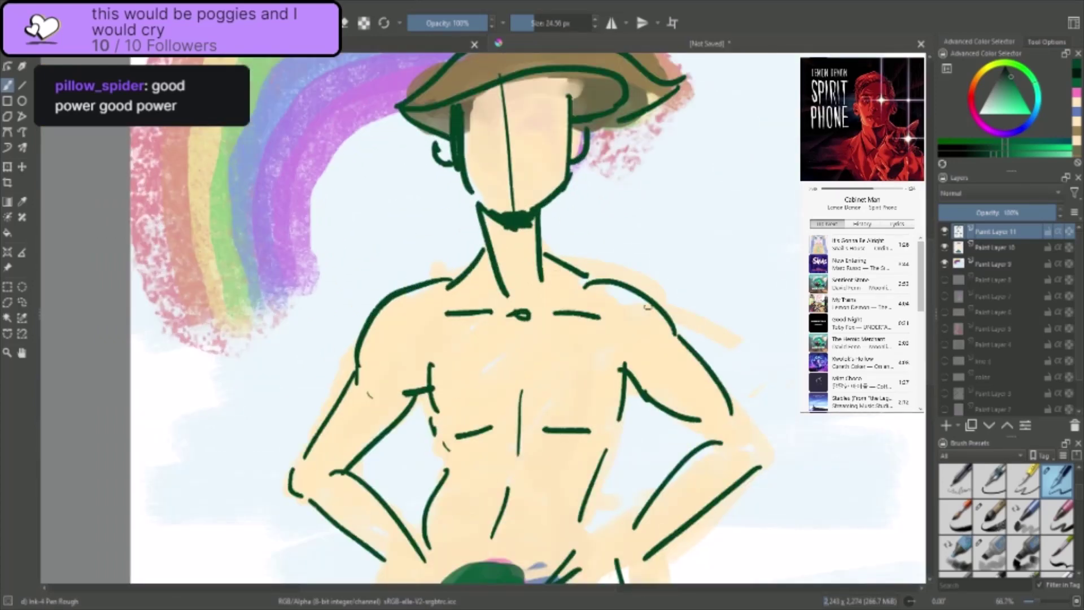
drag(370, 450, 353, 468)
mouse_move(407, 405)
mouse_down()
mouse_move(399, 400)
mouse_move(400, 415)
mouse_move(428, 402)
mouse_up()
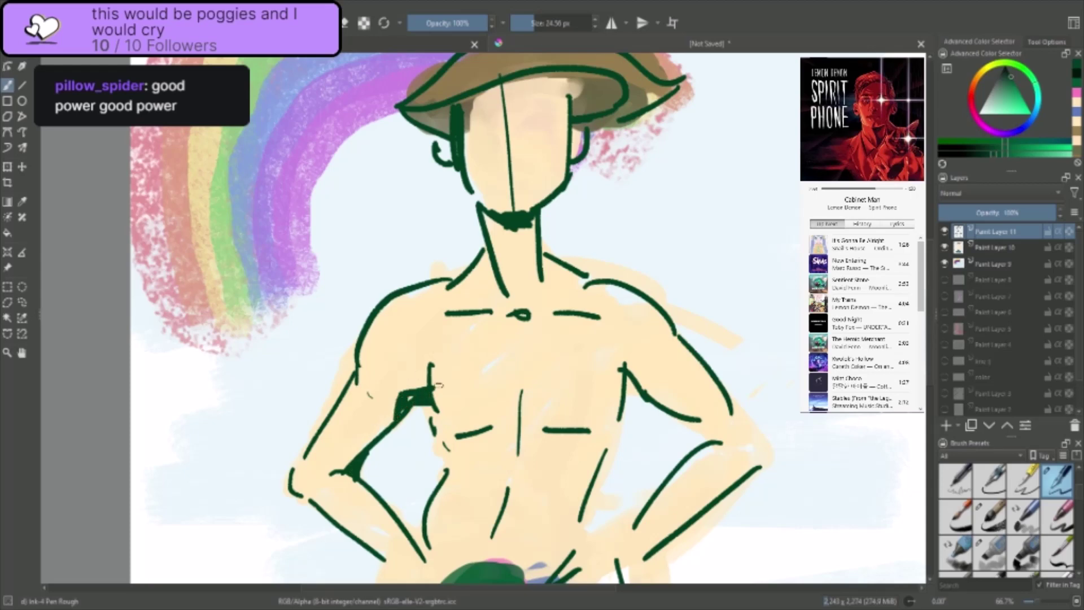
mouse_move(632, 397)
mouse_down()
mouse_move(639, 381)
mouse_move(621, 372)
mouse_up()
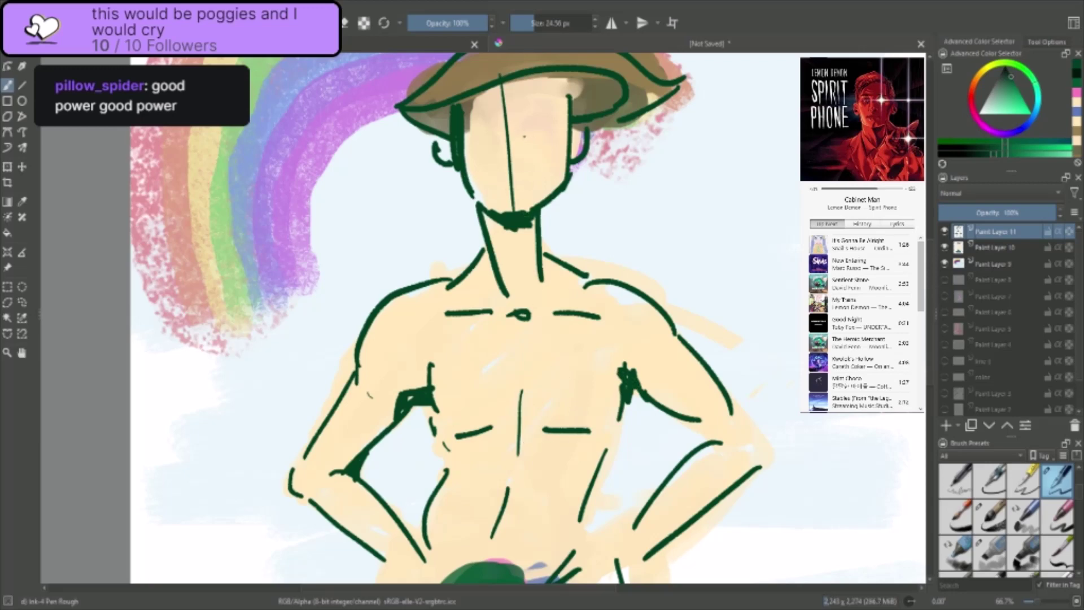
- Draw both eyes with upper lids and pupils, redrawing the lids, and add a mole below one eye and a nose mark
drag(522, 138, 552, 141)
drag(472, 135, 554, 138)
key(ctrl+z)
key(ctrl+z)
key(ctrl+z)
drag(472, 137, 561, 139)
click(544, 150)
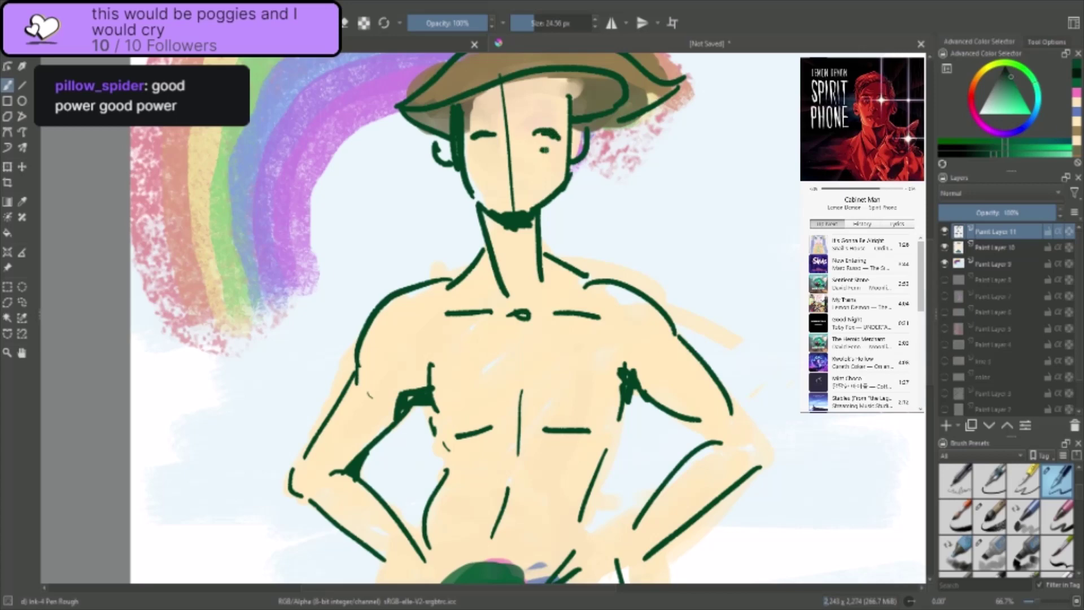
drag(484, 137, 546, 140)
drag(506, 171, 513, 193)
key(/)
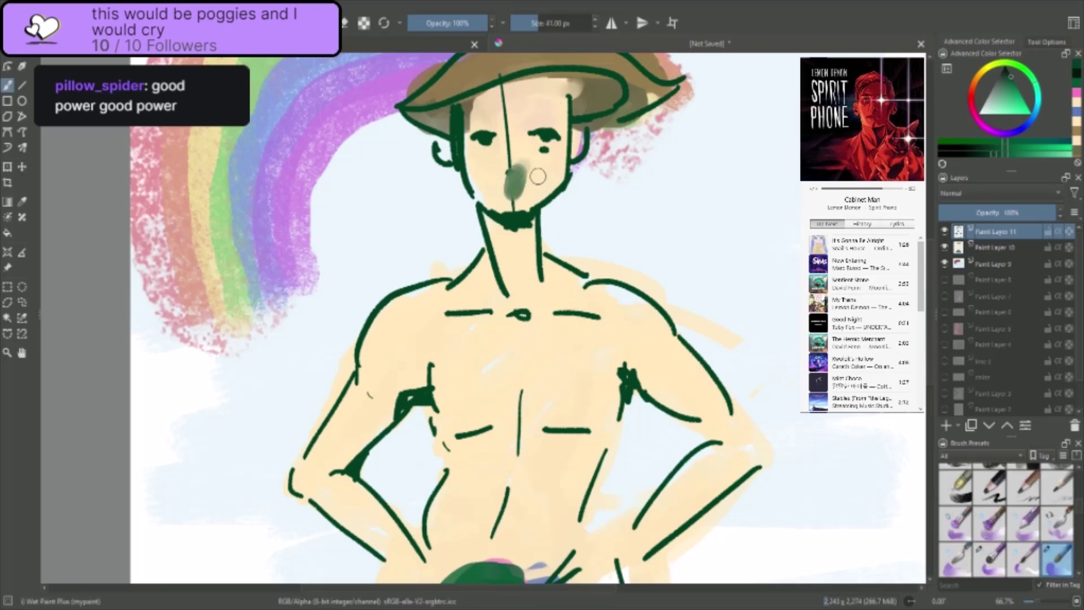
key(ctrl+z)
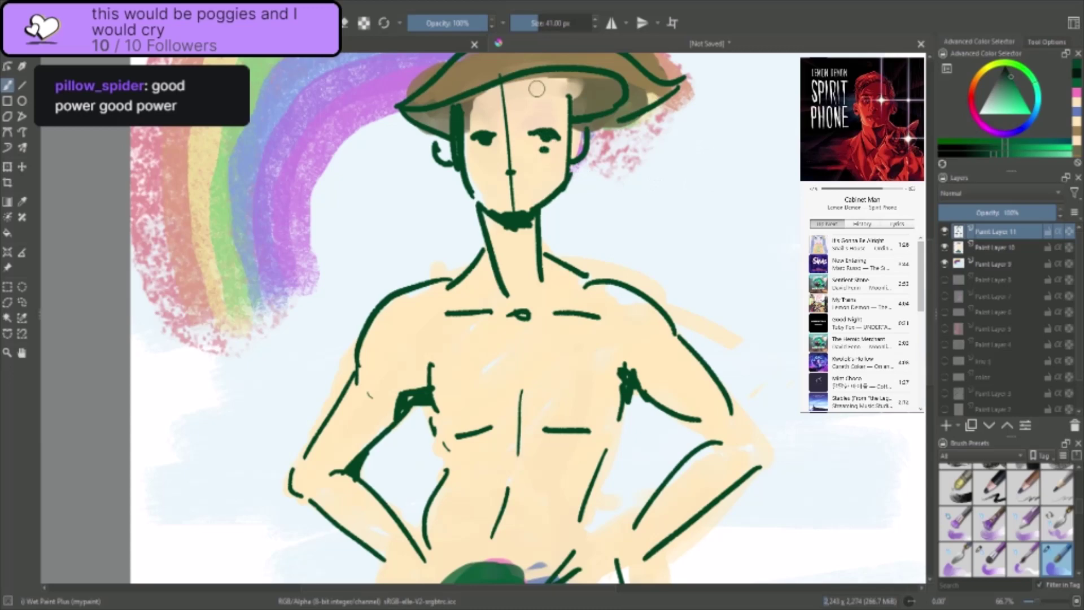
key(slash)
- Erase the centre guide line from the face with the Eraser Circle brush
right_click(529, 112)
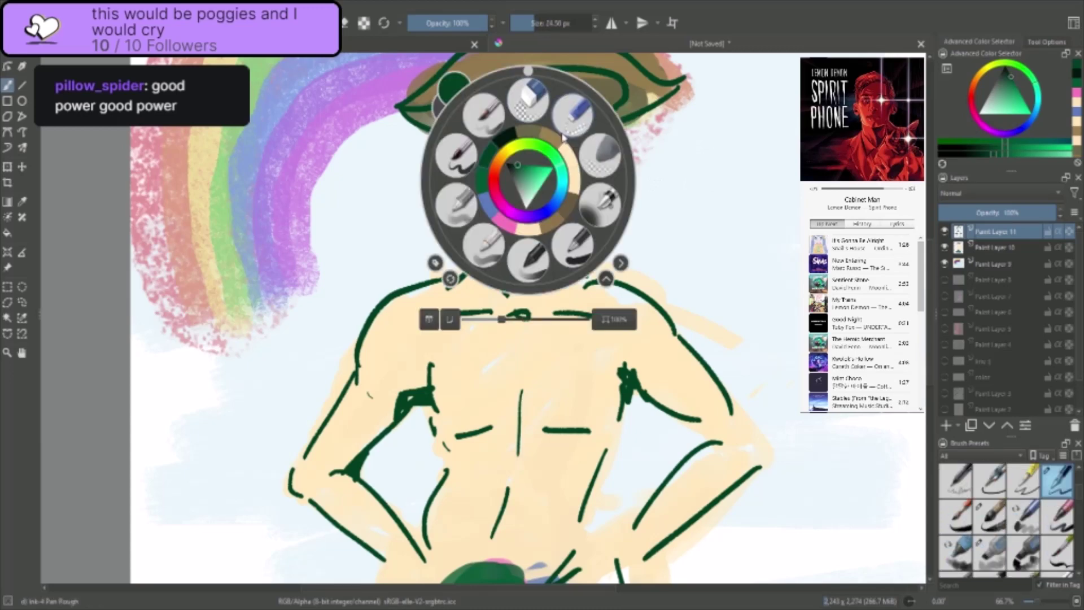
click(530, 116)
right_click(533, 117)
click(531, 112)
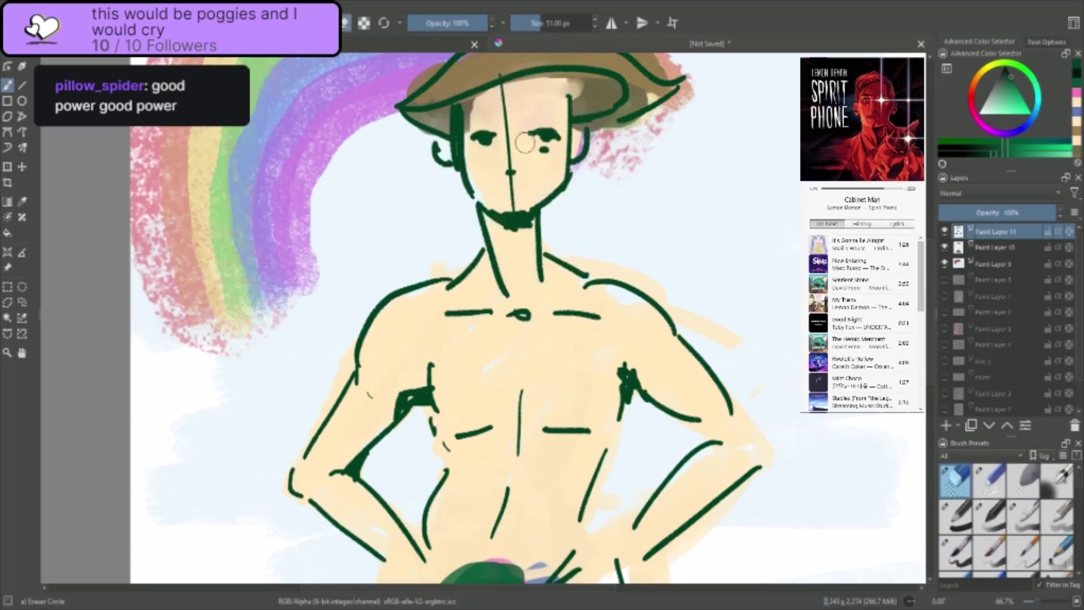
drag(511, 202, 503, 84)
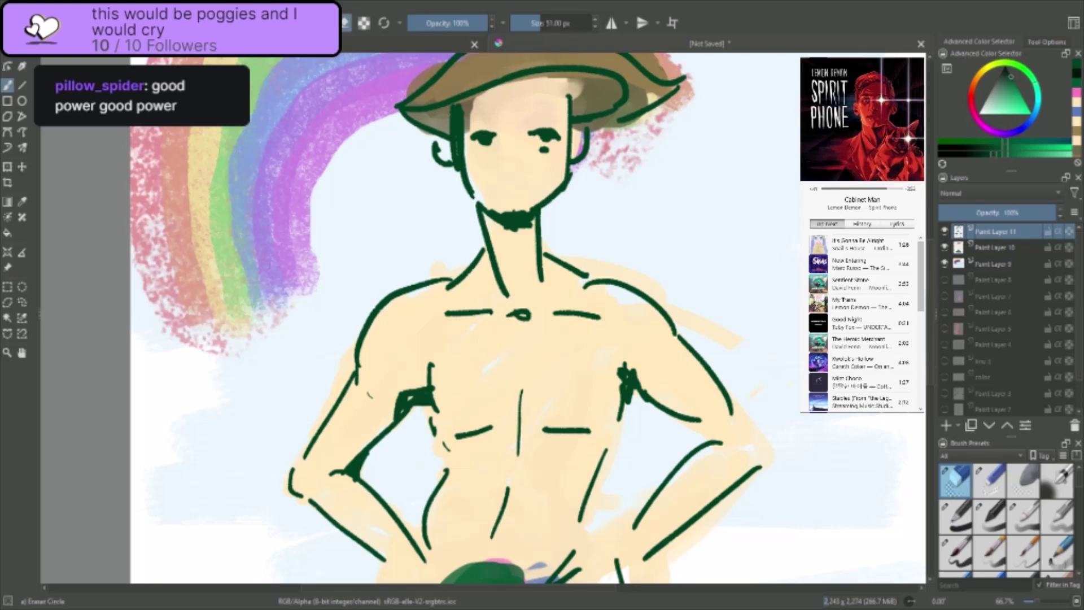
key(period)
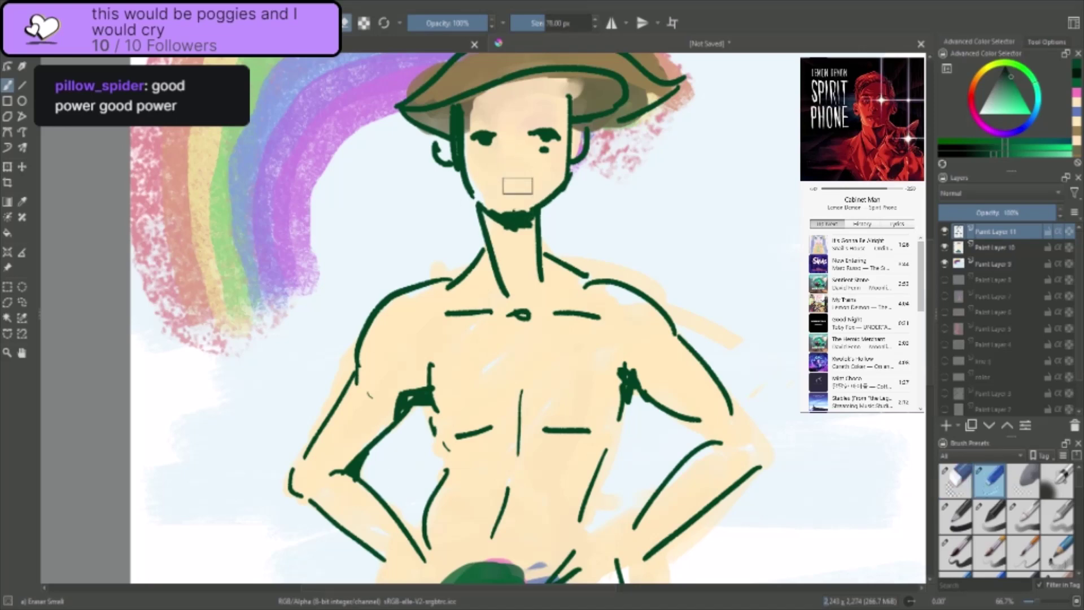
key(comma)
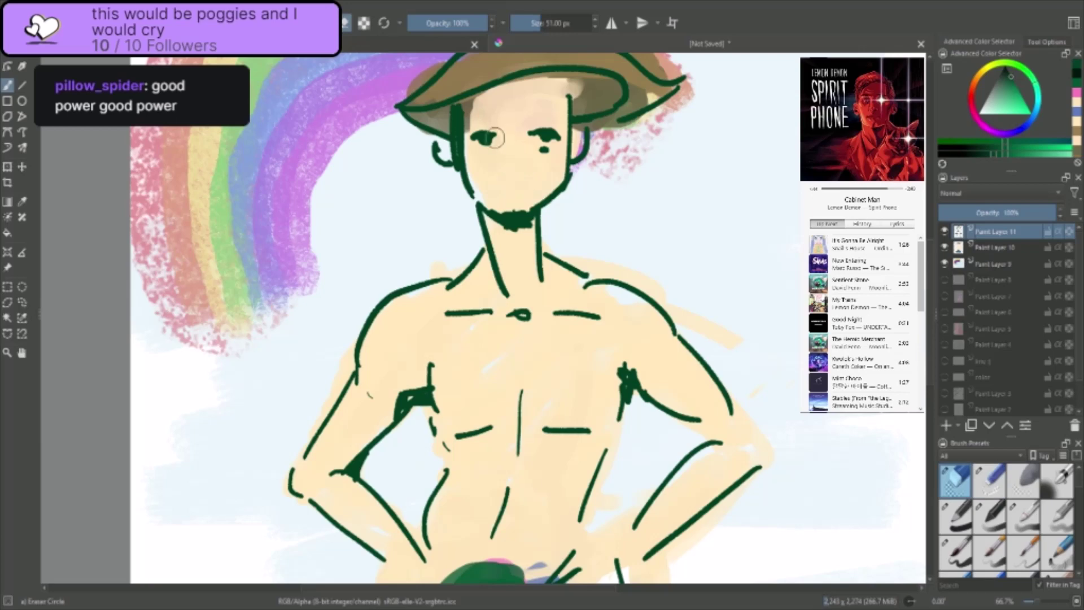
- Draw the nose, a lopsided mouth and both eyebrows on the face with the Ink-4 Pen Rough brush
right_click(502, 121)
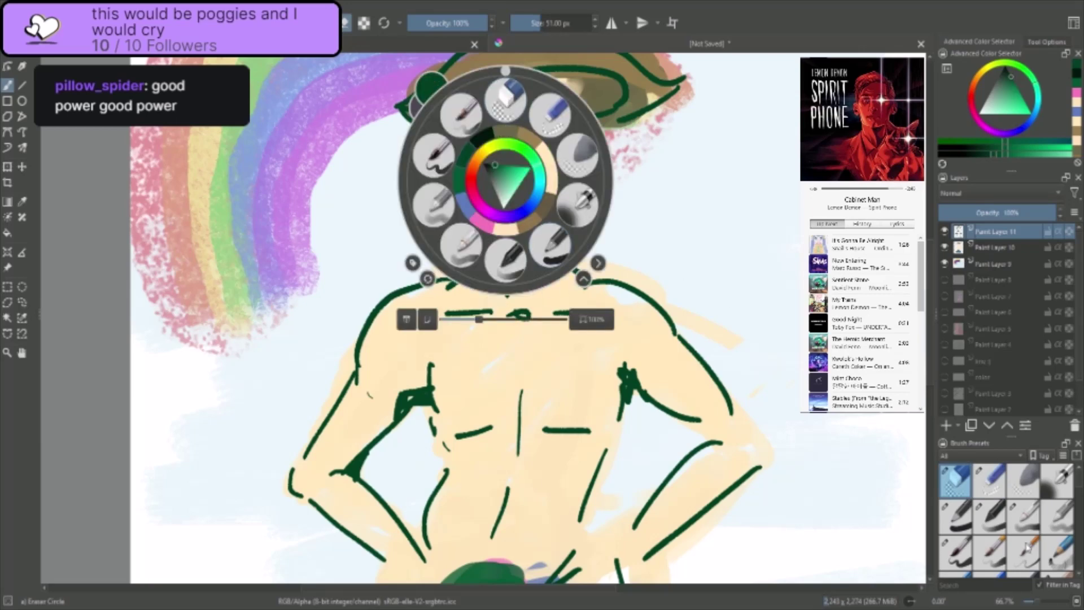
scroll(1061, 508, down, 3)
click(1057, 529)
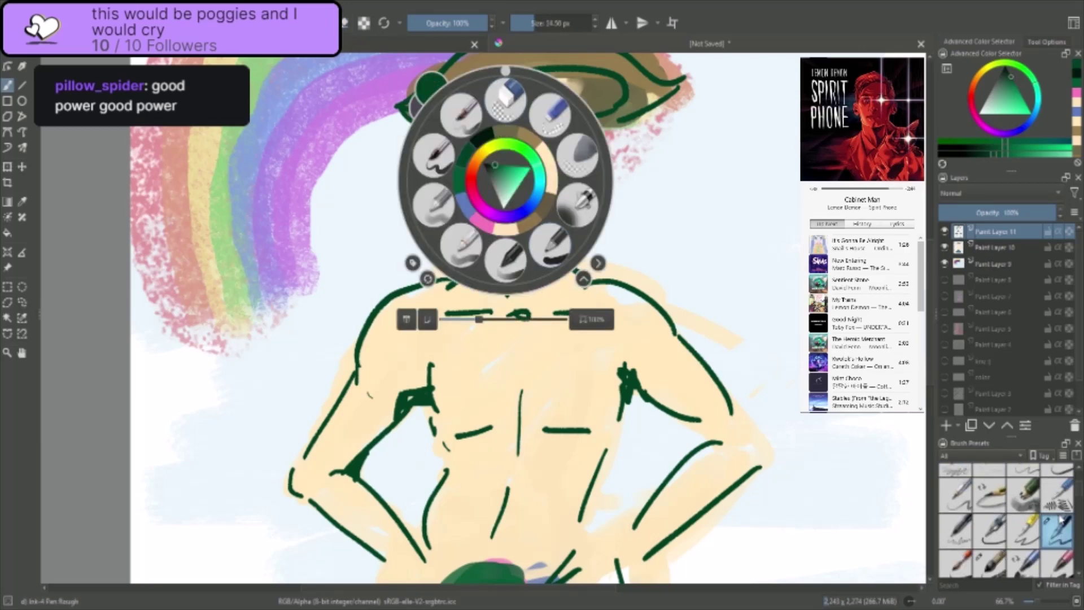
click(637, 218)
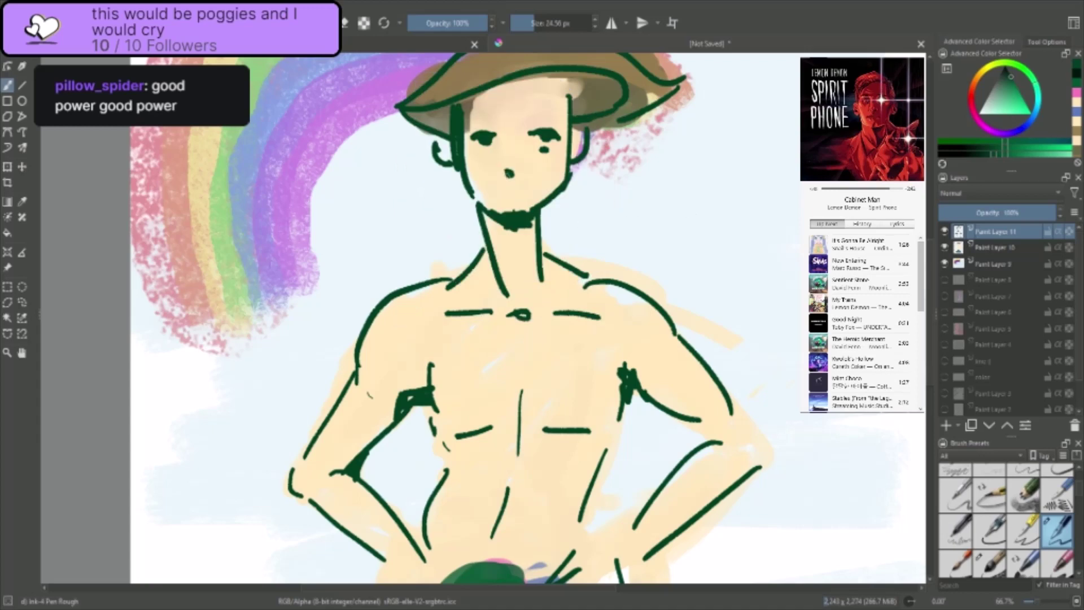
click(510, 175)
click(500, 194)
mouse_move(527, 185)
mouse_down()
mouse_move(511, 192)
mouse_move(533, 192)
mouse_up()
drag(532, 111, 564, 106)
drag(469, 122, 501, 110)
- Doodle a small round face with one raised eyebrow beside the head, on the viewer's right
mouse_move(674, 134)
mouse_down()
mouse_move(650, 206)
mouse_move(675, 134)
mouse_move(653, 160)
mouse_move(685, 163)
mouse_move(657, 164)
mouse_move(685, 166)
mouse_move(683, 148)
mouse_move(648, 154)
mouse_move(677, 185)
mouse_up()
click(685, 162)
key(ctrl+z)
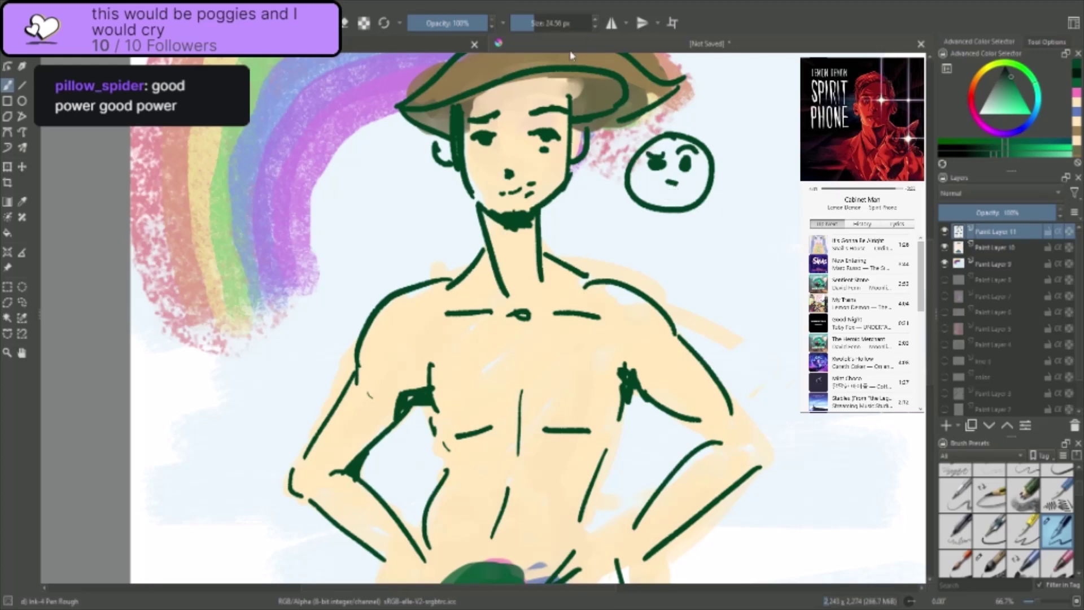
- Write "Not gay??" beside the small round doodle face and enclose the words in a speech bubble
mouse_move(450, 136)
mouse_down()
mouse_move(436, 147)
mouse_move(447, 164)
mouse_up()
mouse_move(689, 237)
mouse_down()
mouse_move(711, 236)
mouse_move(715, 202)
mouse_up()
mouse_move(733, 217)
mouse_down()
mouse_move(727, 238)
mouse_move(734, 217)
mouse_up()
mouse_move(753, 200)
mouse_down()
mouse_move(756, 237)
mouse_move(761, 220)
mouse_move(736, 295)
mouse_up()
mouse_move(772, 253)
mouse_down()
mouse_move(764, 270)
mouse_move(778, 269)
mouse_up()
drag(781, 255, 786, 295)
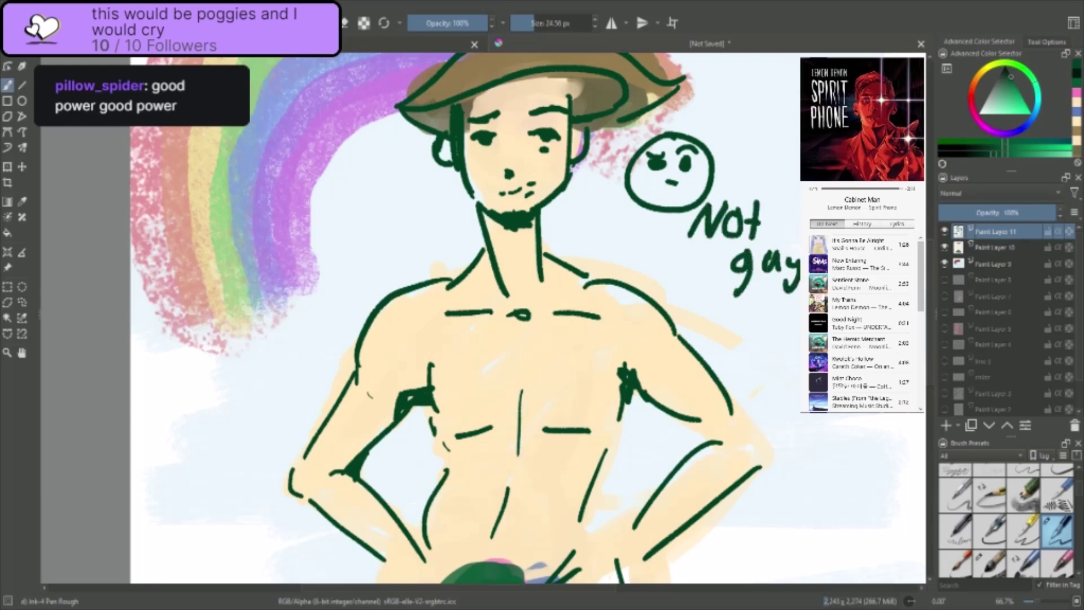
mouse_move(690, 244)
mouse_down()
mouse_move(690, 272)
mouse_move(799, 333)
mouse_up()
mouse_move(799, 134)
mouse_down()
mouse_move(763, 141)
mouse_move(684, 249)
mouse_up()
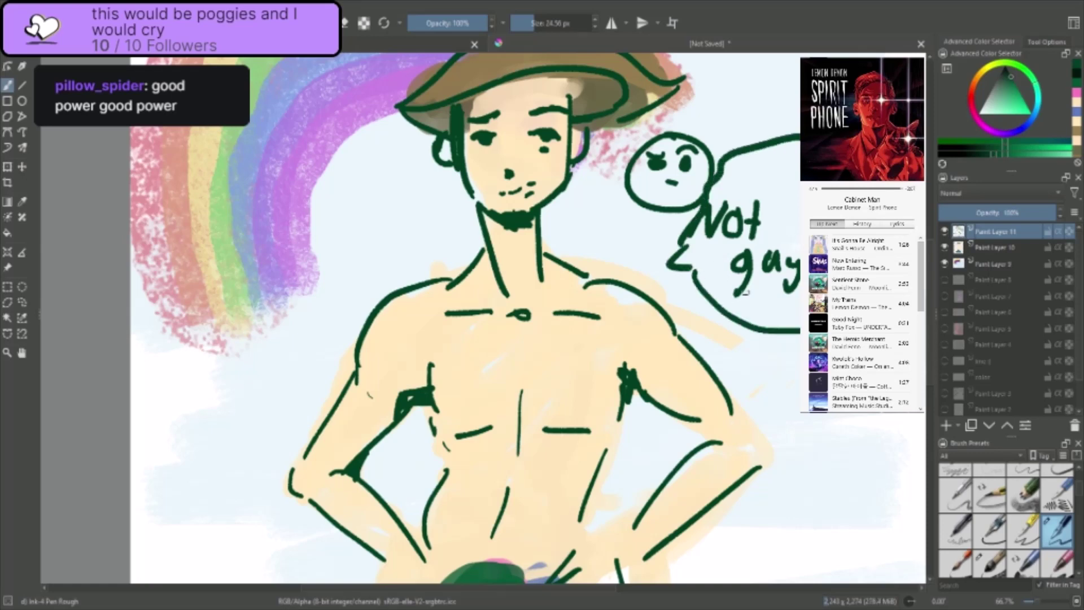
scroll(744, 293, down, 2)
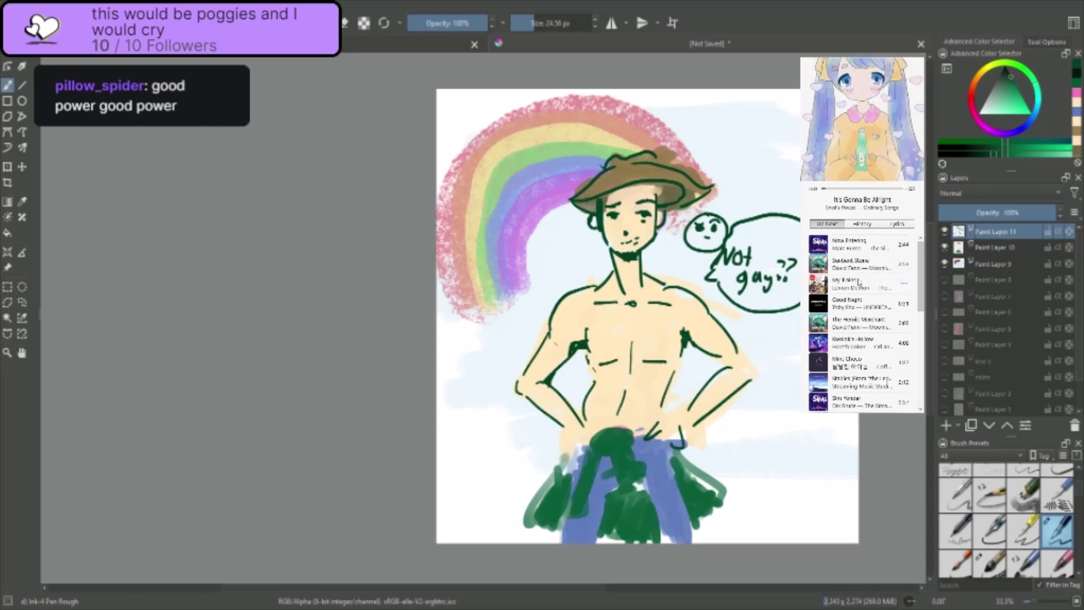
- Switch to the music player and start the track "Jaws" from further down the queue
scroll(856, 310, down, 3)
scroll(855, 317, down, 6)
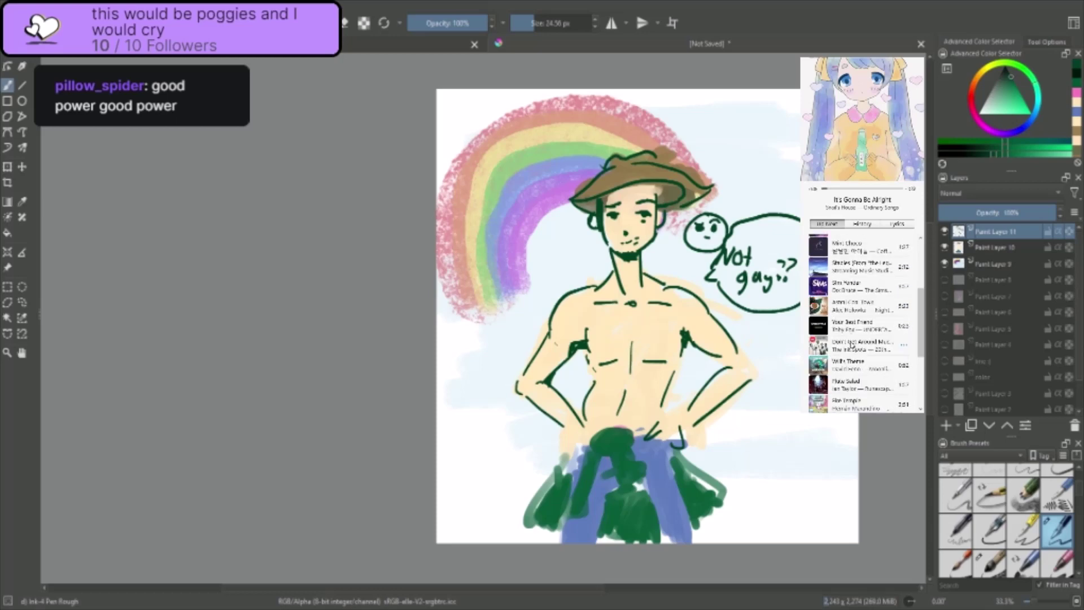
double_click(852, 382)
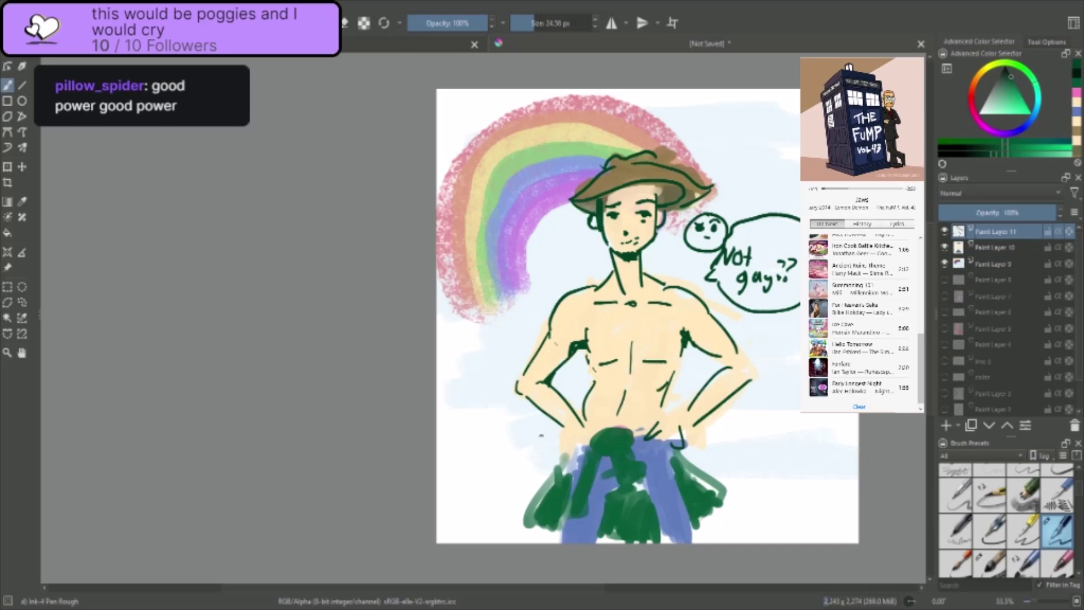
- Outline the lower edge of the sash knot and the hands resting on both hips
drag(591, 445, 623, 451)
mouse_move(579, 423)
mouse_down()
mouse_move(591, 444)
mouse_move(568, 466)
mouse_up()
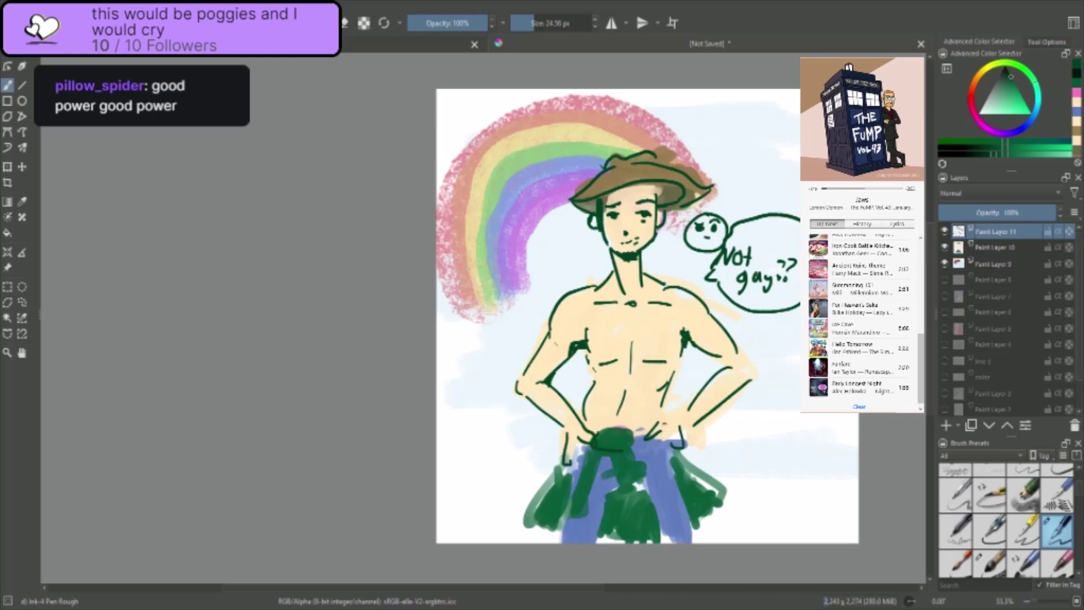
drag(690, 406, 662, 424)
- Line the hanging ends of the green sash below the knot and add fold lines to its side drapes
drag(609, 450, 572, 519)
drag(589, 455, 570, 514)
drag(622, 468, 641, 493)
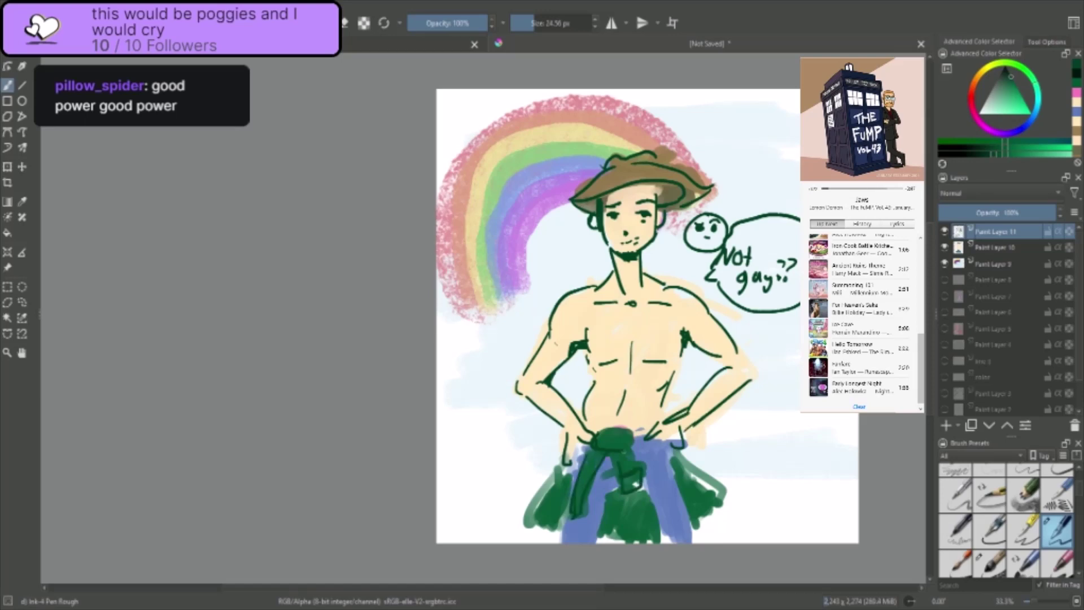
drag(563, 462, 532, 520)
drag(673, 456, 705, 503)
drag(606, 489, 621, 483)
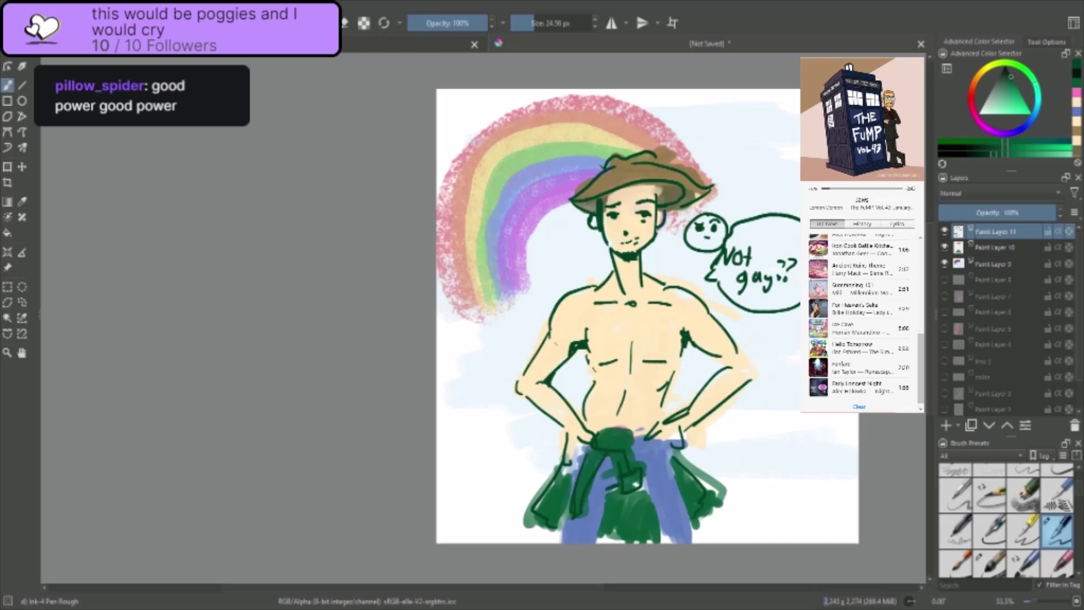
- Draw the outer contour of the jeans leg on the viewer's right, redoing it until it fits, and line both inner legs
drag(670, 449, 682, 543)
key(ctrl+z)
drag(672, 450, 698, 564)
key(ctrl+z)
drag(670, 451, 690, 543)
key(ctrl+z)
drag(668, 449, 689, 542)
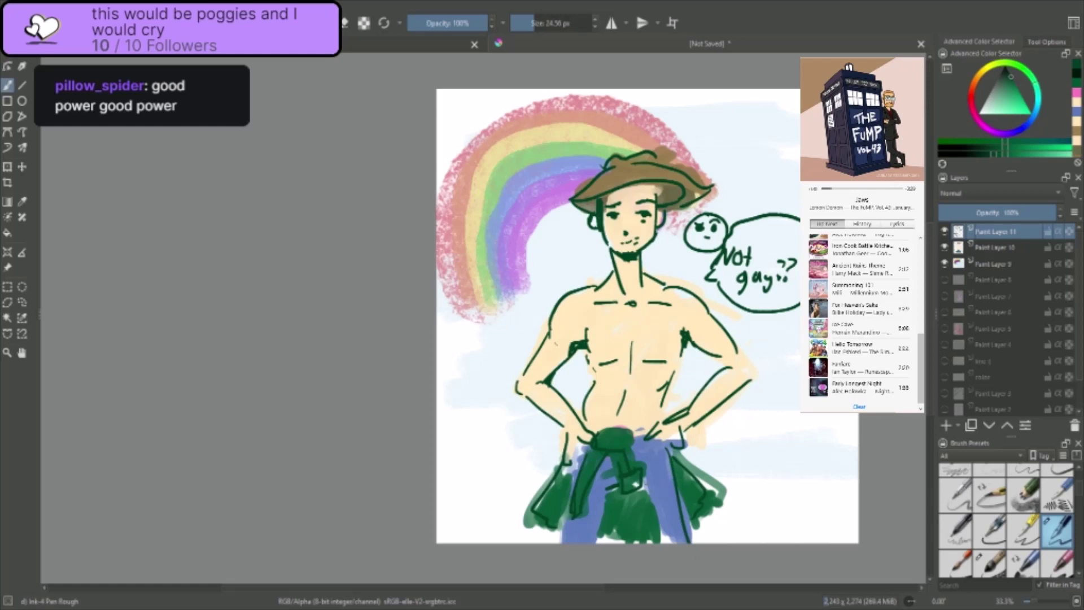
drag(649, 477, 659, 543)
drag(606, 490, 587, 544)
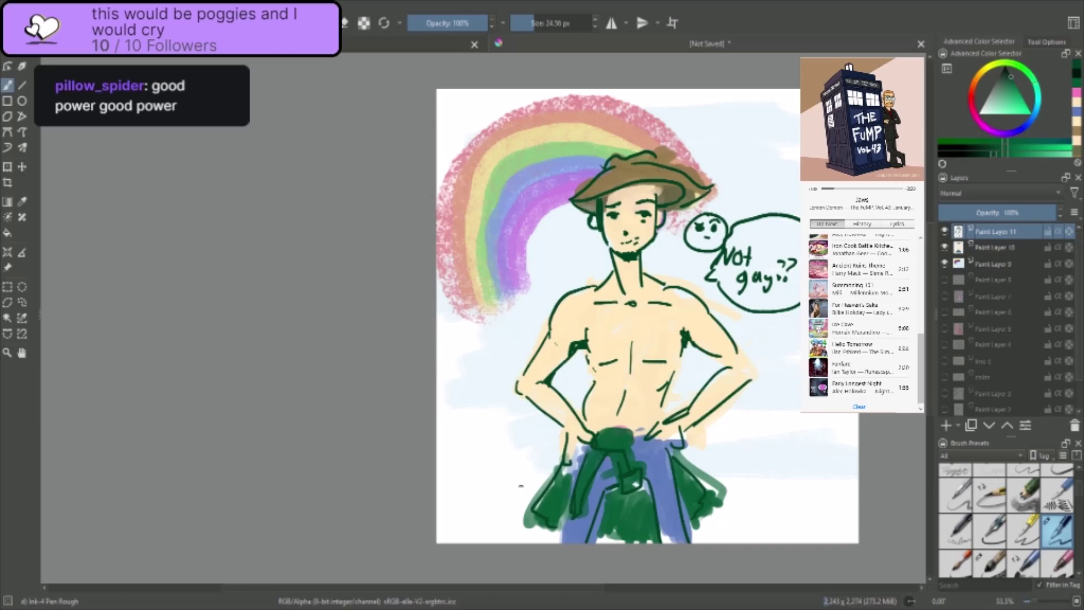
- Draw a long pitchfork handle on the viewer's left of the figure, from near the canvas bottom up to the rainbow's end
drag(504, 542, 492, 282)
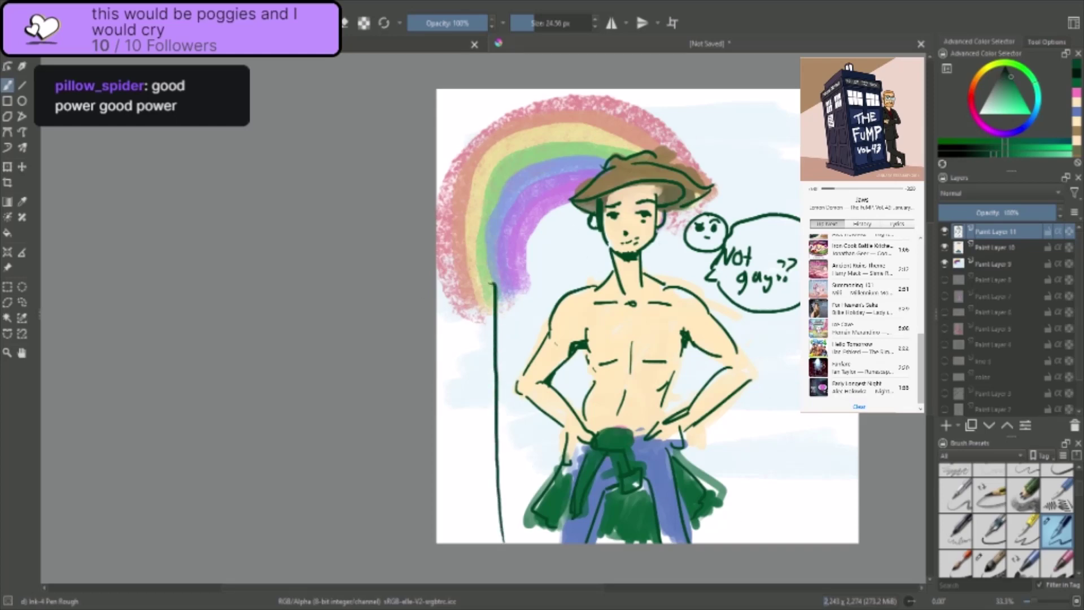
key(ctrl+z)
drag(505, 534, 493, 284)
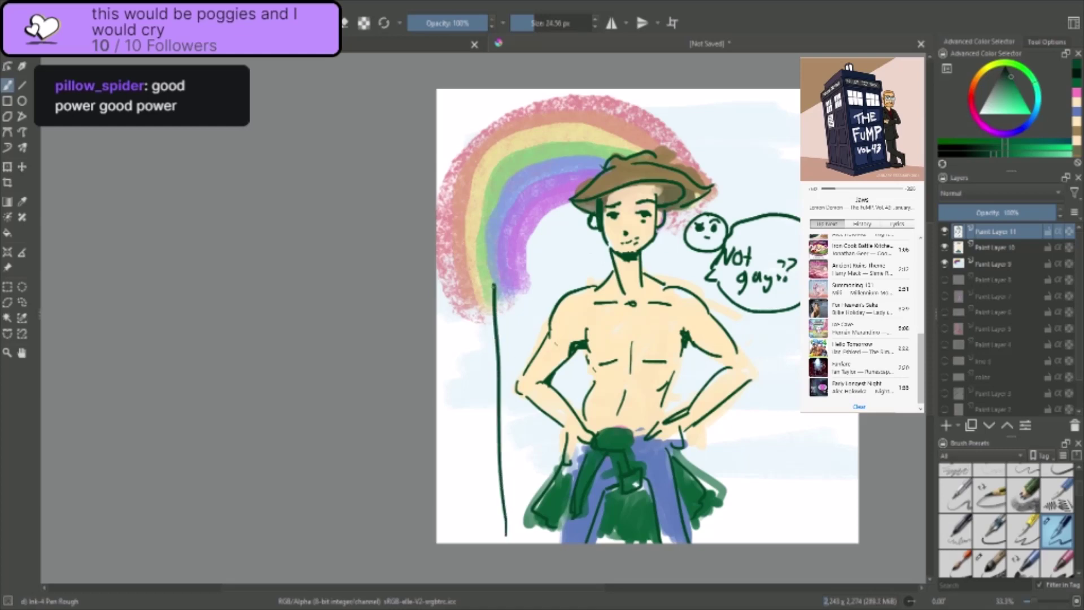
- Draw the pitchfork's curved head with four barbed tines over the rainbow's end, undoing and redrawing strokes as needed
mouse_move(465, 245)
mouse_down()
mouse_move(493, 286)
mouse_move(531, 234)
mouse_up()
drag(493, 285, 486, 233)
key(ctrl+z)
drag(495, 284, 489, 216)
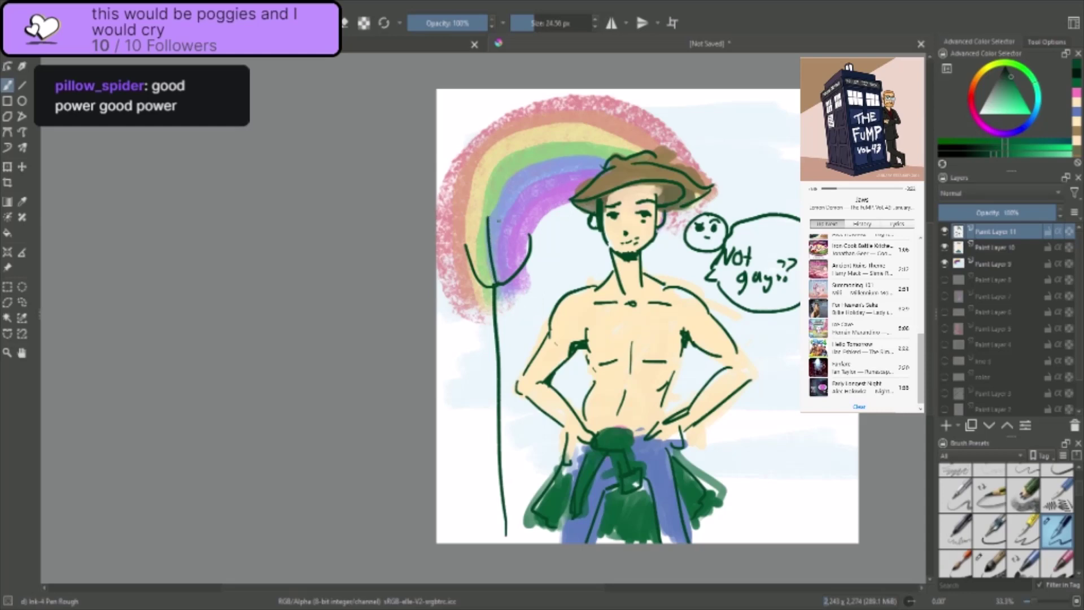
key(ctrl+z)
key(ctrl+z)
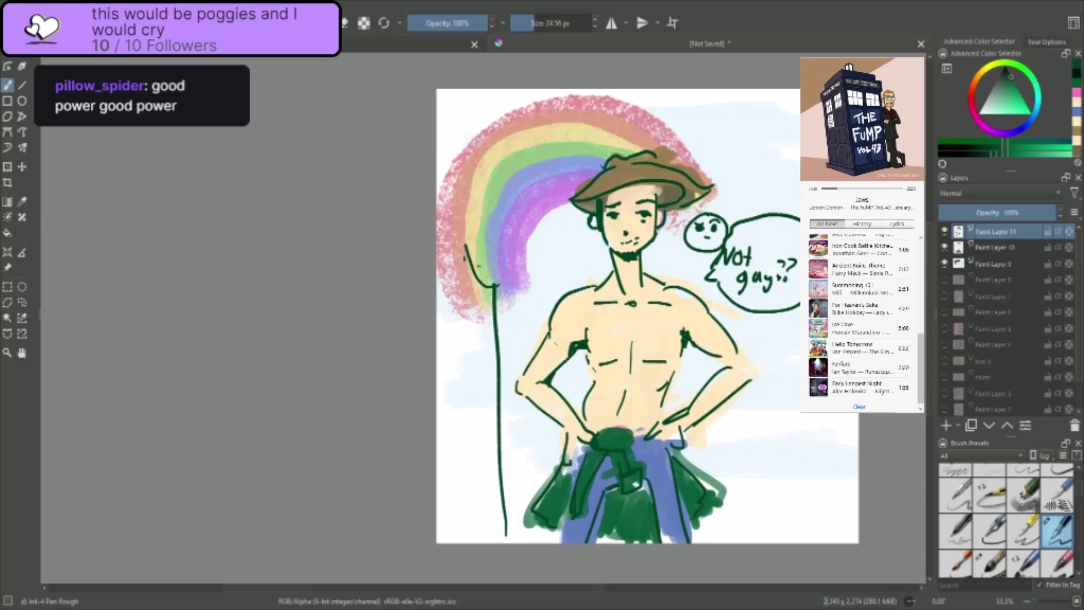
key(ctrl+z)
mouse_move(461, 249)
mouse_down()
mouse_move(503, 282)
mouse_move(531, 239)
mouse_move(454, 248)
mouse_move(523, 232)
mouse_up()
key(ctrl+z)
mouse_move(479, 282)
mouse_down()
mouse_move(471, 230)
mouse_move(494, 229)
mouse_move(458, 236)
mouse_move(531, 224)
mouse_up()
key(ctrl+z)
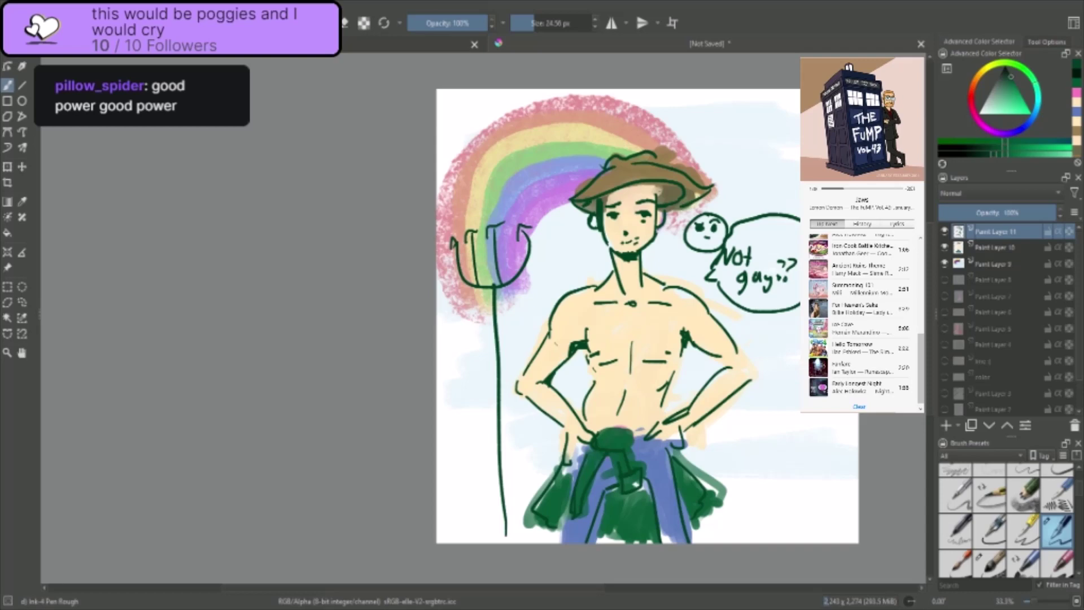
- Add dark shading under the hat brim beside the face and along the bent arm on the viewer's right
drag(654, 199, 677, 192)
mouse_move(724, 360)
mouse_down()
mouse_move(711, 357)
mouse_move(755, 371)
mouse_move(748, 386)
mouse_move(723, 396)
mouse_move(706, 379)
mouse_move(692, 410)
mouse_up()
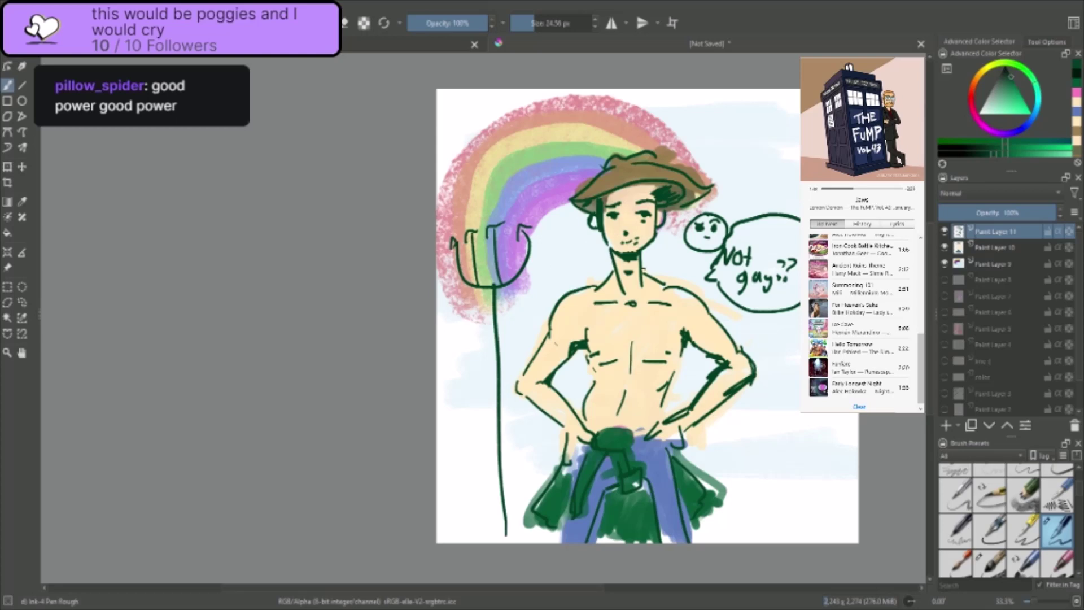
- Choose a golden yellow and draw a wheat stalk sticking out of the figure's mouth, undoing unsatisfactory strokes
drag(632, 240, 706, 228)
key(ctrl+z)
click(983, 75)
click(1023, 108)
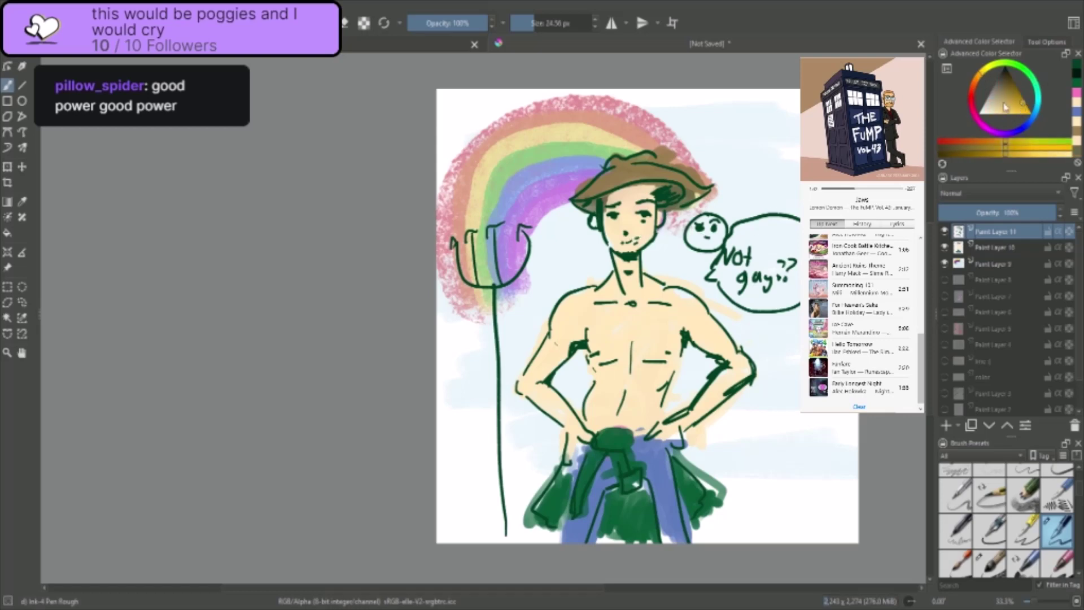
mouse_move(634, 242)
mouse_down()
mouse_move(574, 253)
mouse_move(664, 234)
mouse_move(671, 243)
mouse_up()
key(ctrl+z)
key(ctrl+z)
drag(668, 244, 680, 245)
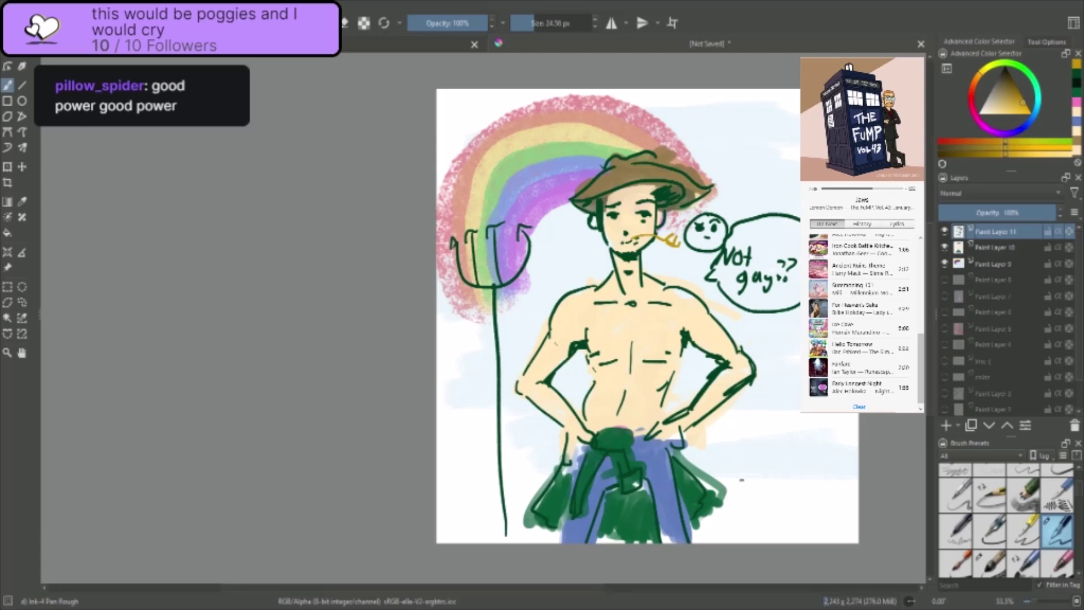
- Letter the first part of the chat viewer's username, including the underscore, in golden yellow beside the figure's legs
drag(737, 439, 735, 486)
mouse_move(737, 440)
mouse_down()
mouse_move(737, 467)
mouse_move(753, 485)
mouse_up()
click(751, 452)
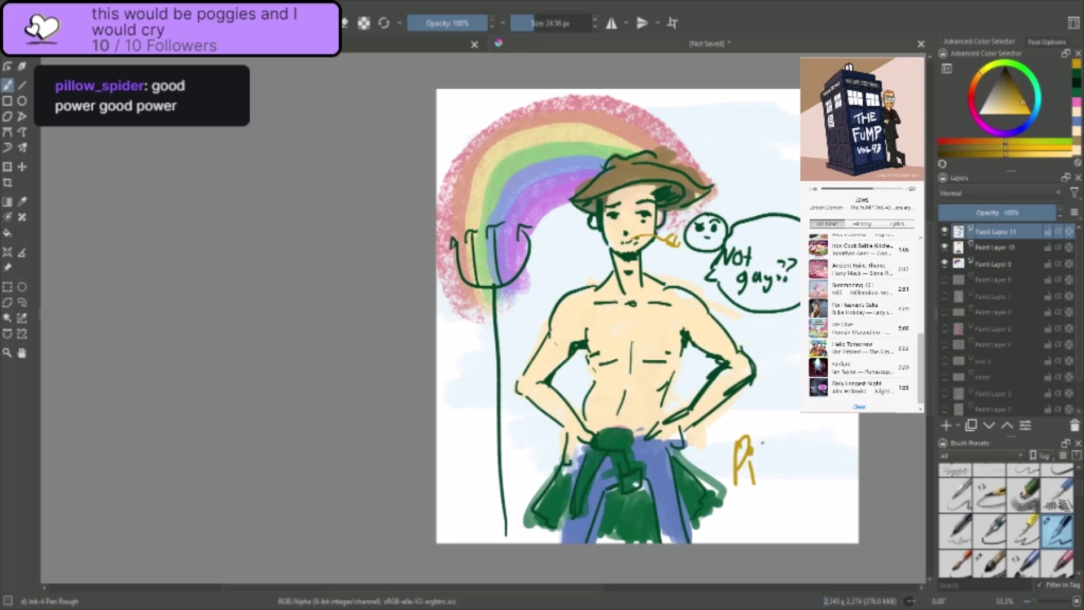
drag(767, 441, 765, 484)
mouse_move(780, 439)
mouse_down()
mouse_move(779, 486)
mouse_move(804, 469)
mouse_move(820, 477)
mouse_up()
mouse_move(820, 483)
mouse_down()
mouse_move(818, 460)
mouse_move(846, 478)
mouse_up()
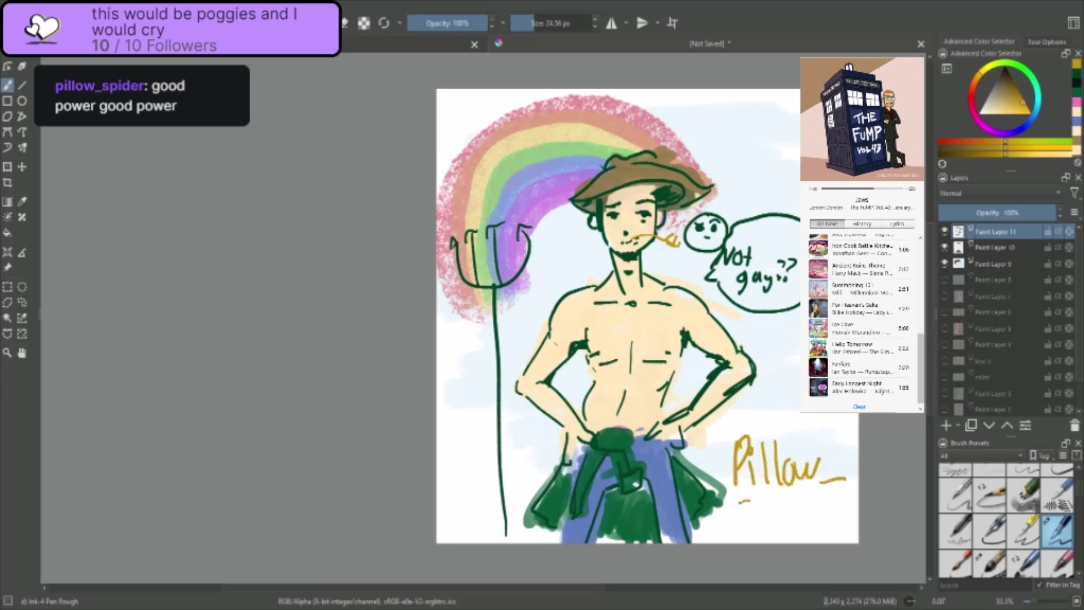
- Letter the second part of the chat viewer's username beneath the first line
mouse_move(748, 501)
mouse_down()
mouse_move(738, 521)
mouse_move(755, 531)
mouse_up()
mouse_move(756, 505)
mouse_down()
mouse_move(758, 528)
mouse_move(776, 510)
mouse_move(786, 532)
mouse_up()
click(773, 495)
drag(788, 506, 785, 521)
key(ctrl+z)
mouse_move(794, 486)
mouse_down()
mouse_move(797, 519)
mouse_move(807, 502)
mouse_move(814, 518)
mouse_move(830, 503)
mouse_up()
- Draw a small golden smiley face beneath the lettered username
click(793, 531)
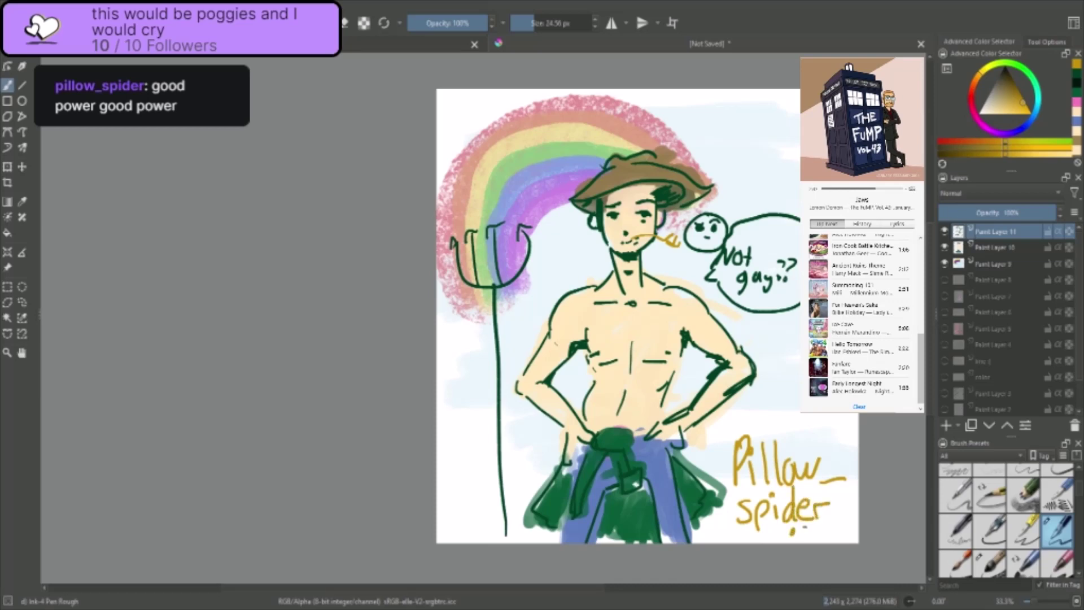
click(802, 528)
drag(793, 534, 815, 525)
- Raise the opacity of Paint Layer 9, which holds the rainbow and sky, to 100%
click(998, 278)
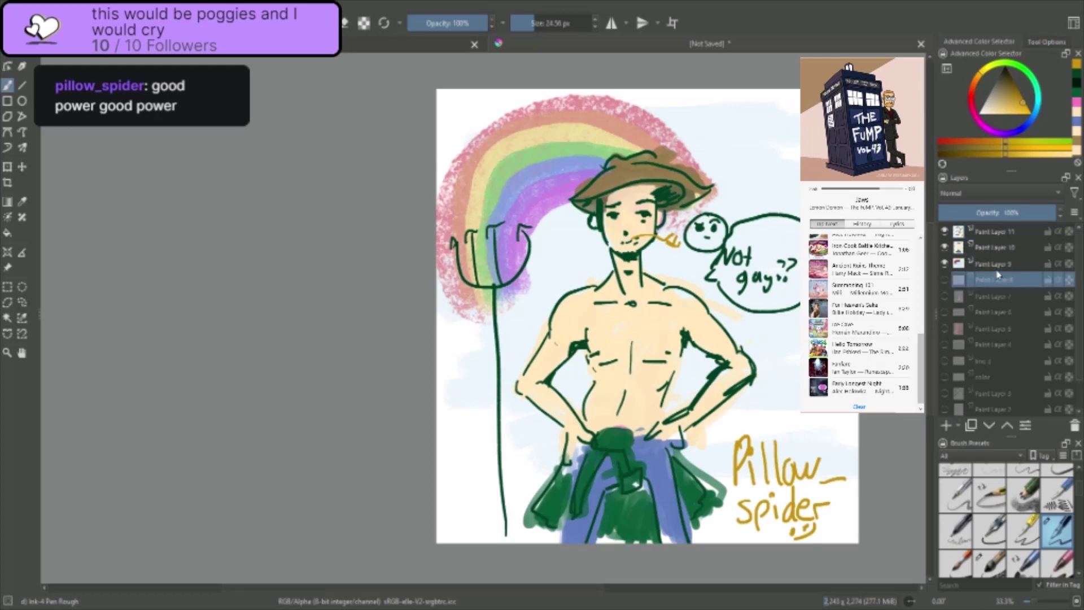
click(998, 266)
drag(1021, 212, 1072, 211)
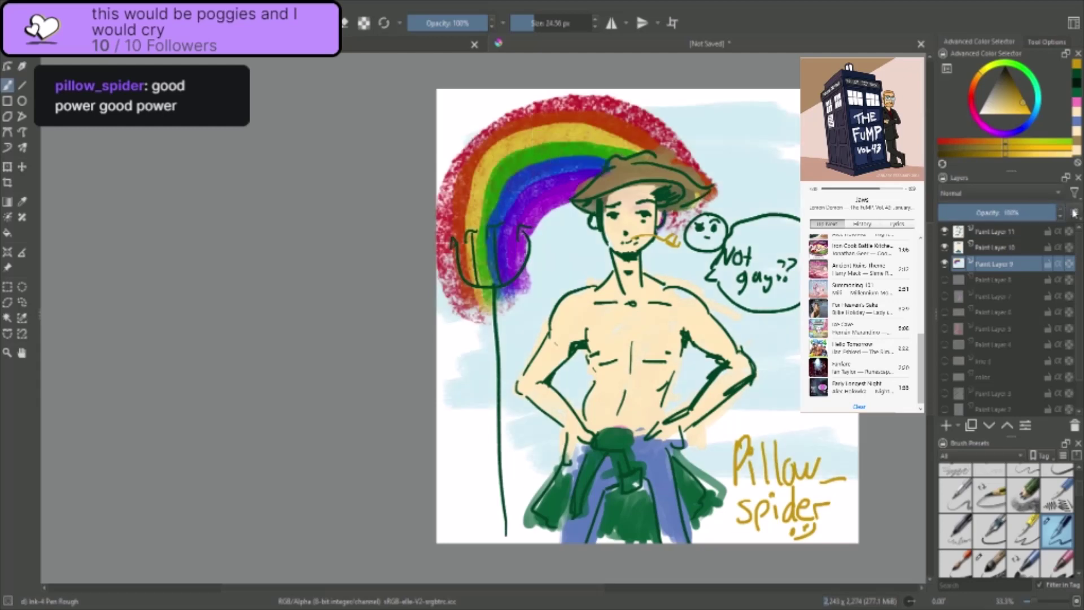